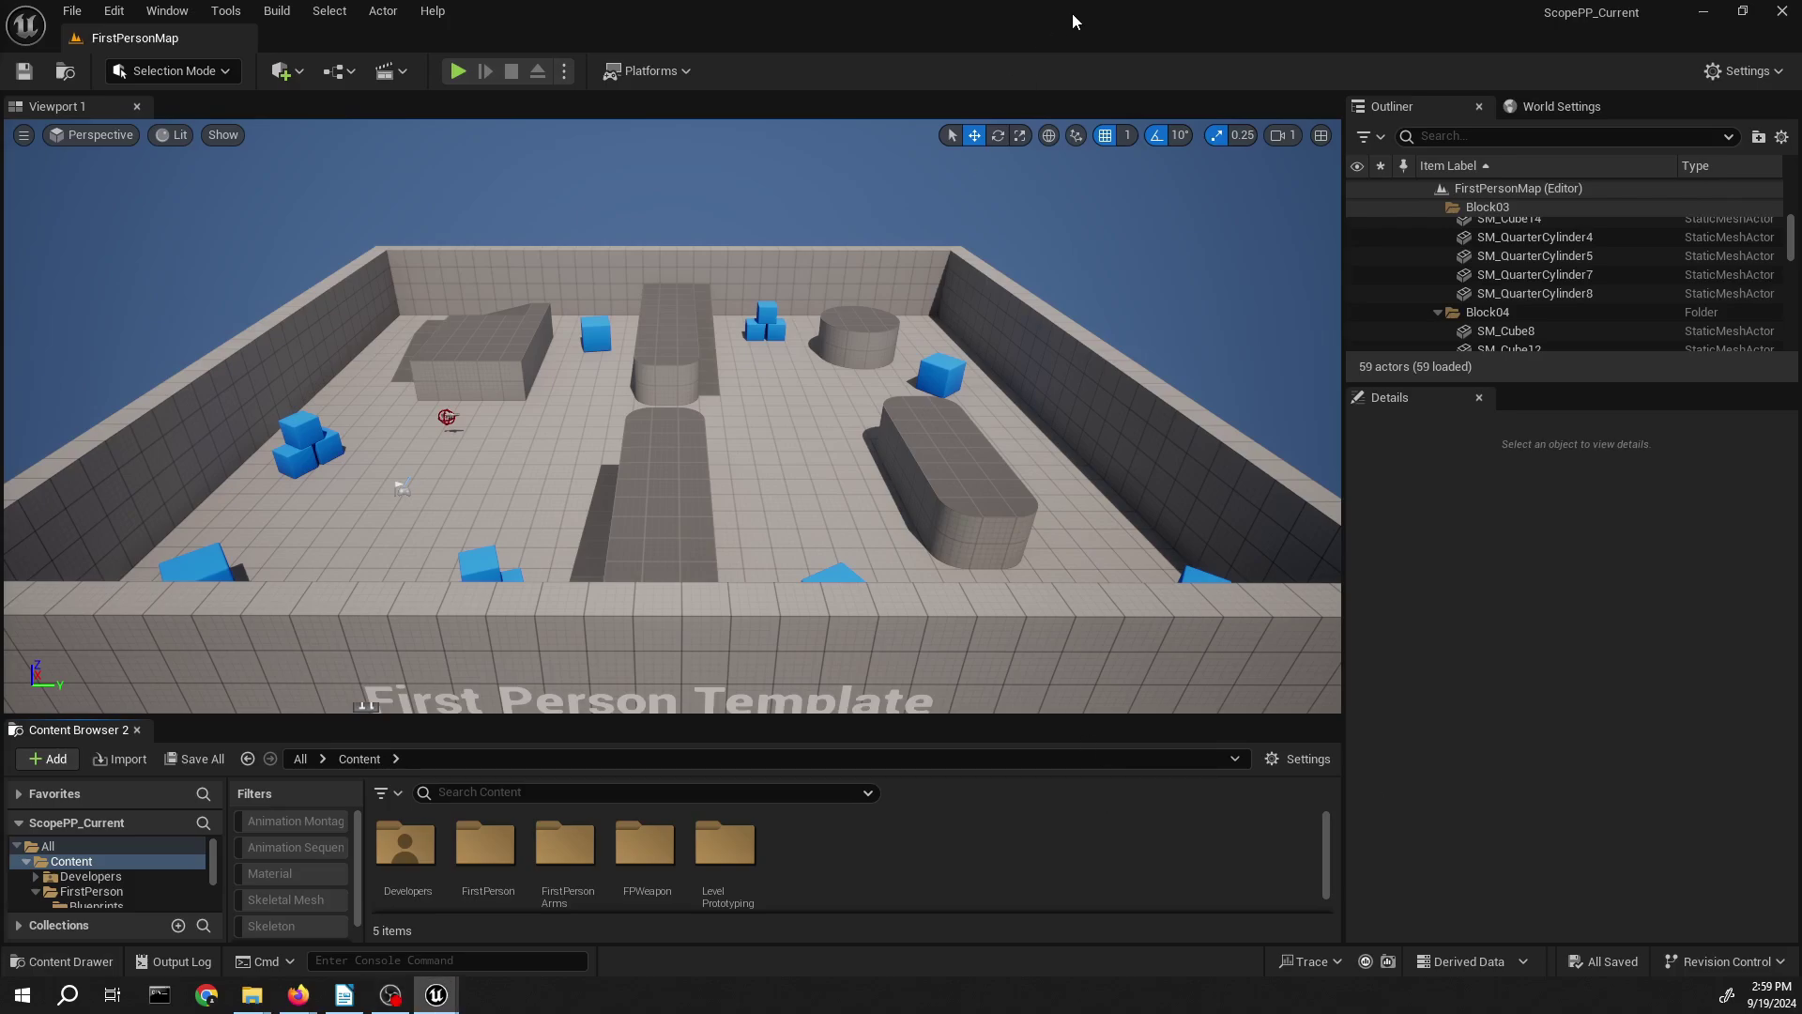
- Set the Custom Depth-Stencil Pass in the project's rendering settings to Enabled with Stencil and close Project Settings
click(113, 11)
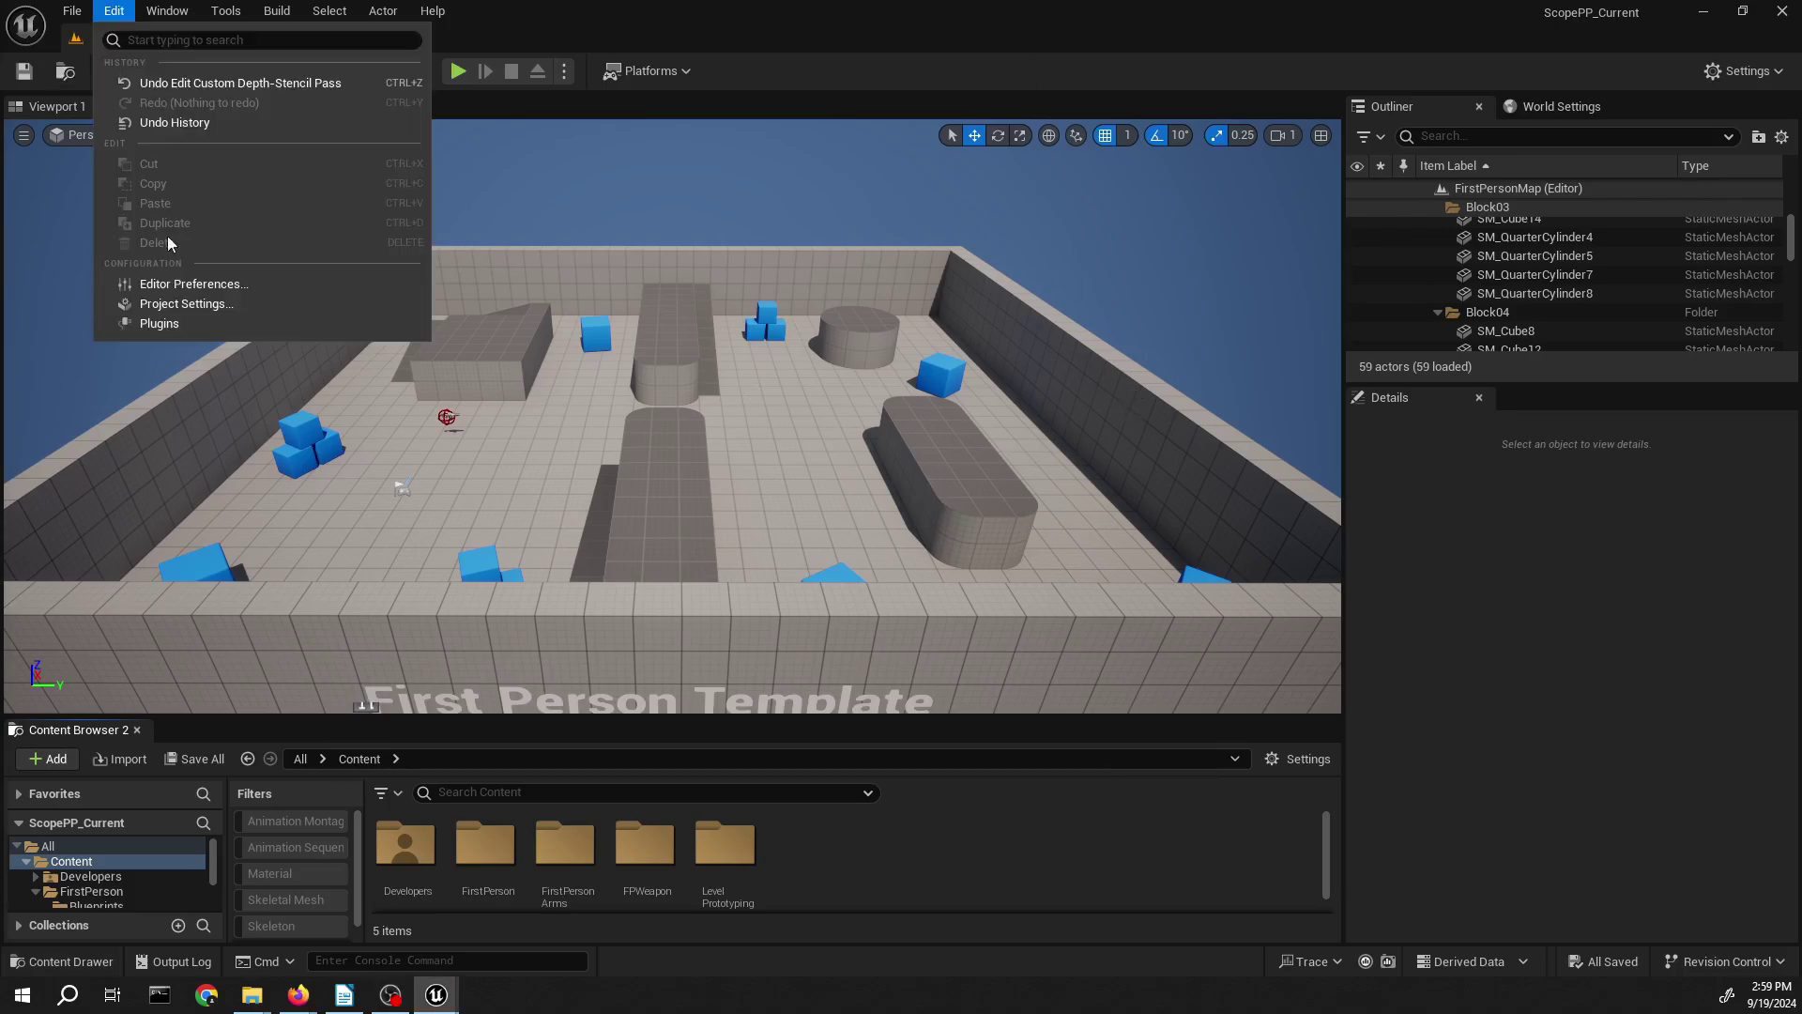
click(180, 310)
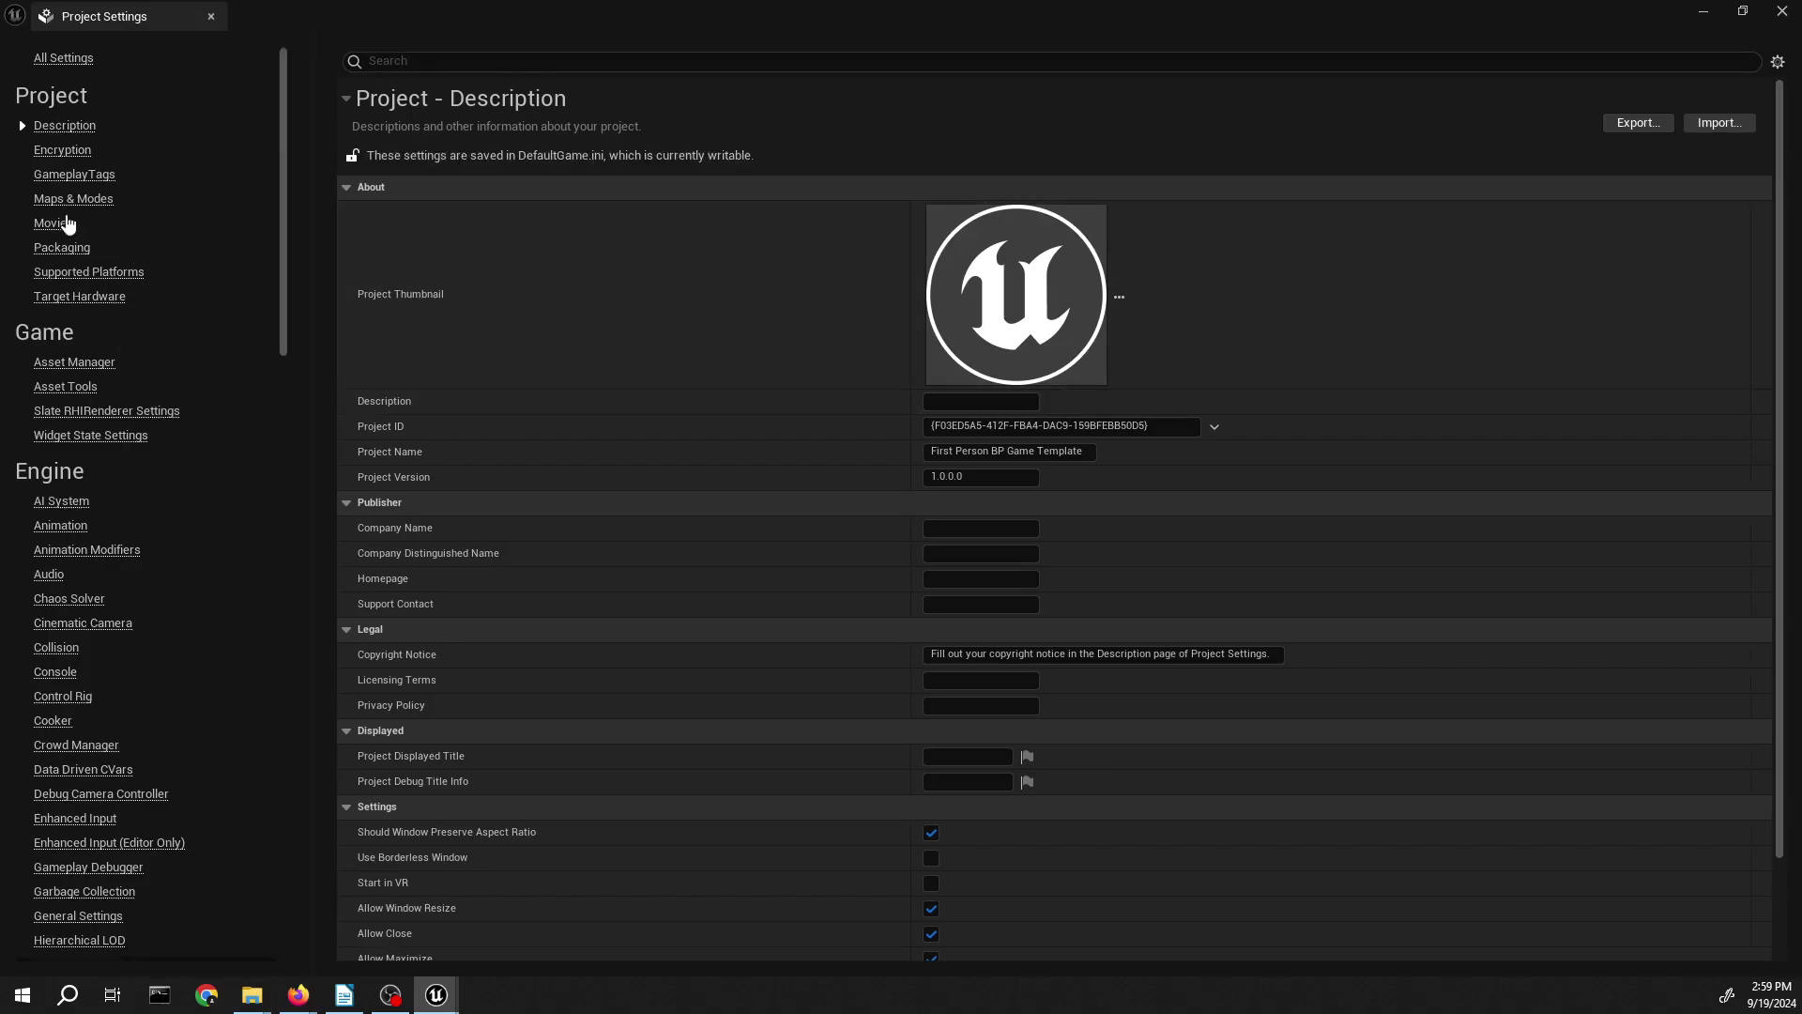
click(459, 54)
text(Stencil)
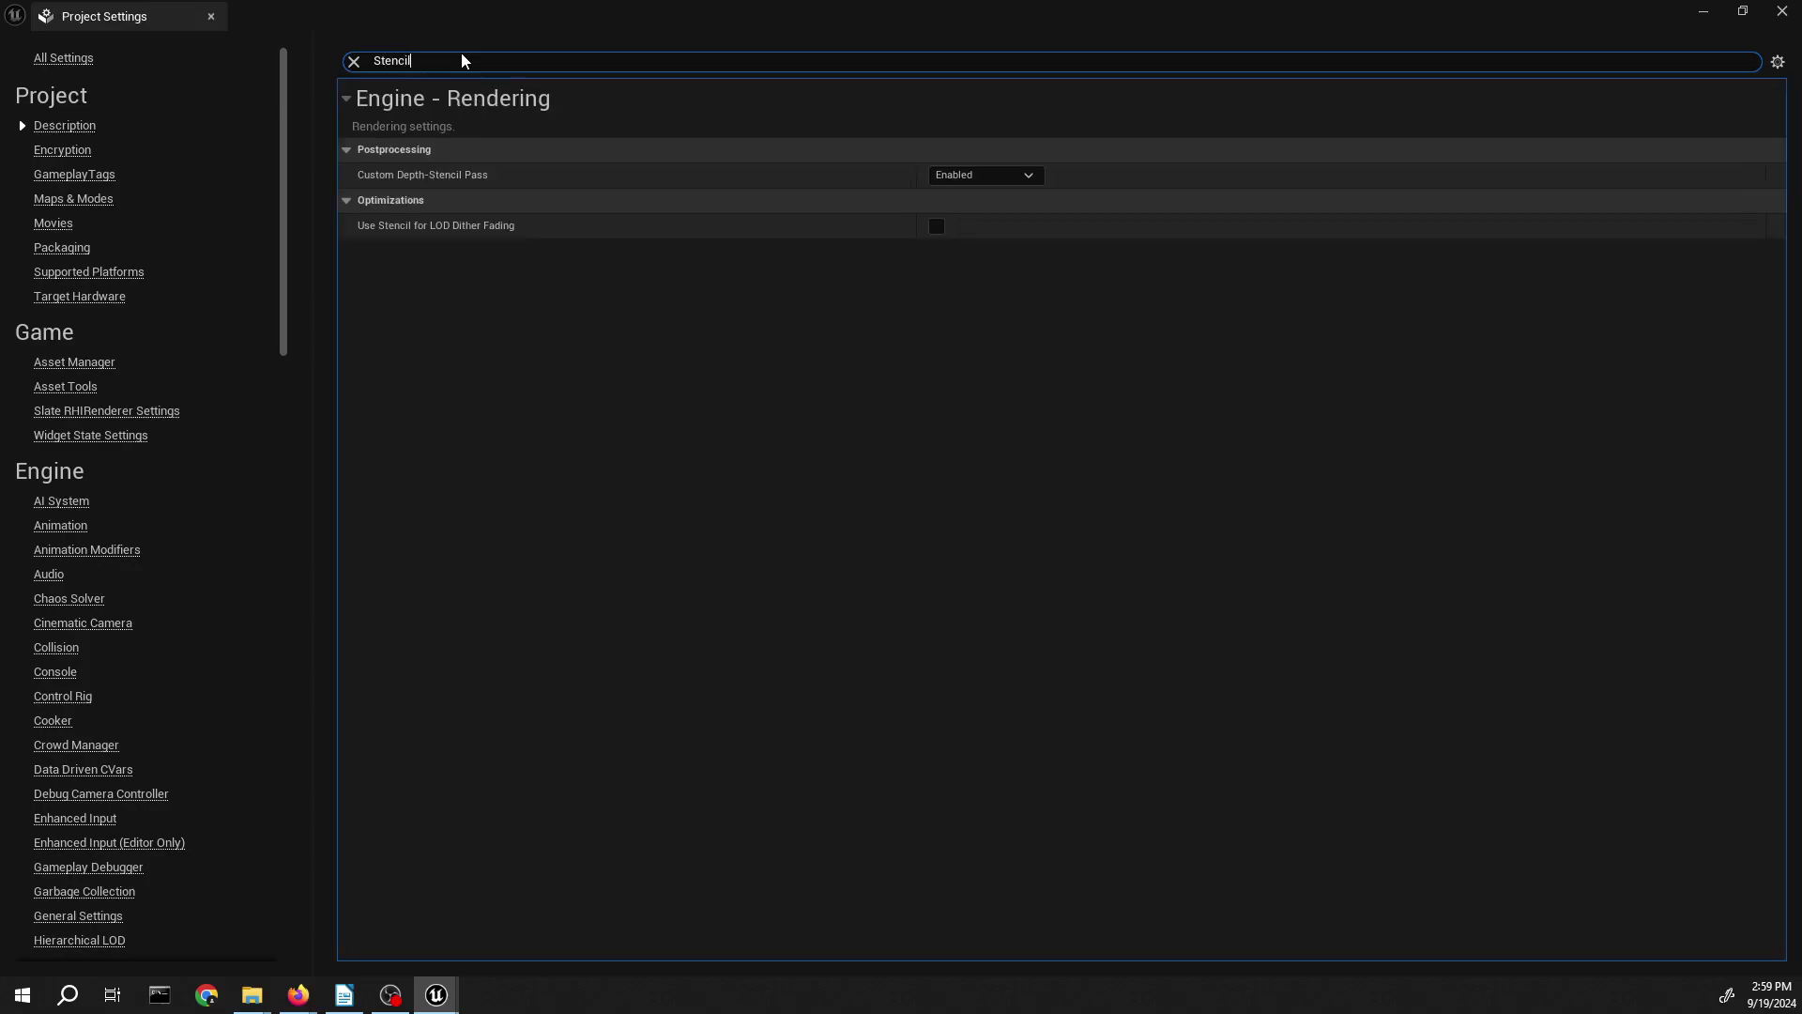
click(1023, 175)
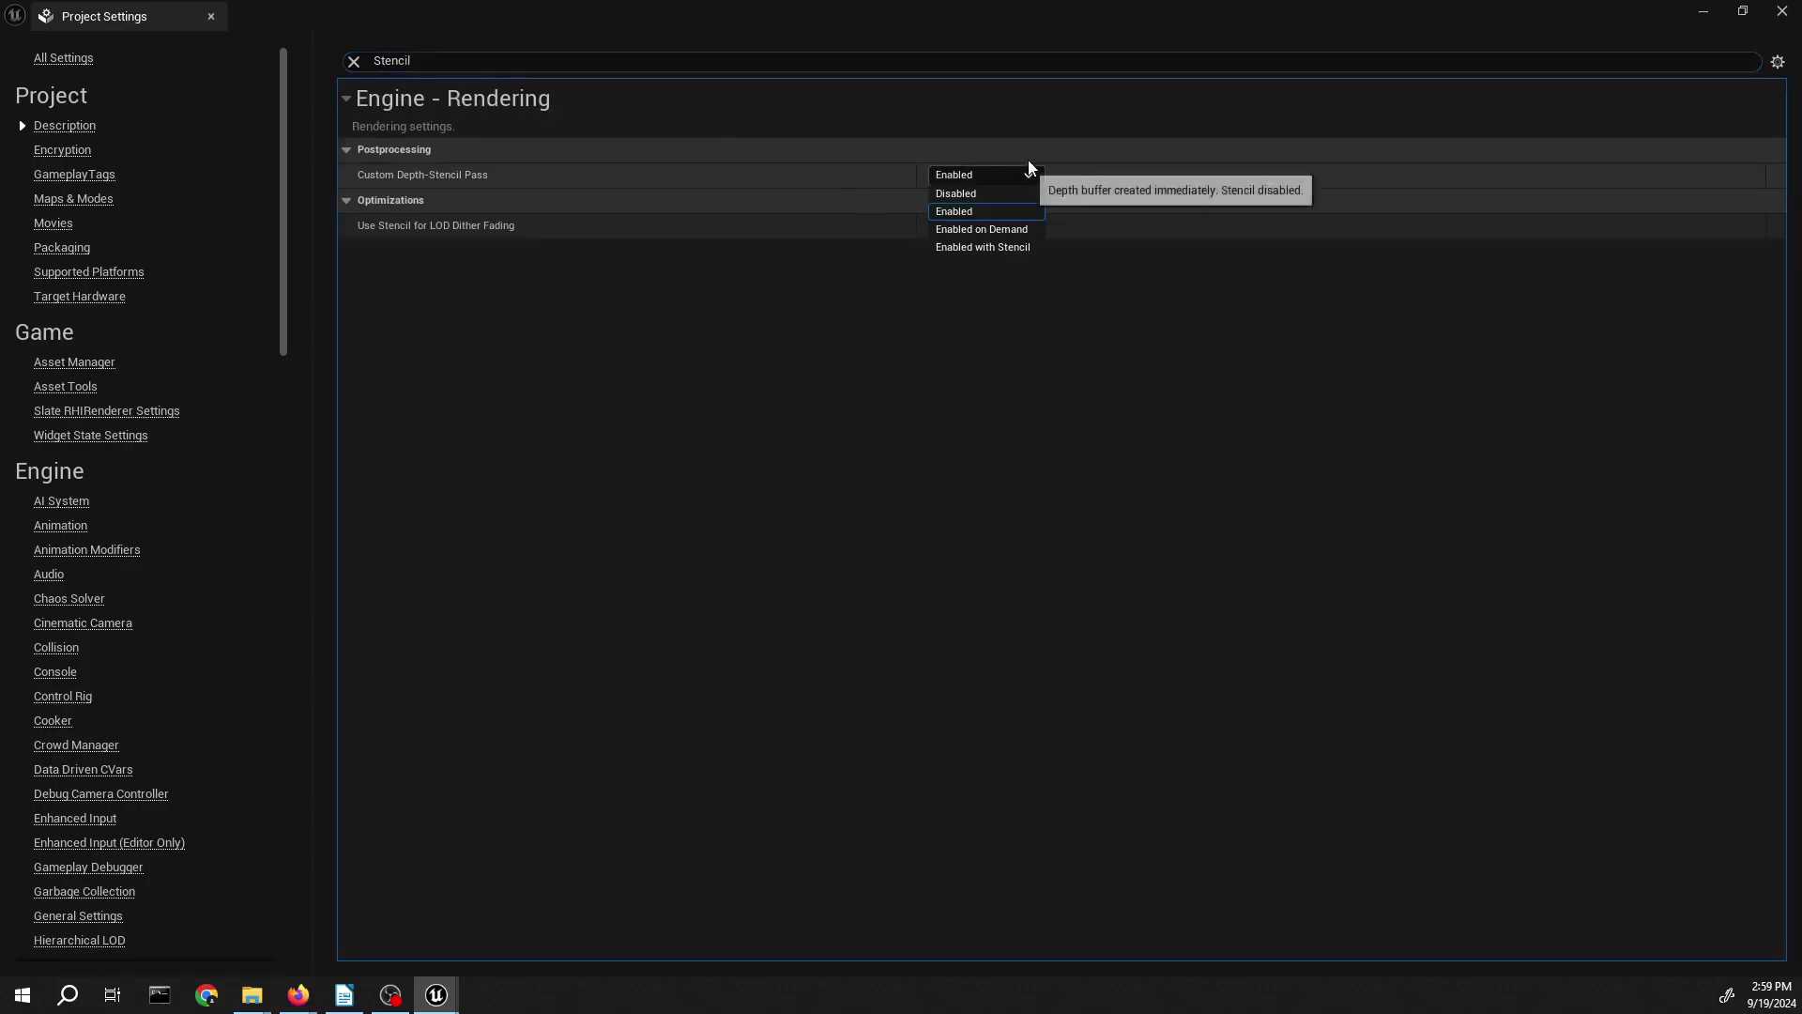
click(996, 249)
click(354, 61)
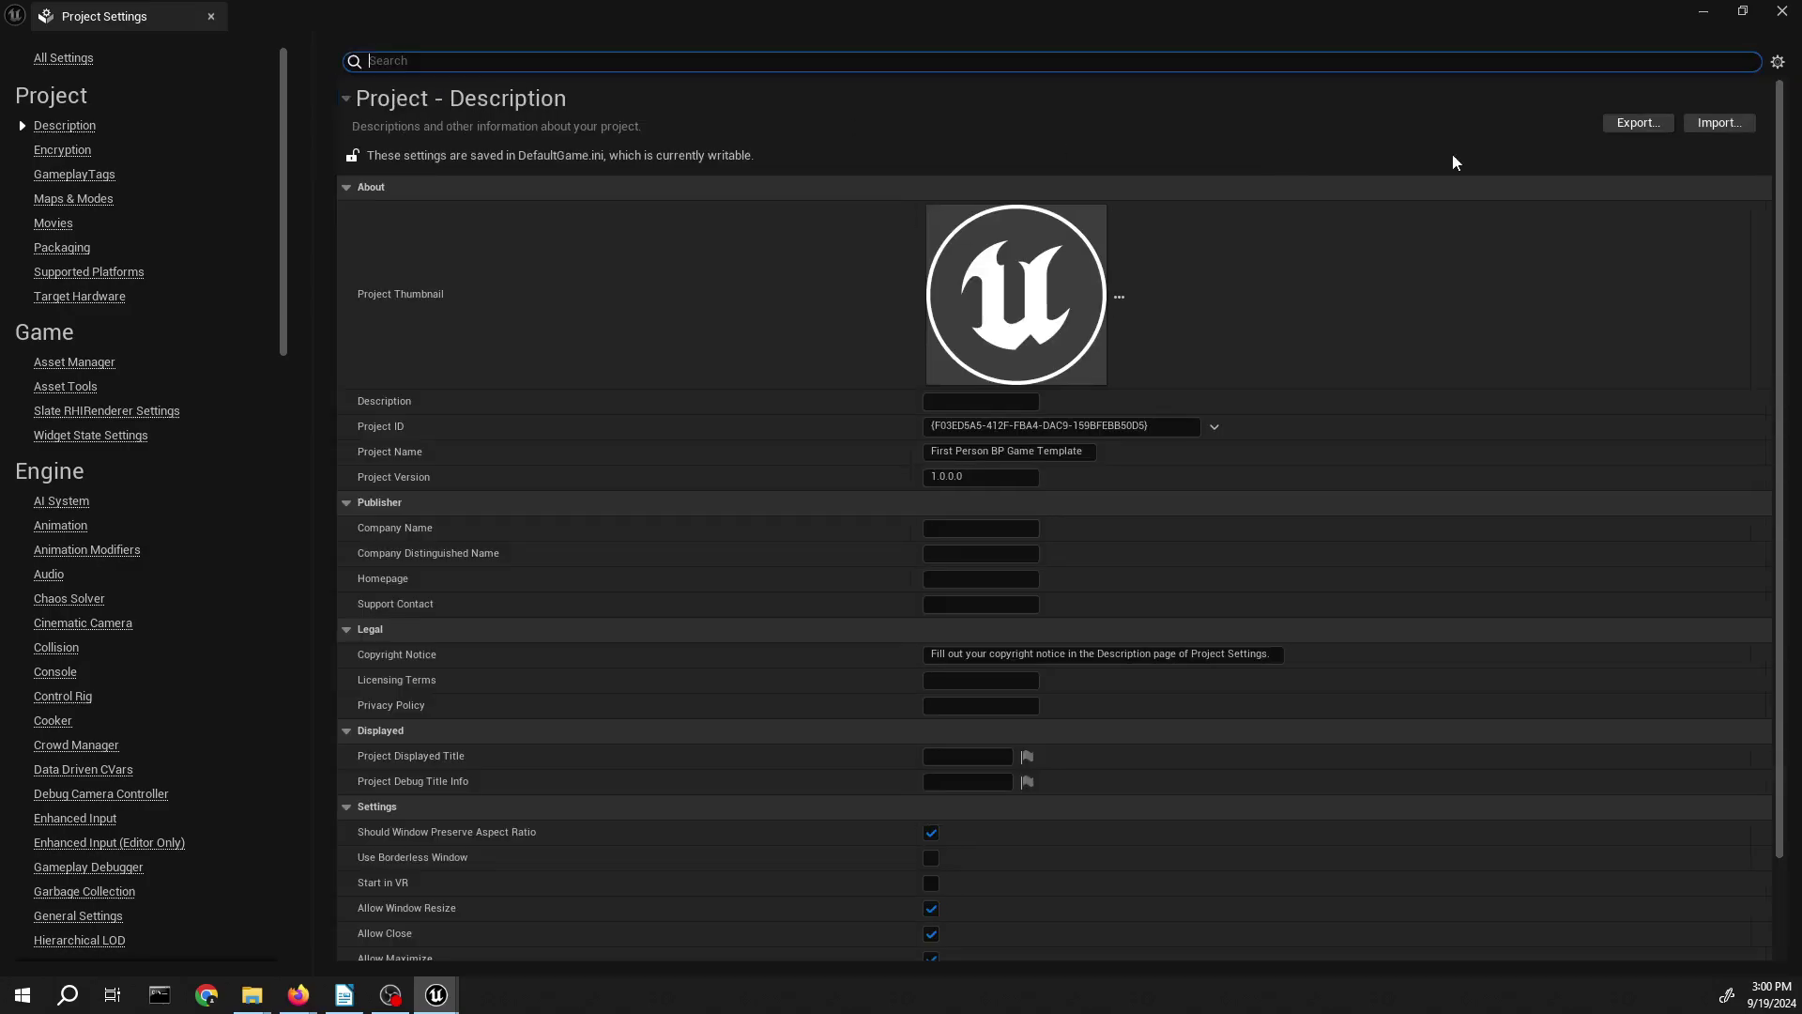
click(1781, 11)
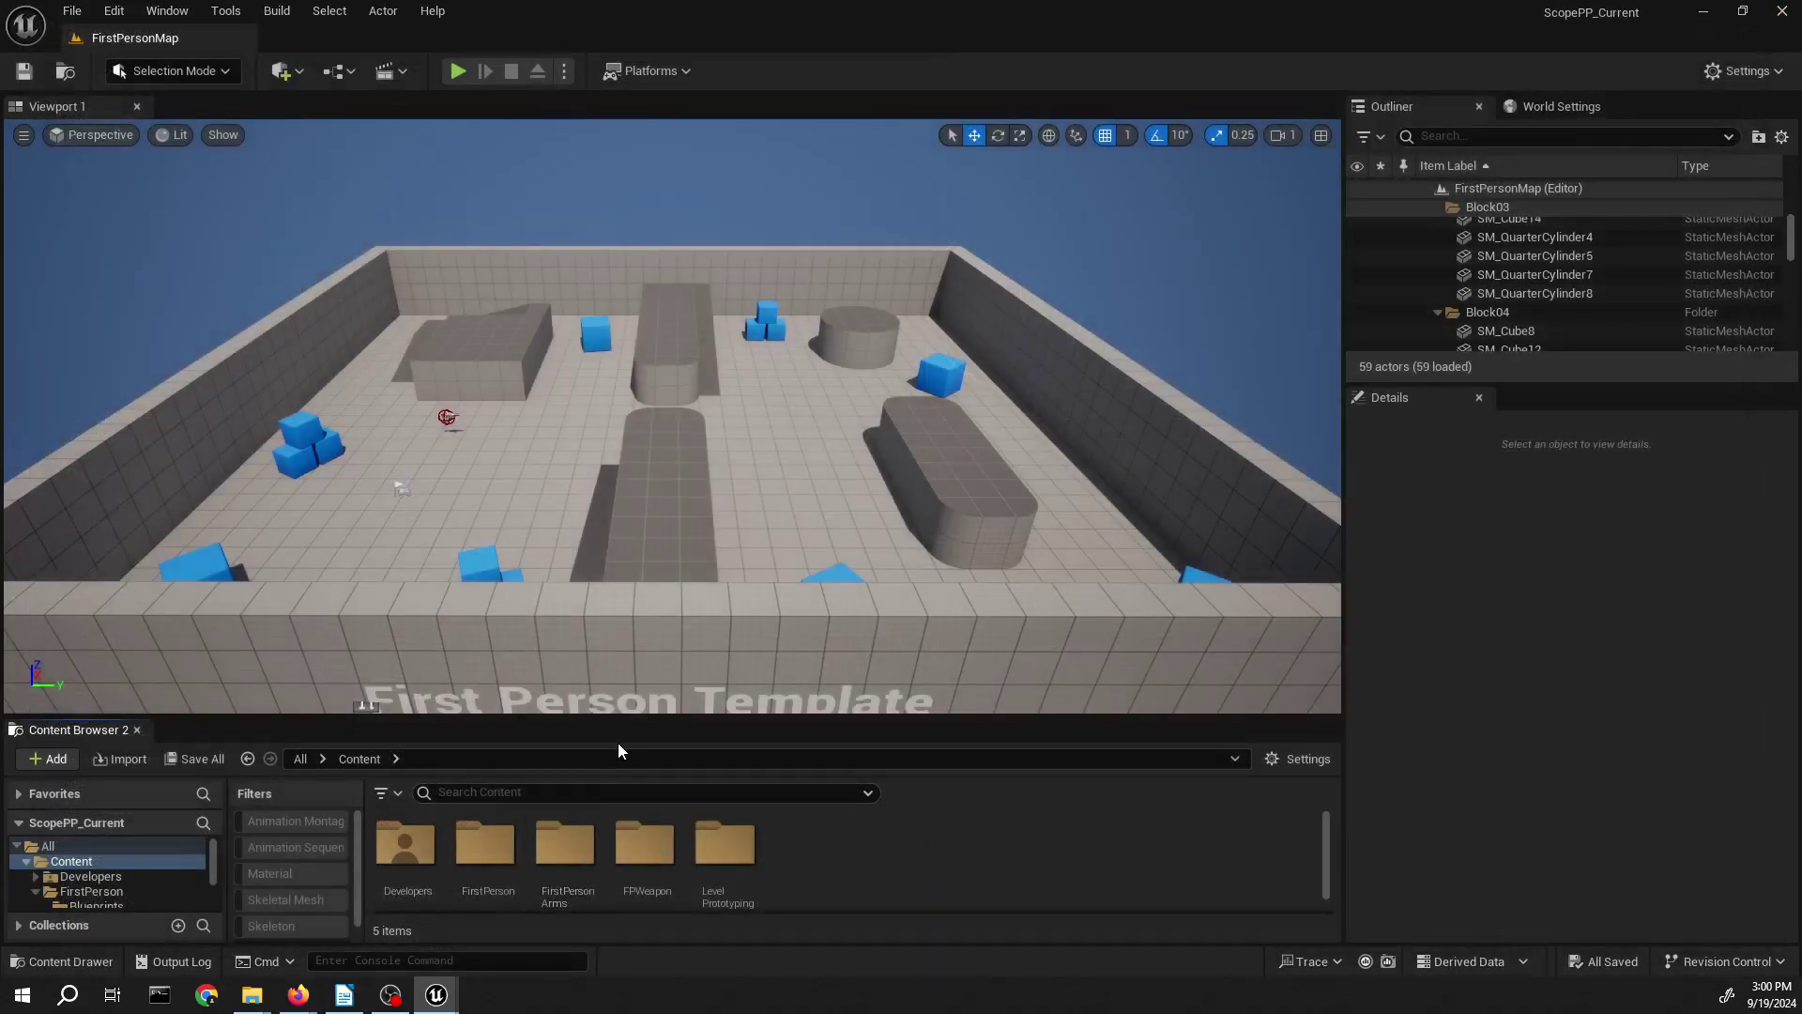
- Enlarge the Content Browser, create a PP_Demo folder in Content and open it
drag(610, 715, 601, 496)
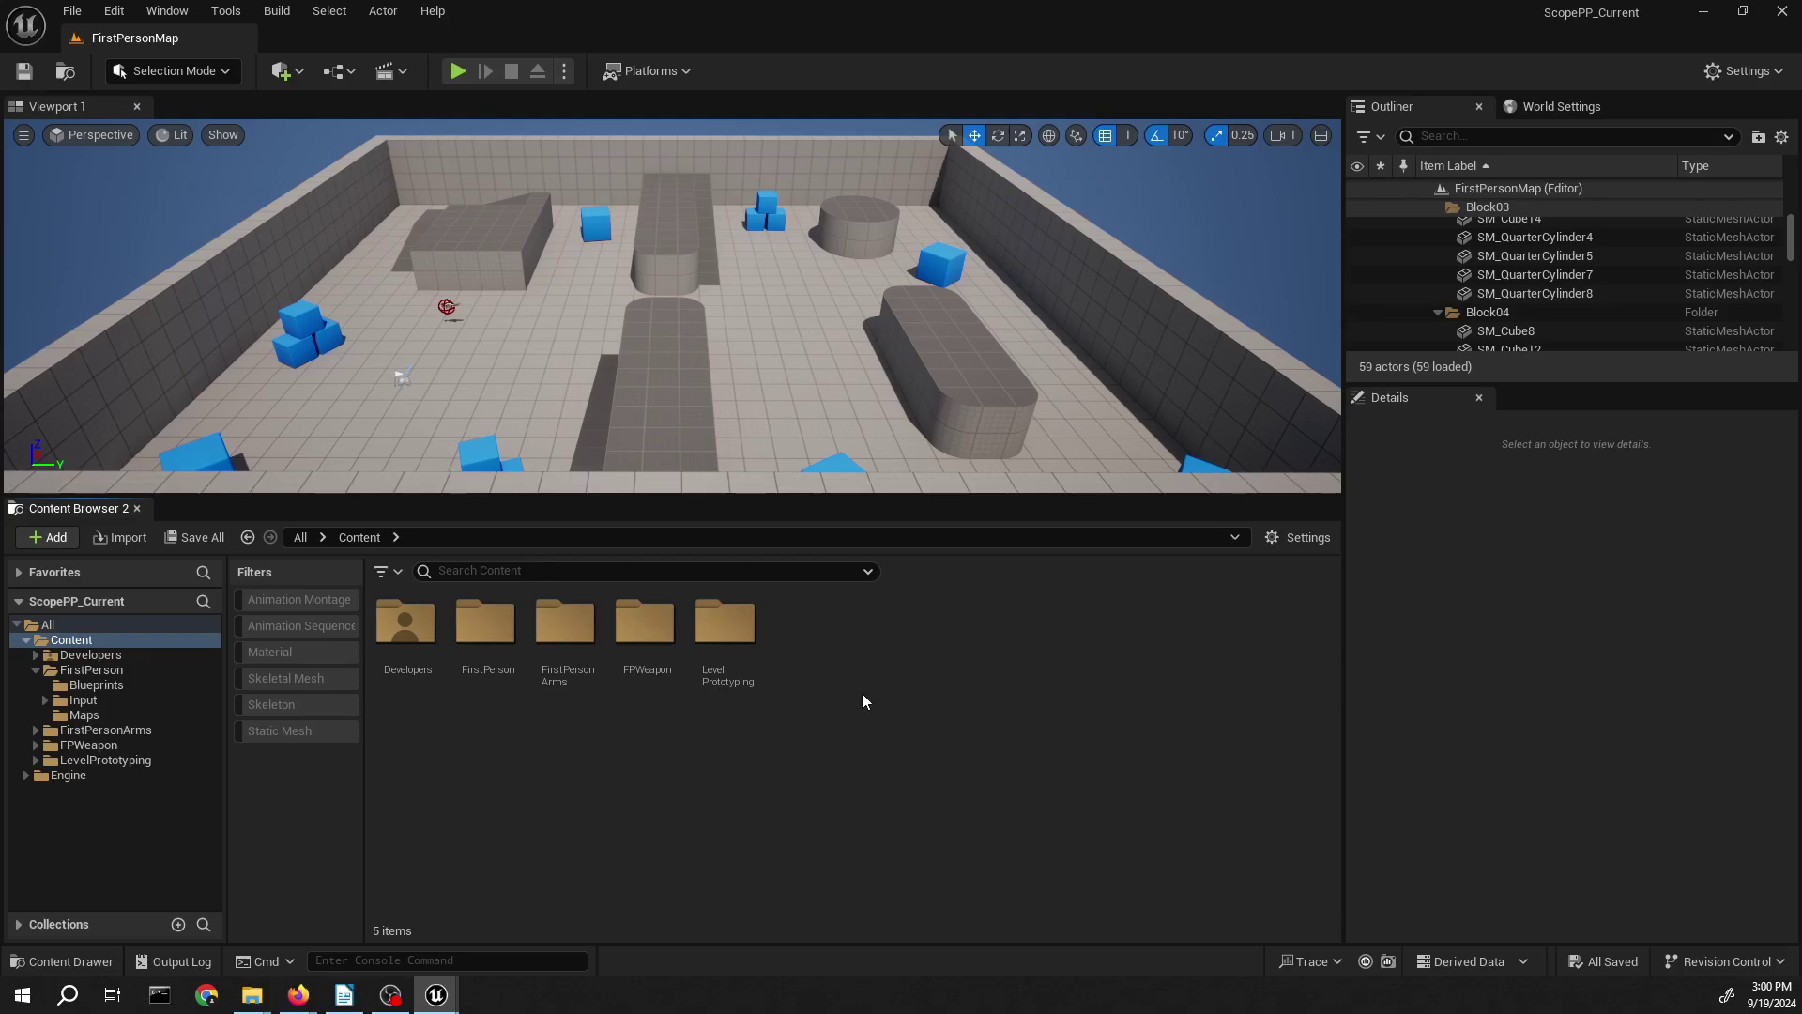
right_click(877, 673)
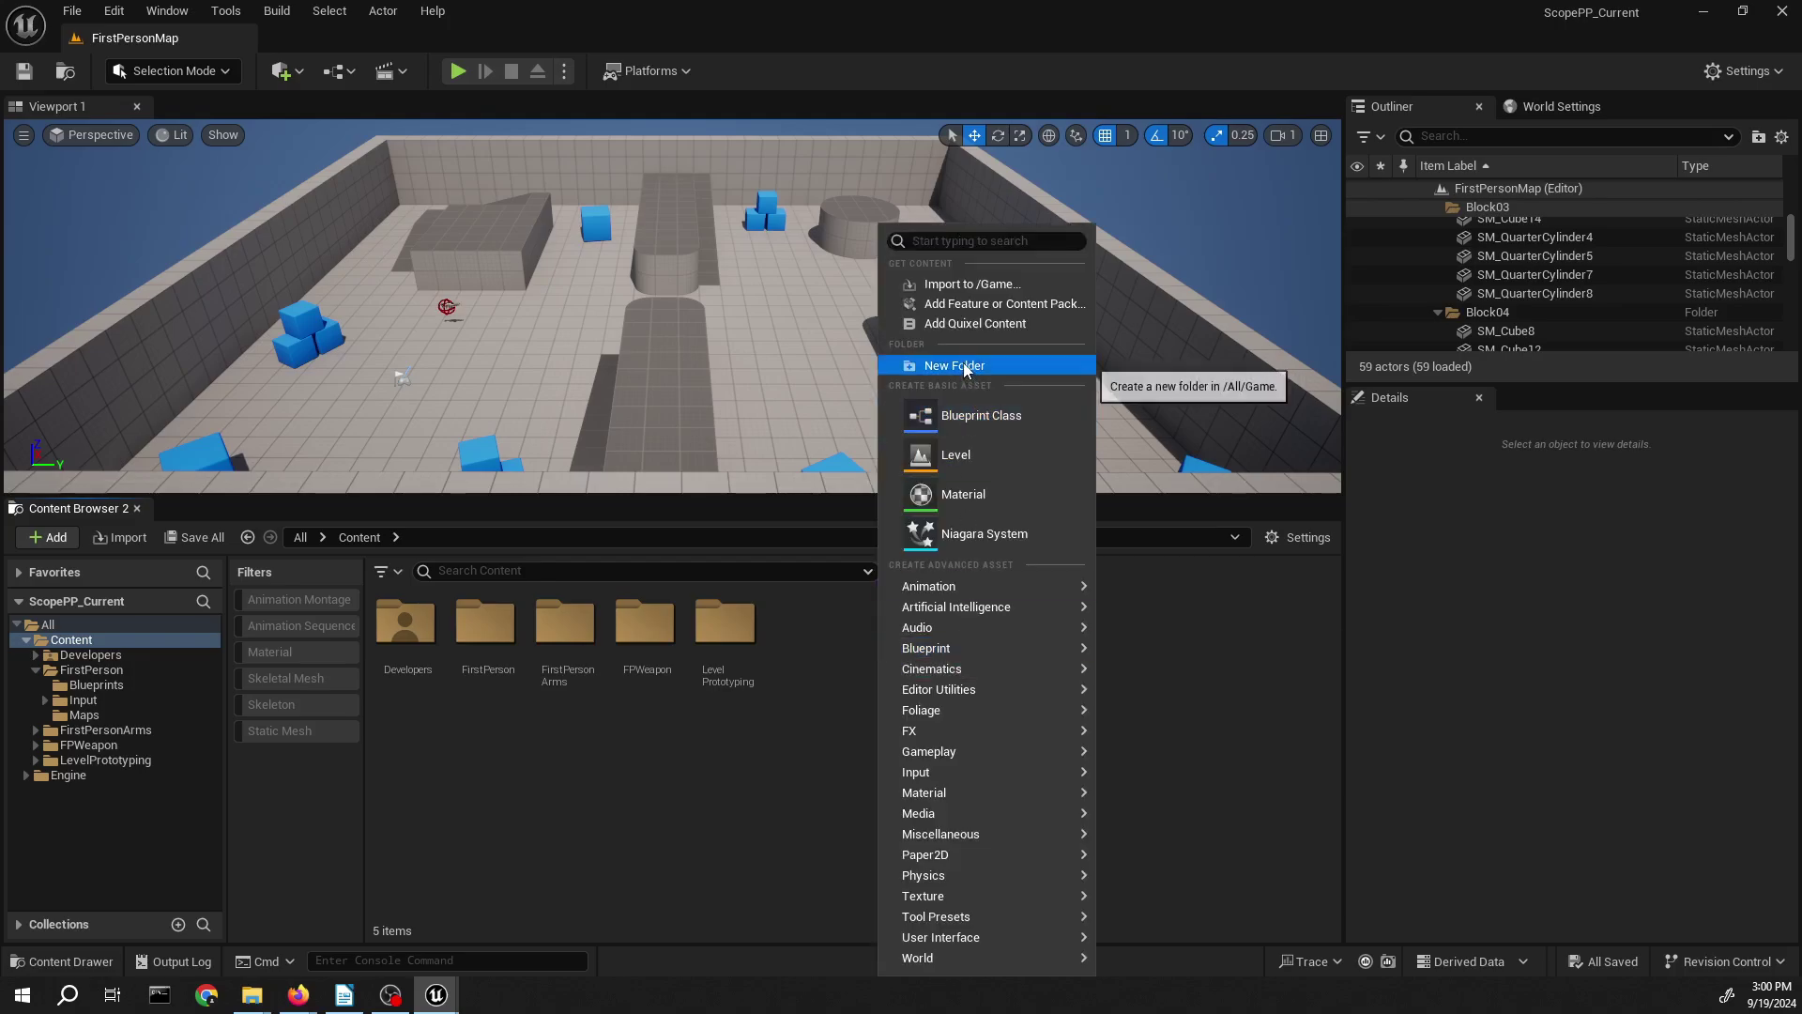
click(965, 366)
text(PP_D)
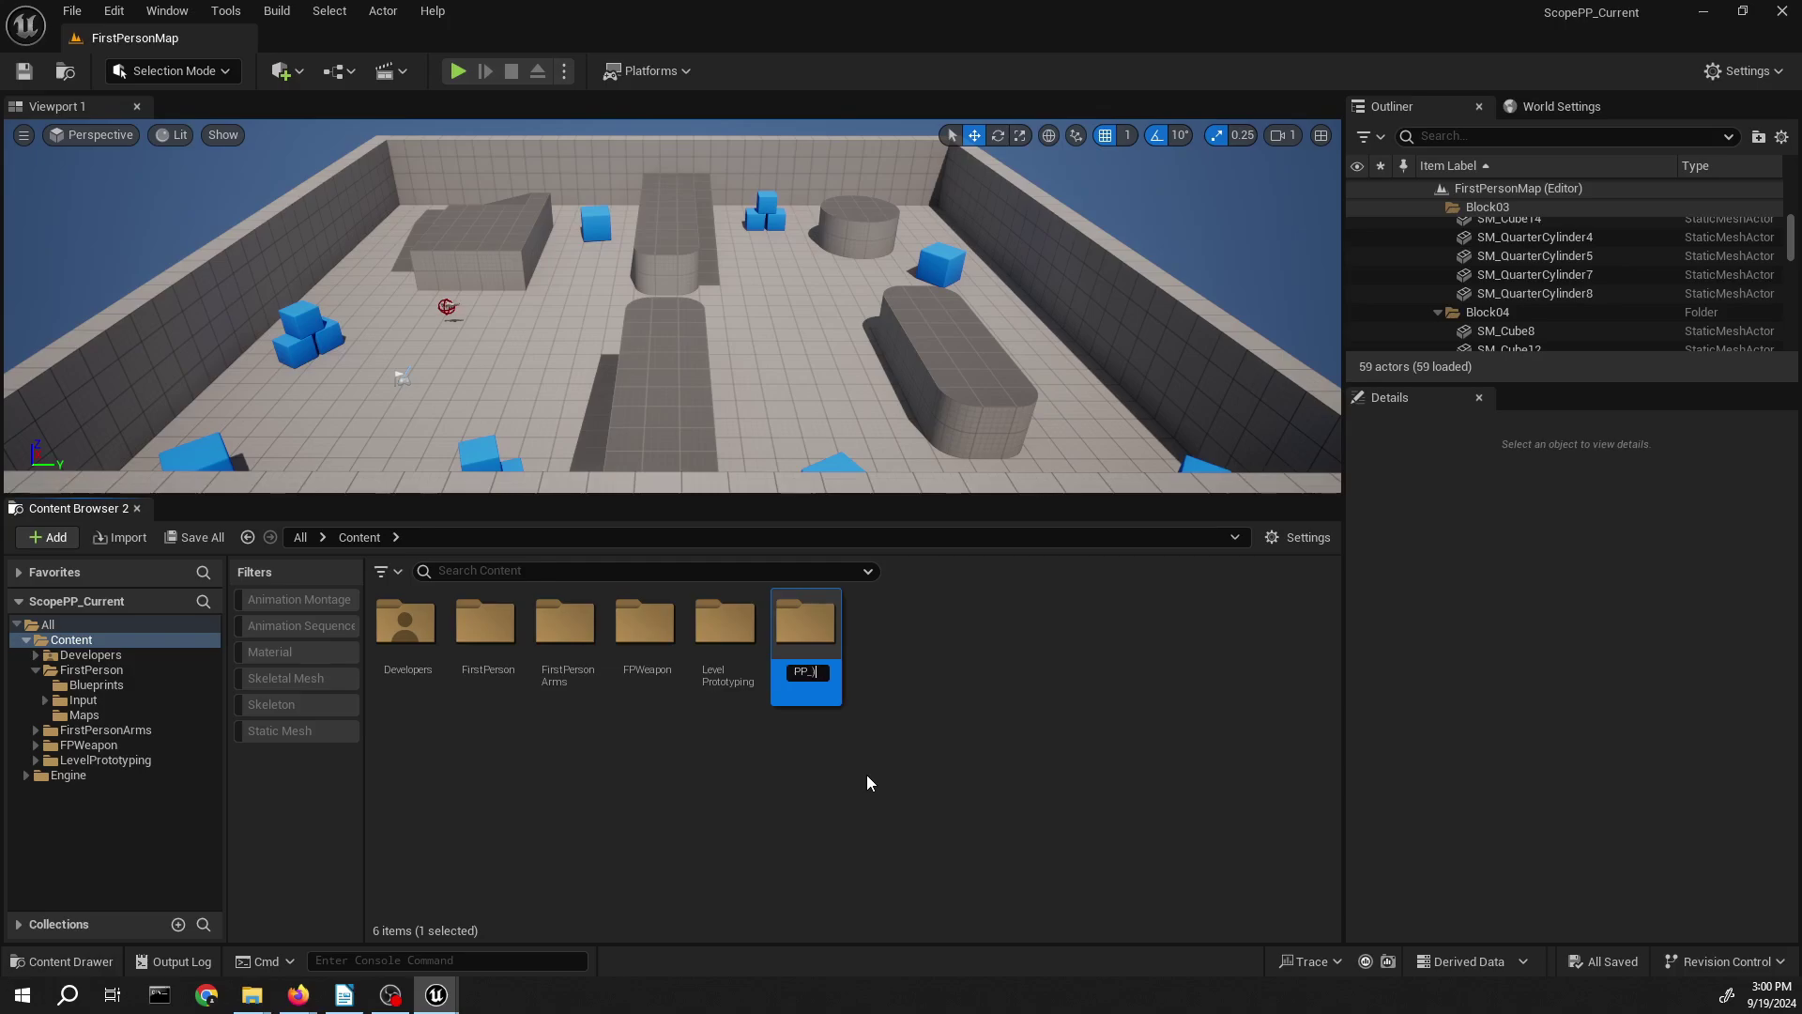
text(emo)
key(Return)
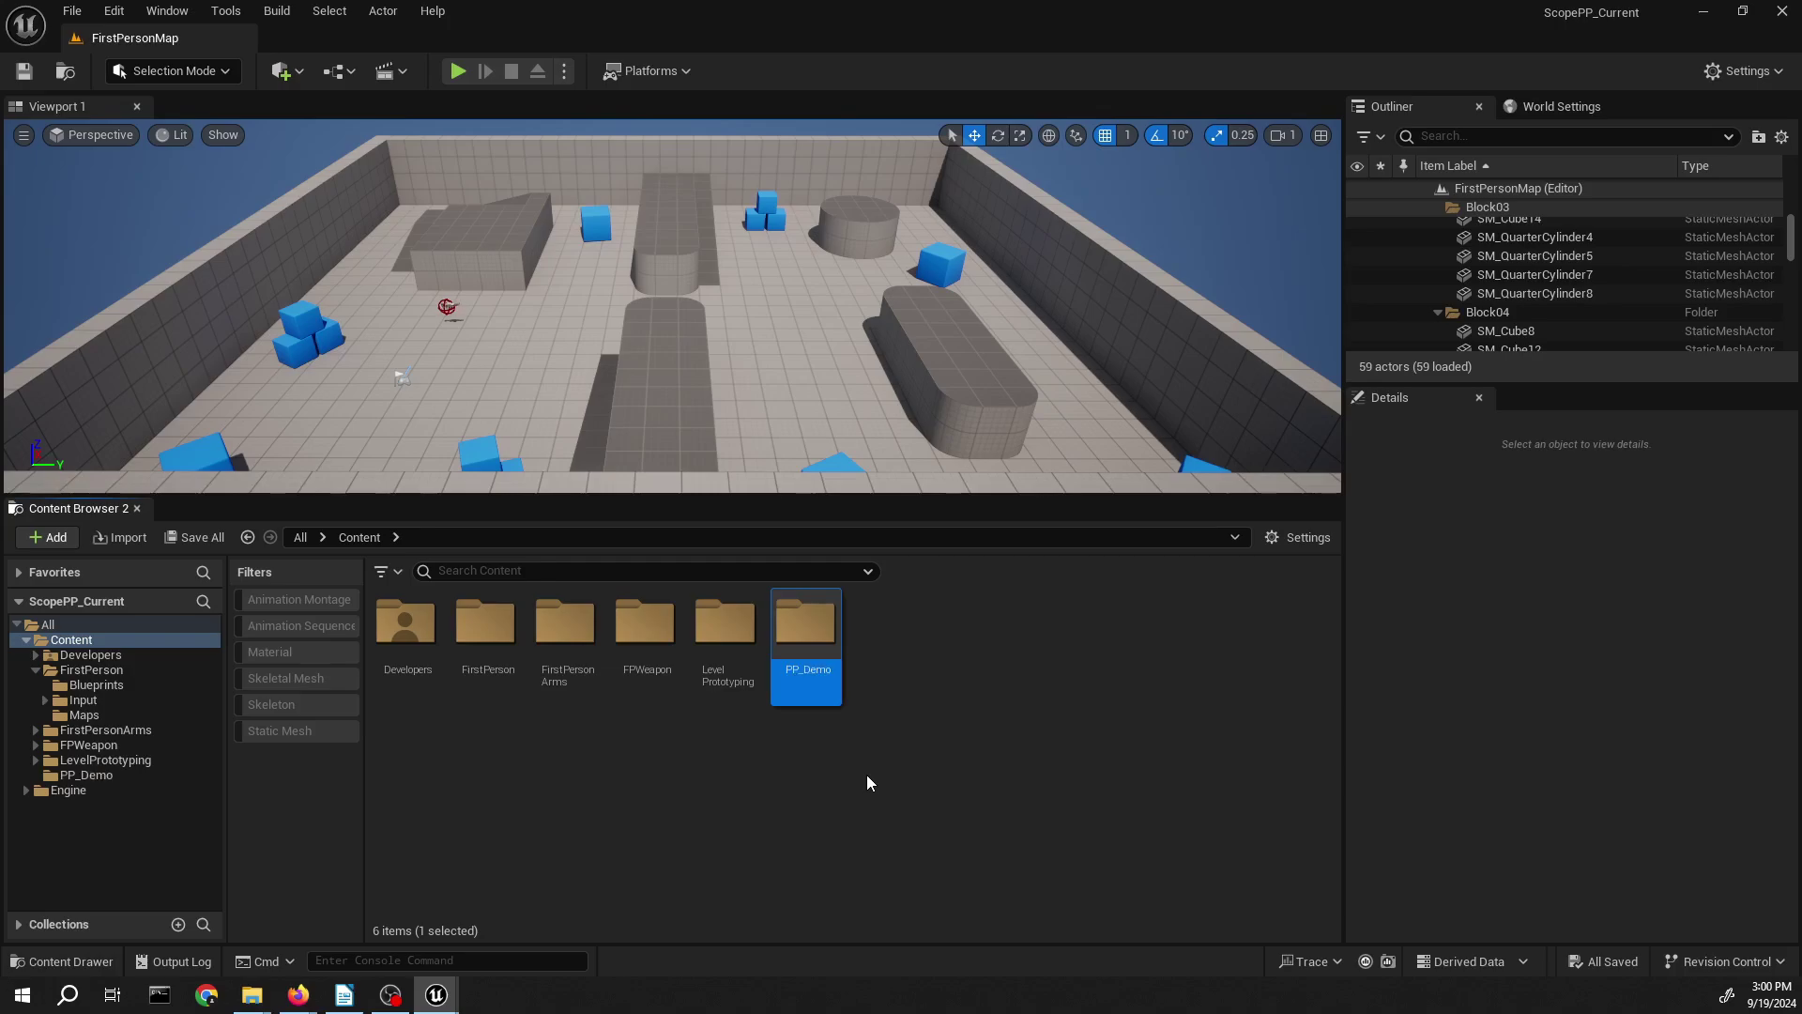
key(Return)
- Create a subfolder named mesh inside PP_Demo
right_click(765, 731)
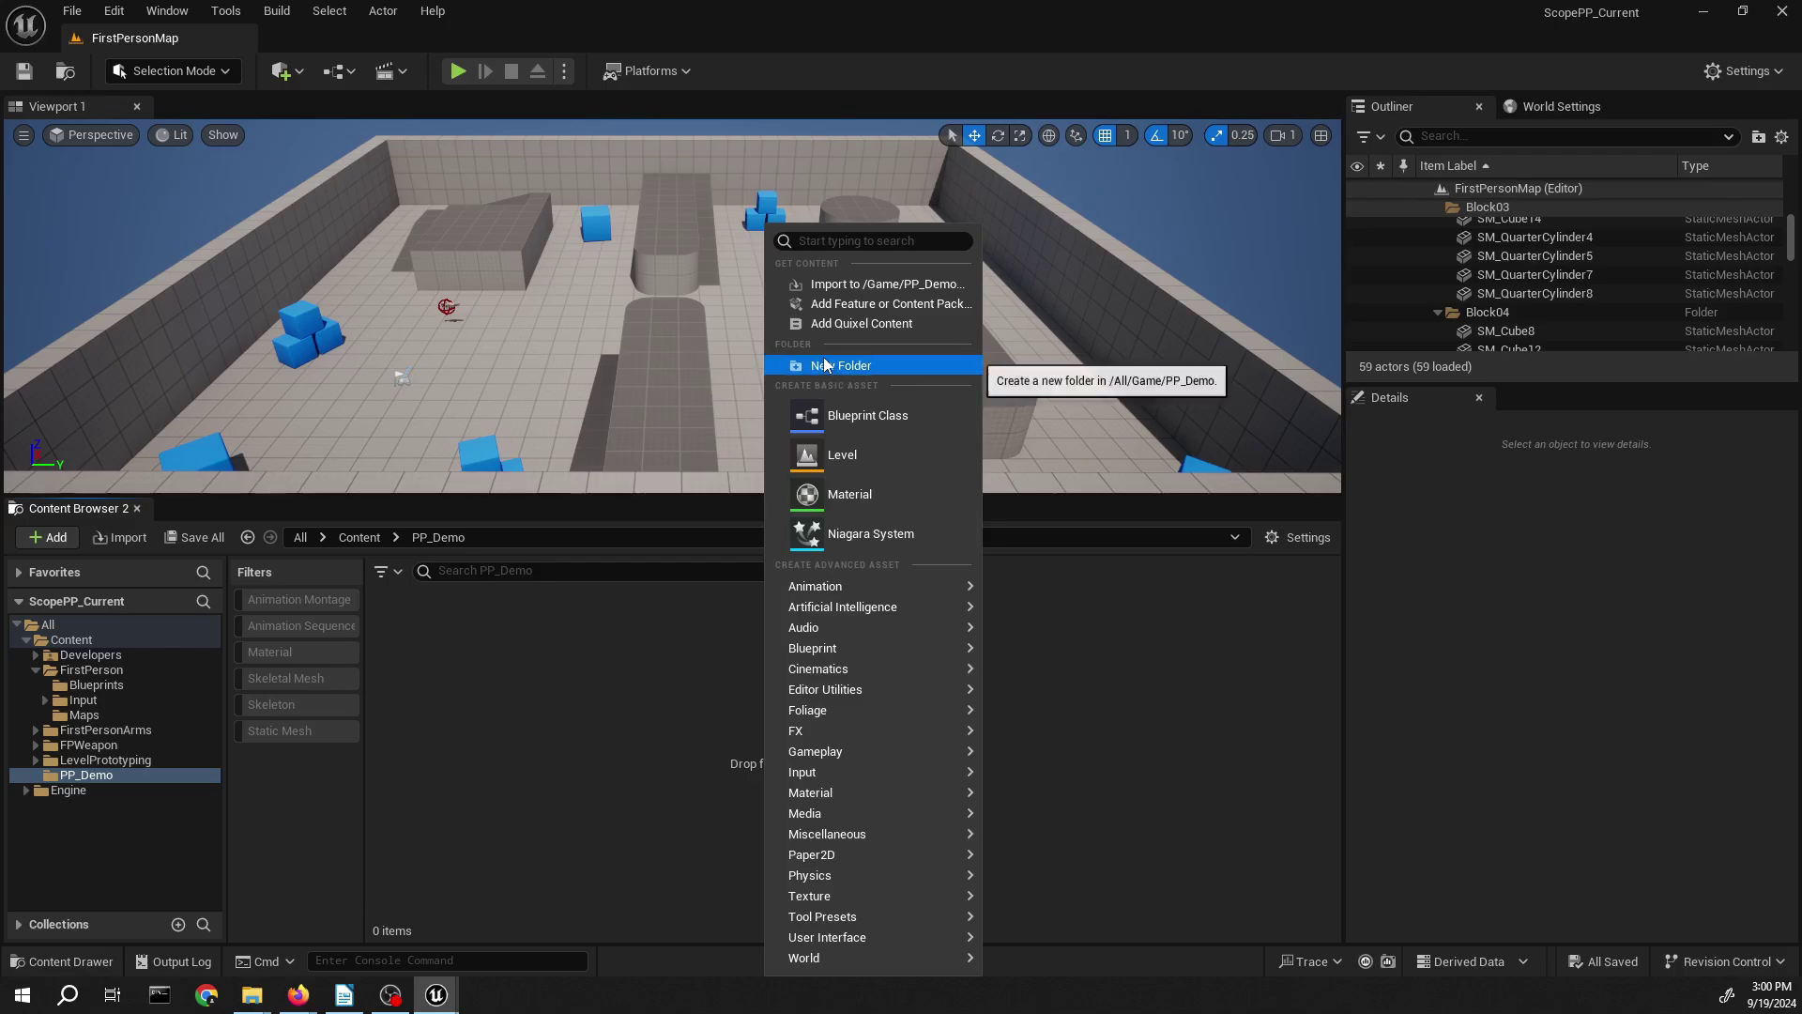
click(847, 364)
text(mesh)
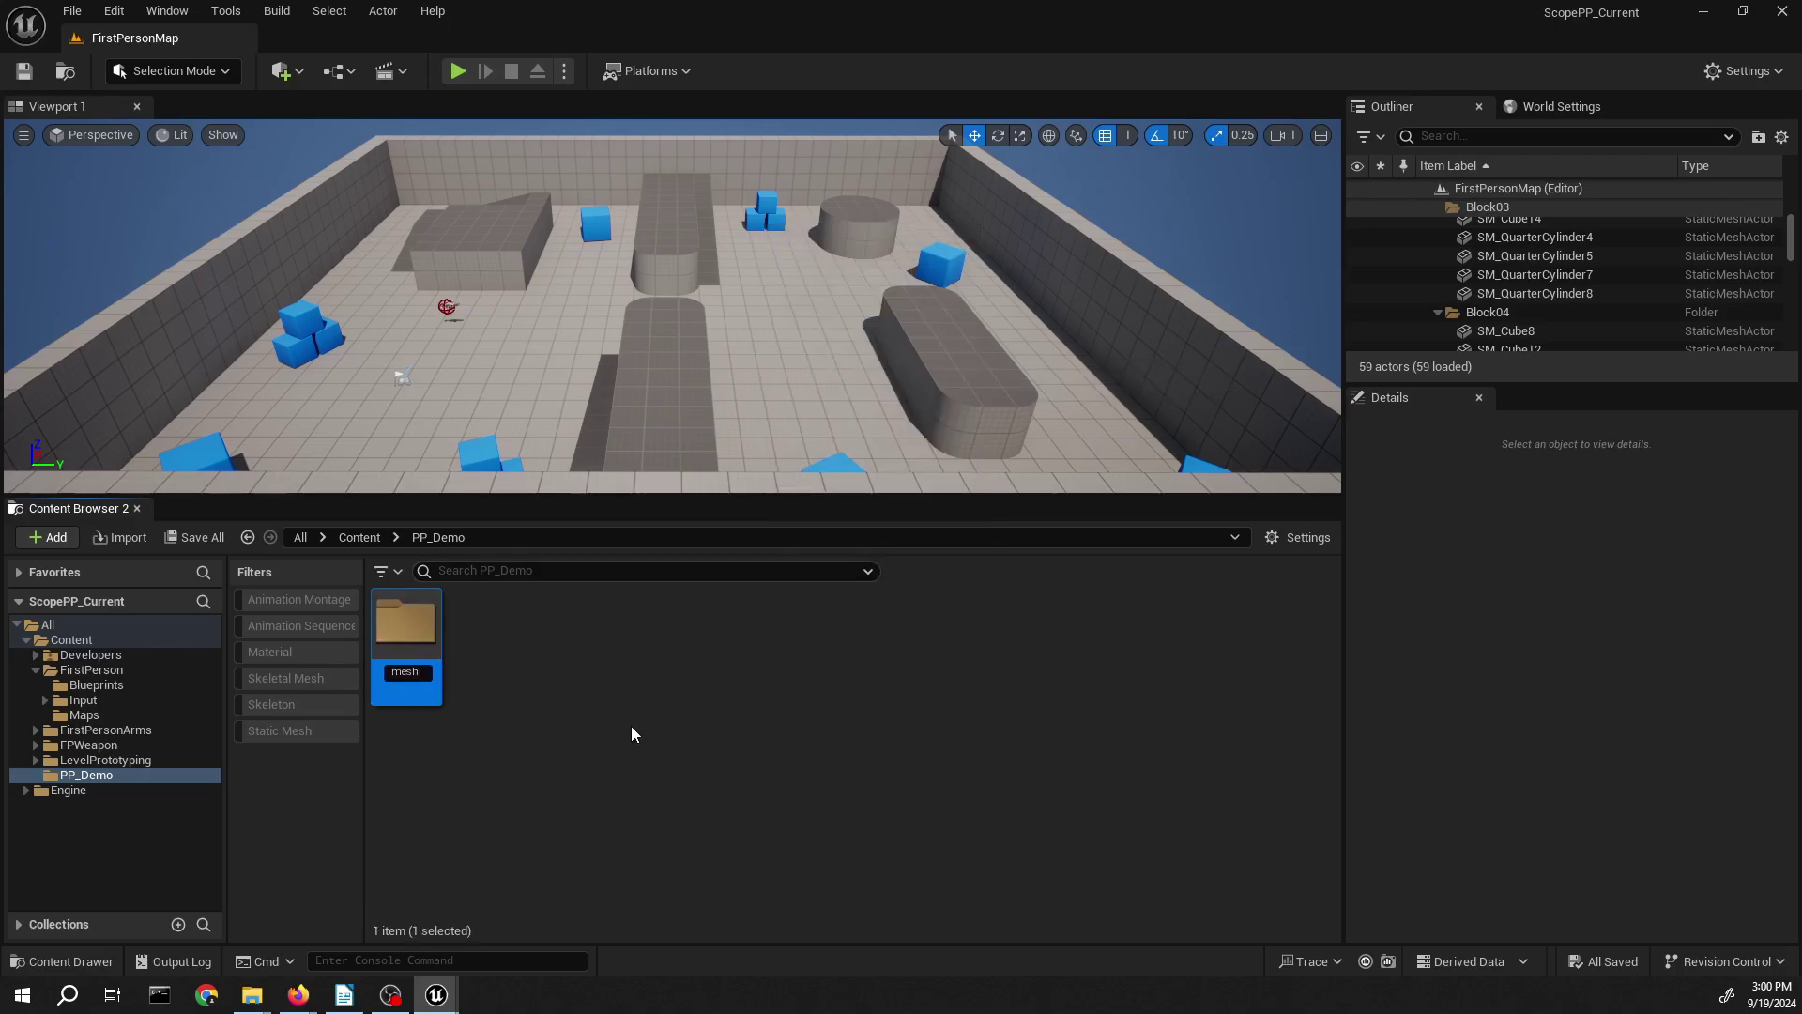
key(Return)
- Create a second subfolder named PP_sight_materials inside PP_Demo and open it
right_click(632, 727)
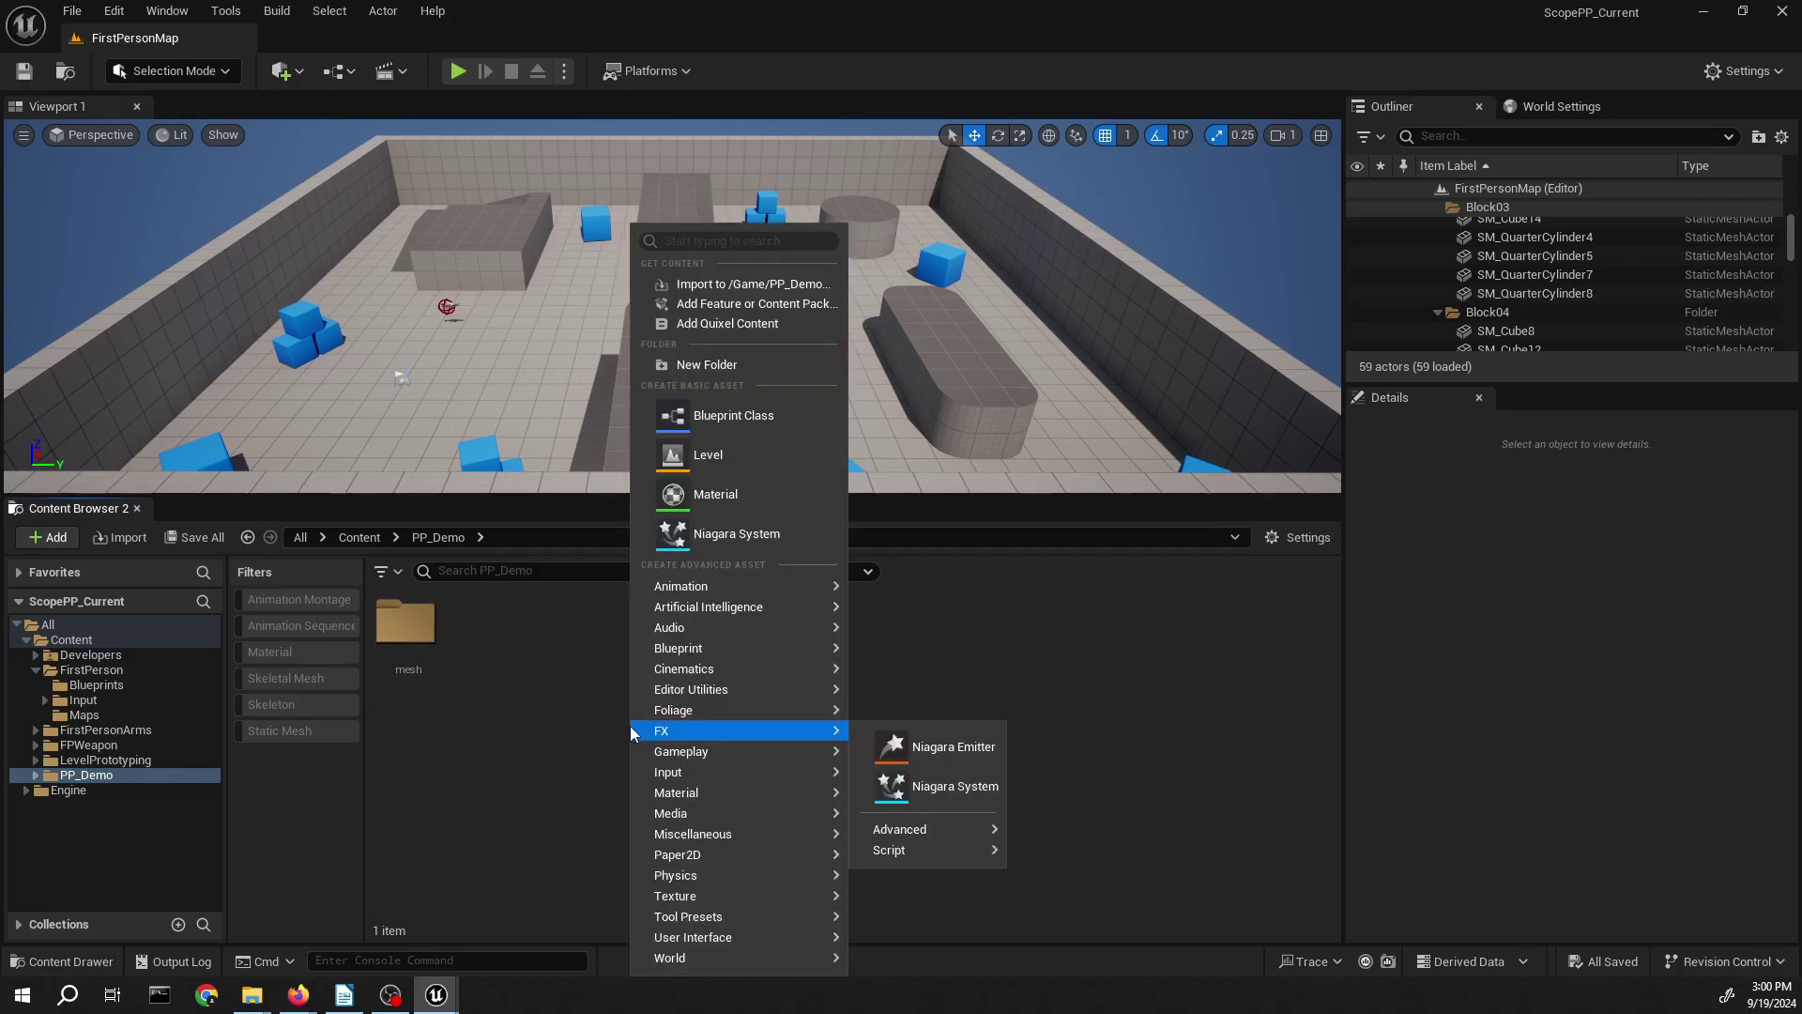
click(677, 365)
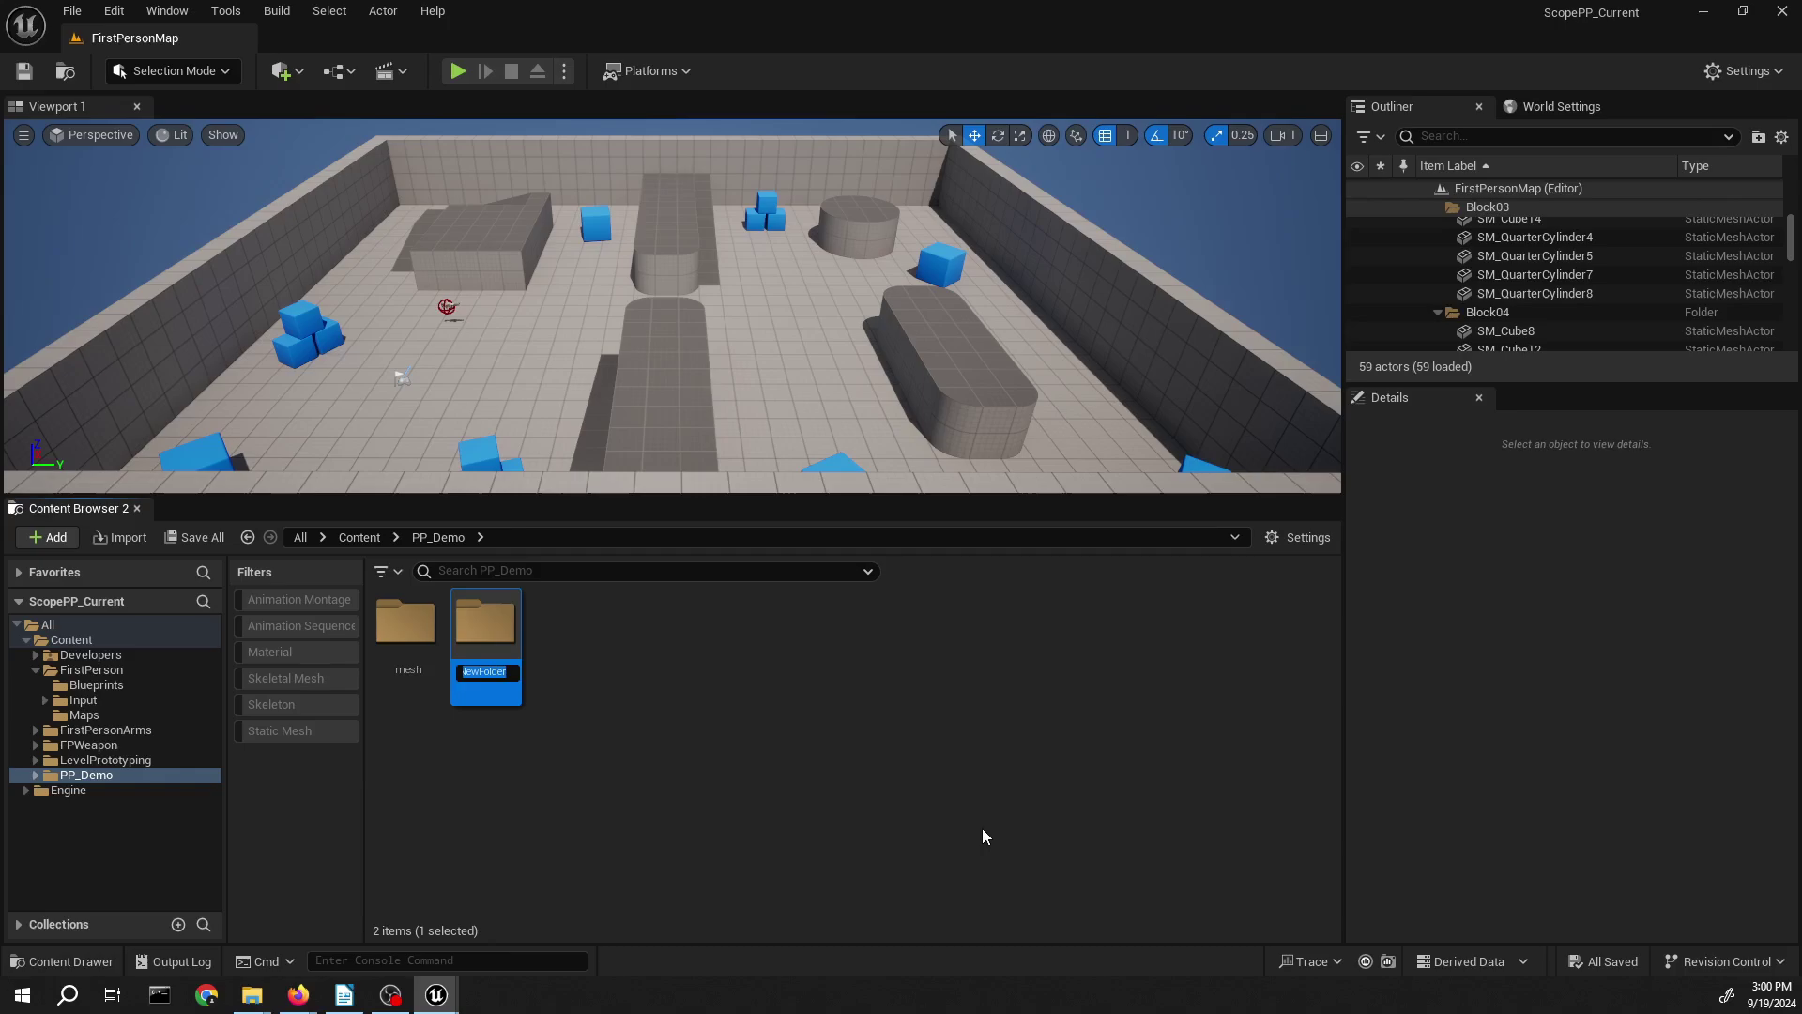
text(pp)
key(BackSpace)
key(BackSpace)
text(P)
key(BackSpace)
text(PPM)
key(BackSpace)
text(_sight_materials)
key(Return)
key(Return)
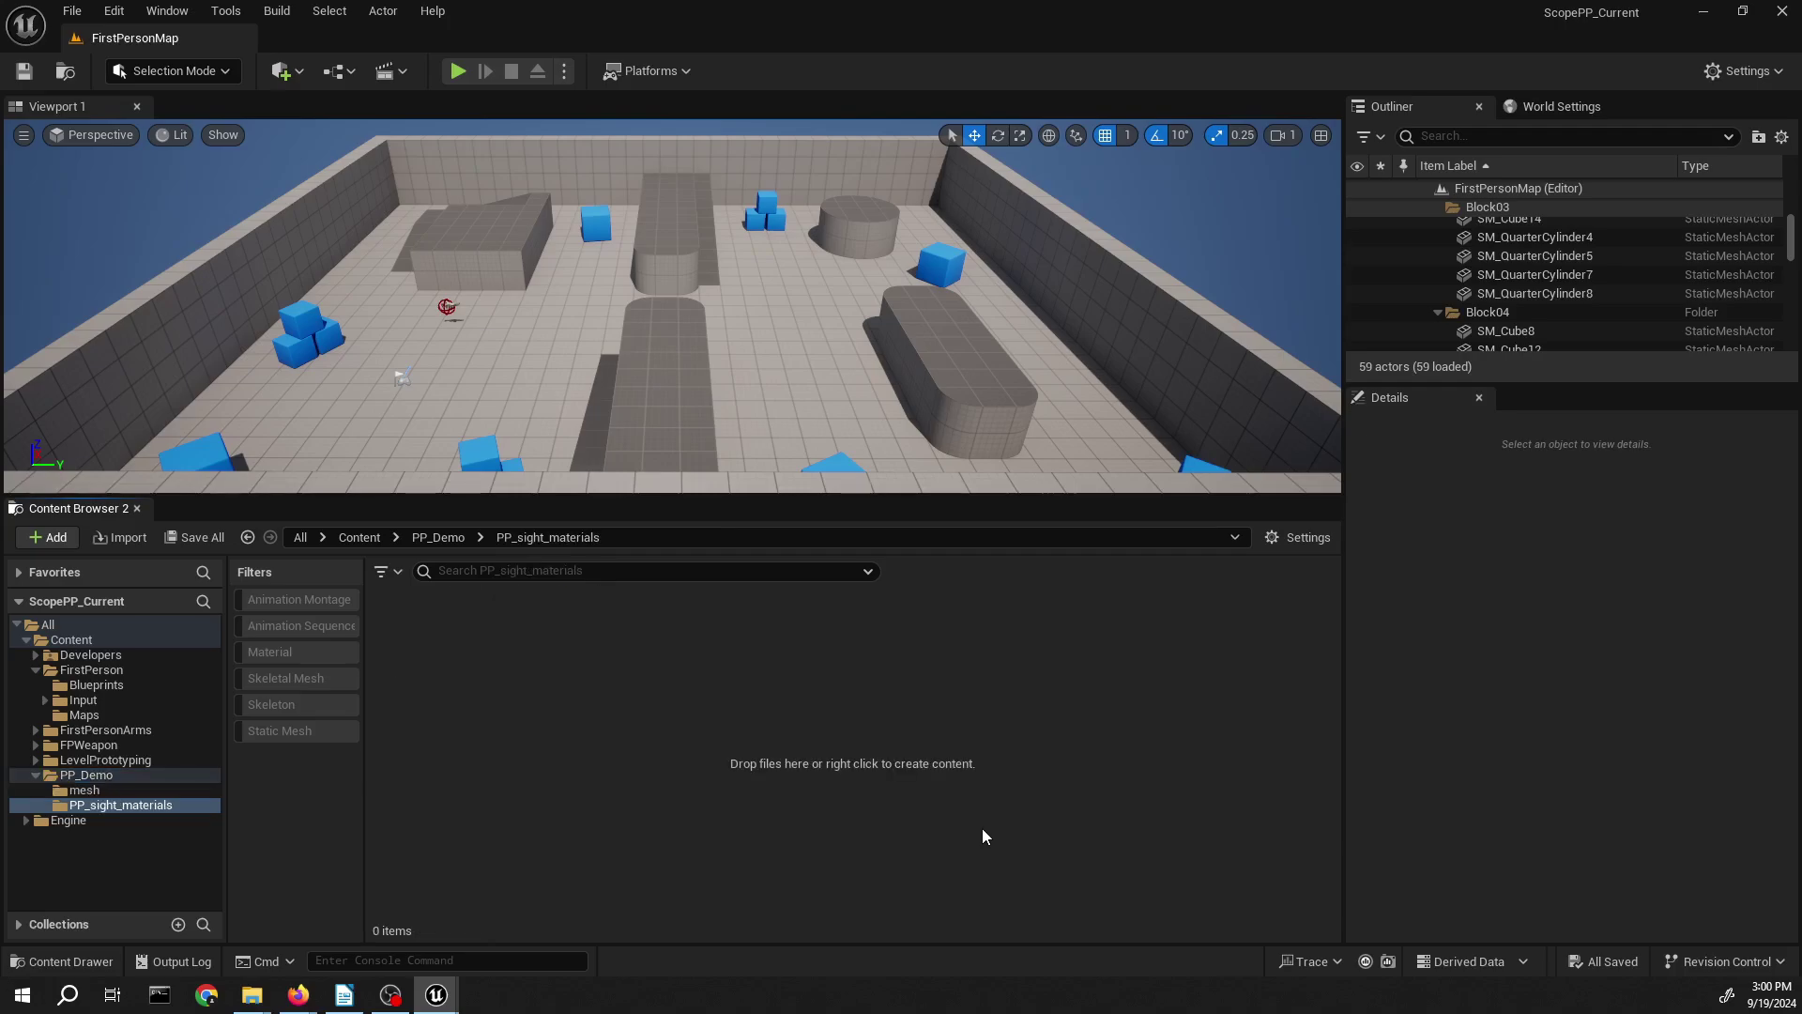
- Open PP_Demo's mesh folder and, in File Explorer alongside it, browse to Scope/fbx inside PPScope_Demo_Assets_2_0
click(438, 537)
double_click(407, 638)
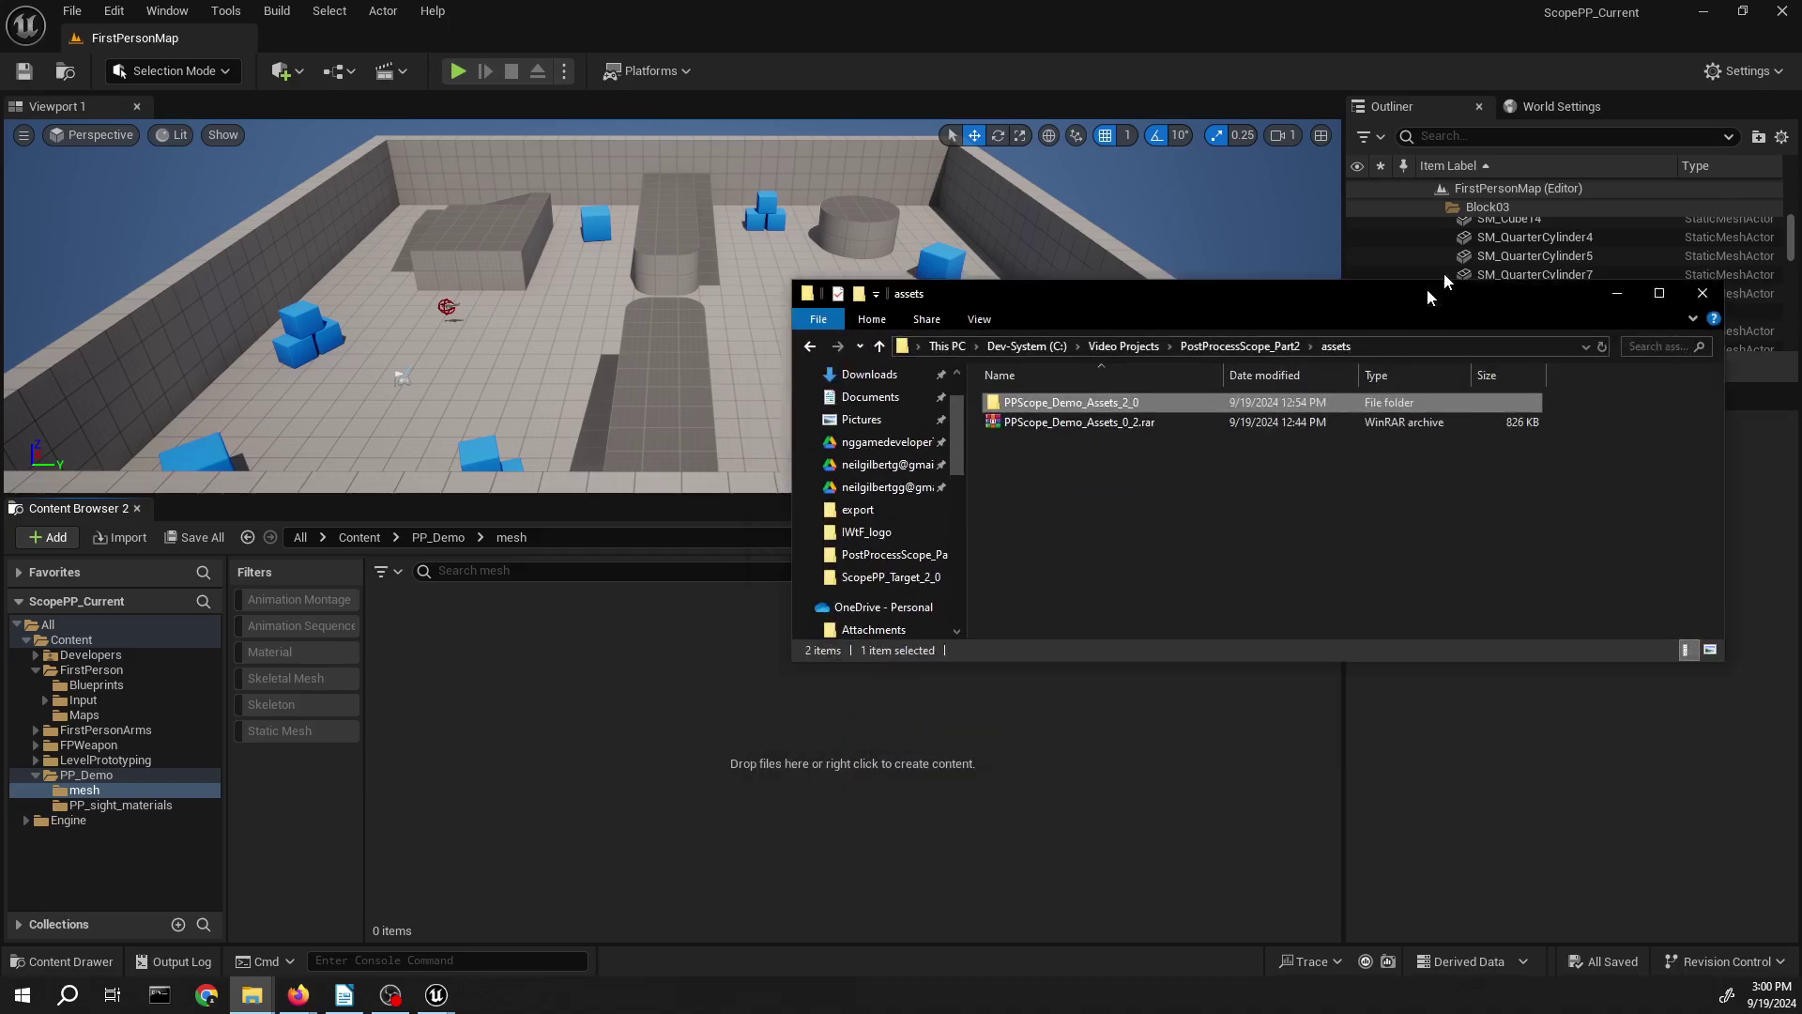
drag(1427, 291, 1801, 278)
click(1275, 331)
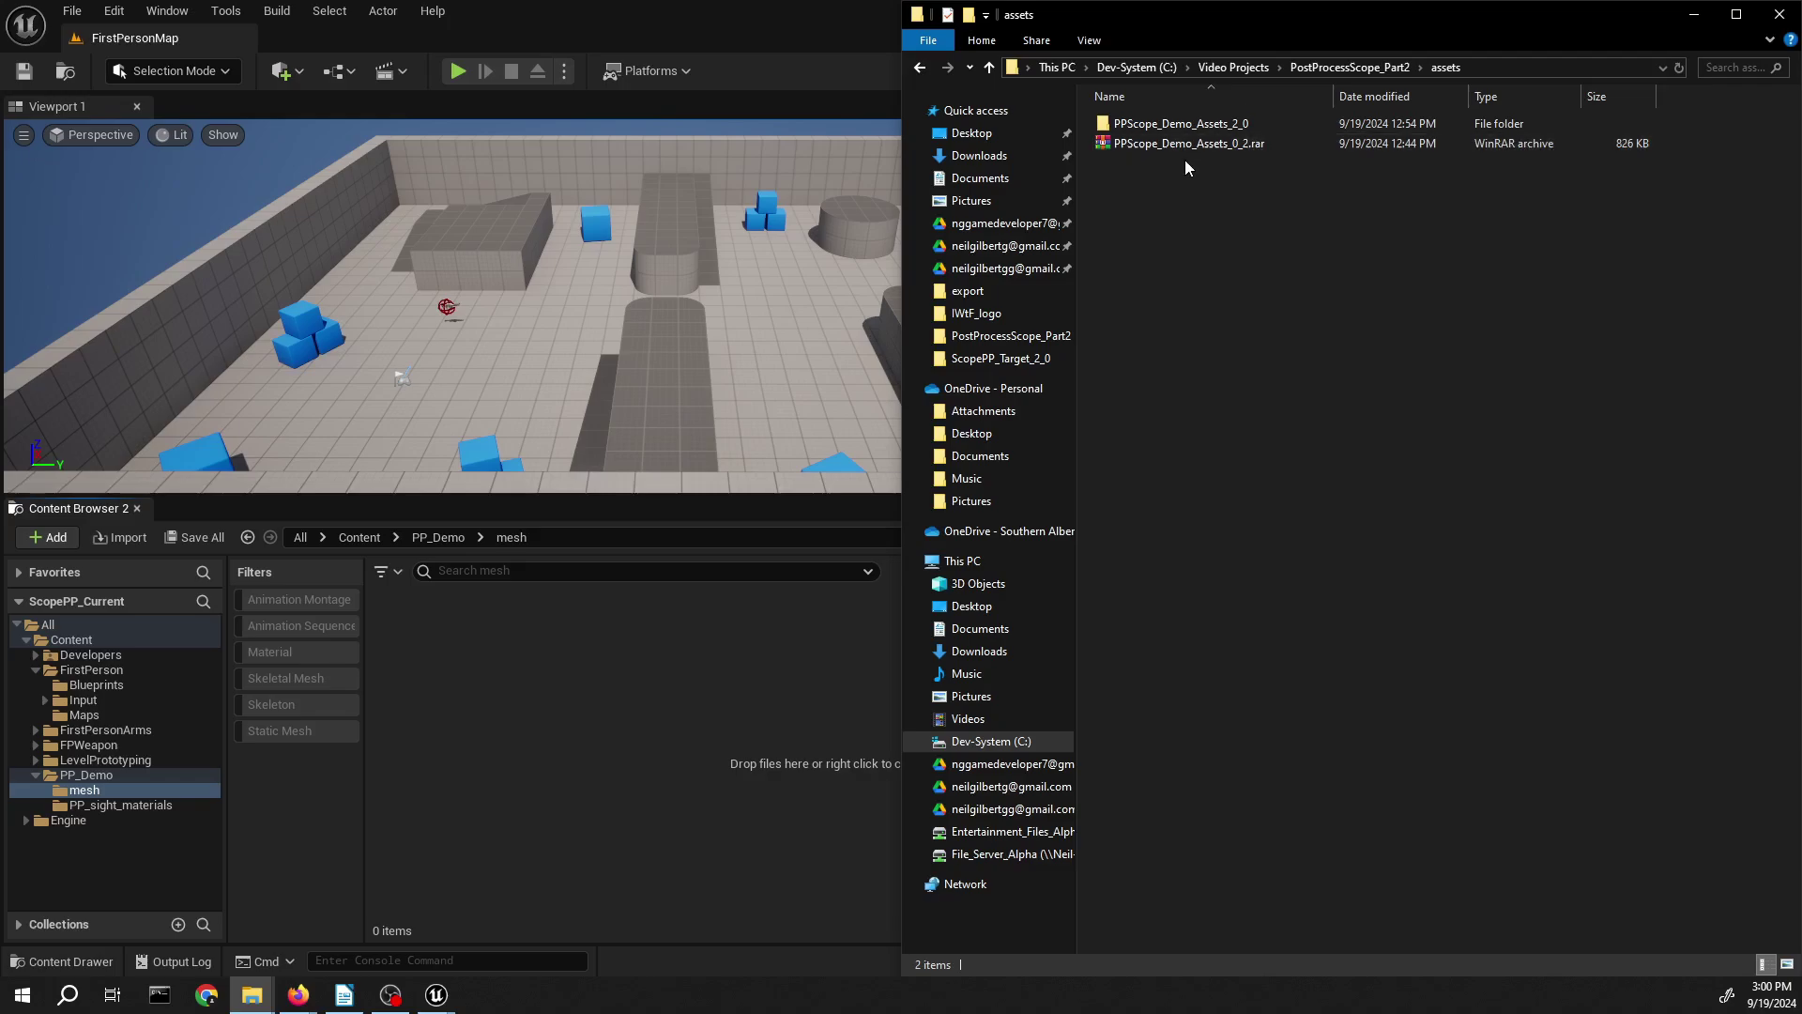
double_click(1164, 124)
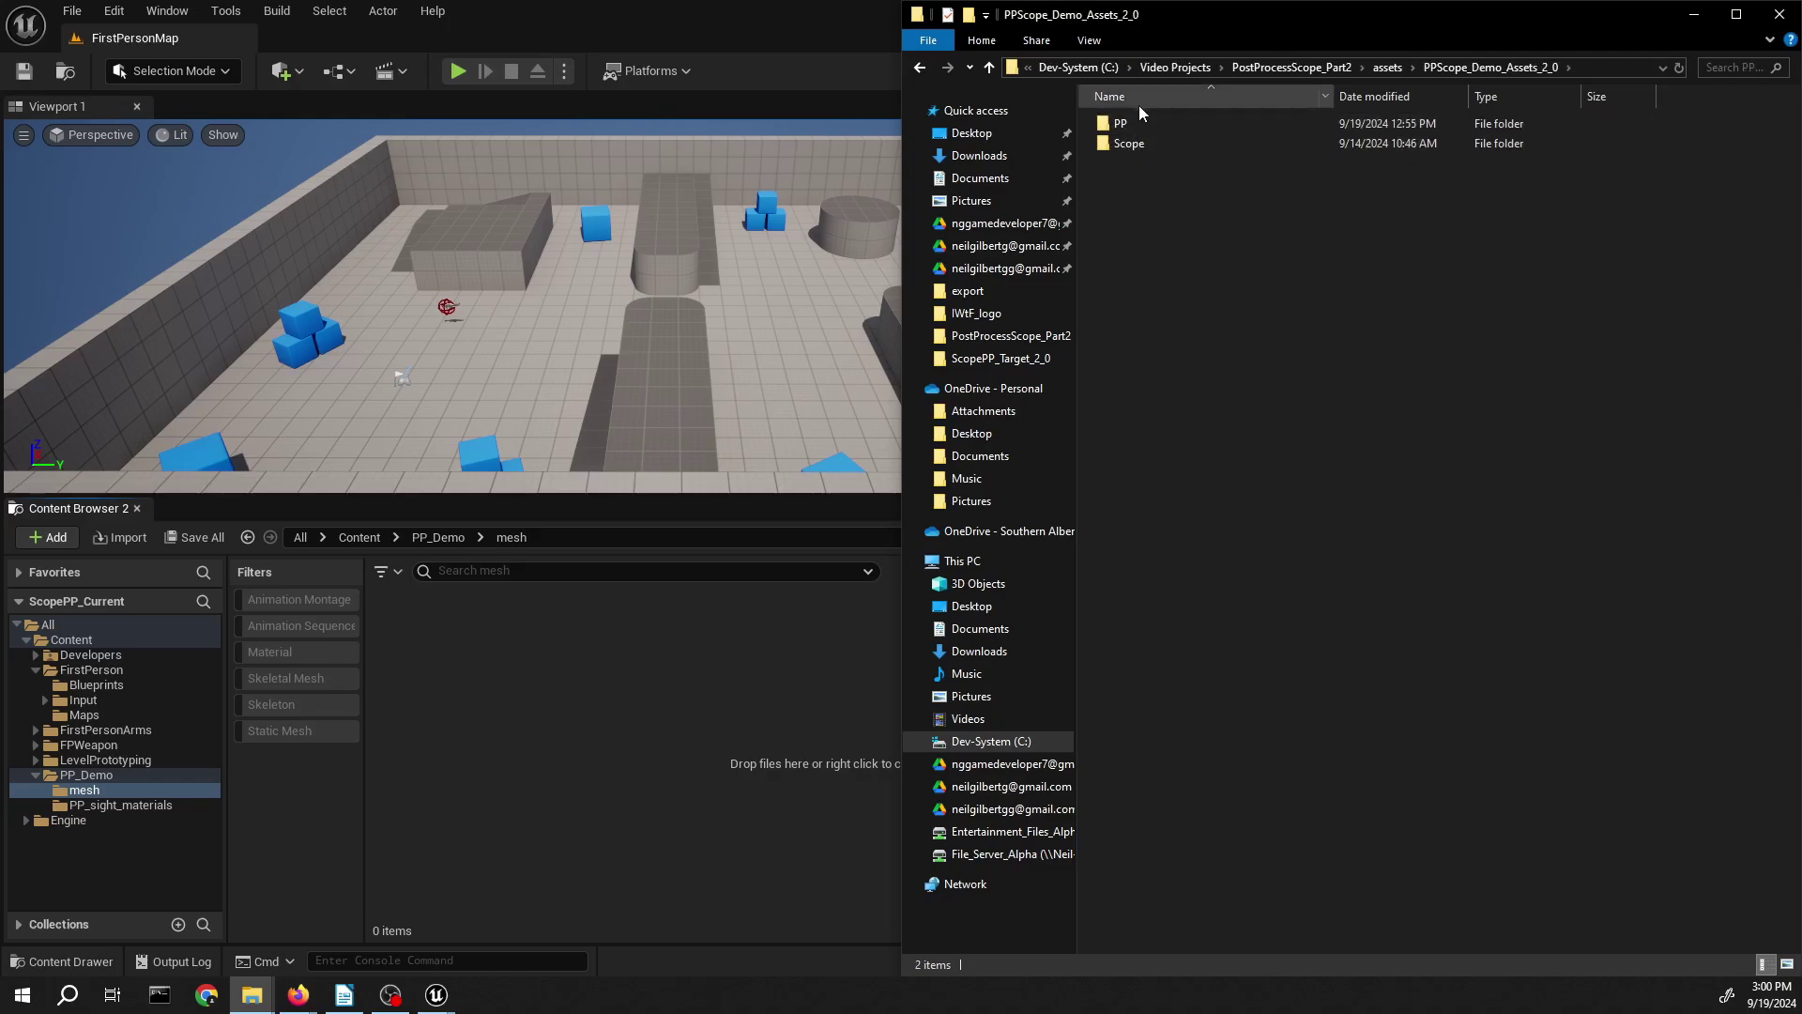
double_click(1128, 144)
double_click(1132, 128)
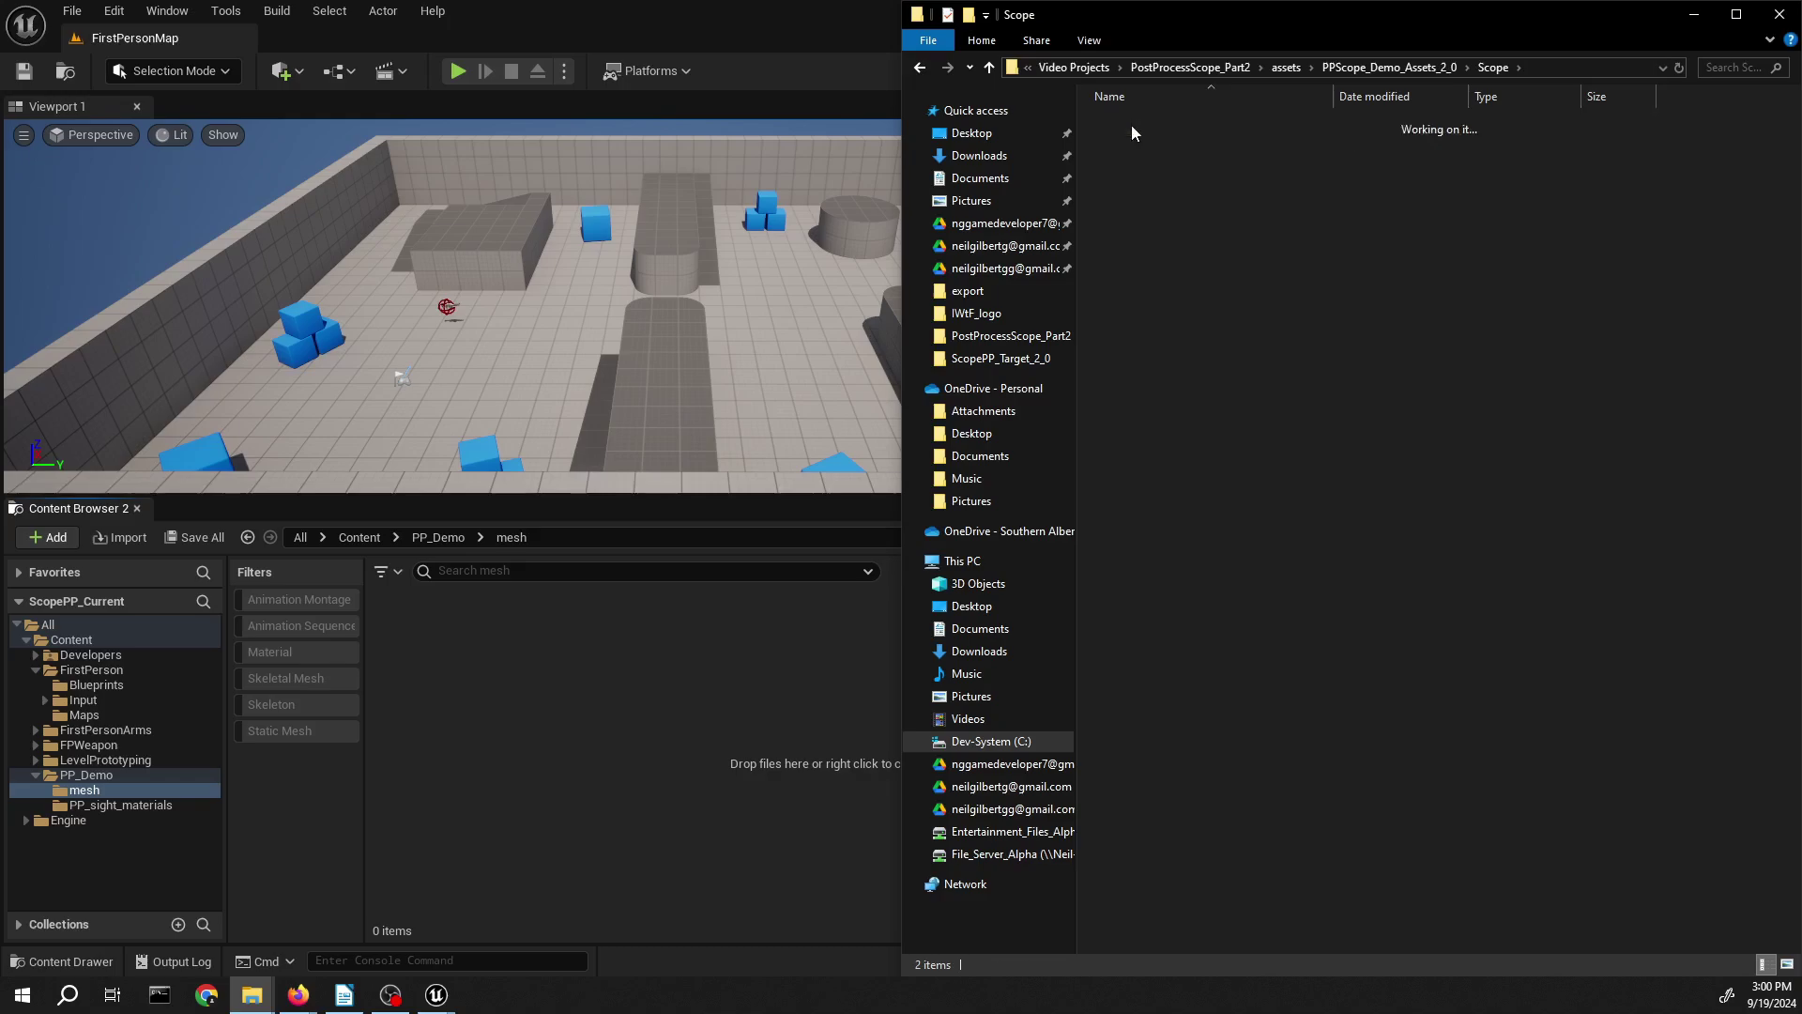
- Import PP_Scope_Exclude.fbx and SM_attach_ACOG_Scope.FBX into the mesh folder with default options and save all the imported assets
drag(1162, 330, 782, 682)
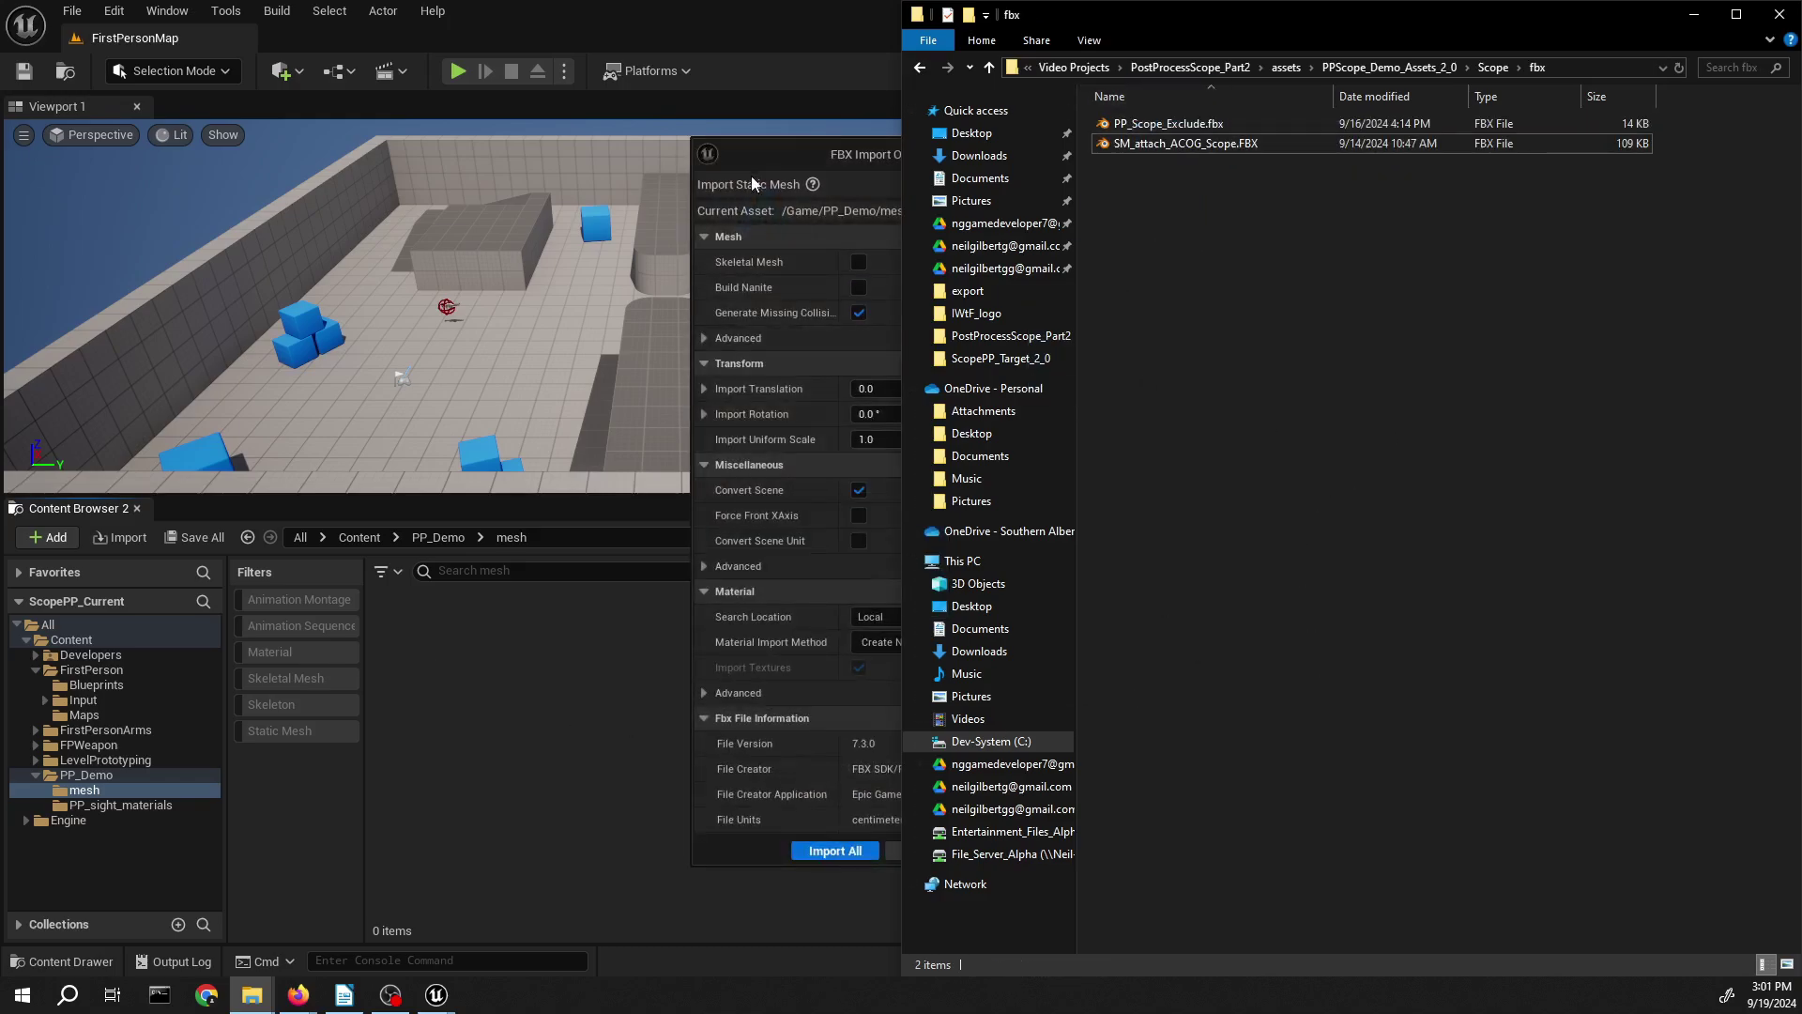
click(837, 853)
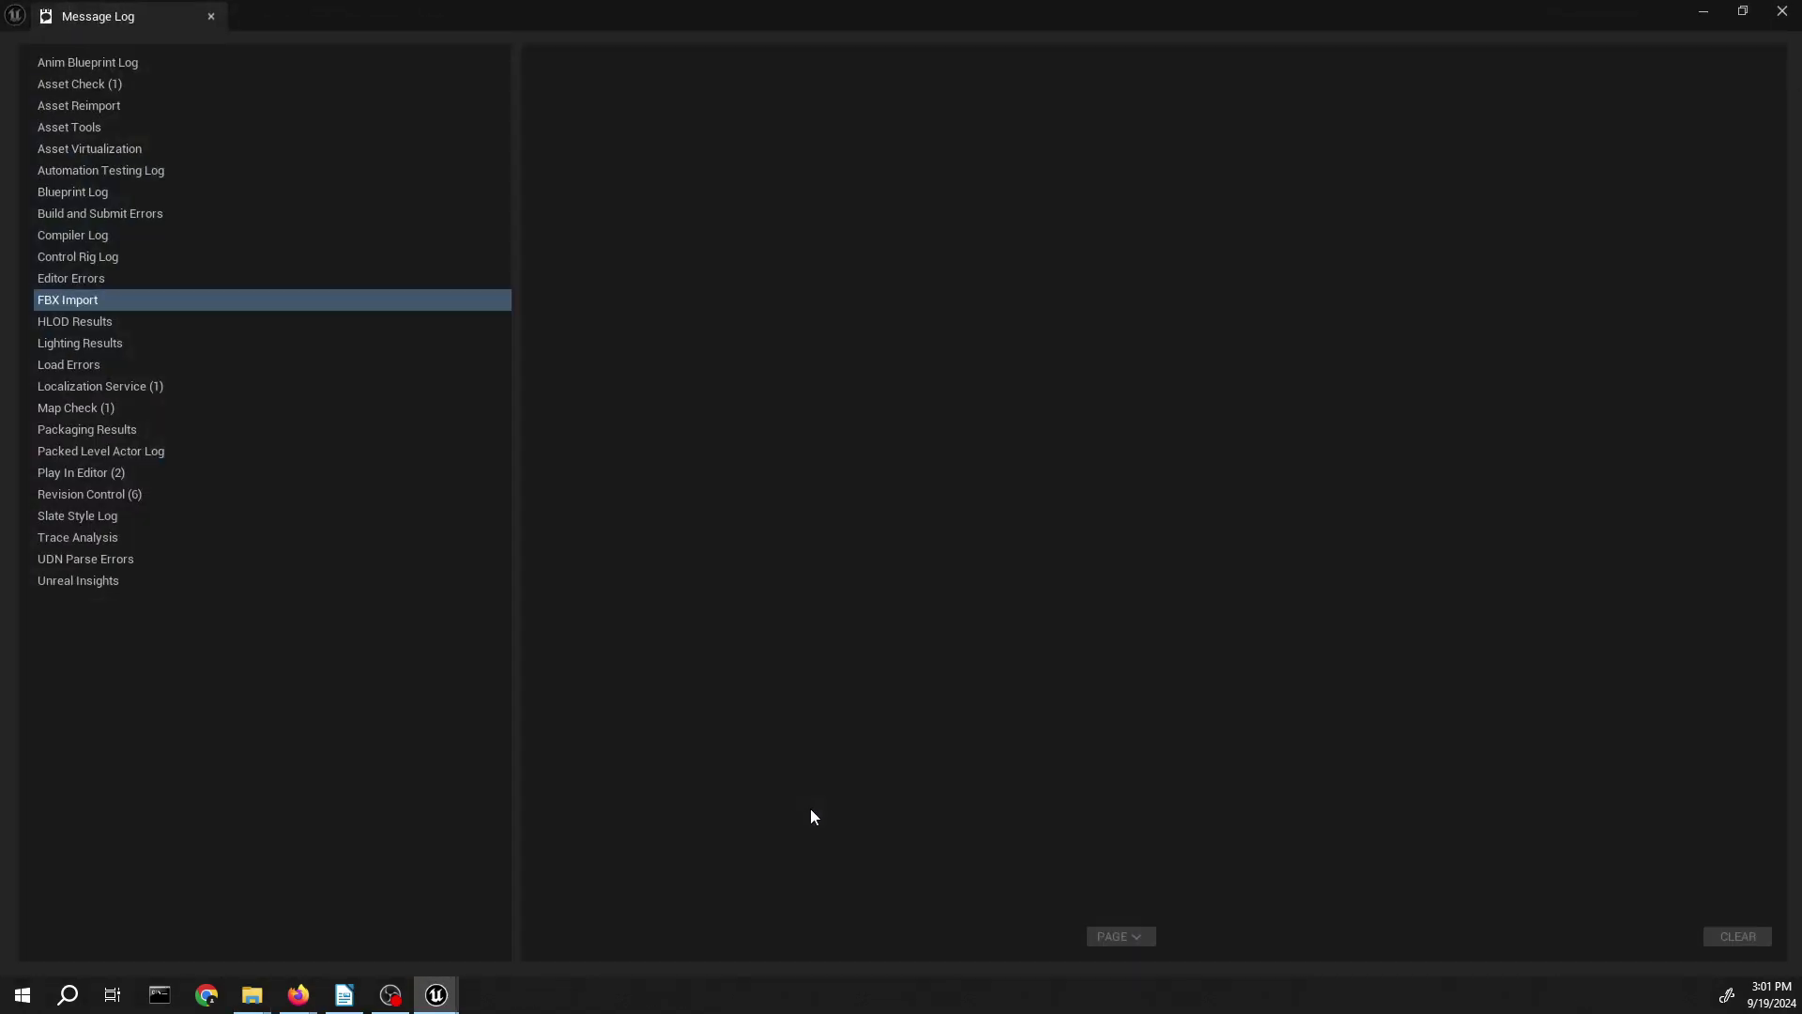
click(1782, 11)
key(ctrl+a)
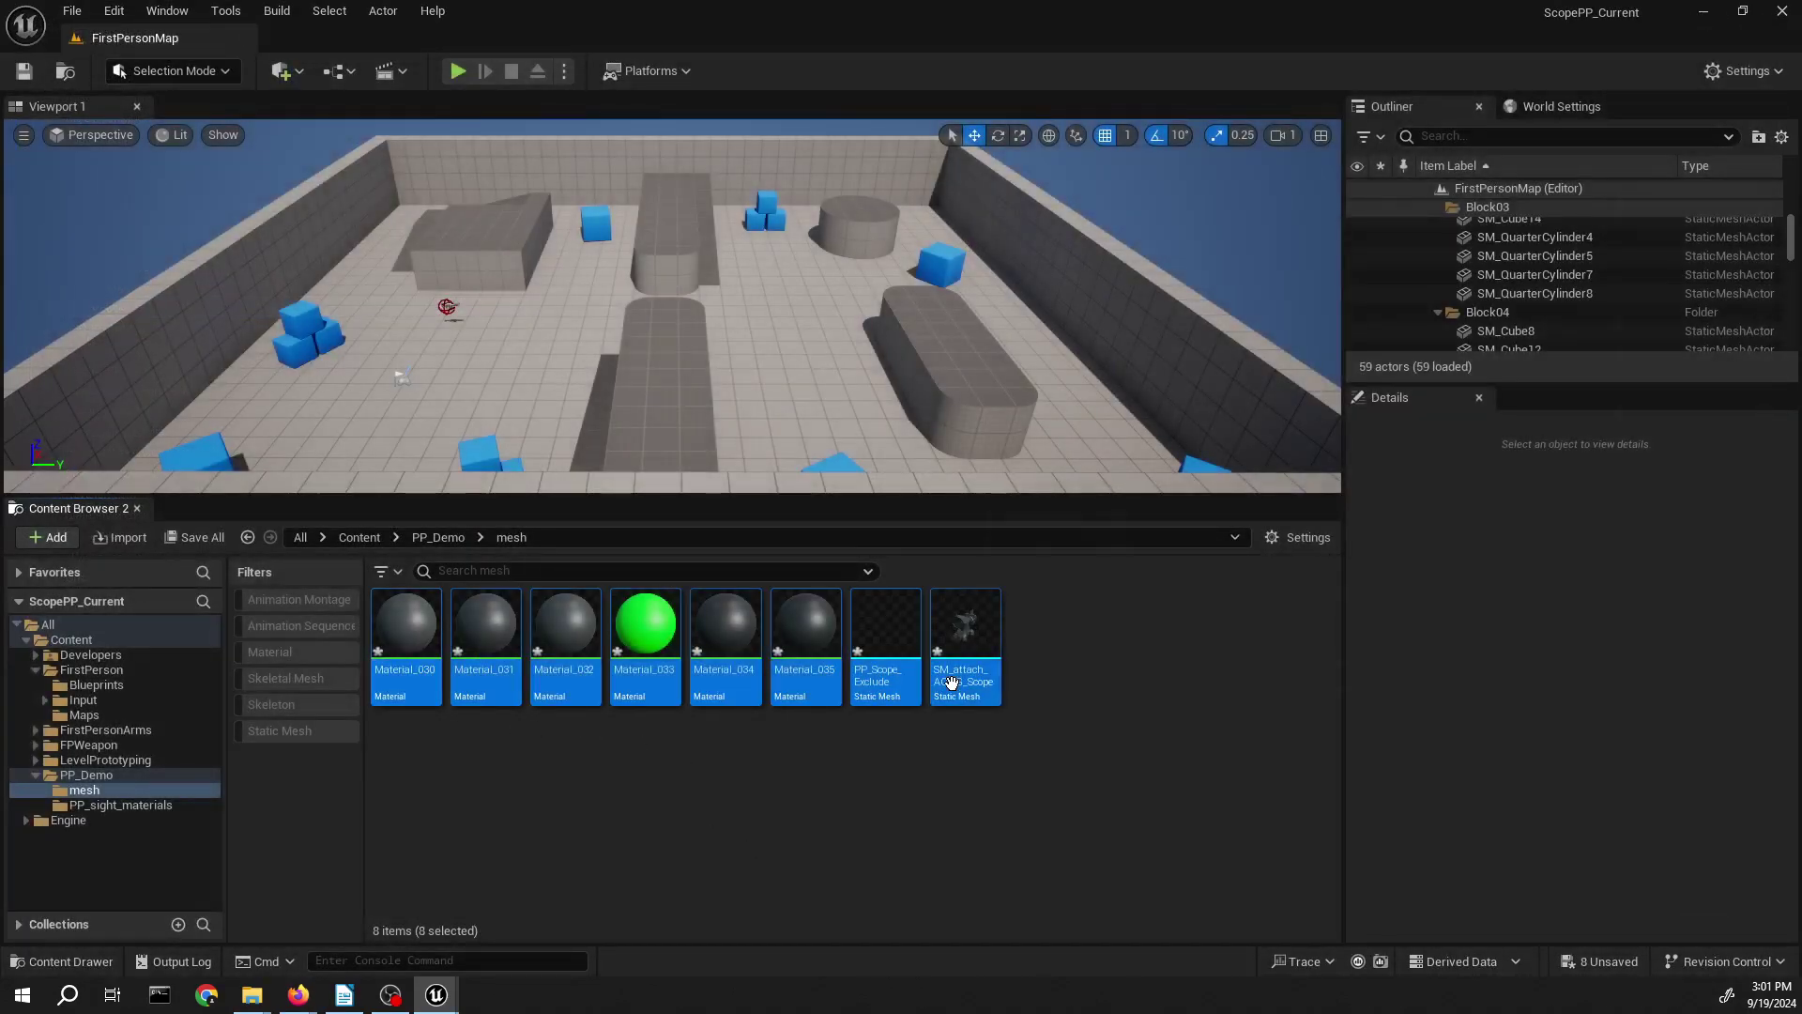
key(ctrl+s)
click(845, 860)
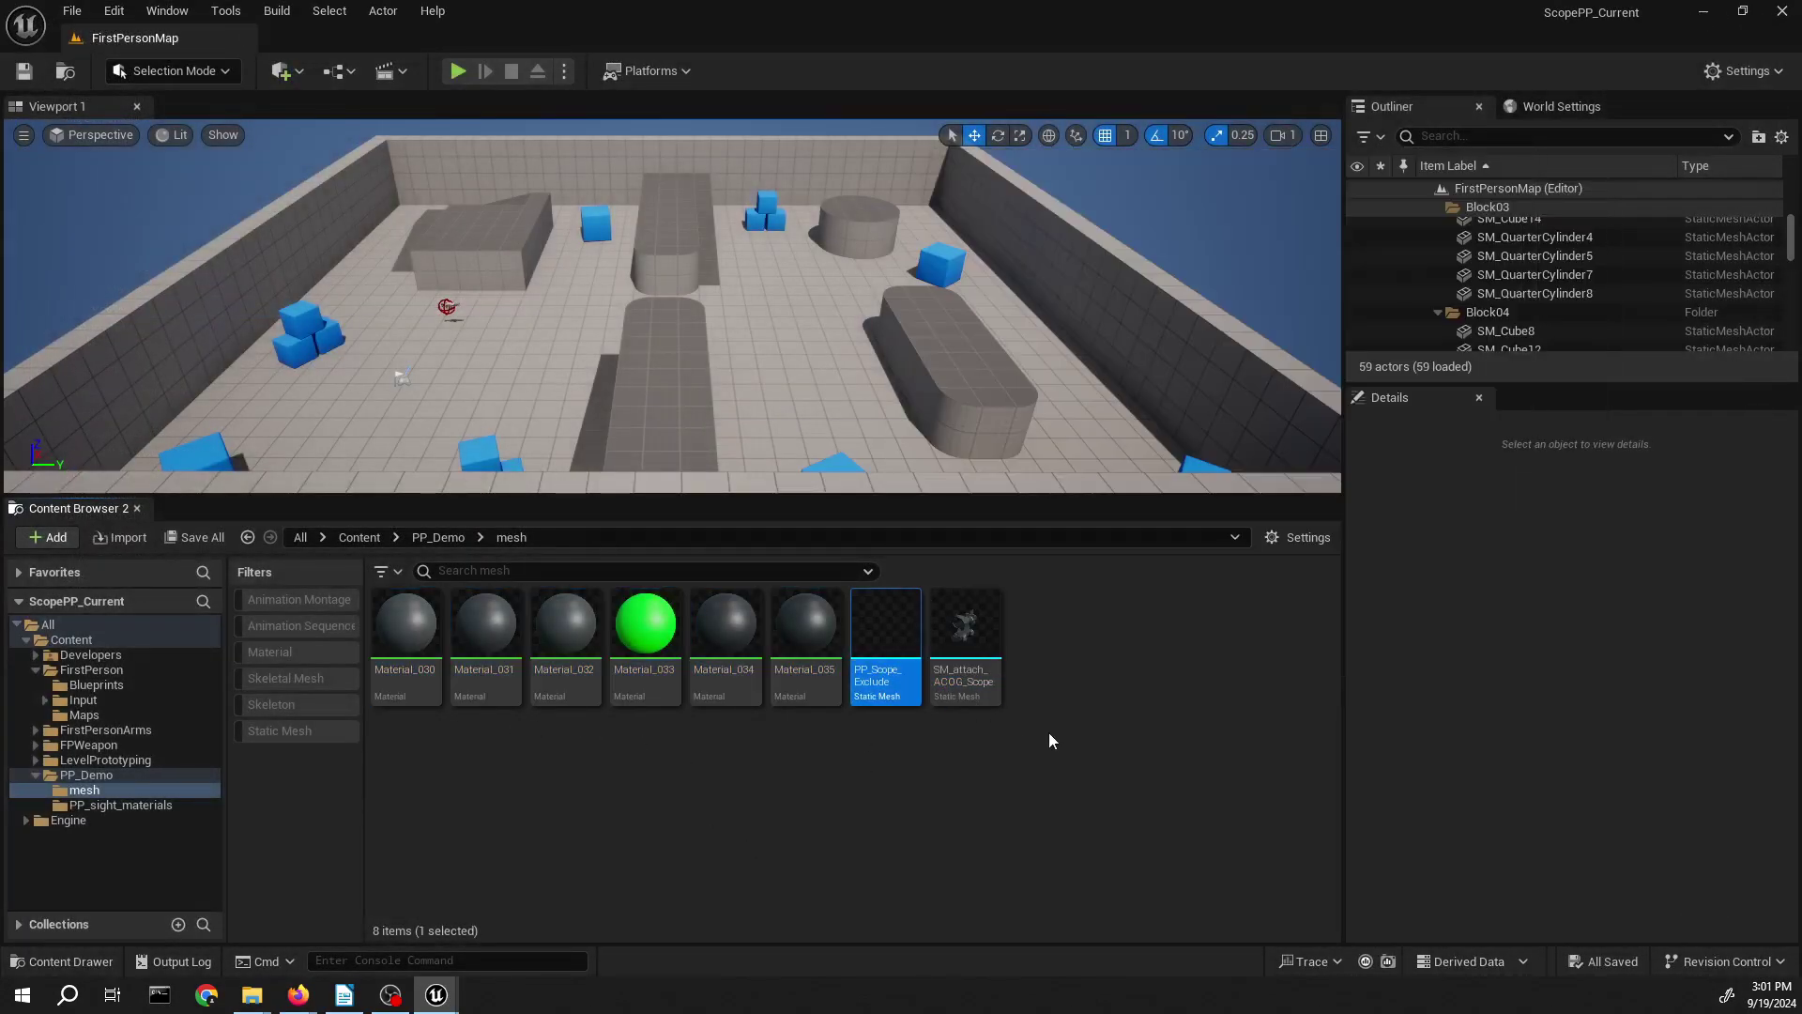
- Open the PP_Scope_Exclude mesh and inspect it up close with its vertices shown
double_click(886, 657)
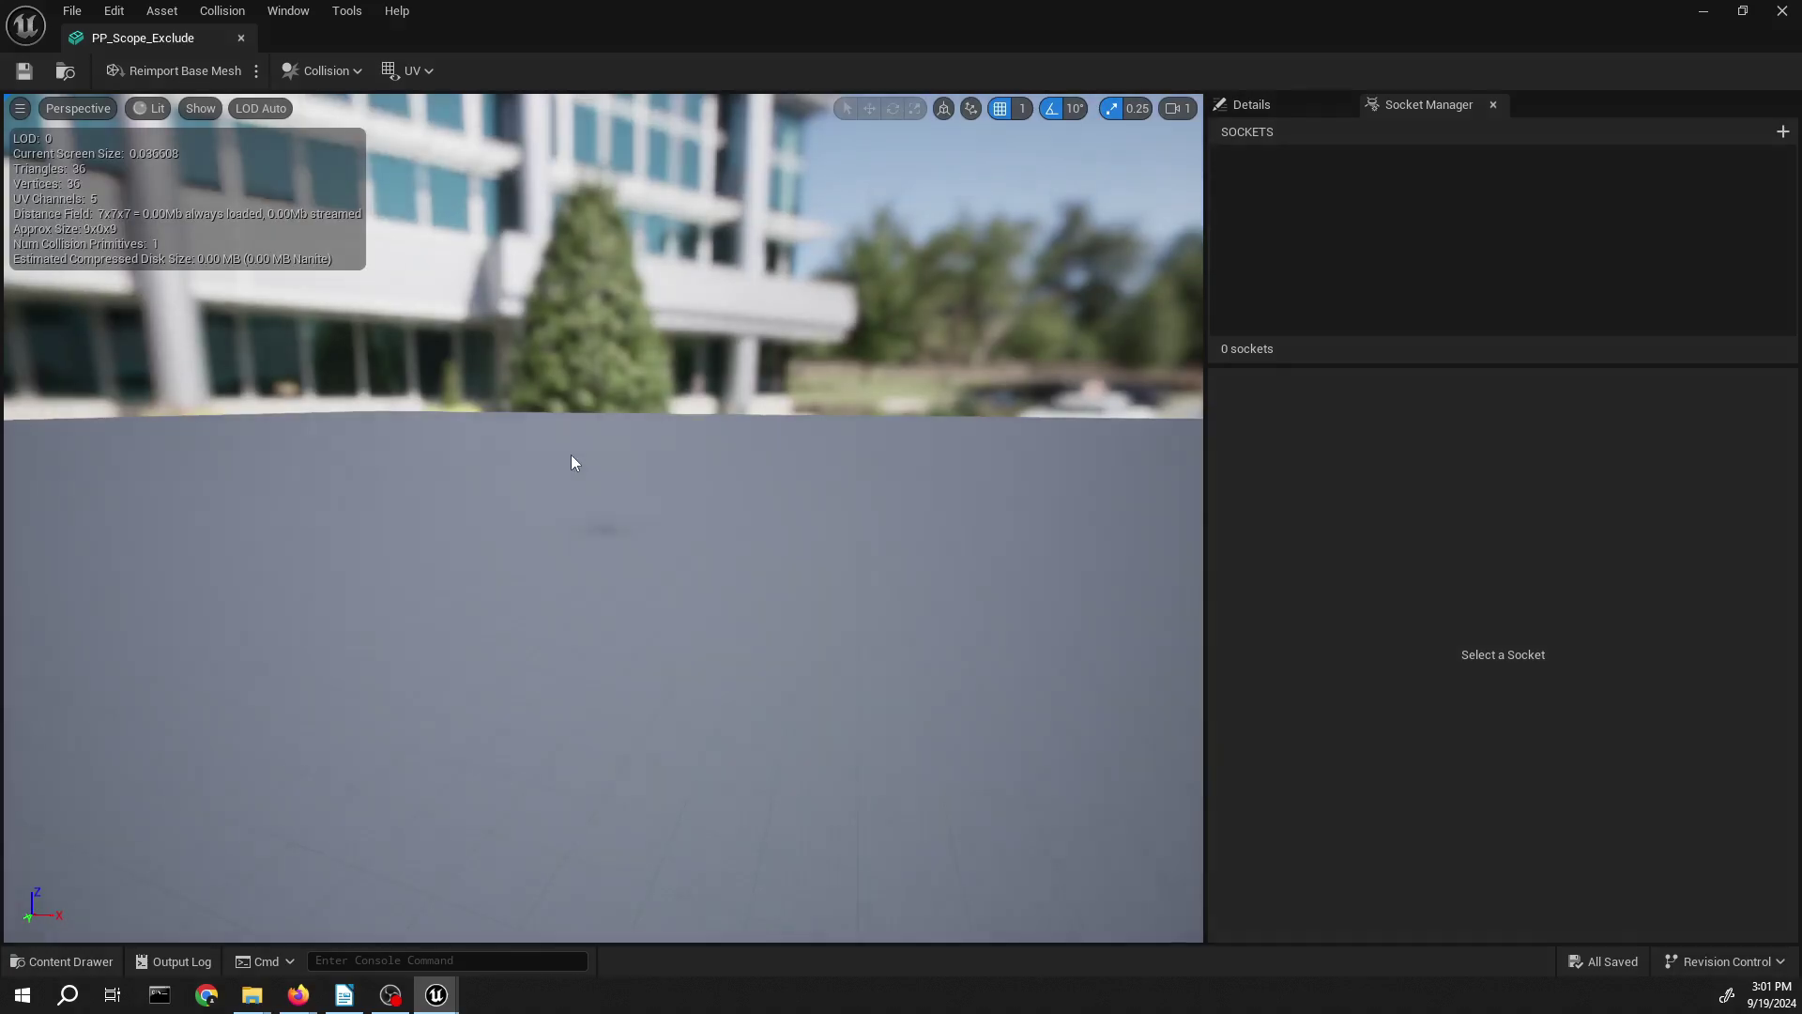
click(188, 111)
click(238, 203)
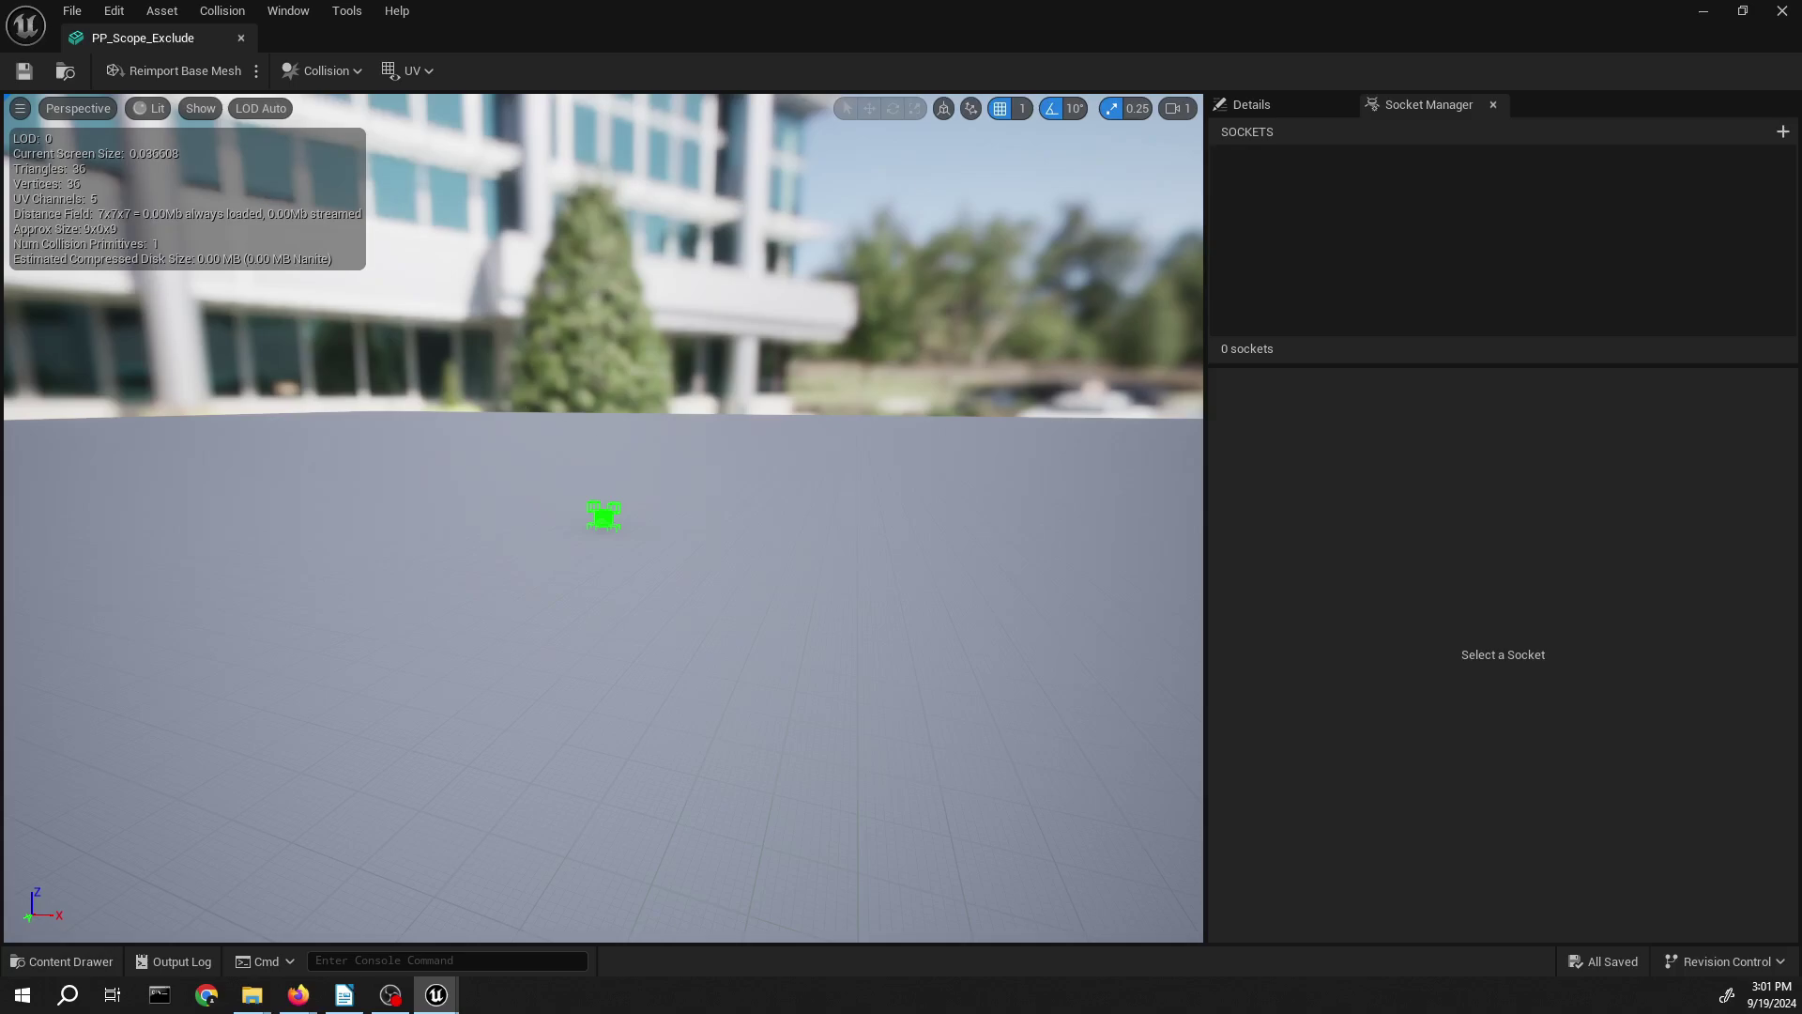
right_drag(604, 518, 10, 464)
key(w)
scroll(603, 518, down, 1)
key(s)
key(q)
scroll(603, 518, down, 2)
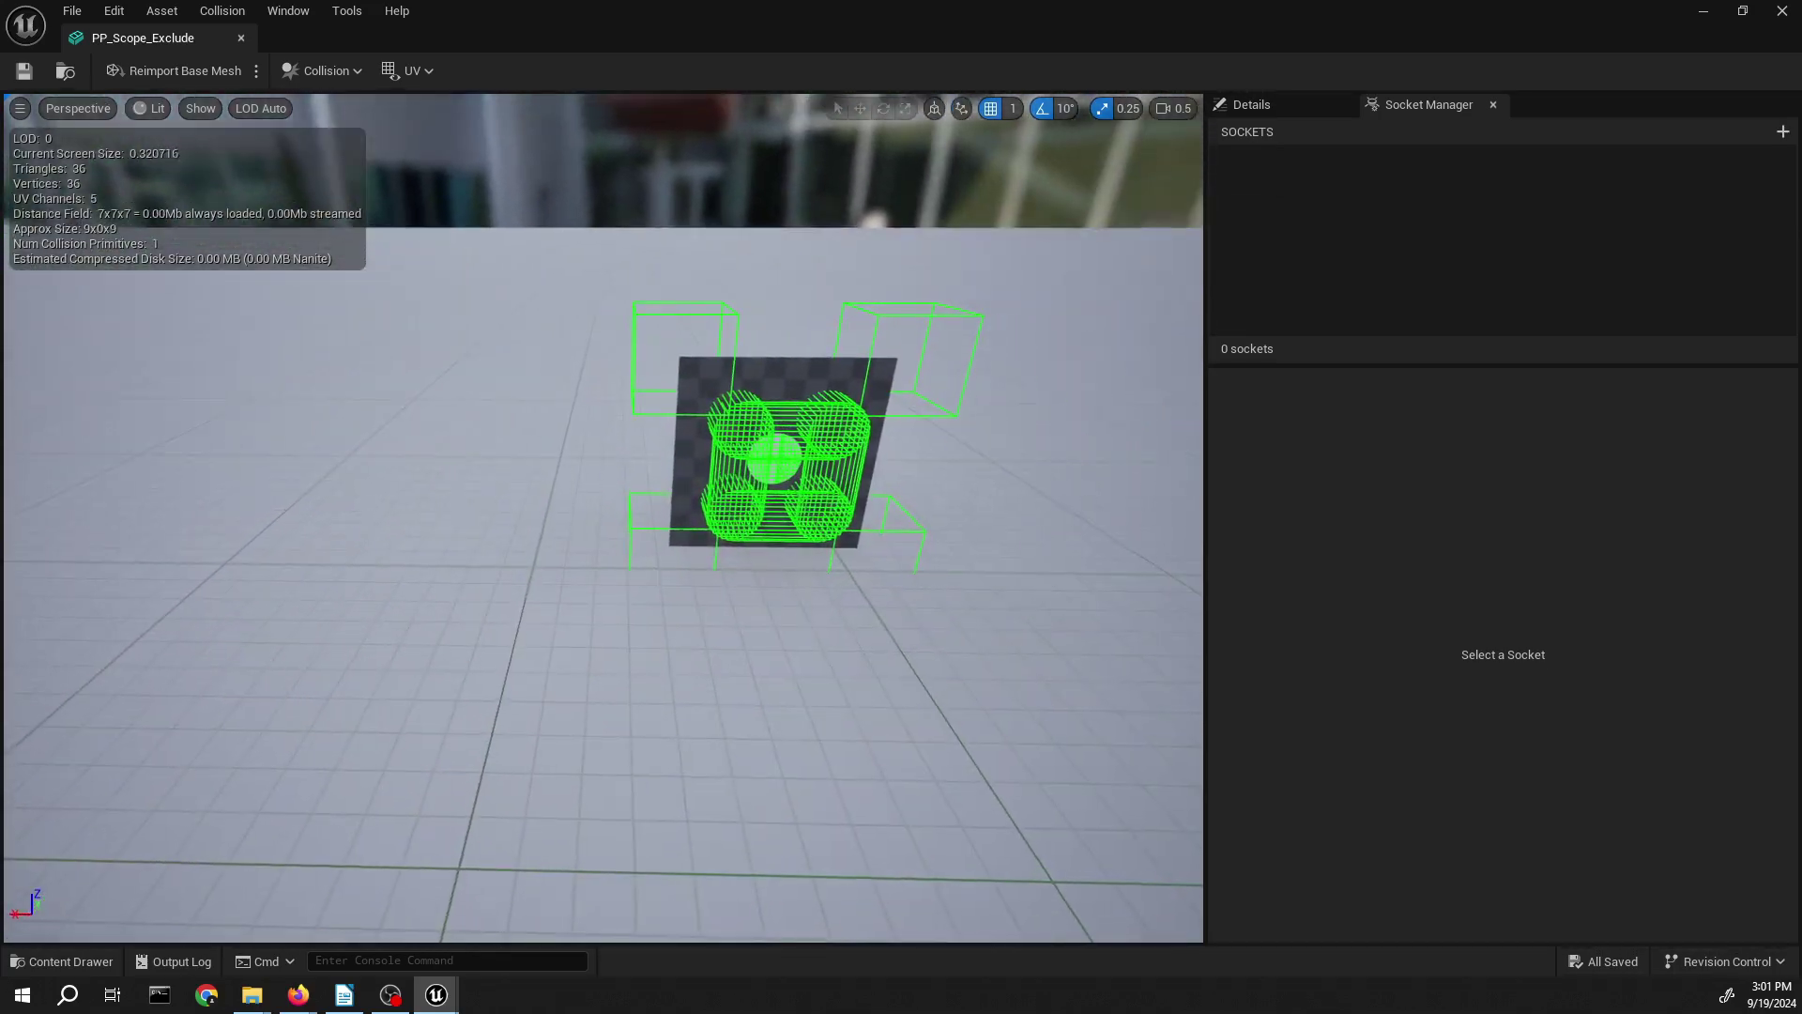
right_drag(470, 441, 563, 441)
- Hide the vertices of PP_Scope_Exclude, look over the bare plate and its hole, and close the mesh
click(201, 109)
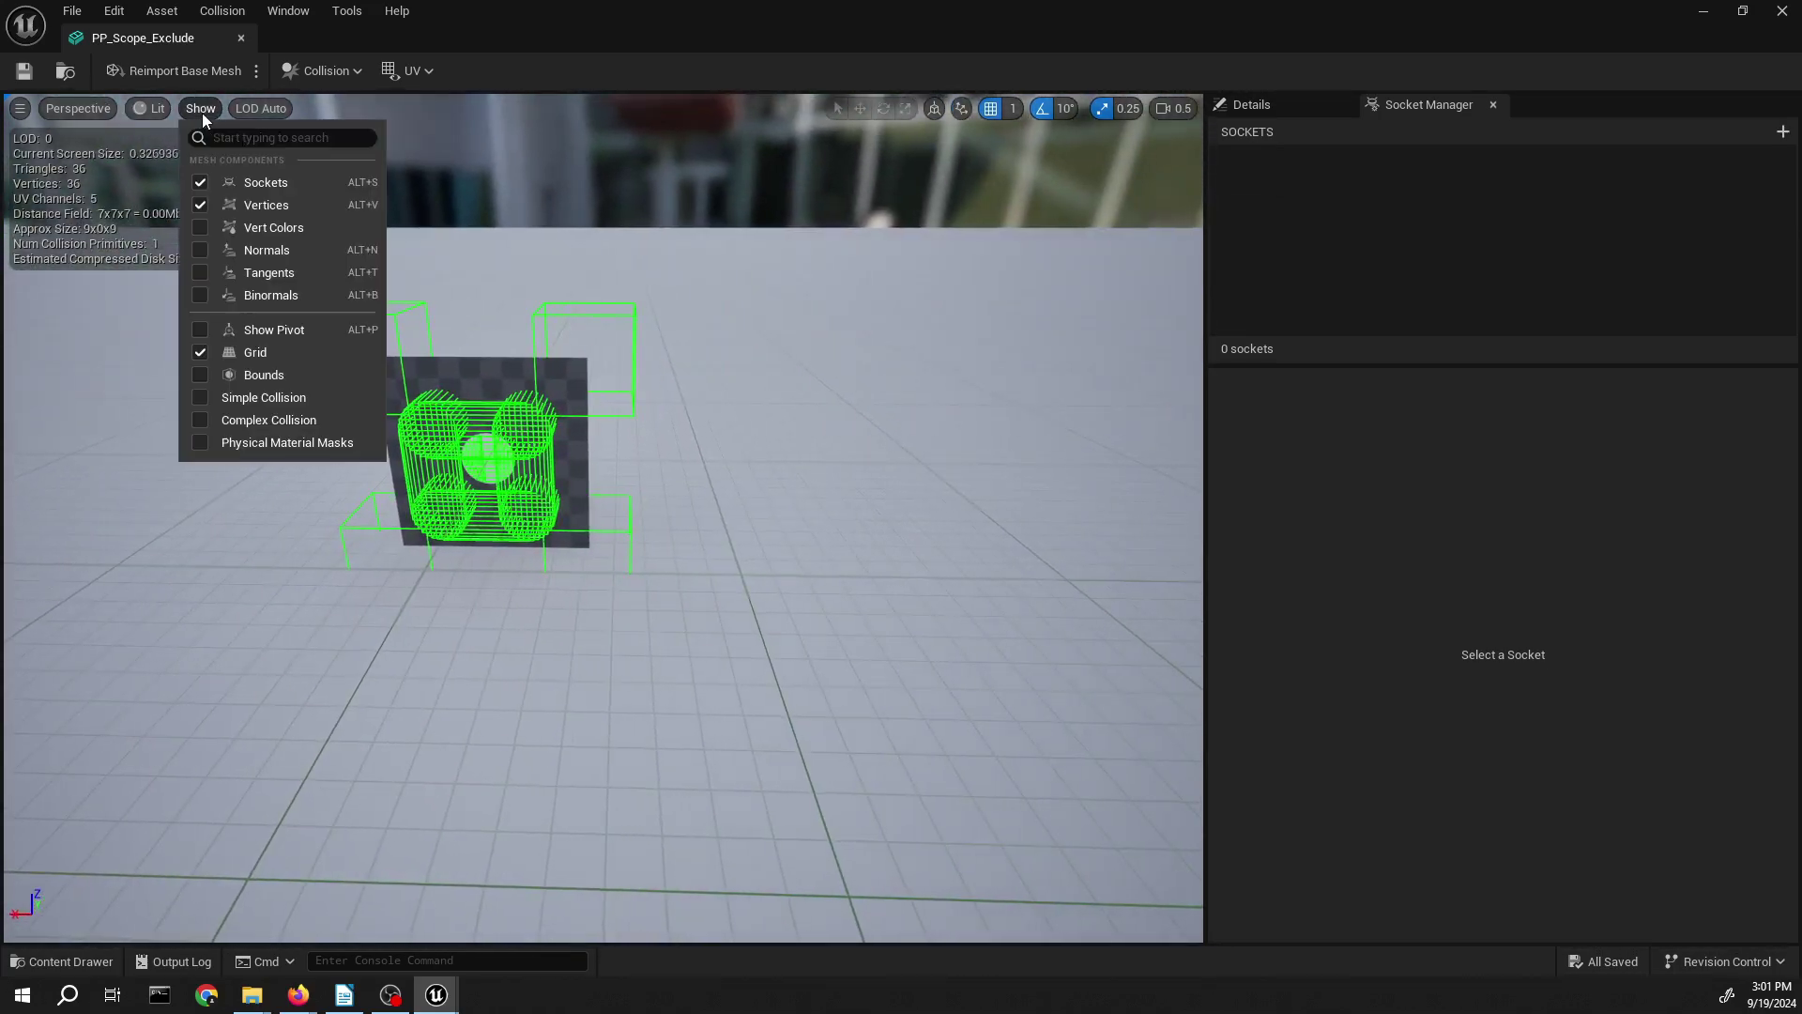
click(230, 206)
right_drag(570, 523, 527, 550)
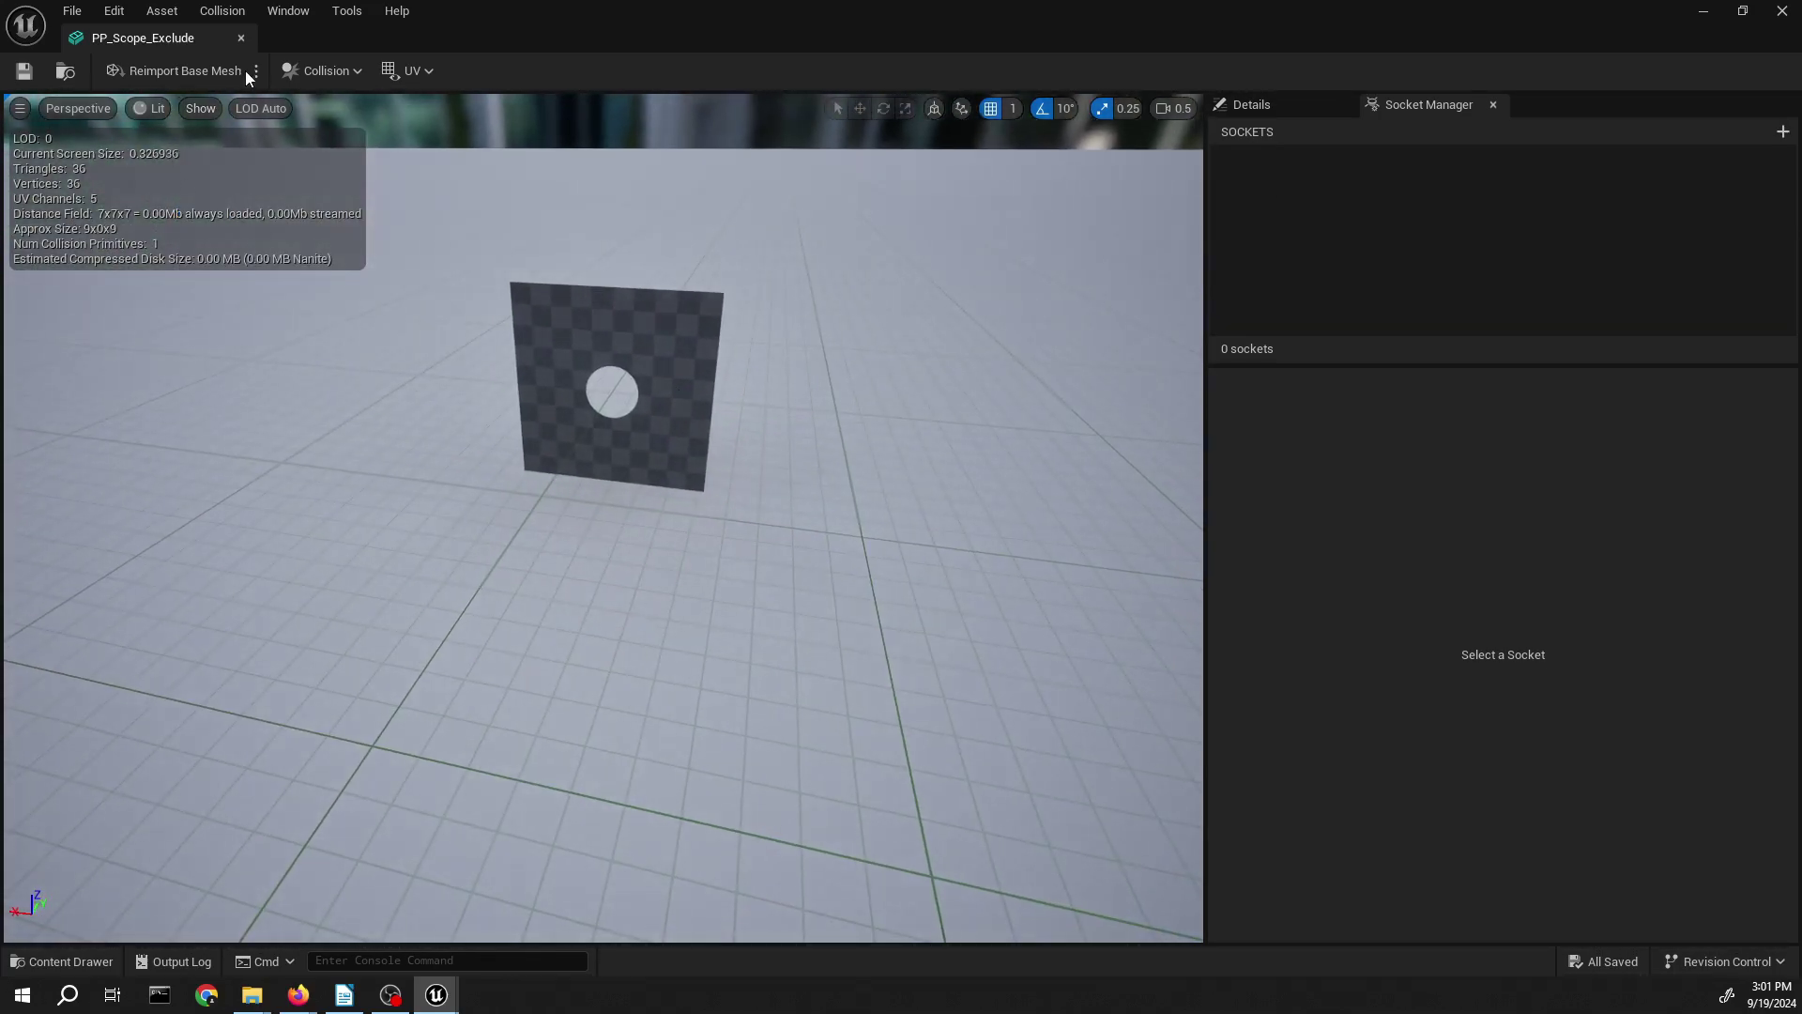
click(240, 37)
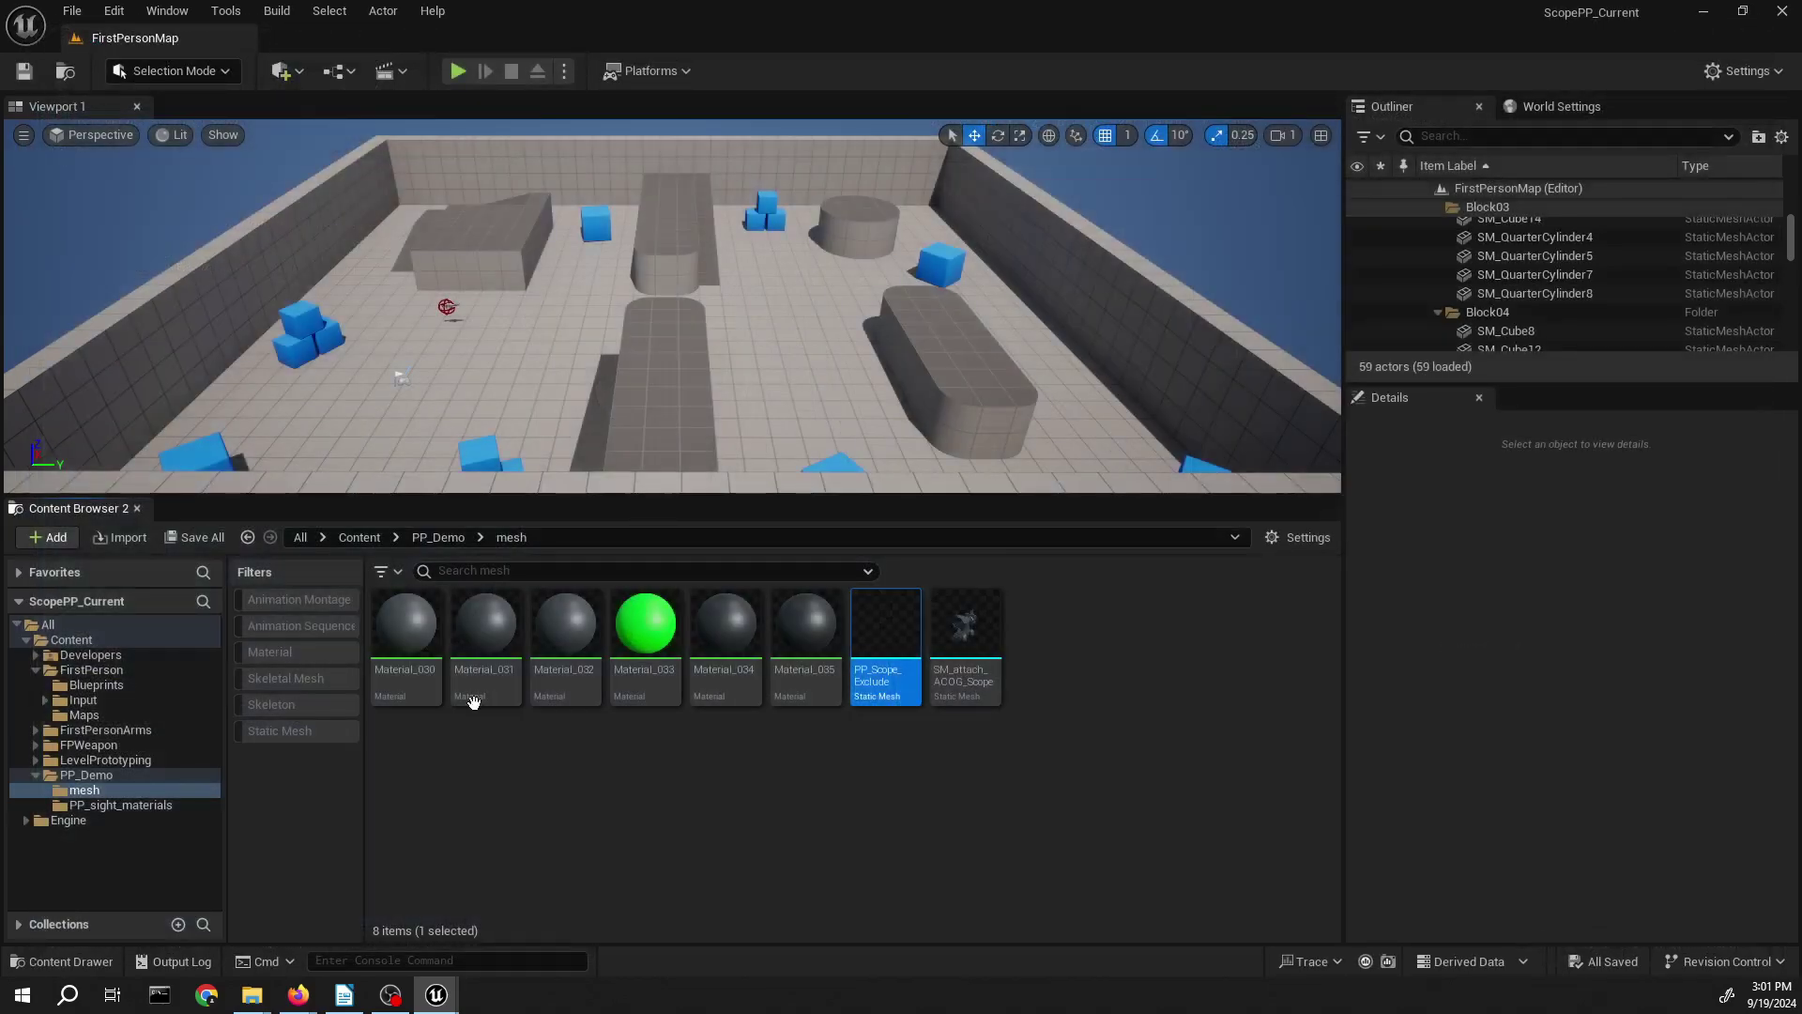
- Open the SM_attach_ACOG_Scope mesh and view the scope up close, looking along its barrel
double_click(959, 626)
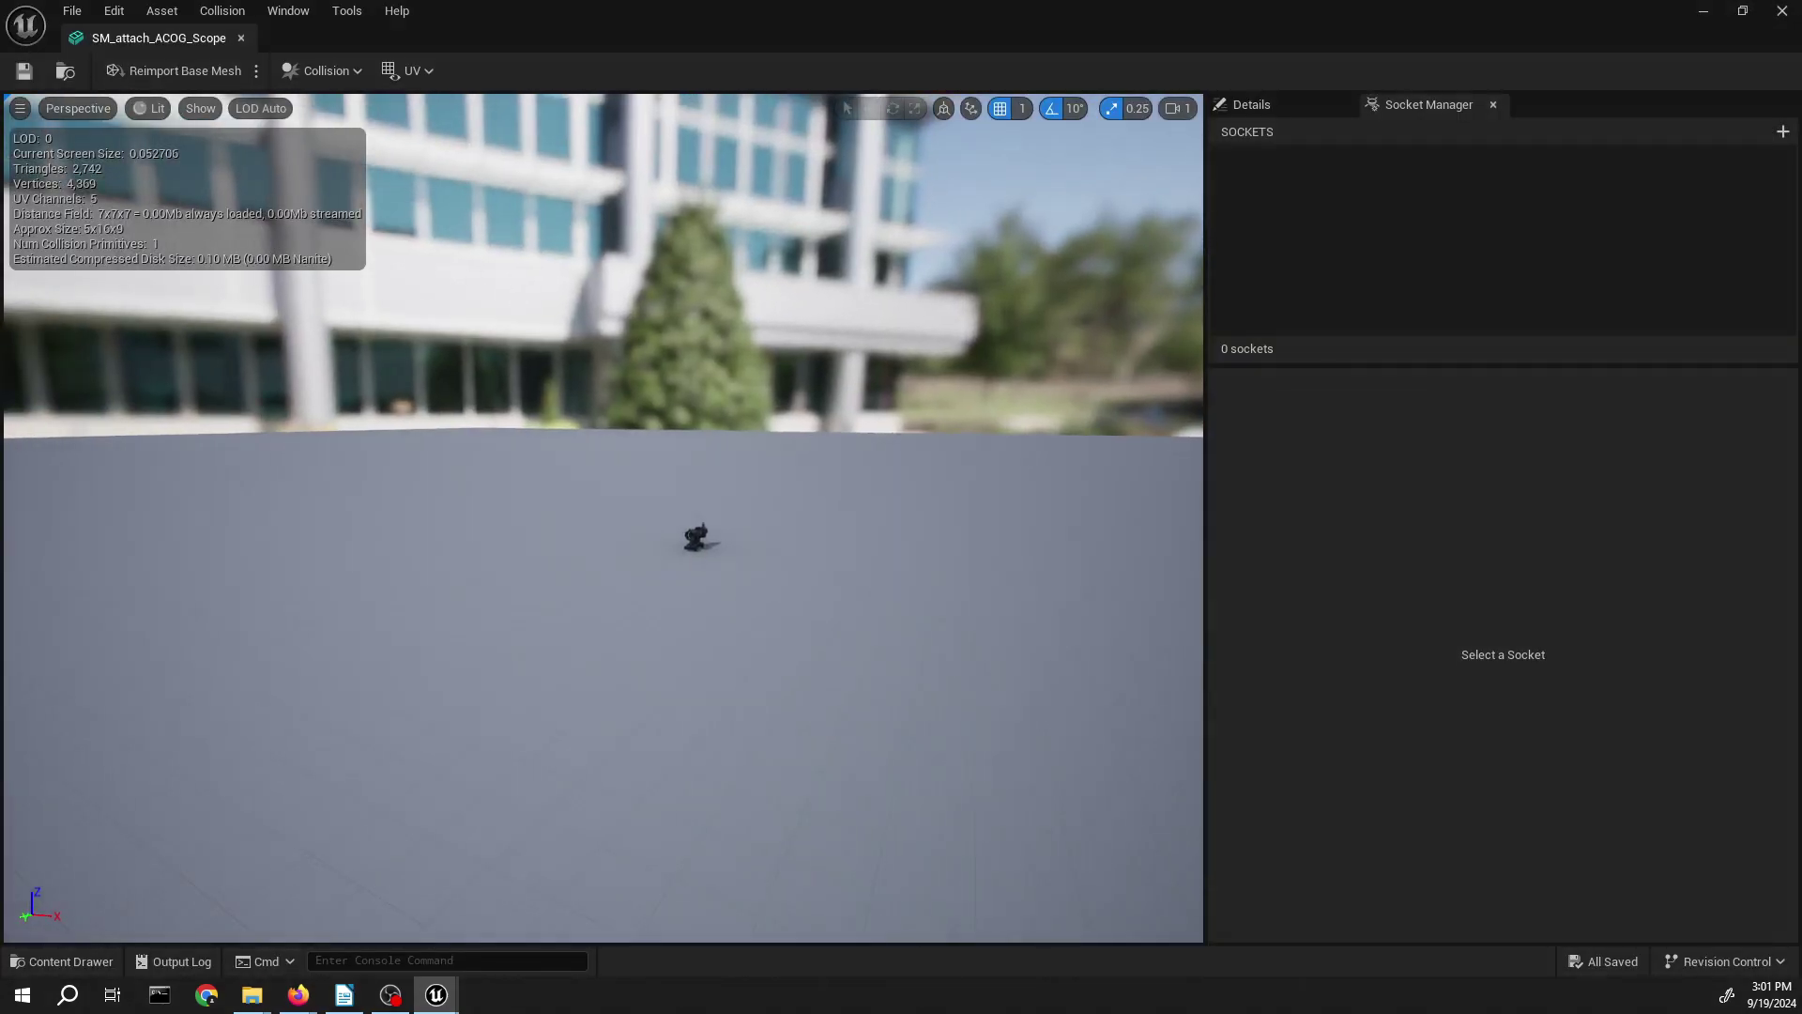
key(w)
right_drag(751, 564, 195, 610)
key(d)
scroll(601, 586, down, 1)
key(d)
scroll(245, 648, down, 1)
key(w)
key(s)
key(d)
key(s)
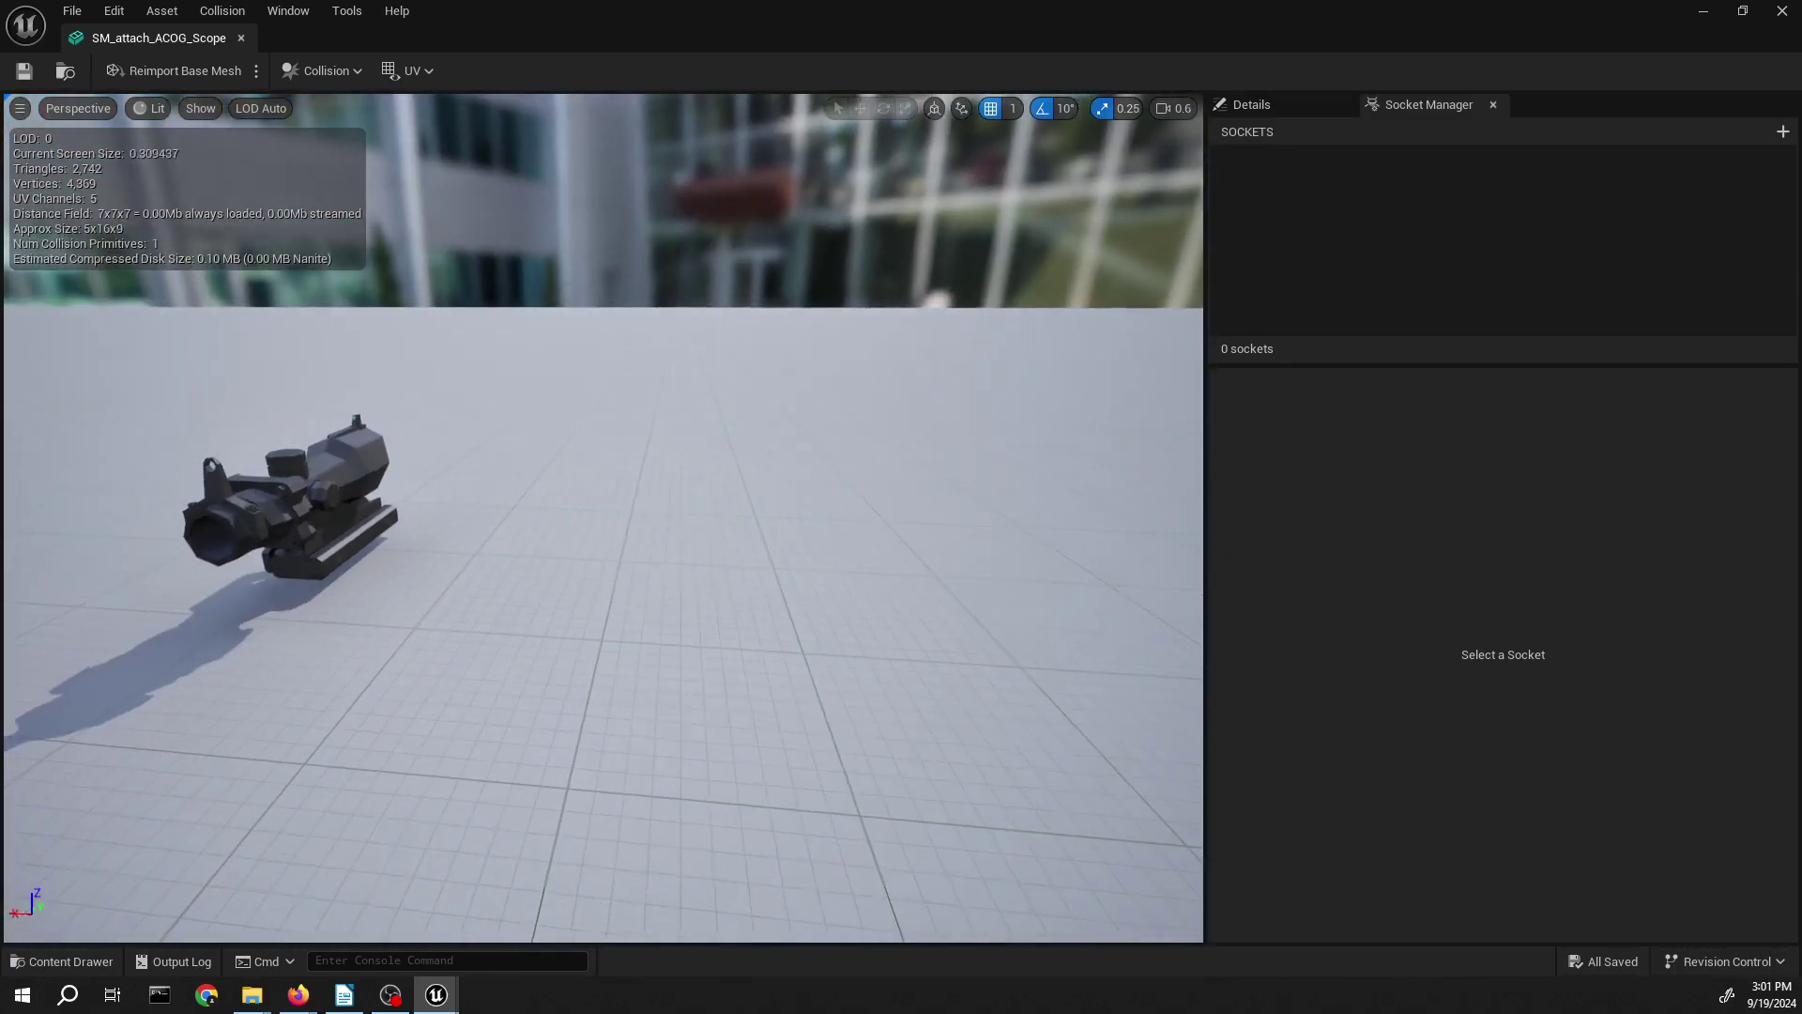
right_drag(657, 507, 606, 507)
- Add a socket named sight_pp_socket to the ACOG scope mesh
click(1781, 131)
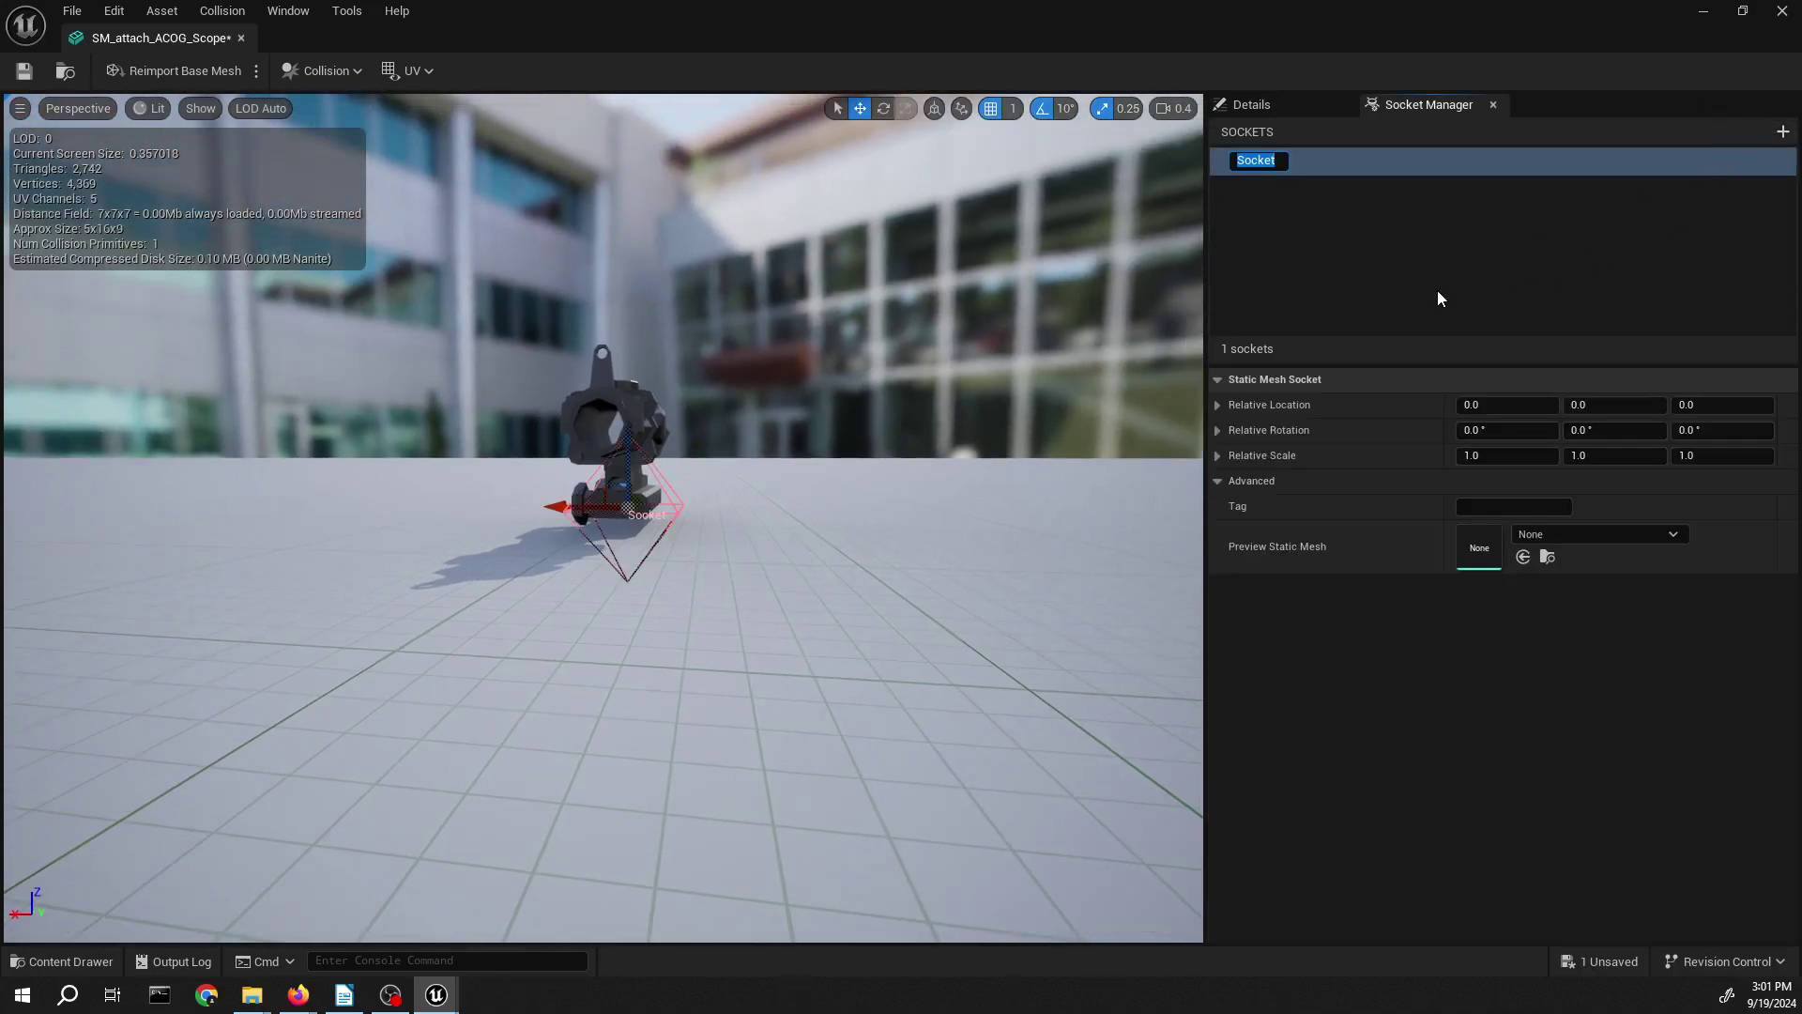
text(sight_pp_socket)
key(Return)
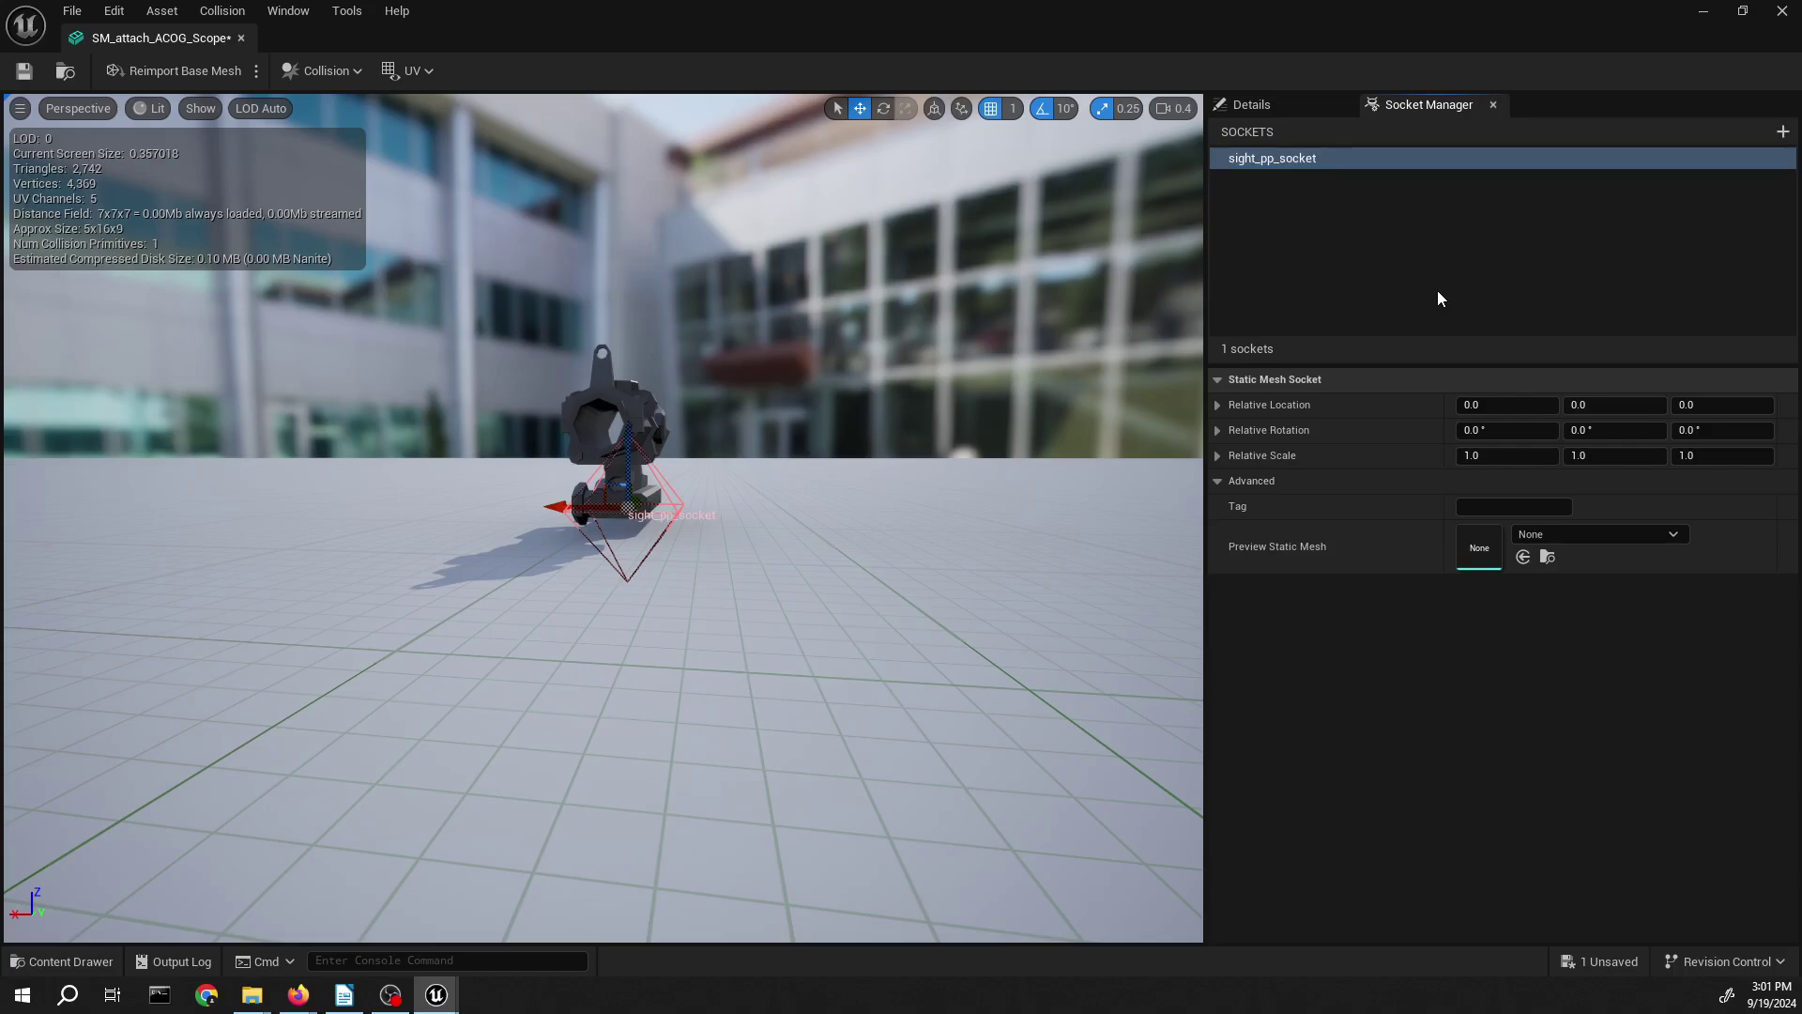
- Assign PP_Scope_Exclude as the preview static mesh of the sight_pp_socket
click(1567, 534)
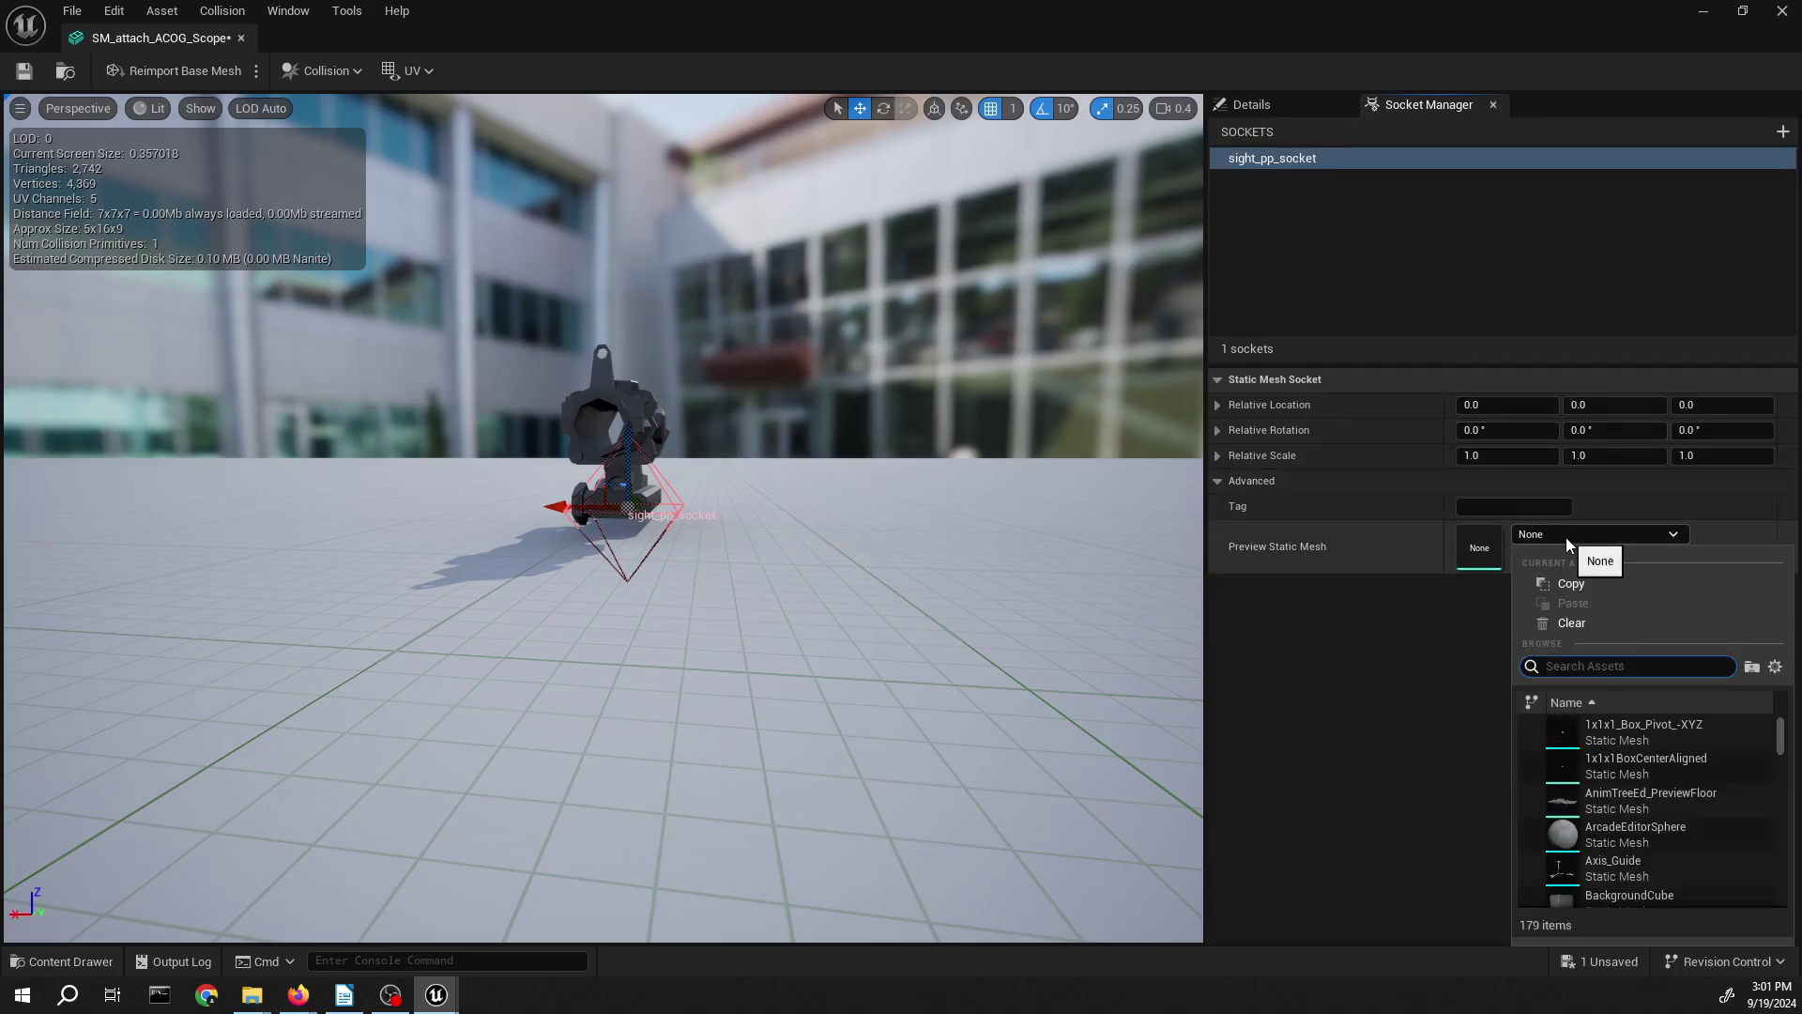
text(exclude)
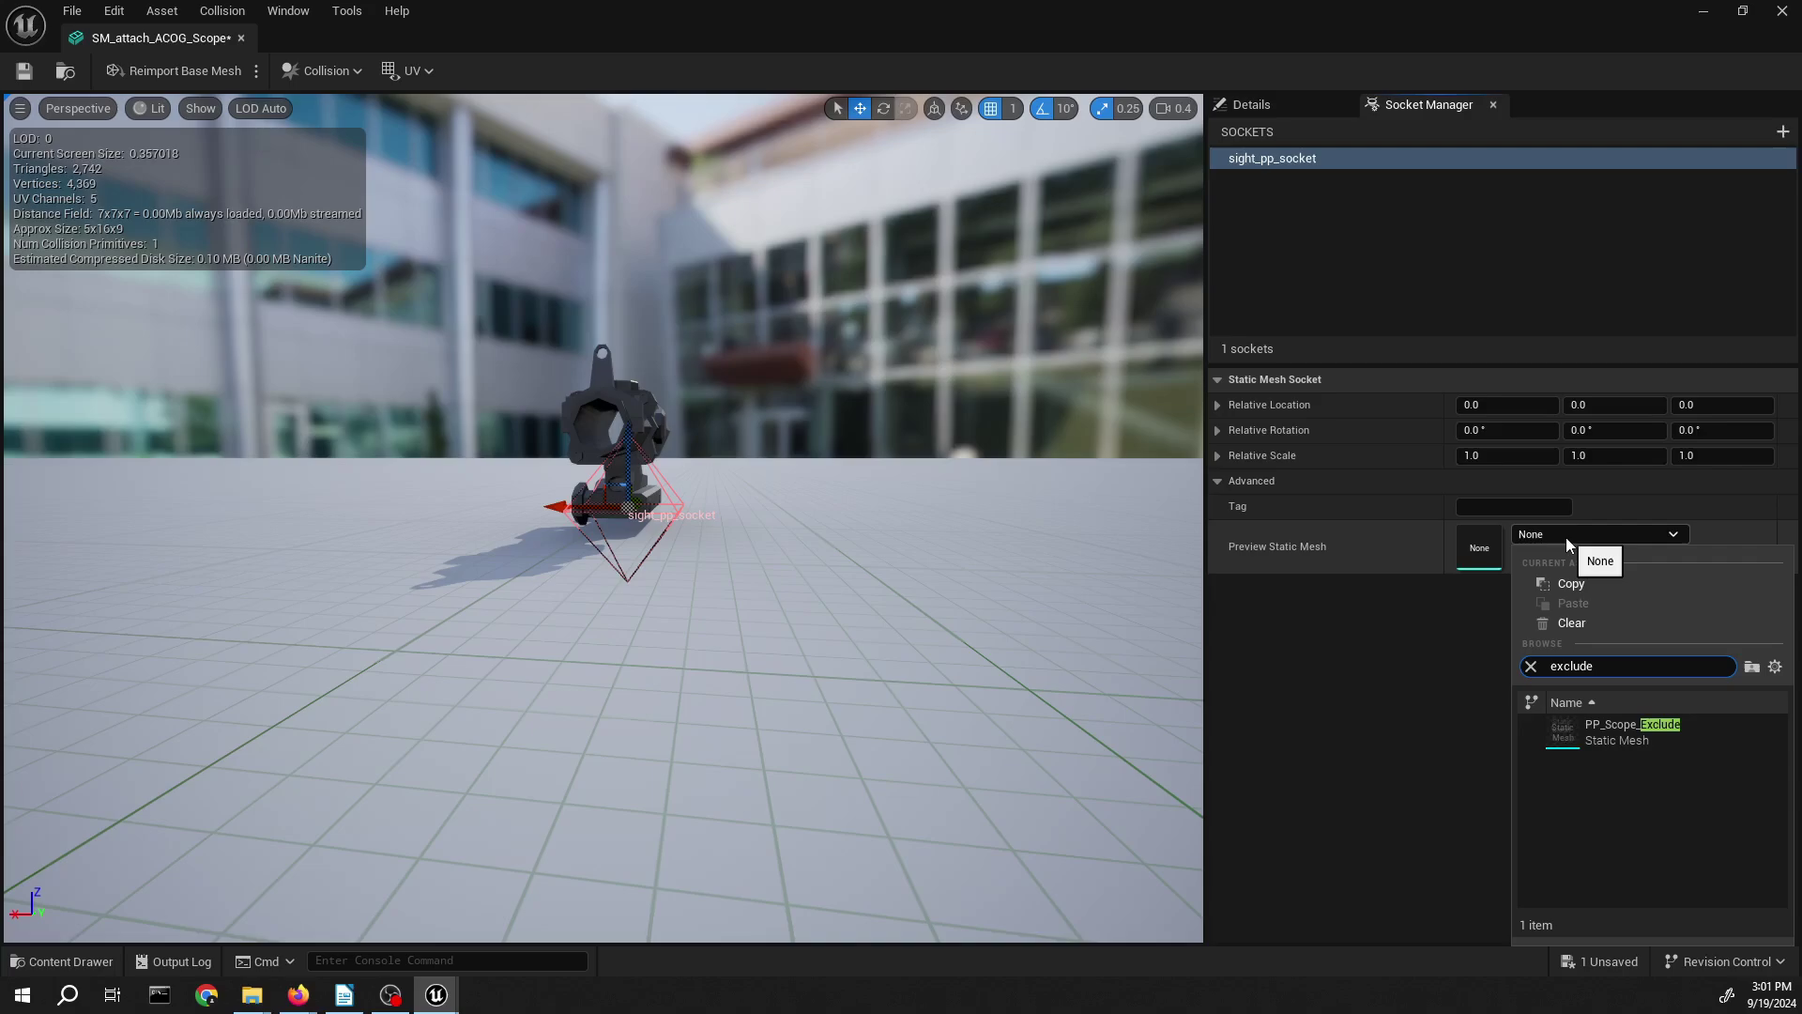
click(1632, 731)
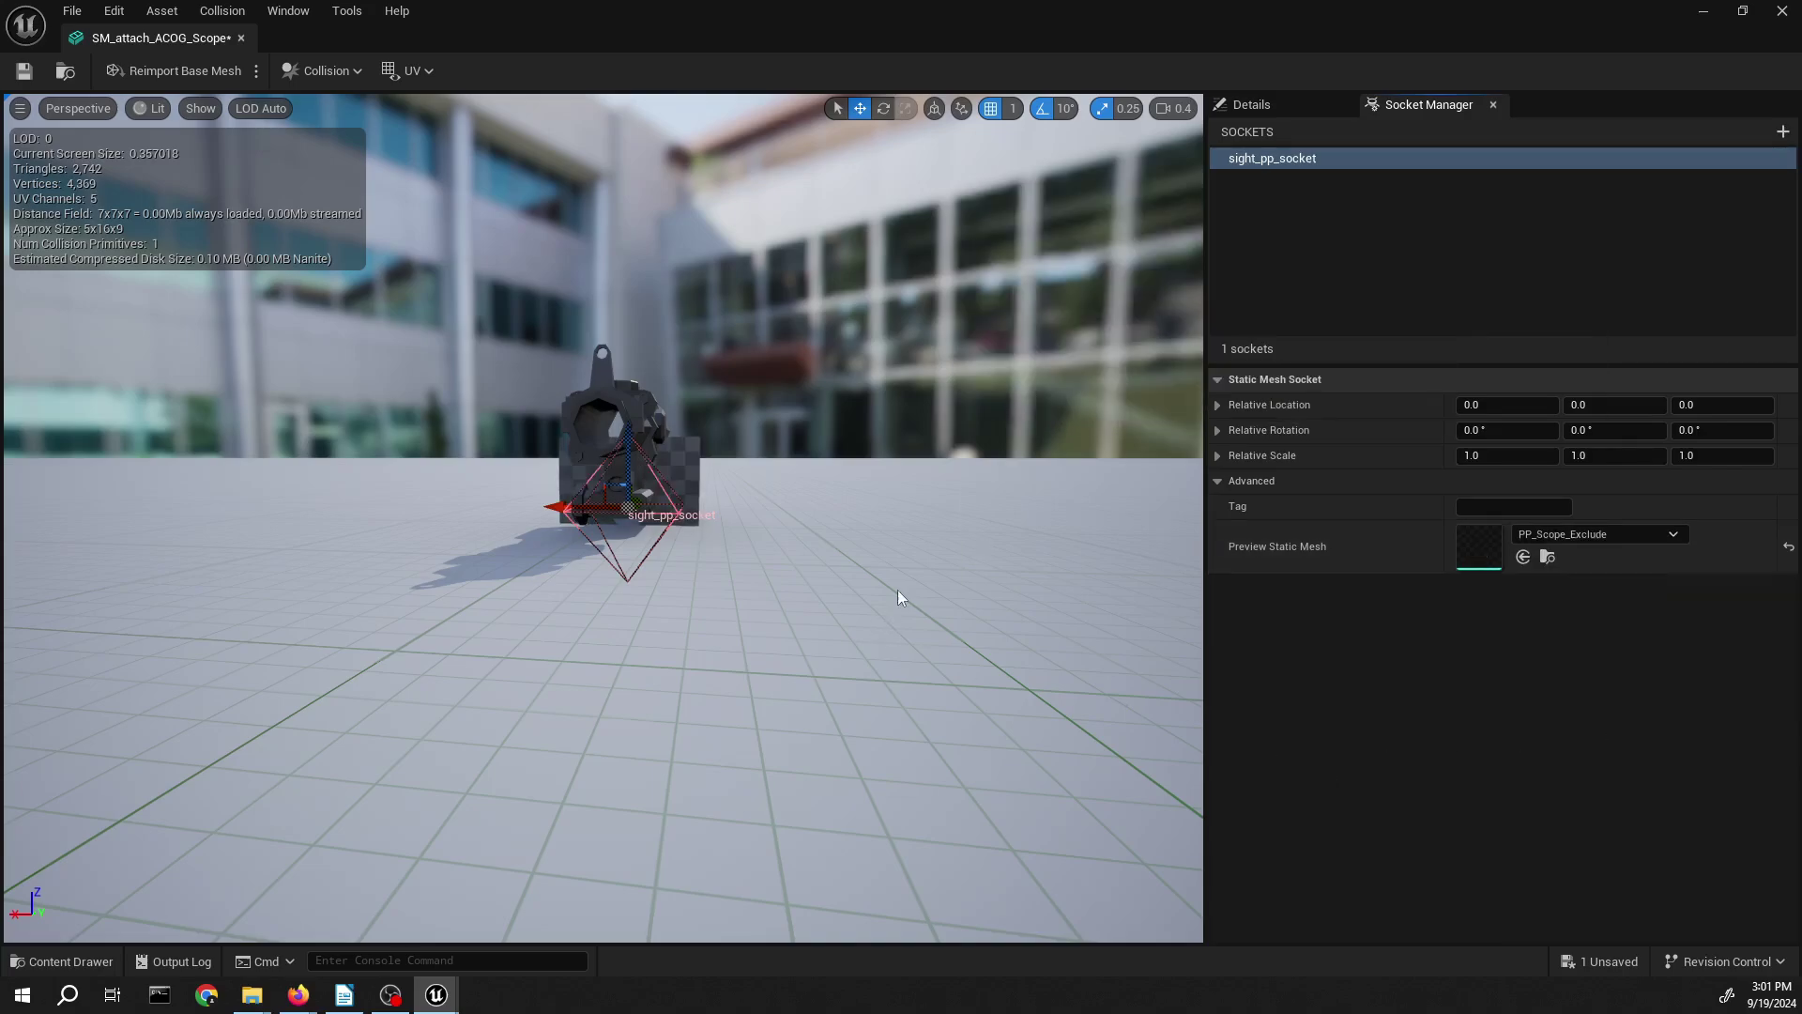
- Move the sight_pp_socket along the scope to a relative Y location of -4.0
right_drag(986, 498, 664, 490)
key(w)
key(d)
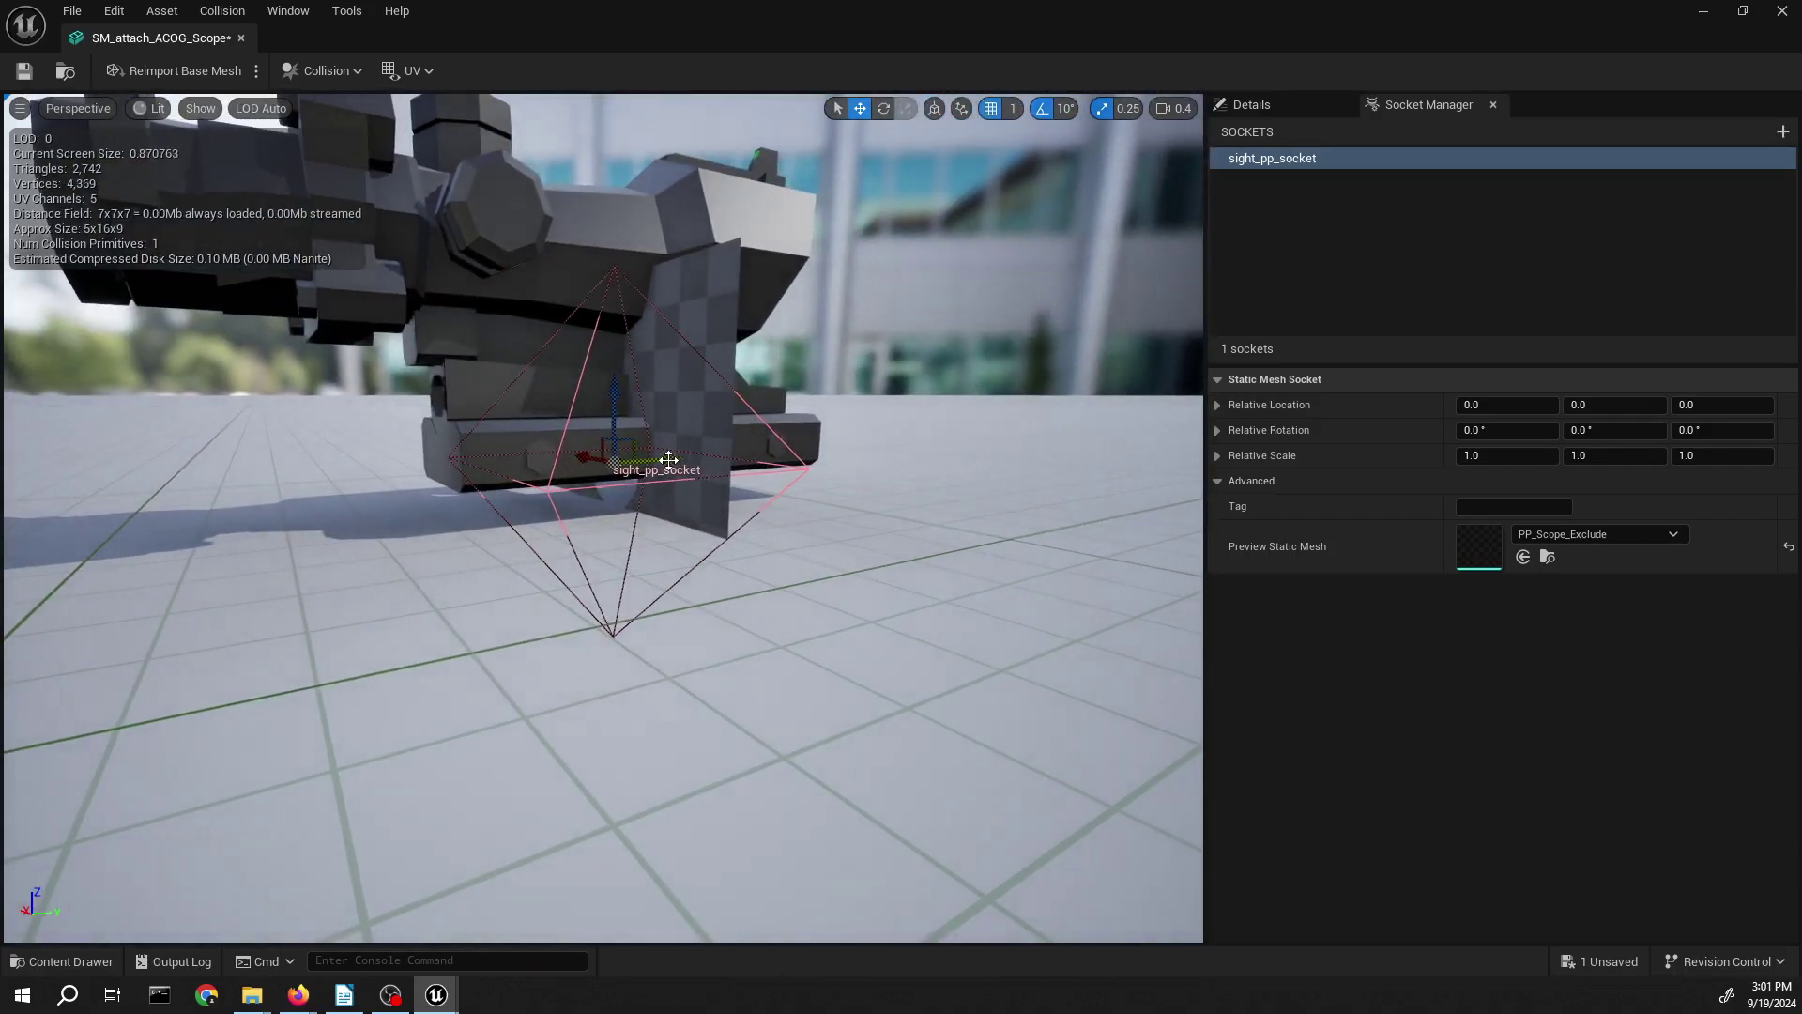
drag(669, 458, 541, 472)
key(a)
right_drag(484, 460, 732, 387)
key(s)
drag(188, 563, 434, 597)
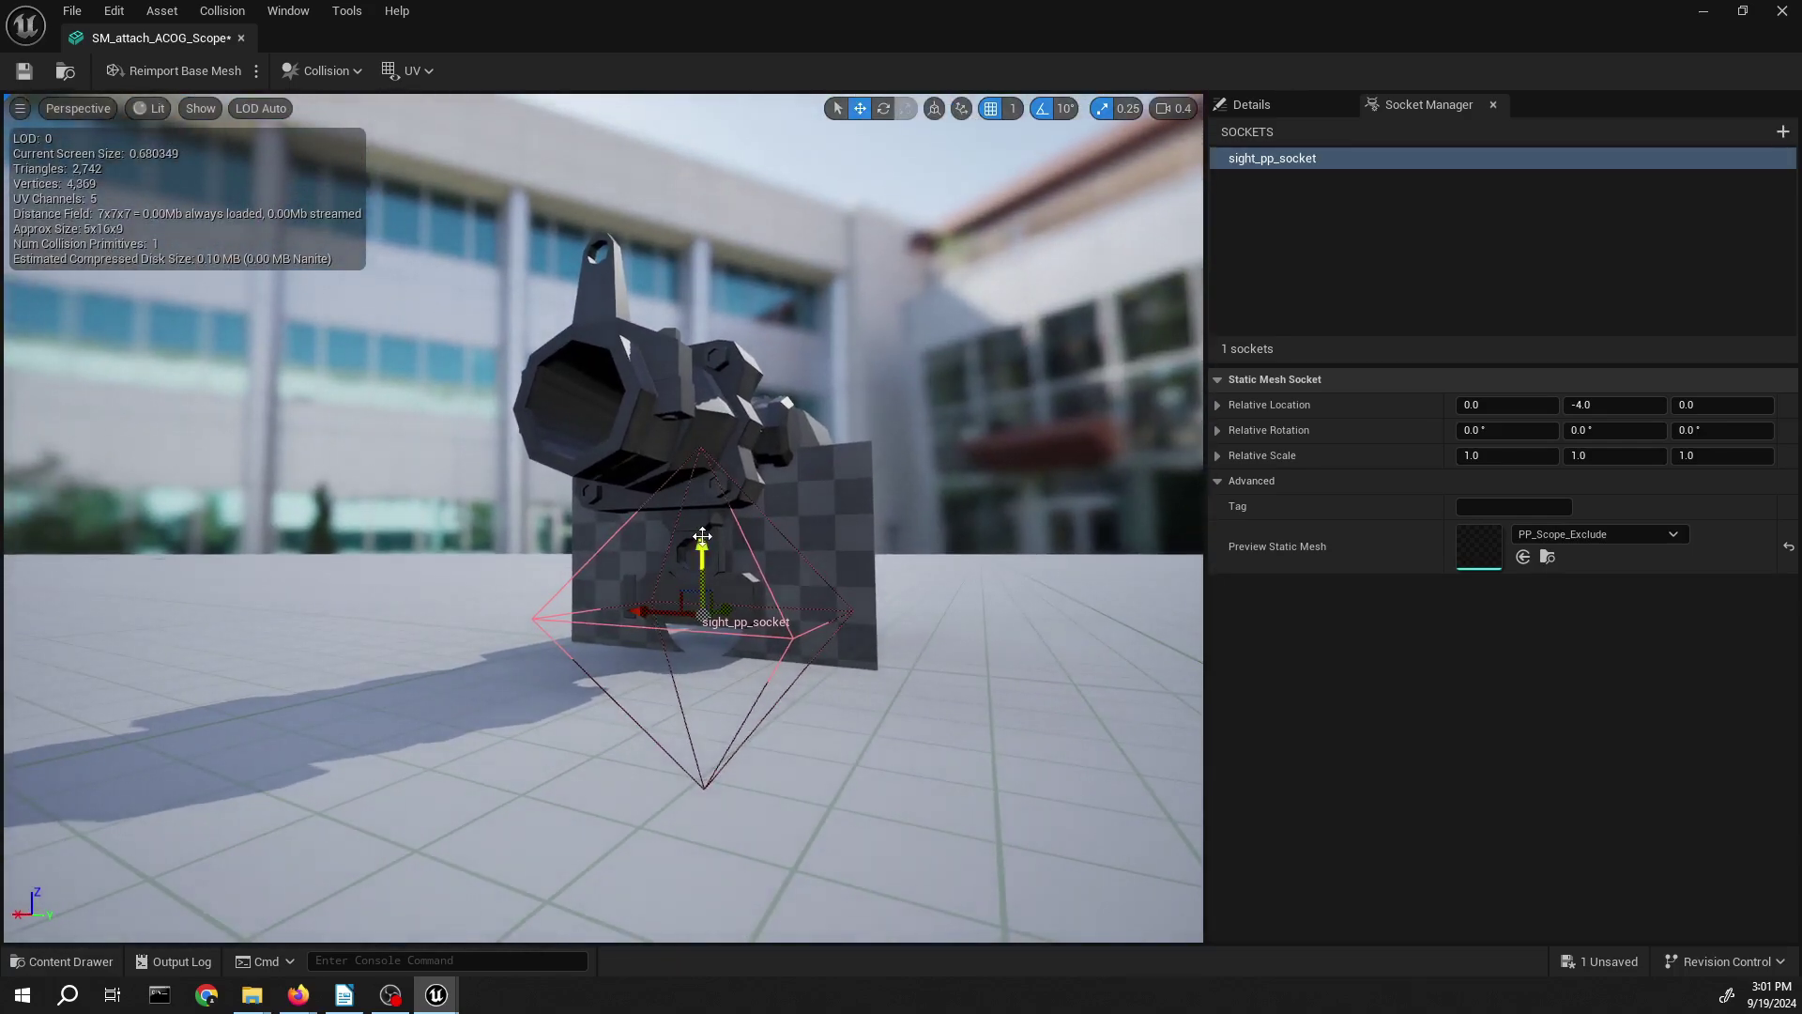
- Raise the sight_pp_socket to a relative Z location of 5.0, level with the scope tube
drag(702, 537, 714, 376)
key(d)
right_drag(730, 450, 506, 610)
key(s)
key(w)
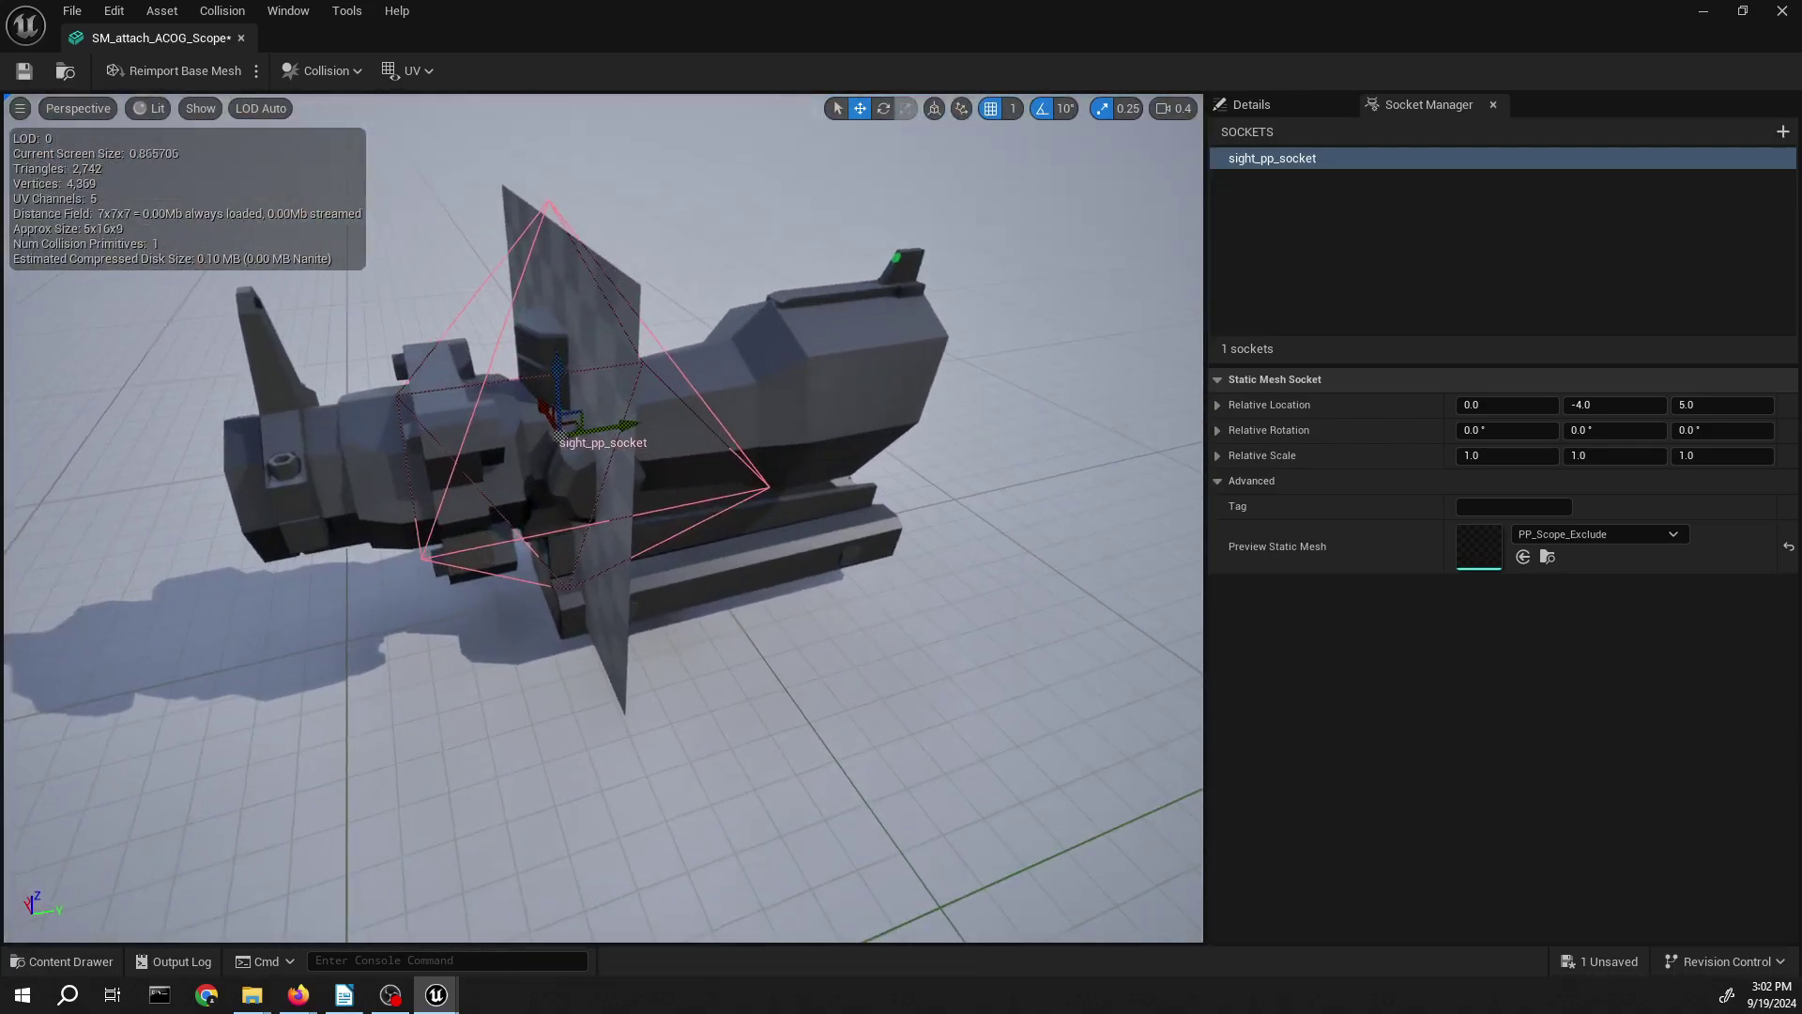
- Move the sight_pp_socket to a relative Y location of -10.0 at the end of the scope tube, and save and close the mesh
drag(620, 424, 428, 440)
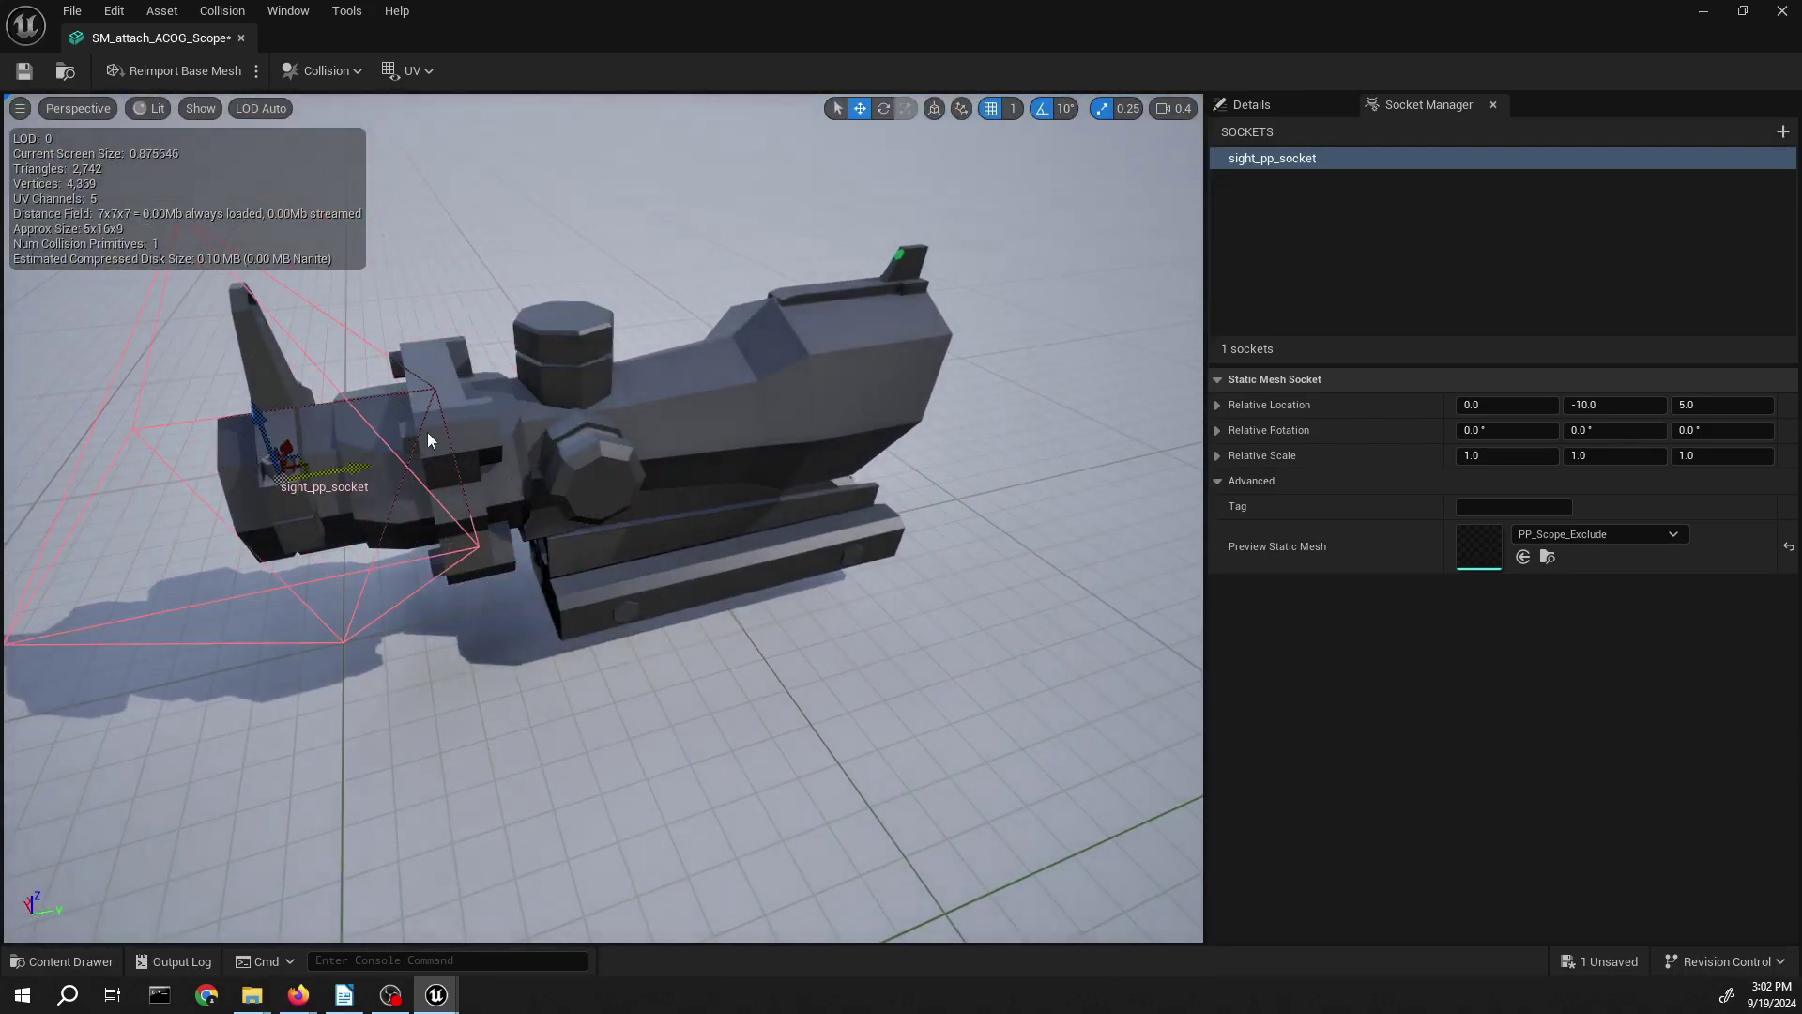
key(a)
right_drag(428, 439, 639, 349)
key(w)
key(s)
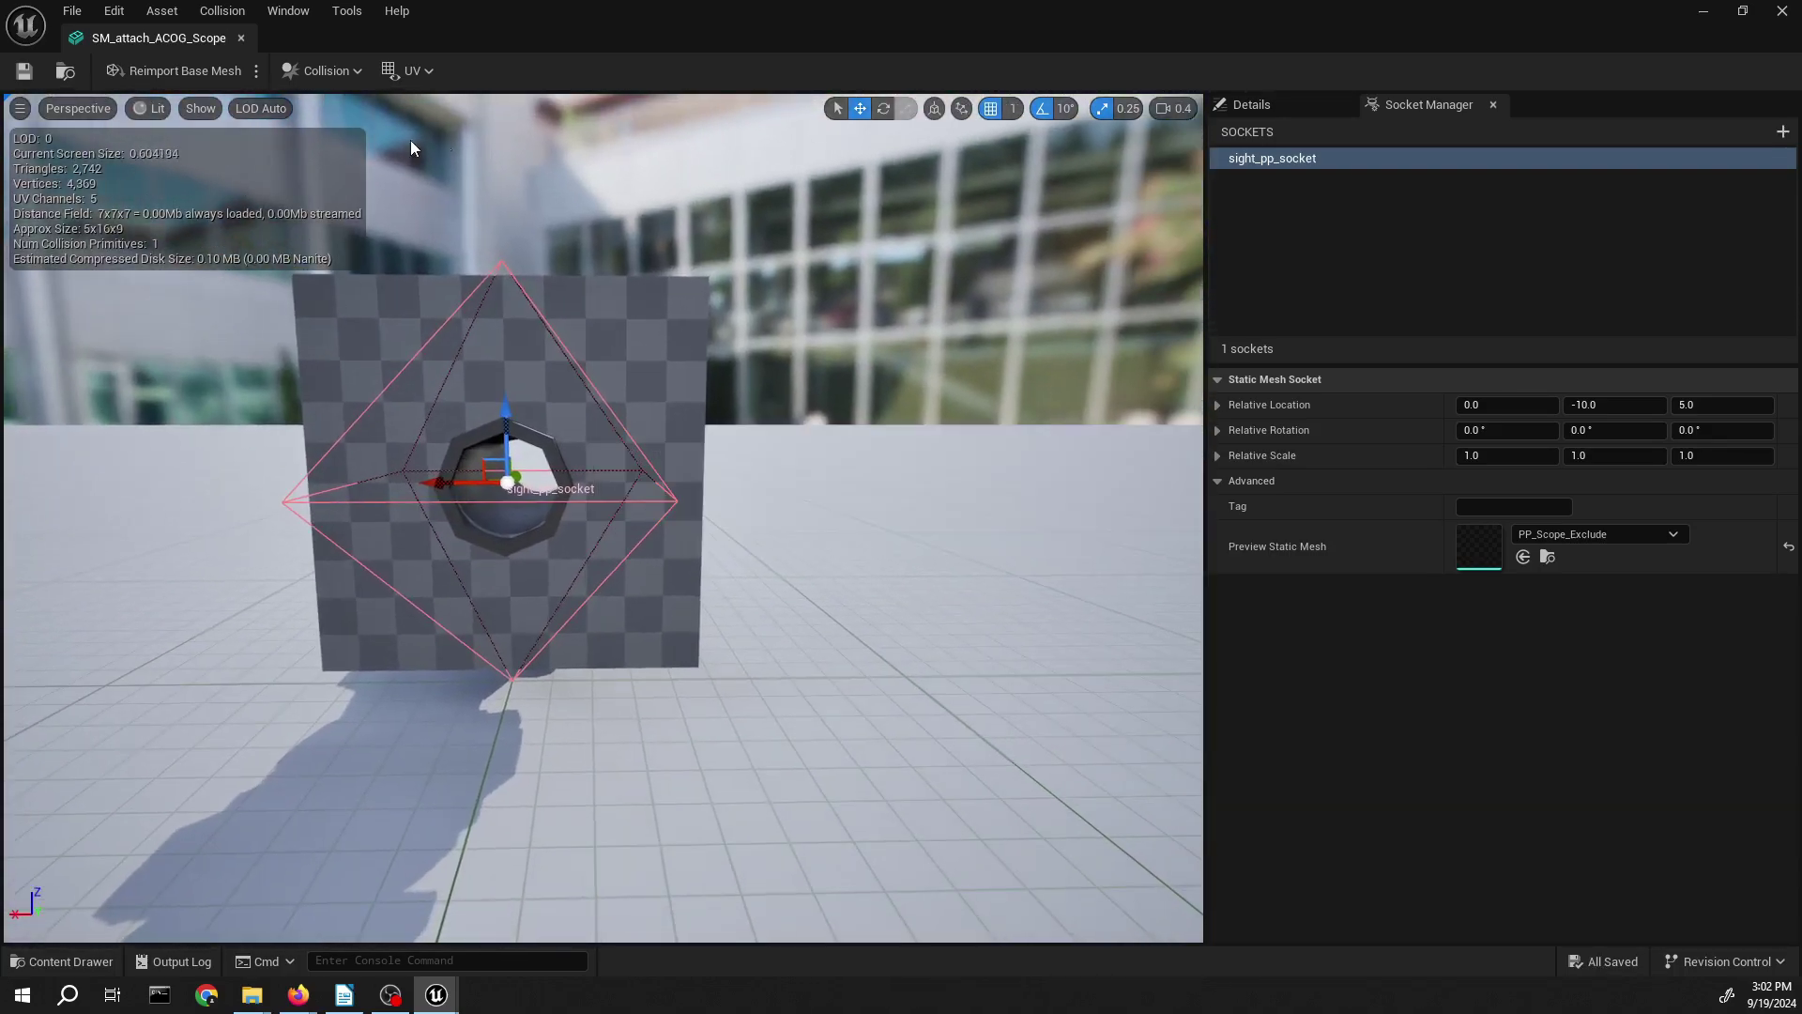
click(240, 37)
- Open the BP_FirstPersonCharacter blueprint from the Content/FirstPerson/Blueprints folder
click(702, 786)
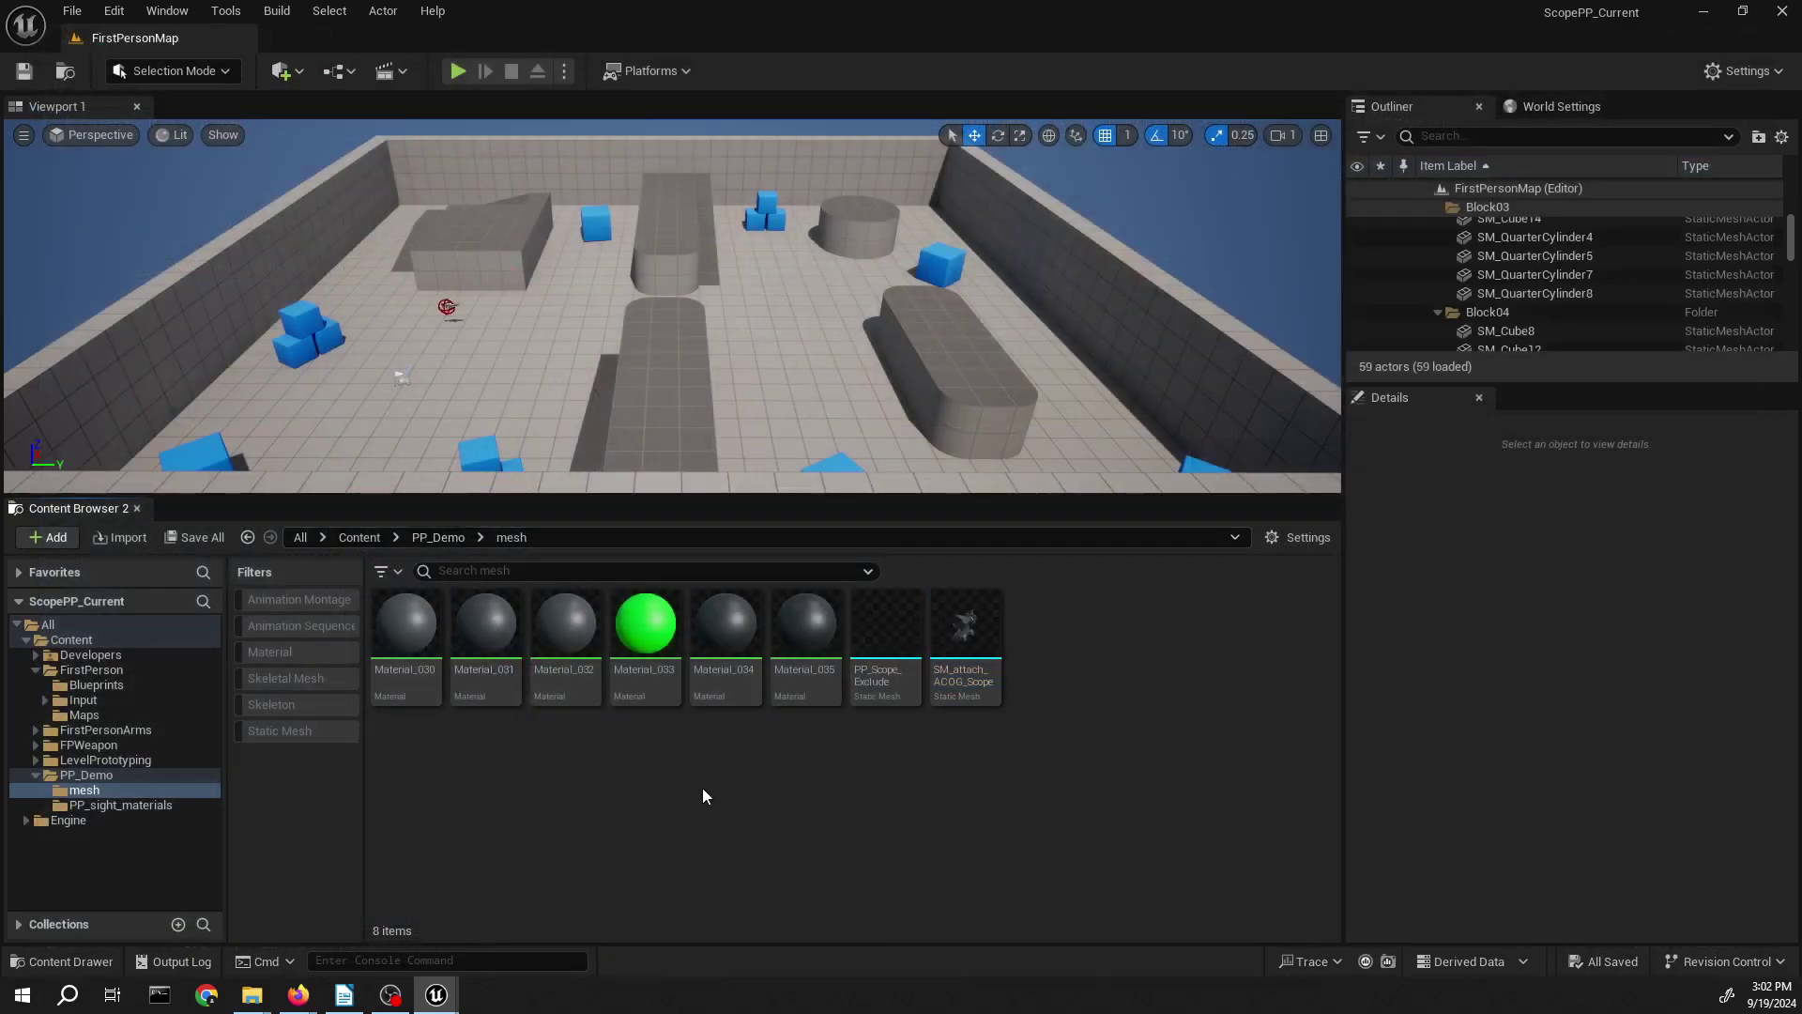
click(358, 537)
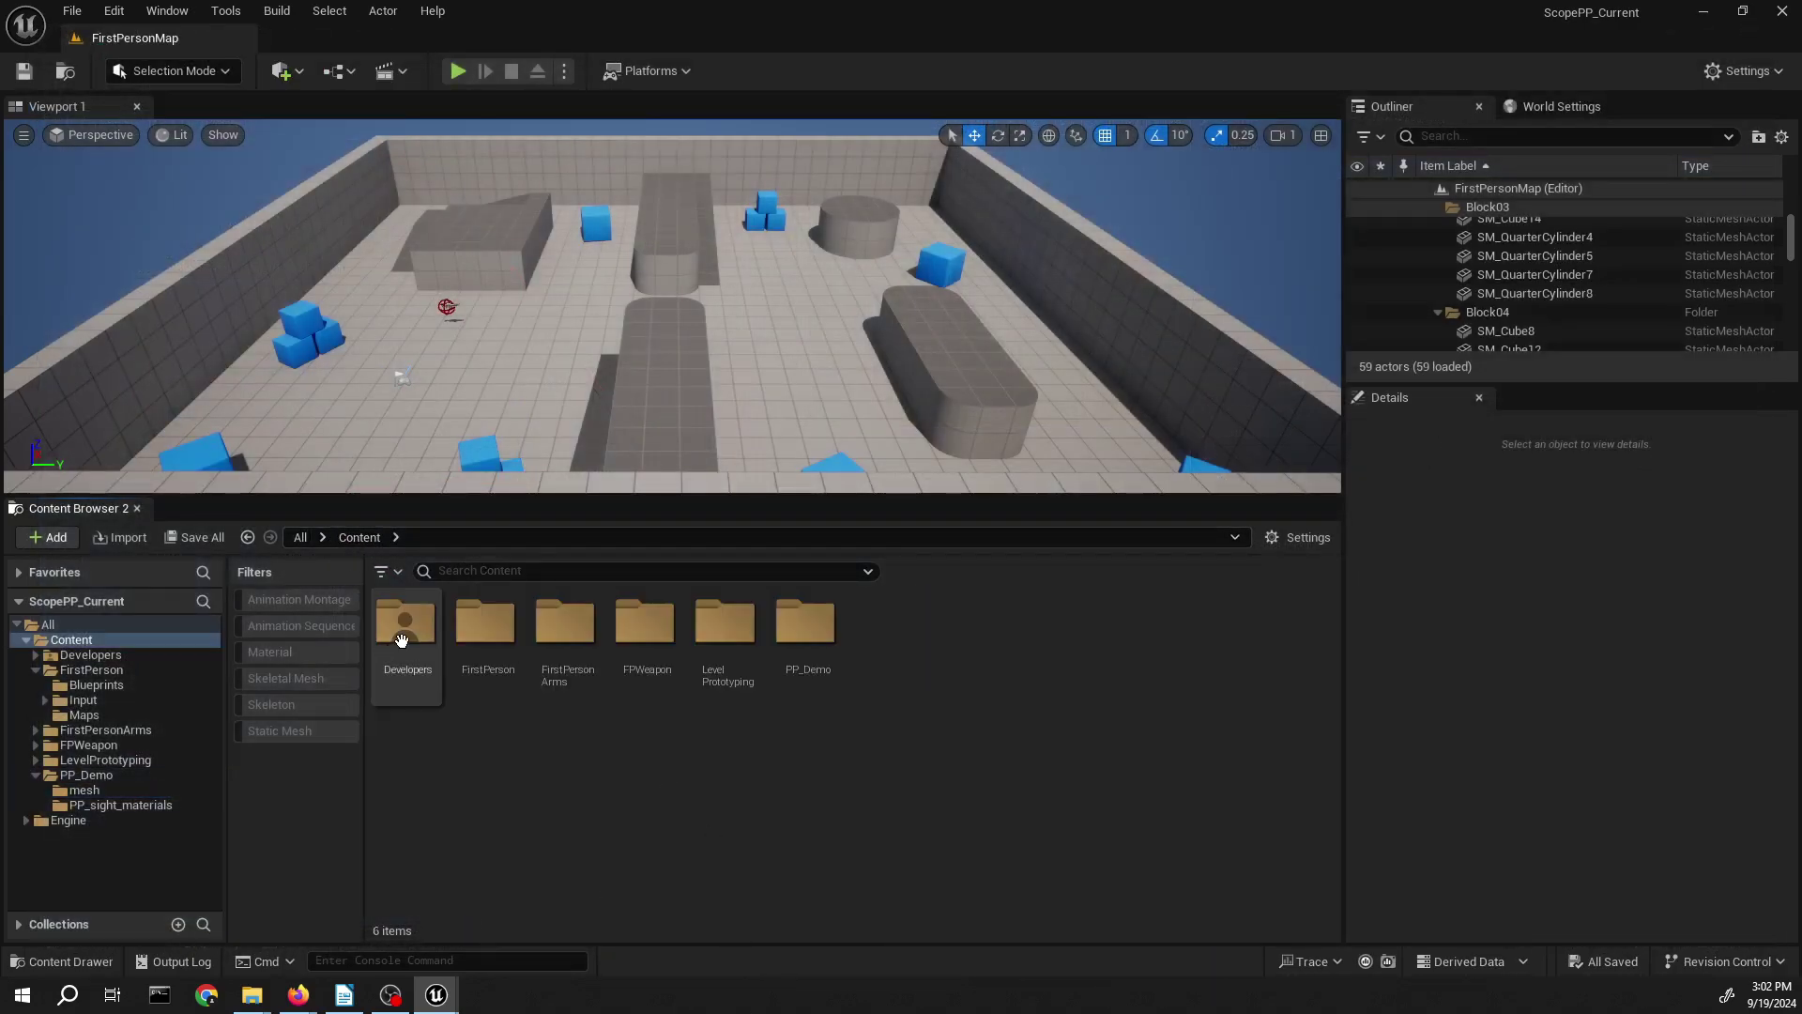
double_click(485, 621)
click(405, 648)
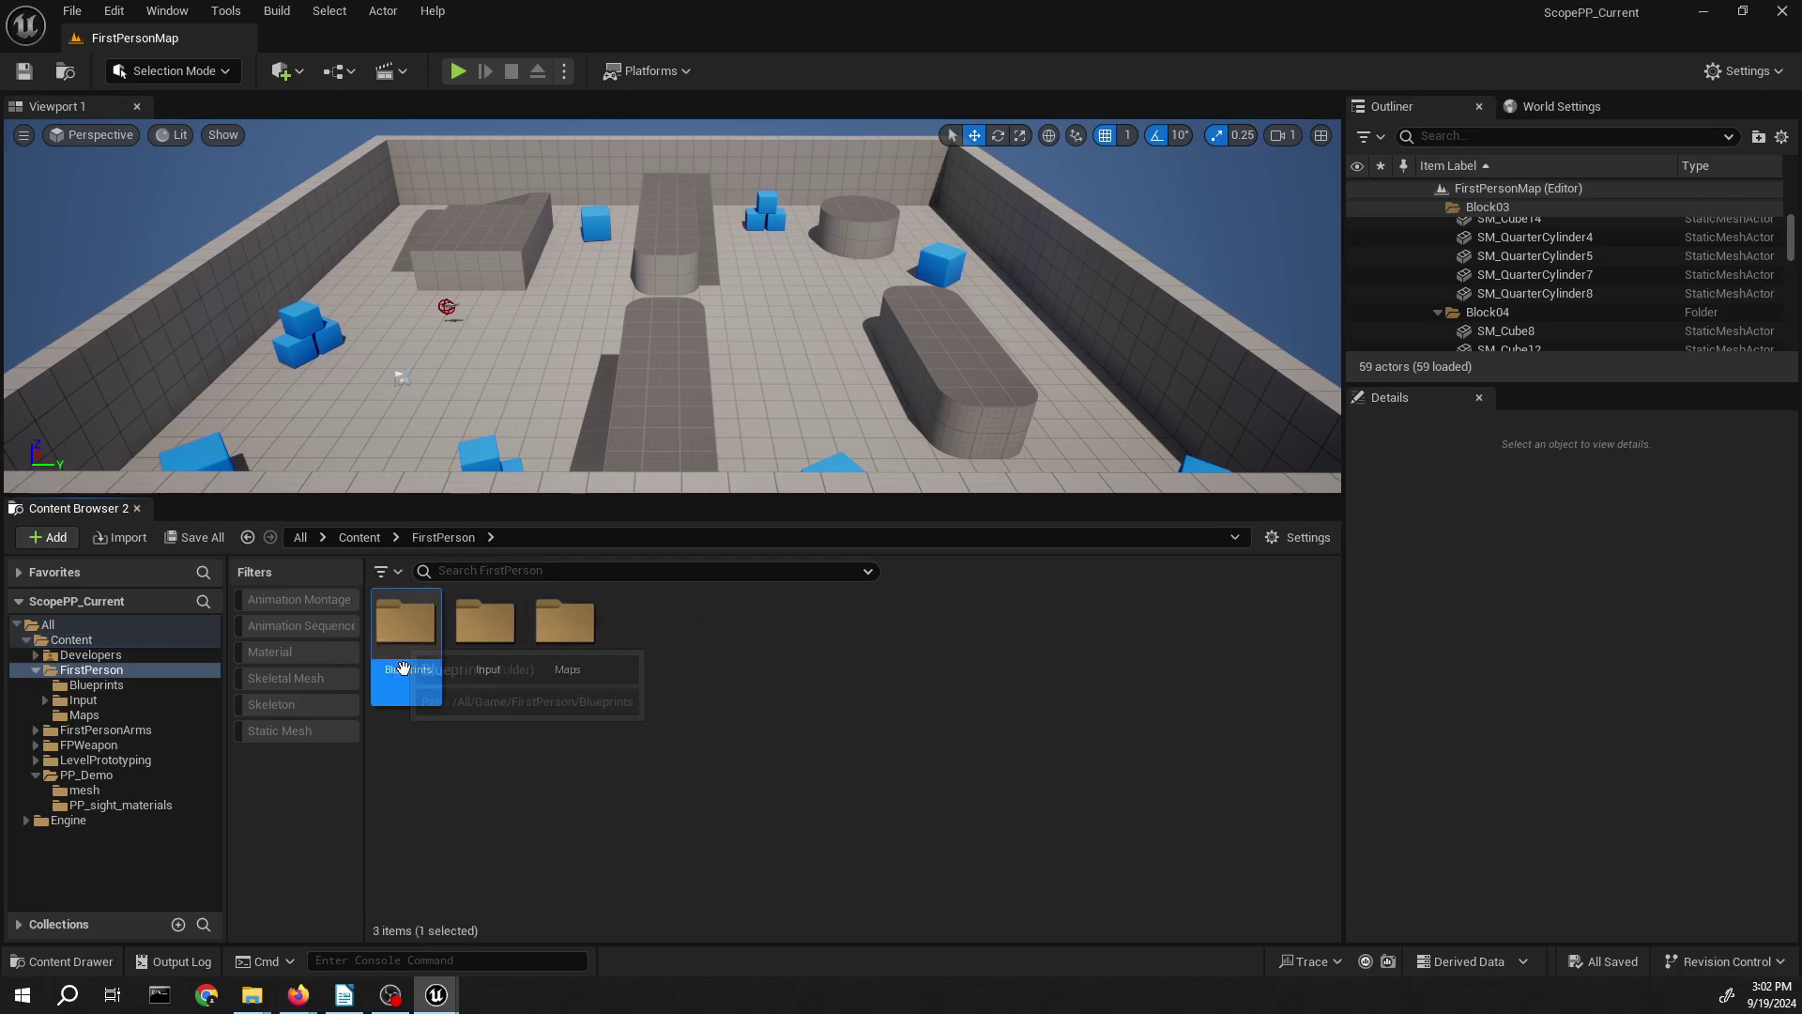
key(Return)
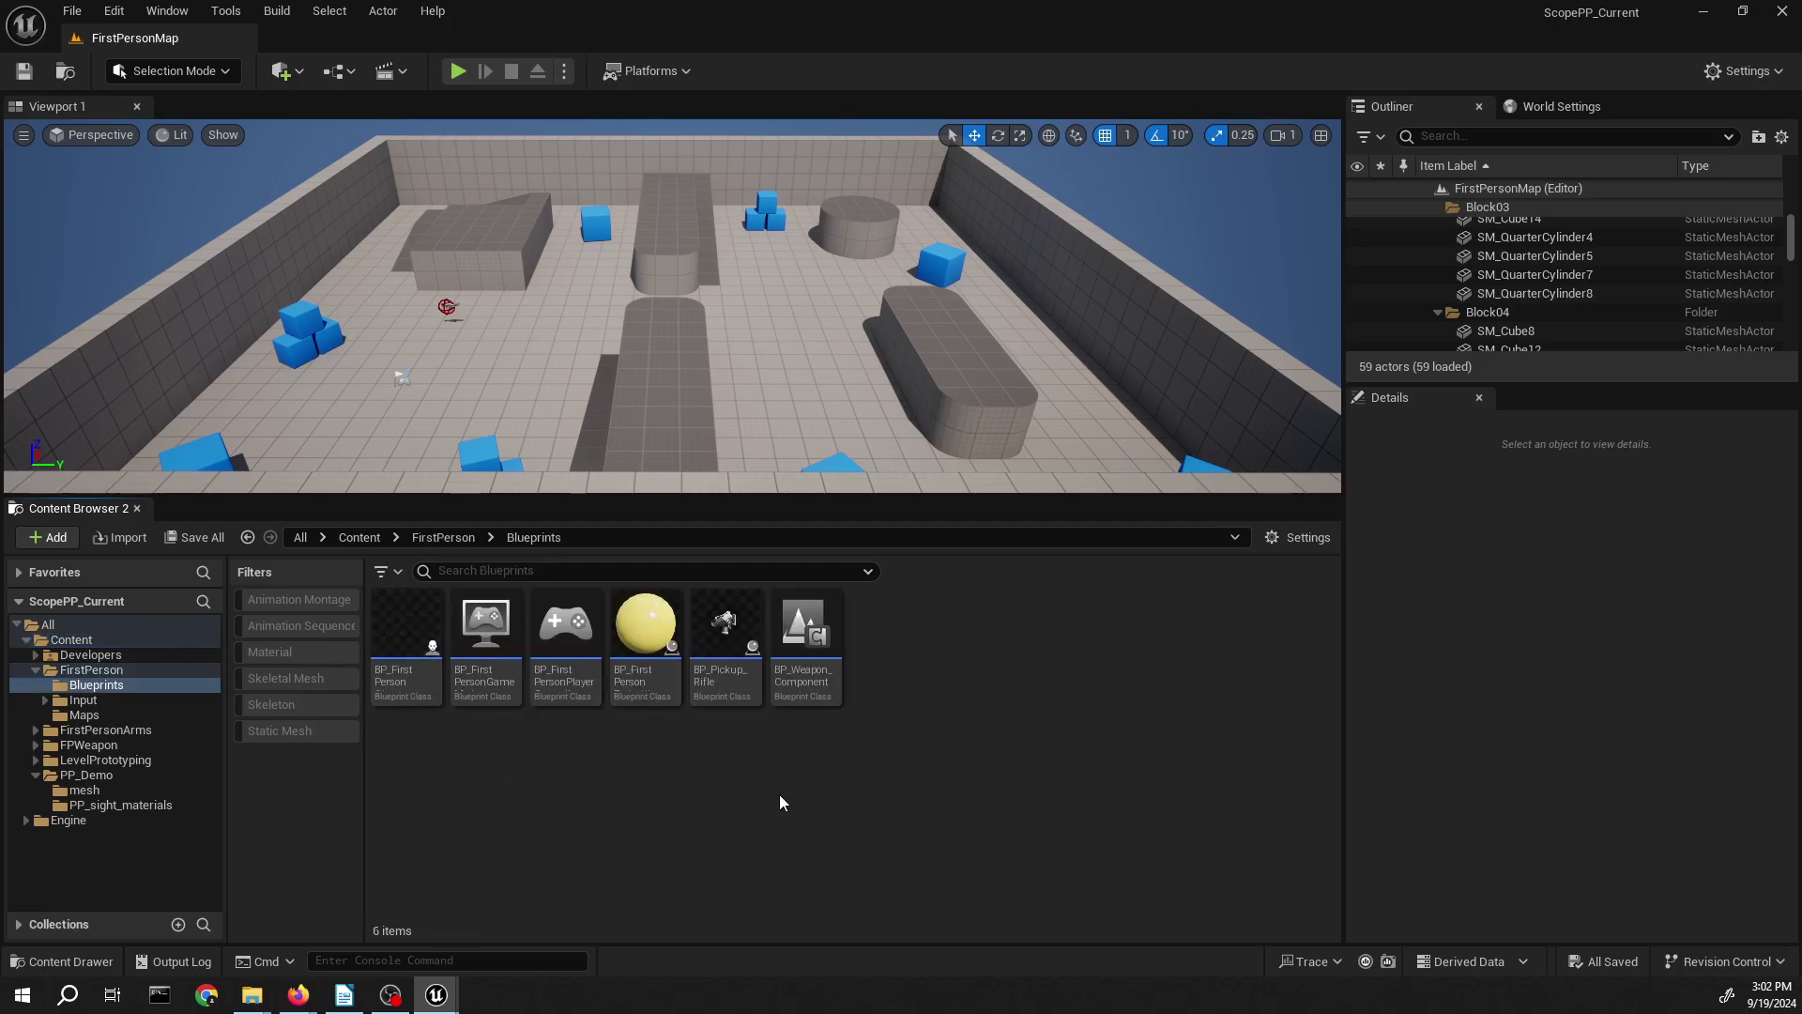
double_click(390, 624)
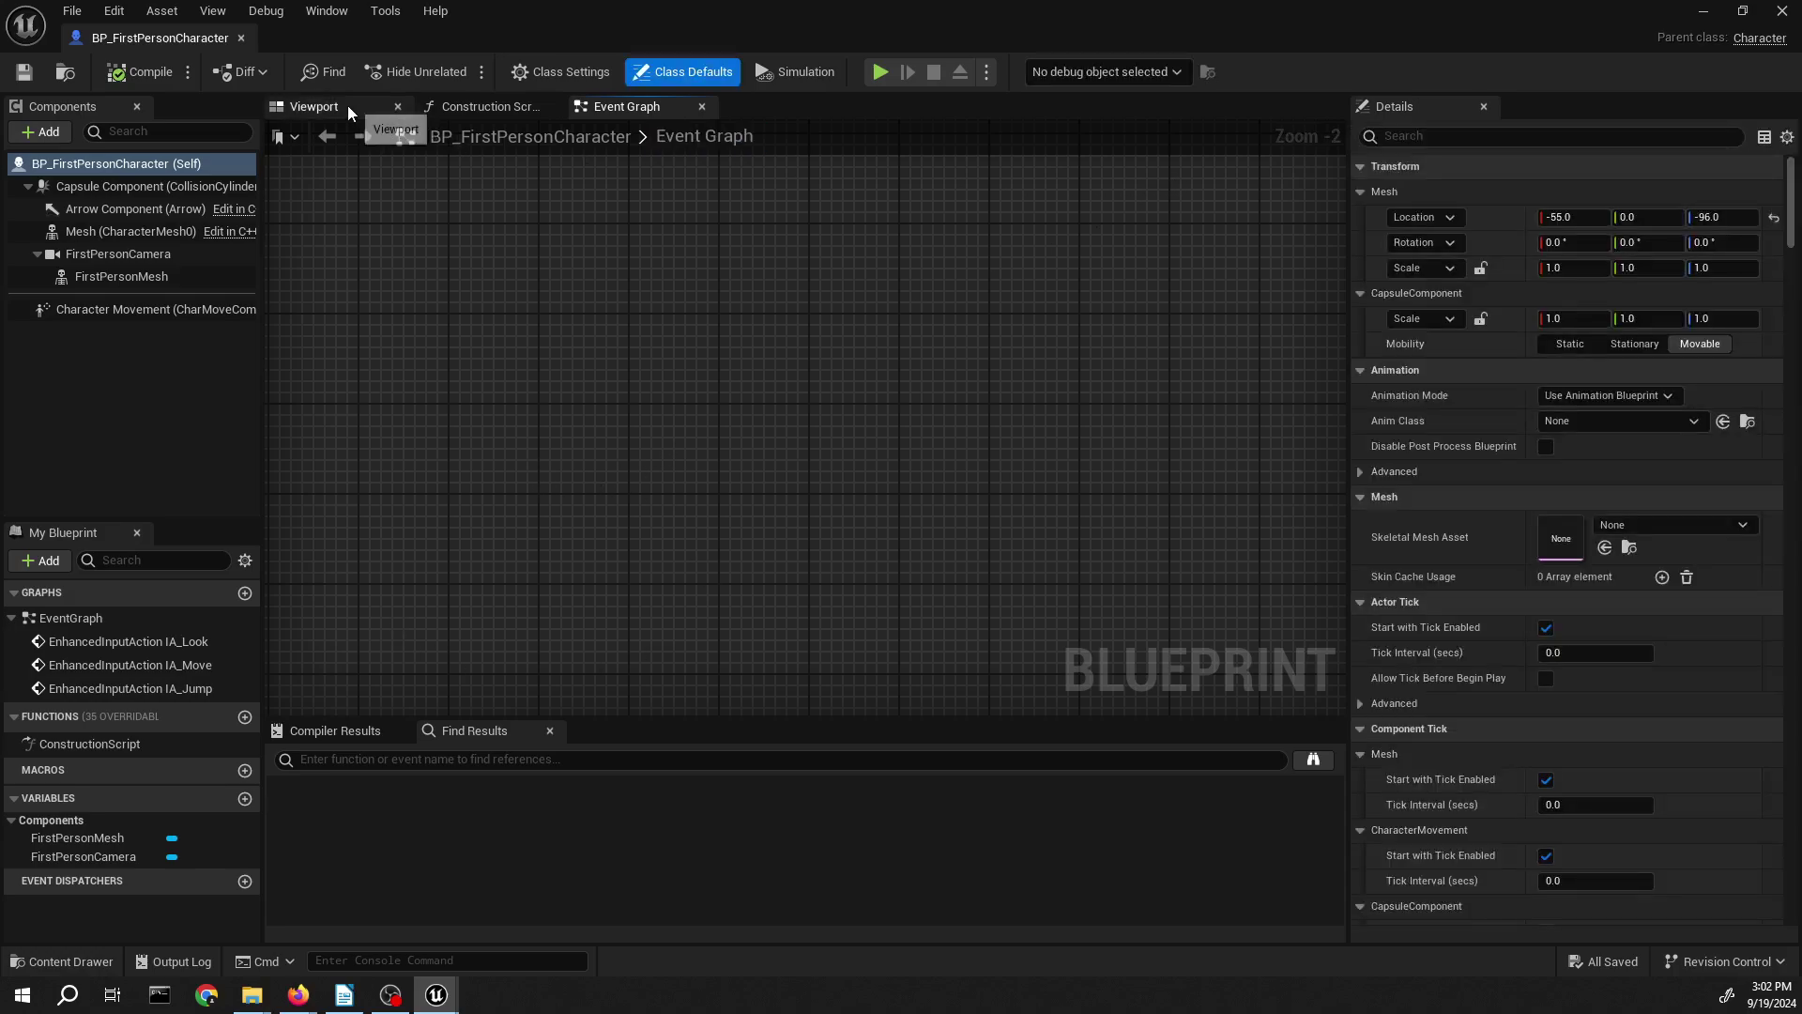
- Show the character in the blueprint's 3D view and add a Static Mesh component under FirstPersonCamera
click(120, 253)
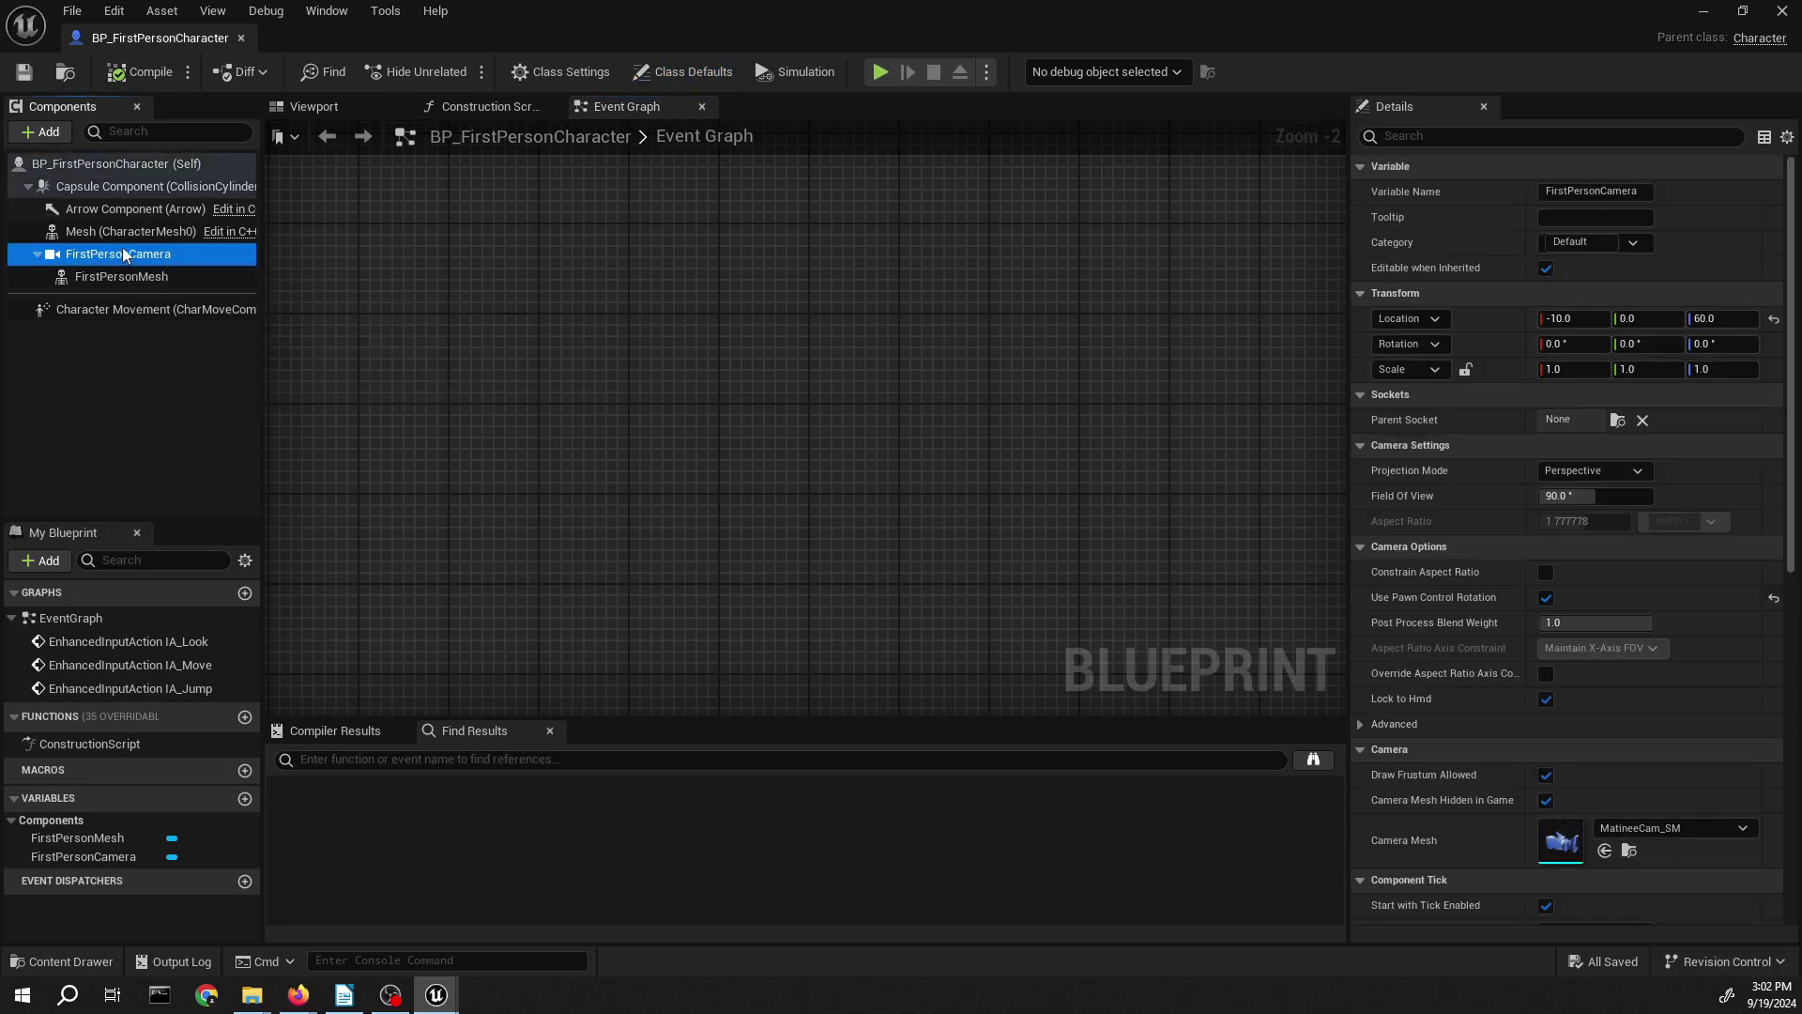
click(315, 107)
key(w)
right_drag(603, 350, 568, 344)
click(47, 133)
text(sta)
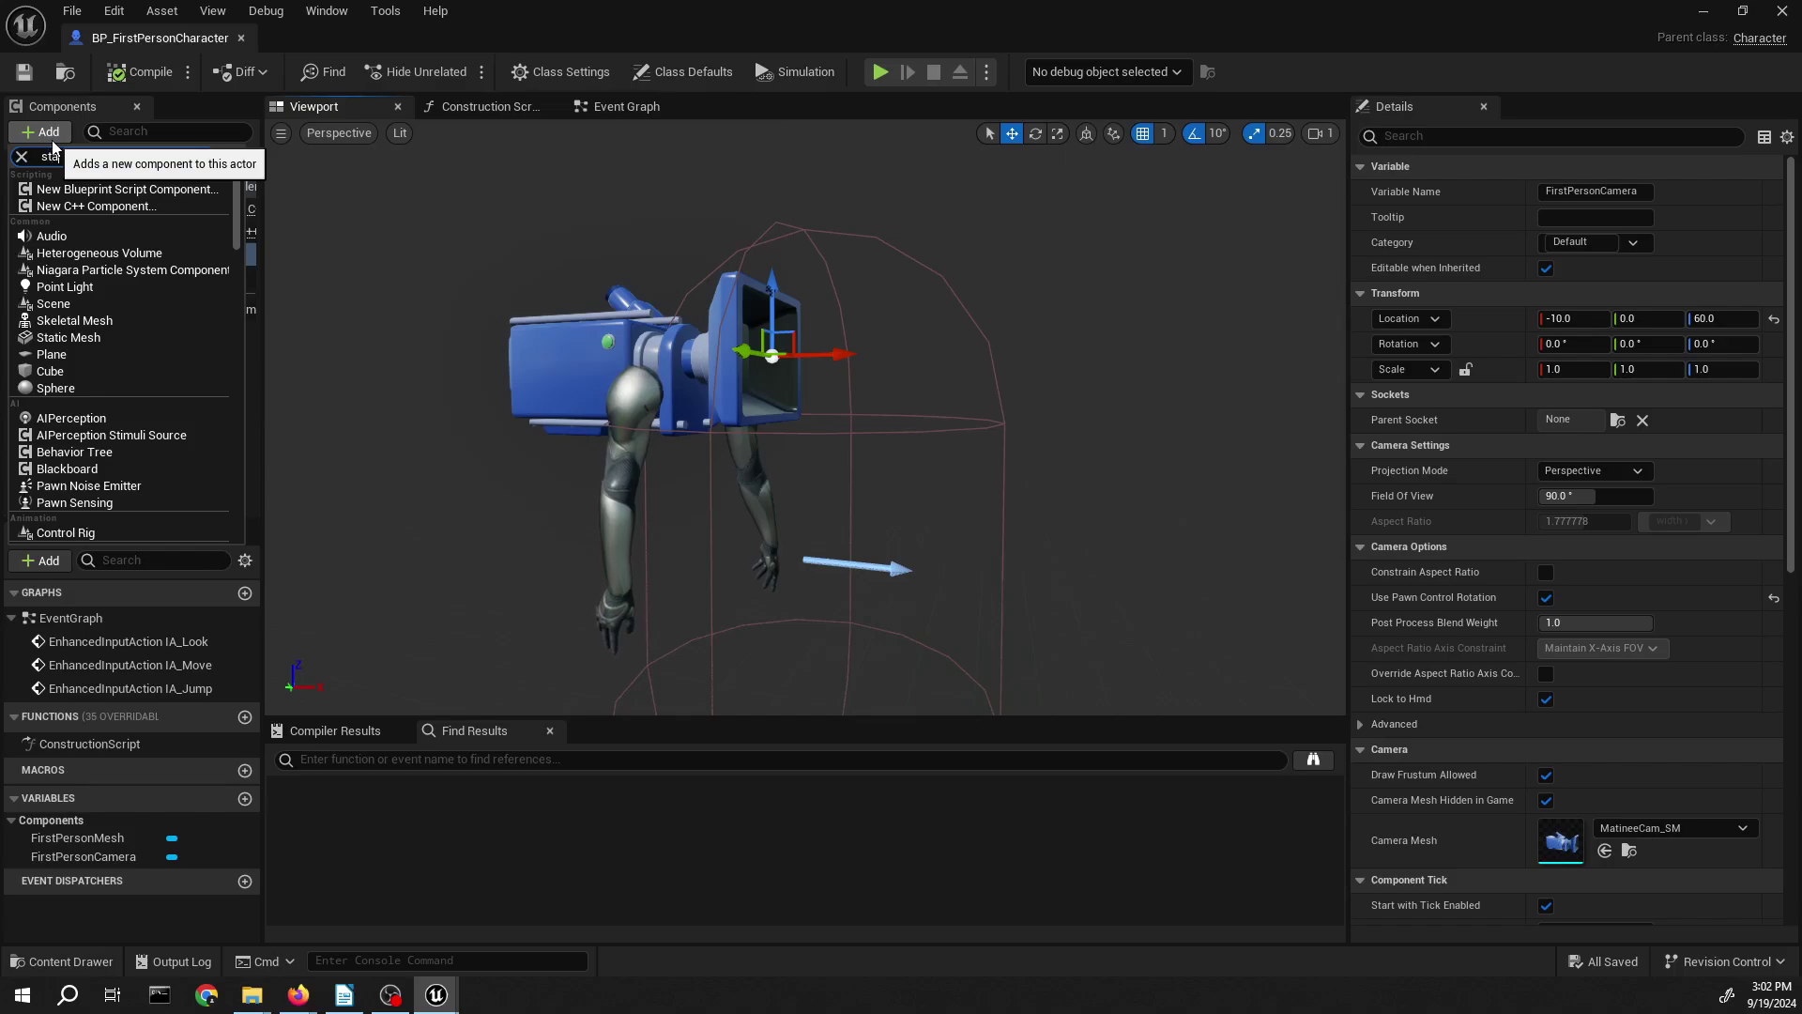
text(tic)
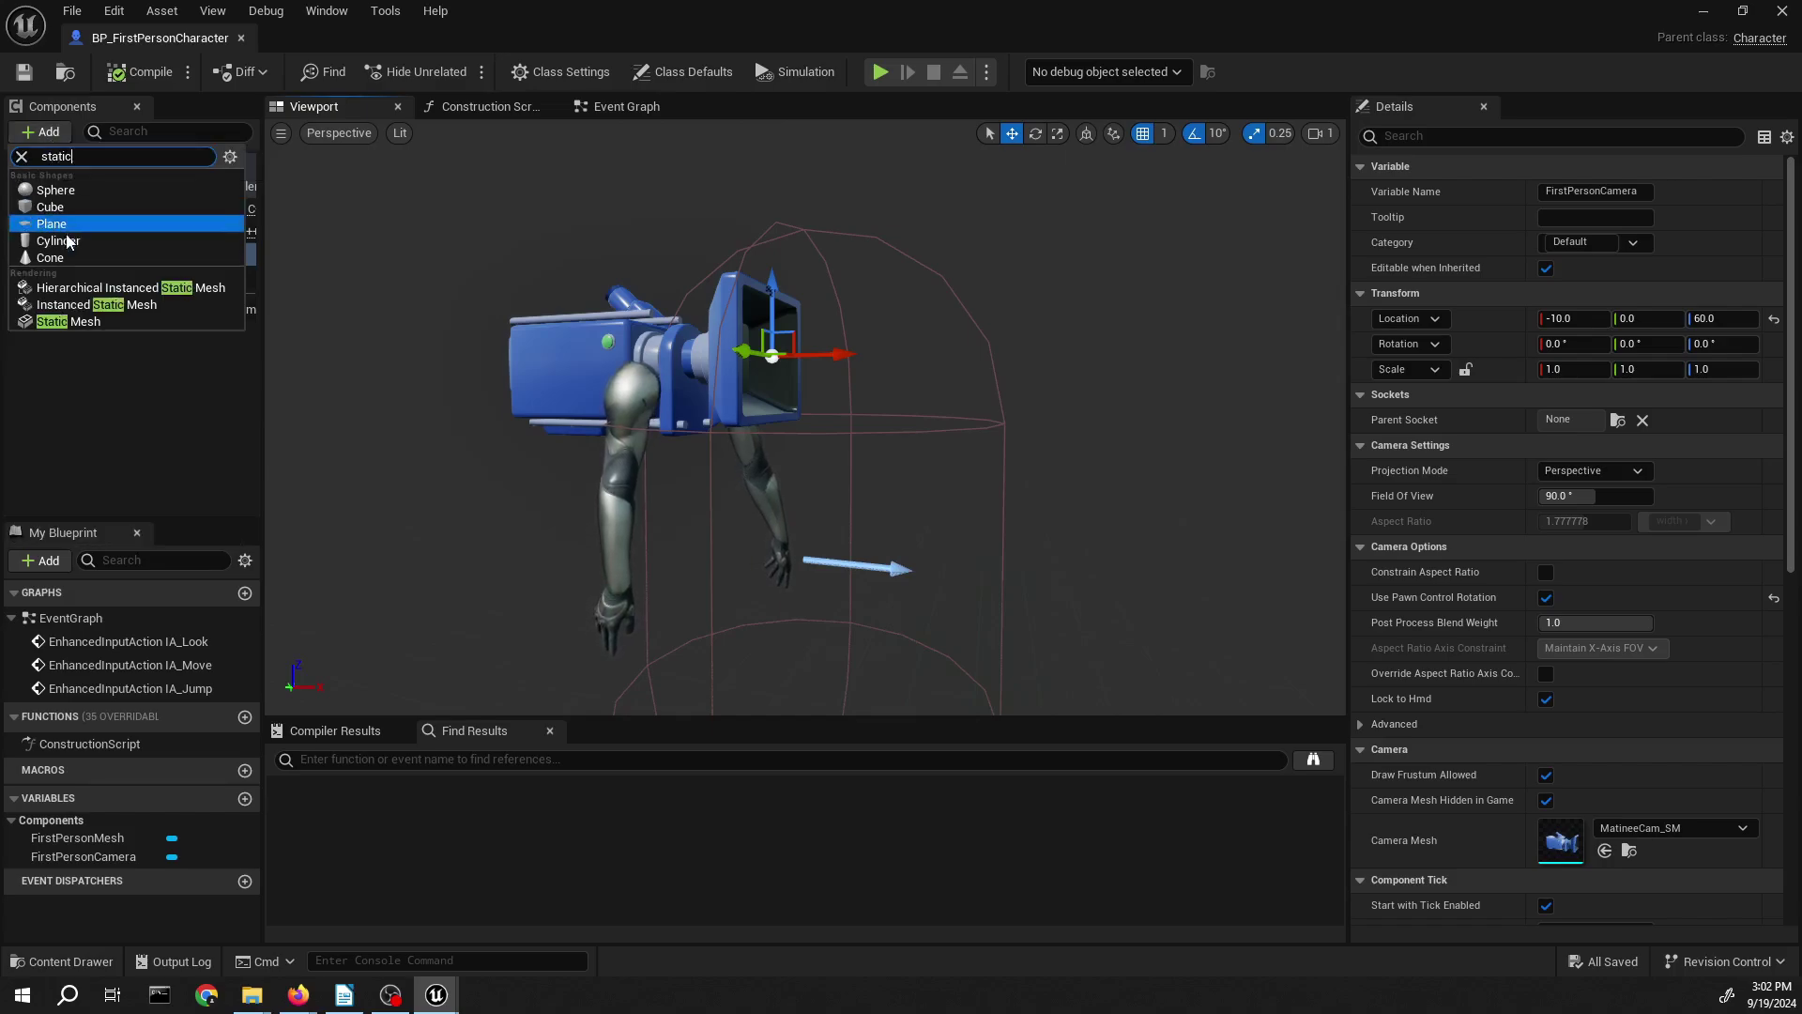
click(68, 321)
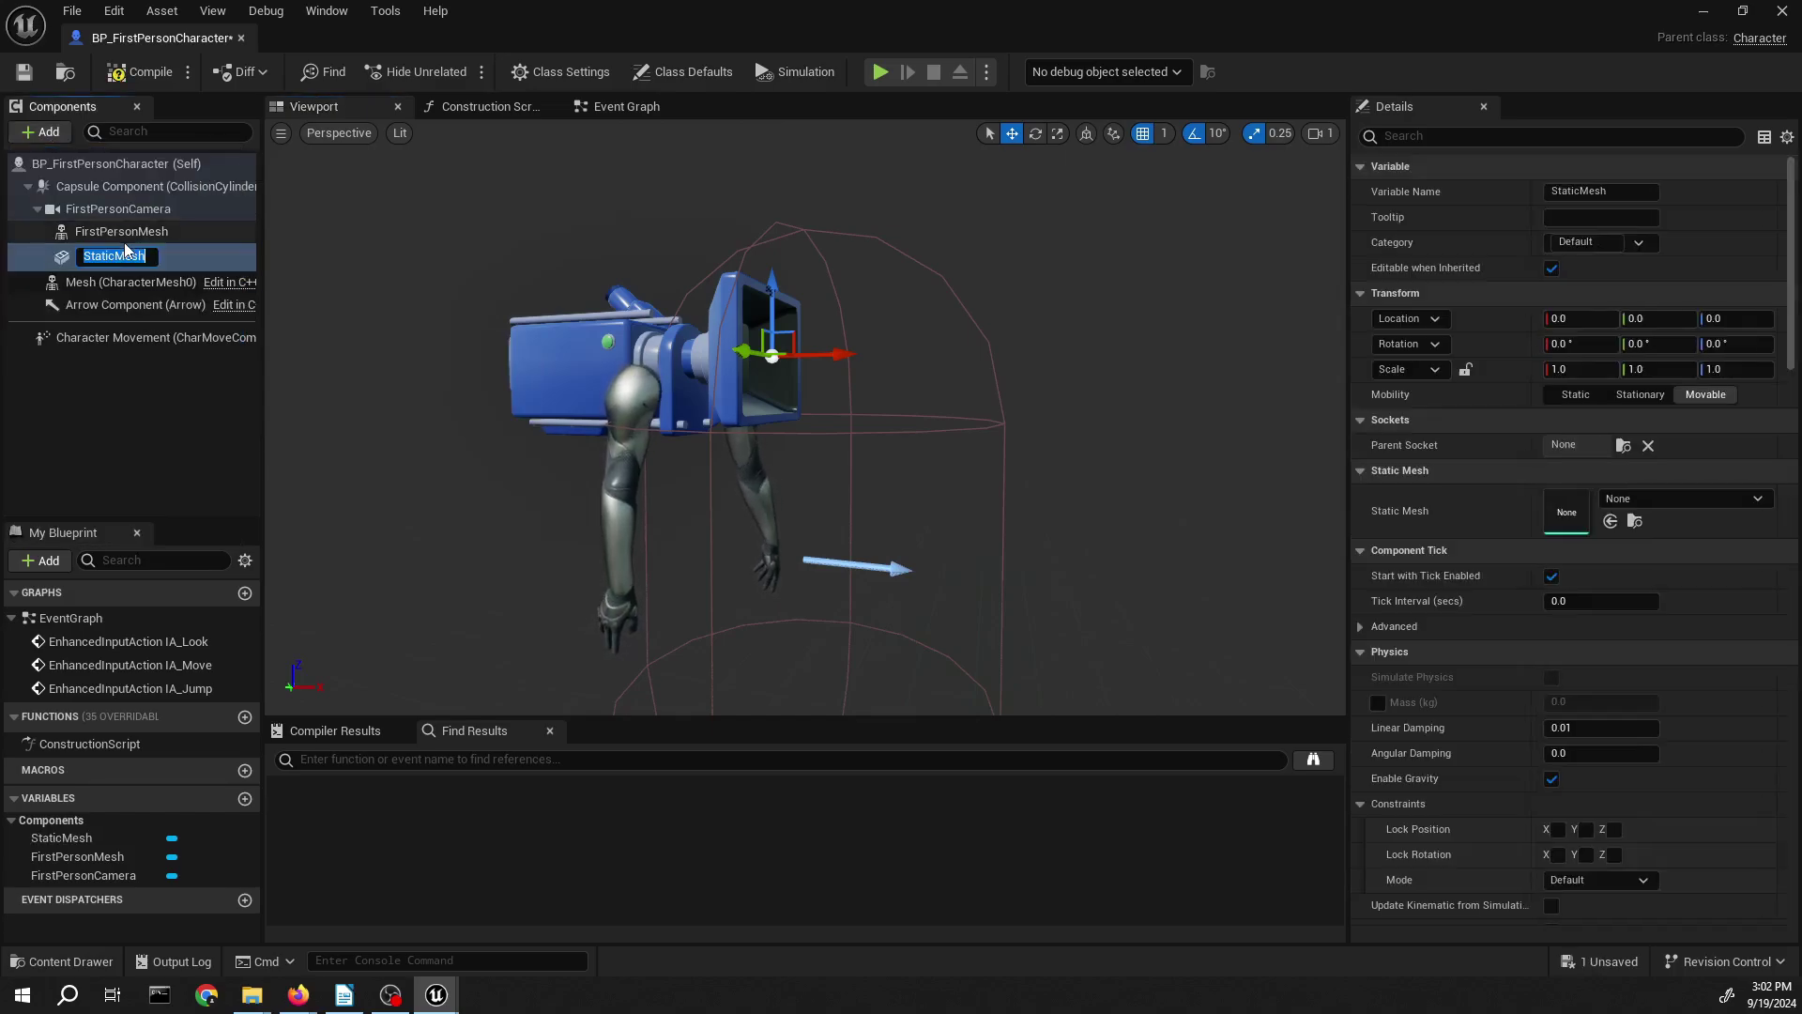
- Add a second Static Mesh component as a child of the new StaticMesh component
click(47, 132)
text(stat)
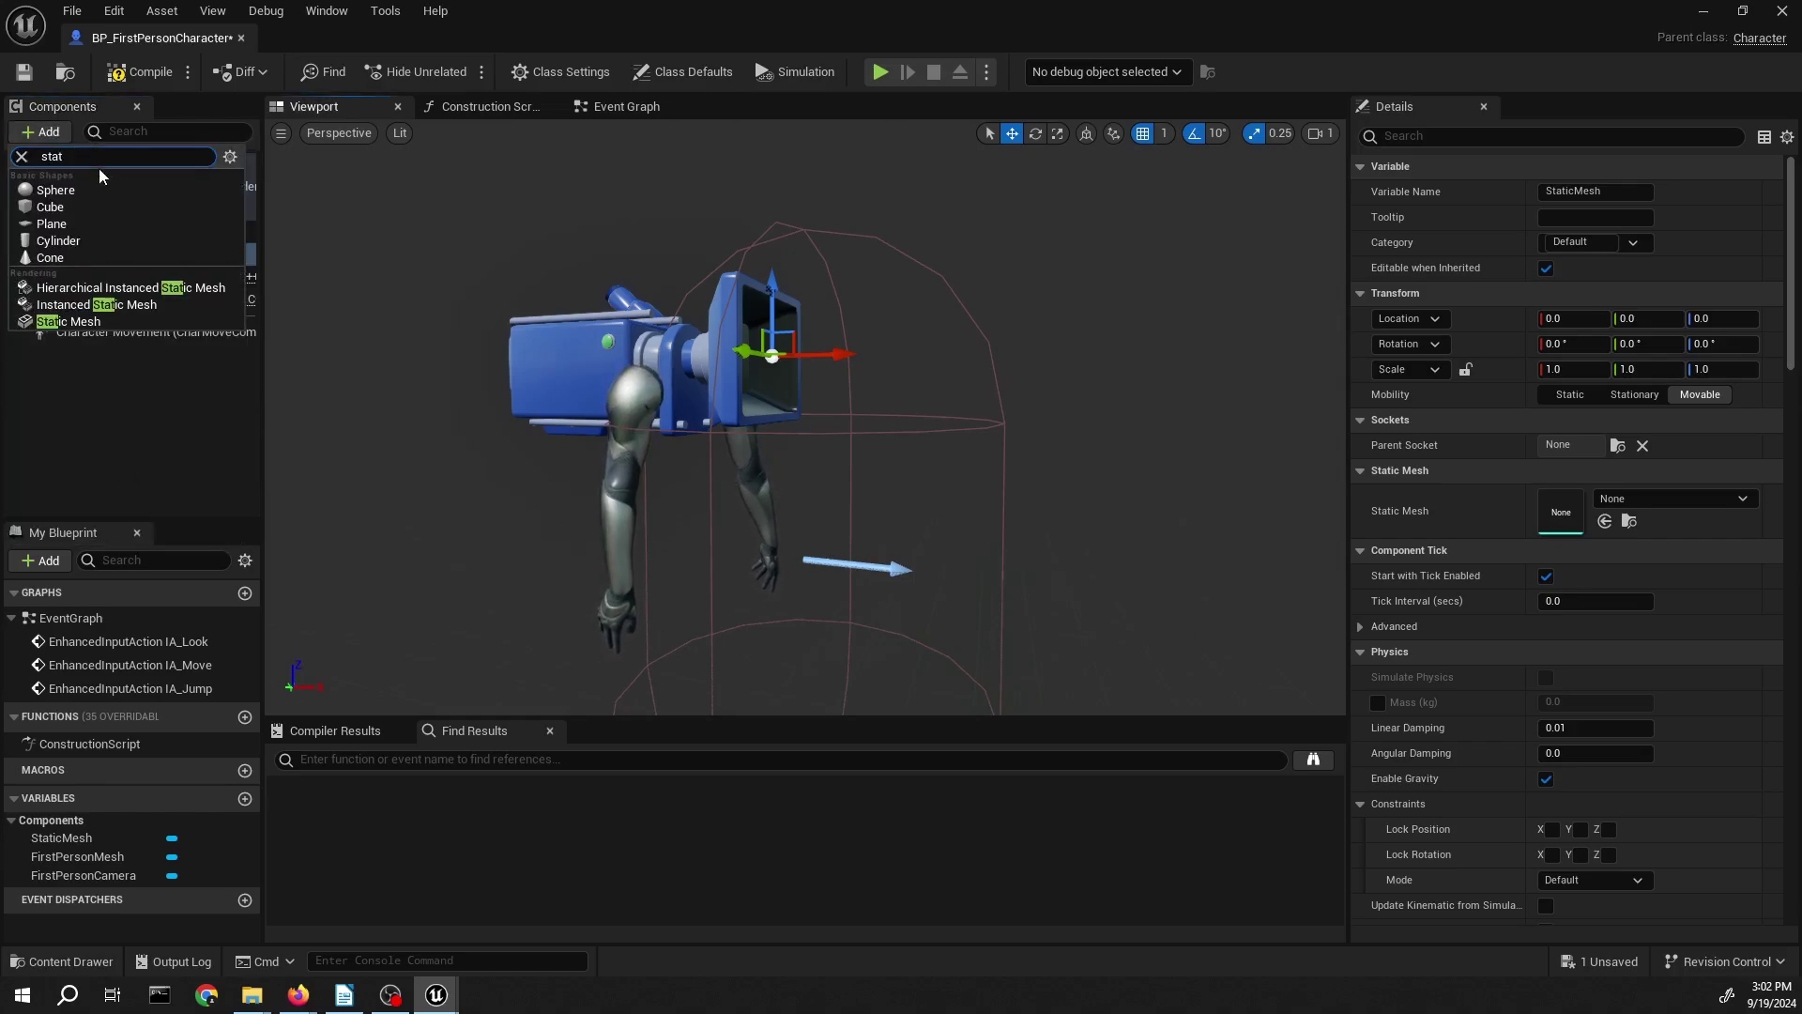
click(72, 322)
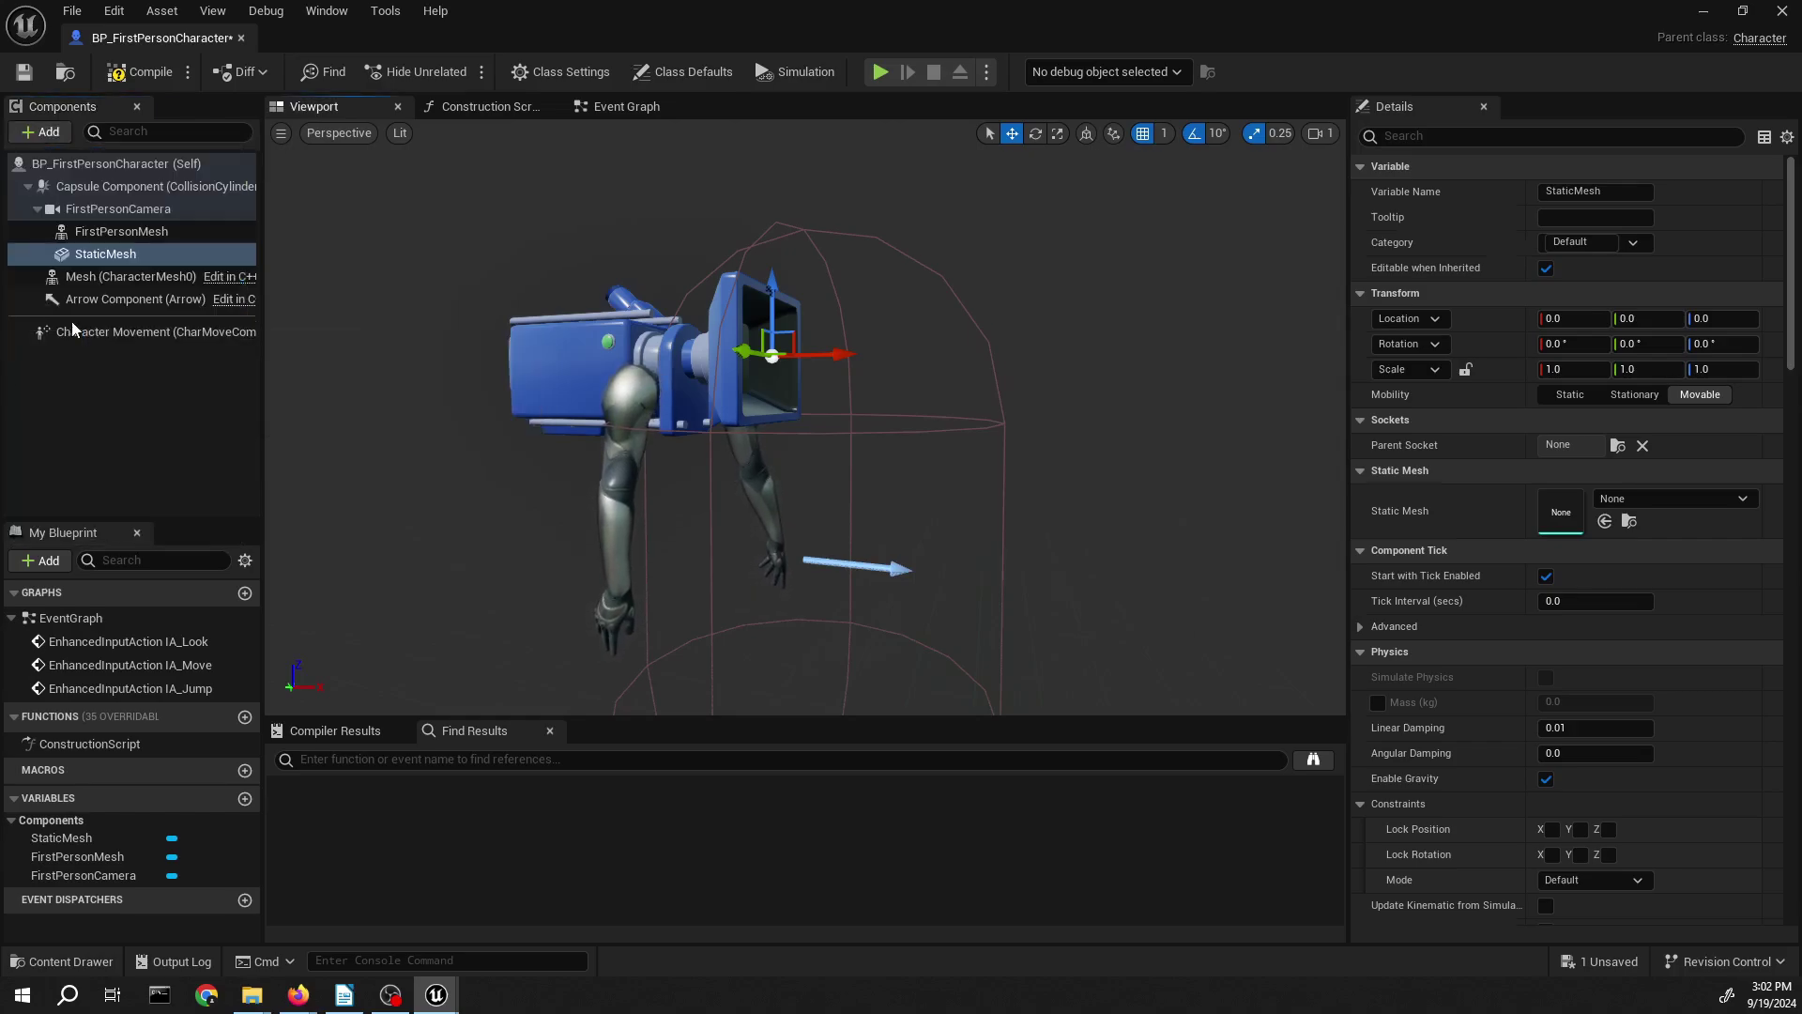
- Rename the parent static mesh component as Sight Mesh
click(106, 253)
key(F2)
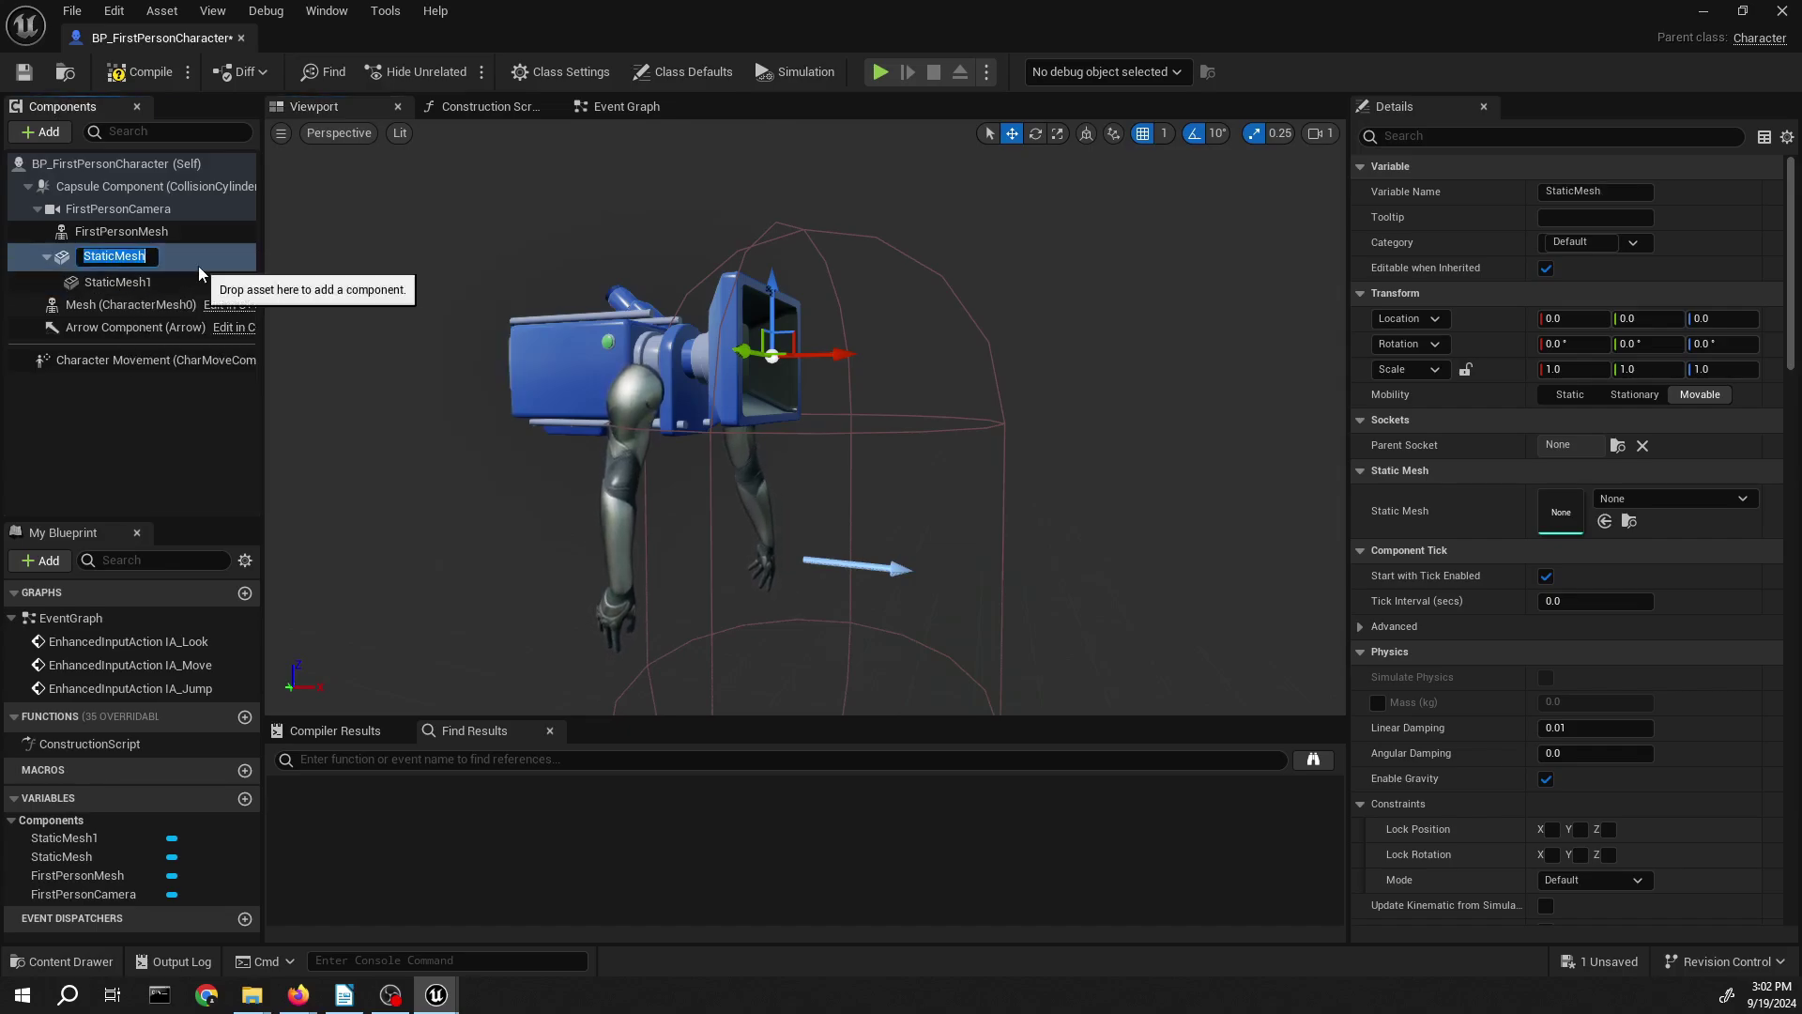
text(Sight Mes)
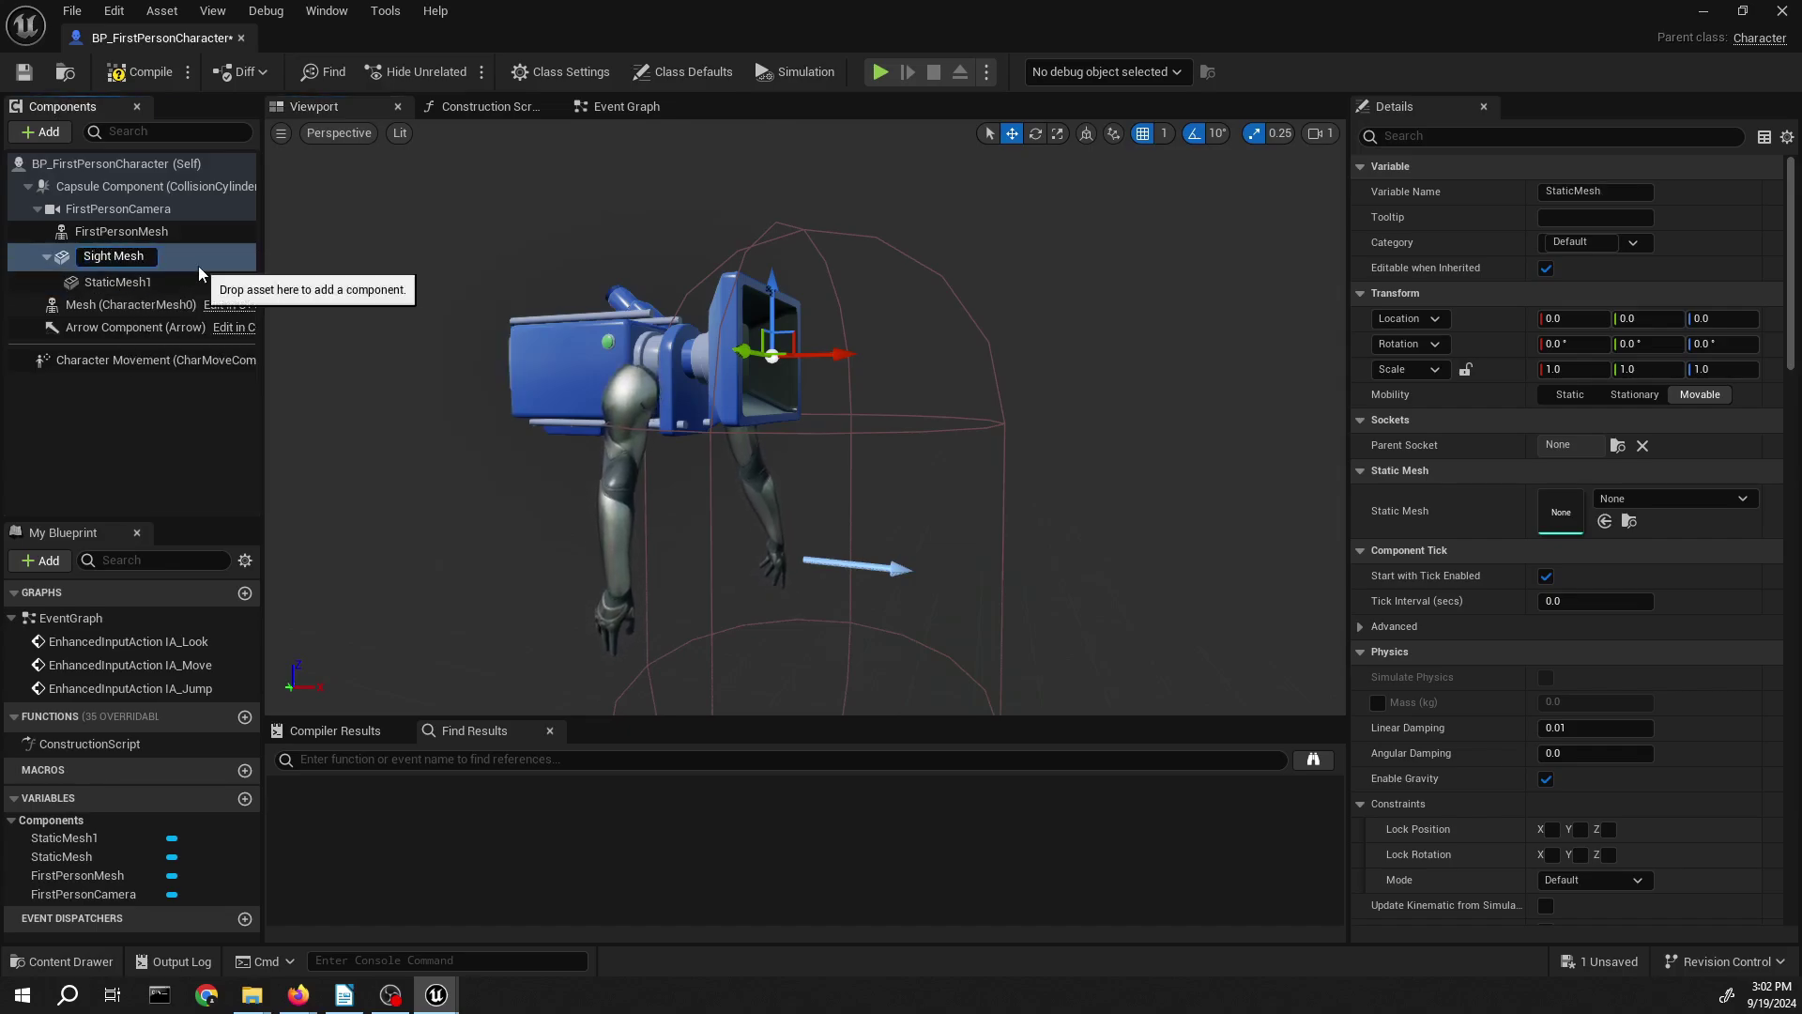
key(Return)
- Rename the child static mesh component as PP Sight Mask Mesh, and compile and save the blueprint
double_click(163, 277)
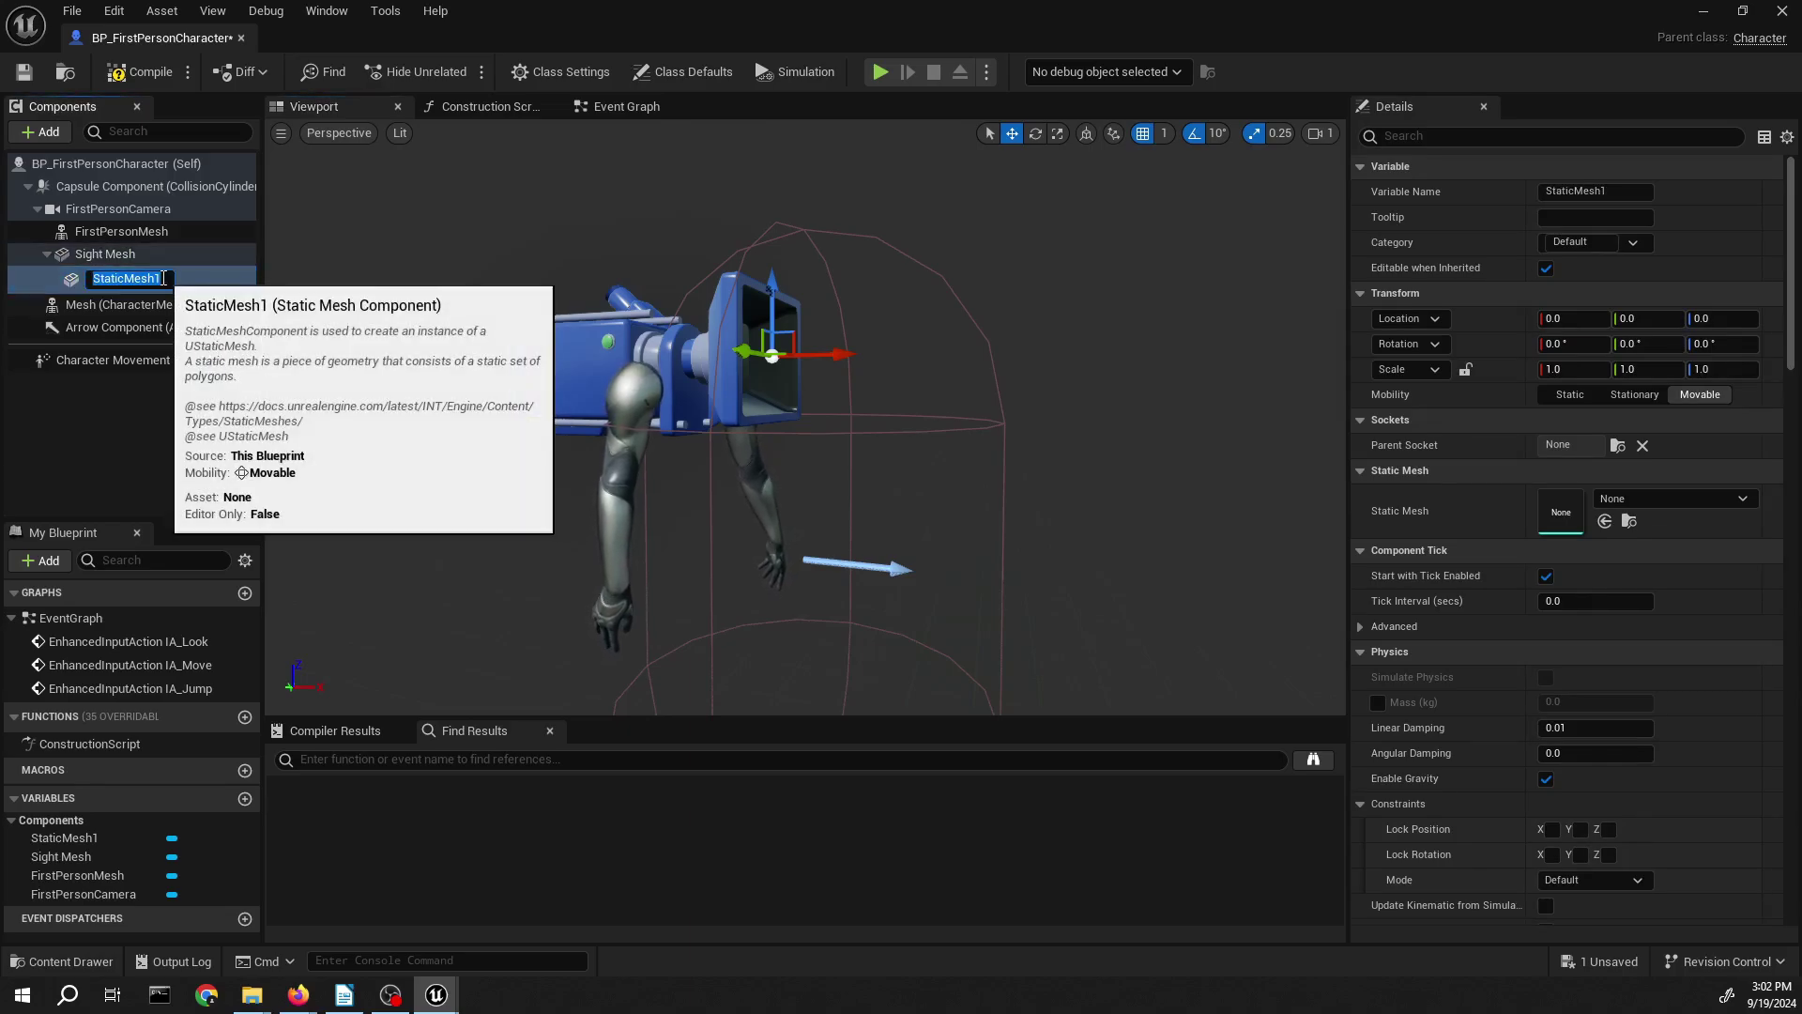
text(PP )
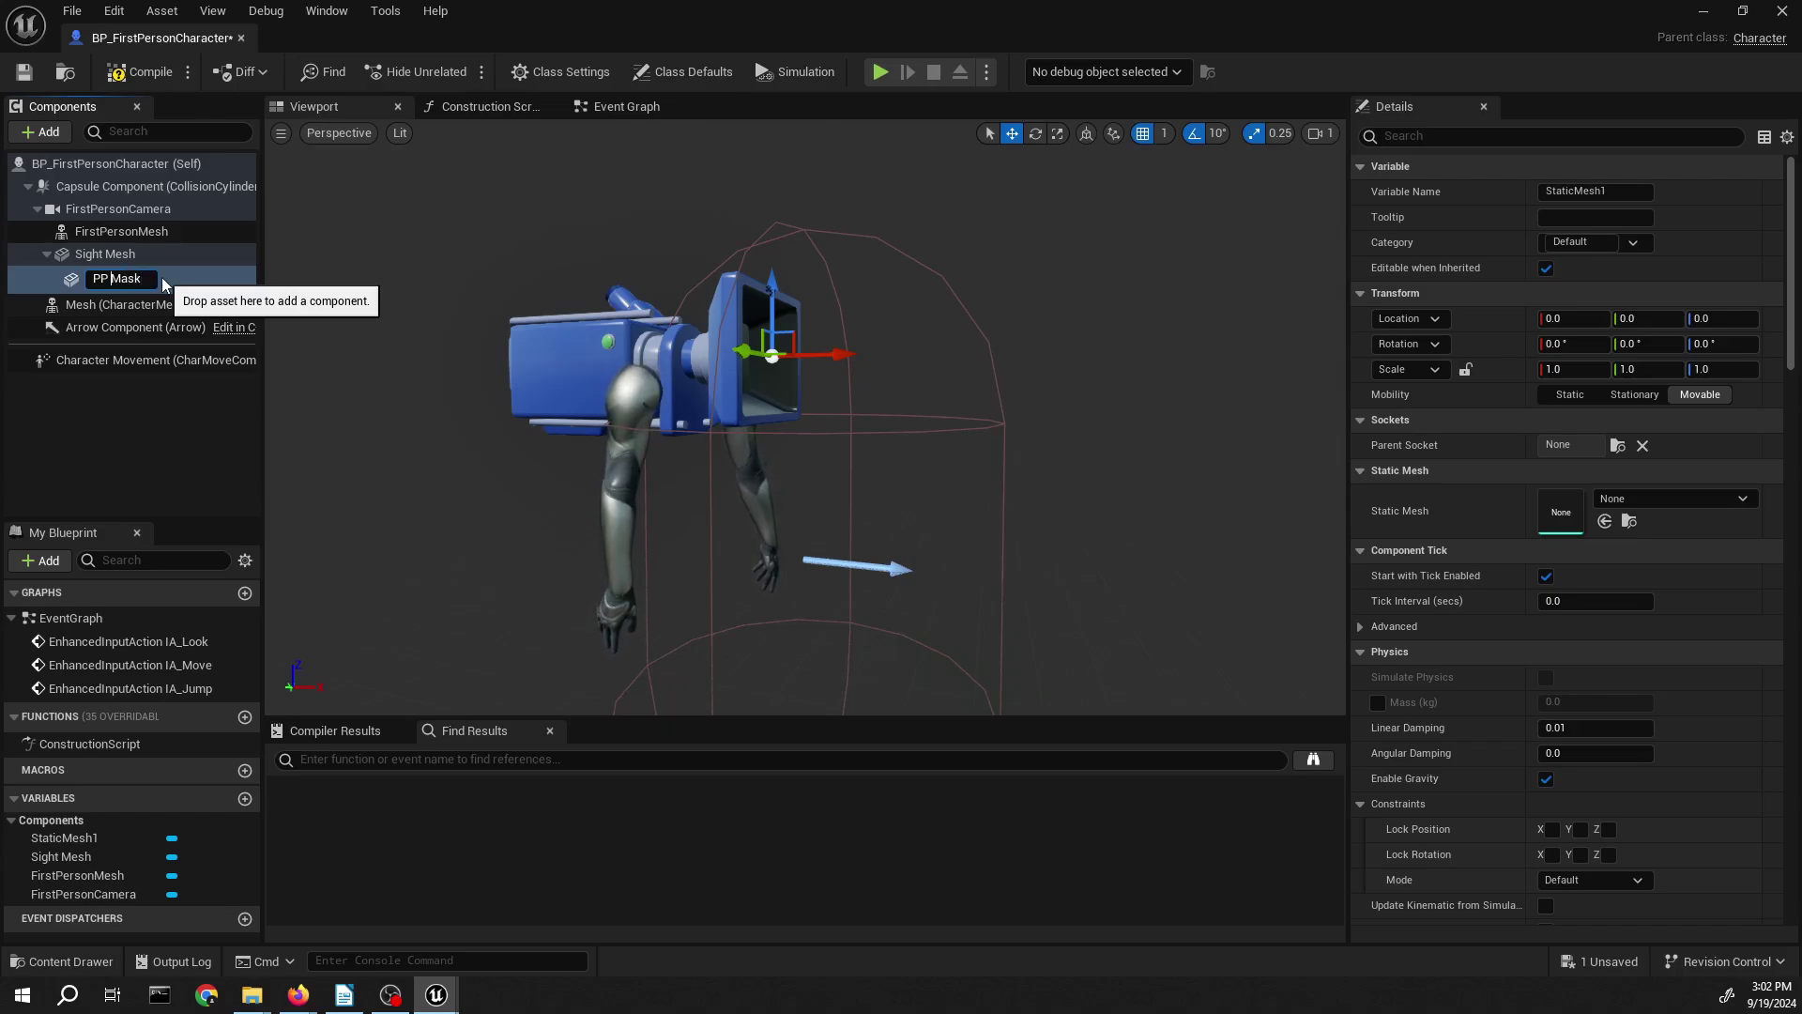
text(Sight)
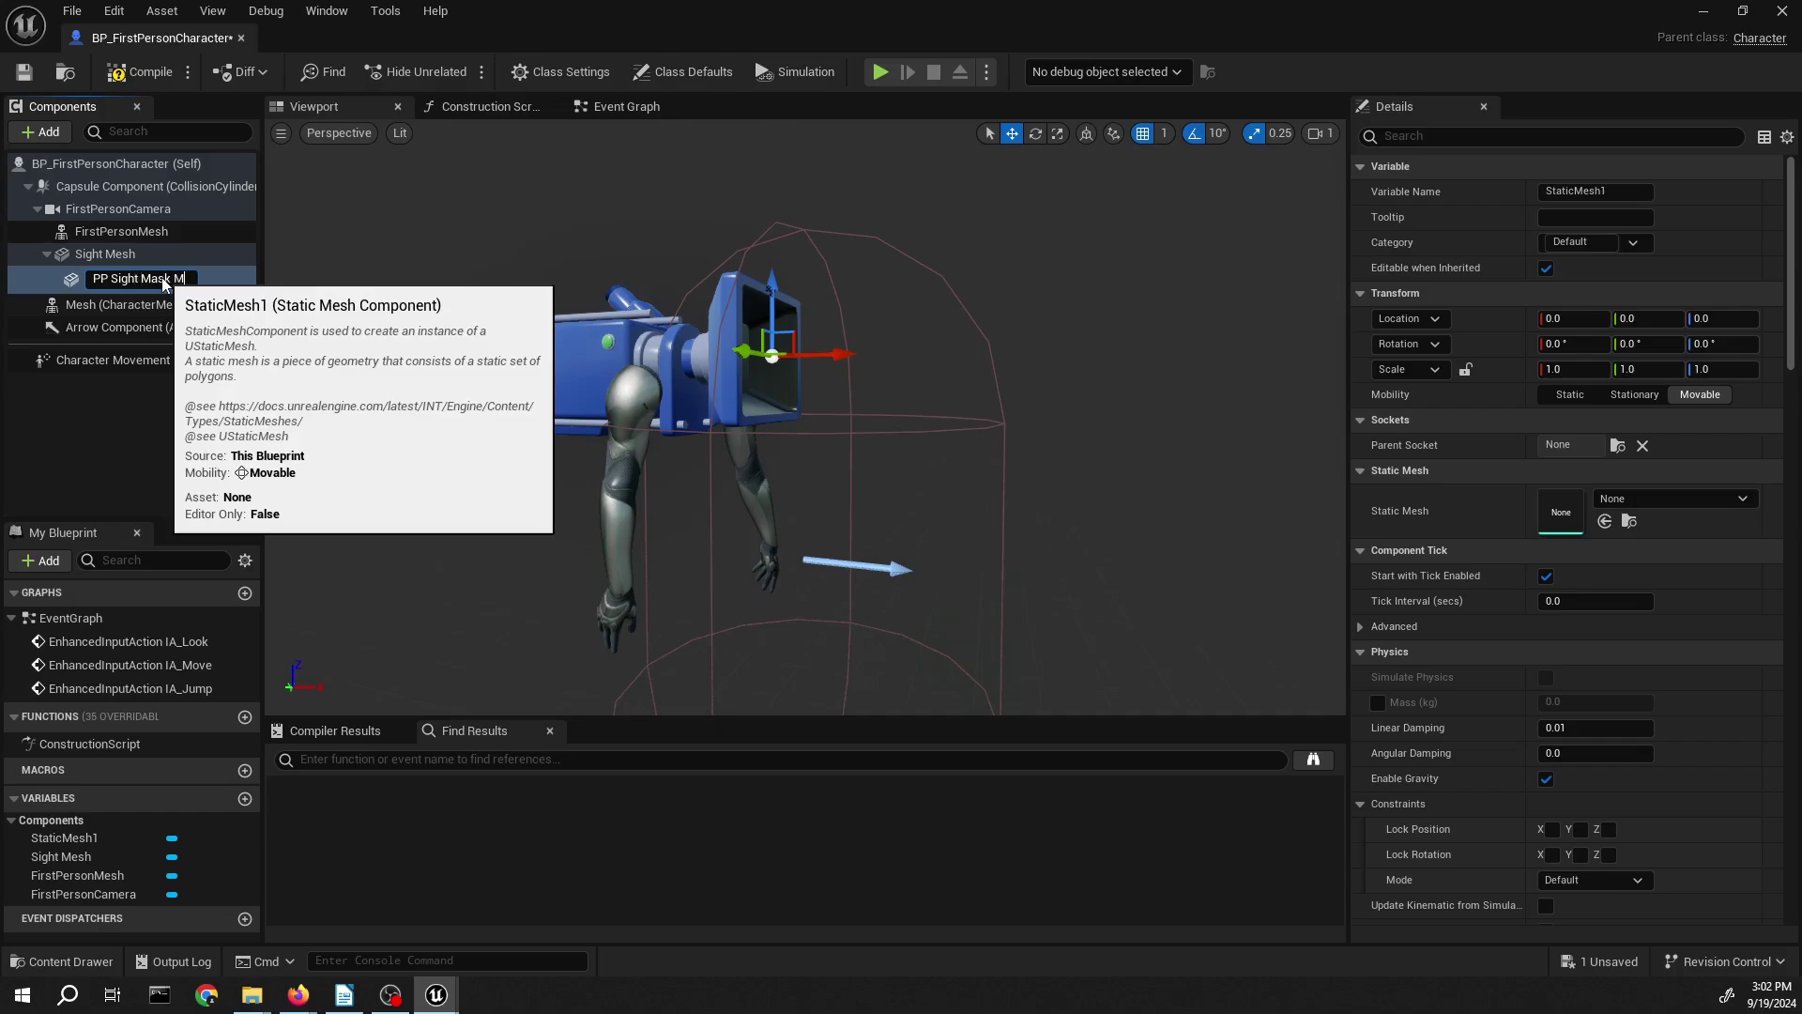
key(Return)
click(105, 253)
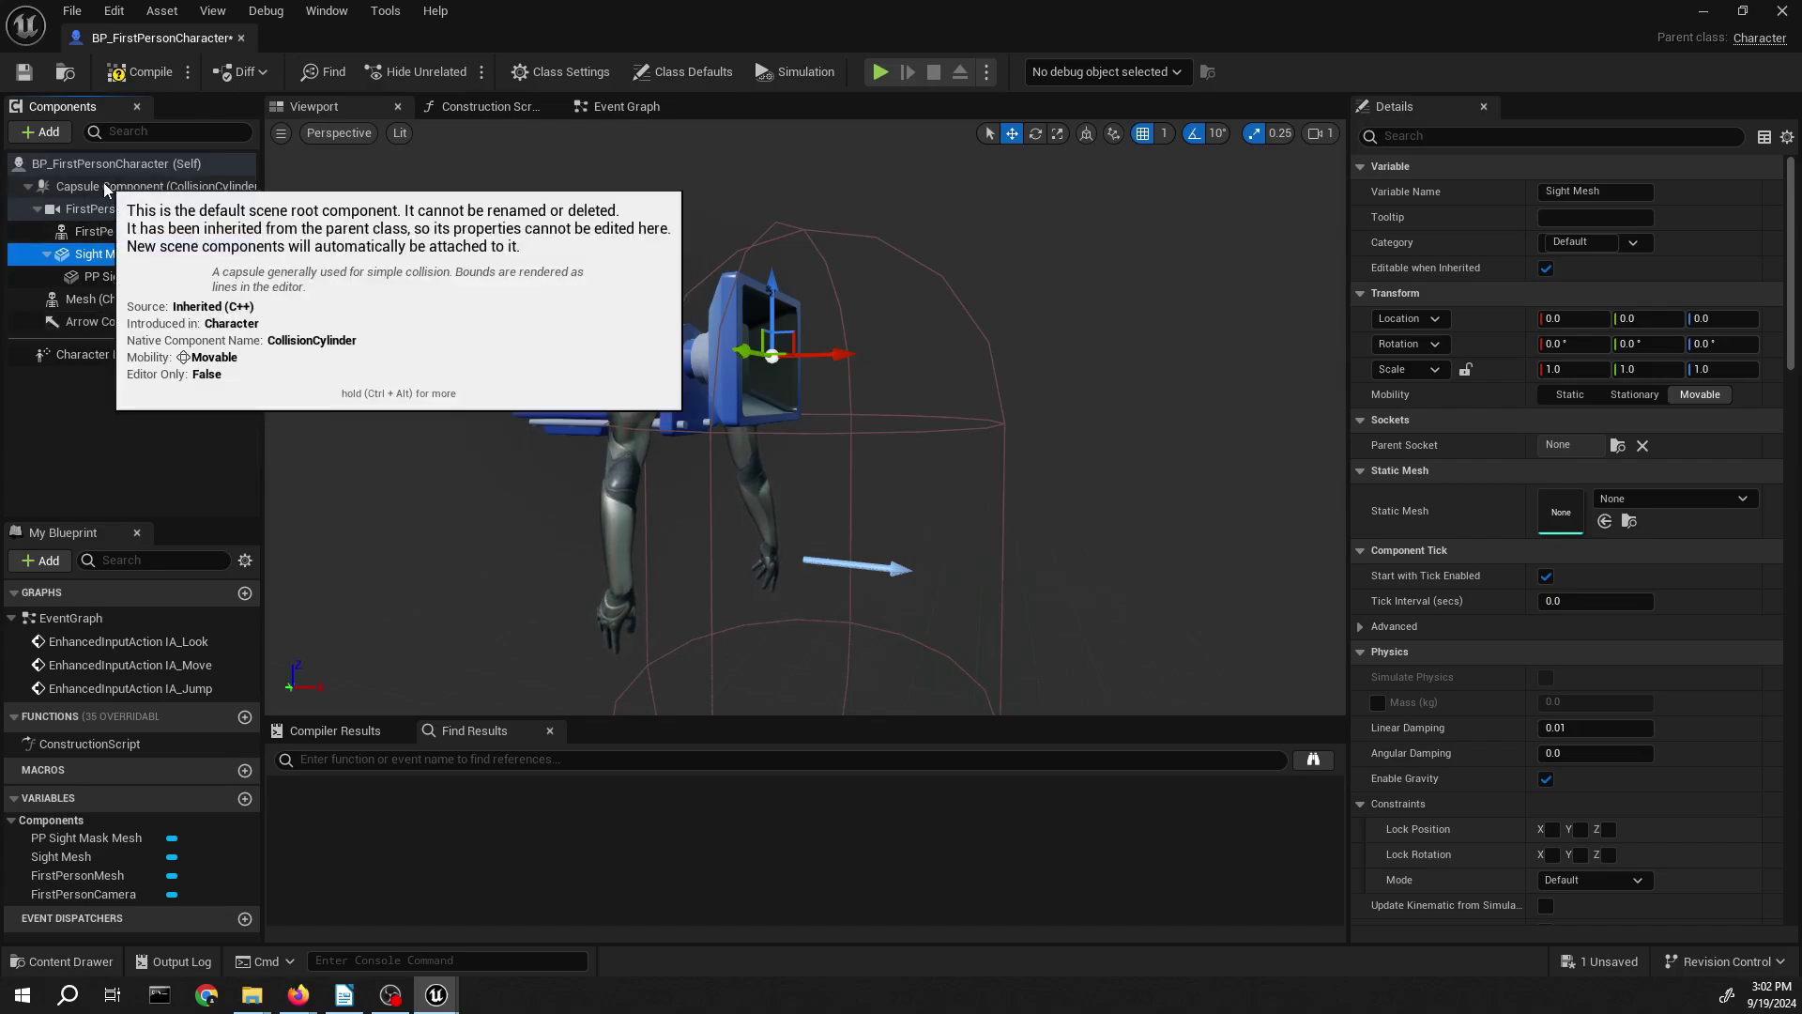
click(131, 75)
- Assign the SM_attach_ACOG_Scope static mesh to the Sight Mesh component
click(82, 238)
click(95, 256)
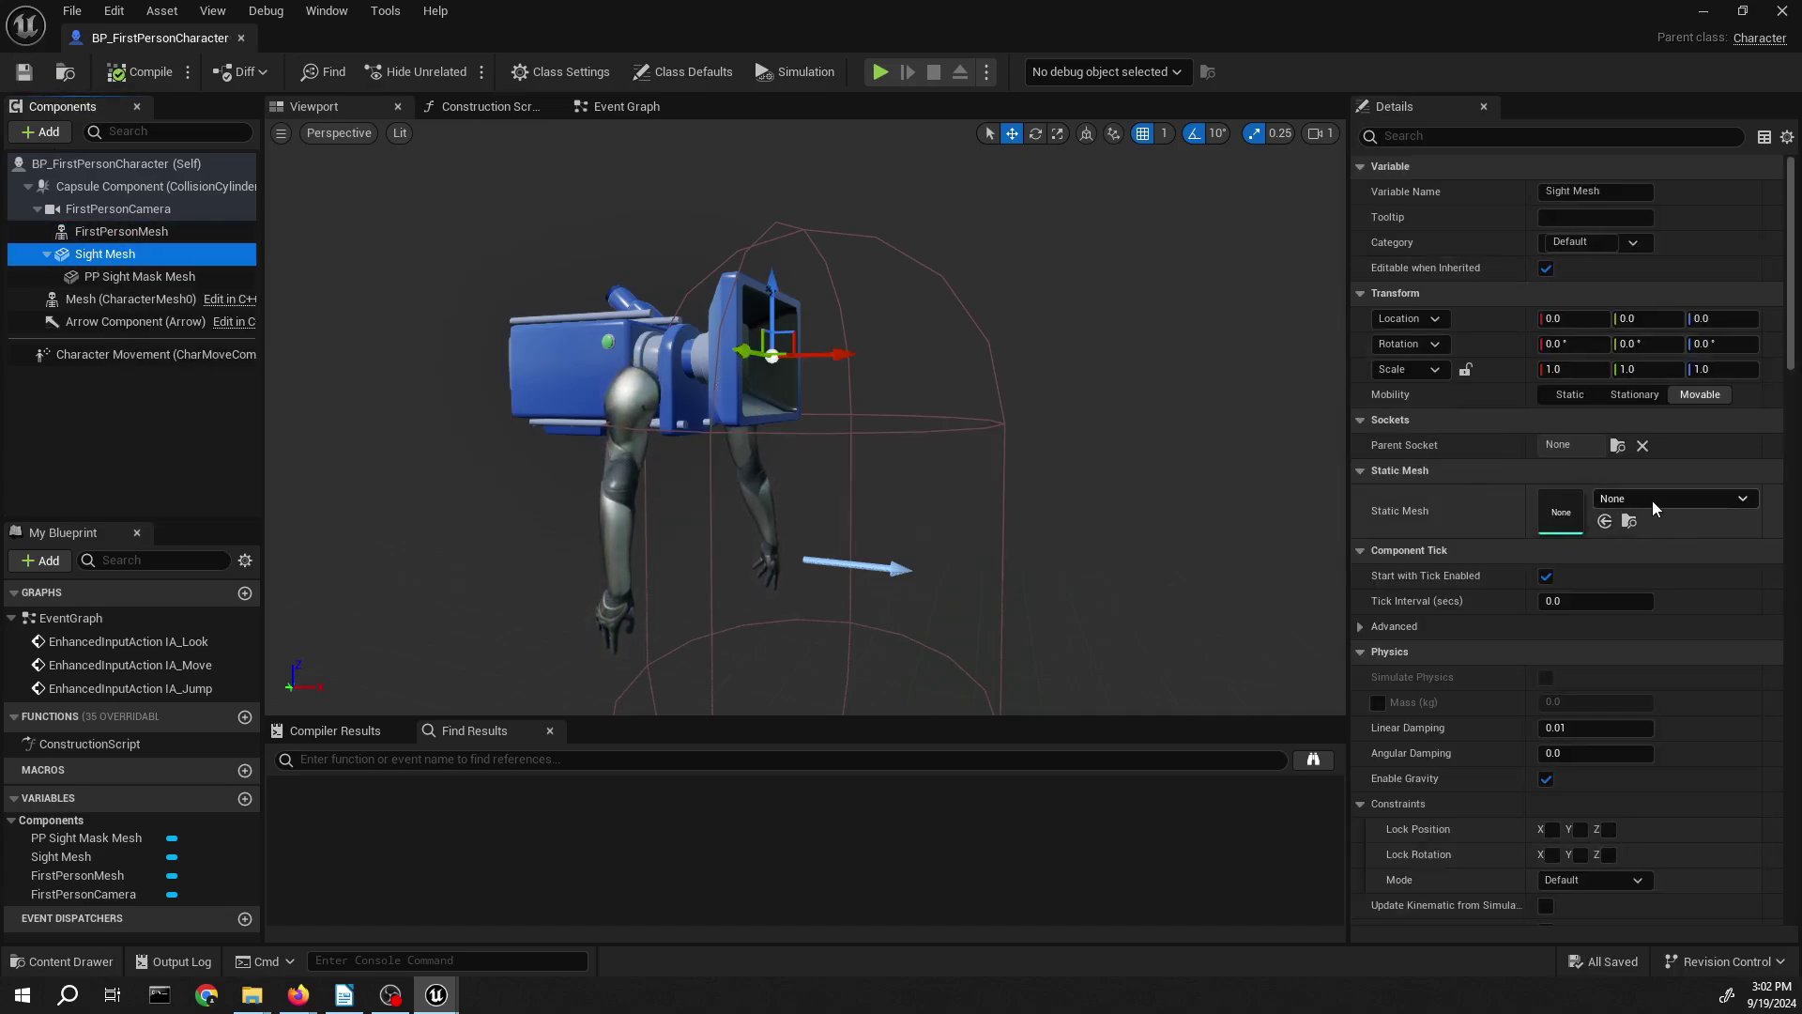
click(1690, 499)
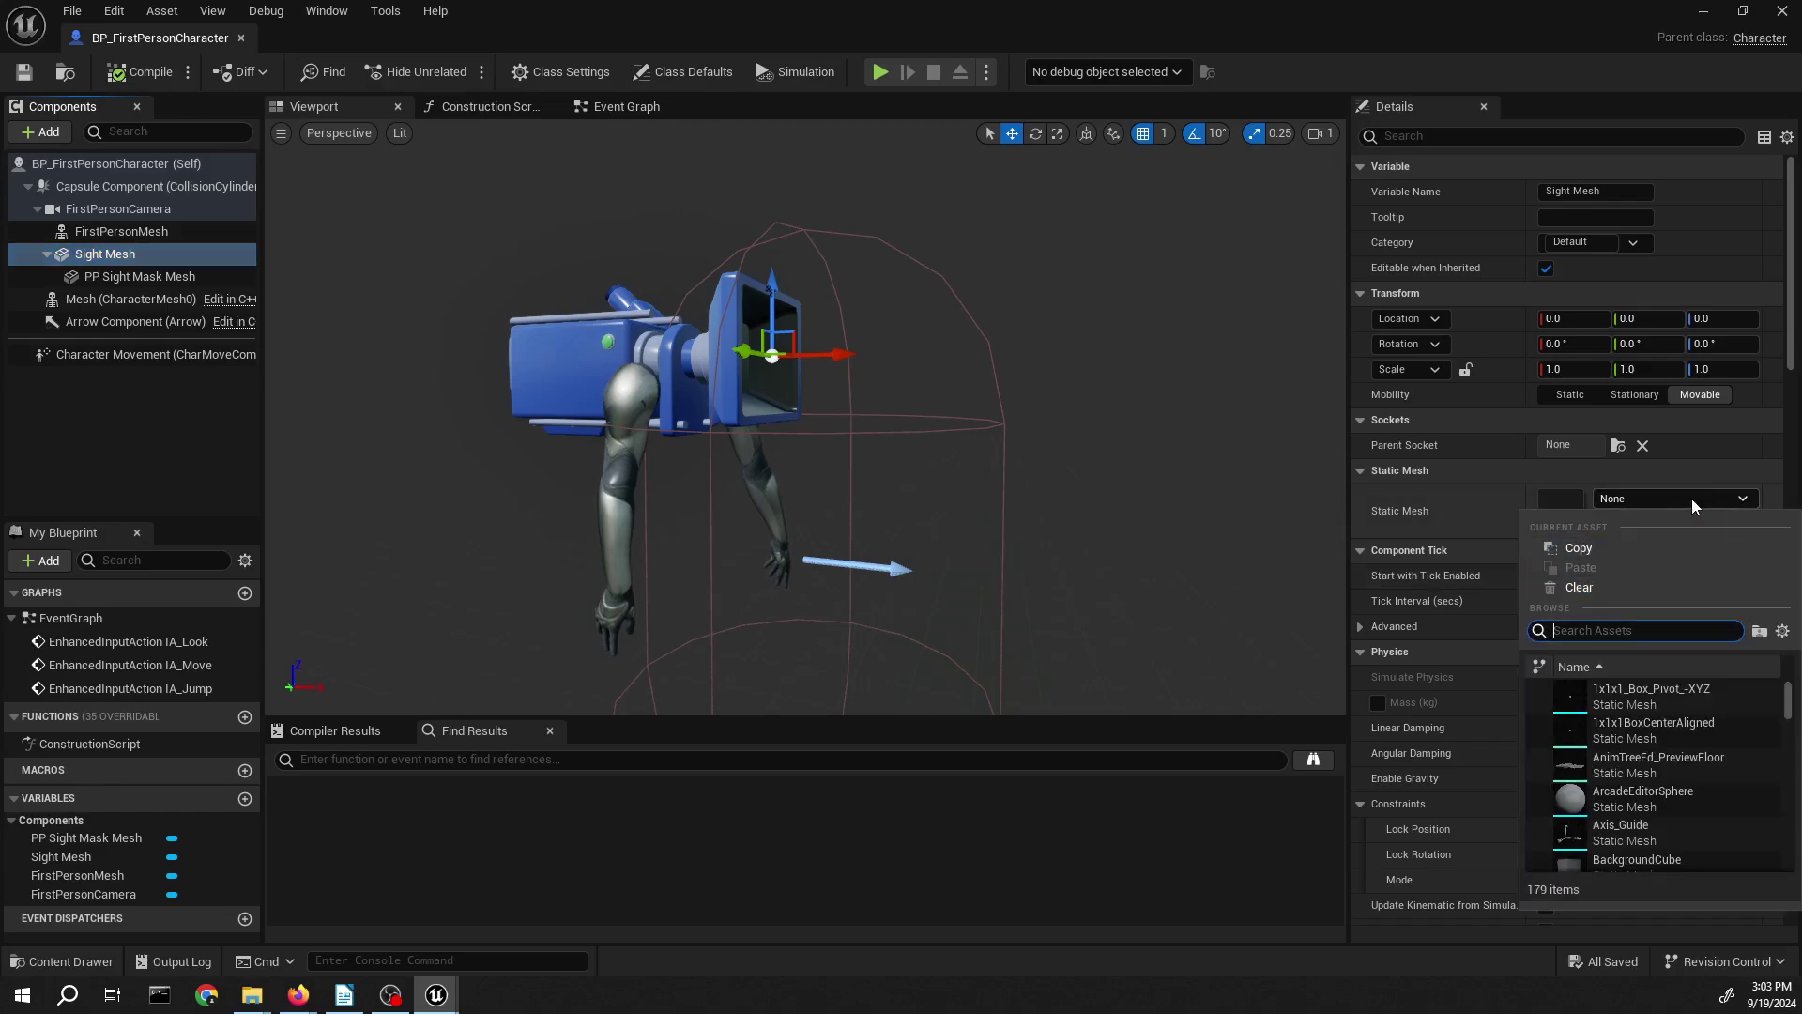
text(Scope)
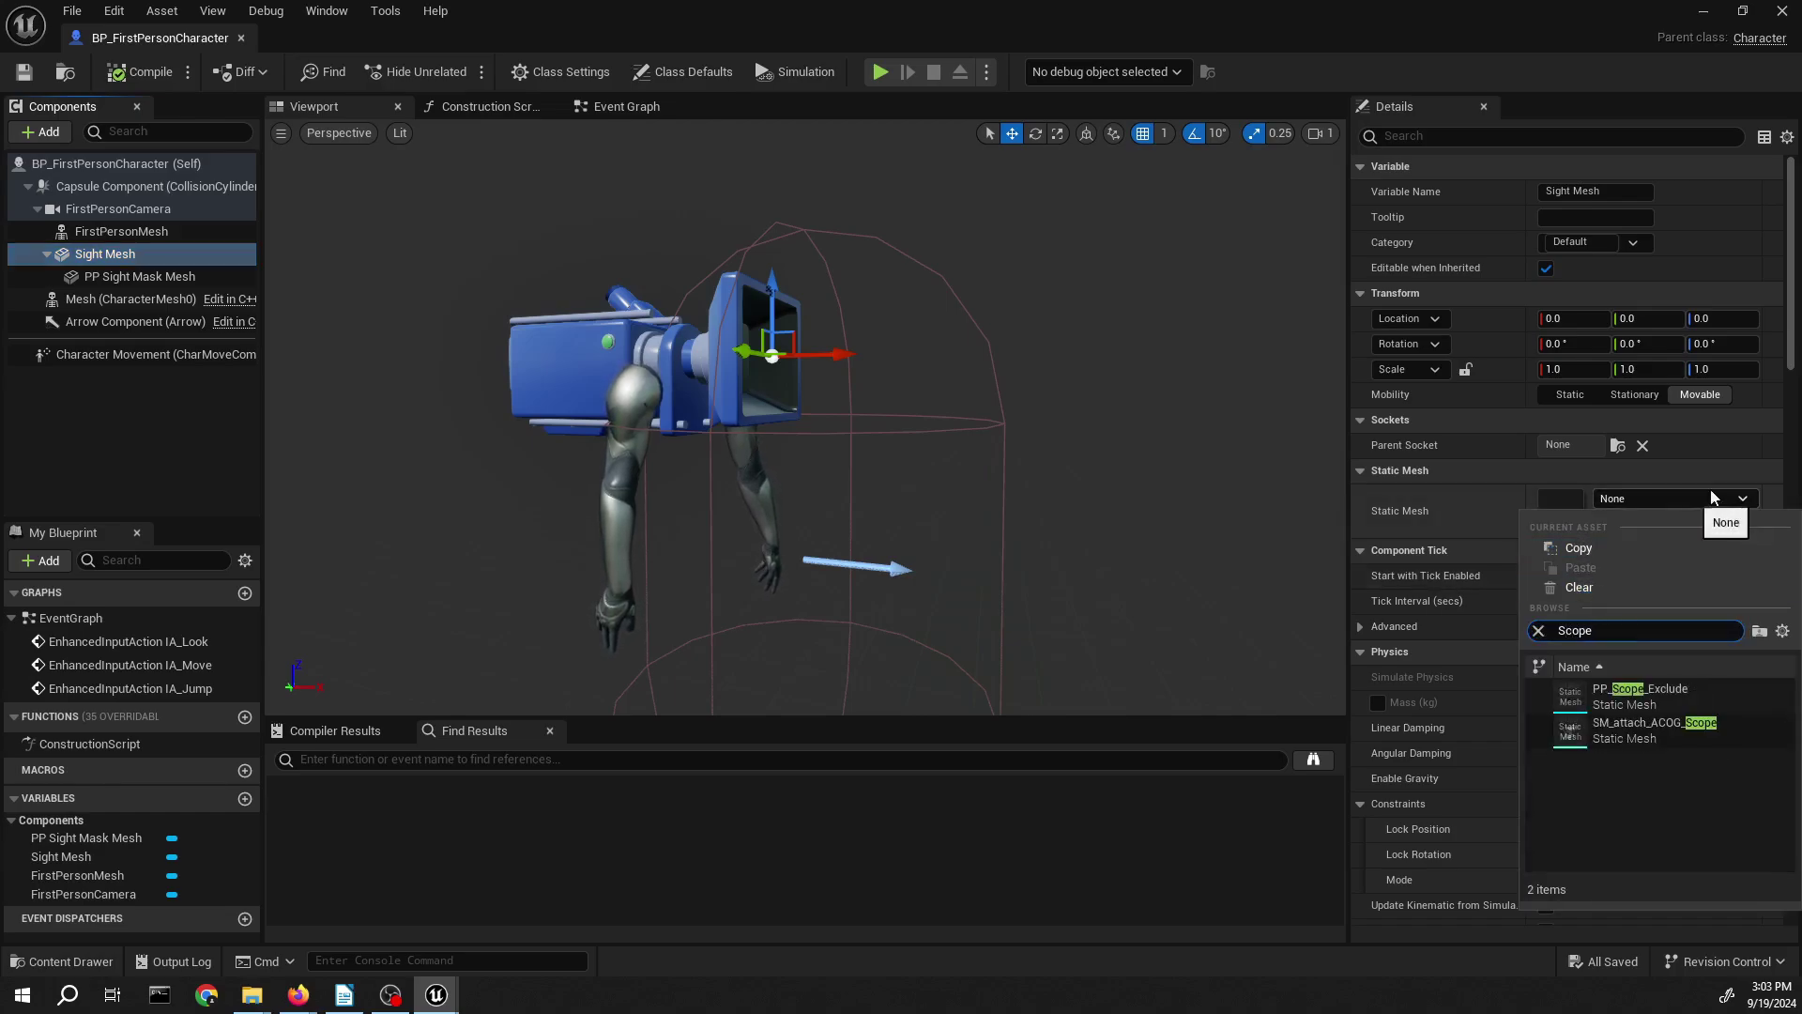
click(1654, 729)
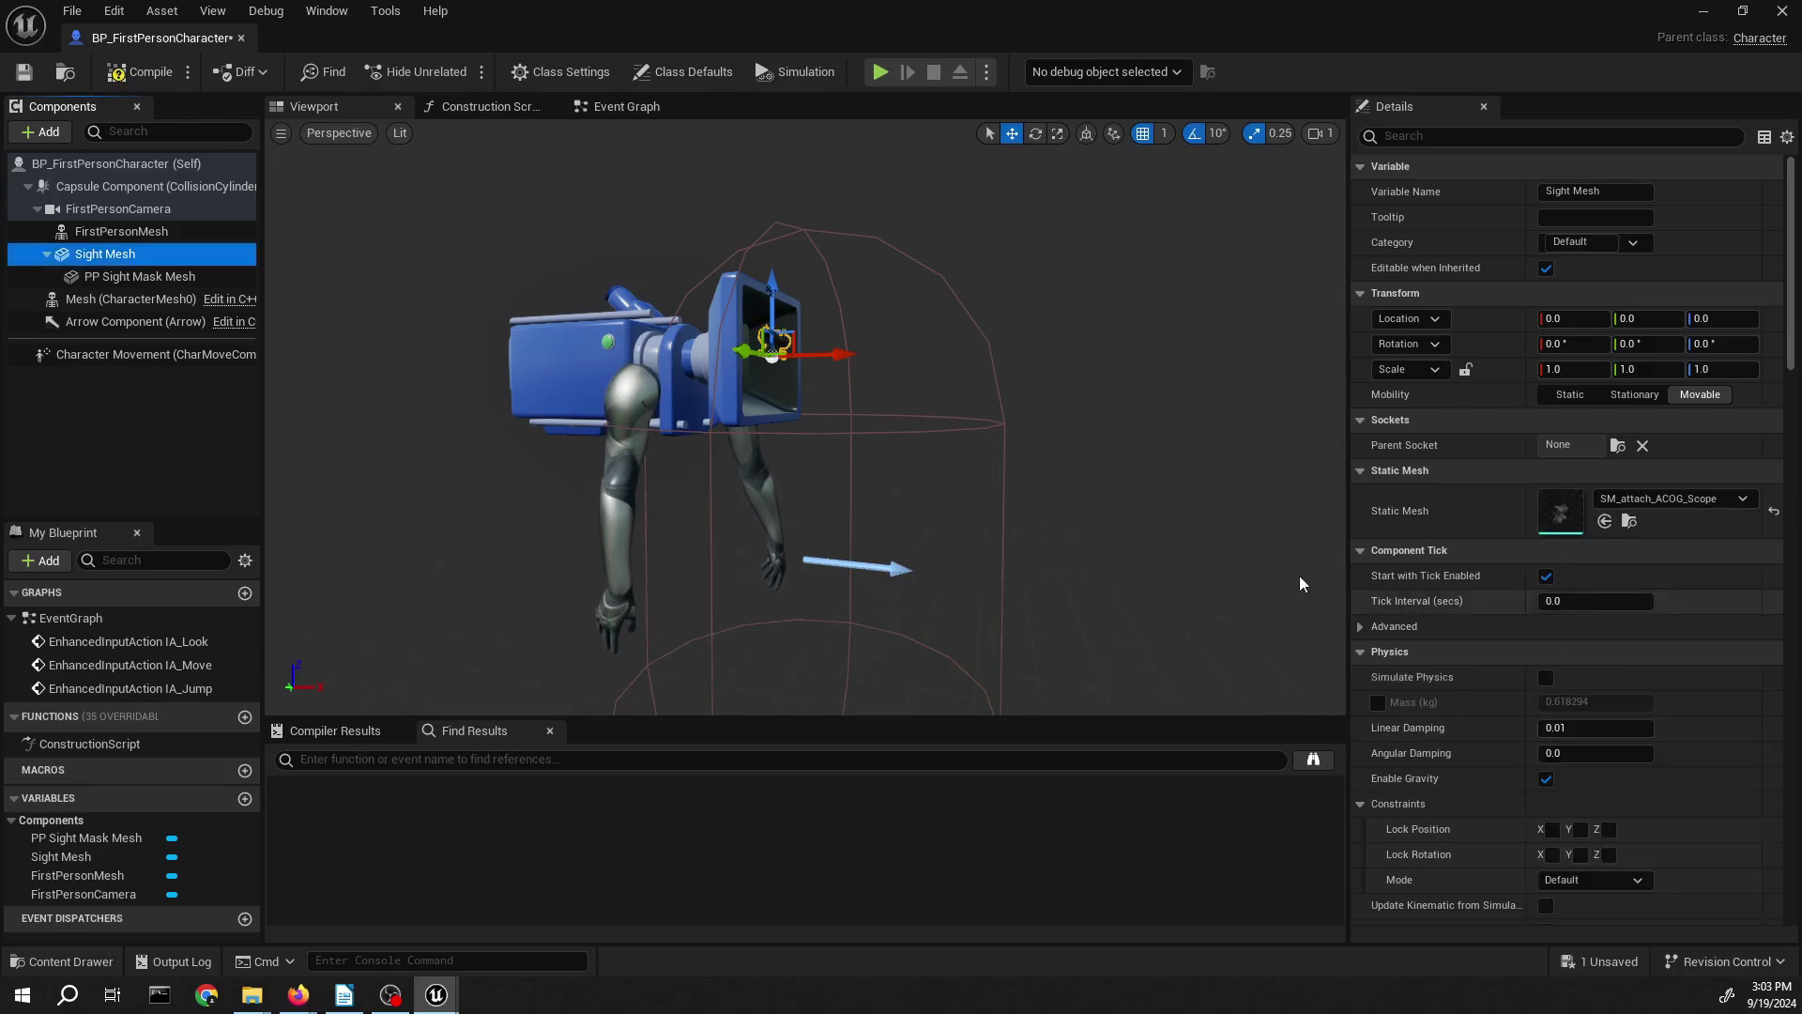
- Assign PP_Scope_Exclude to the PP Sight Mask Mesh component and set its parent socket to sight_pp_socket
click(139, 276)
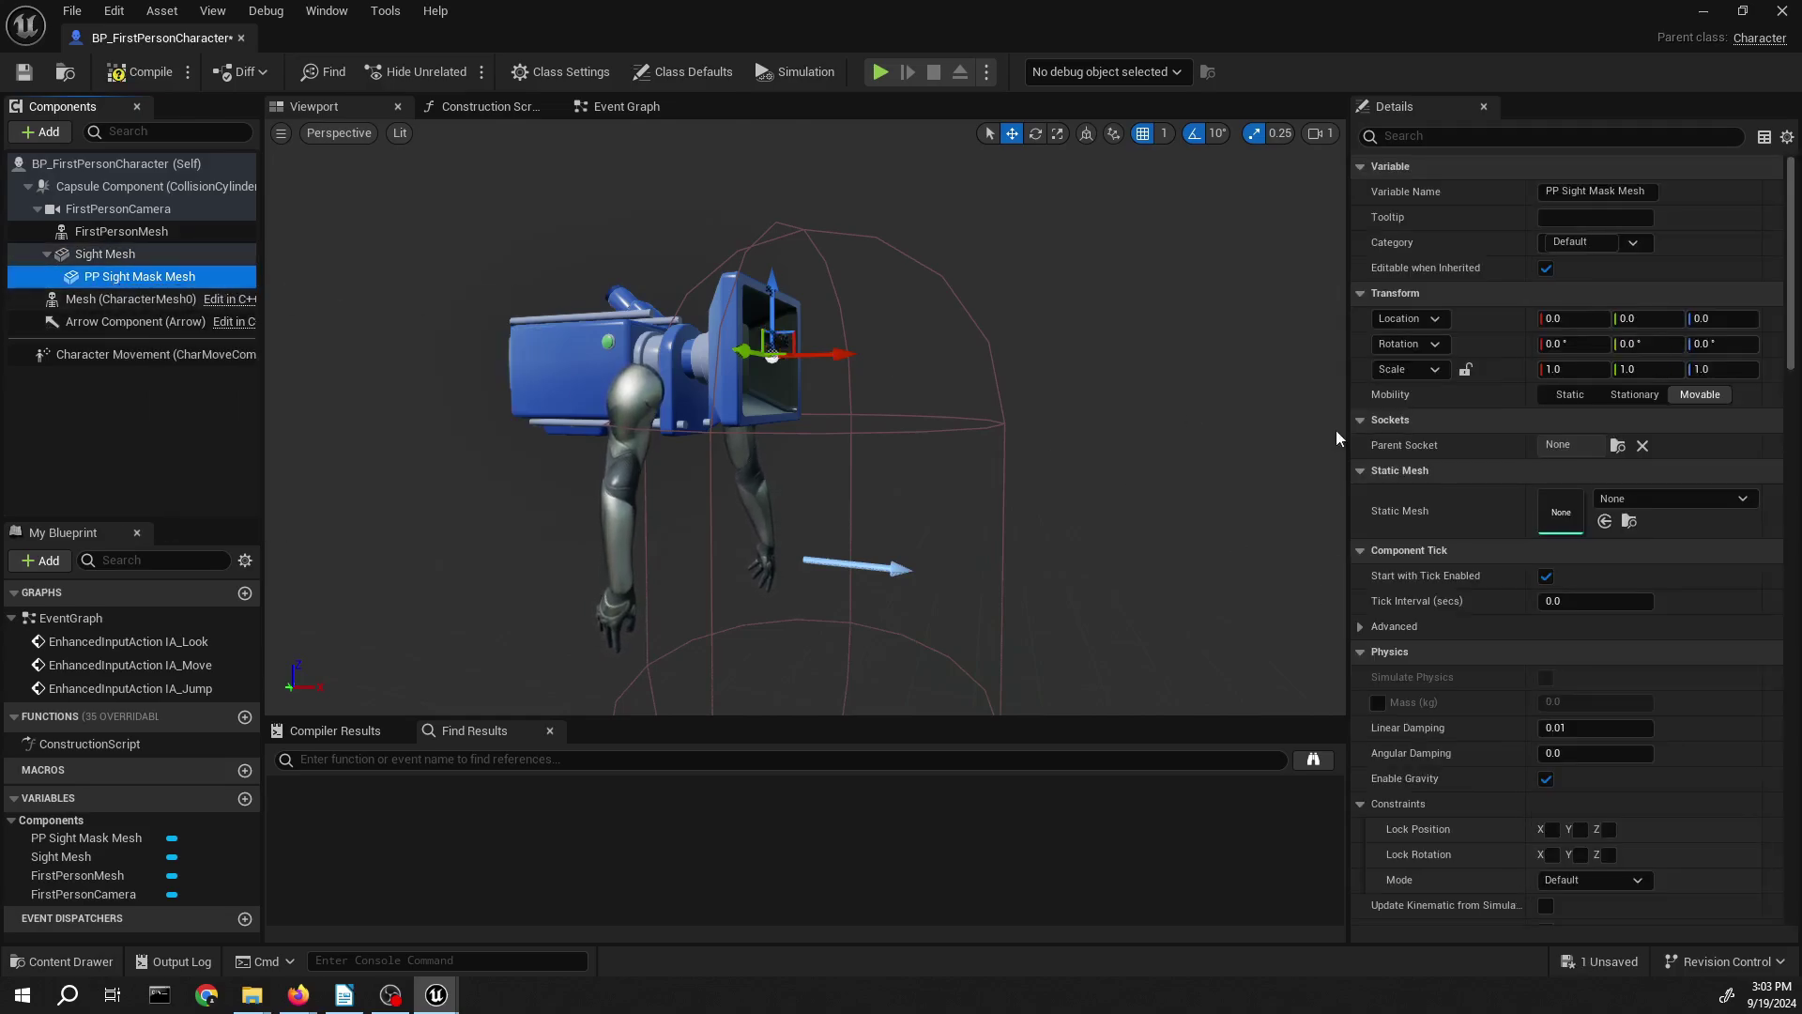
click(1624, 497)
text(e_Exclud)
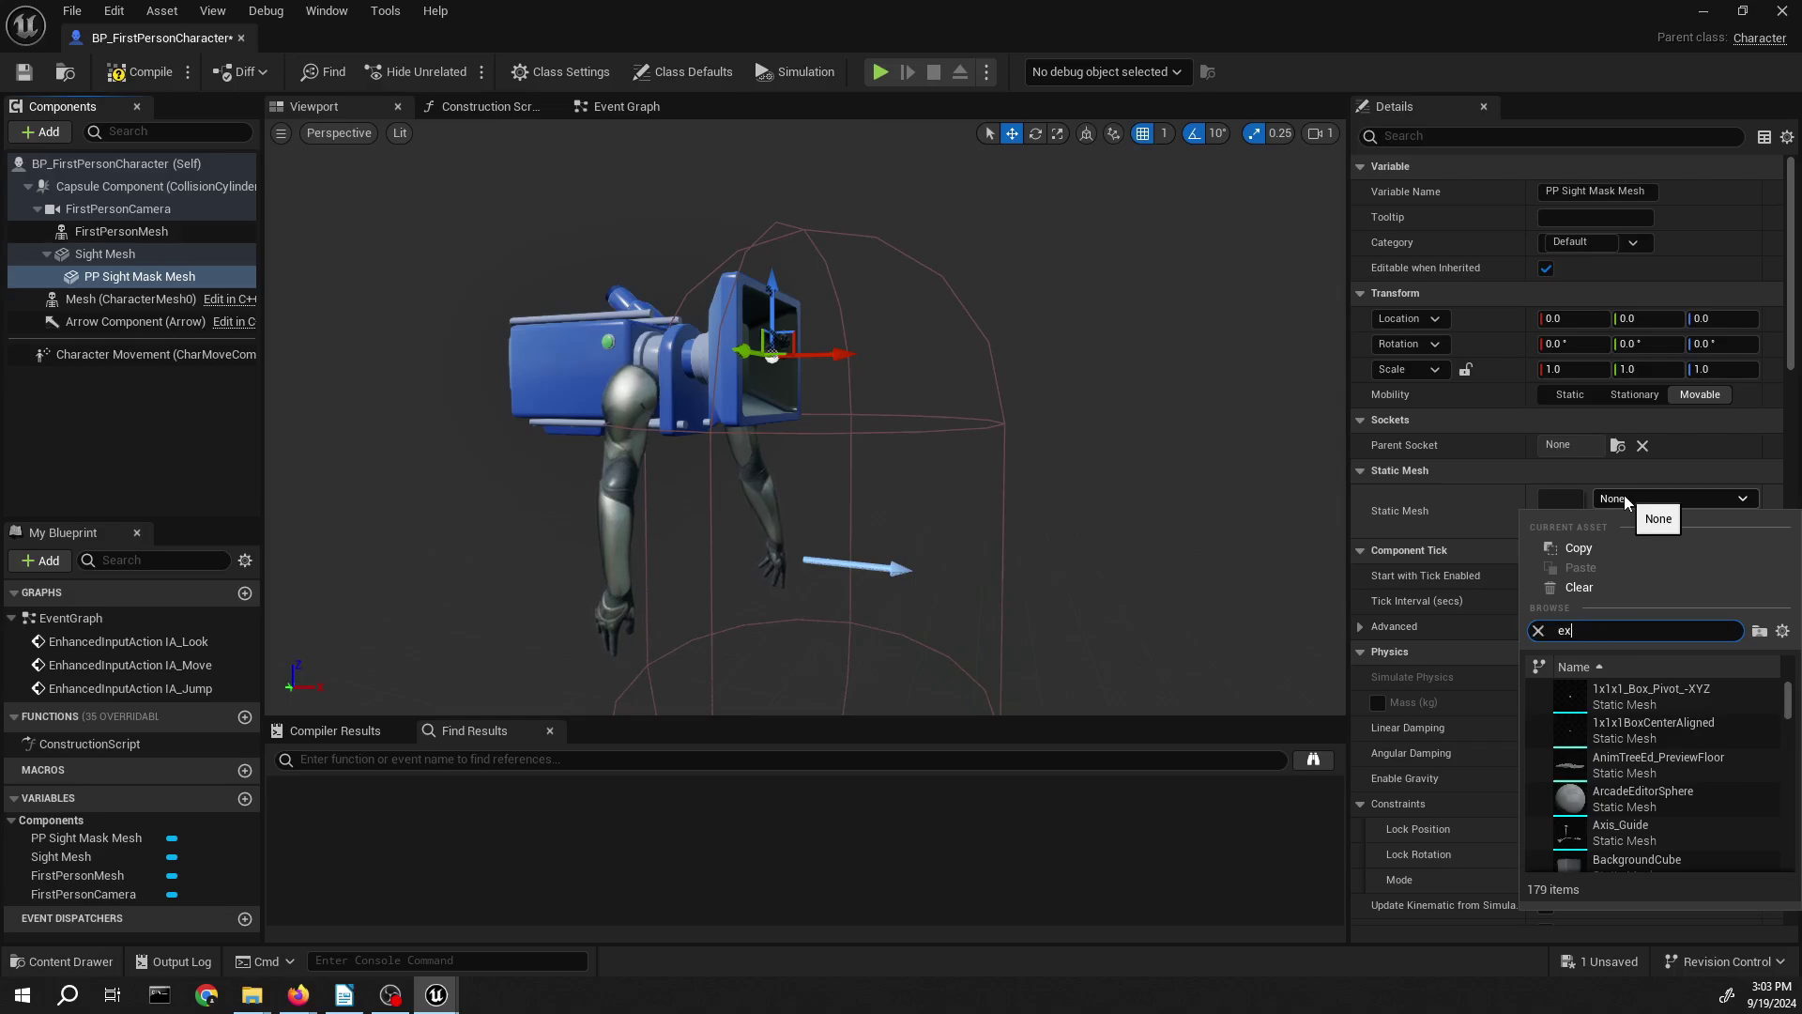
text(e)
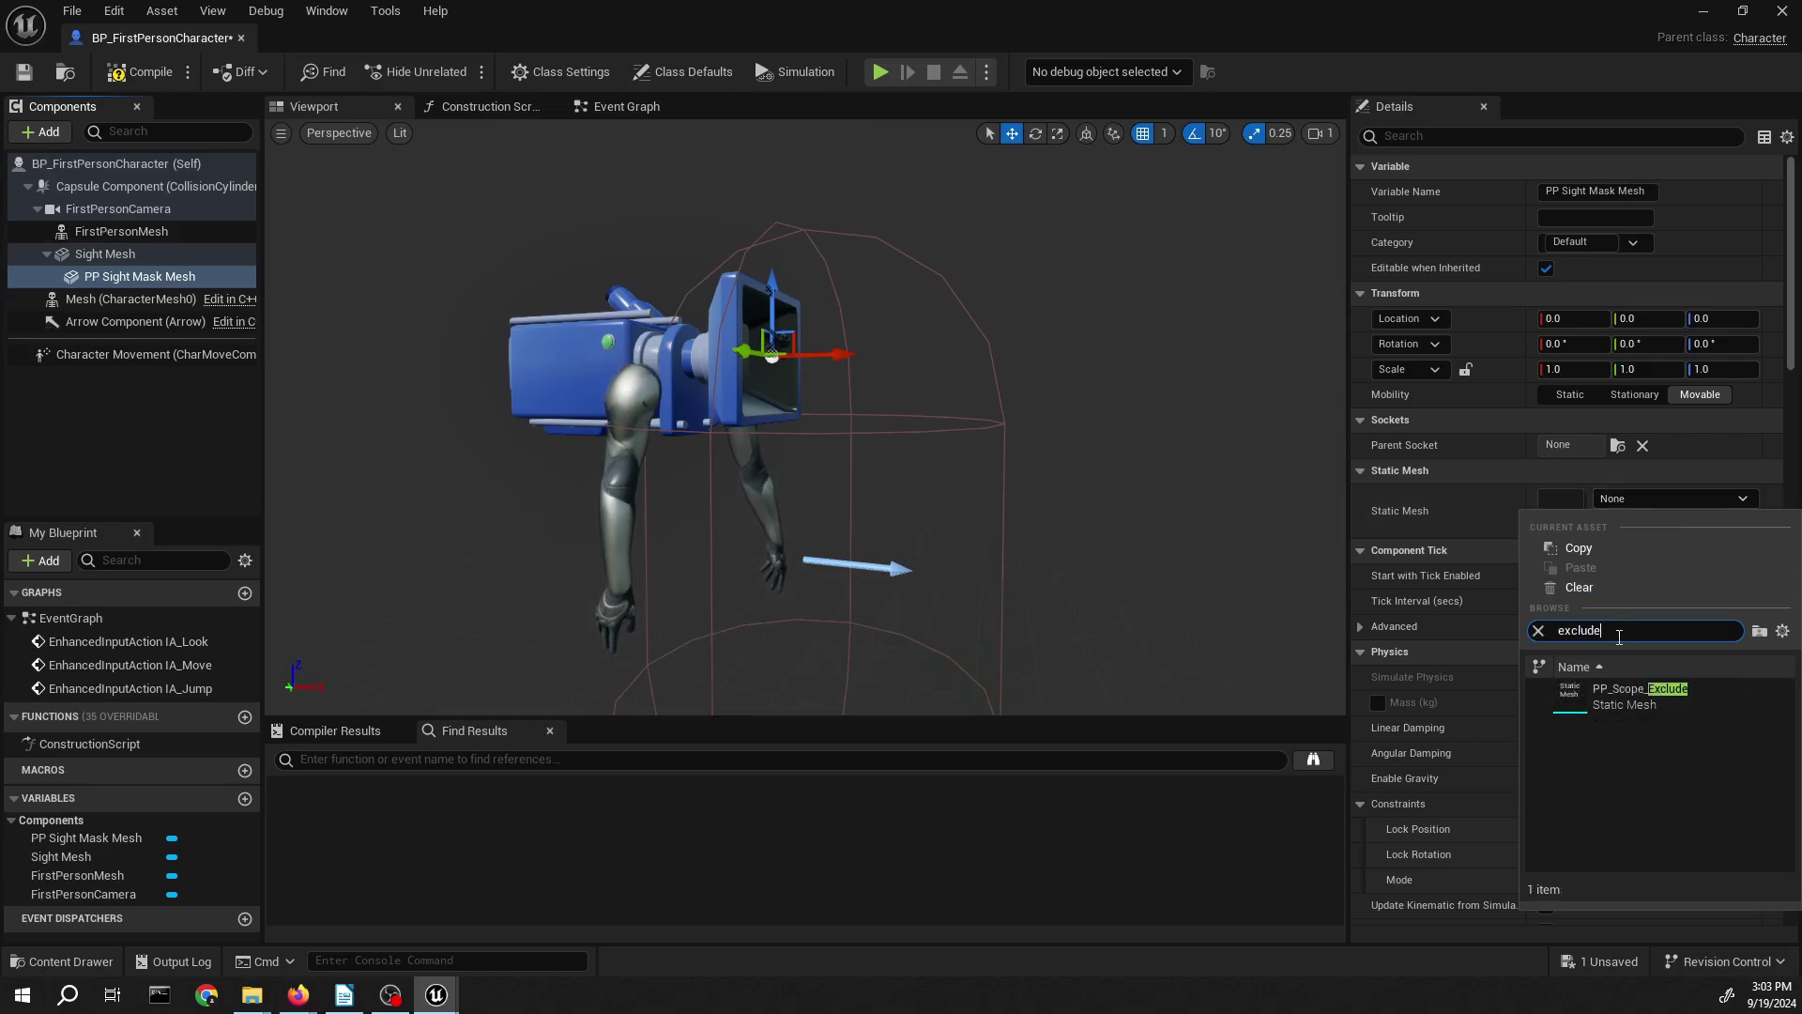
click(1626, 686)
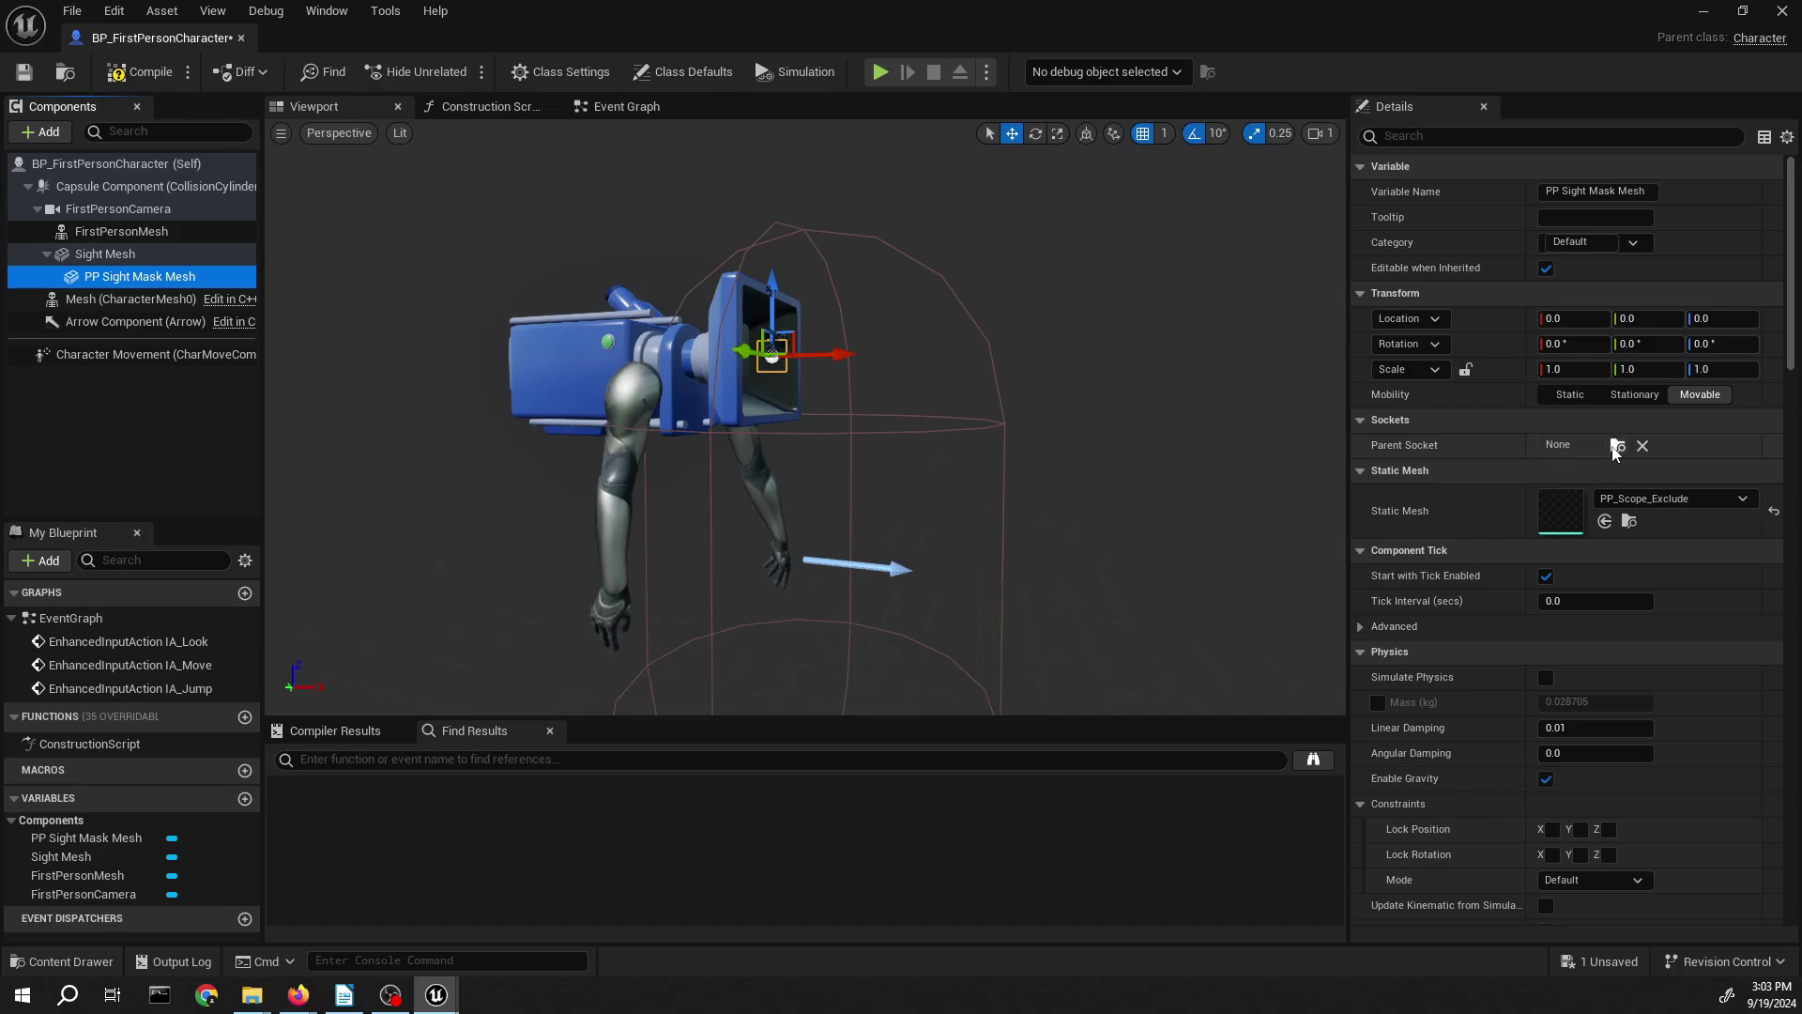
click(1617, 445)
click(1604, 518)
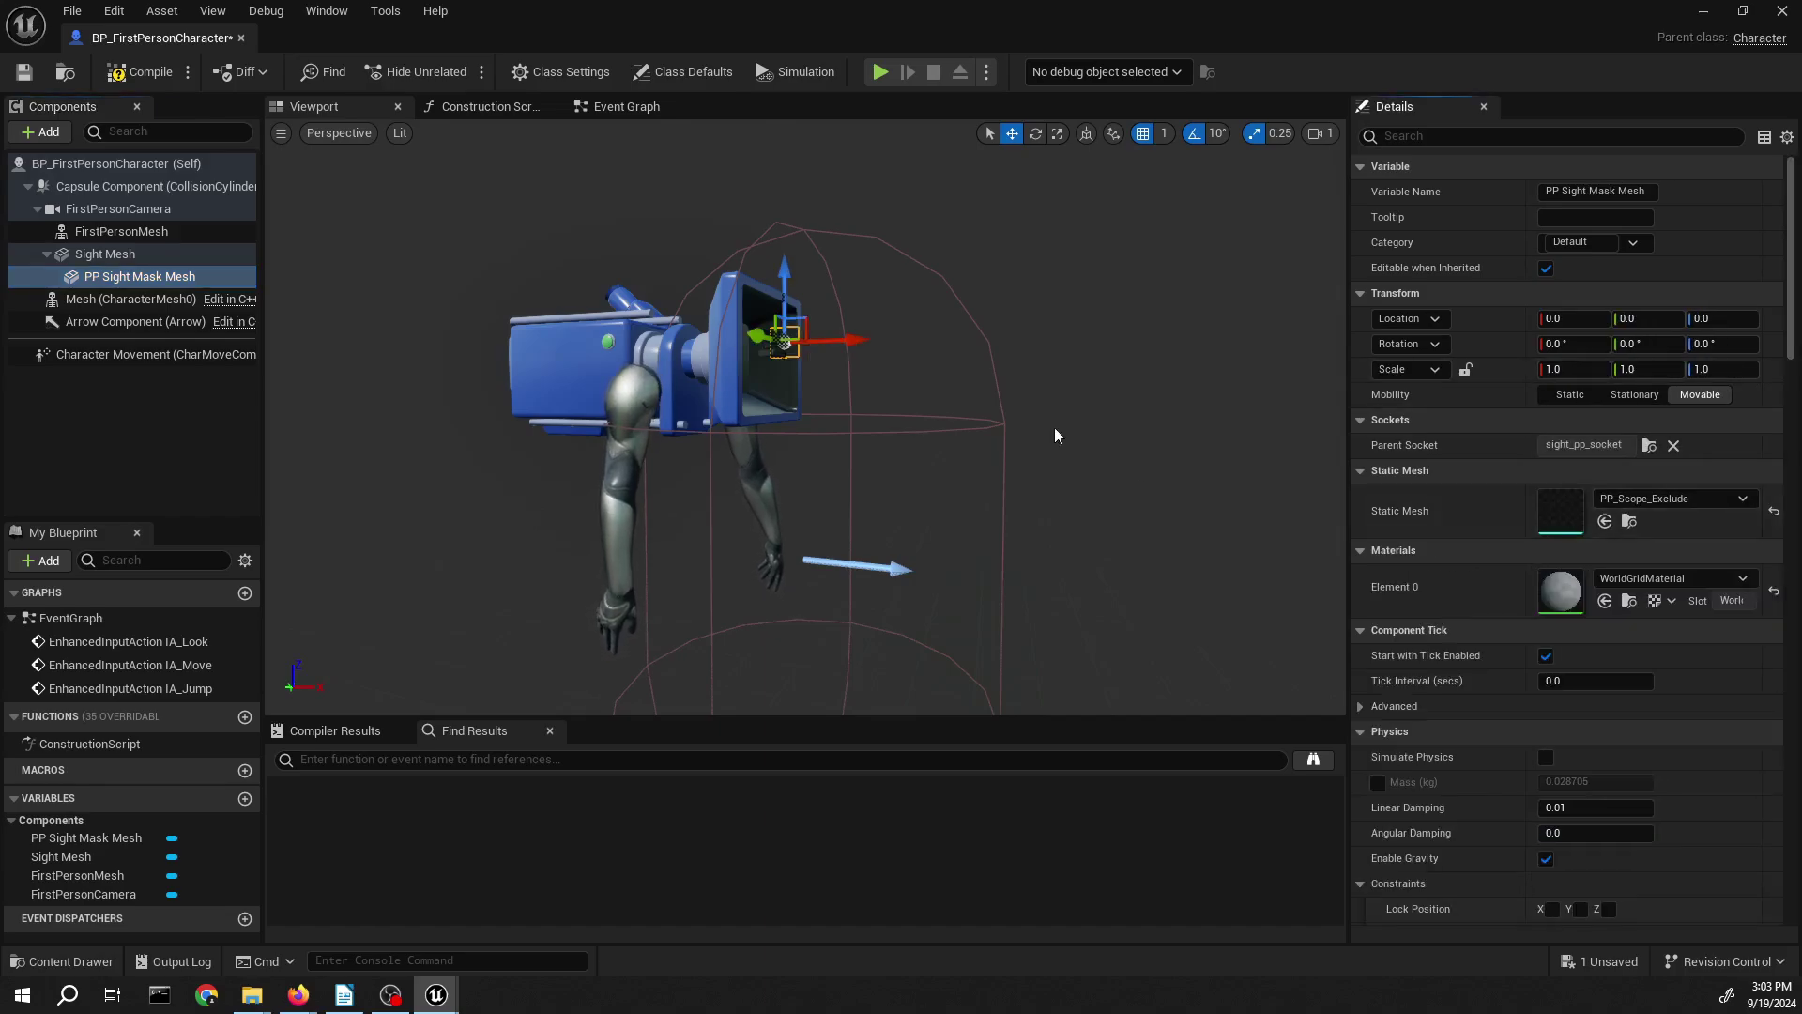
- Set the Sight Mesh component's location to X 77 and Z -18
right_drag(1054, 434, 756, 445)
key(d)
scroll(732, 431, down, 3)
key(w)
key(s)
key(w)
key(s)
right_drag(474, 546, 422, 524)
click(113, 255)
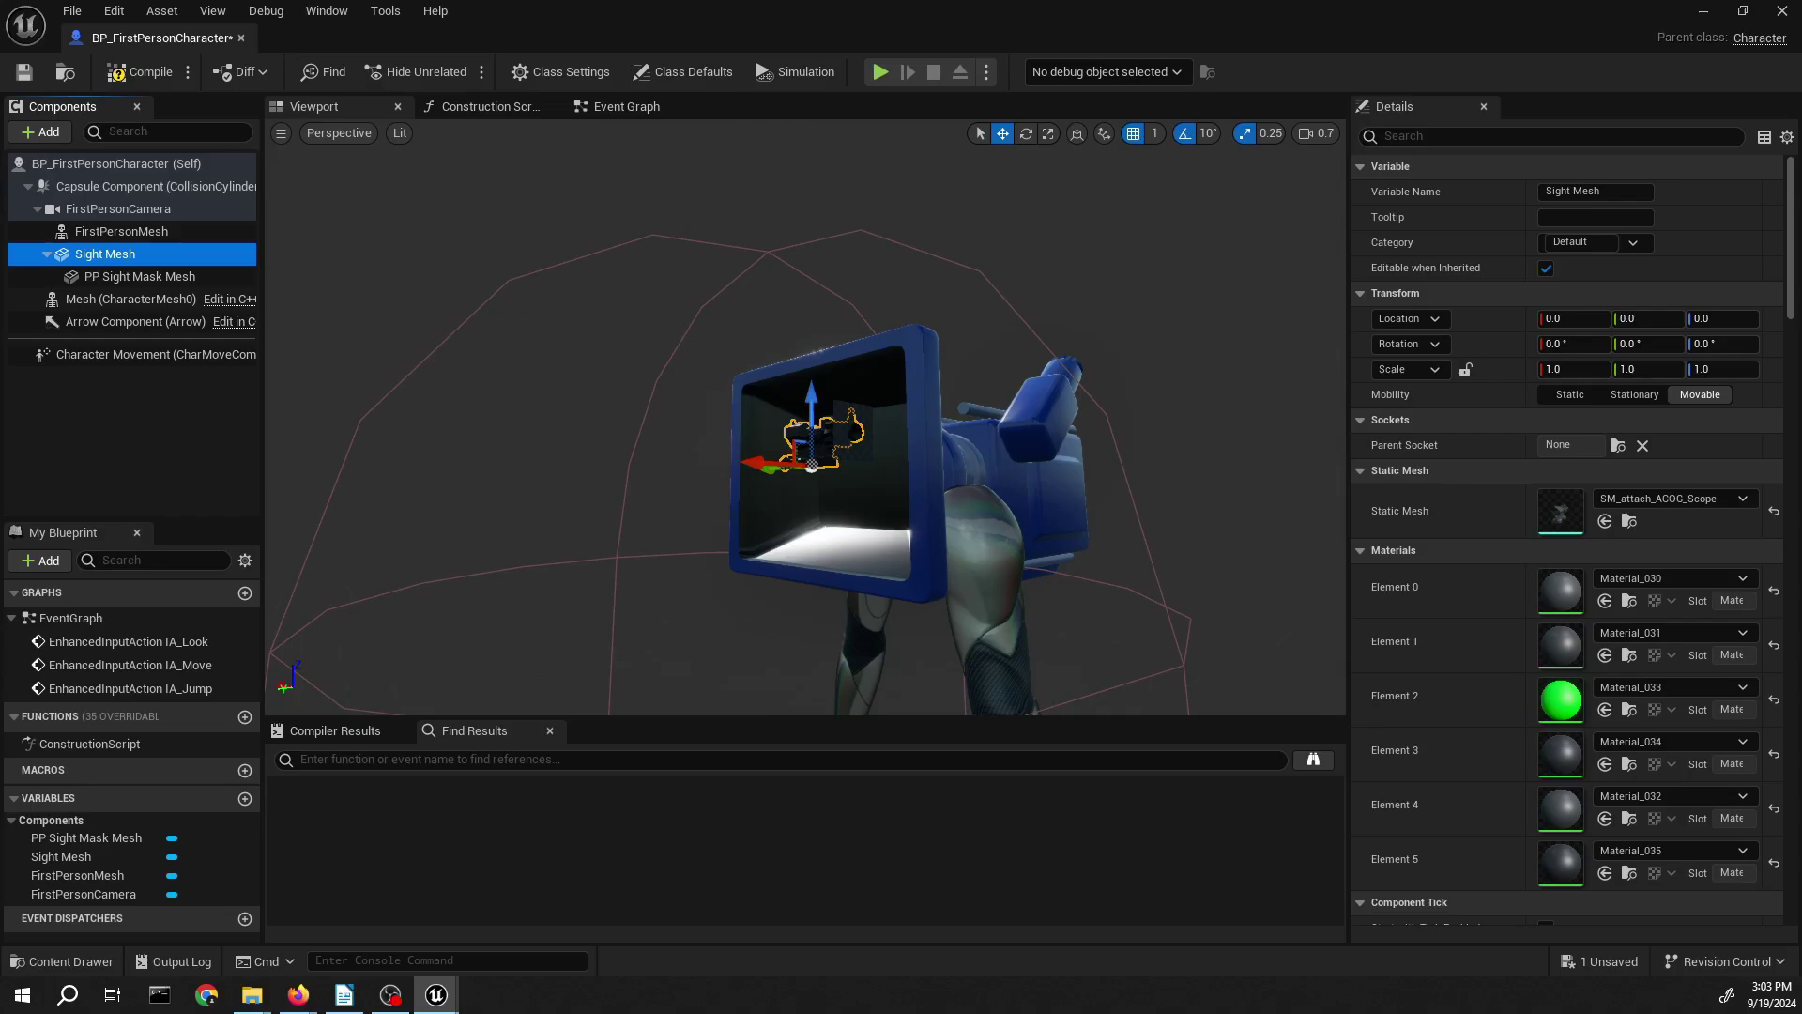
click(1562, 320)
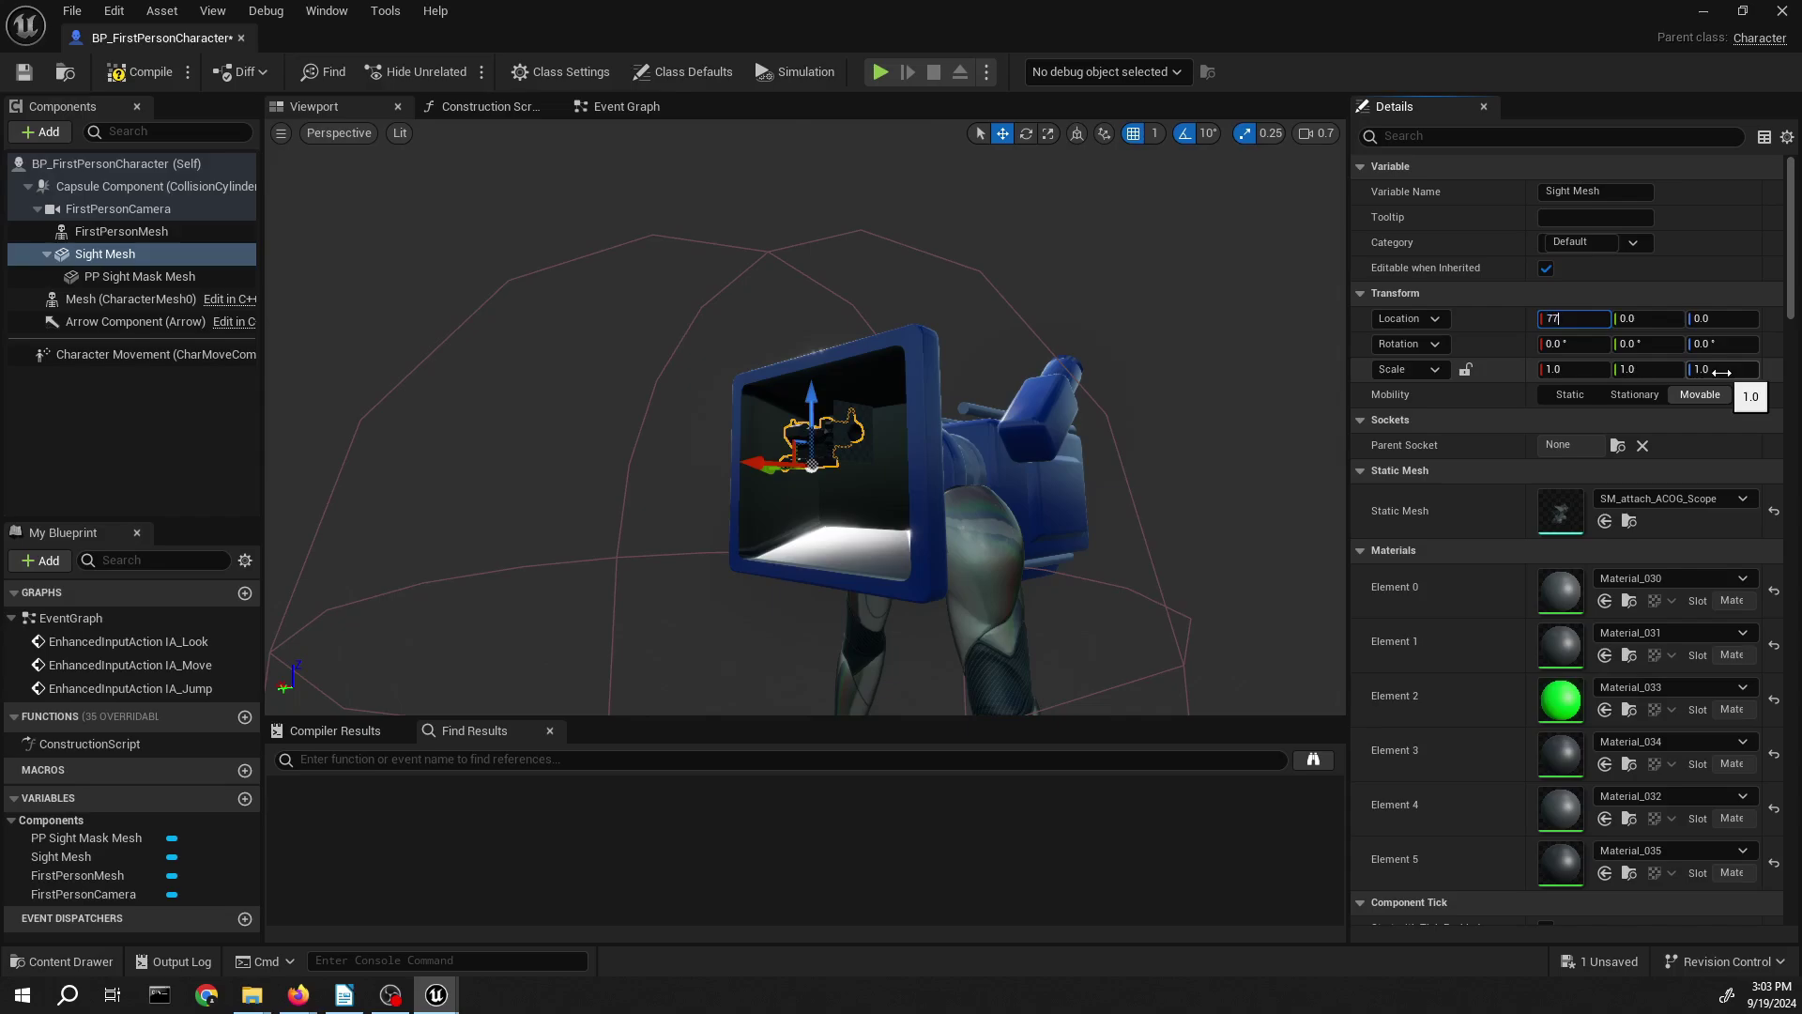
key(Tab)
key(Tab)
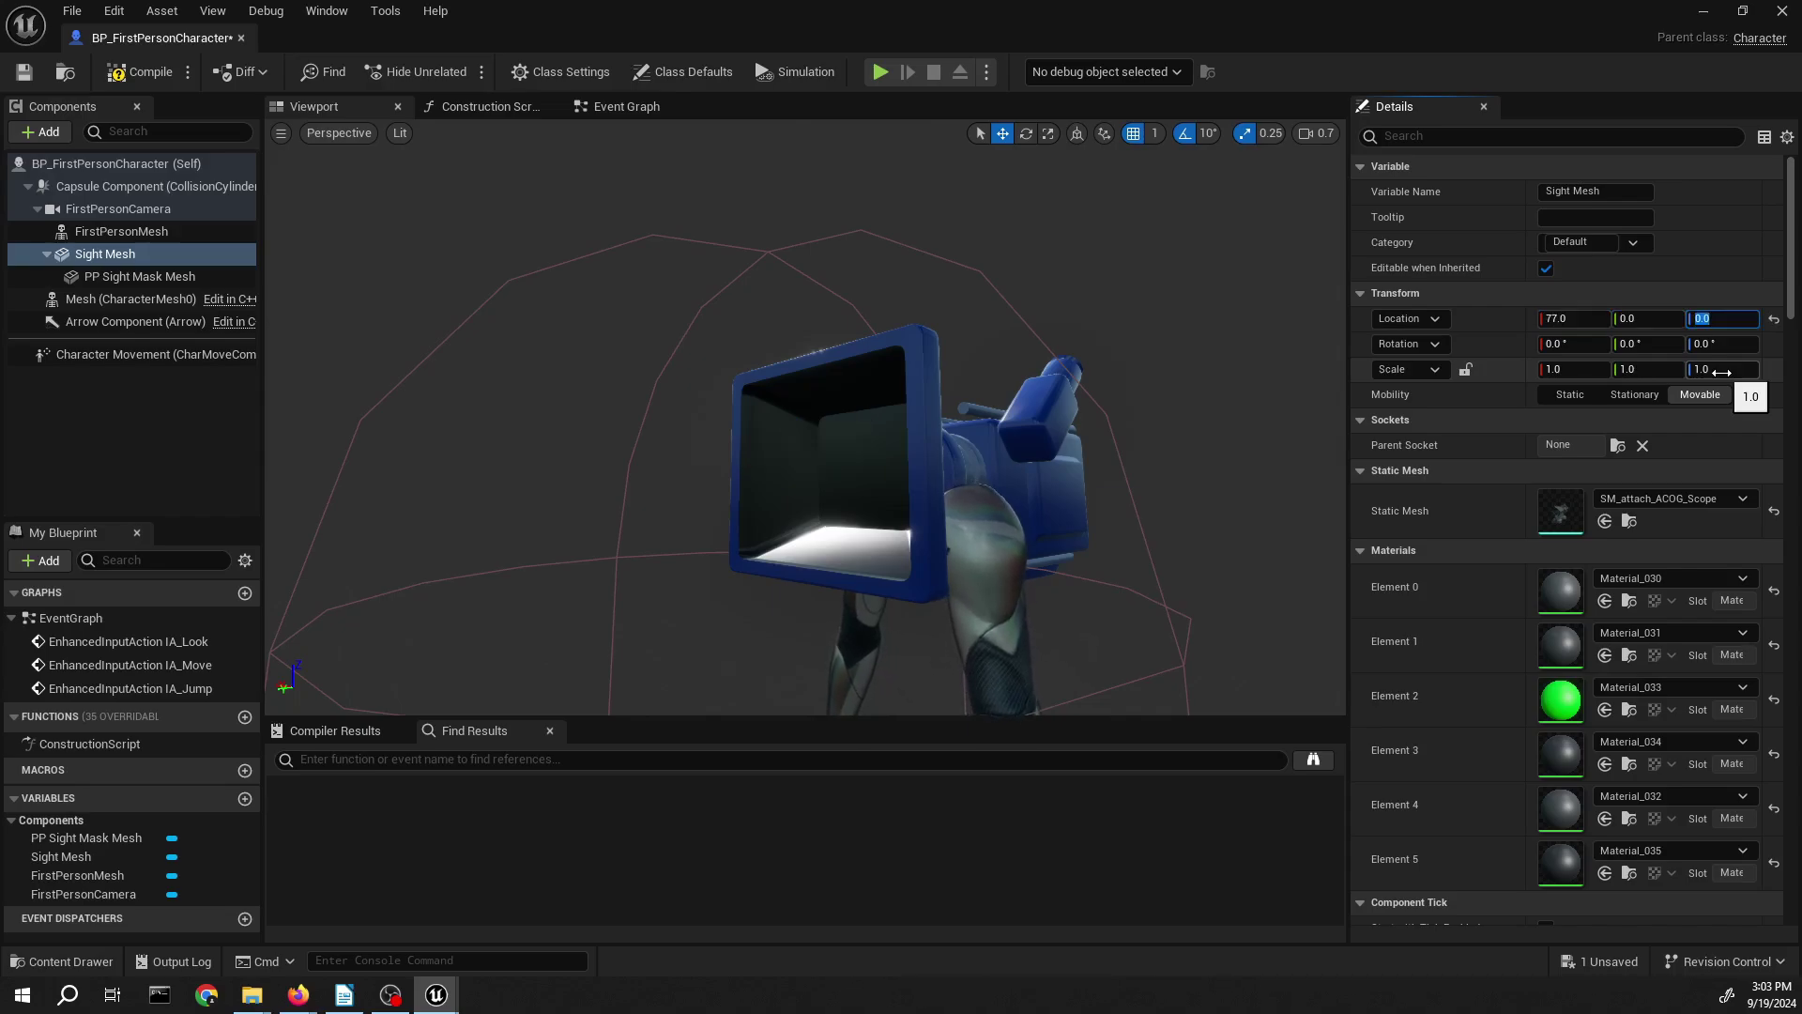
text(-18)
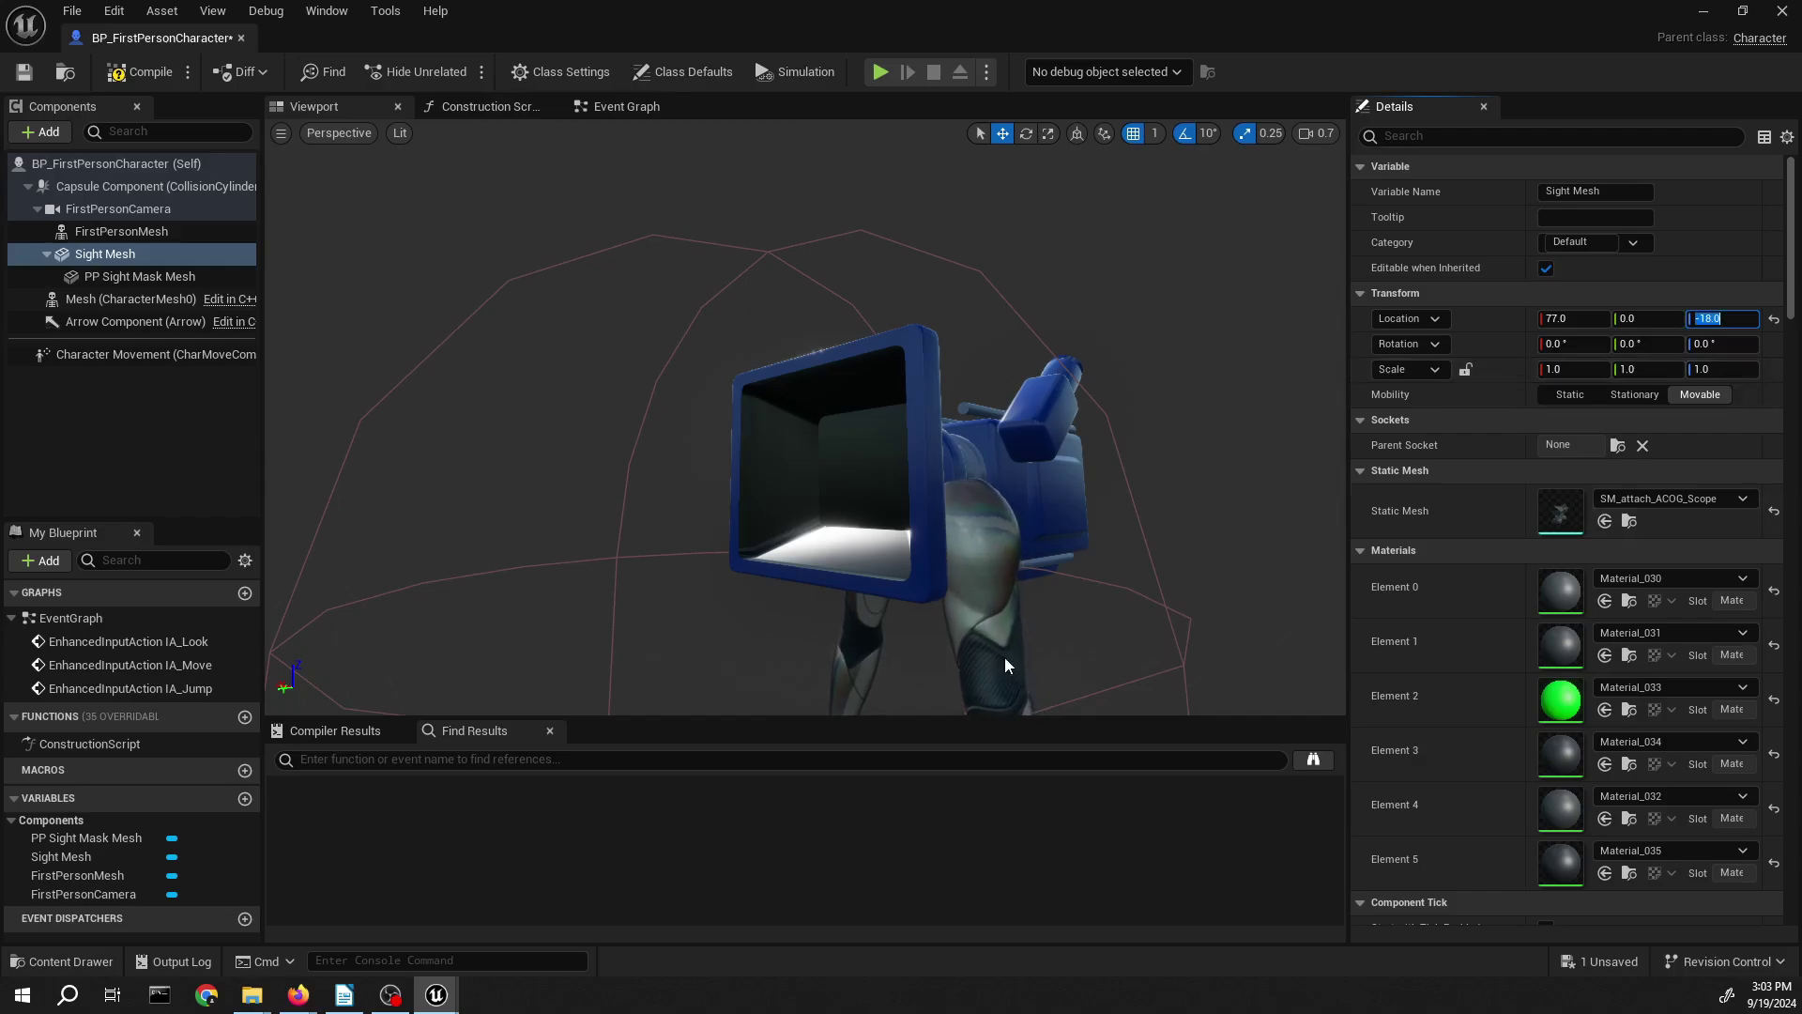
key(Return)
- Set the Sight Mesh component's Z rotation to -90 degrees
right_drag(616, 491, 616, 460)
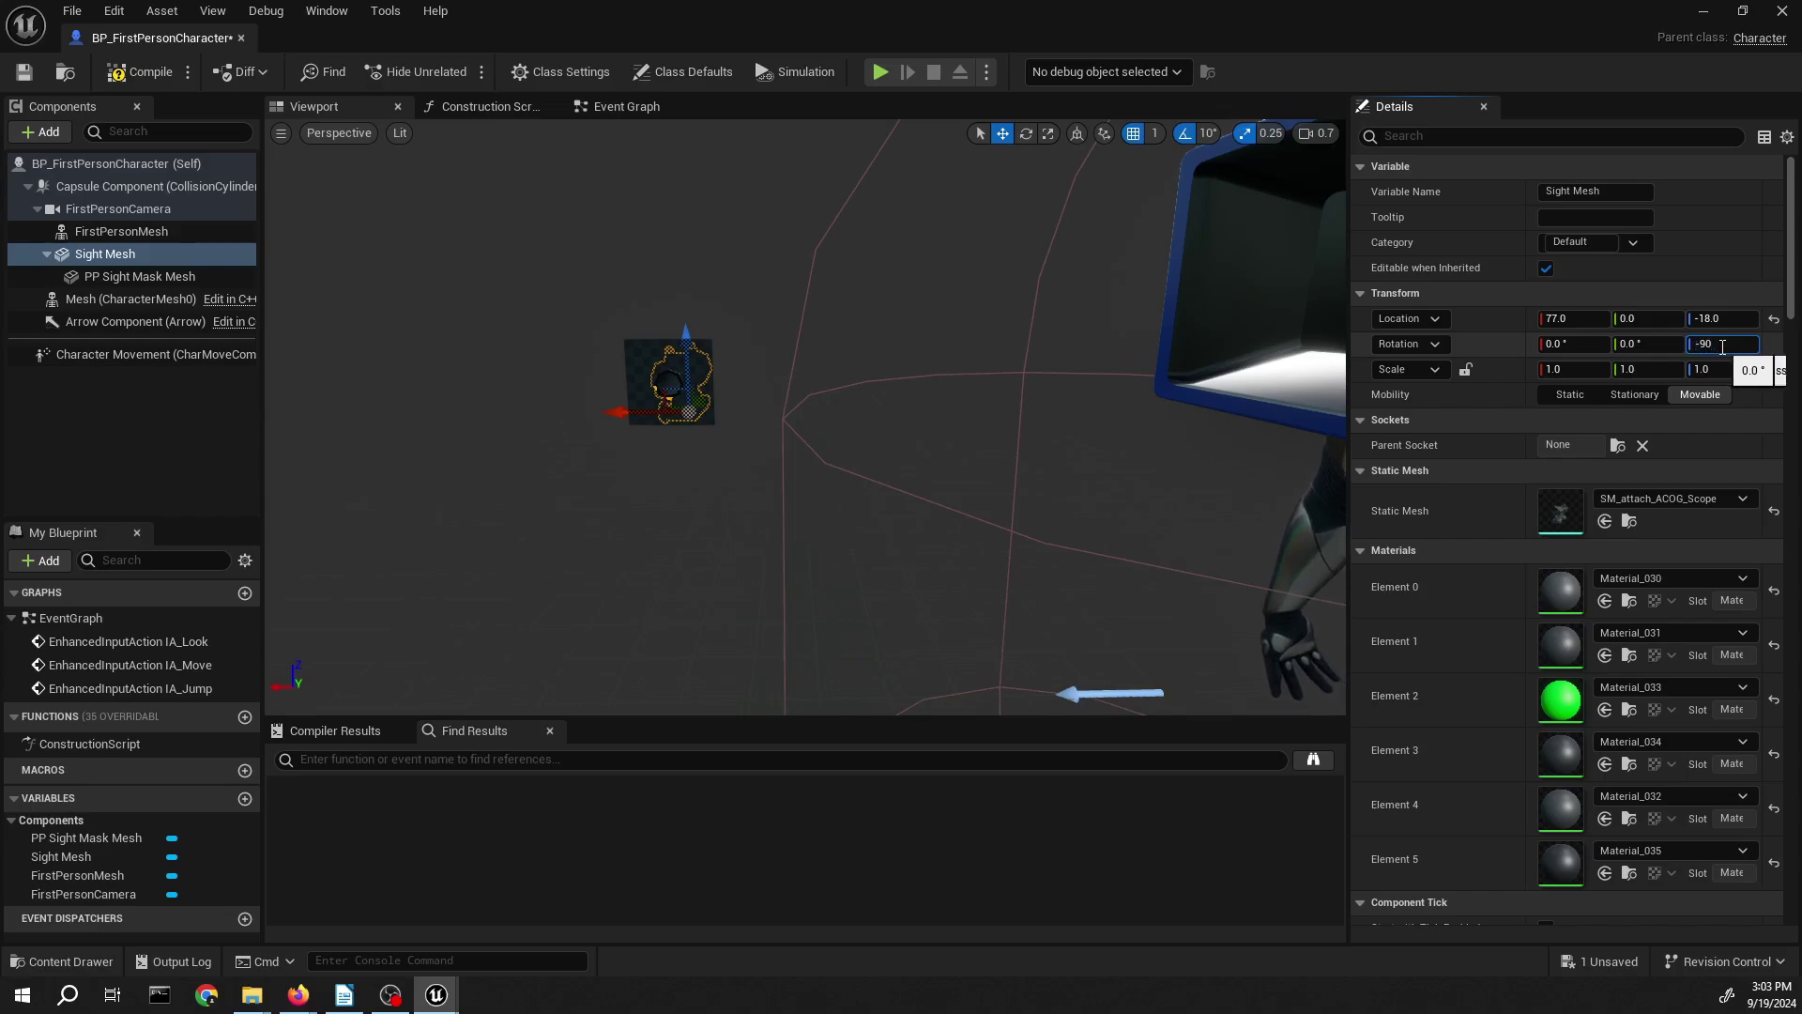
click(1722, 347)
text(-90)
key(Return)
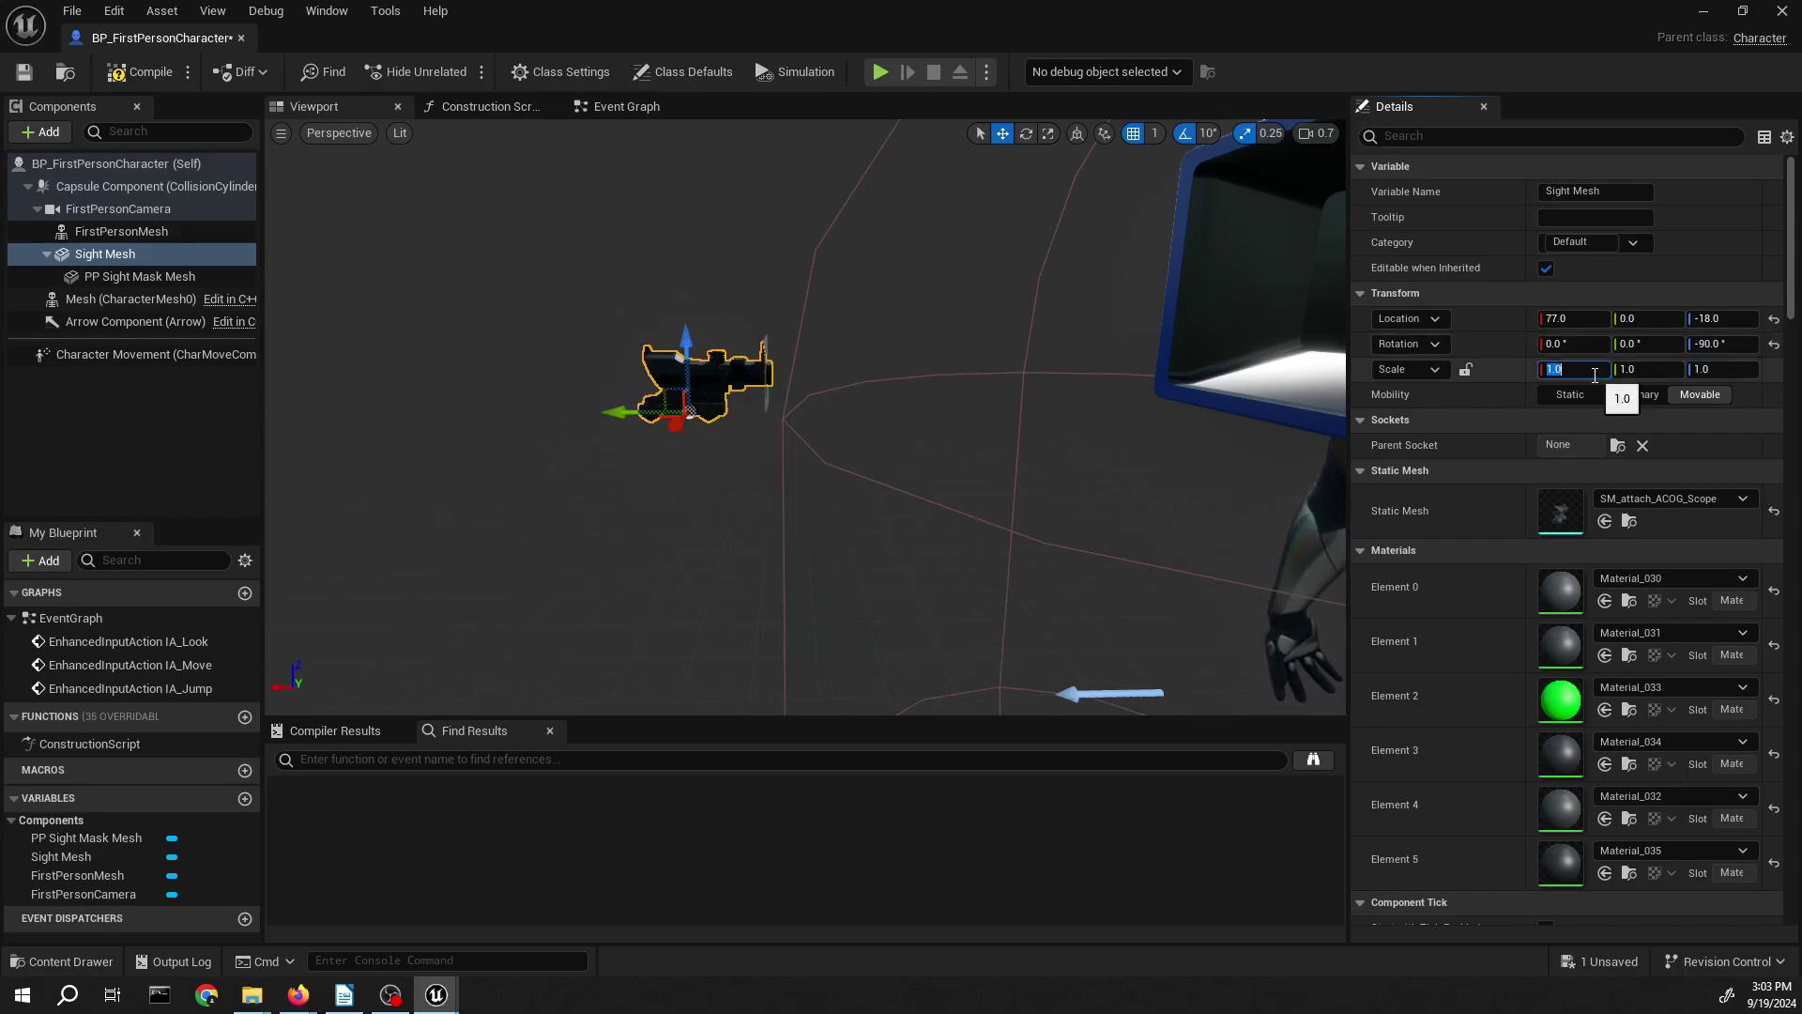
- Scale the Sight Mesh component to 3.5 on all three axes, and compile and save the blueprint
key(Tab)
text(3.5)
key(Tab)
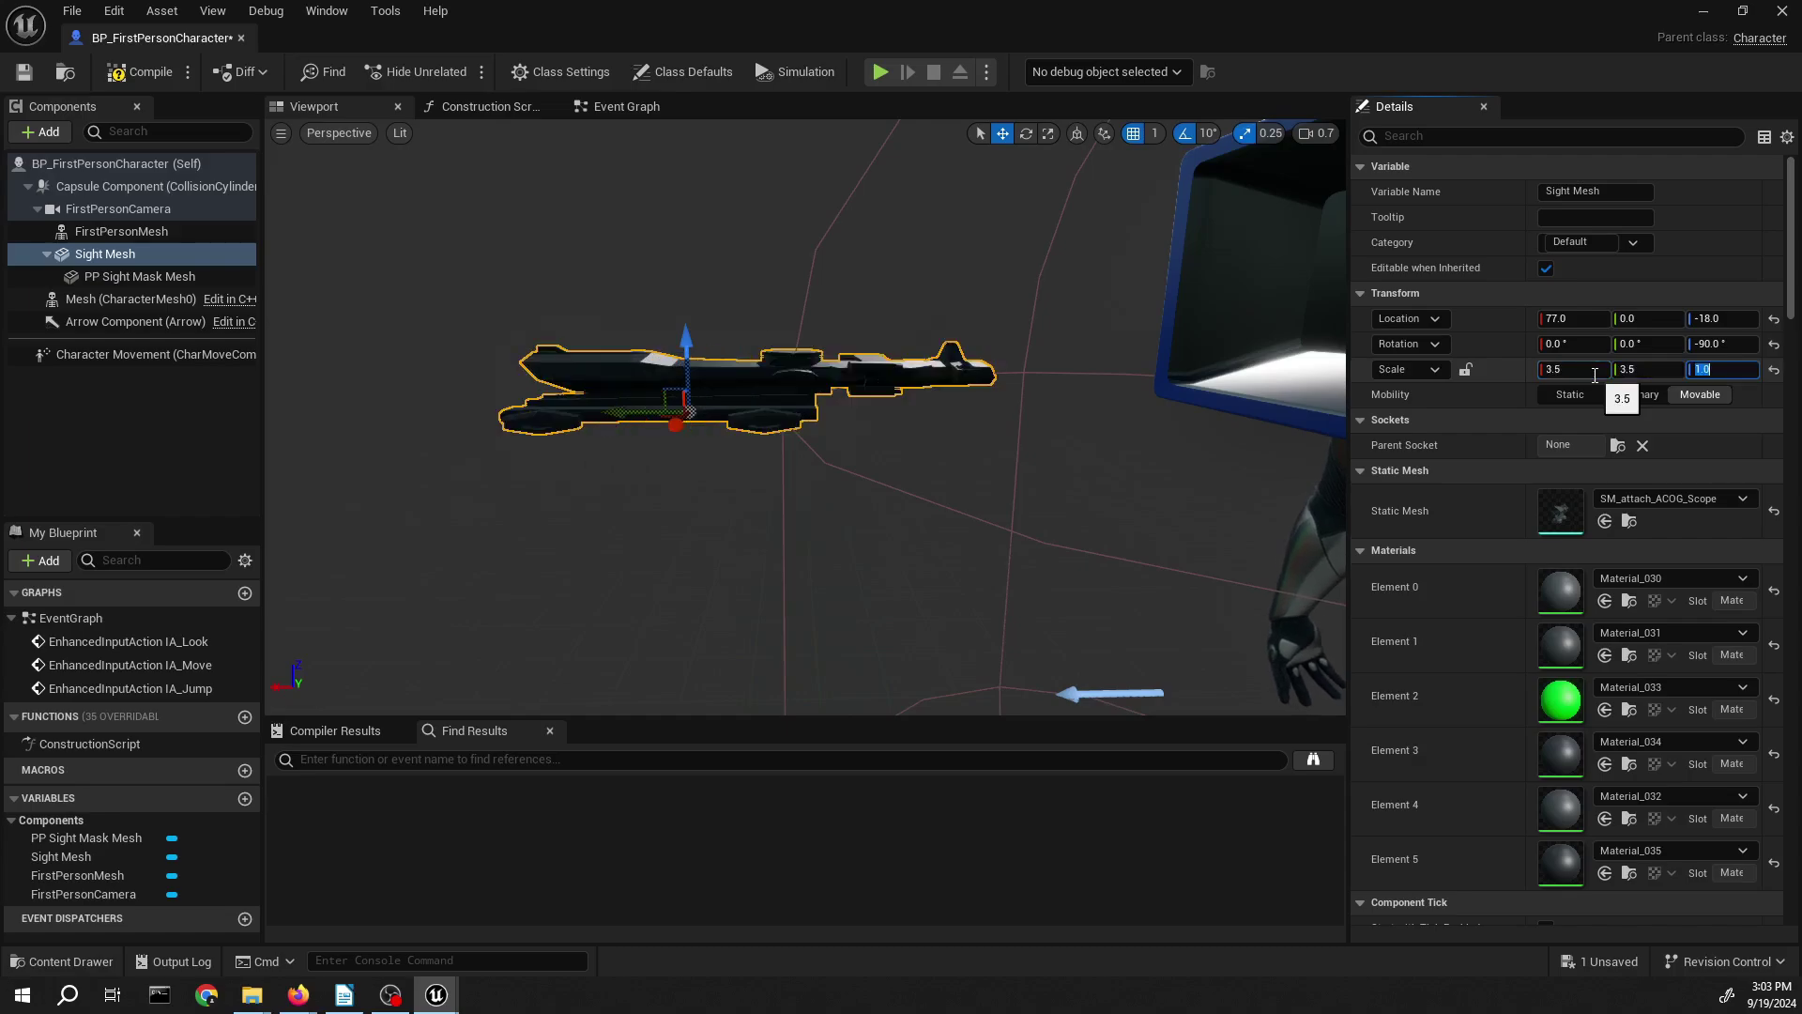
text(3.5)
key(Return)
click(141, 73)
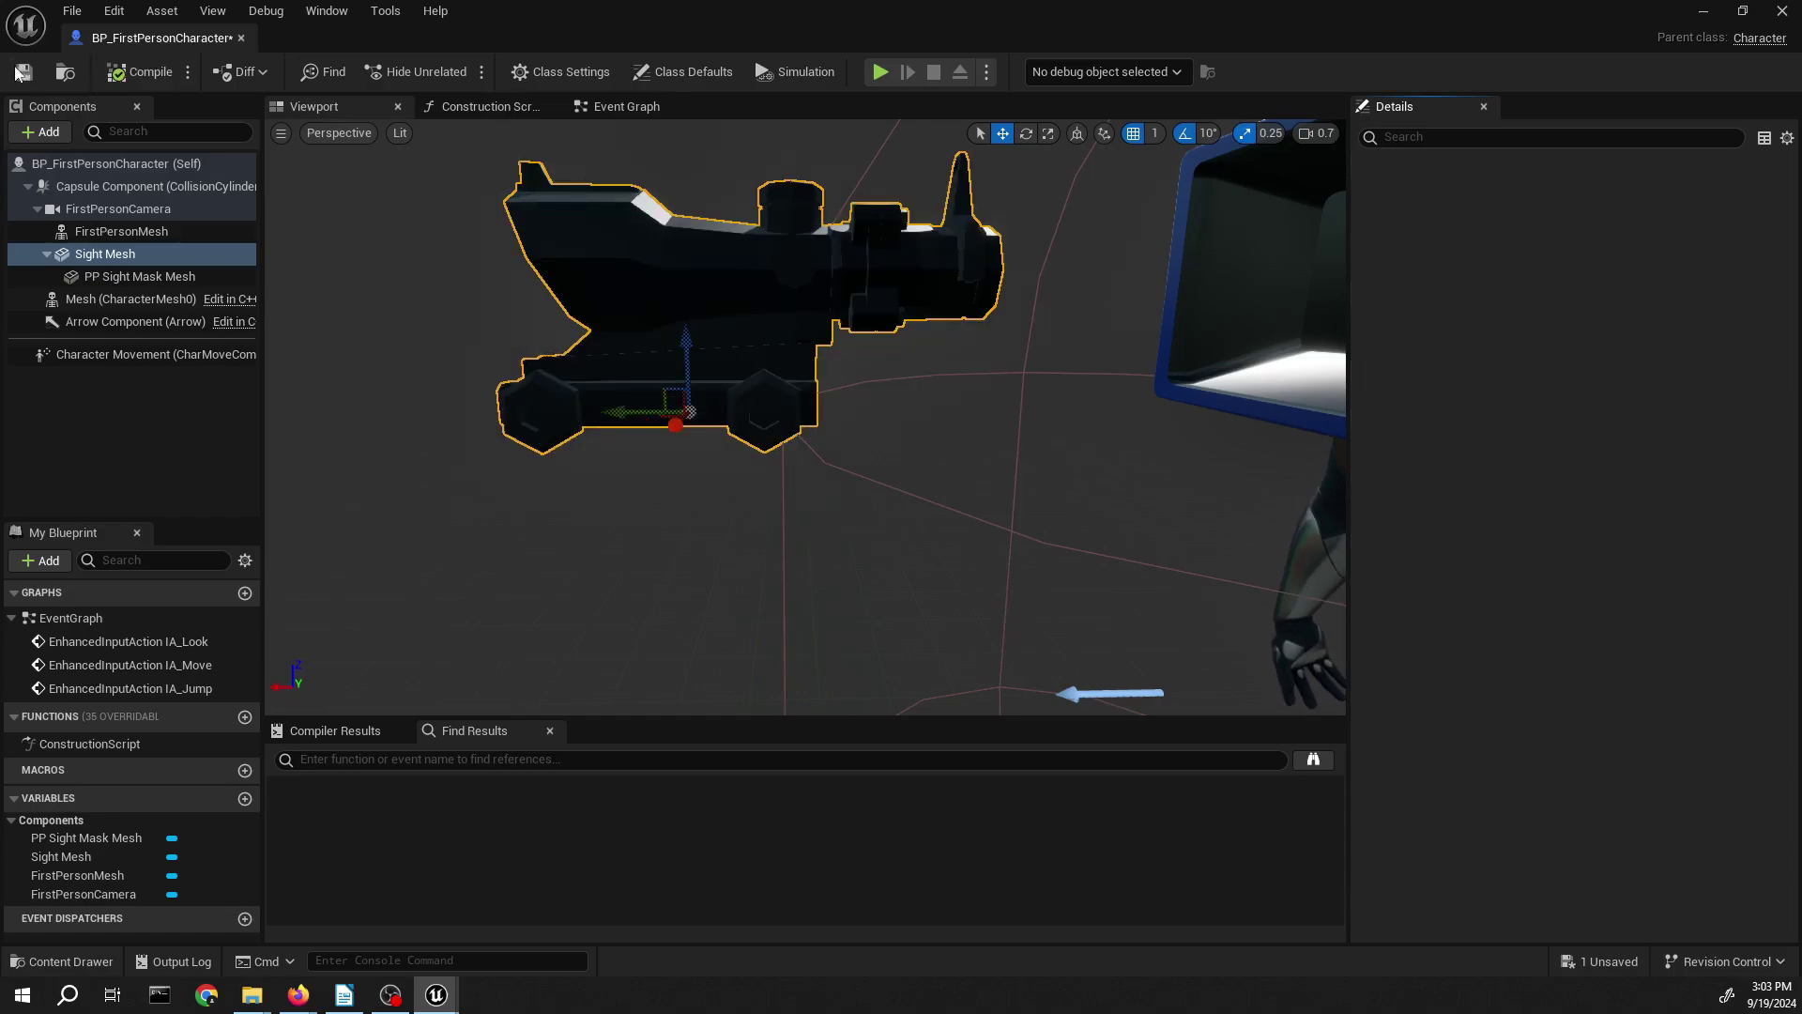
click(22, 74)
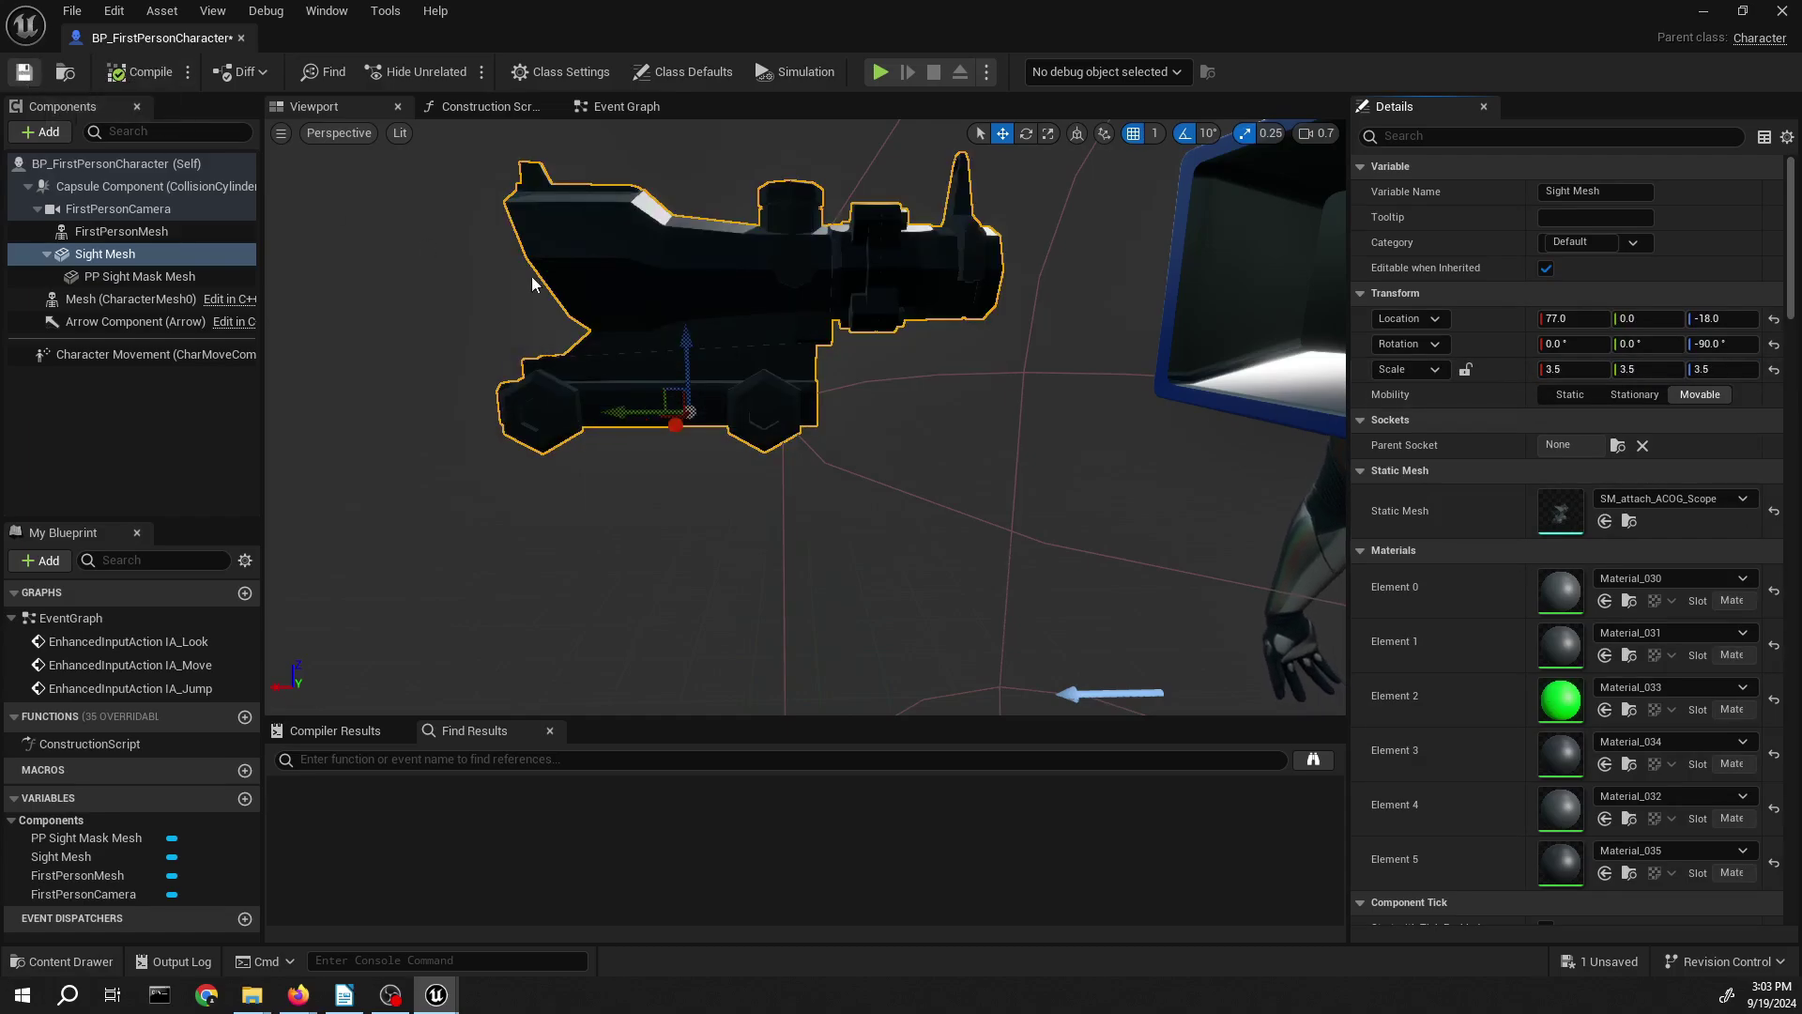
key(ctrl+s)
- Disable Render in Main Pass and Render in Depth Pass for the PP Sight Mask Mesh component
click(102, 278)
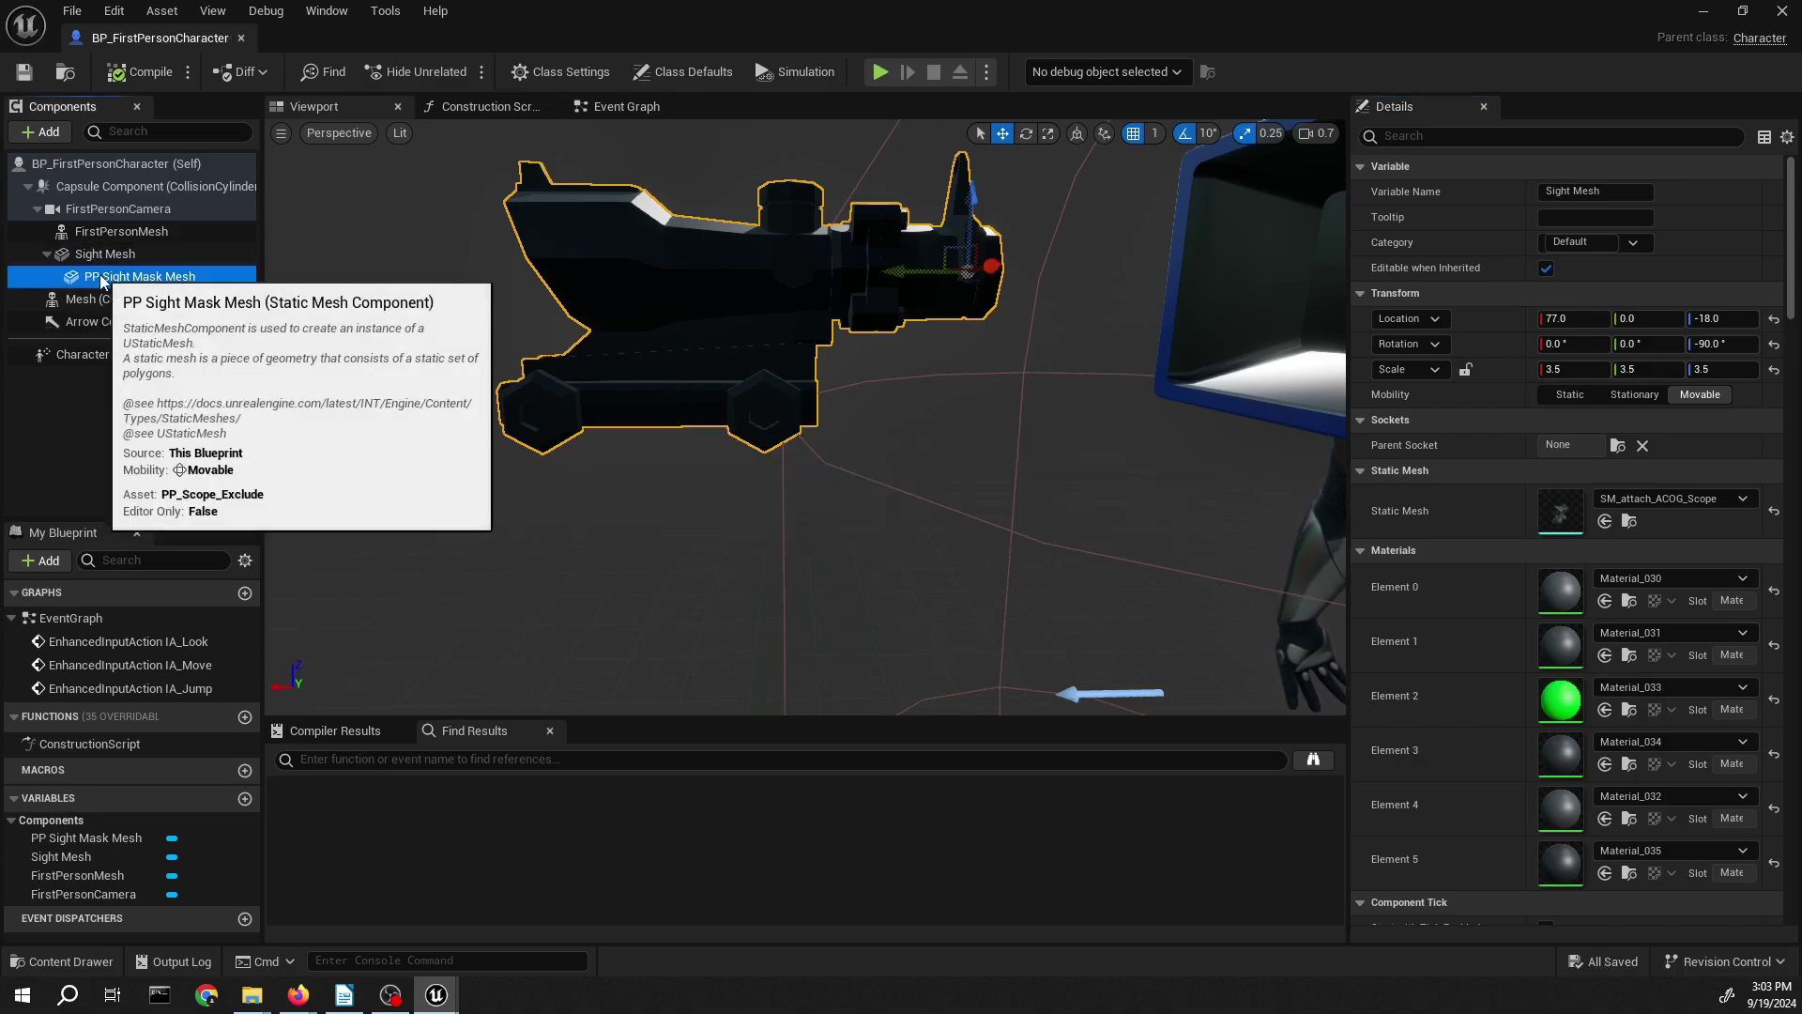
right_drag(1164, 277, 902, 277)
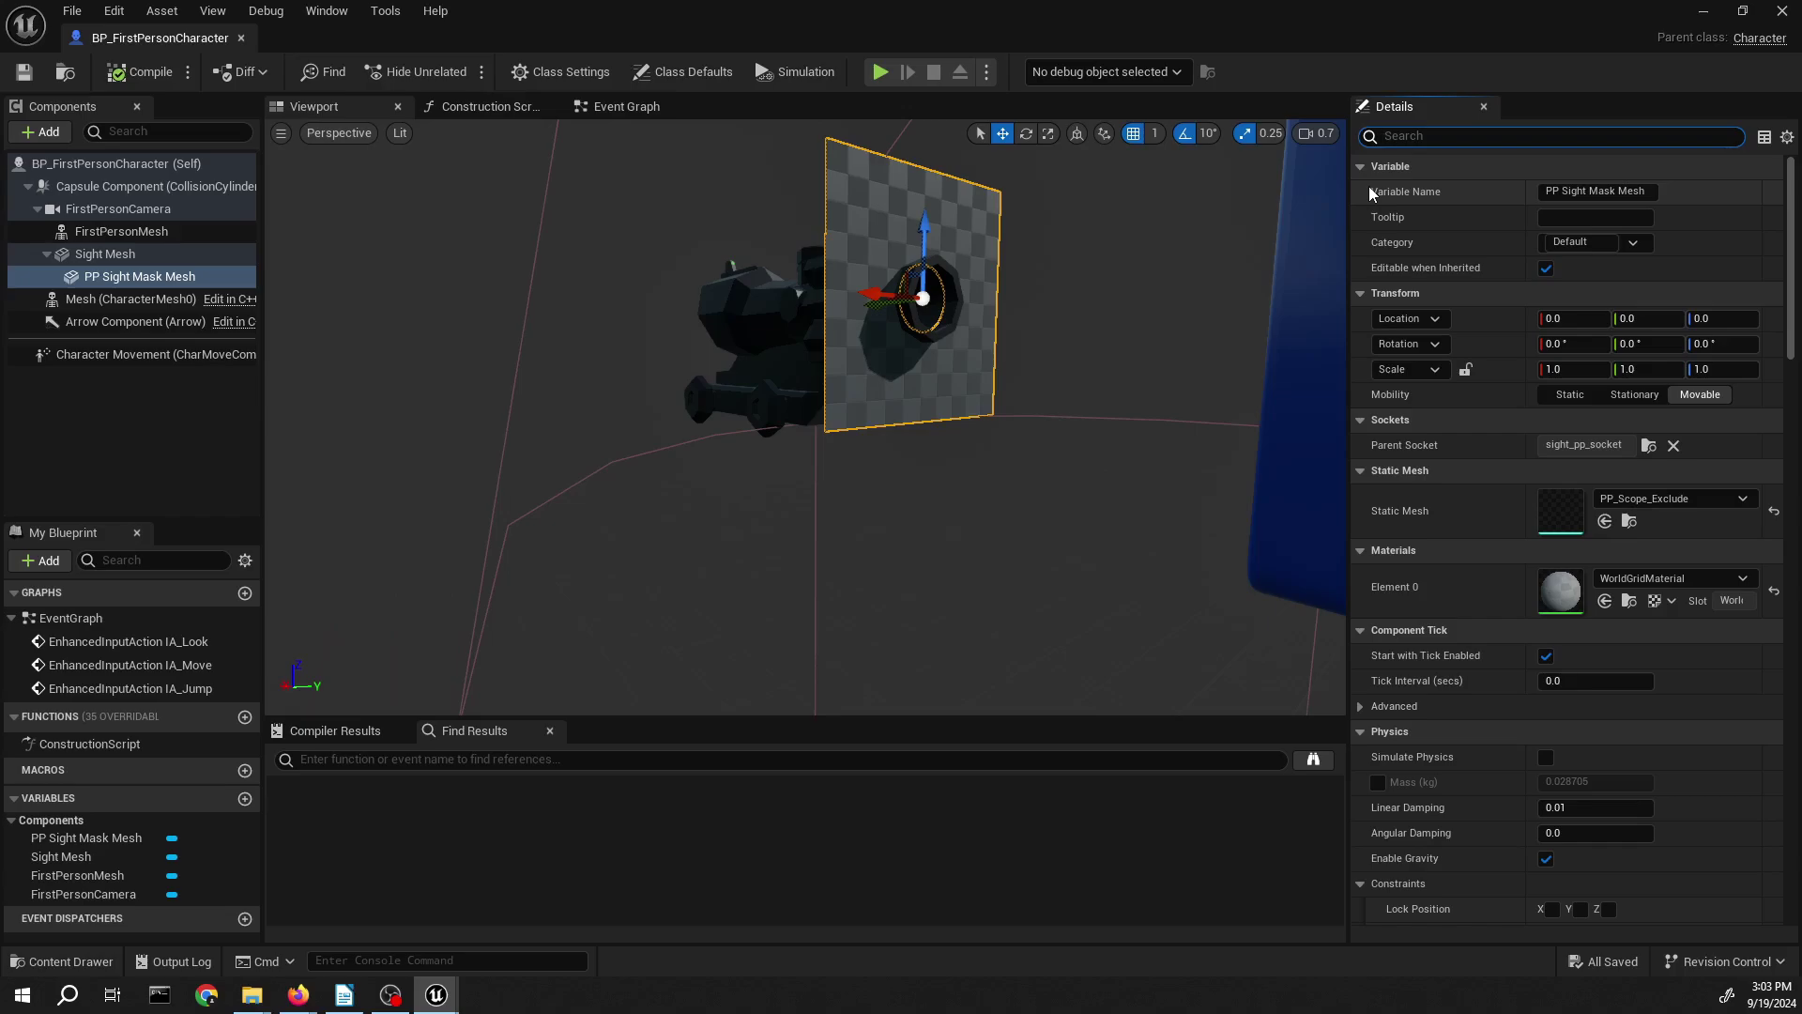
text(Rend)
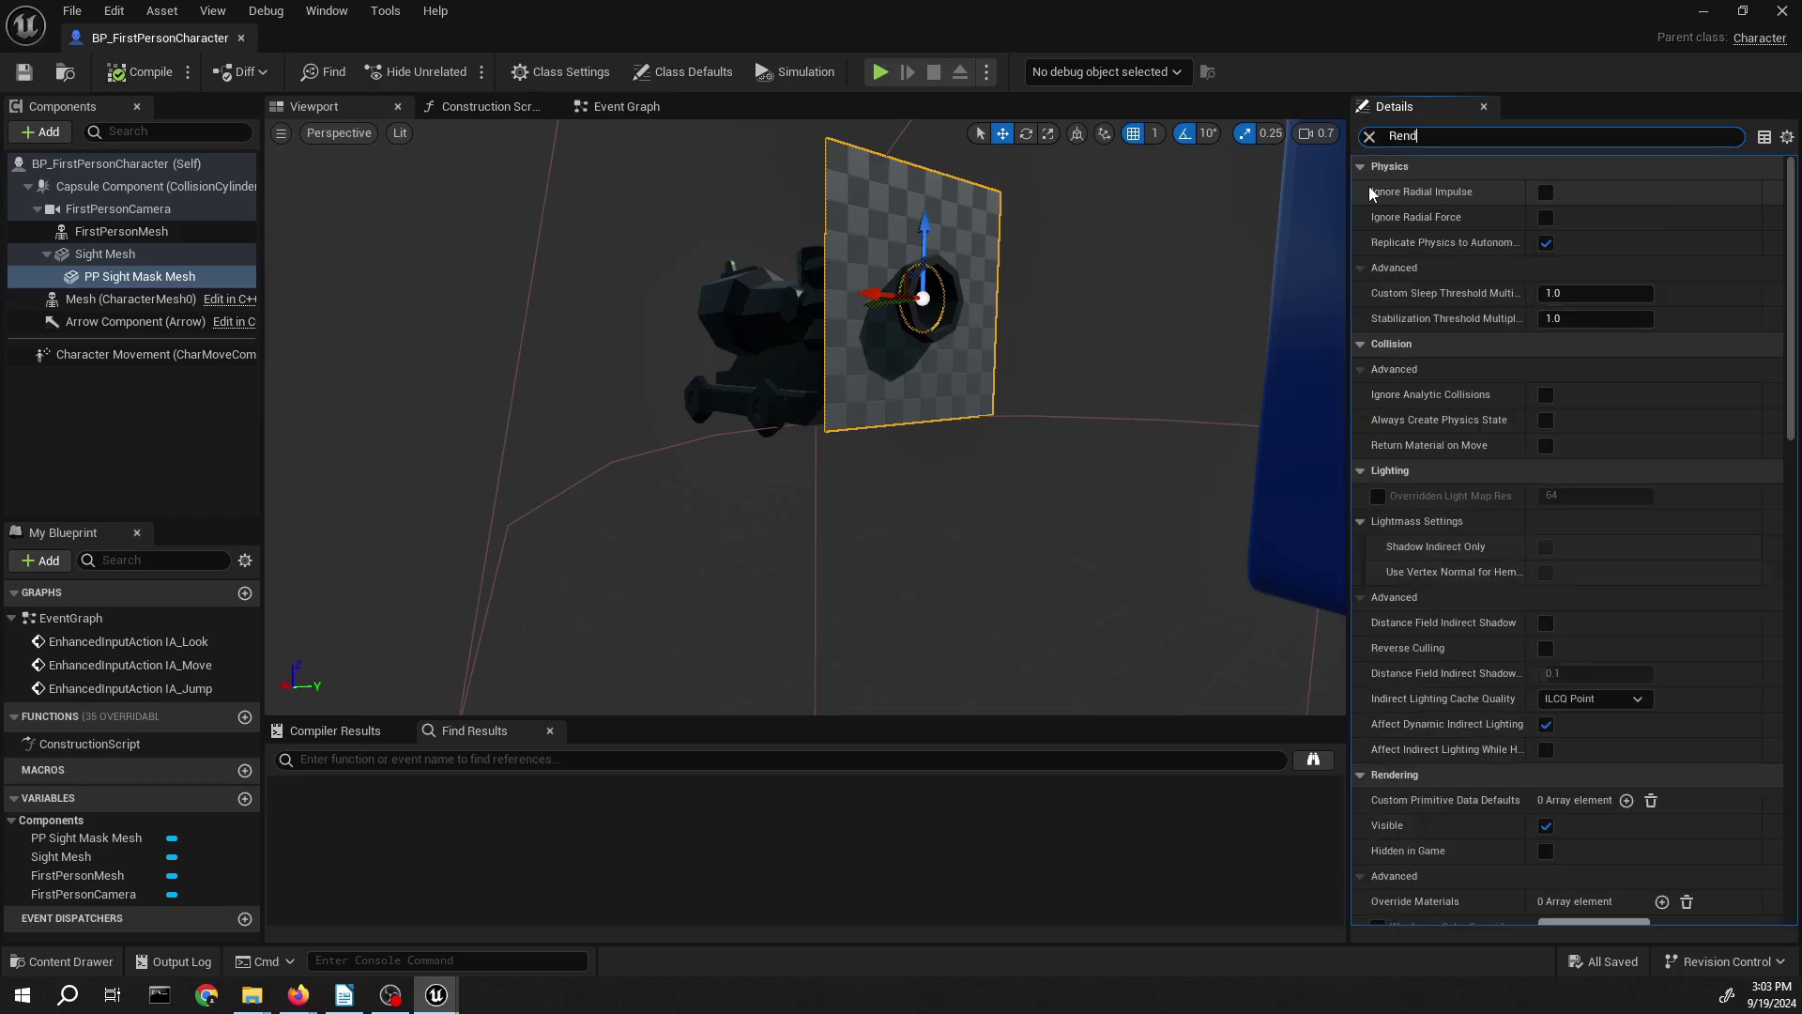
text(er)
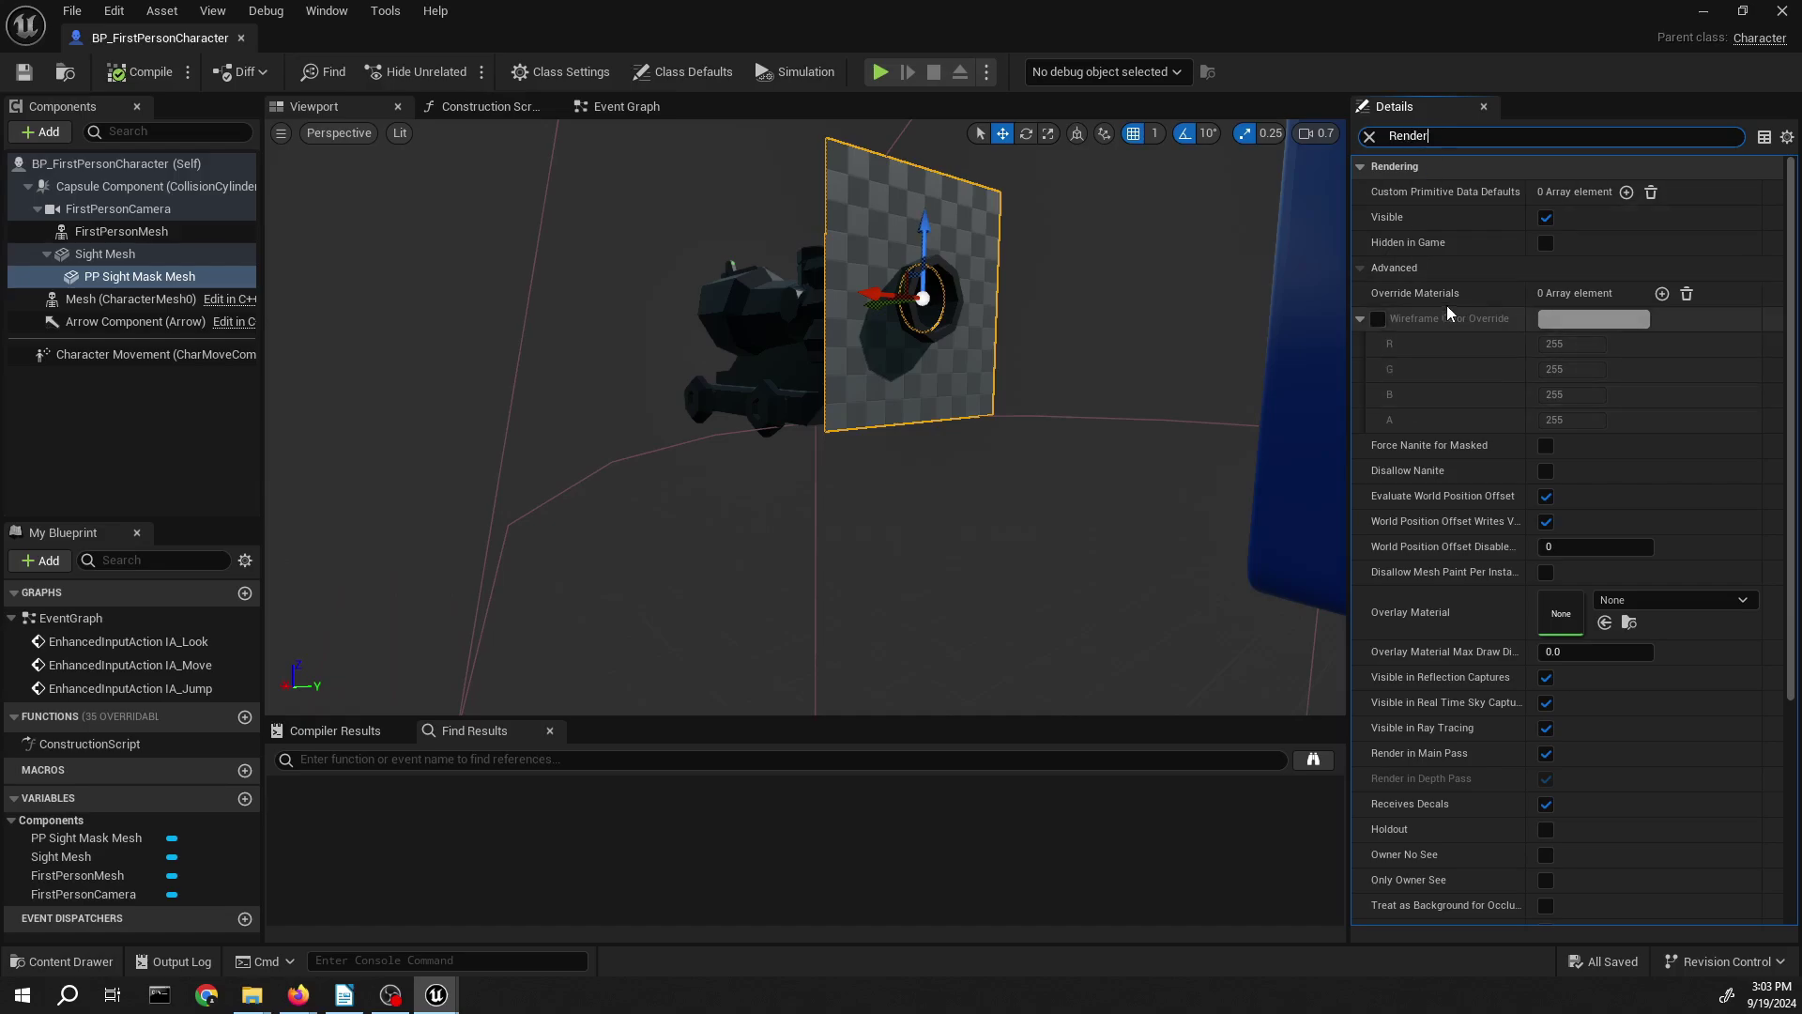
scroll(1453, 310, down, 6)
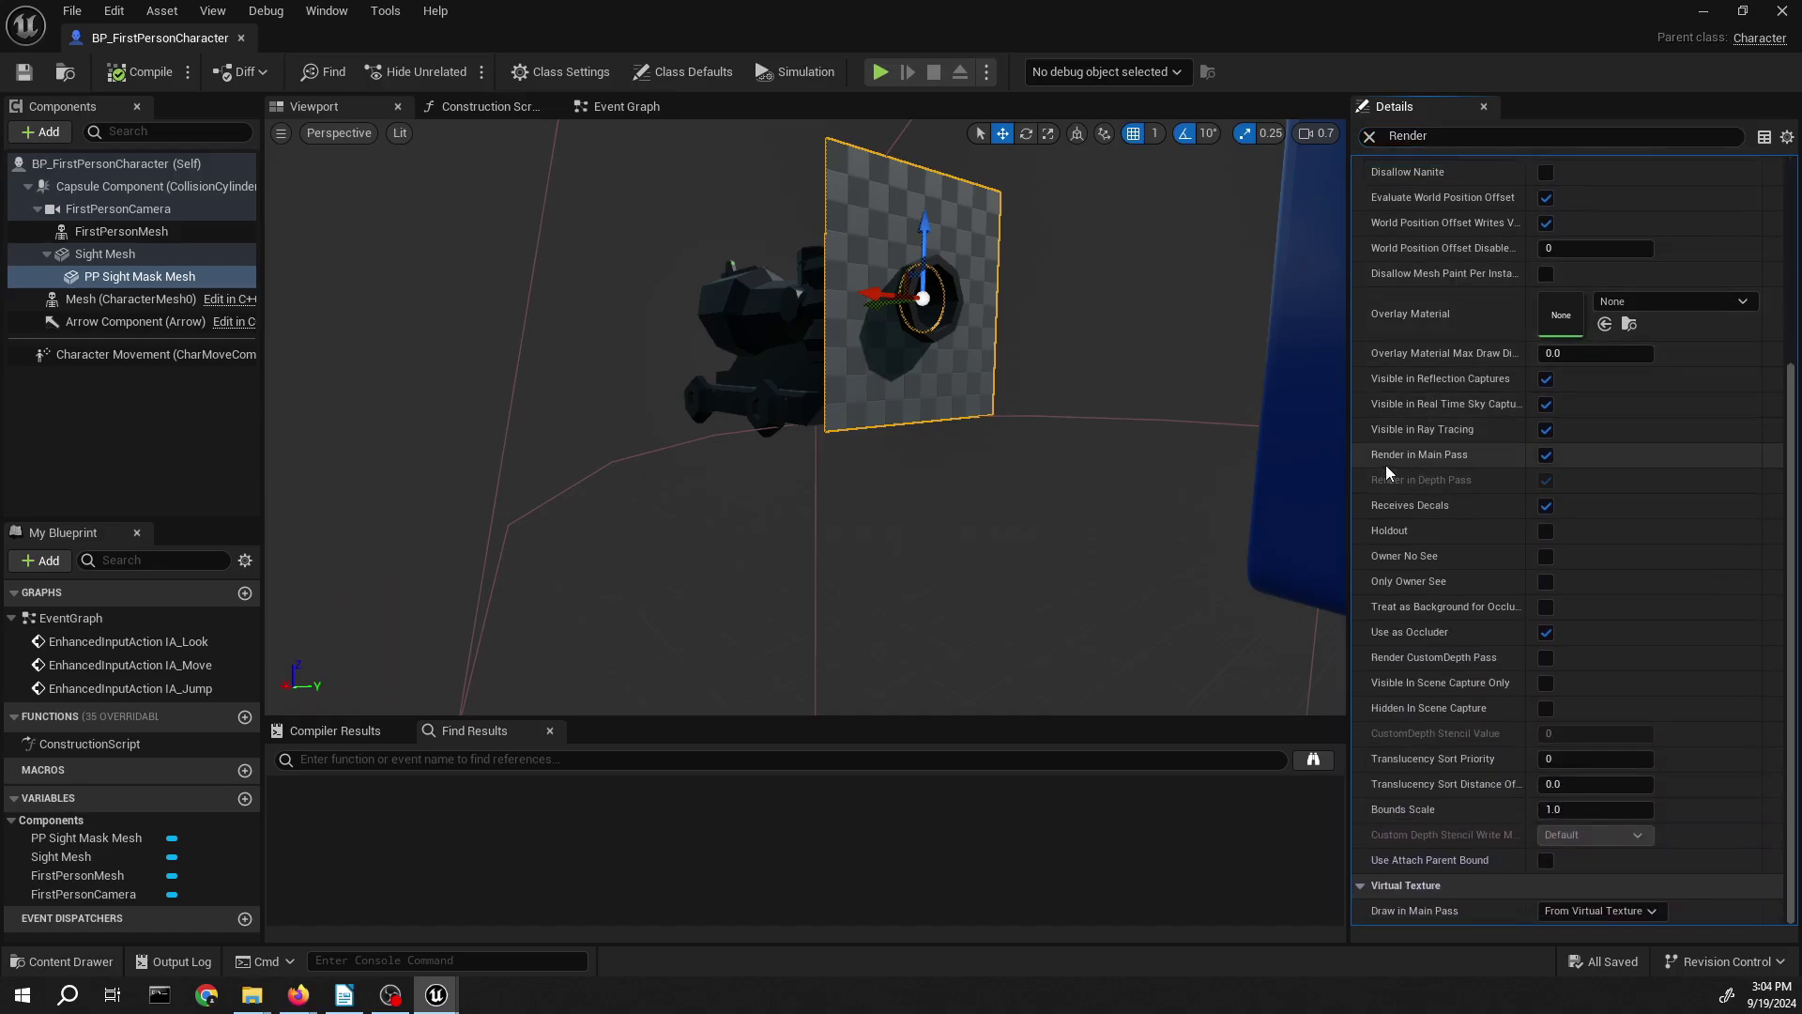
click(1546, 456)
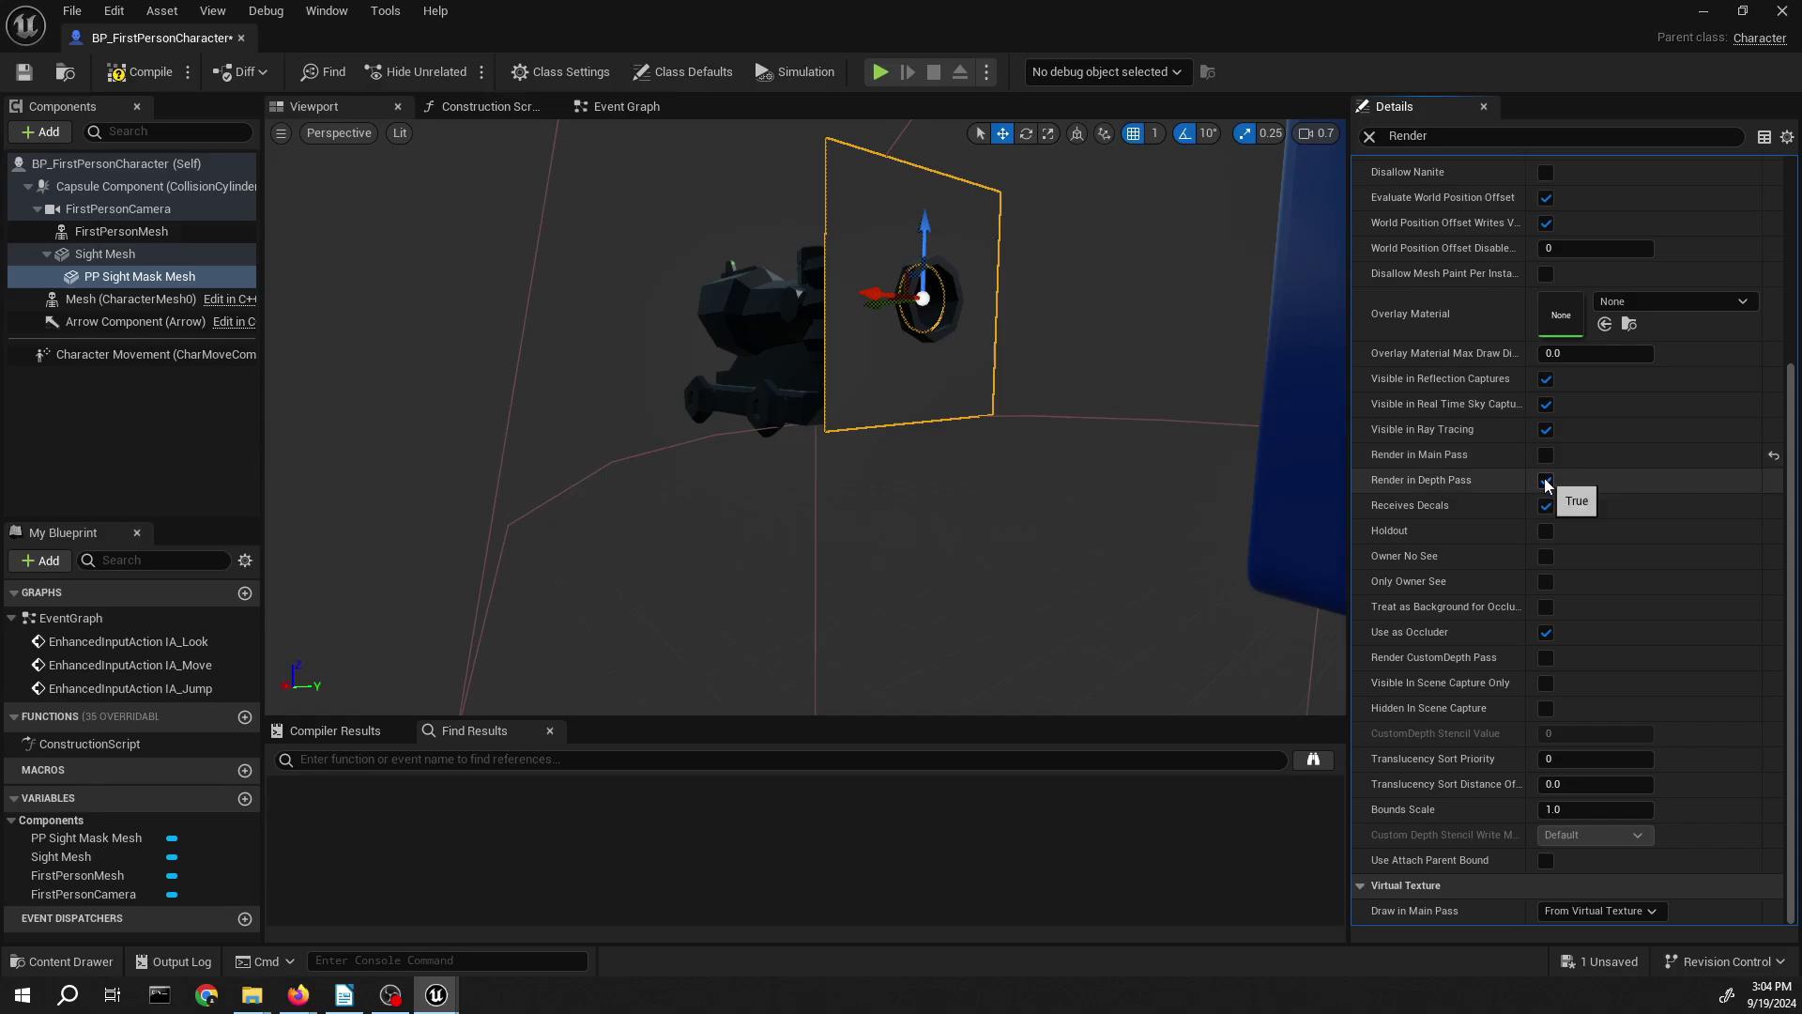
click(1546, 481)
scroll(1408, 469, down, 2)
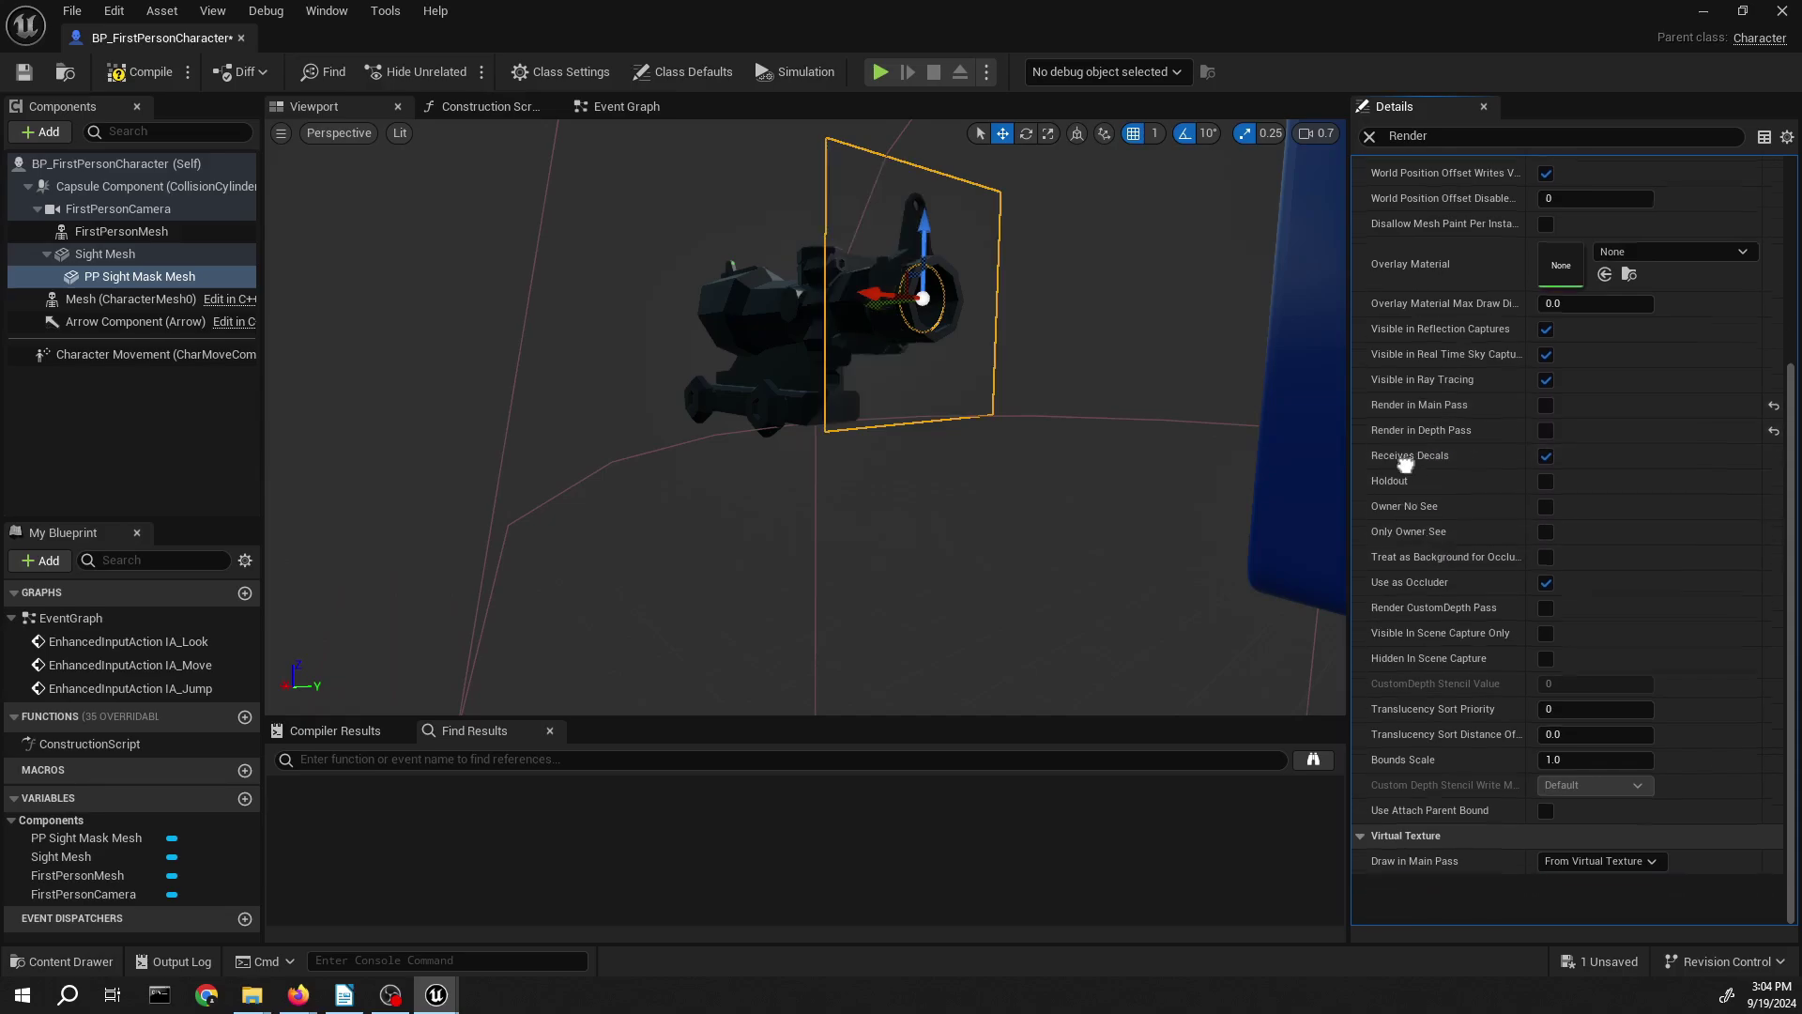
- Enable Render CustomDepth Pass on the mask mesh with a CustomDepth Stencil Value of 1, and save the blueprint
scroll(1443, 350, up, 2)
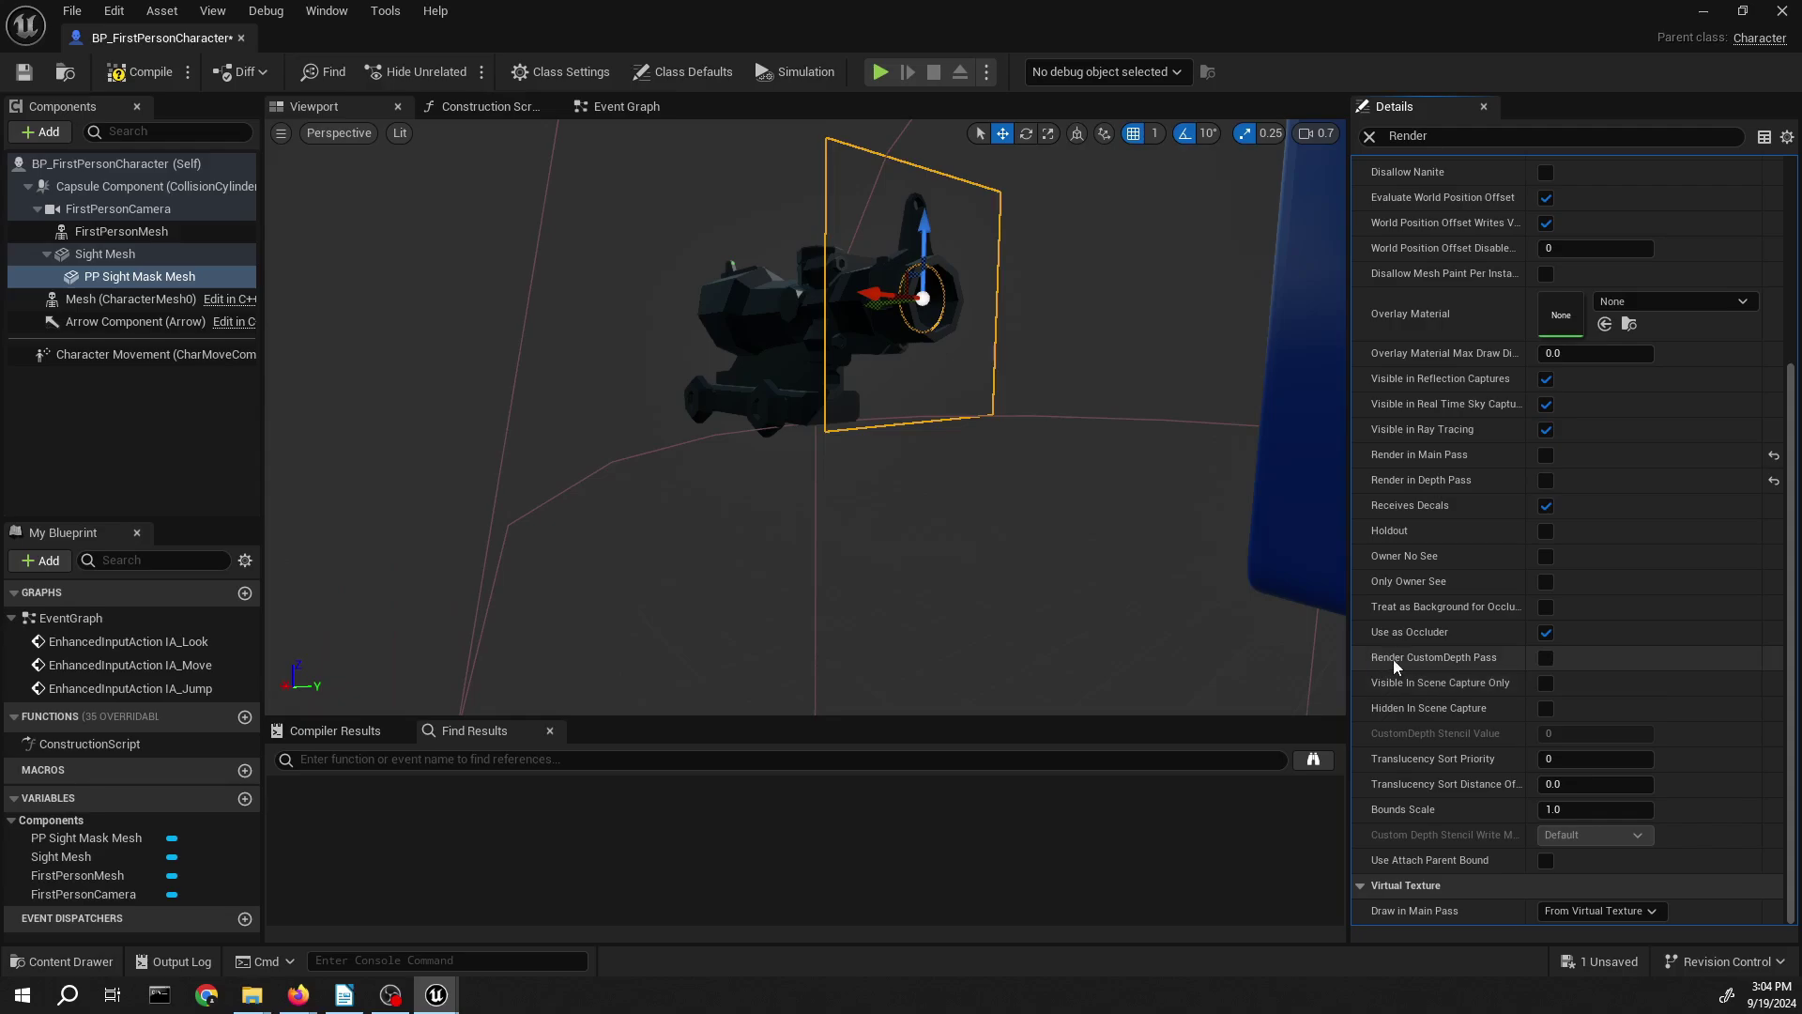
click(1545, 658)
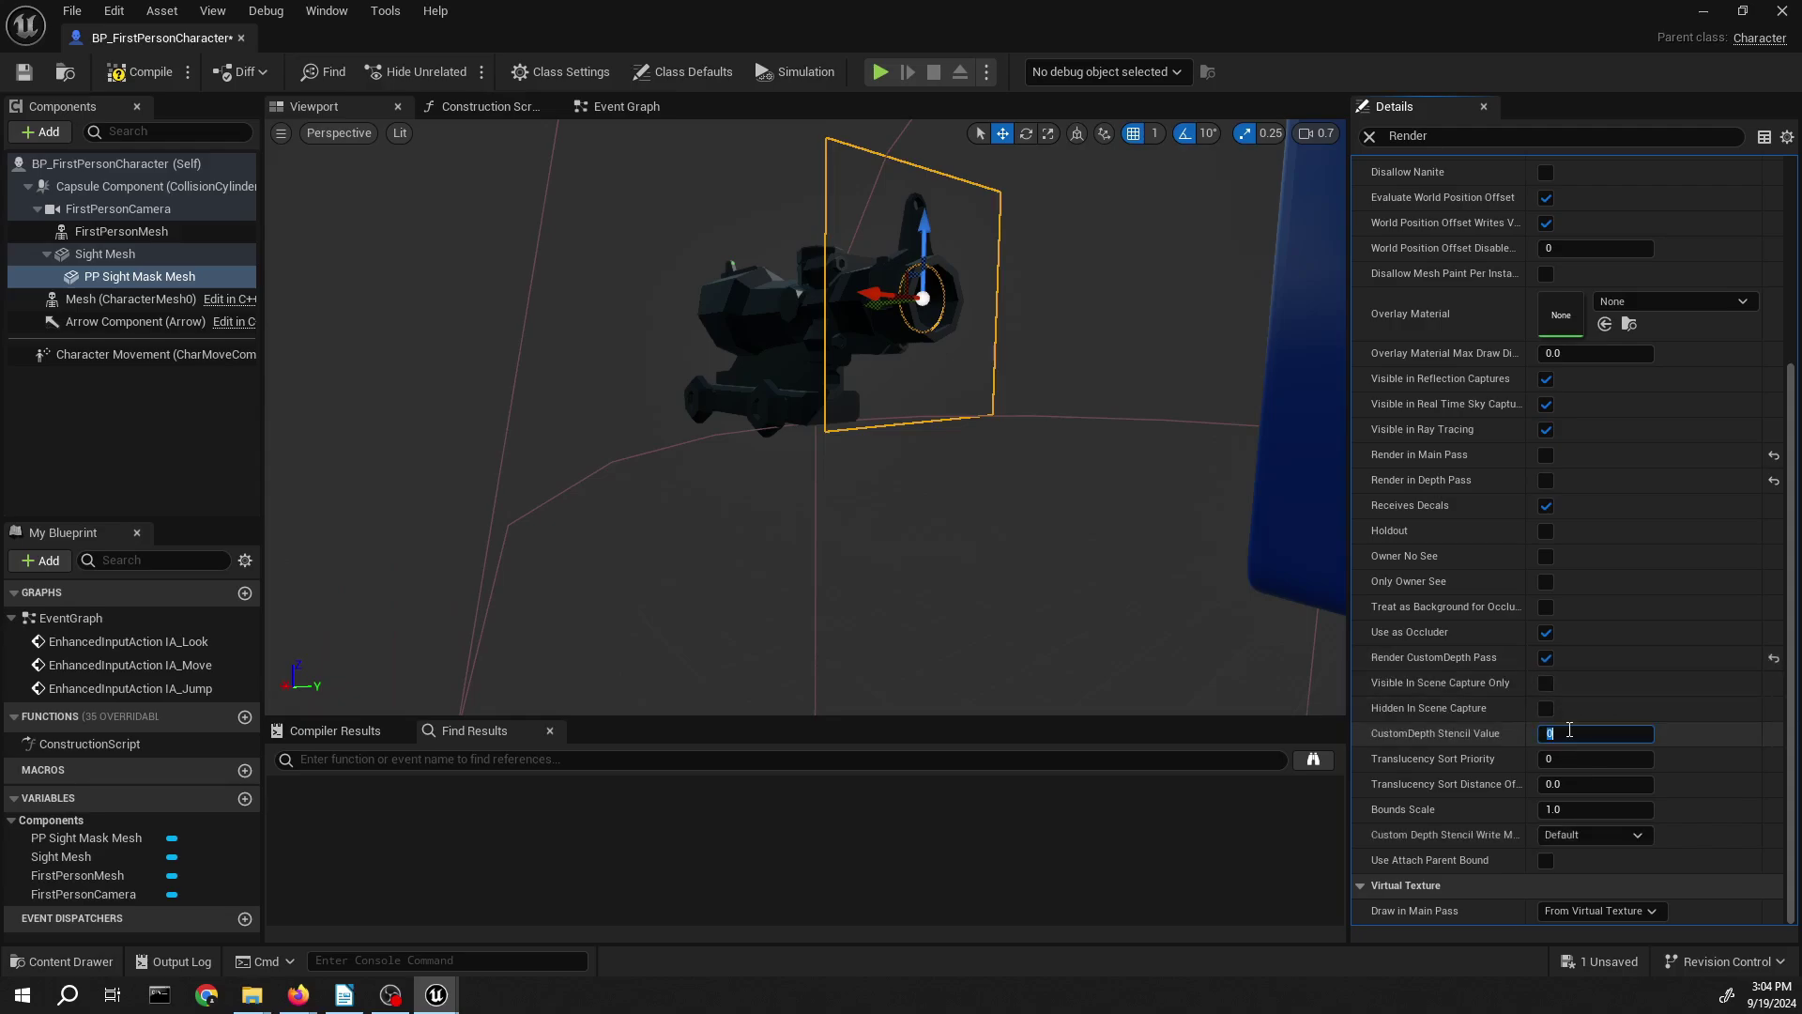
text(1)
key(Return)
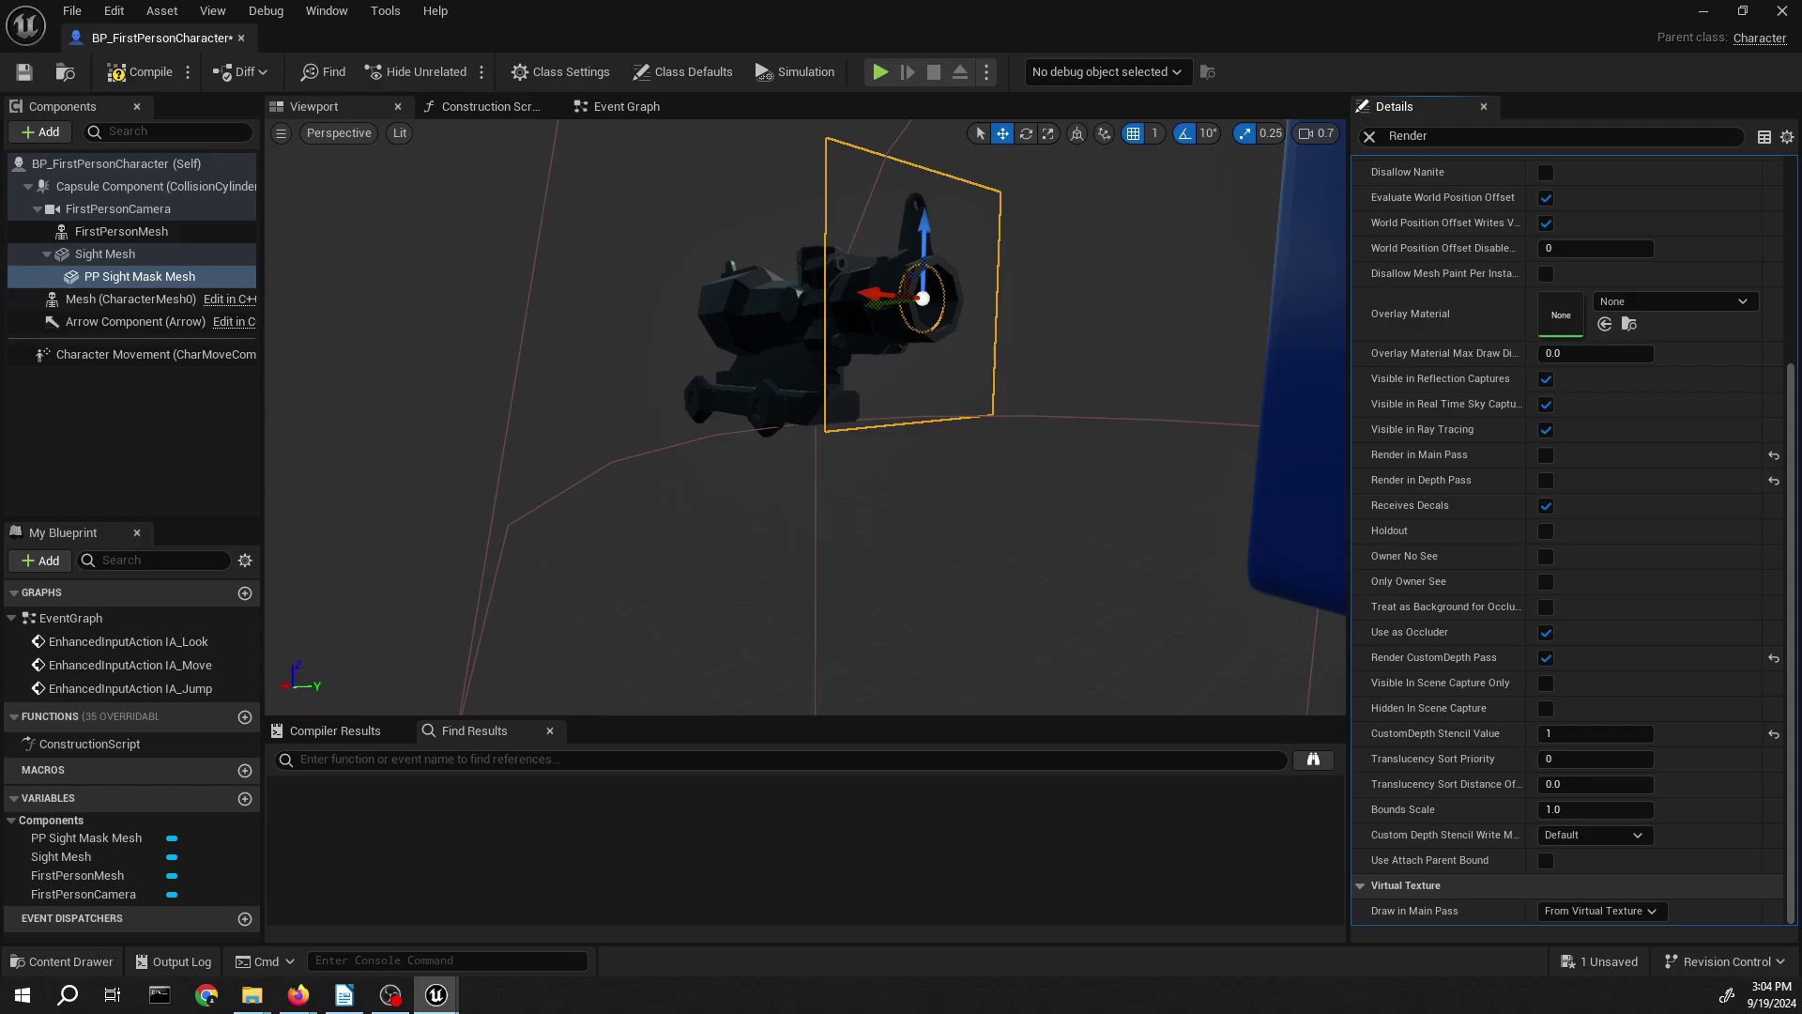
click(27, 74)
- Play the level in an enlarged viewport to check the scope in first-person view, and eject from the player
click(1705, 19)
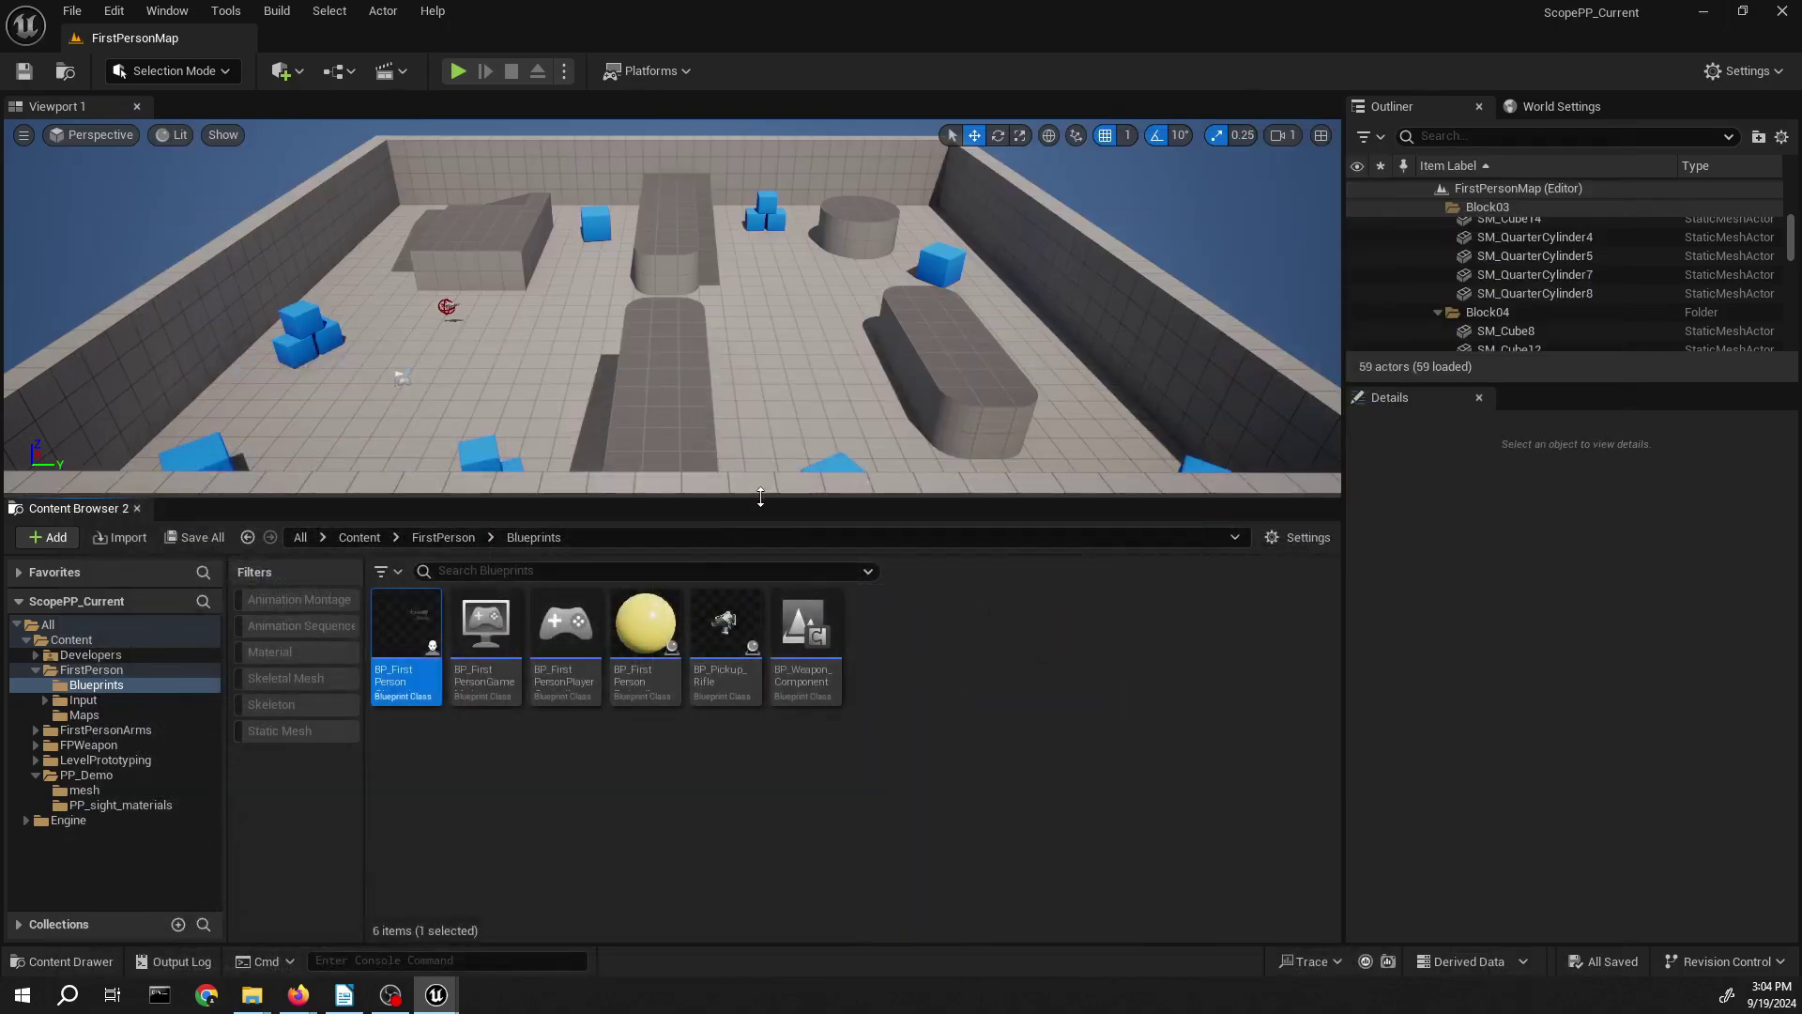
drag(760, 497, 761, 665)
click(458, 70)
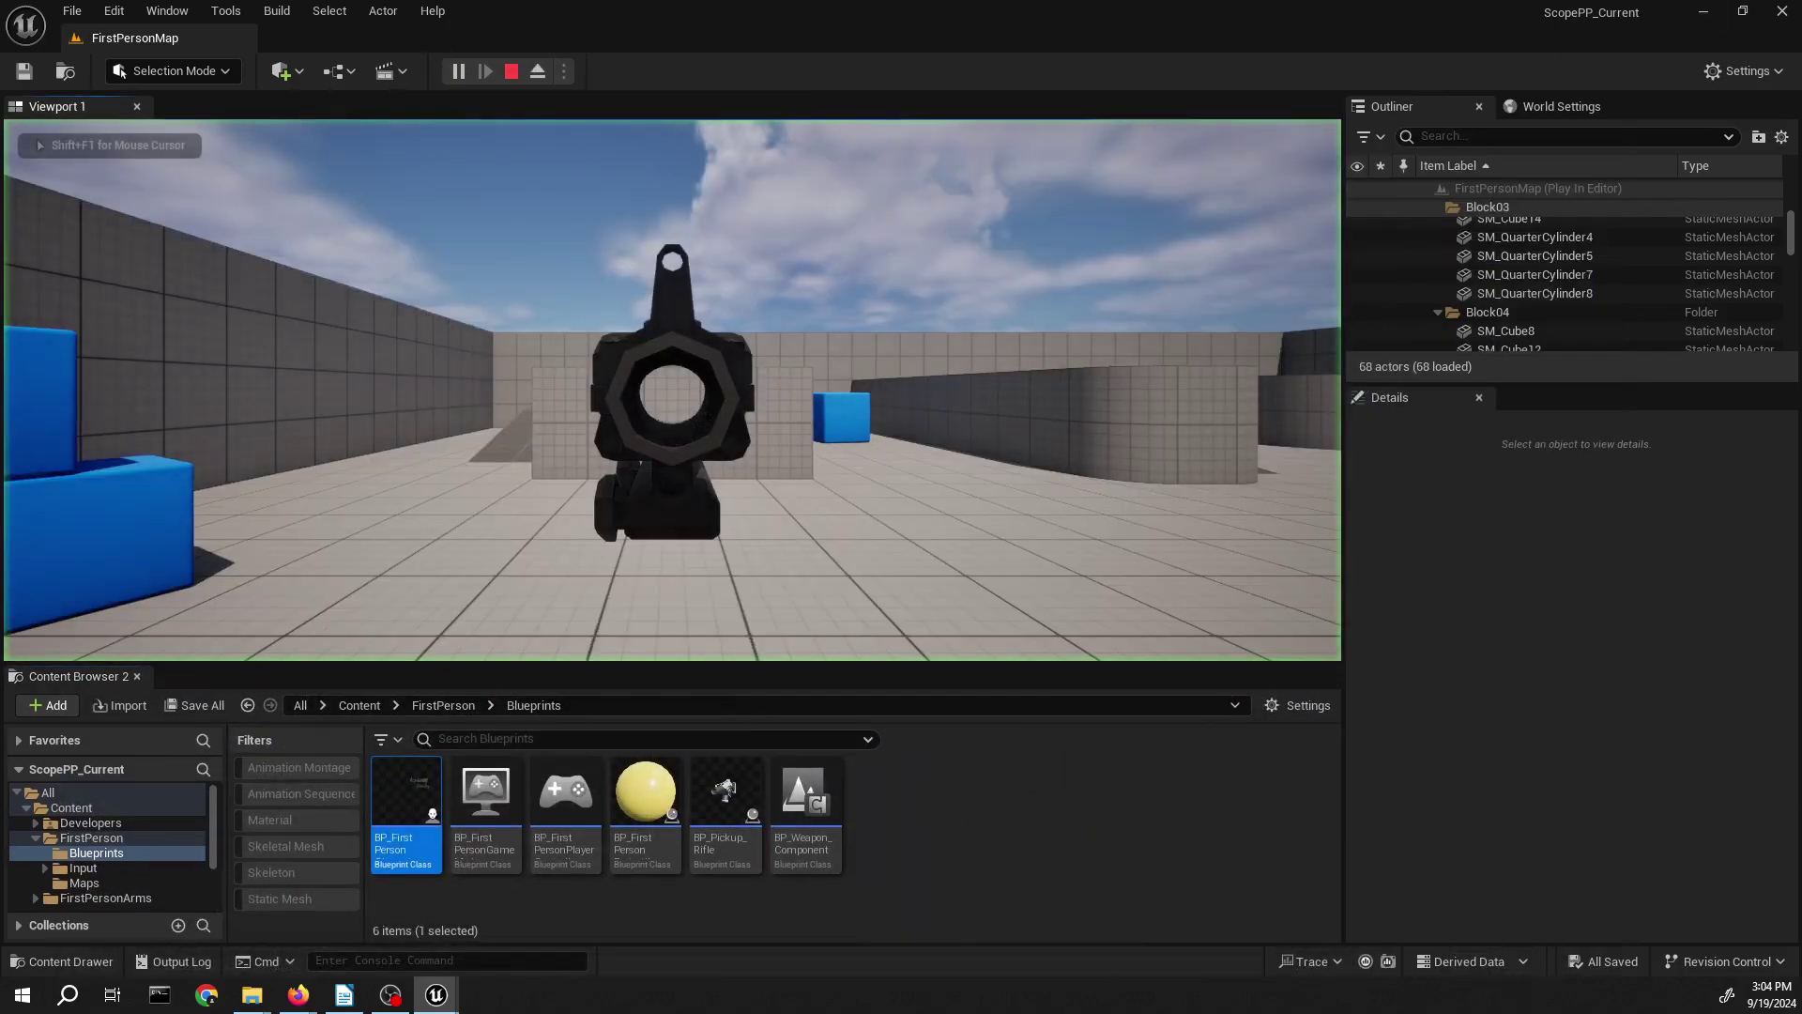
key(w)
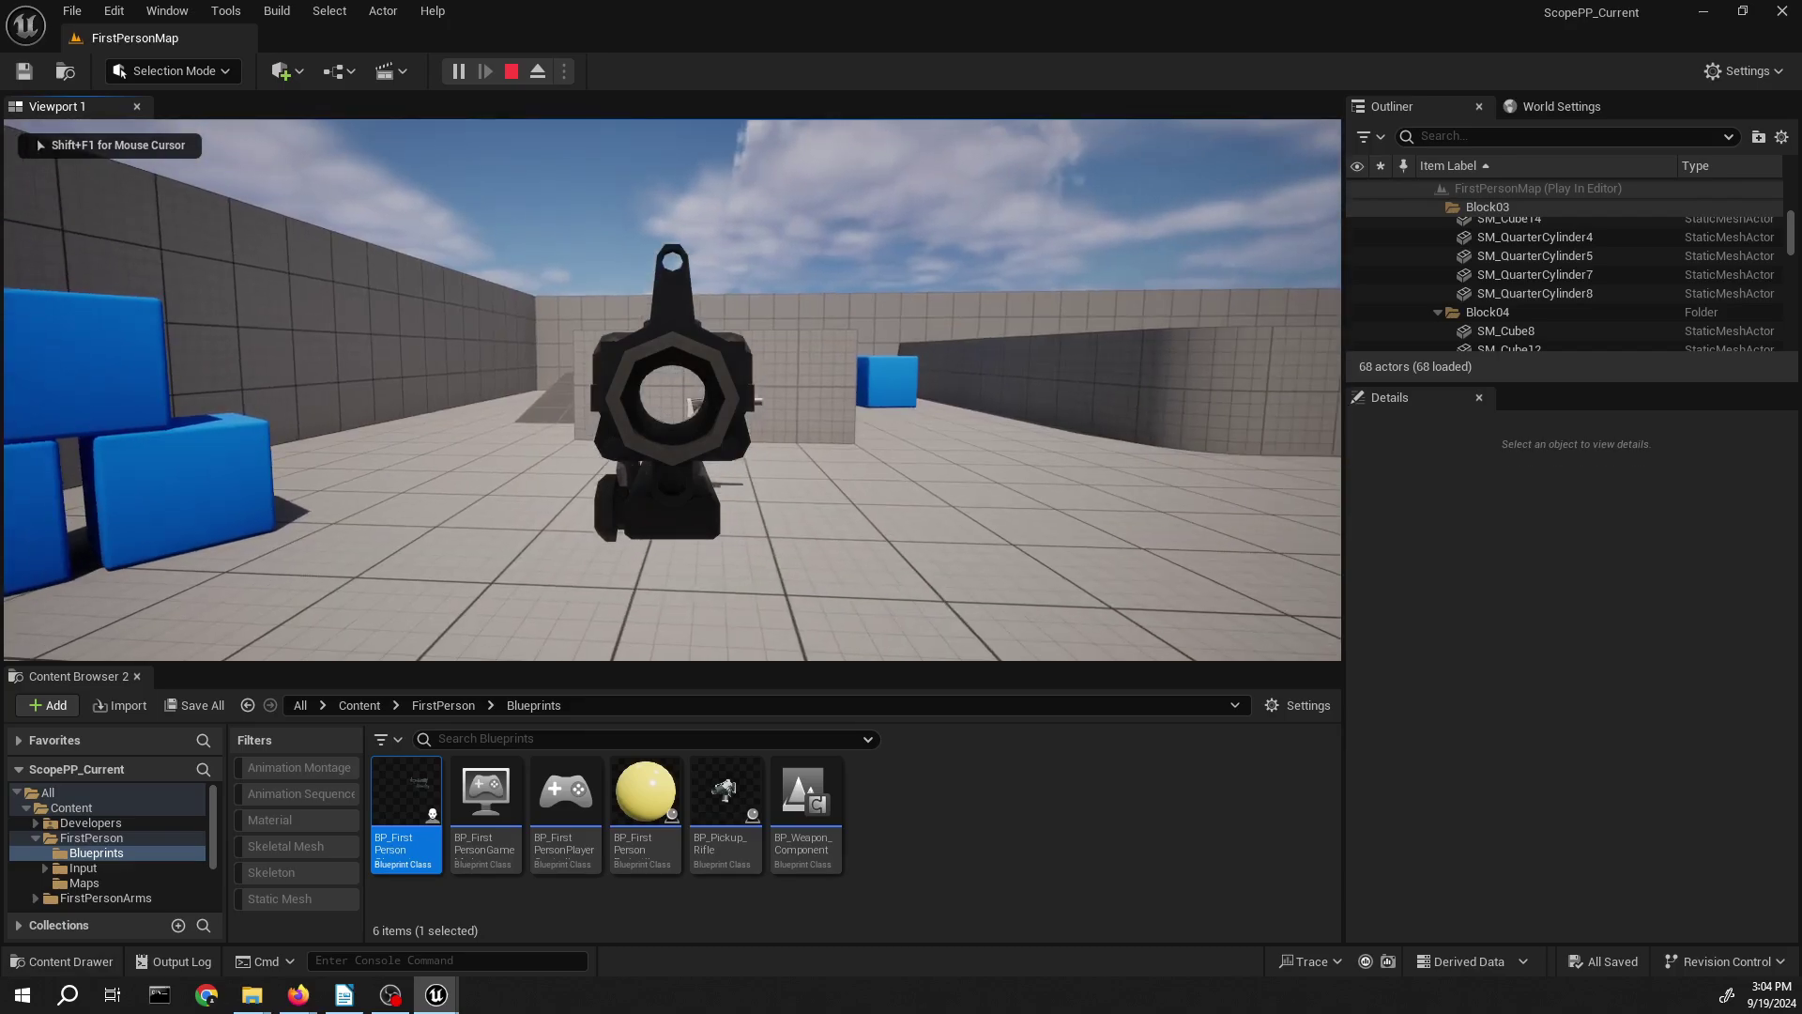
key(d)
key(F8)
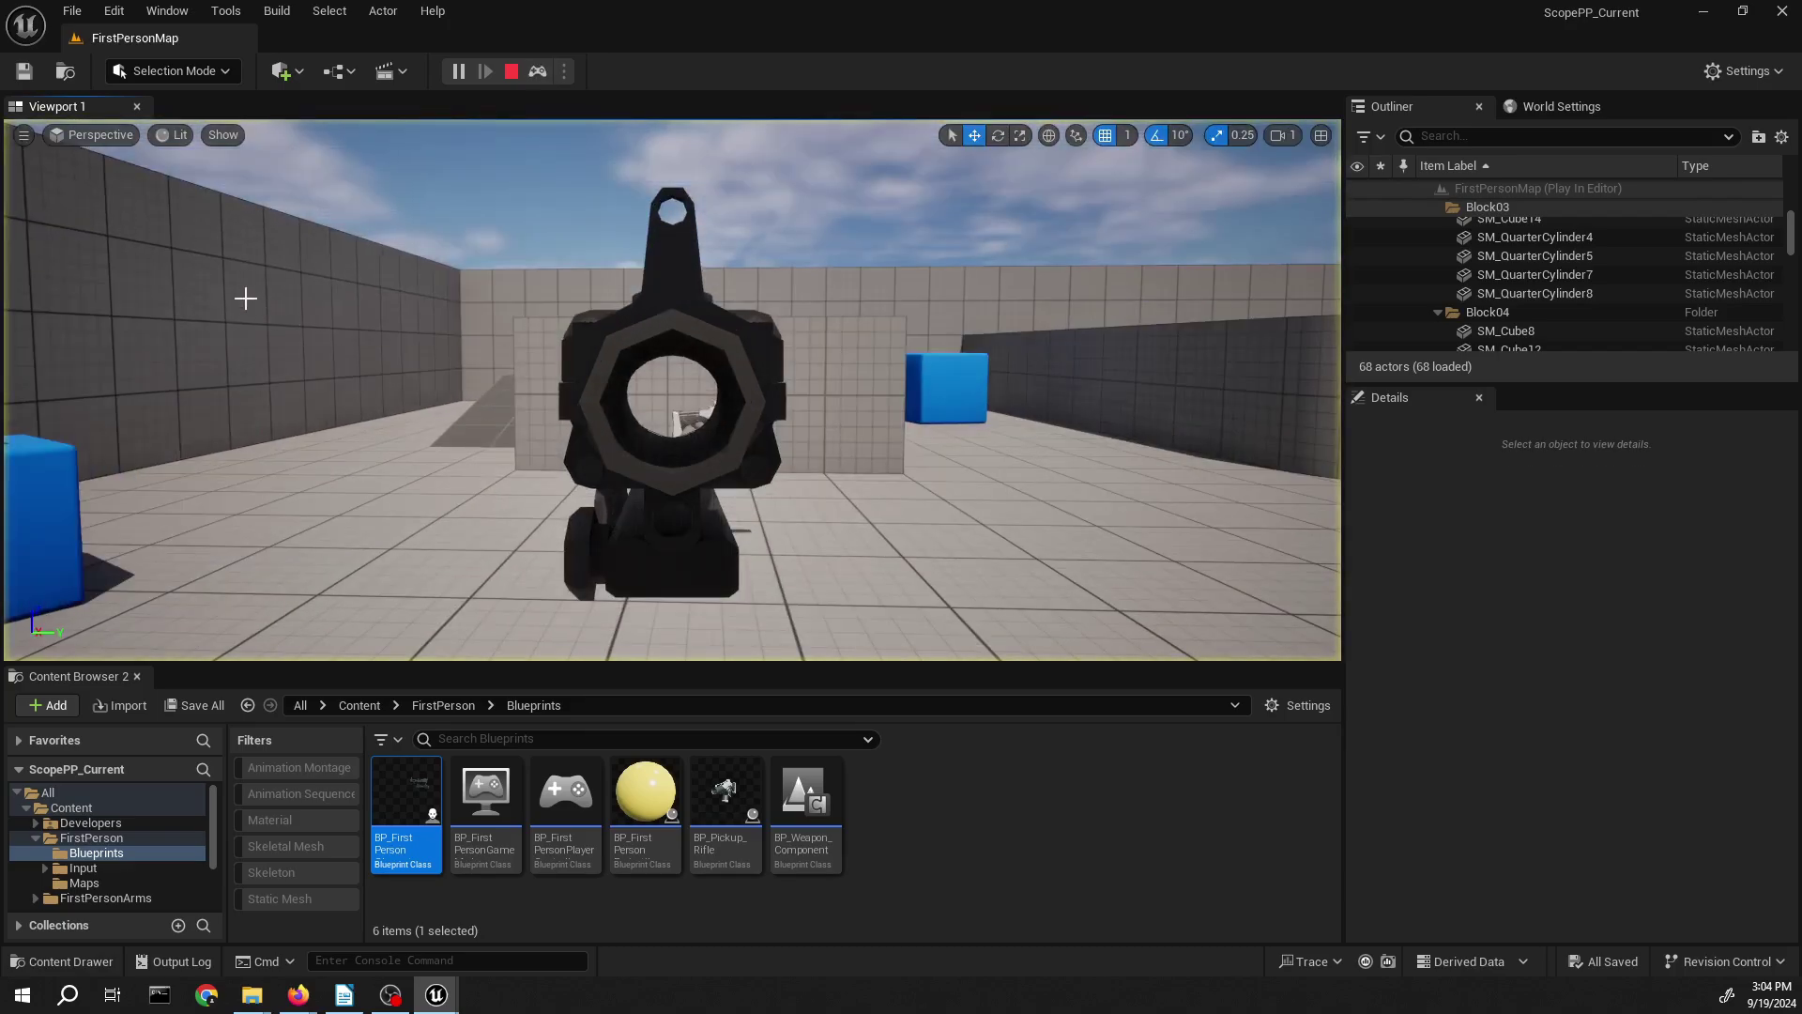
- View the Custom Stencil buffer to inspect the scope mask during play, and end the play session
click(175, 134)
text(ste)
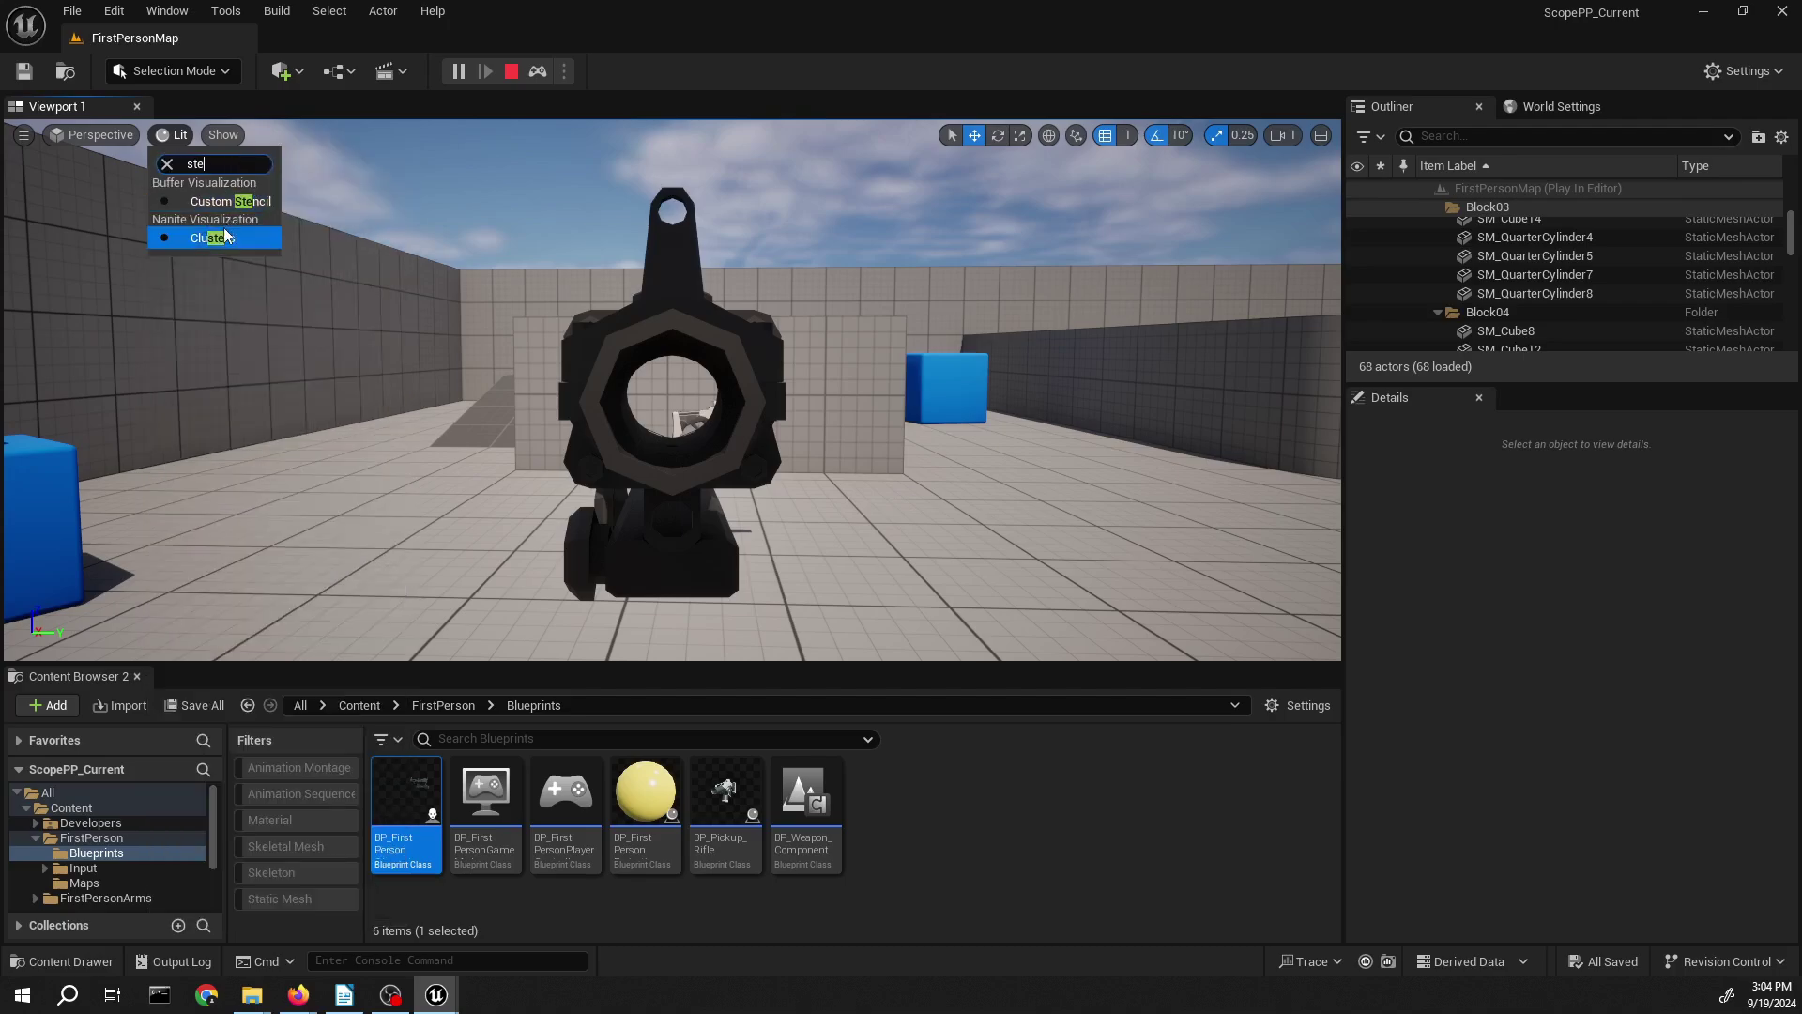
click(231, 201)
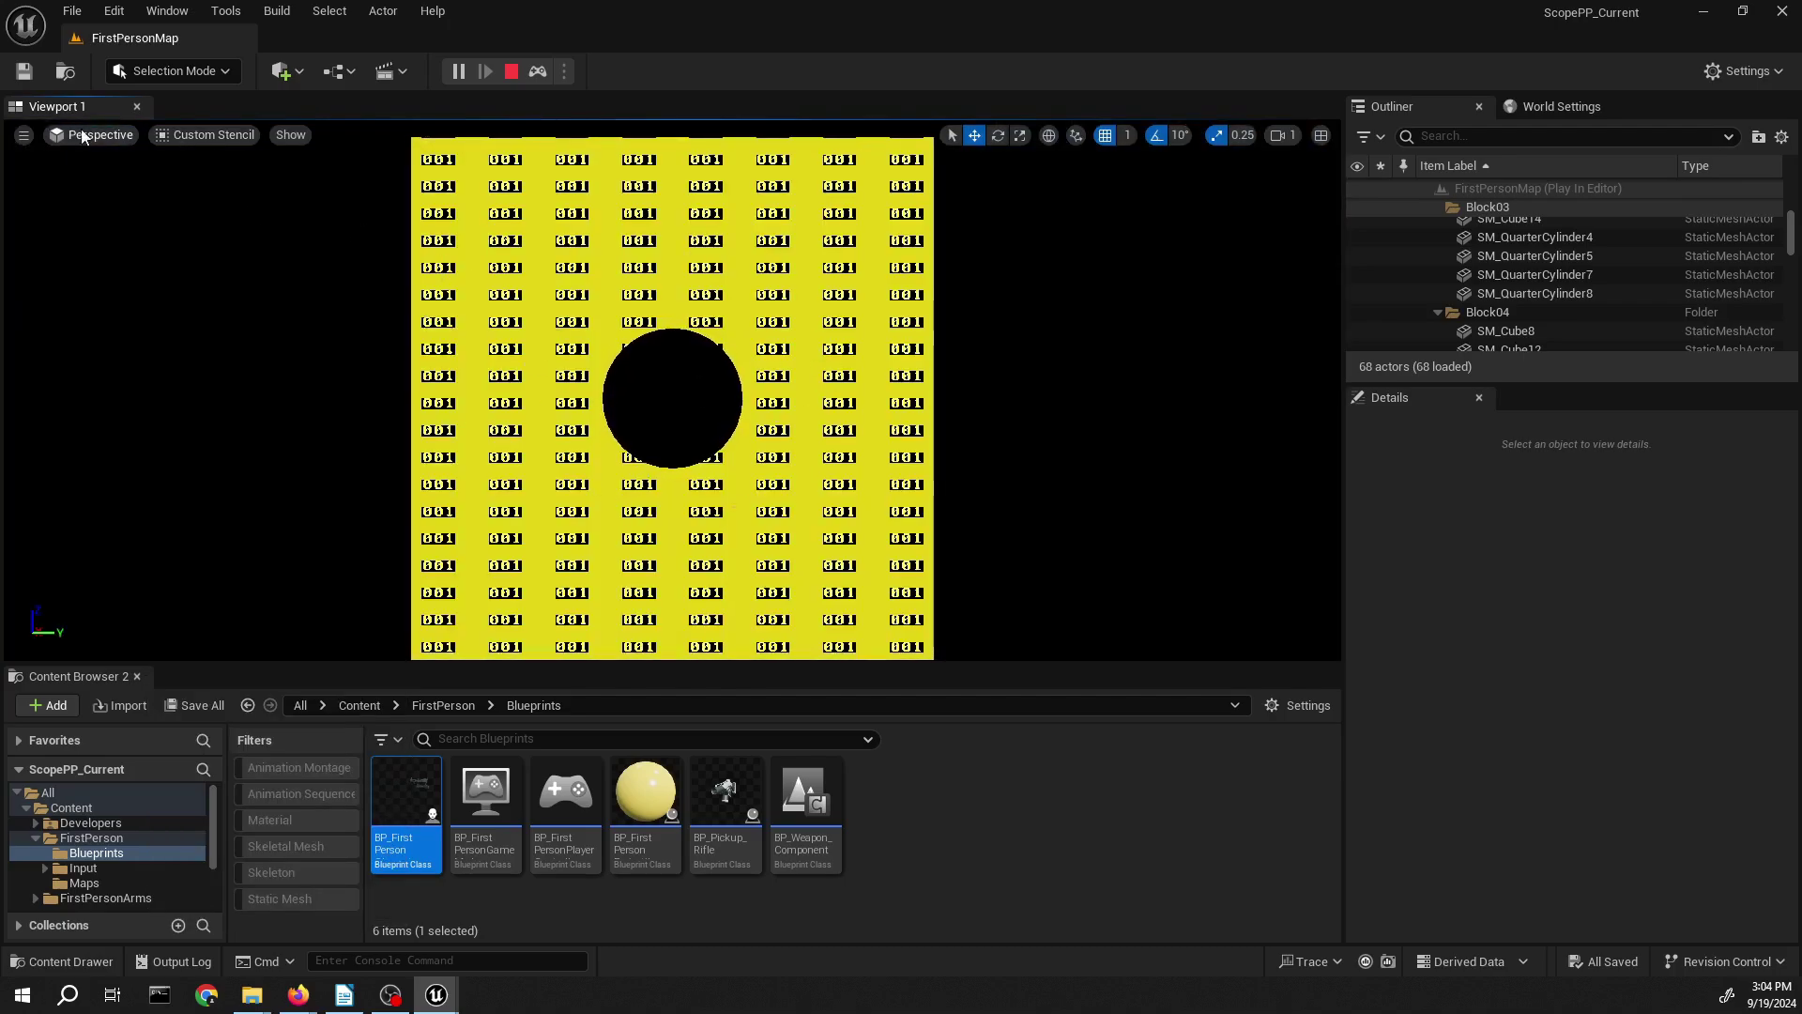
click(183, 138)
click(182, 138)
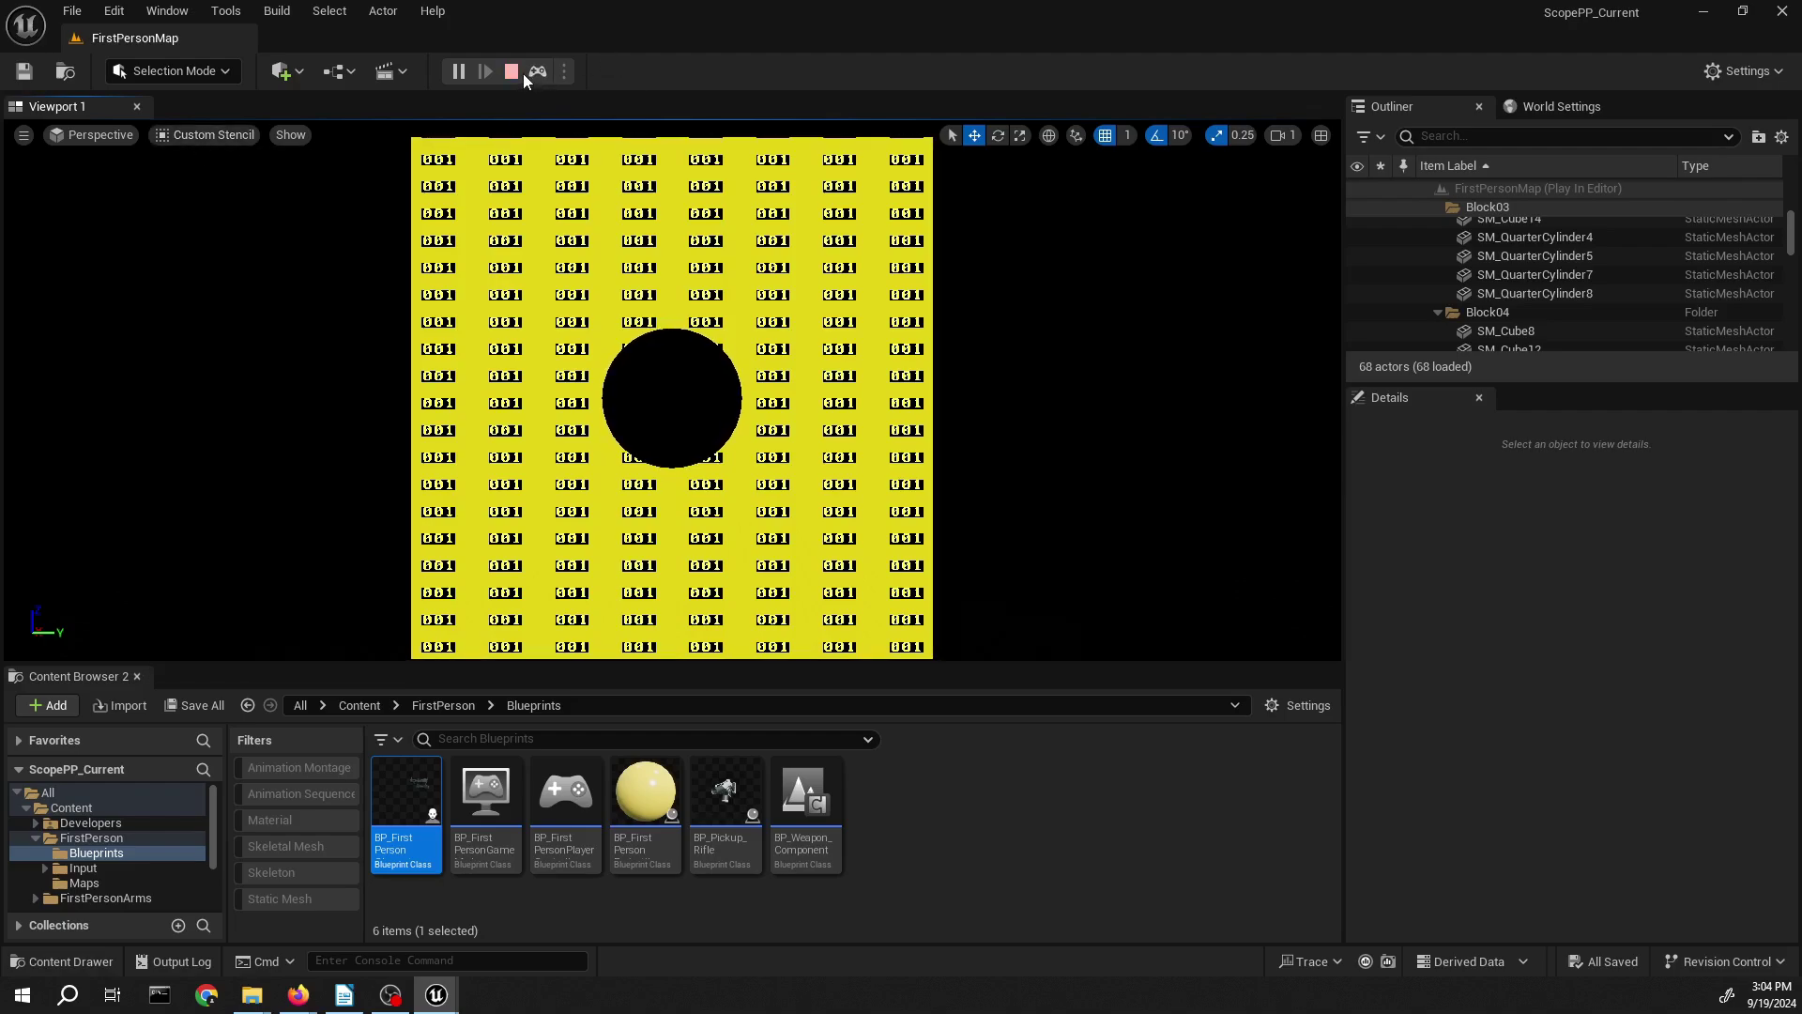
key(Escape)
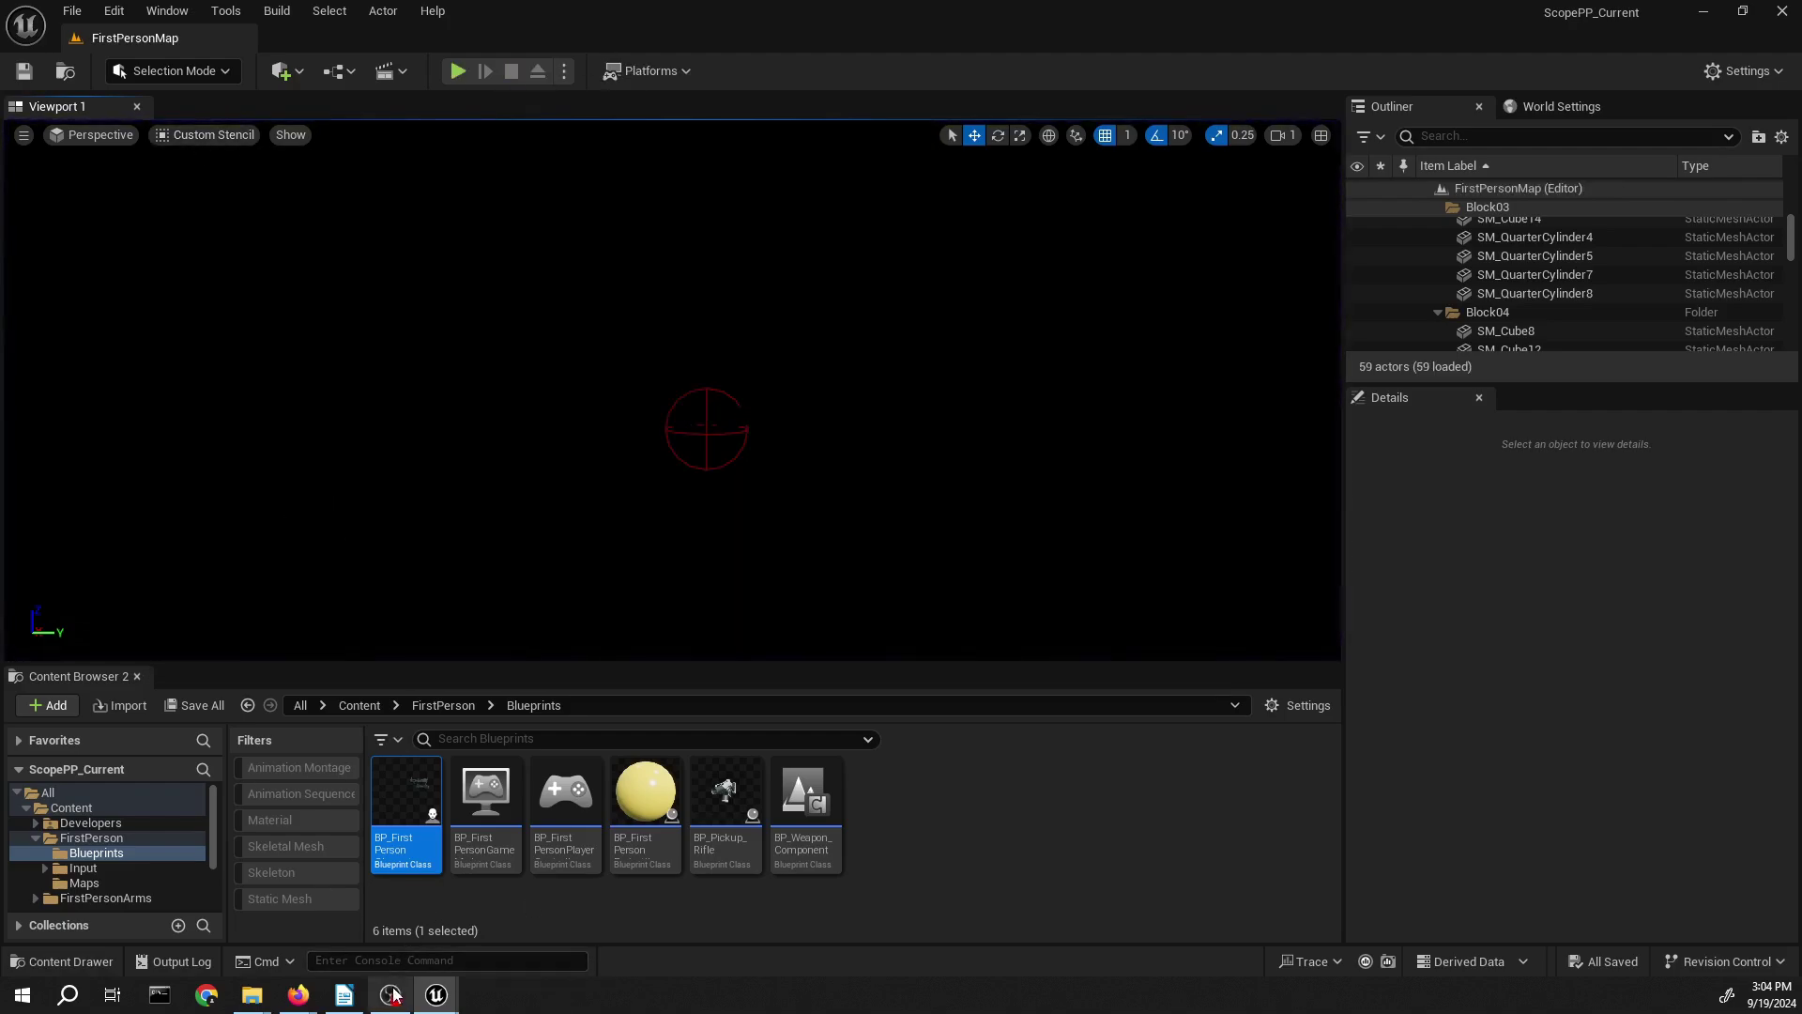
mouse_move(436, 995)
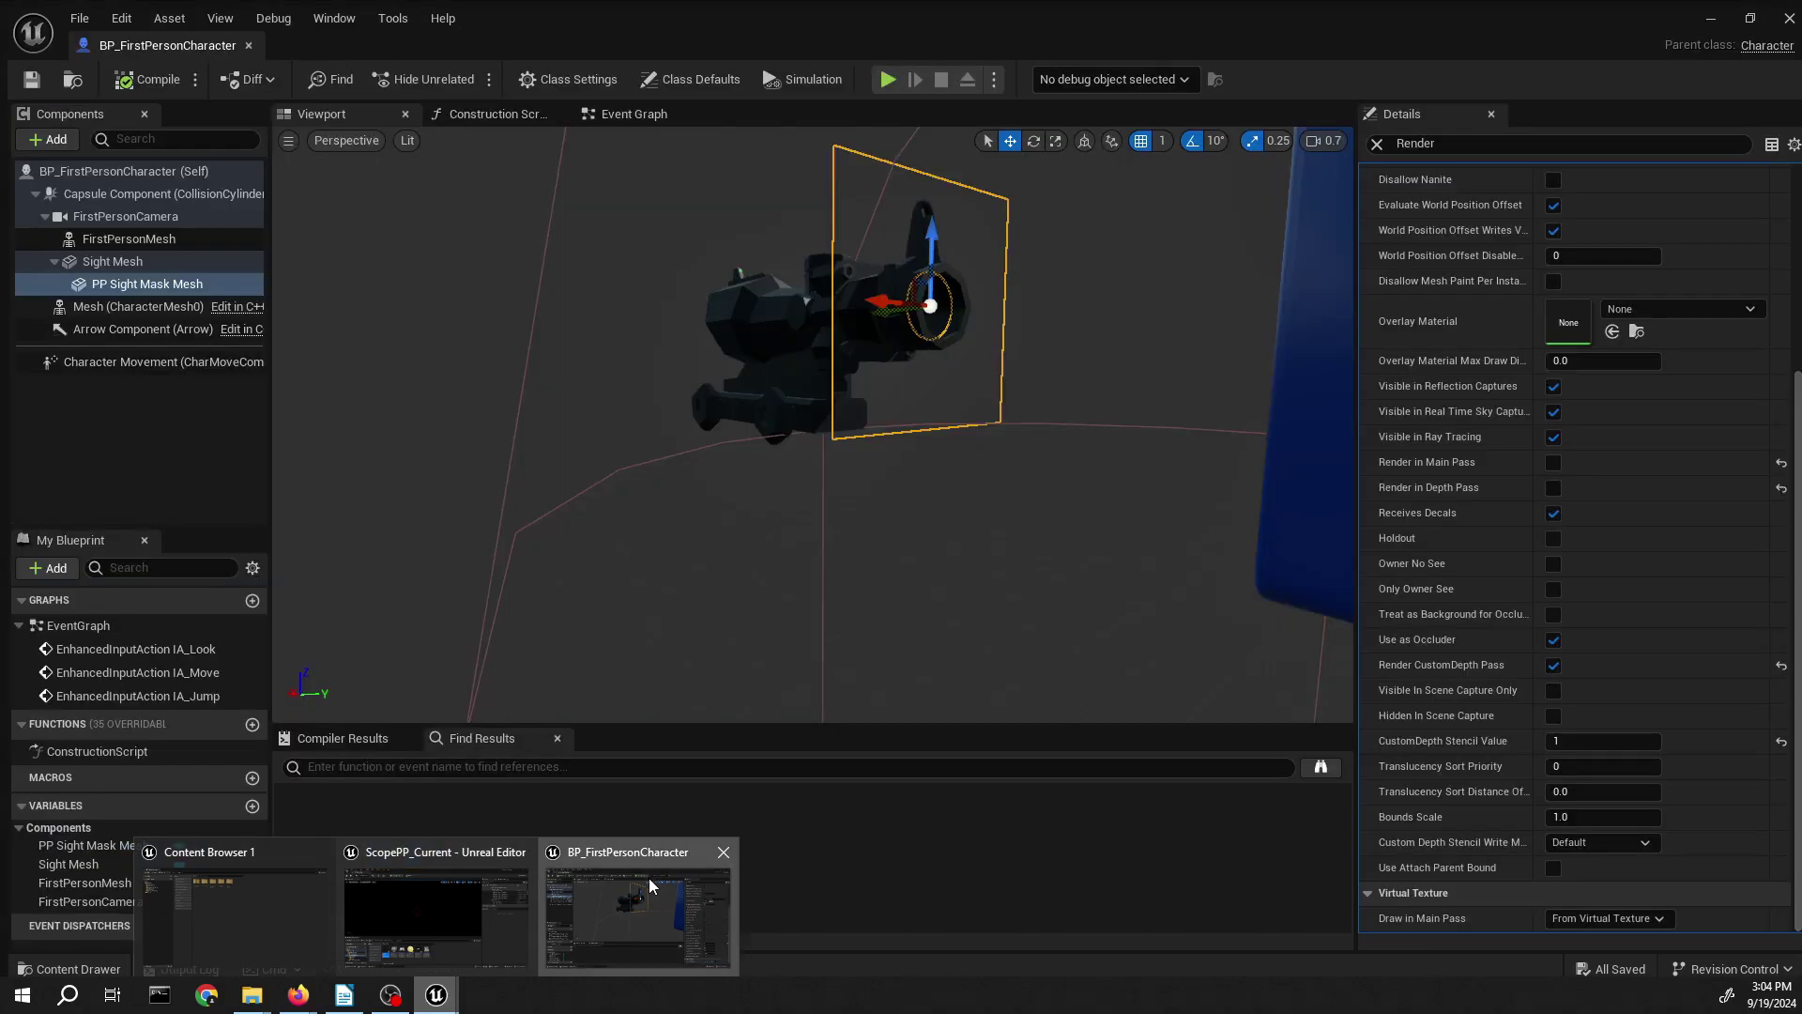
click(651, 885)
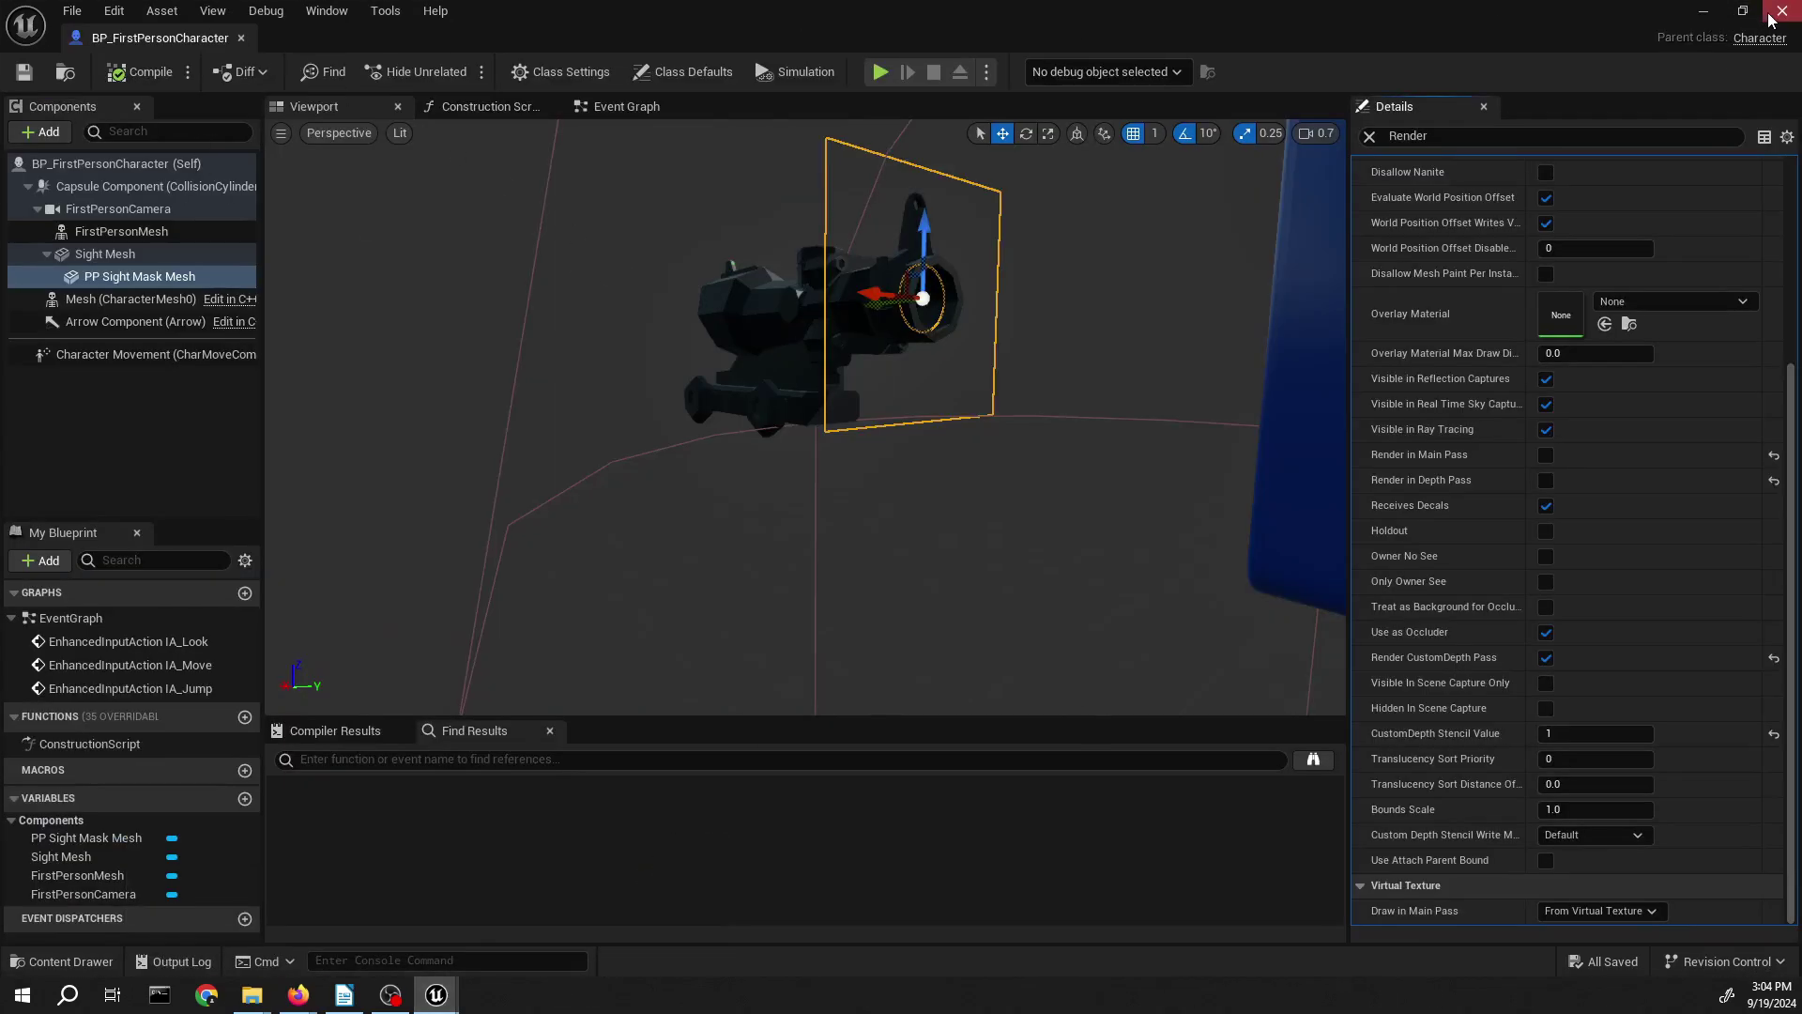
click(1706, 19)
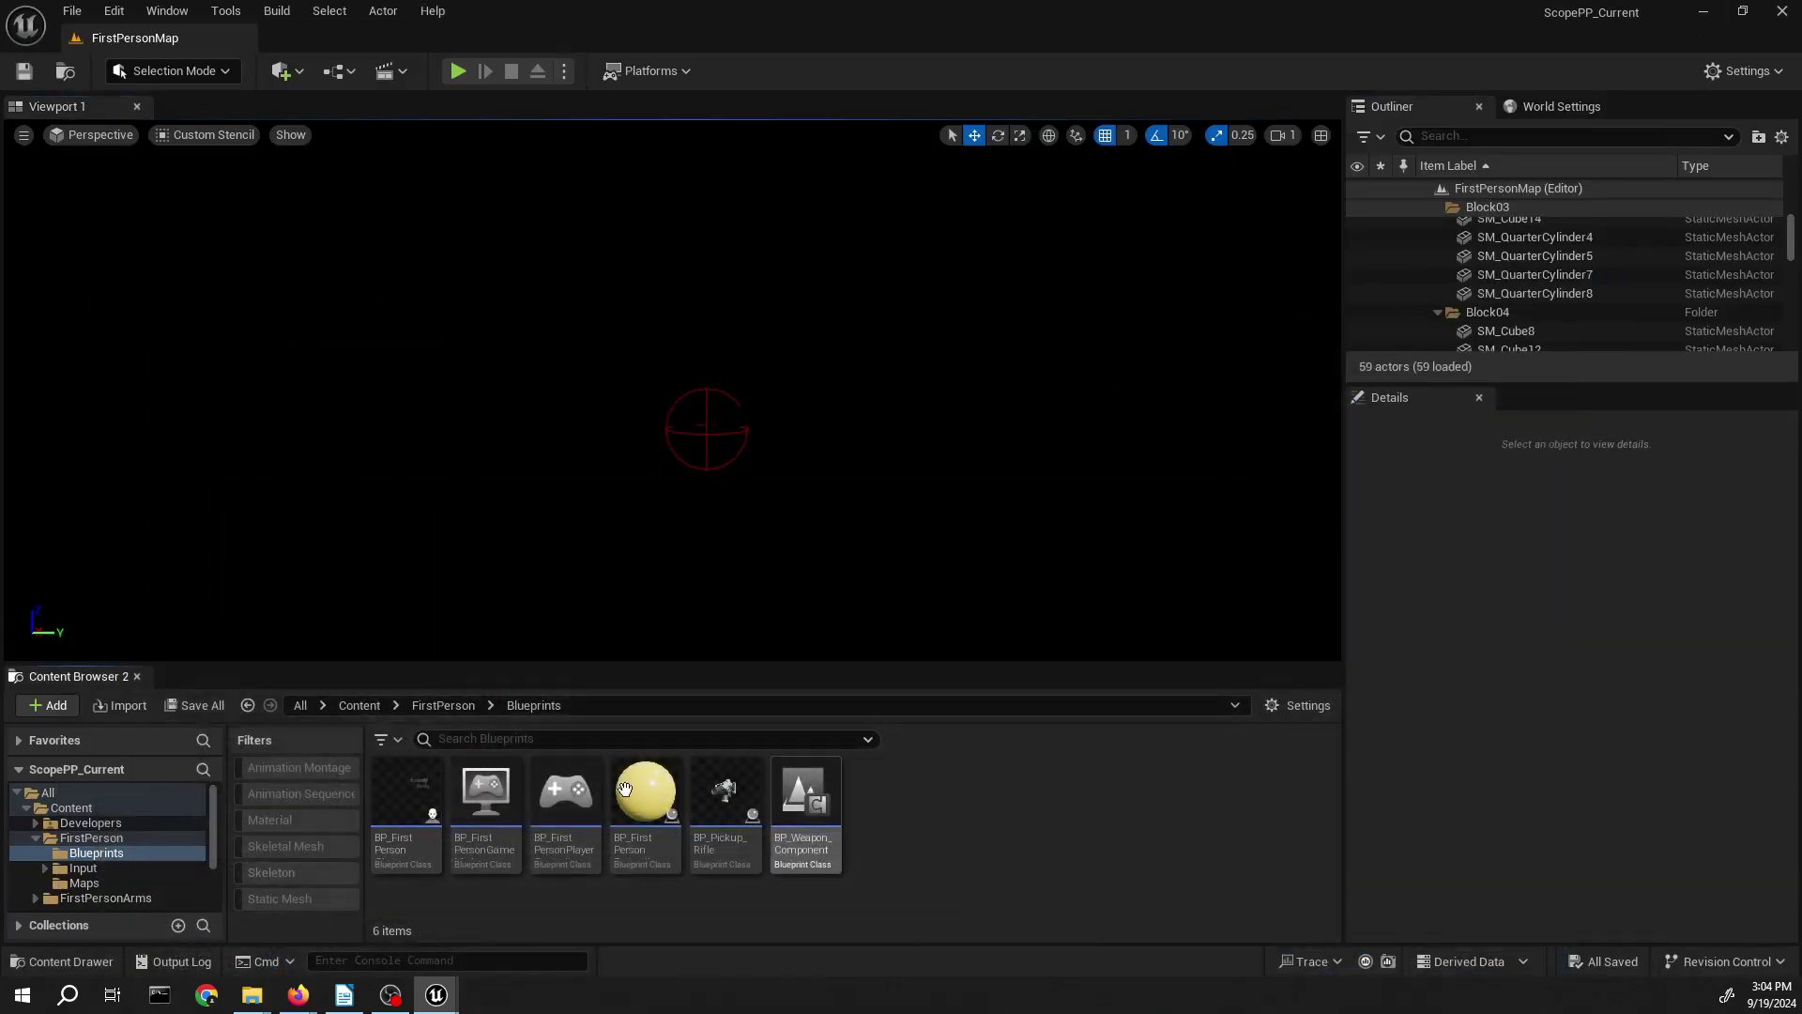
- Open the PP_sight_materials folder inside the project's PP_Demo content folder
click(436, 706)
click(363, 711)
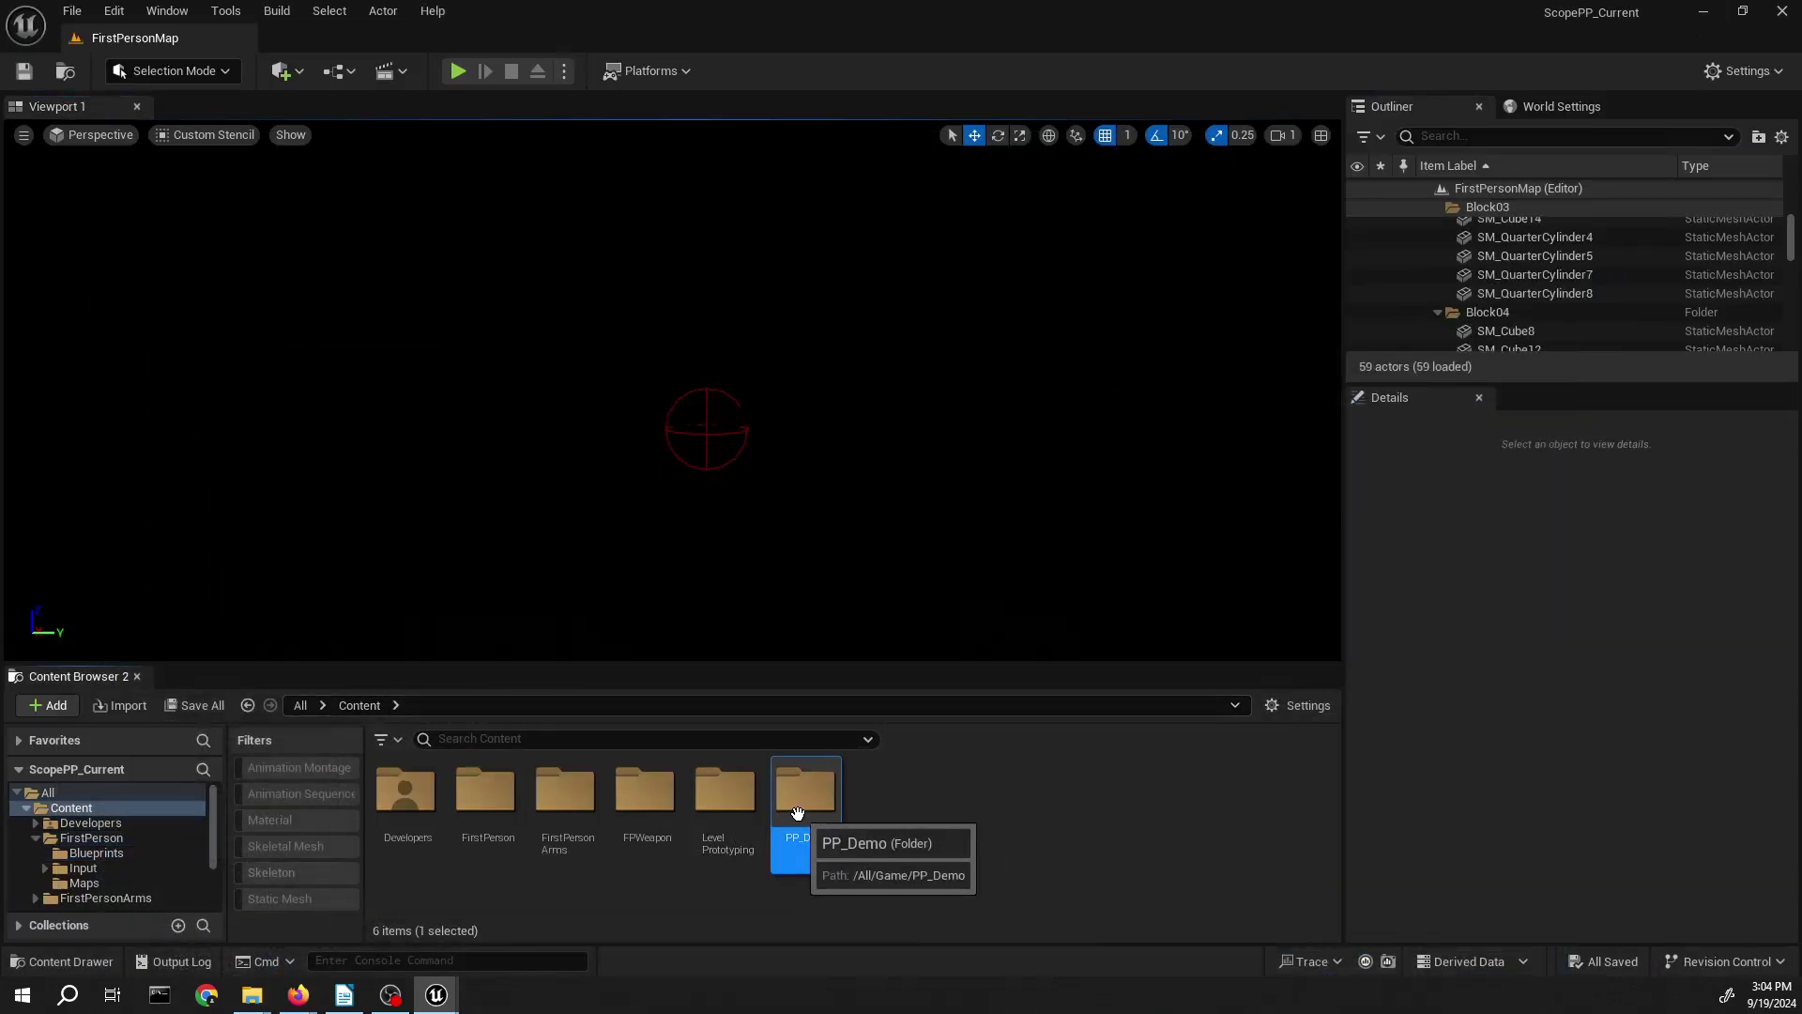
double_click(816, 815)
click(504, 813)
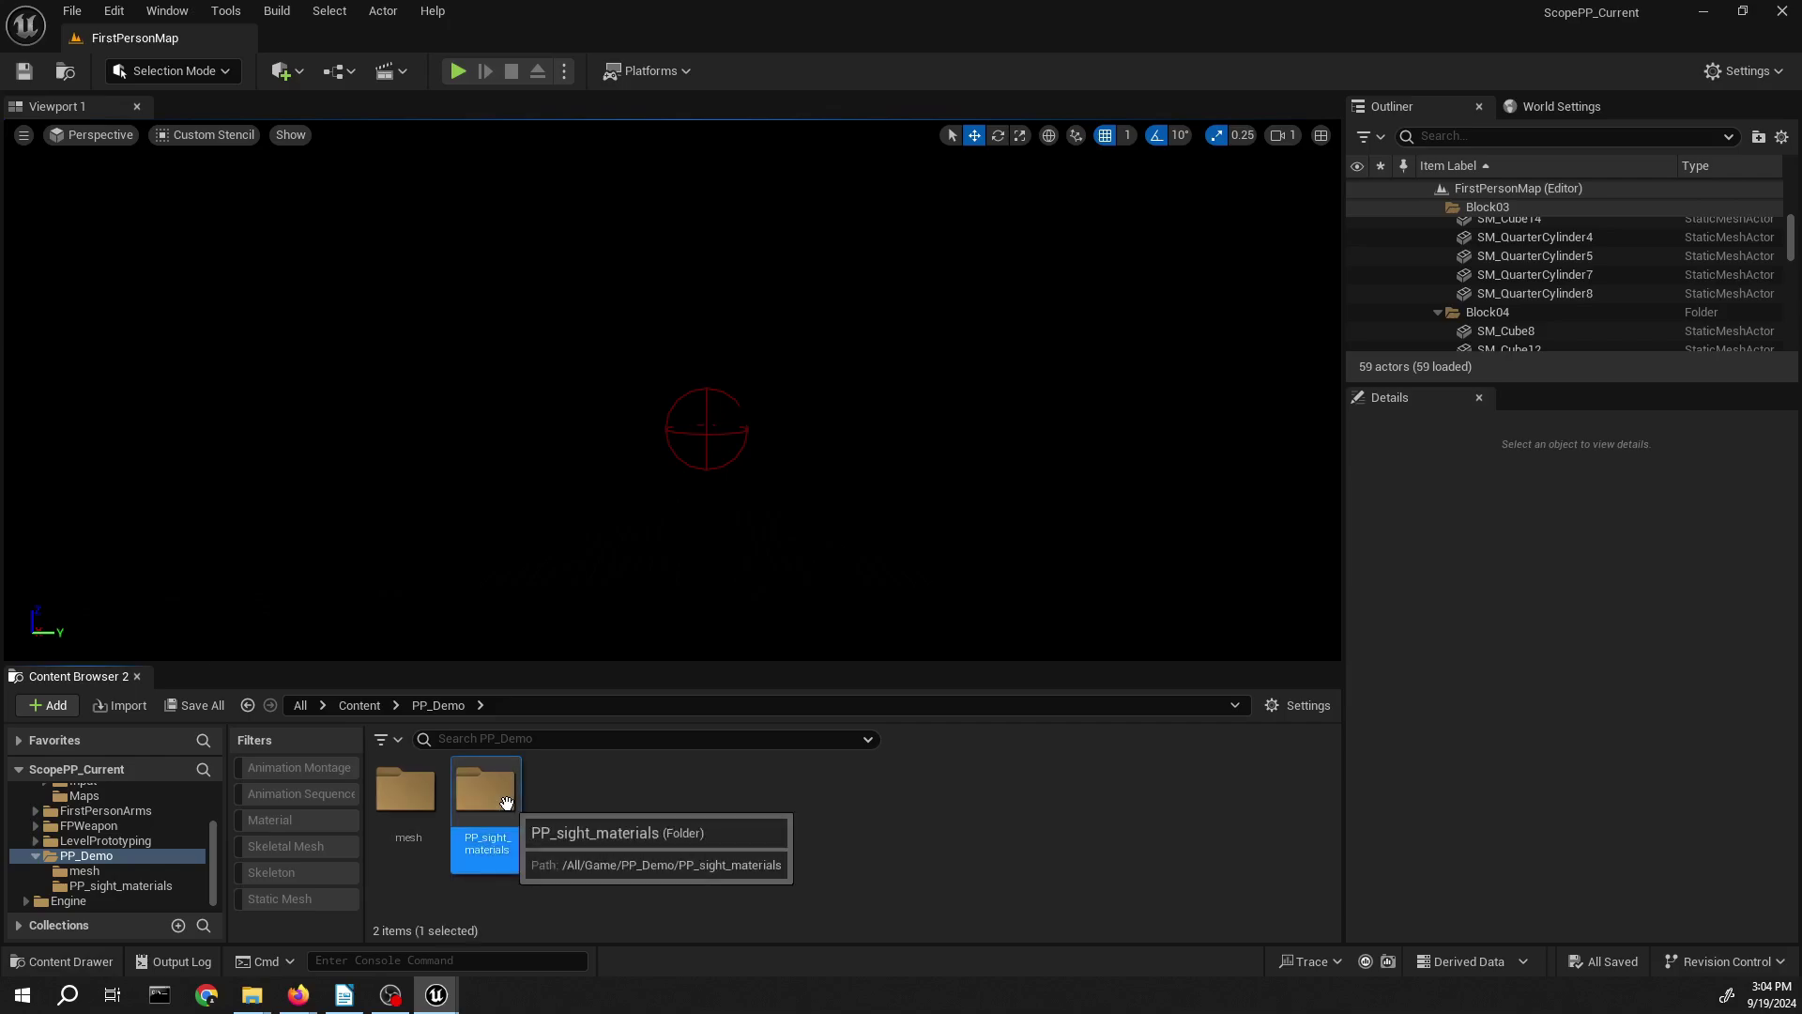
double_click(504, 813)
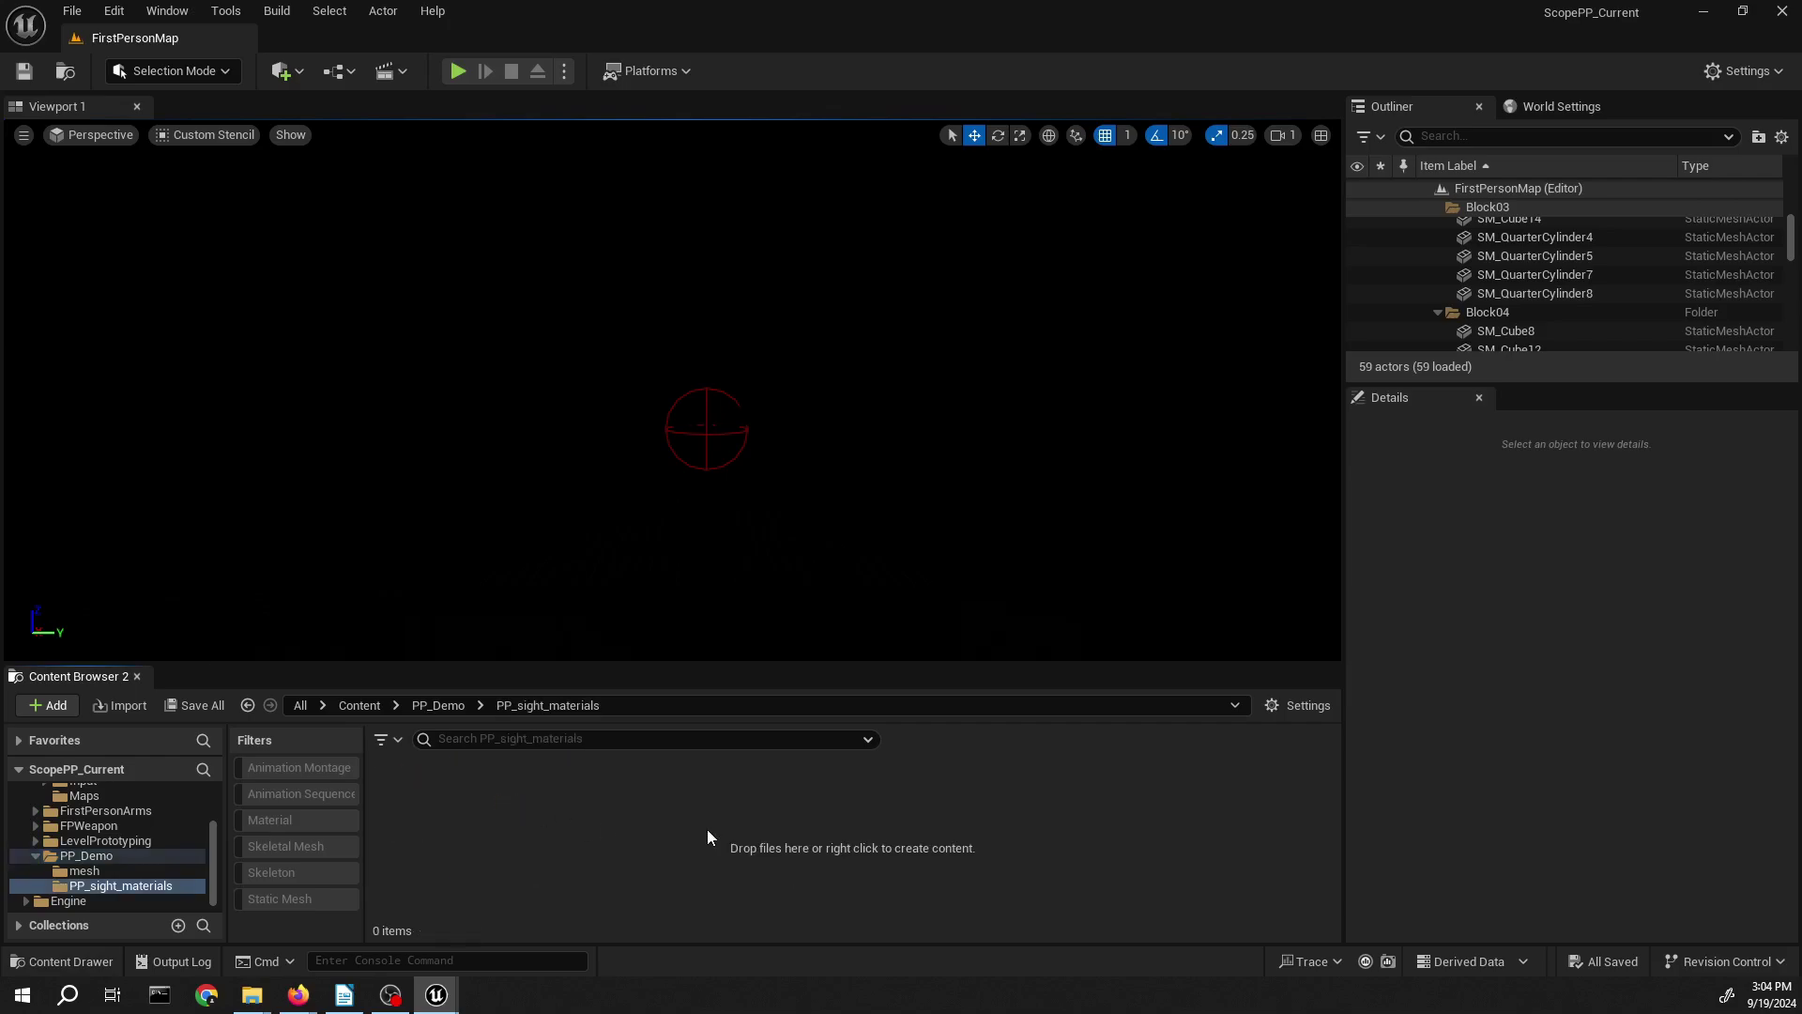
- Return to PP_Demo and show the PP_sight_materials folder in File Explorer
click(415, 705)
click(516, 826)
right_click(507, 817)
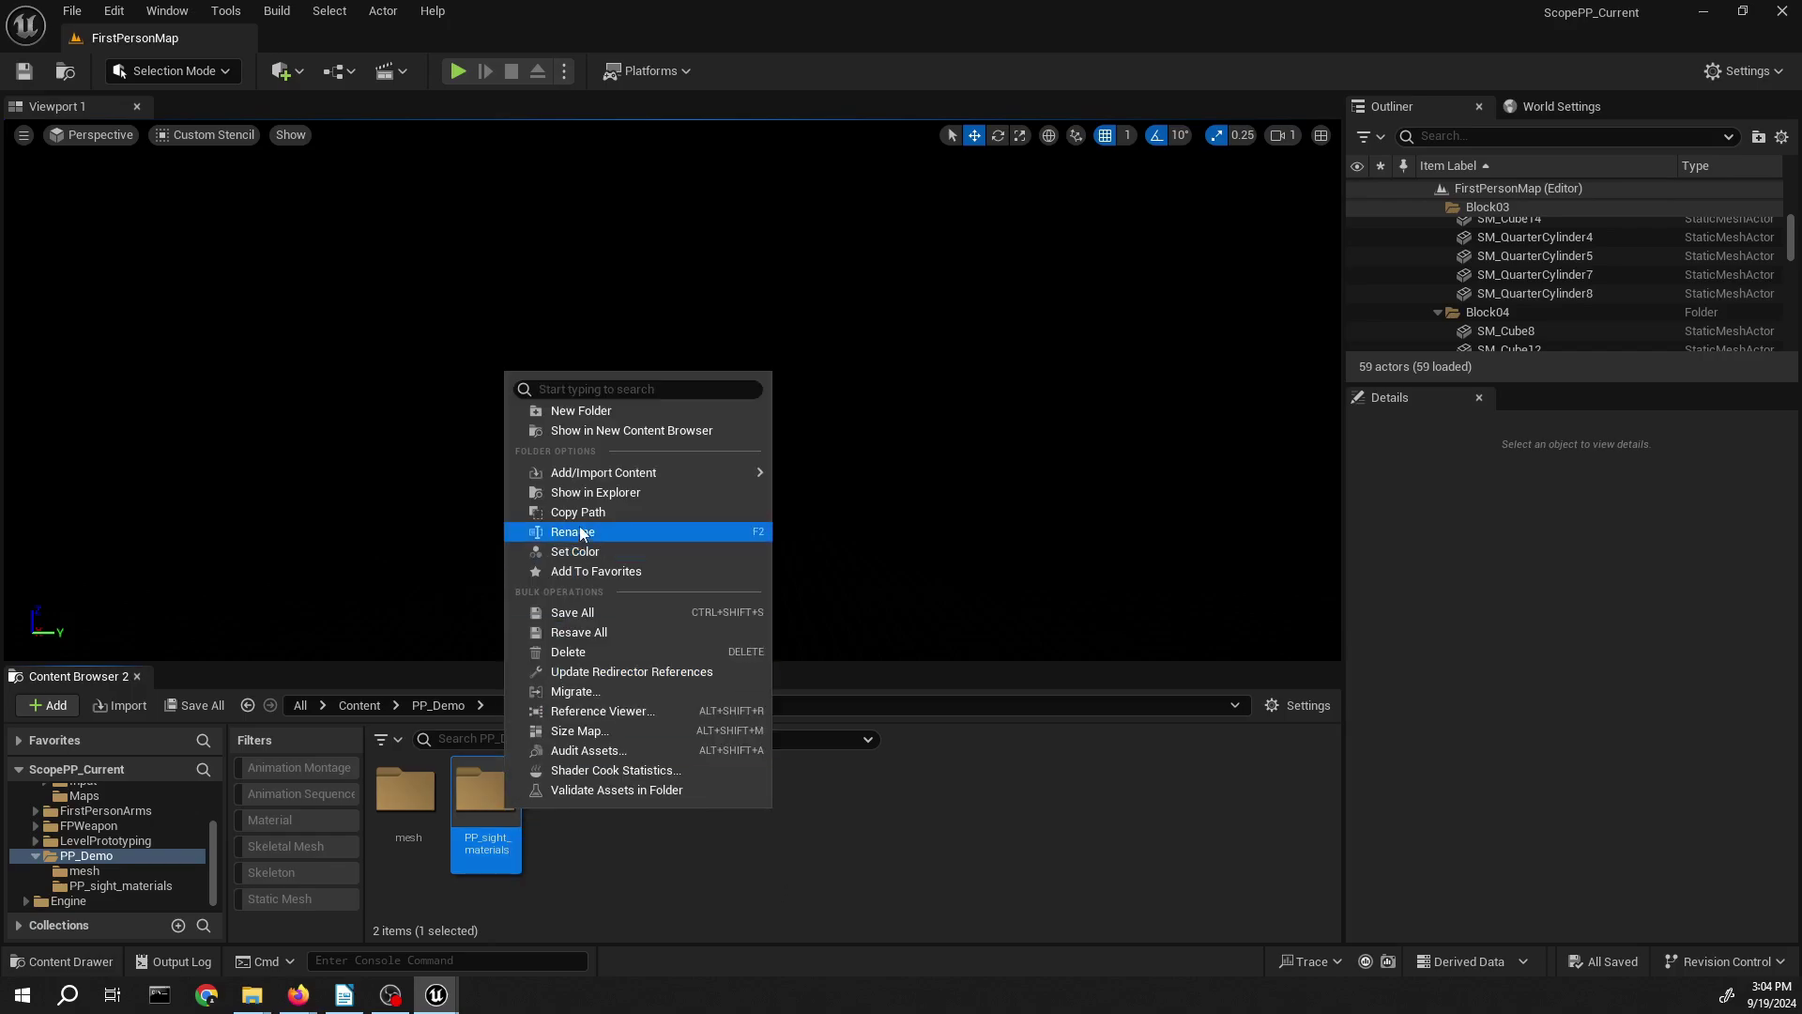
click(602, 507)
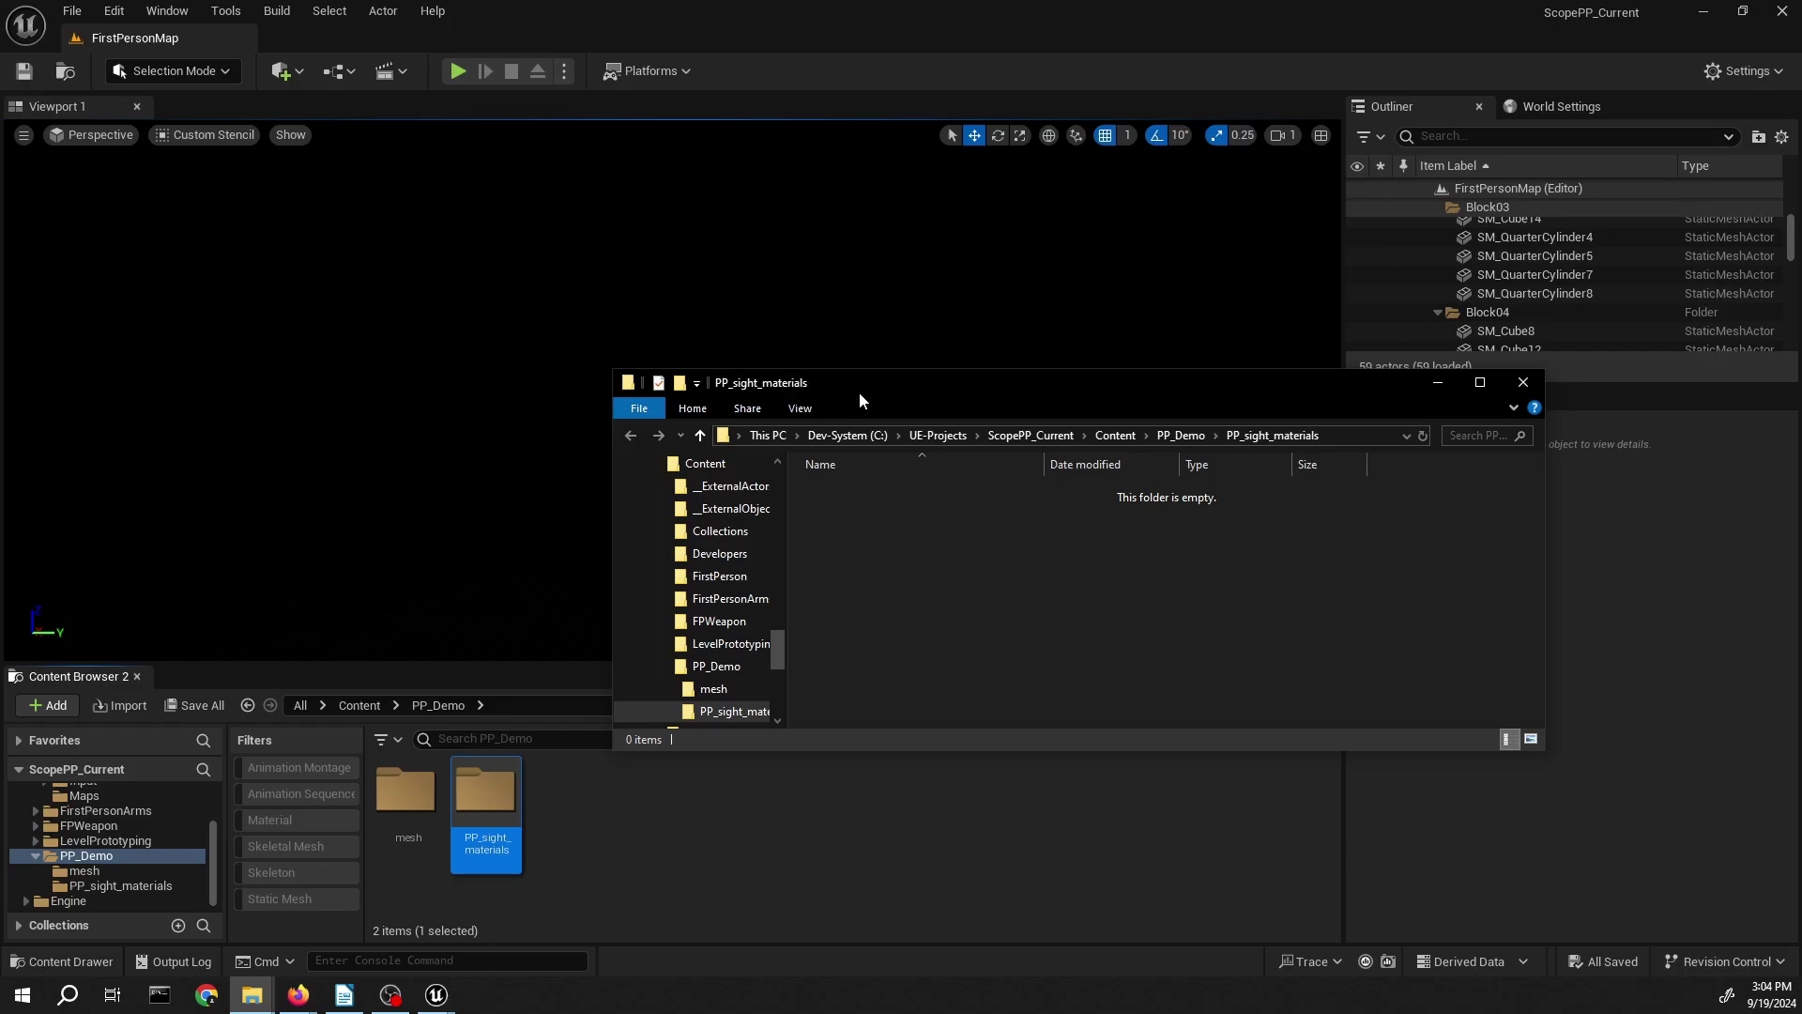
- Dock the PP_sight_materials folder window beside the asset files and open PPScope_Demo_Assets_2_0 > PP > starting
drag(860, 400, 2, 657)
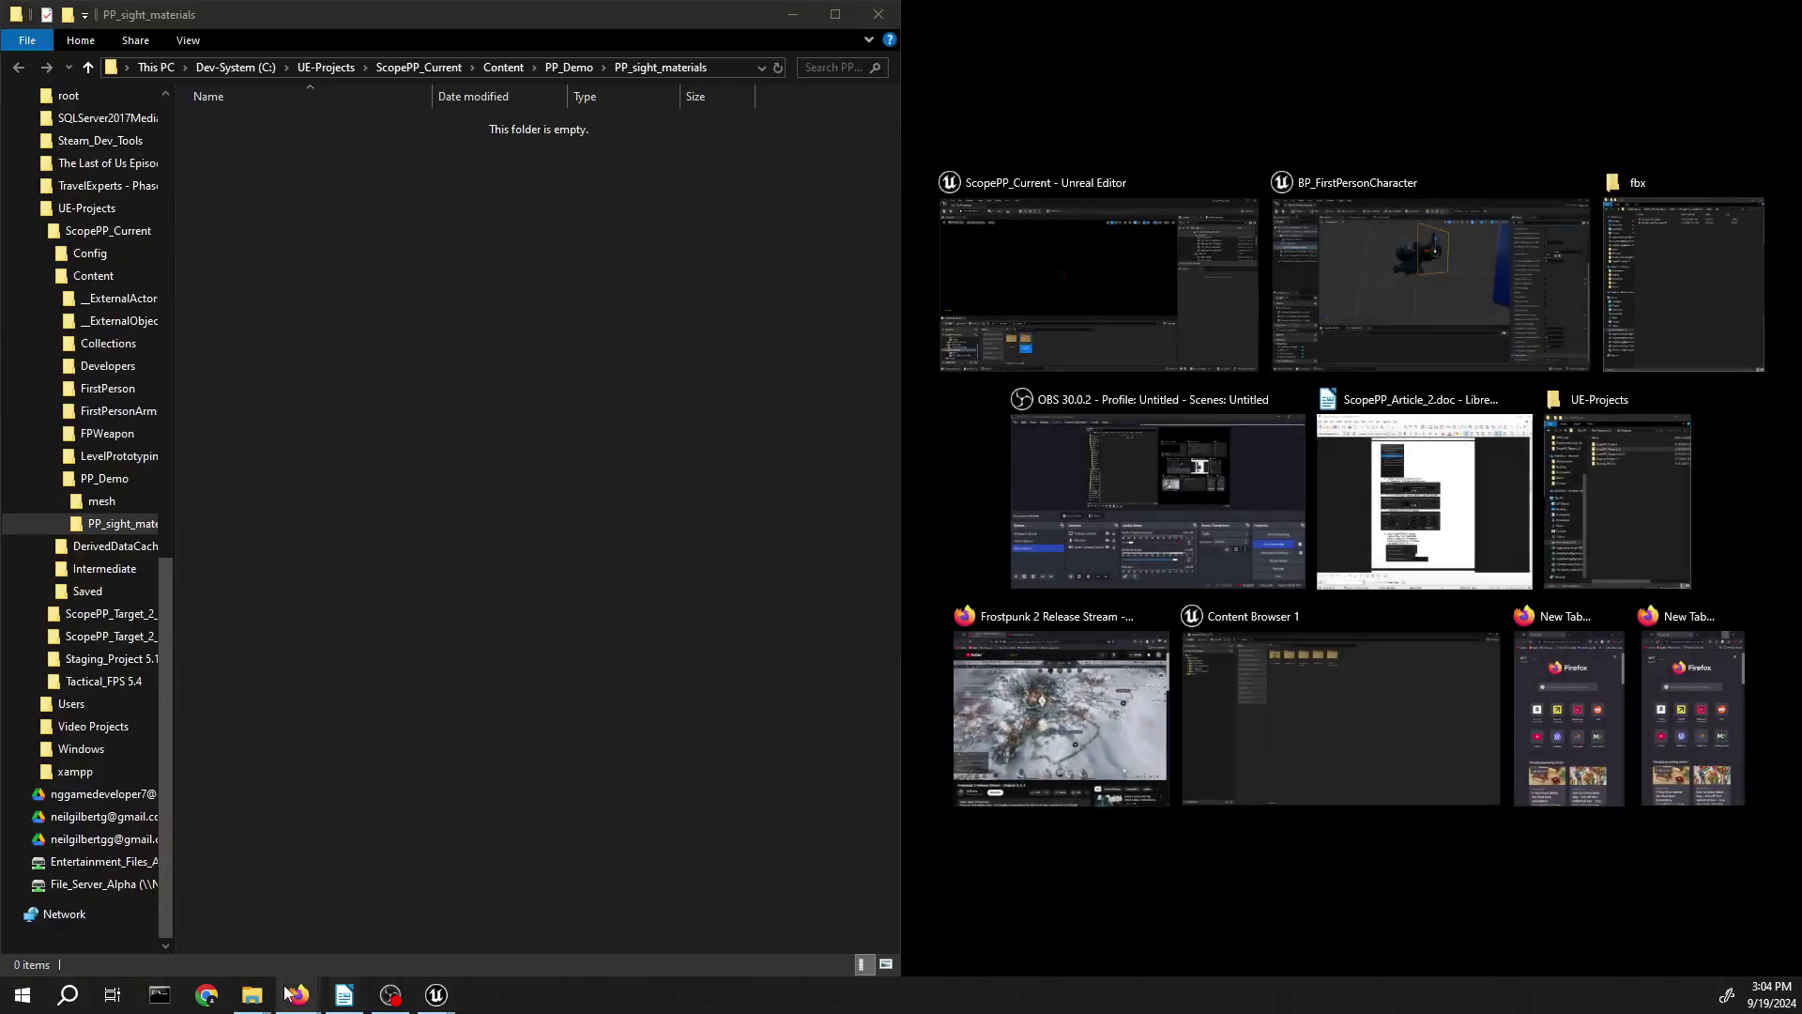
click(252, 993)
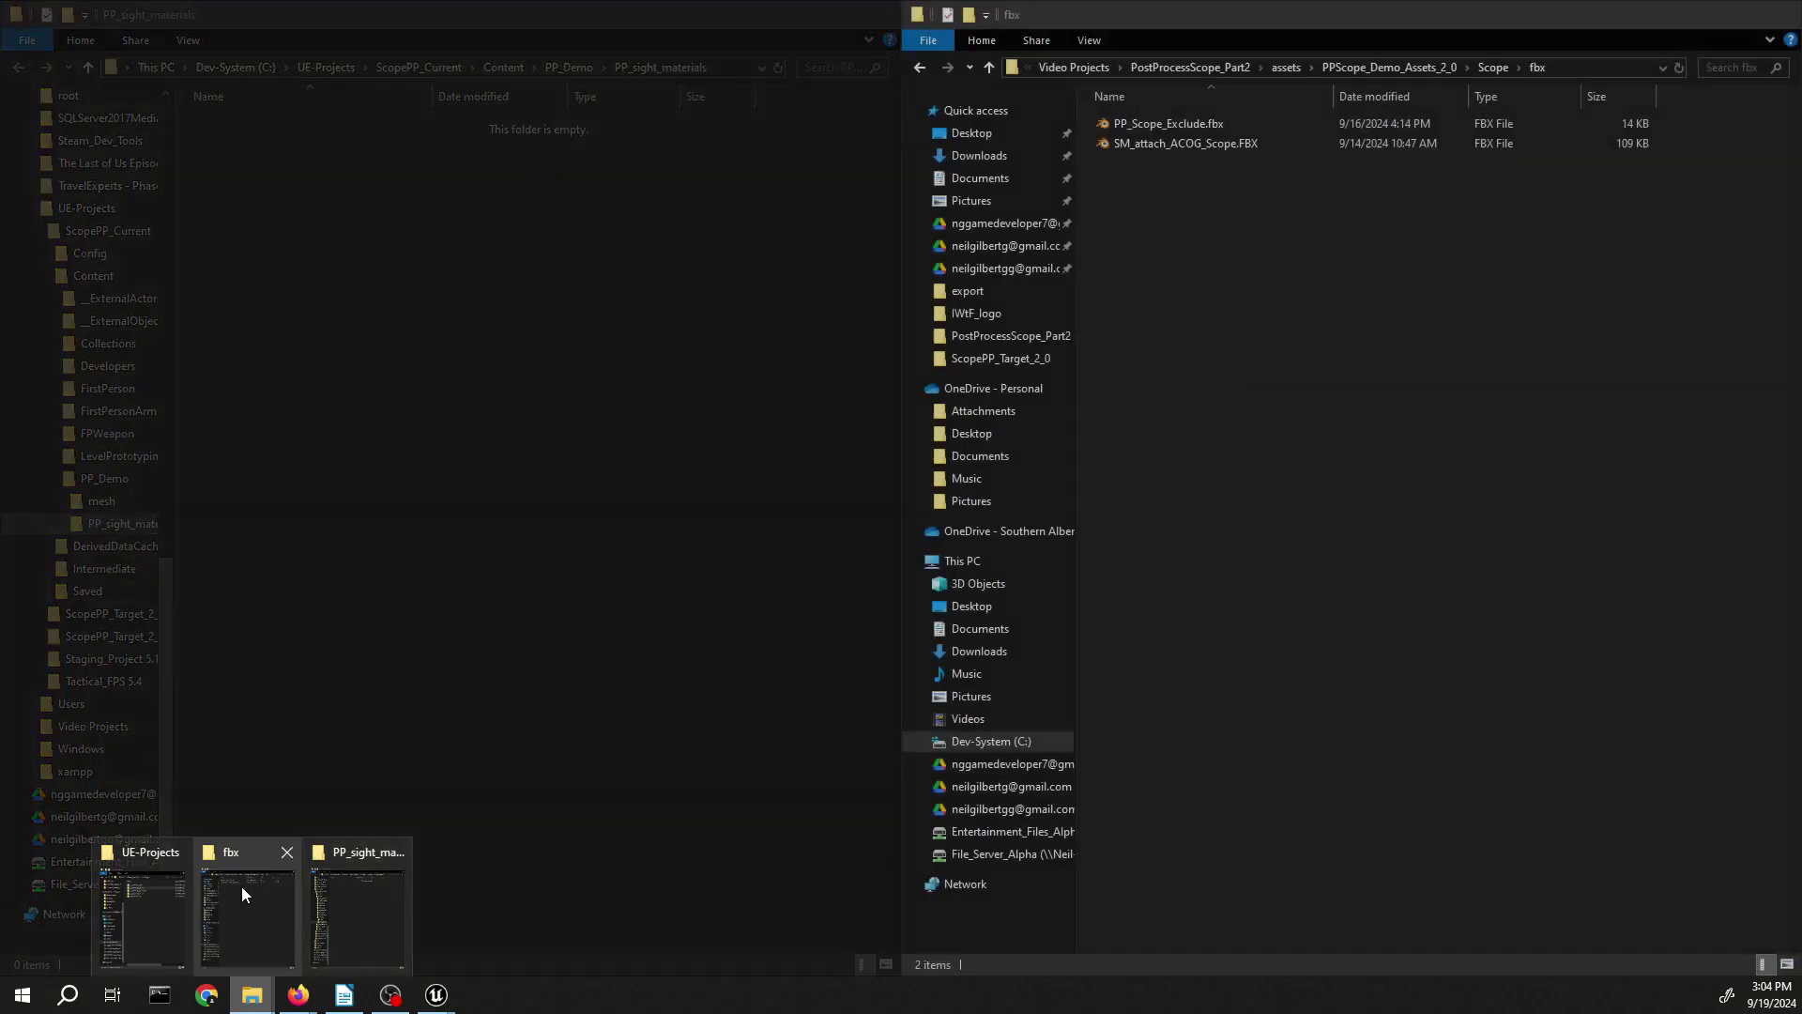
click(165, 889)
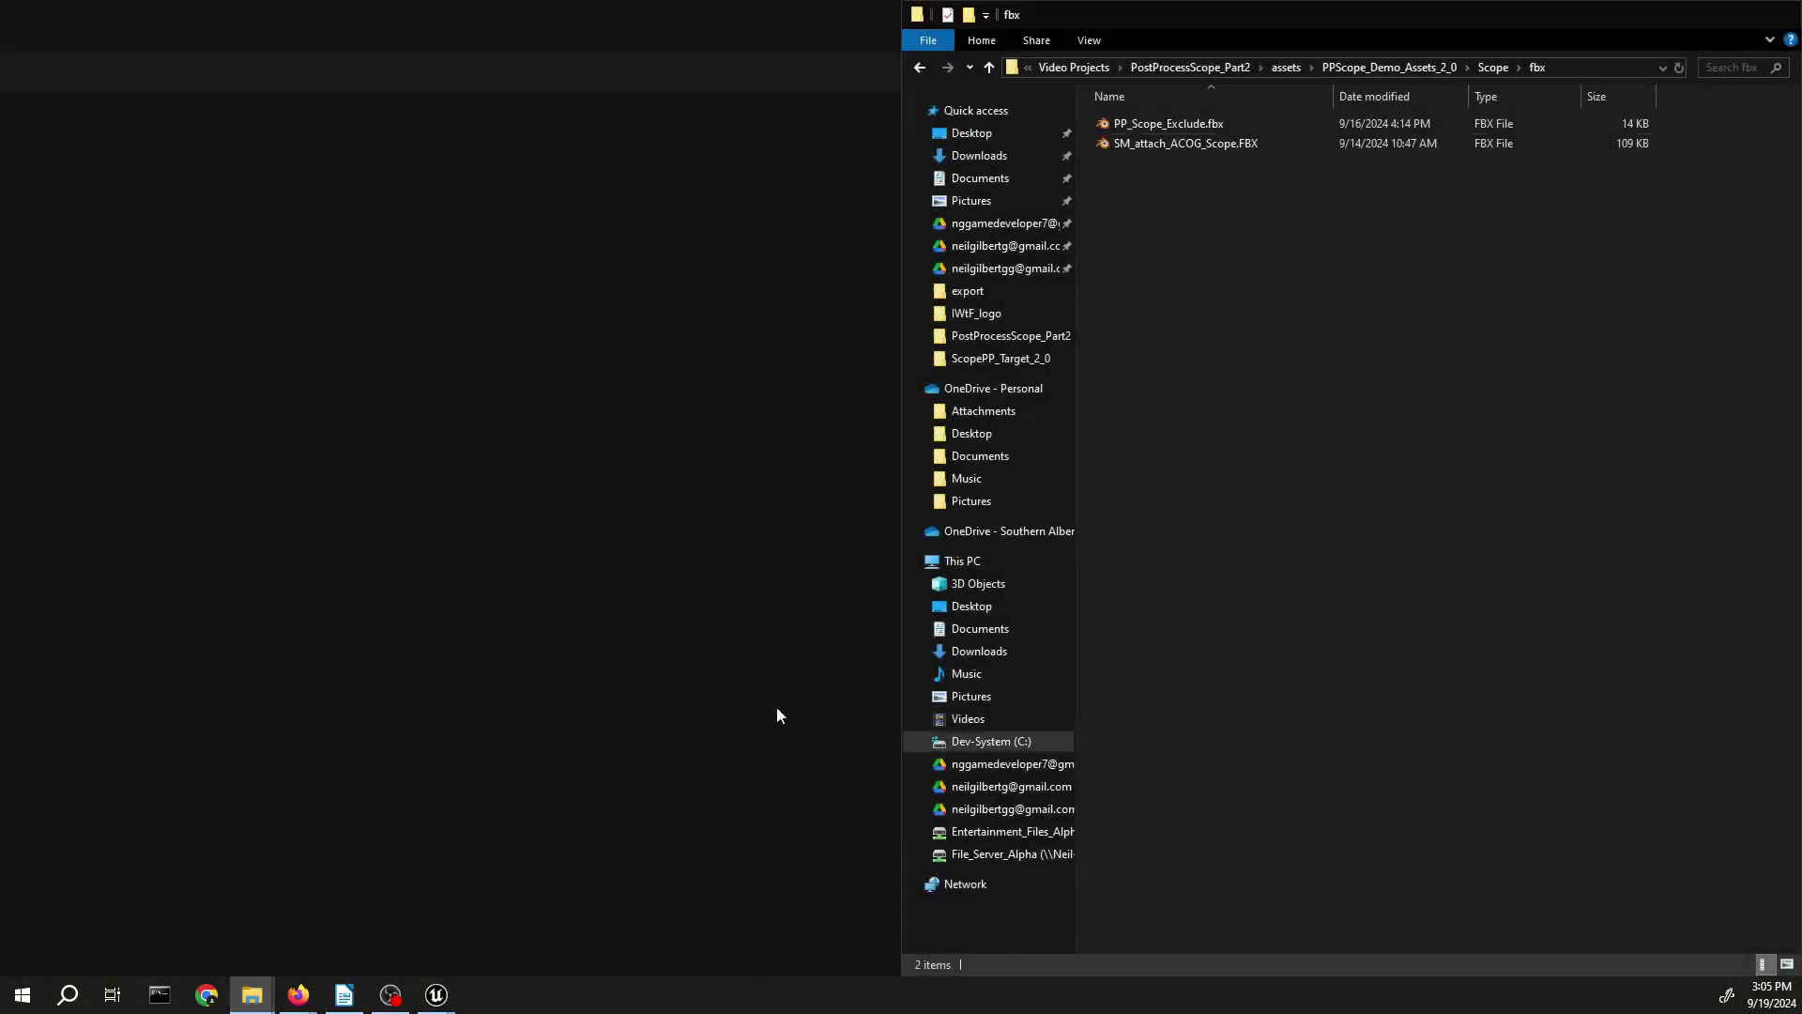
click(1575, 360)
click(1427, 70)
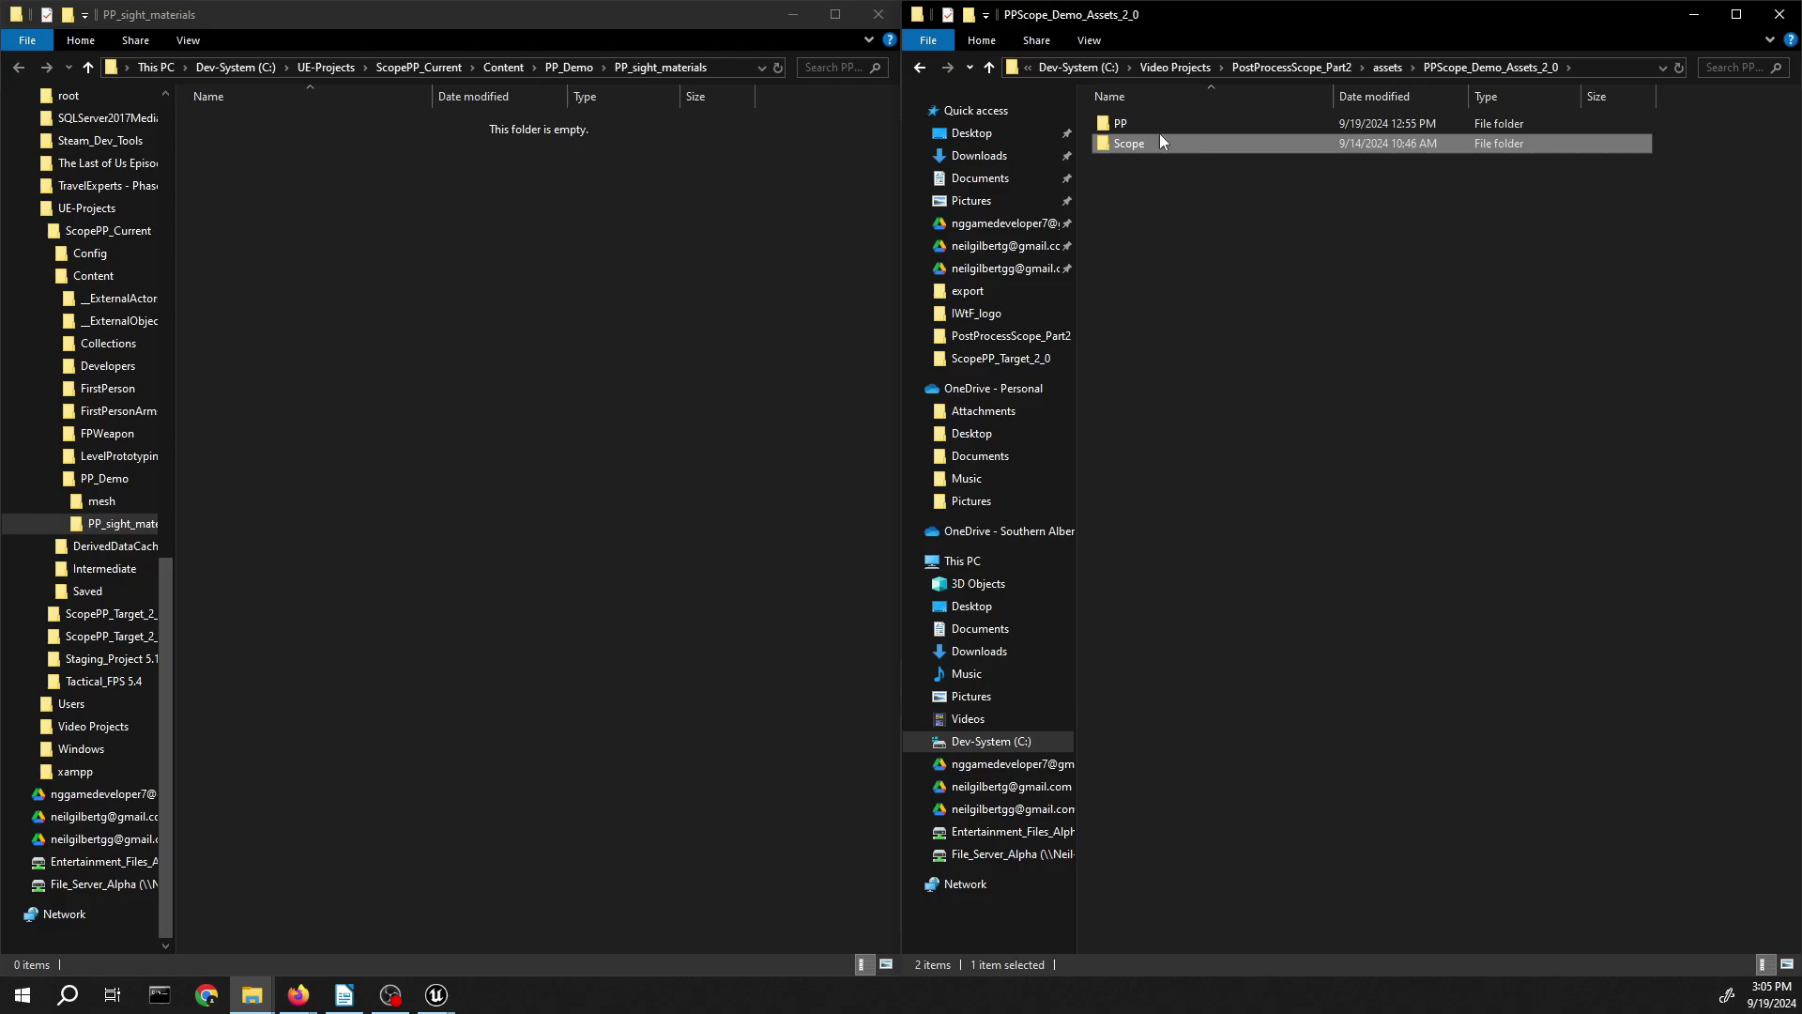
double_click(1156, 129)
double_click(1140, 141)
- Copy M_Sight_PostProcess.uasset into the project's PP_sight_materials folder and minimize both folder windows
click(1183, 124)
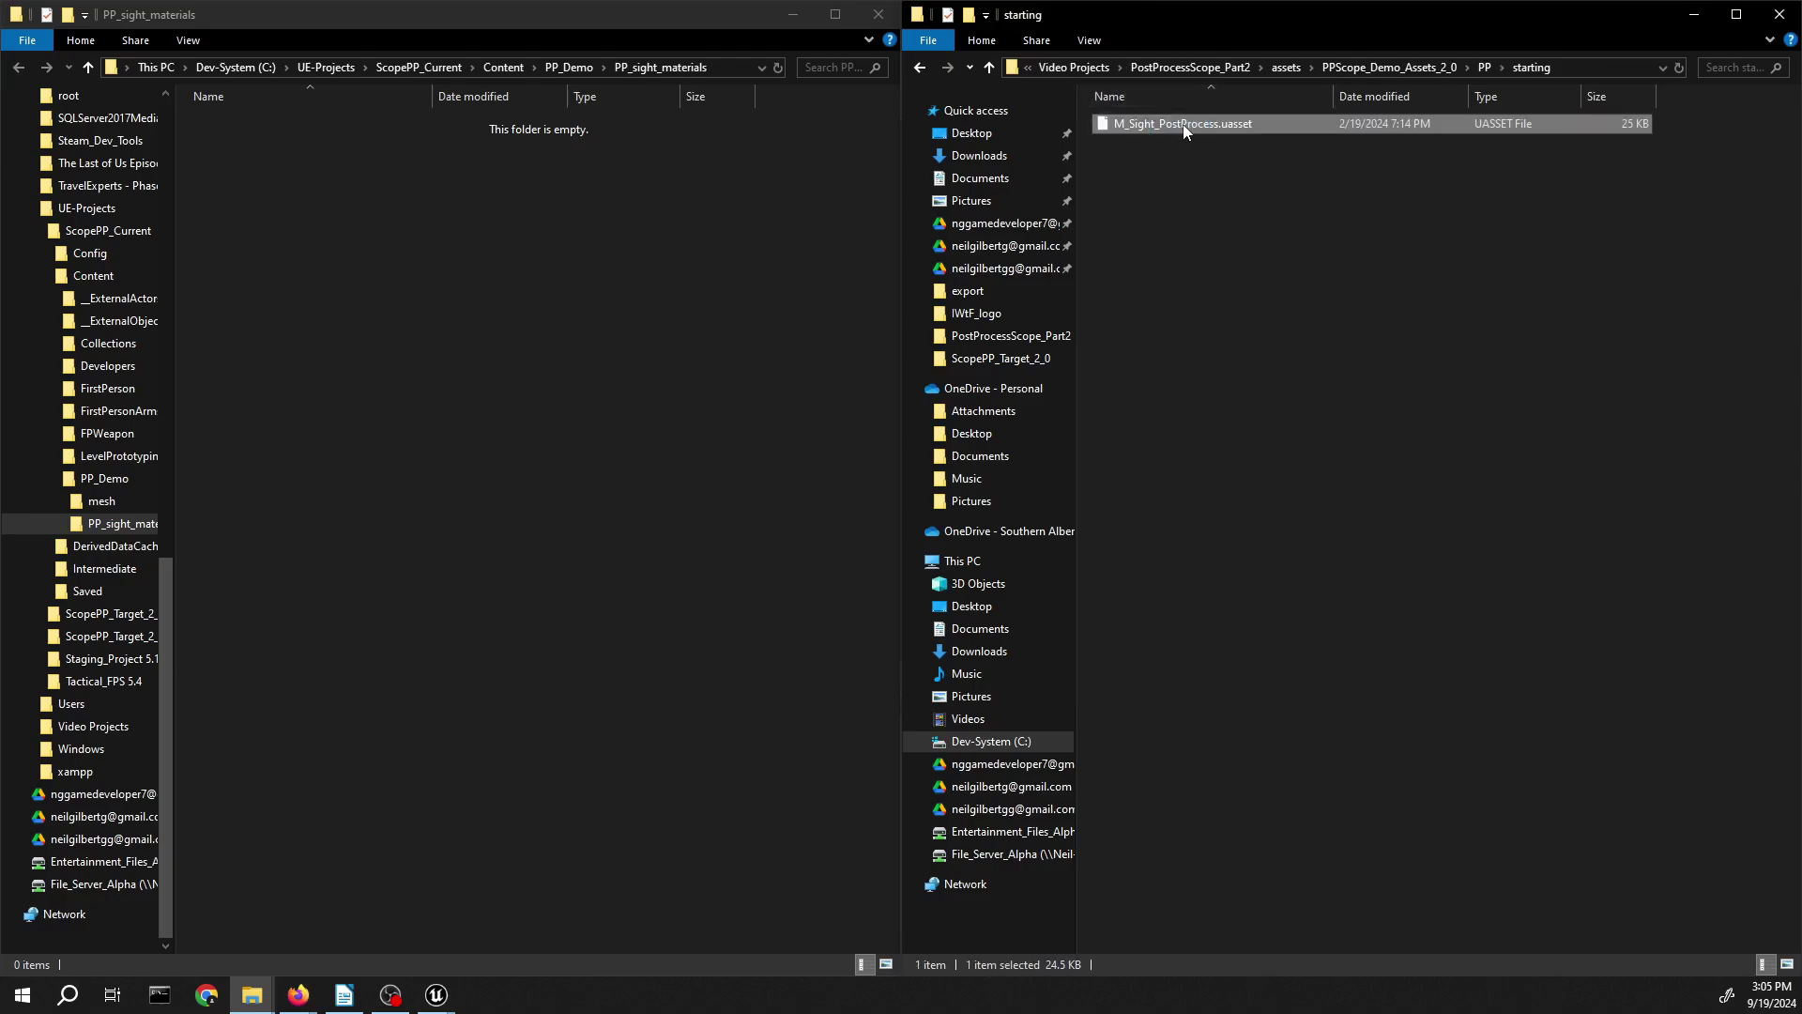
click(1226, 268)
click(472, 402)
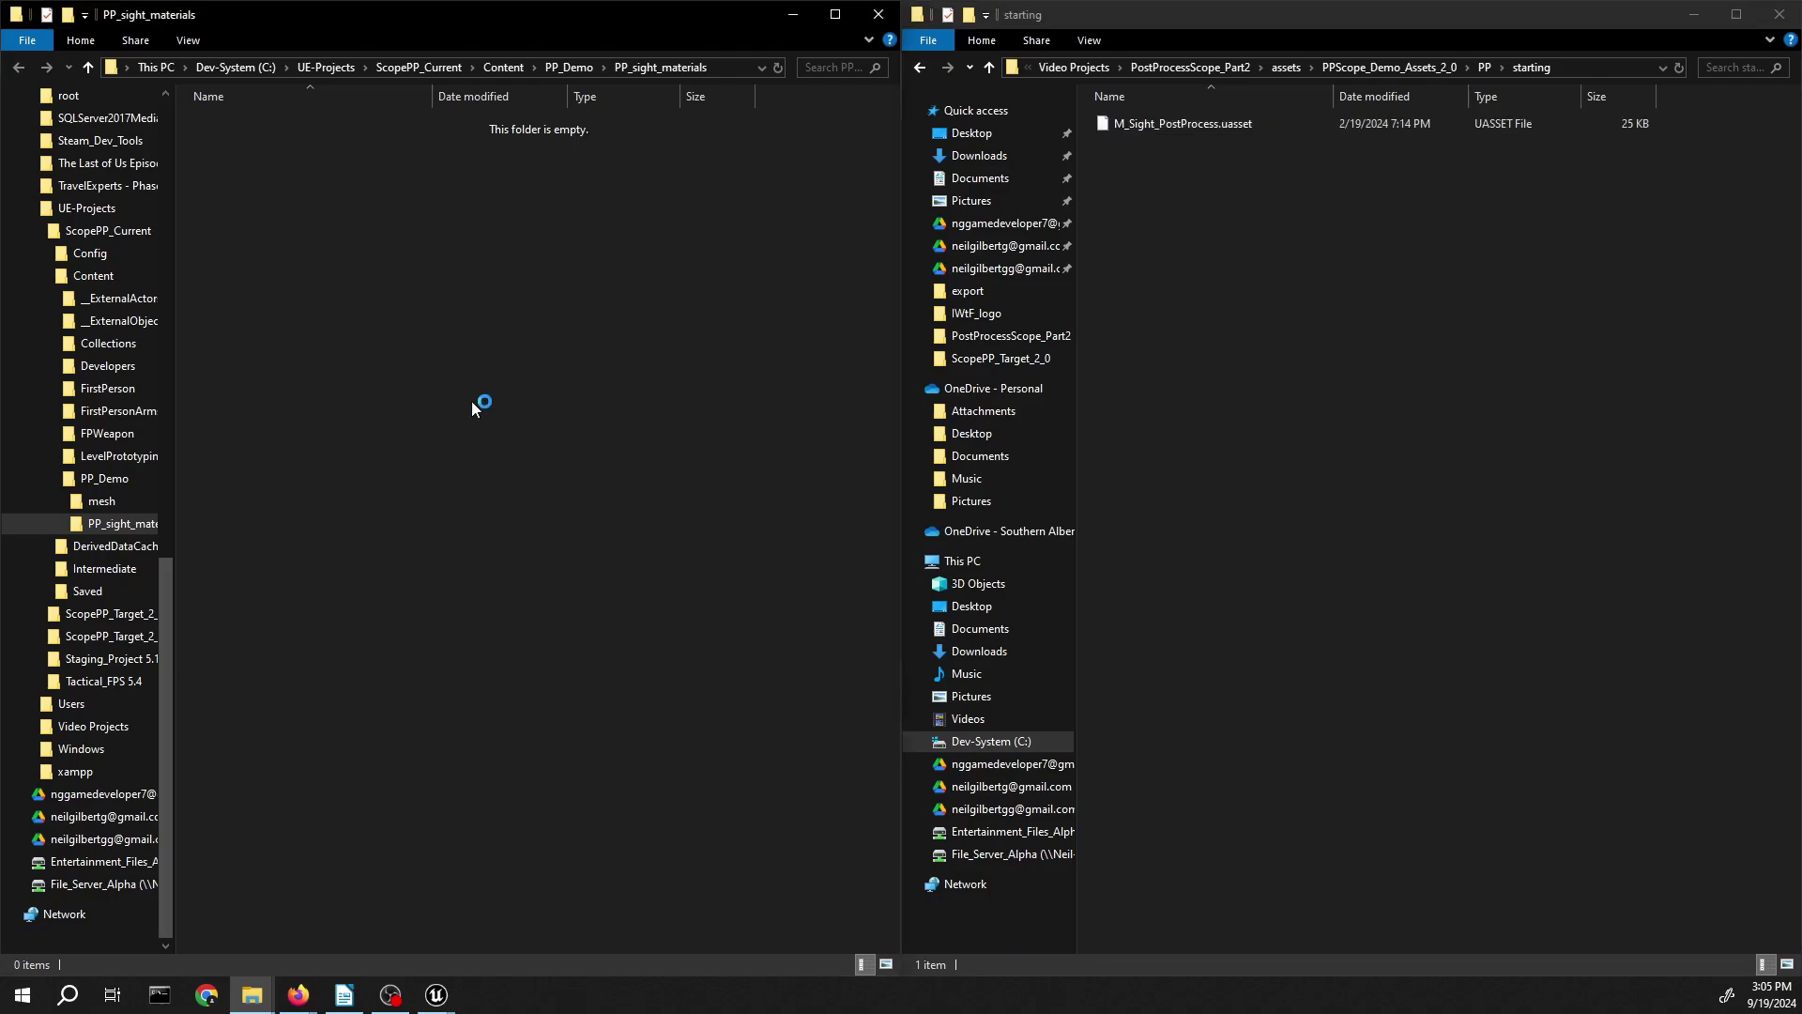
key(ctrl+v)
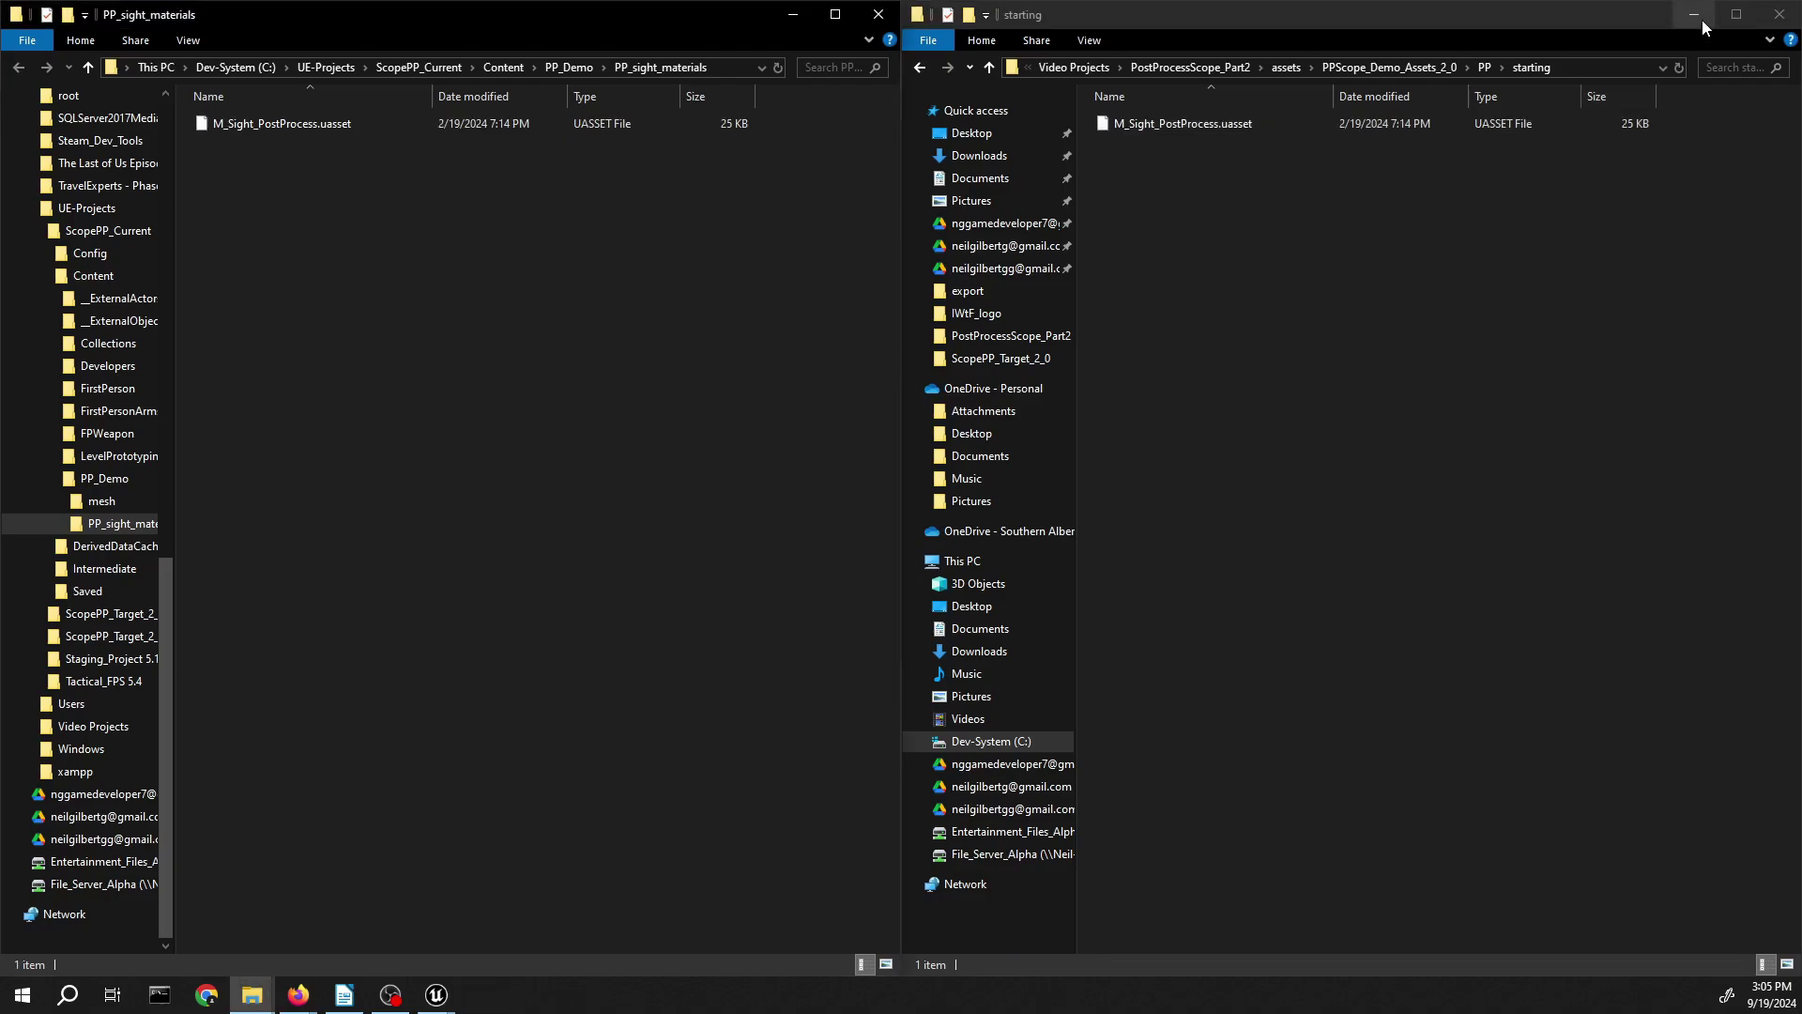
click(1695, 15)
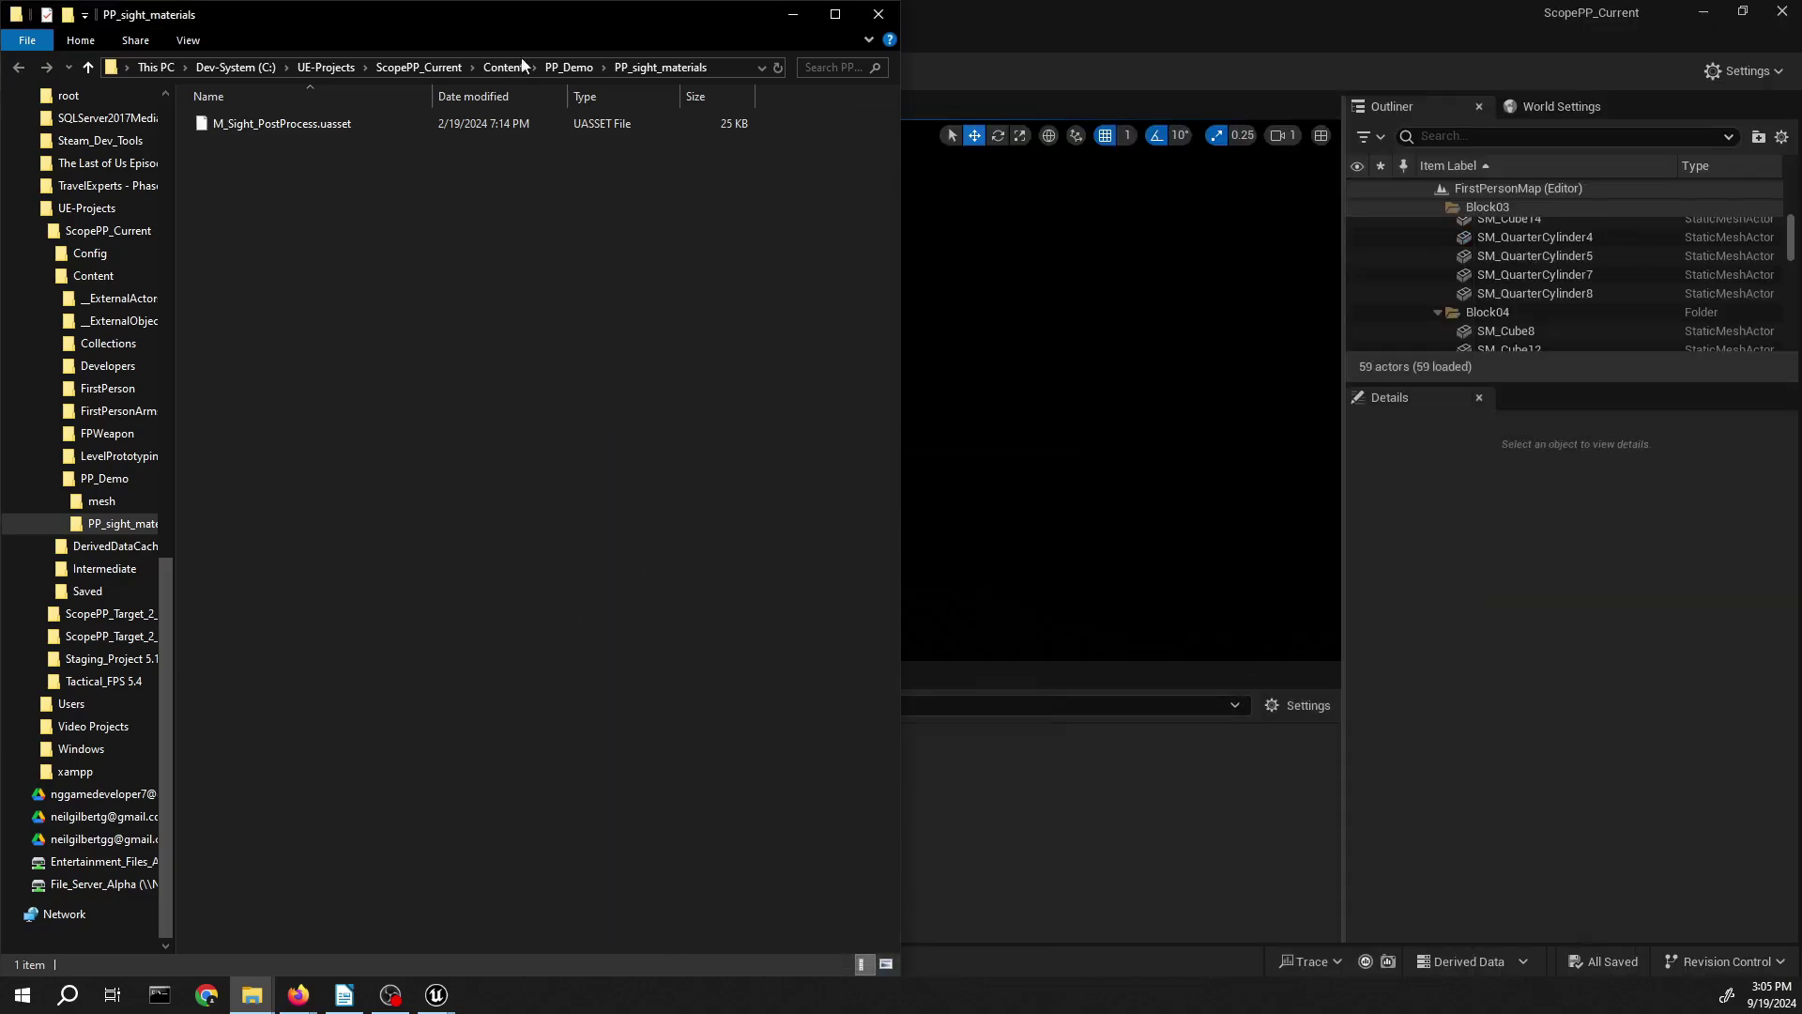
click(793, 14)
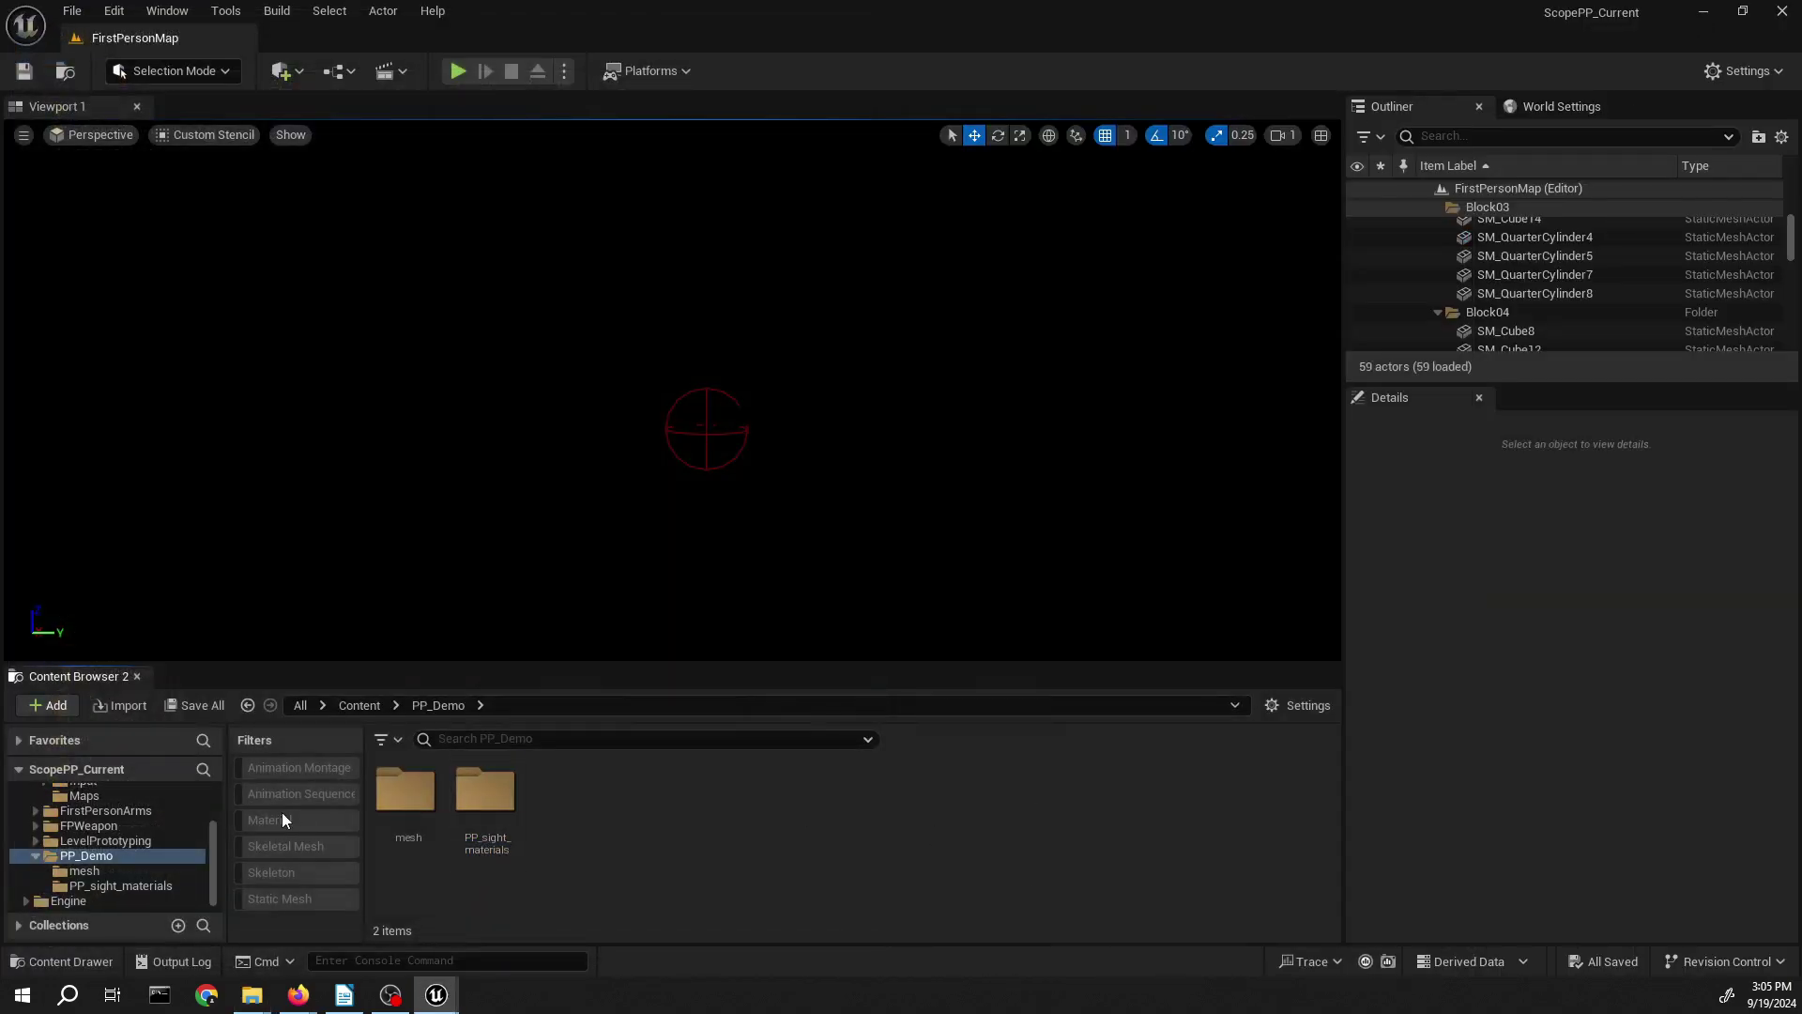
- Open the M_Sight_PostProcess material from PP_sight_materials and extend the "CustomDepth from Scope Mesh" comment box downward
double_click(466, 796)
double_click(439, 796)
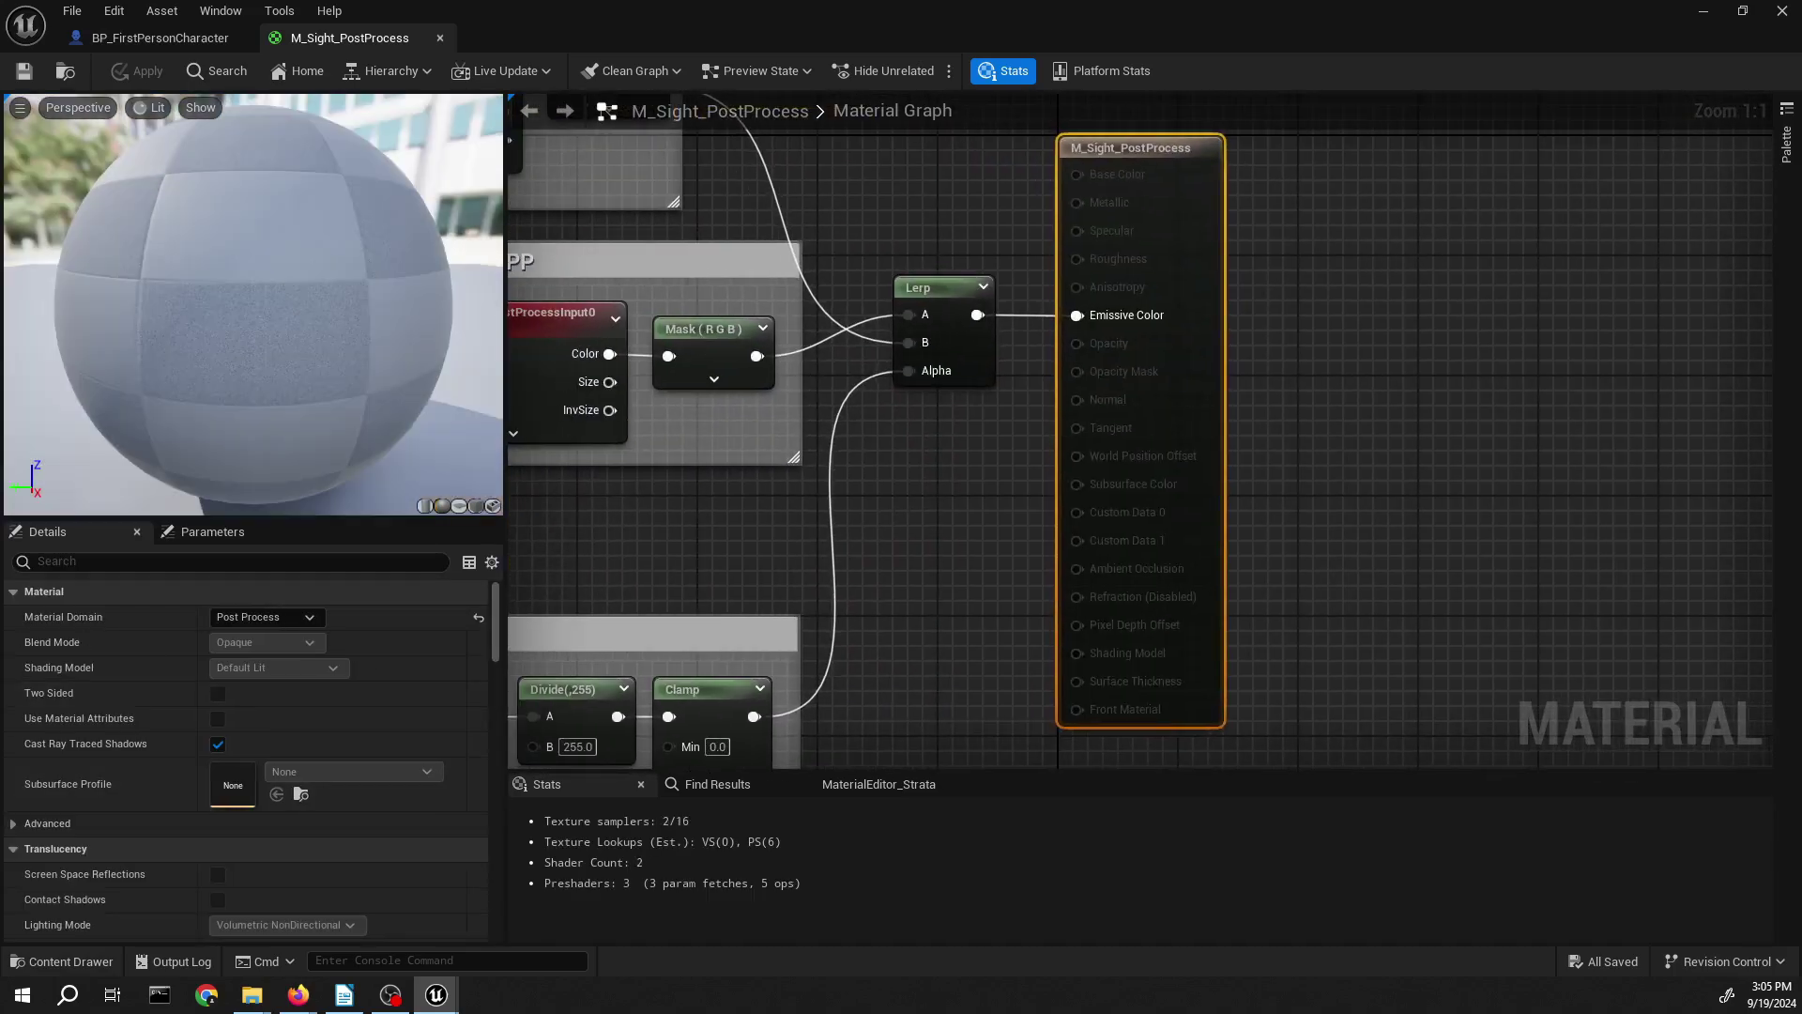
right_drag(758, 548, 1183, 314)
right_drag(846, 546, 1283, 405)
drag(769, 655, 867, 502)
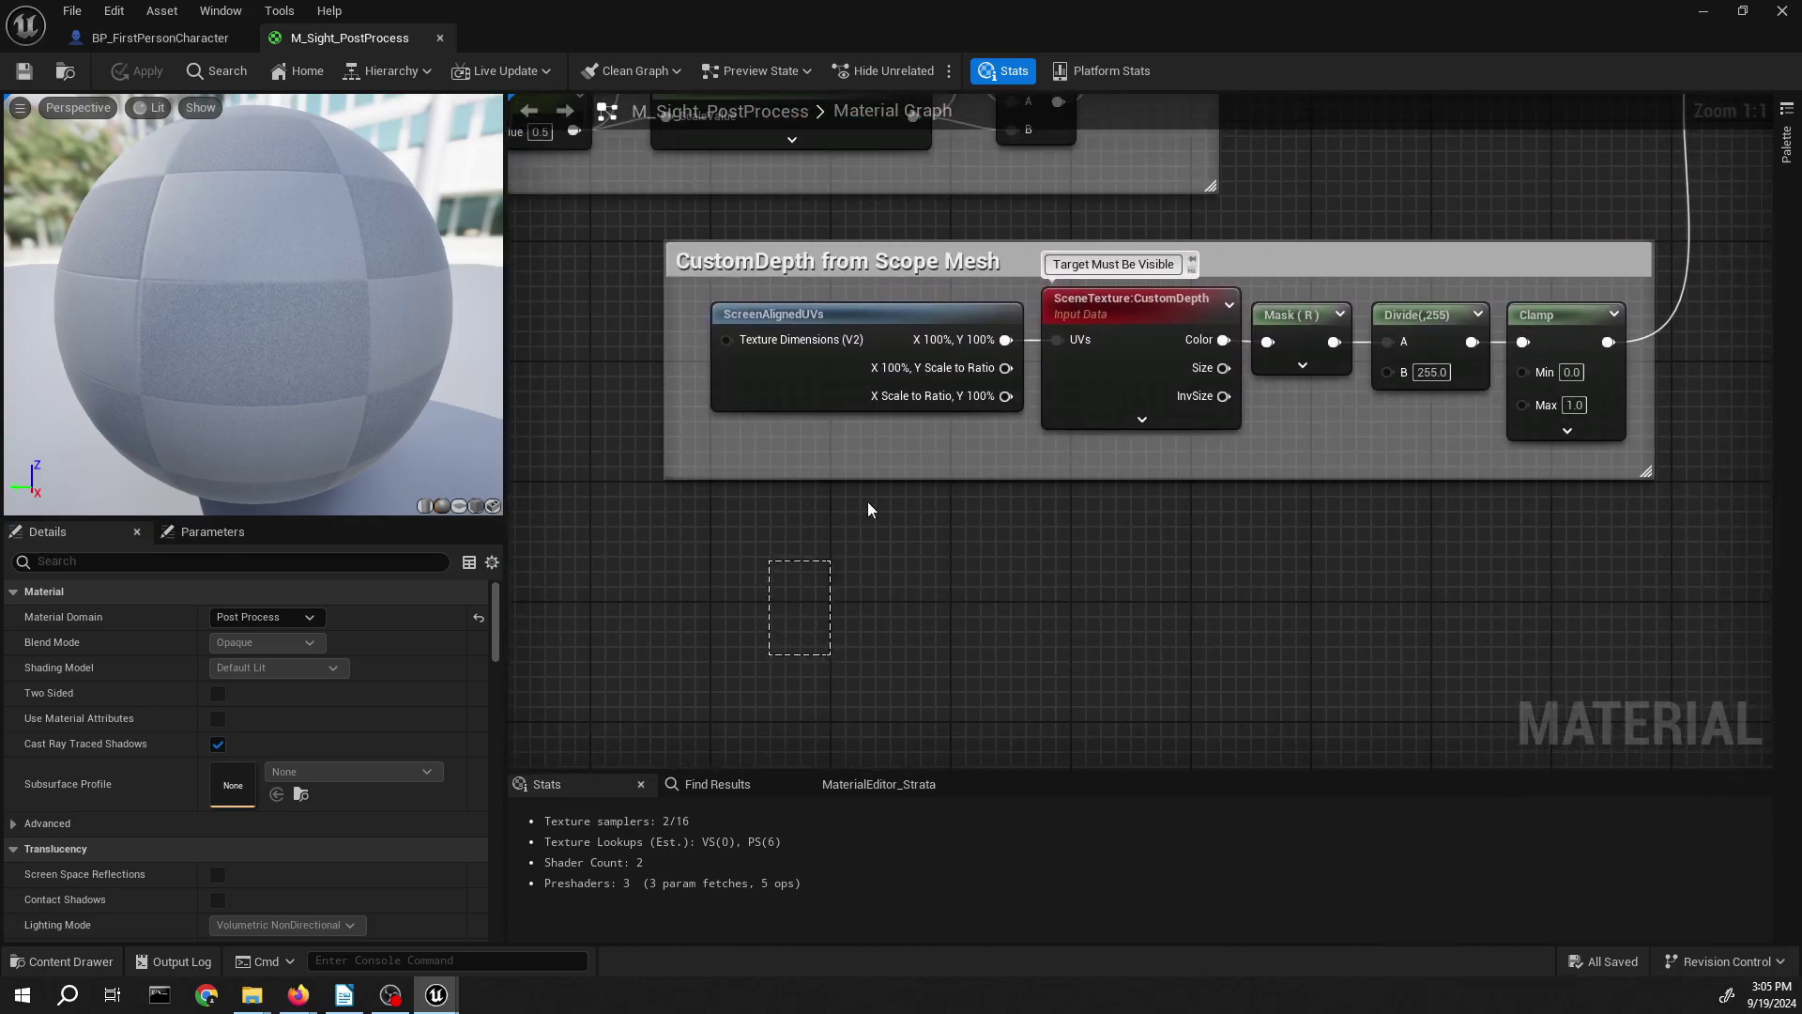
click(892, 371)
right_drag(693, 500, 695, 561)
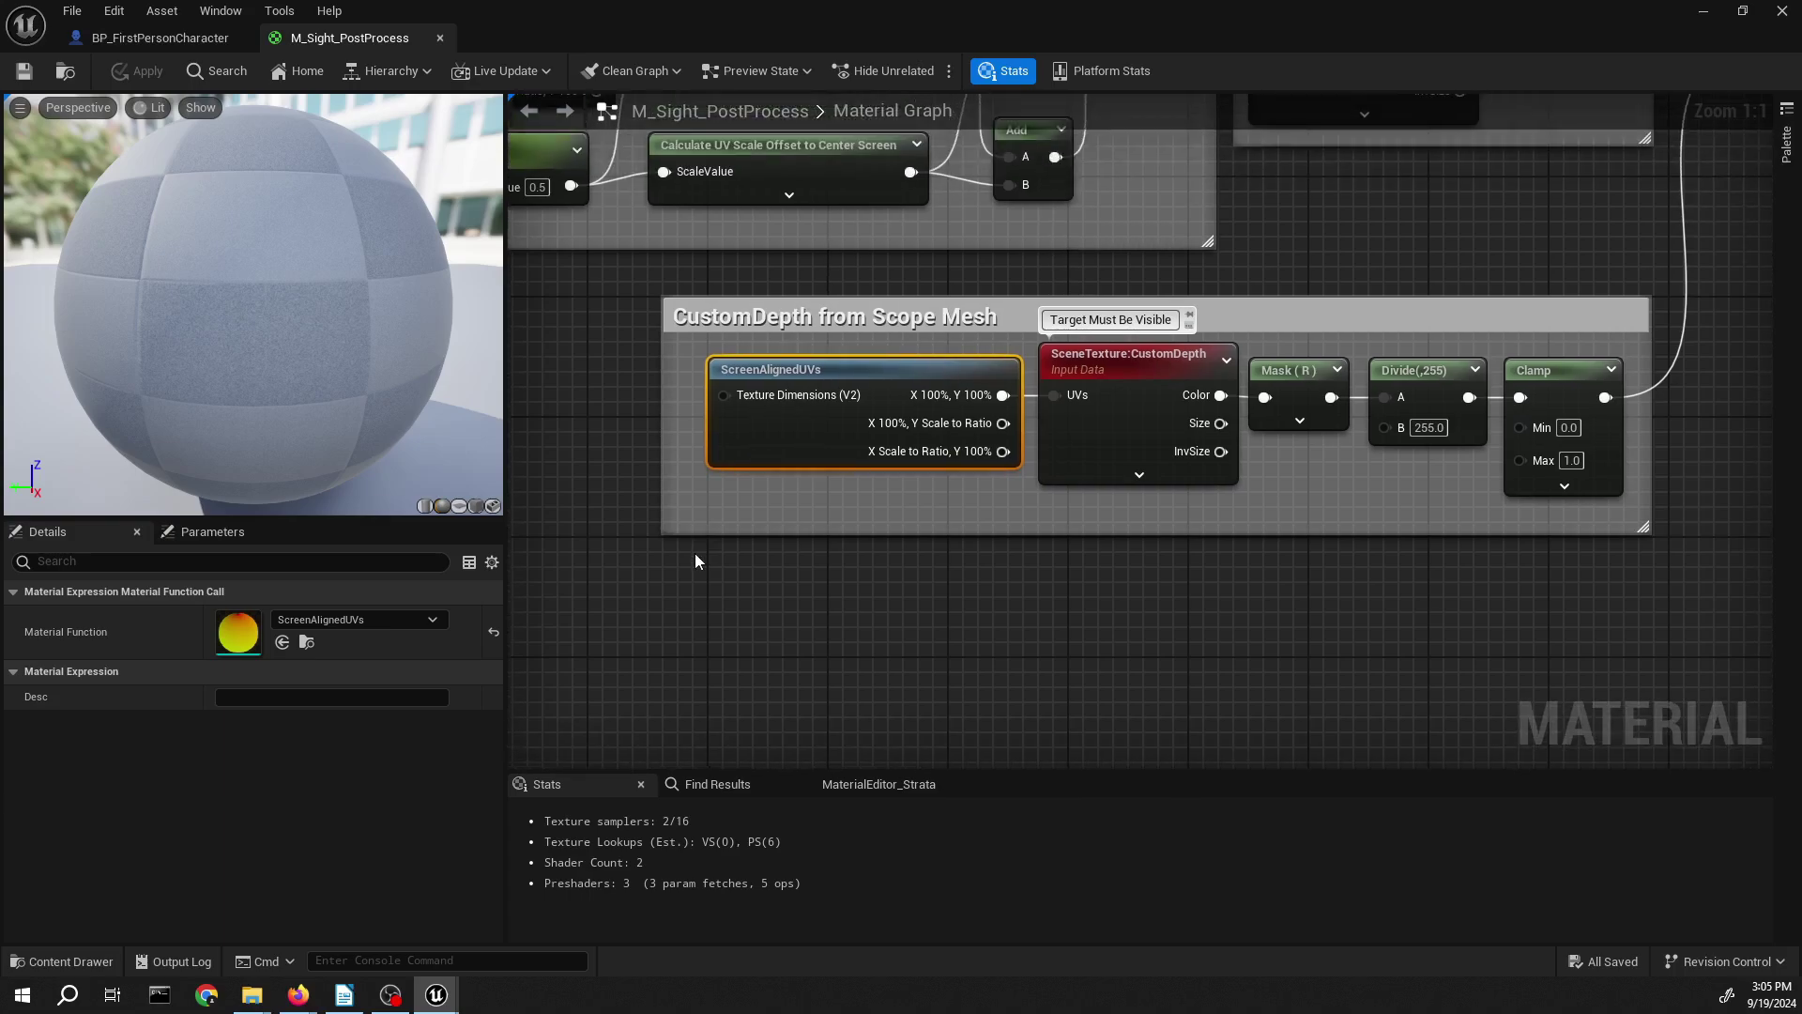
drag(957, 531, 1051, 594)
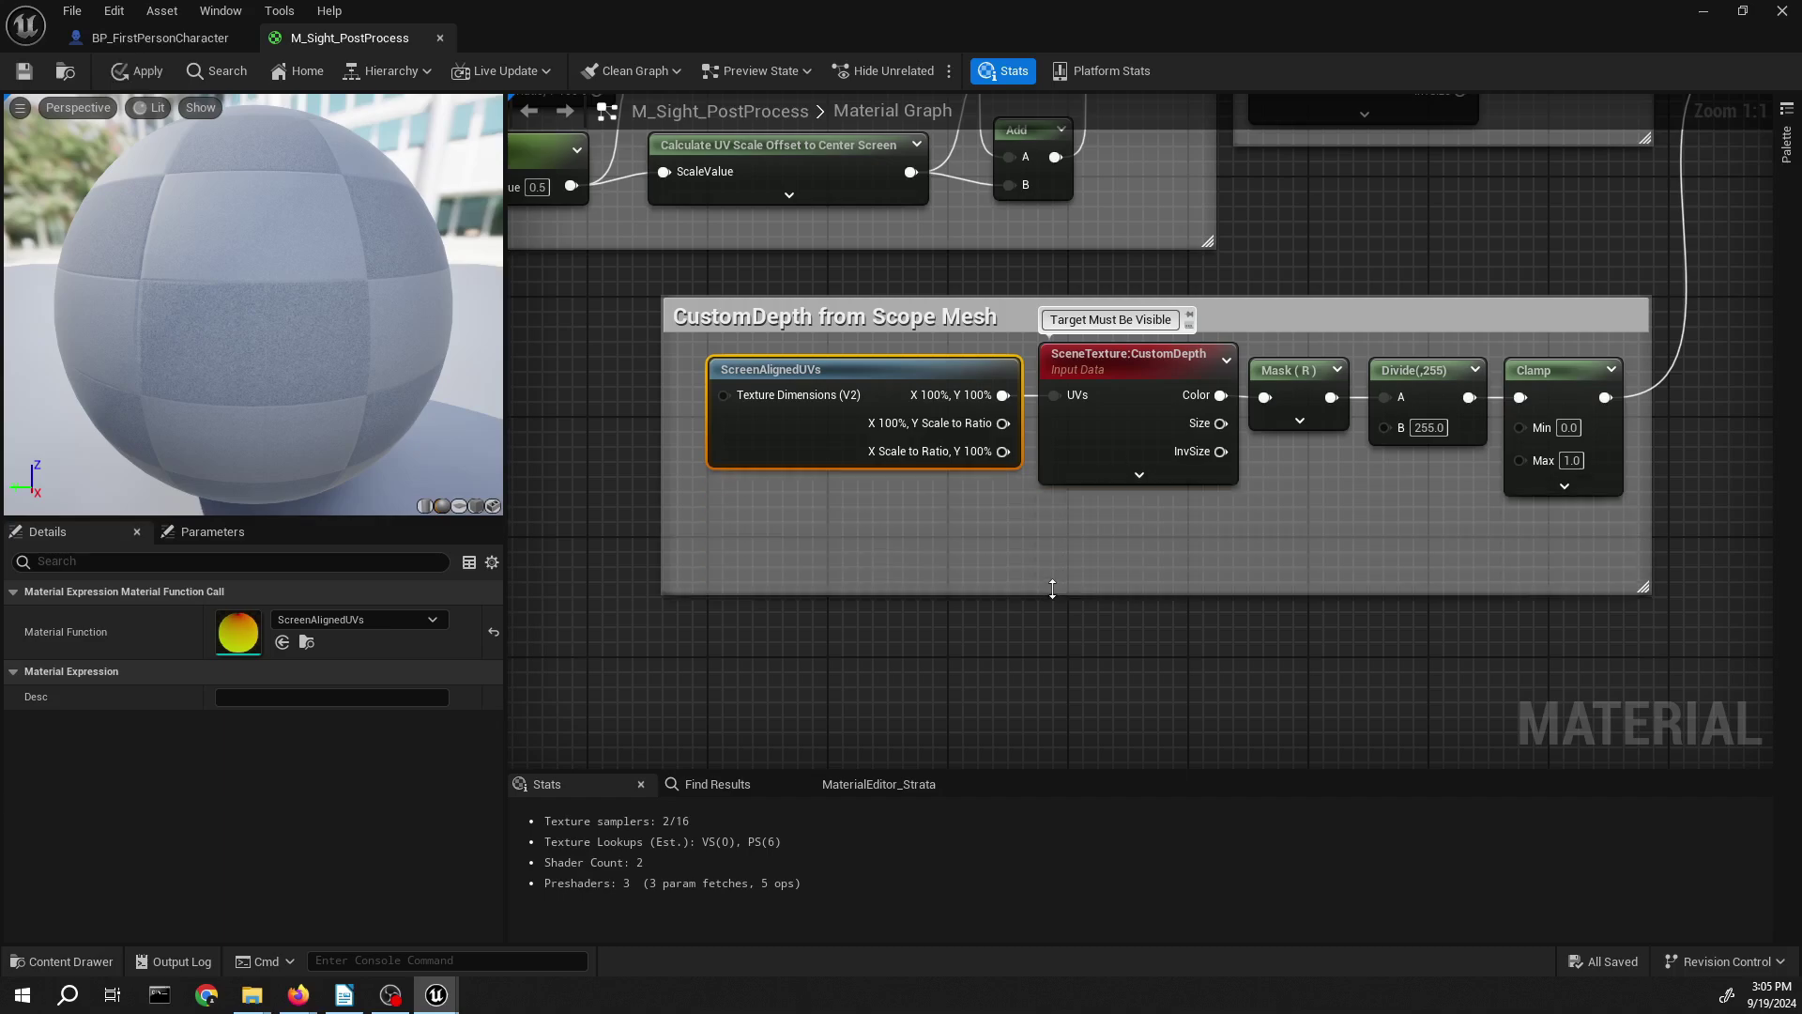
- Change the Scene Texture Id of the CustomDepth SceneTexture node to CustomStencil
click(1136, 427)
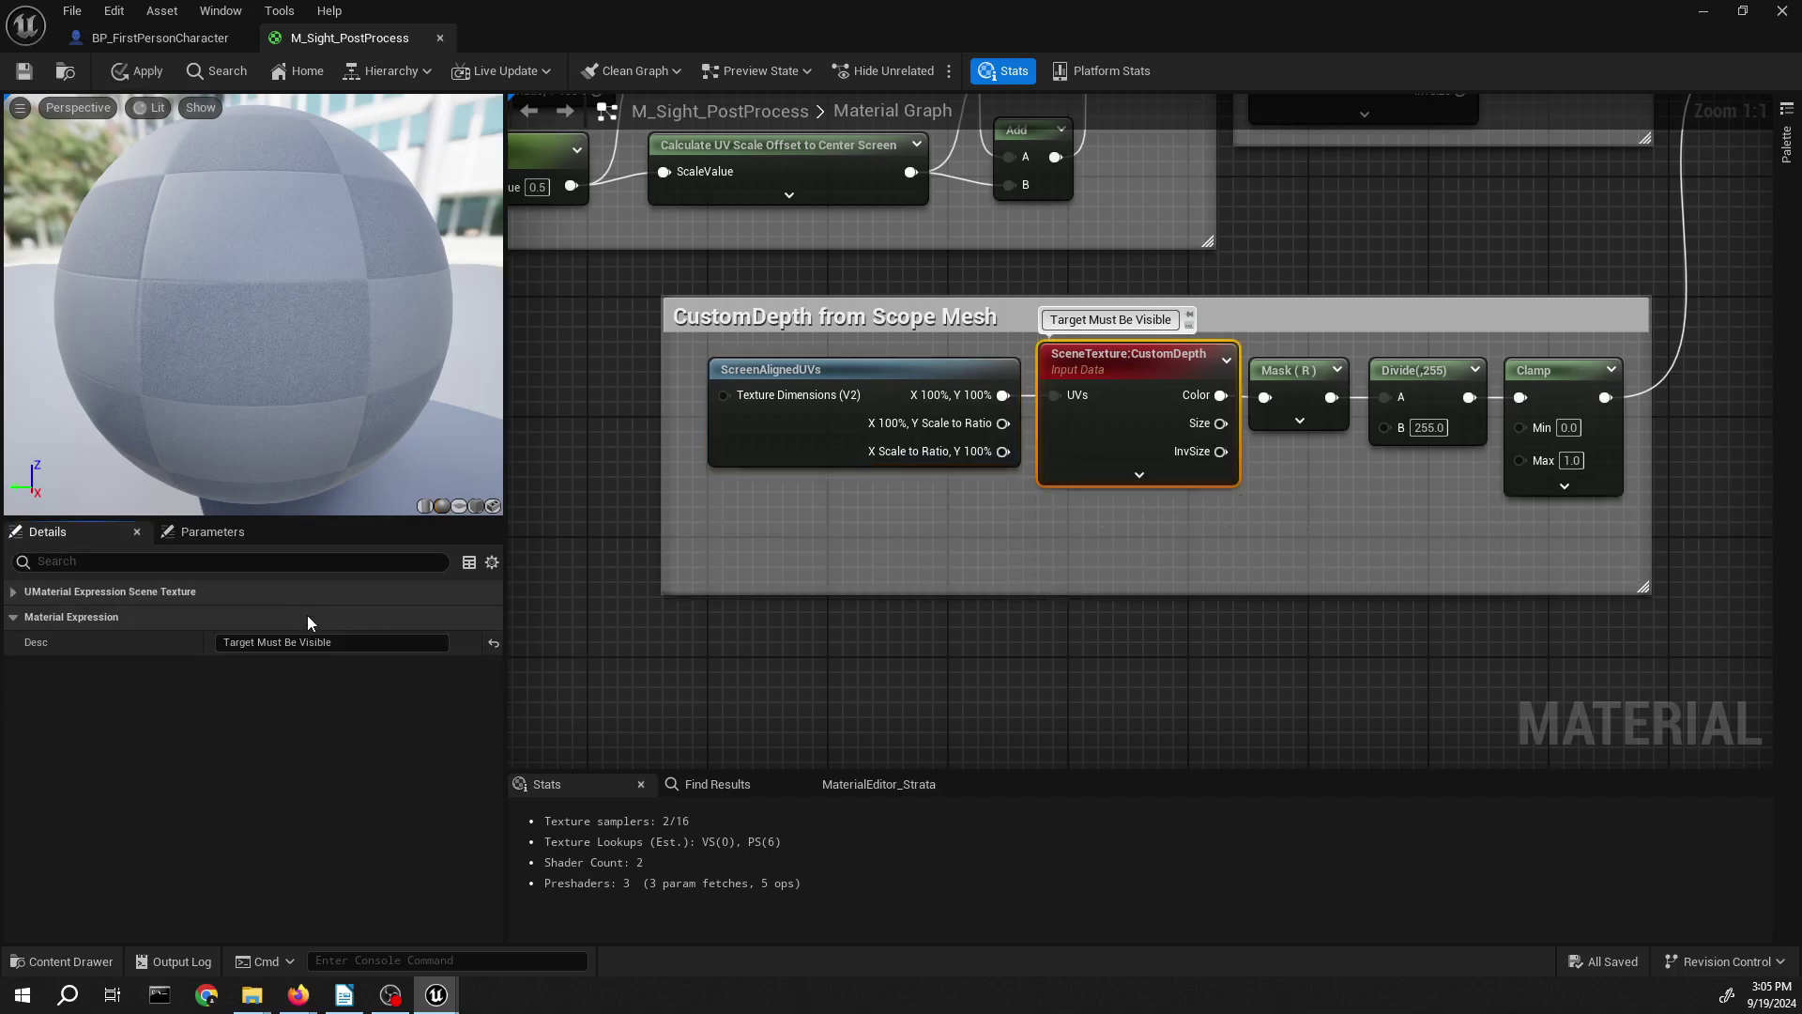
click(308, 618)
text(Ste)
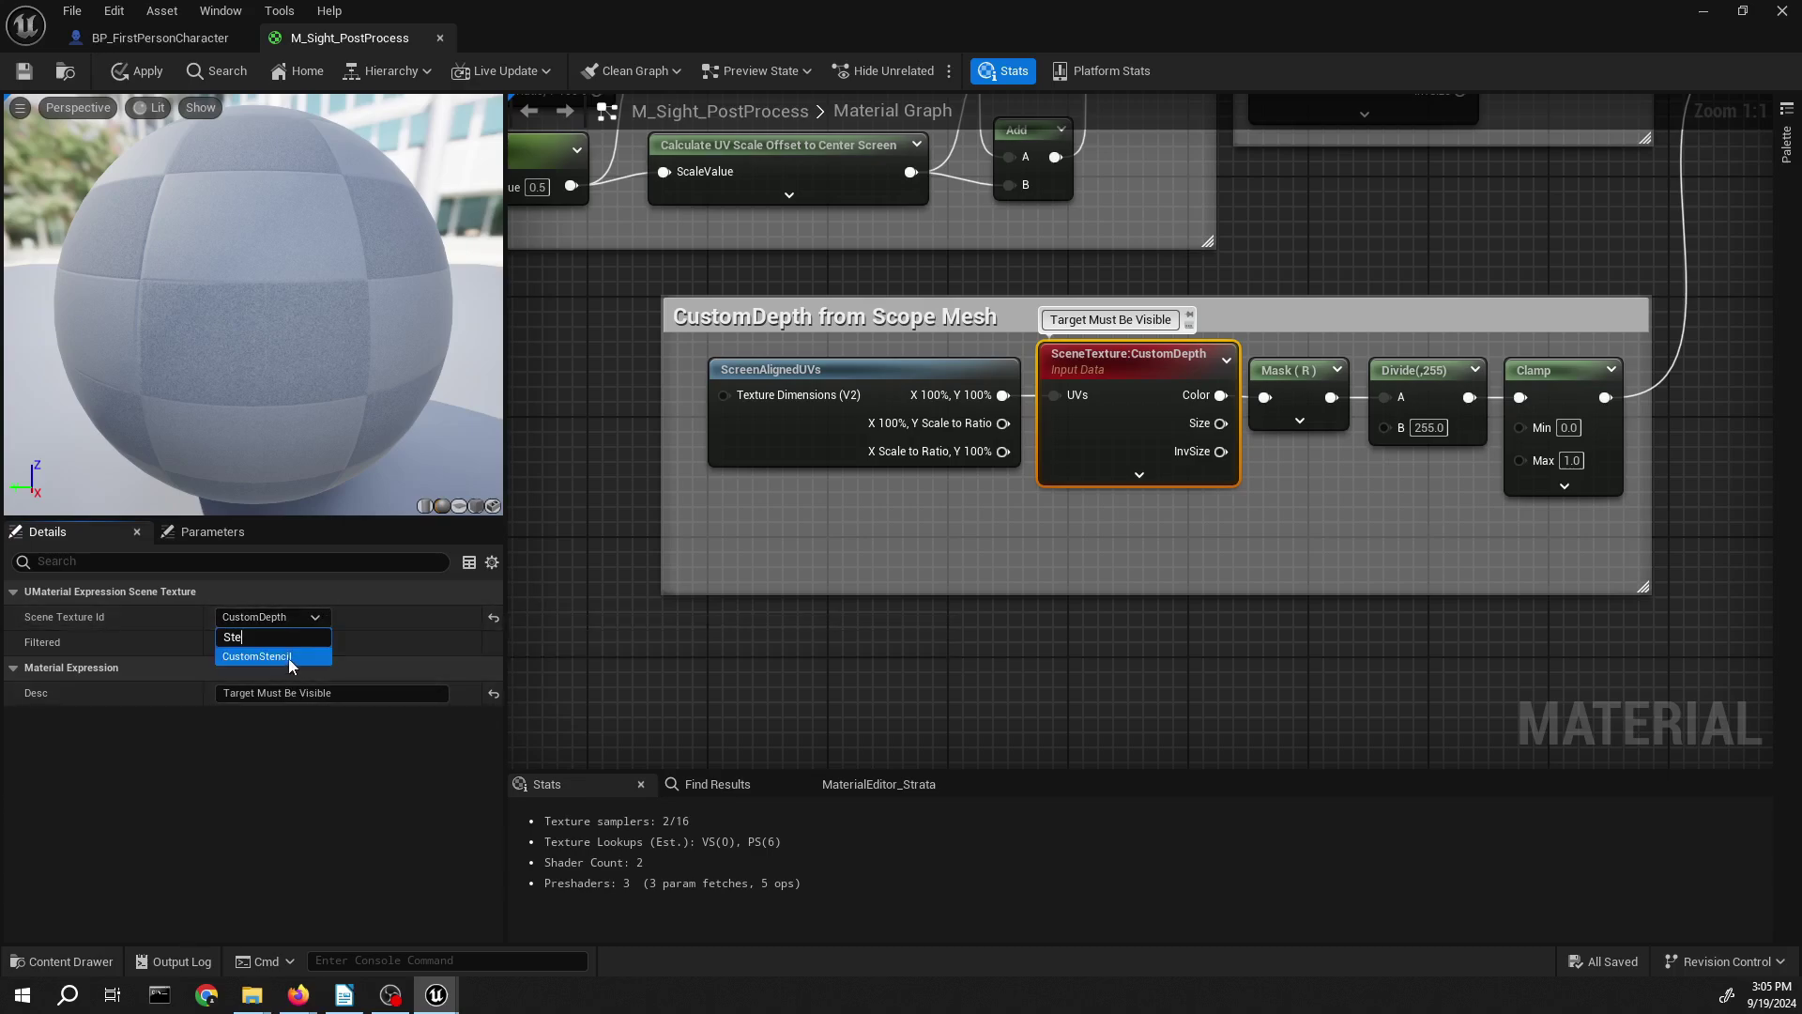
click(289, 657)
click(718, 678)
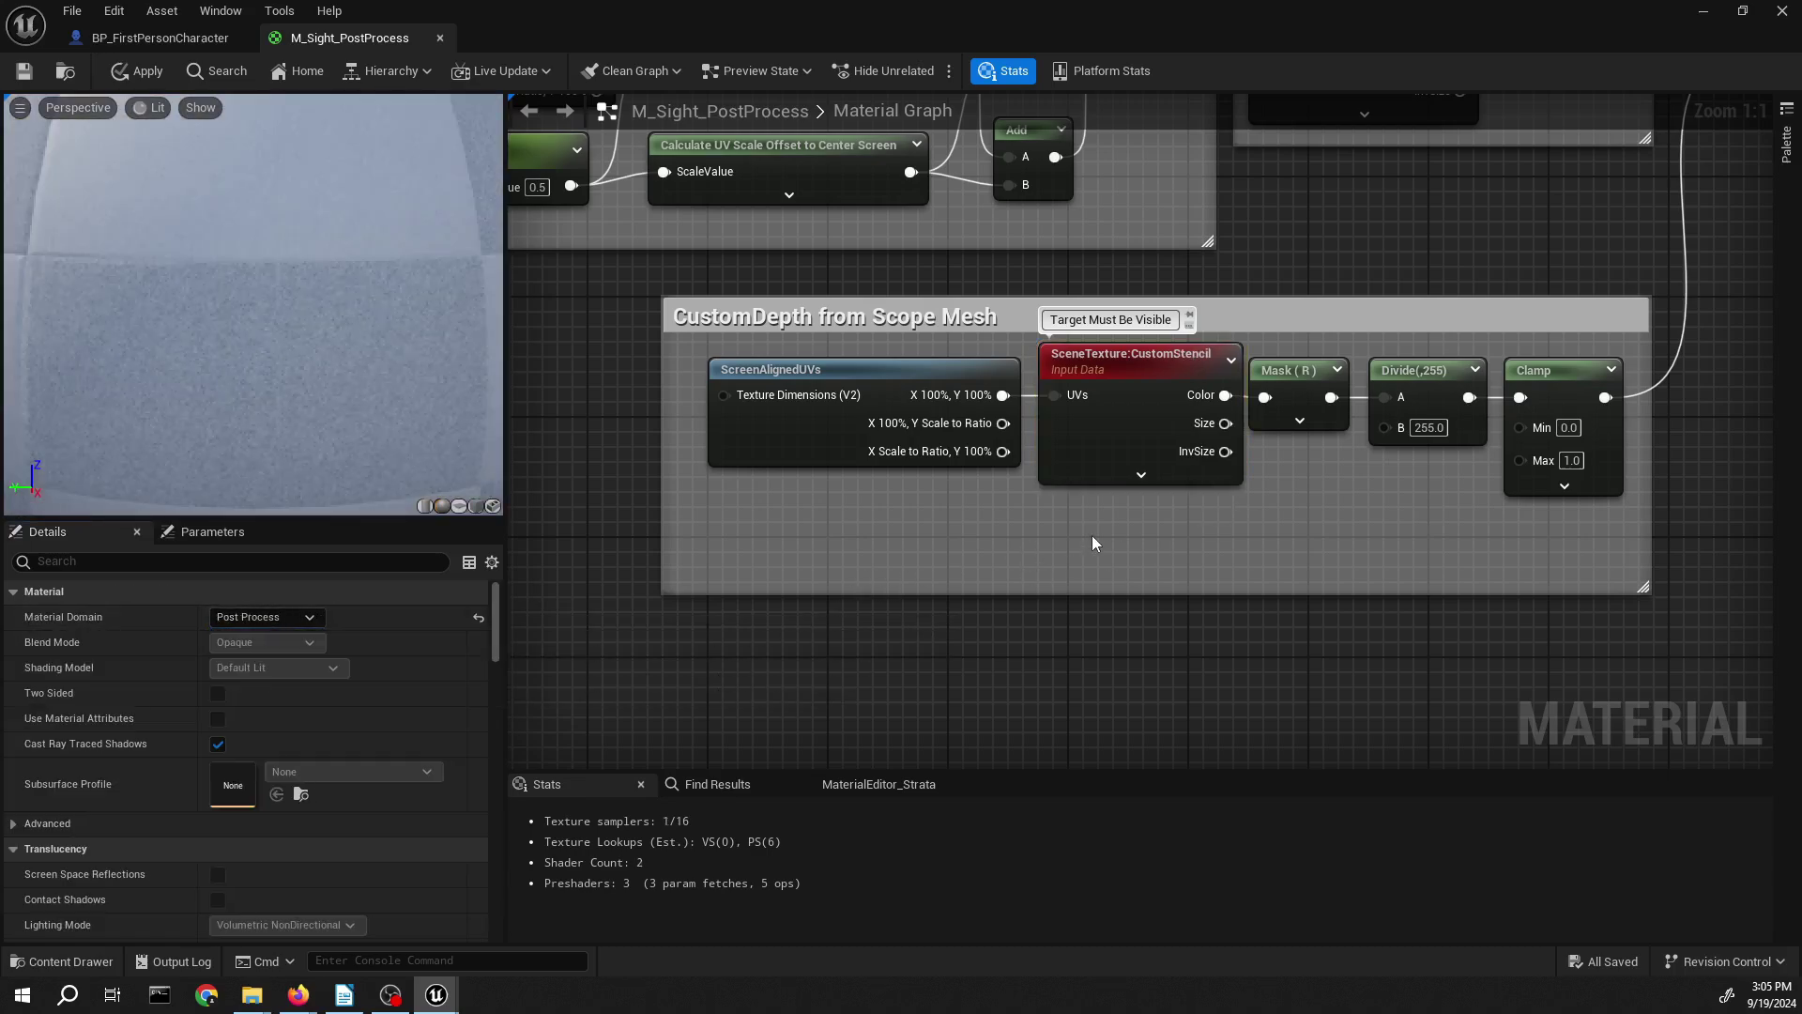
- Delete the ScreenAlignedUVs node feeding the CustomStencil scene texture
right_drag(1093, 543, 1029, 560)
drag(805, 549, 1087, 457)
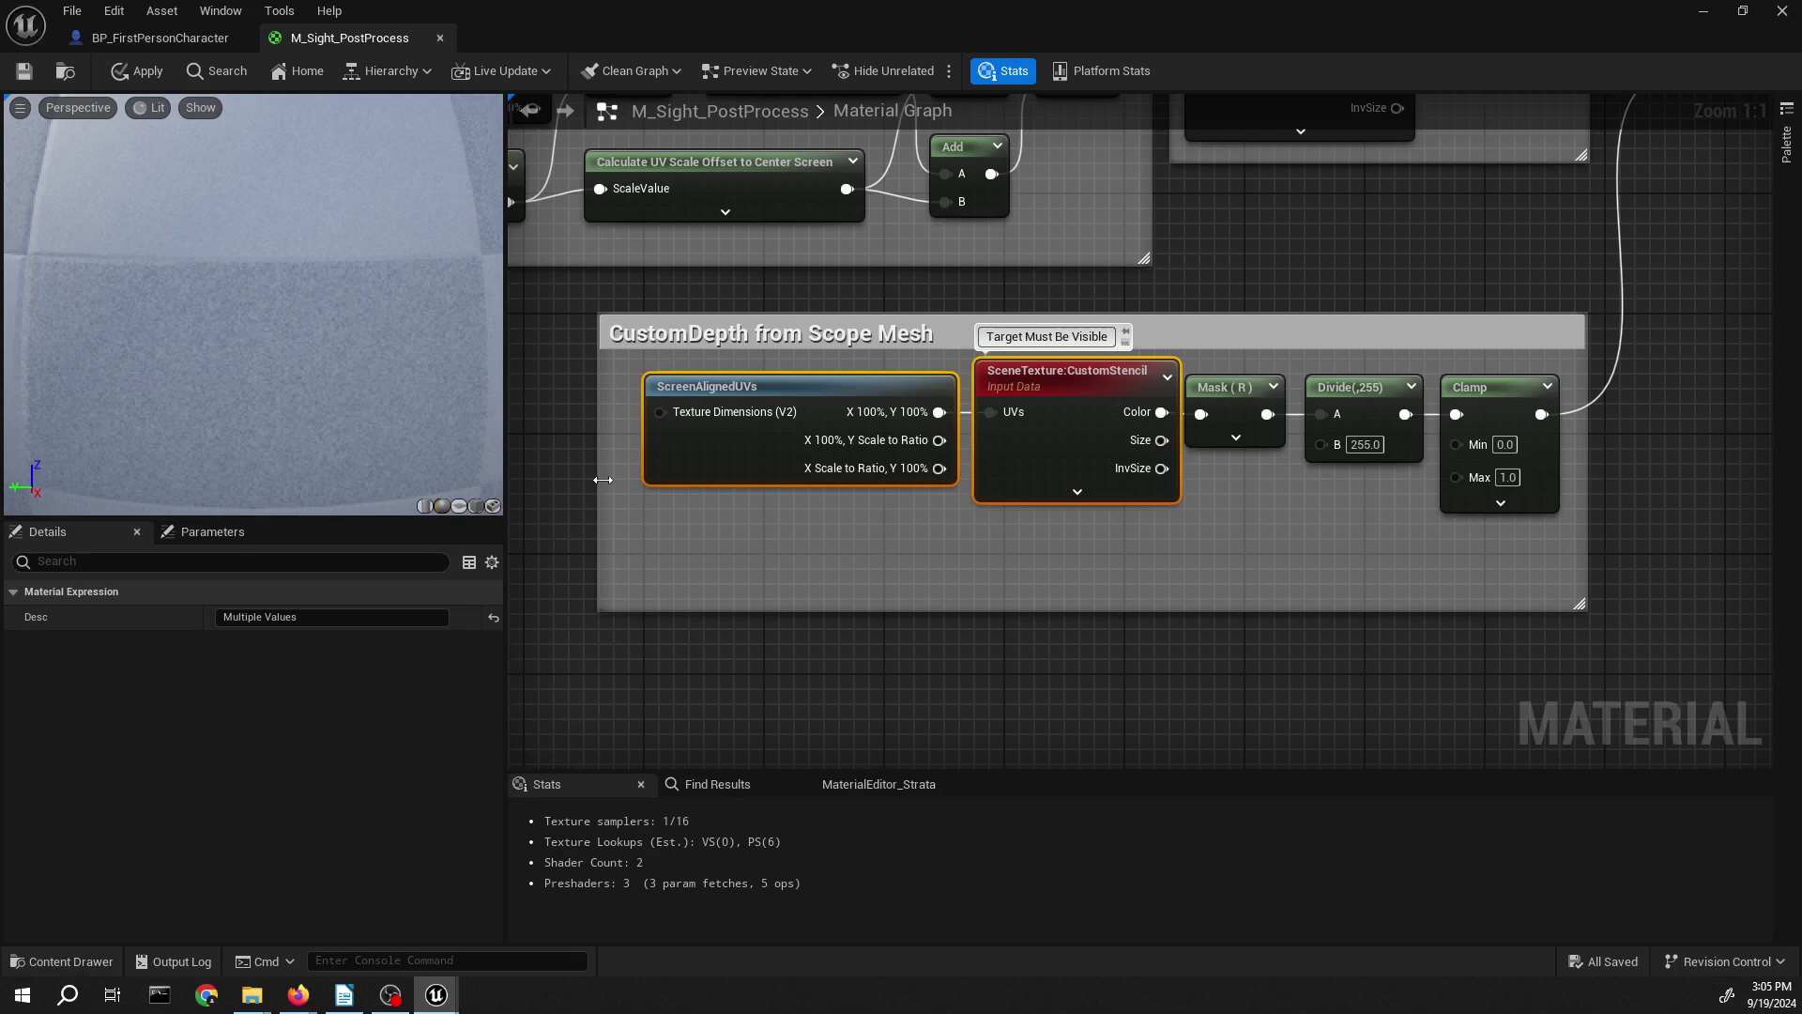
right_drag(604, 480, 652, 424)
drag(709, 459, 794, 423)
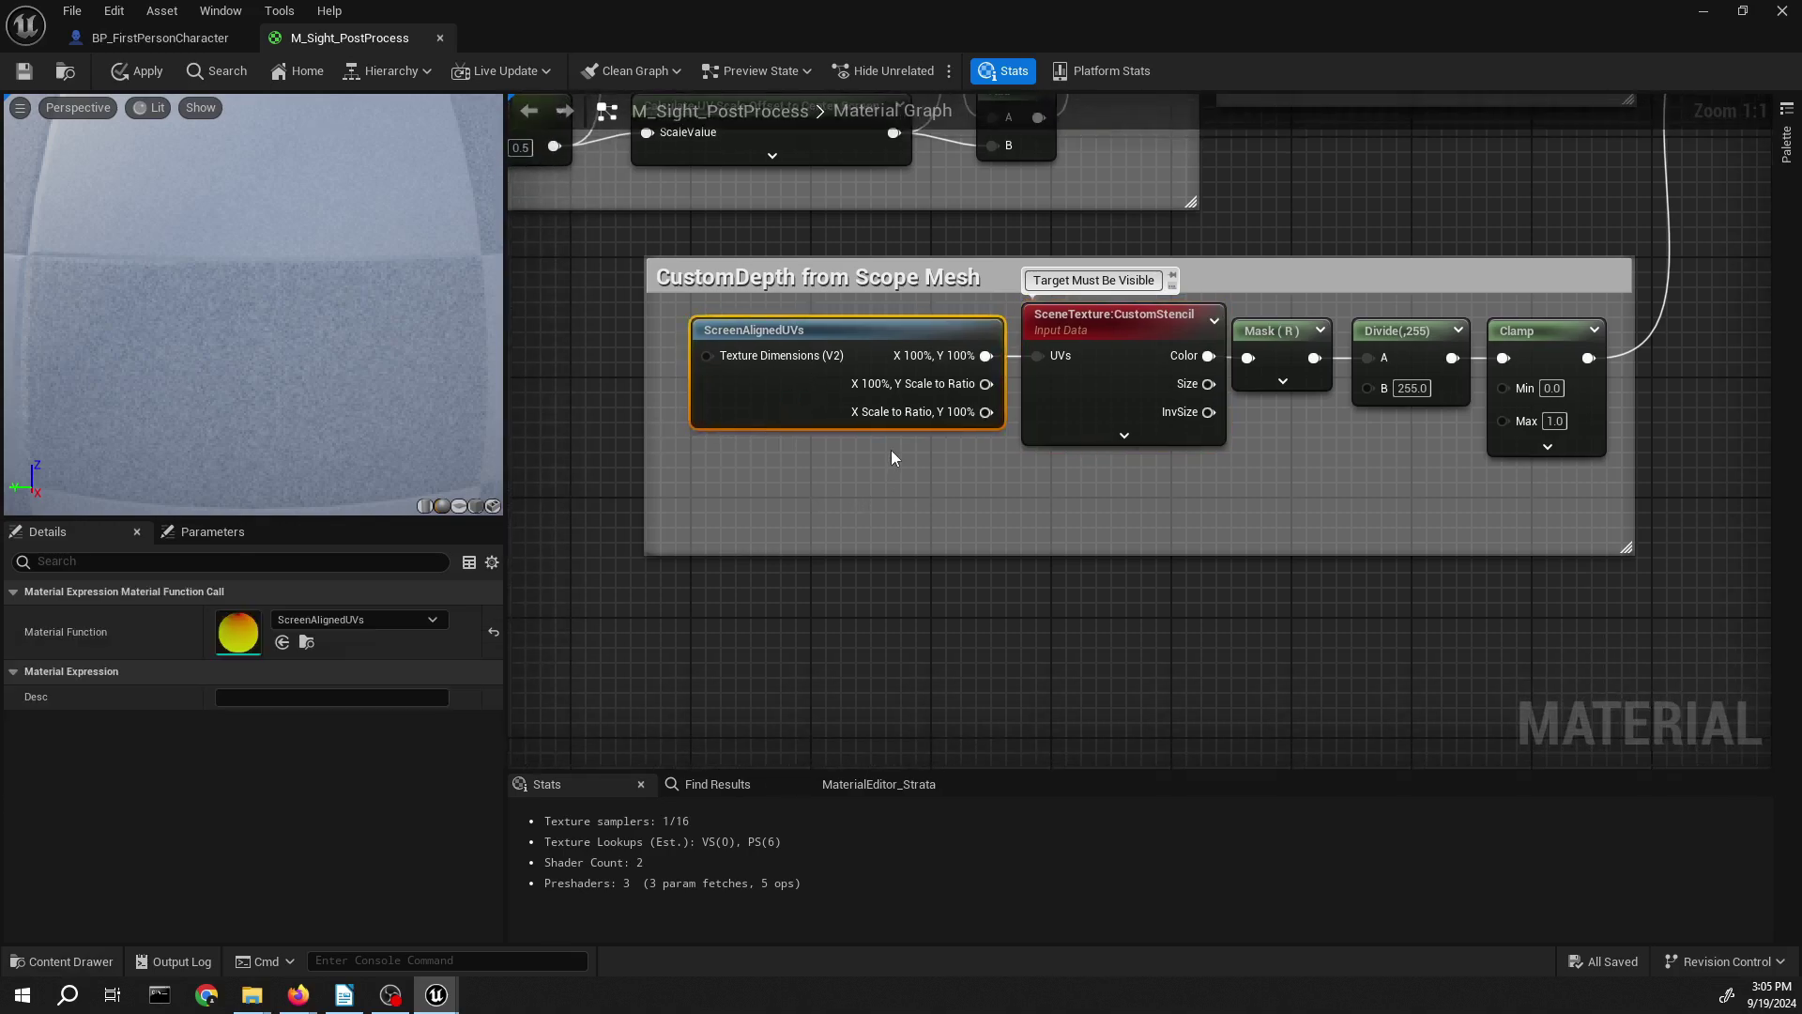
key(Delete)
- Move the SceneTexture:CustomStencil, Mask (R) and Divide nodes together below the comment box, leaving Clamp in place
drag(971, 507, 1413, 324)
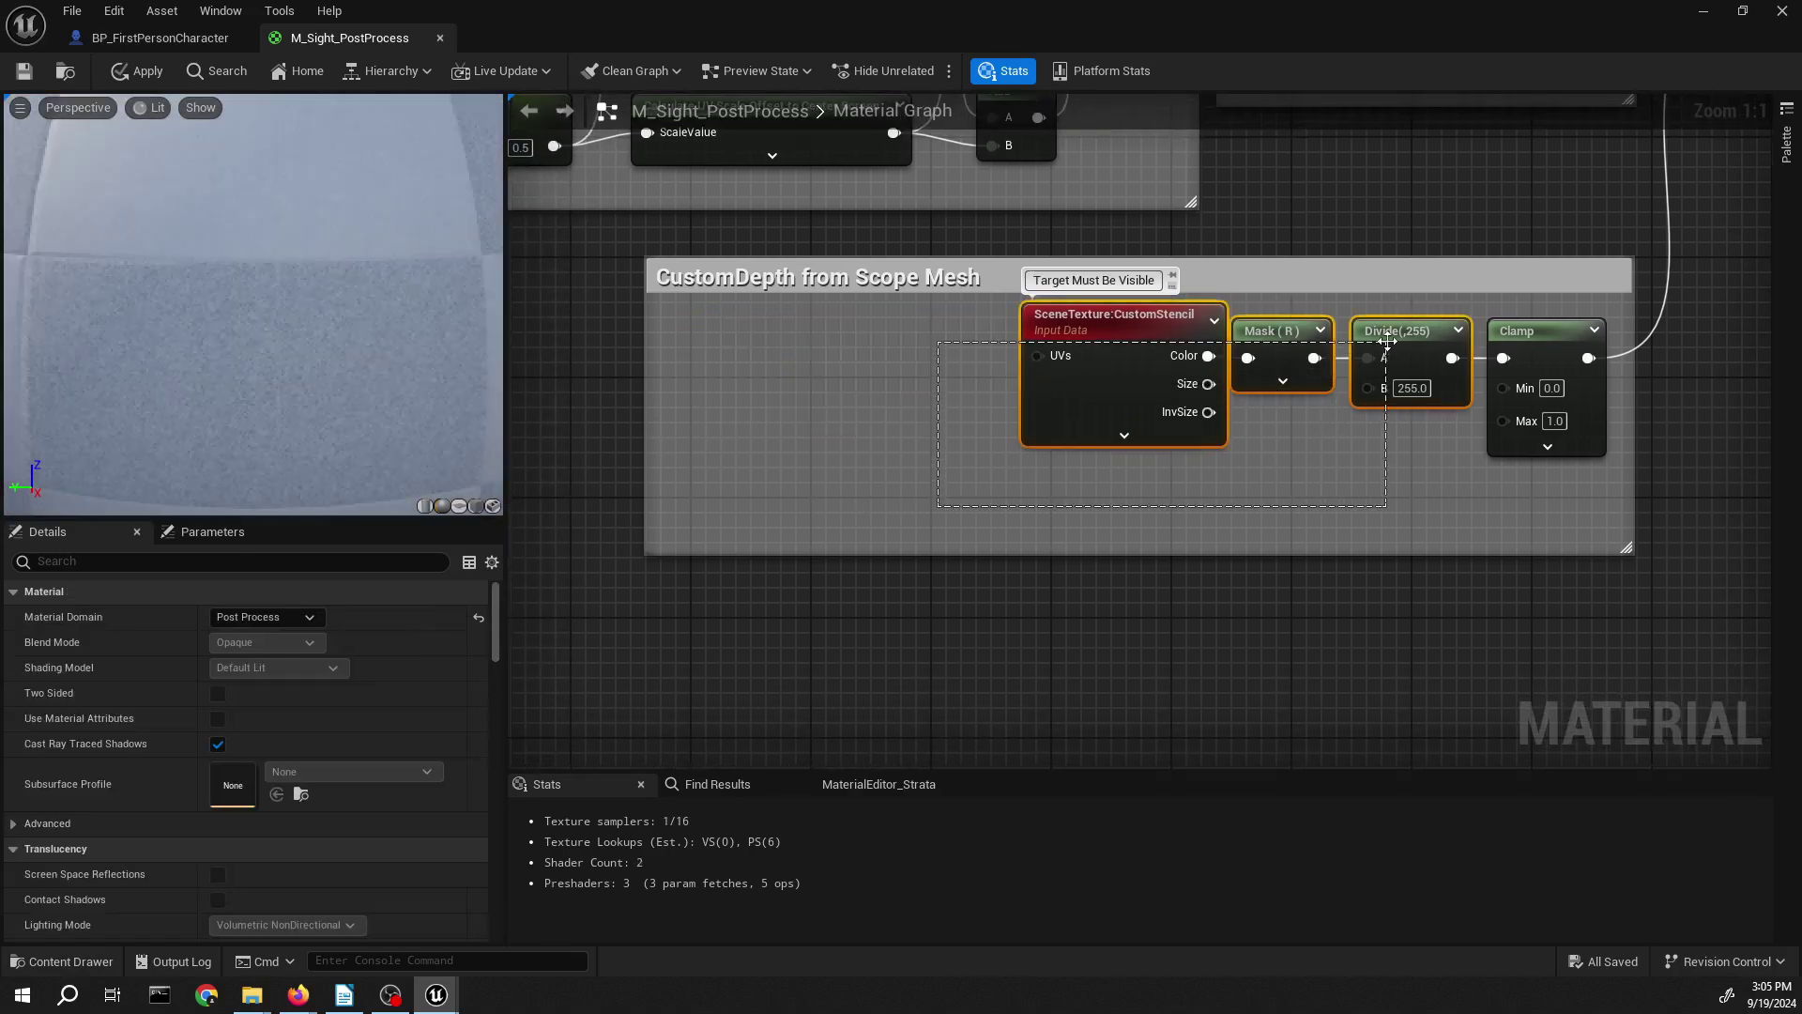
click(811, 433)
right_drag(811, 434, 839, 444)
drag(889, 470, 1072, 641)
click(1013, 486)
right_drag(1013, 486, 932, 320)
drag(865, 430, 1080, 567)
drag(1031, 466, 1046, 466)
- Add a ScalarParameter node above the Divide node and name it Stencil Mask Bit
click(1004, 334)
right_drag(1004, 334, 1002, 331)
right_click(1004, 335)
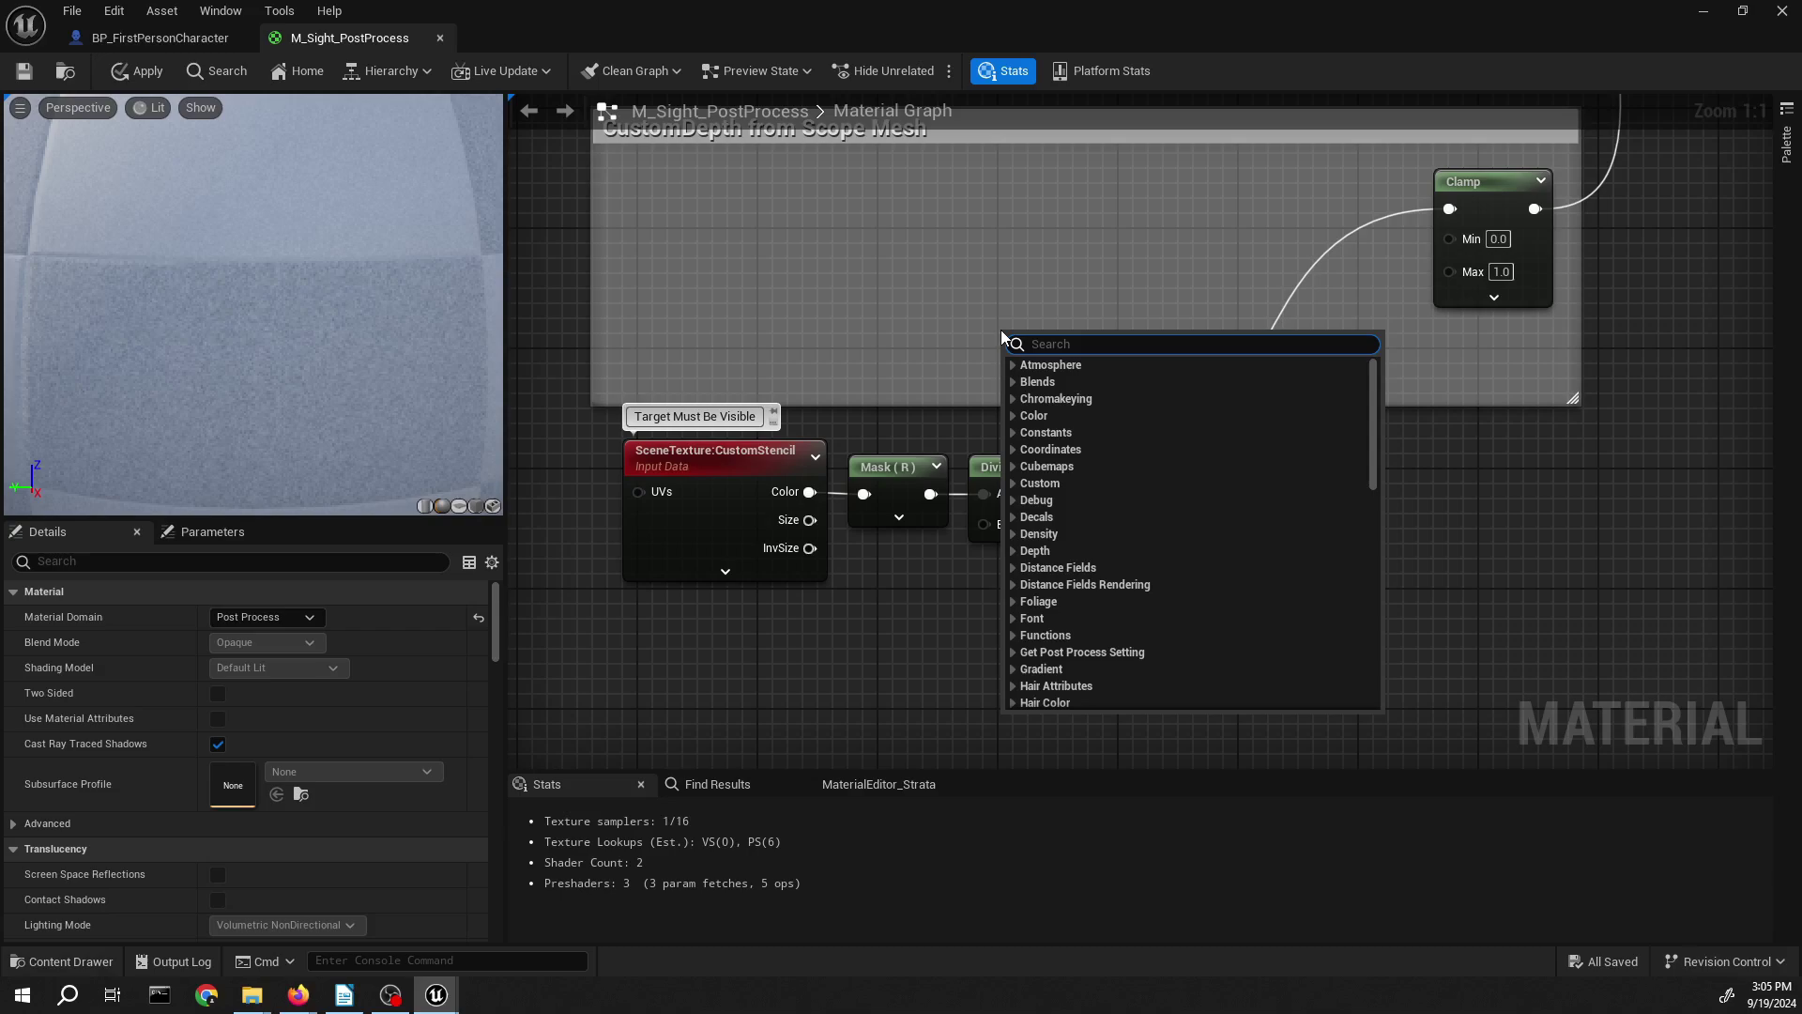
text(Scalar)
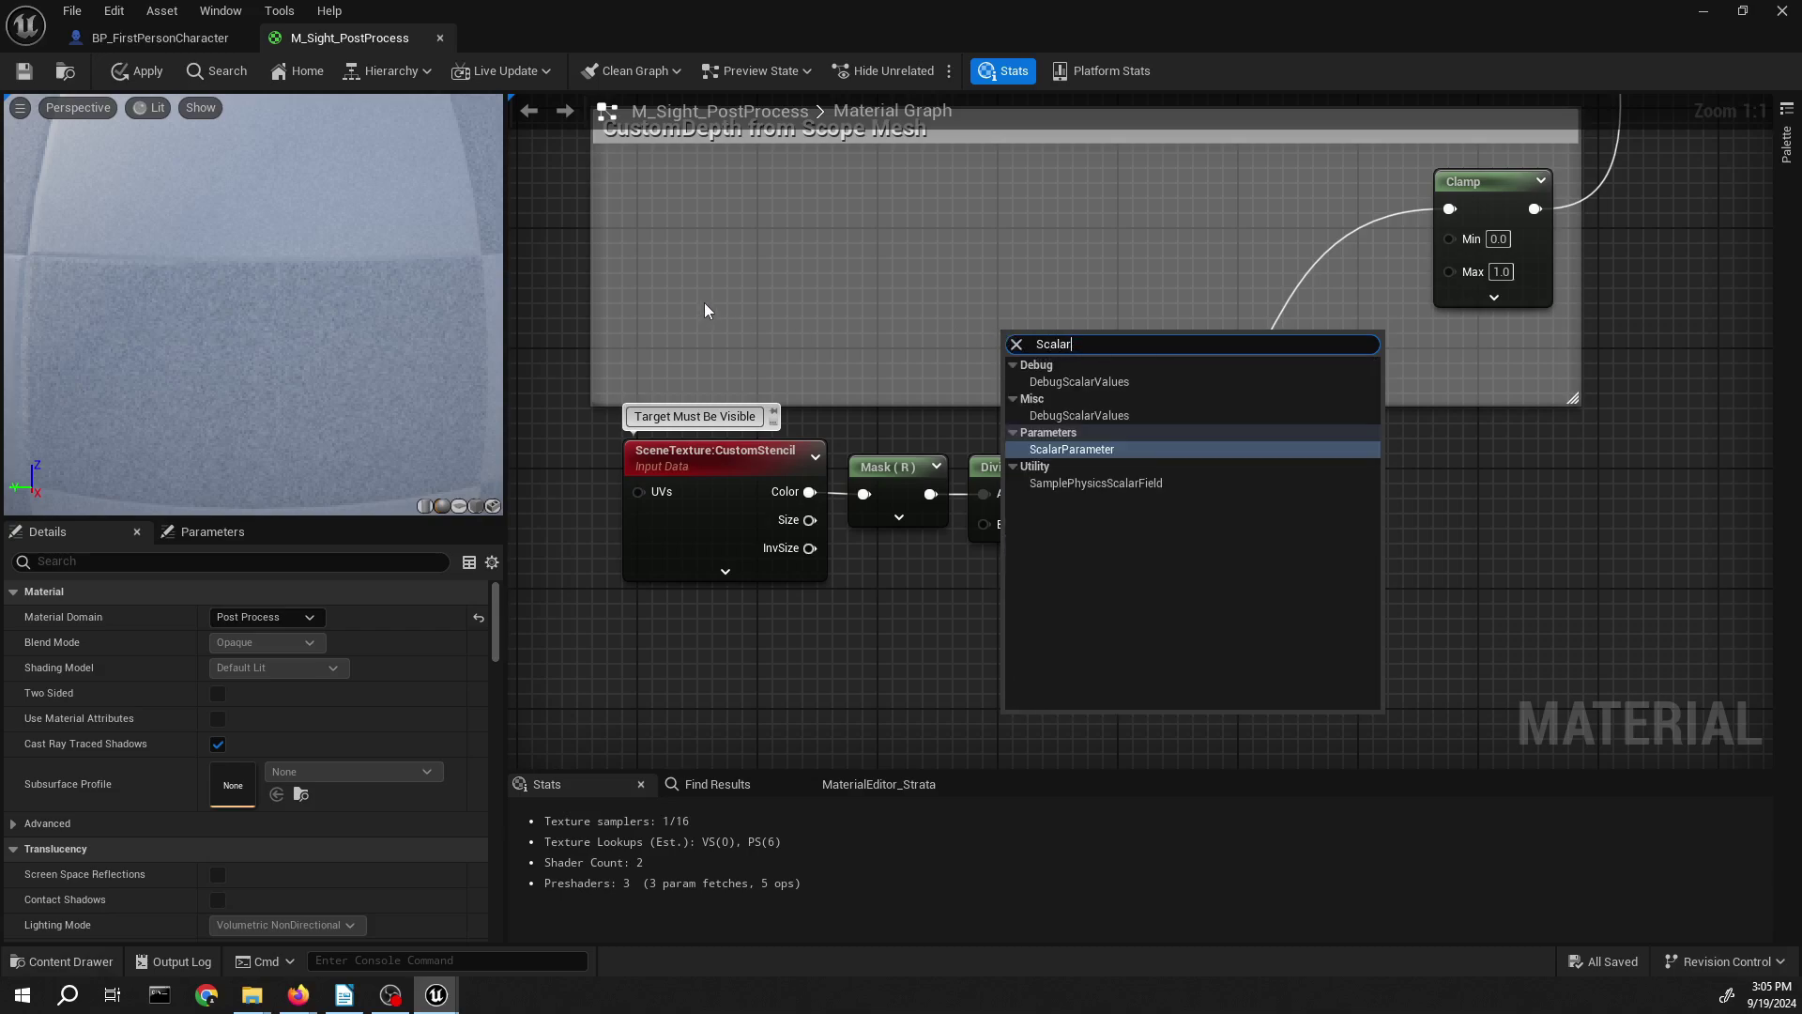
key(Return)
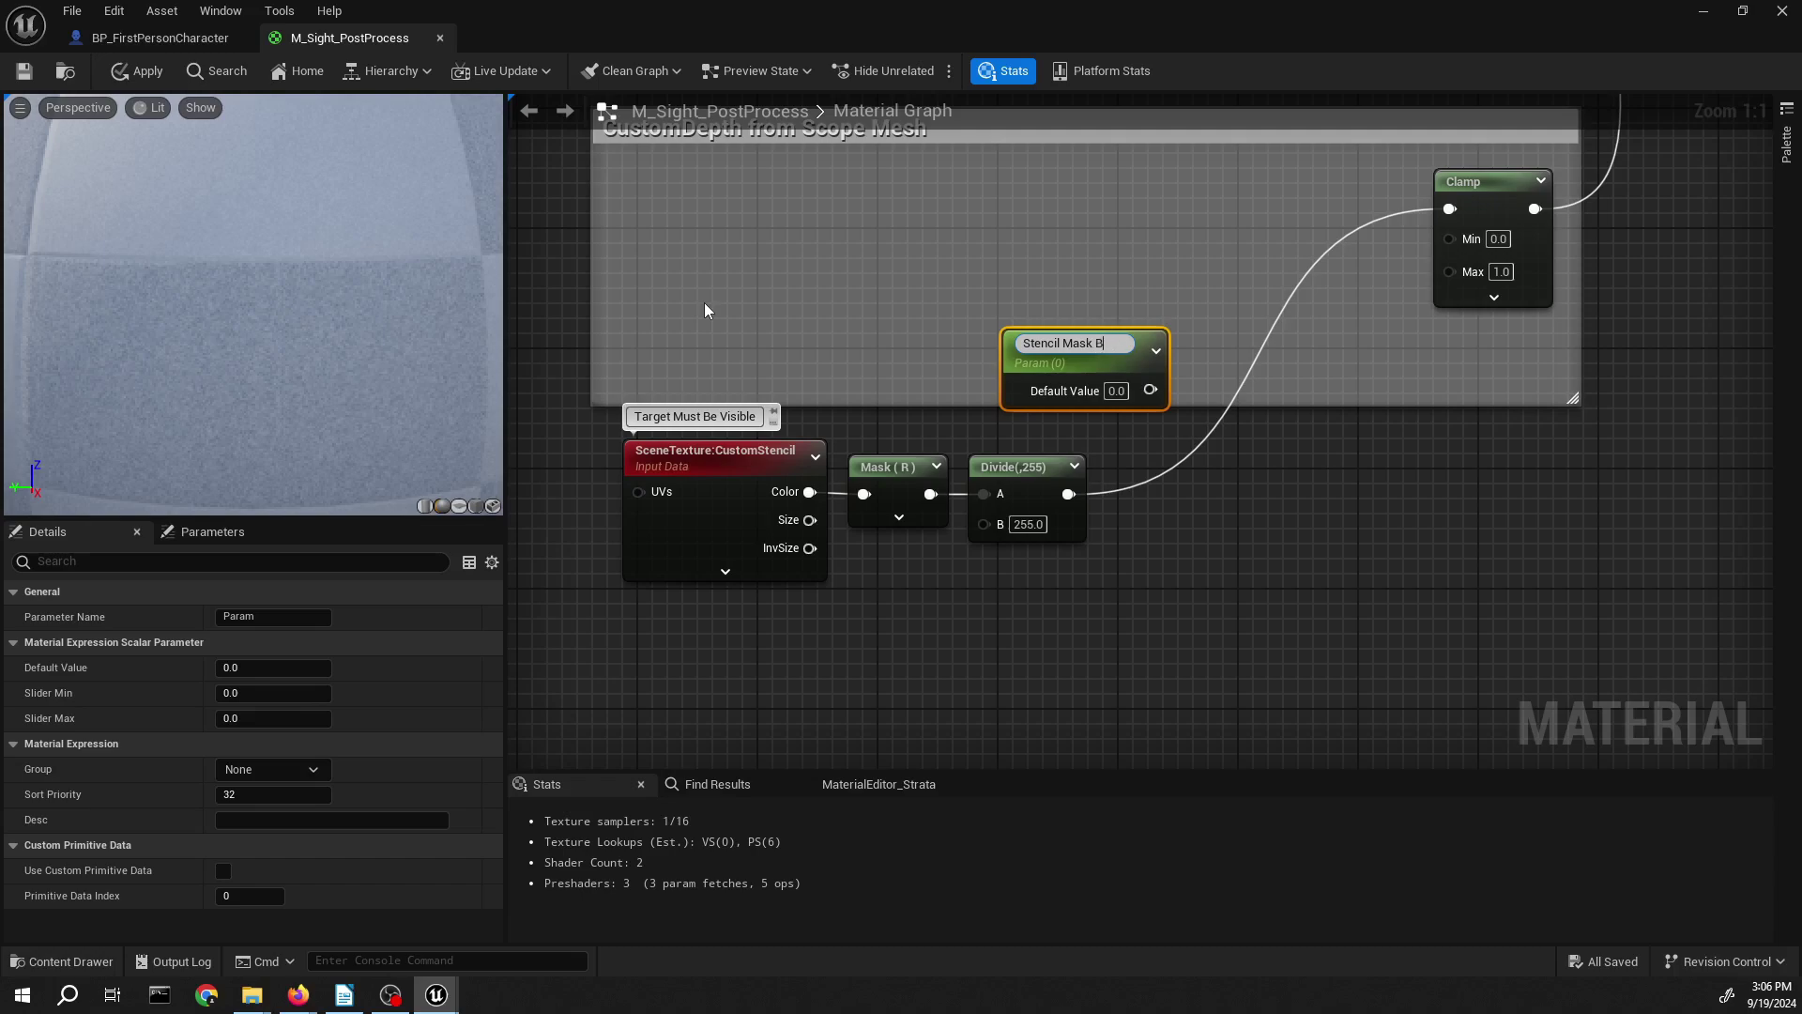
text(Stencil Mask Bit)
key(Return)
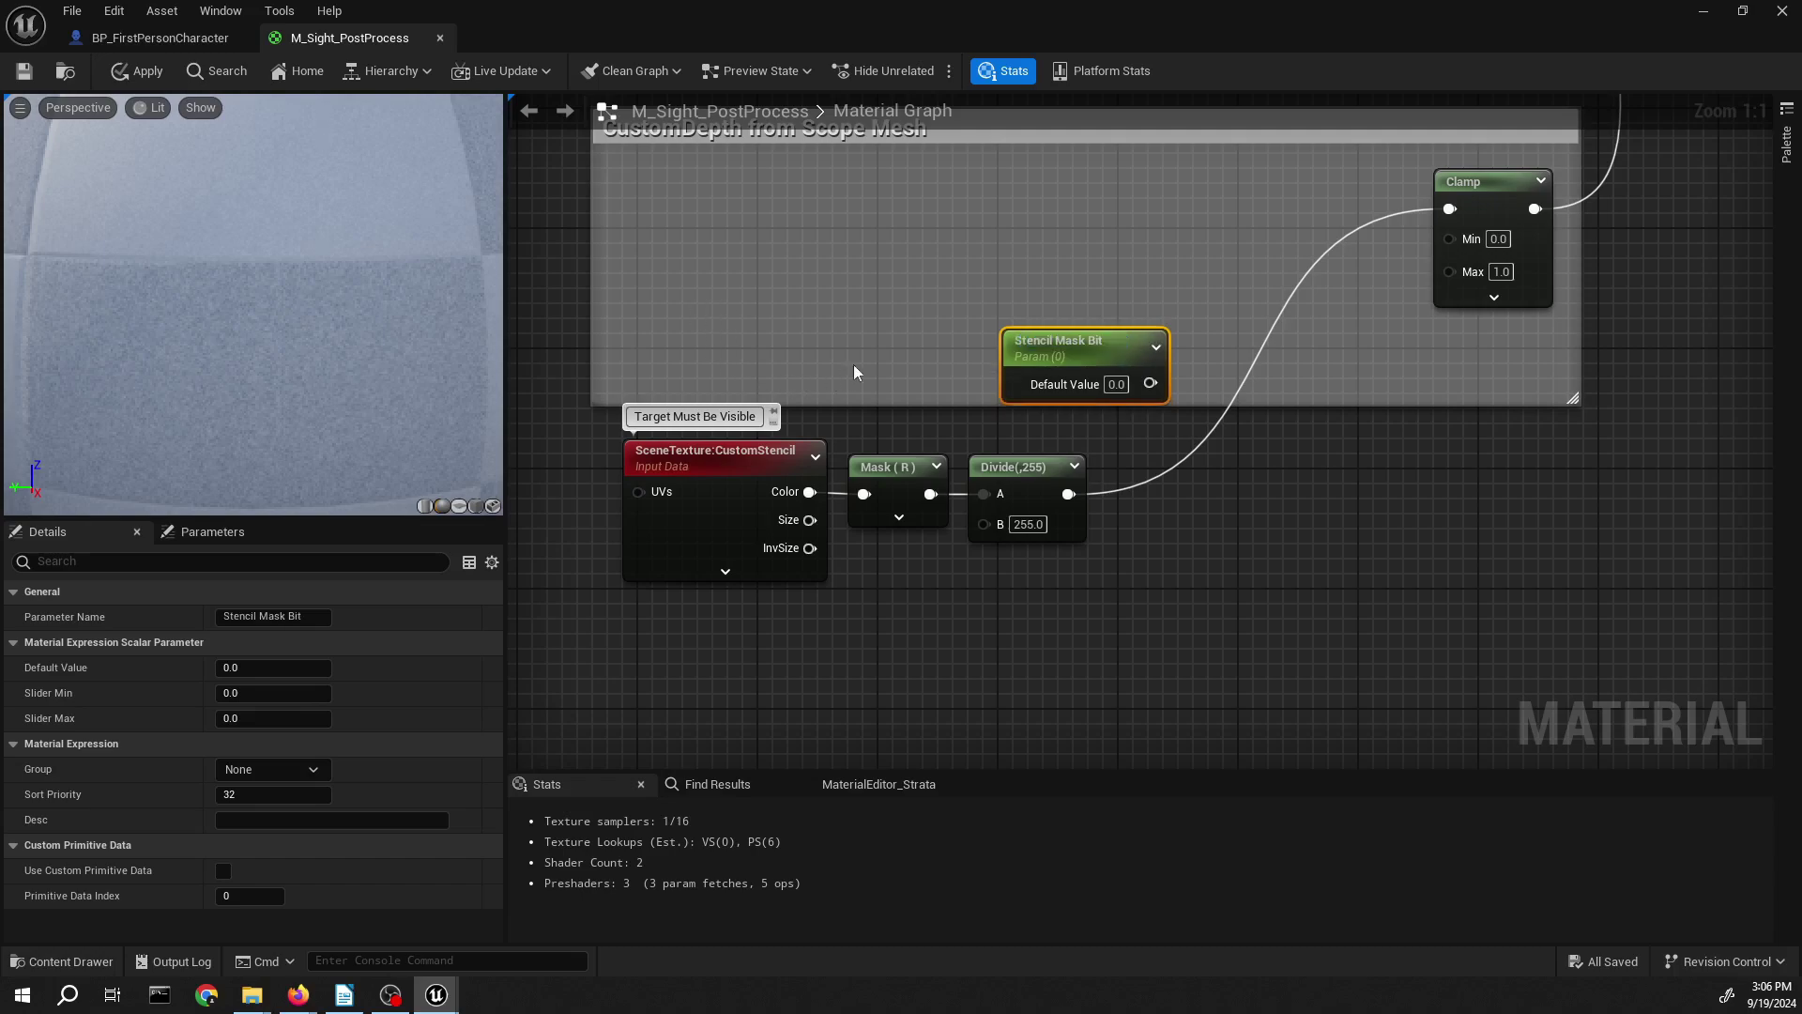
- Set the default value of the Stencil Mask Bit parameter to 1
click(965, 374)
click(1117, 383)
text(0.01)
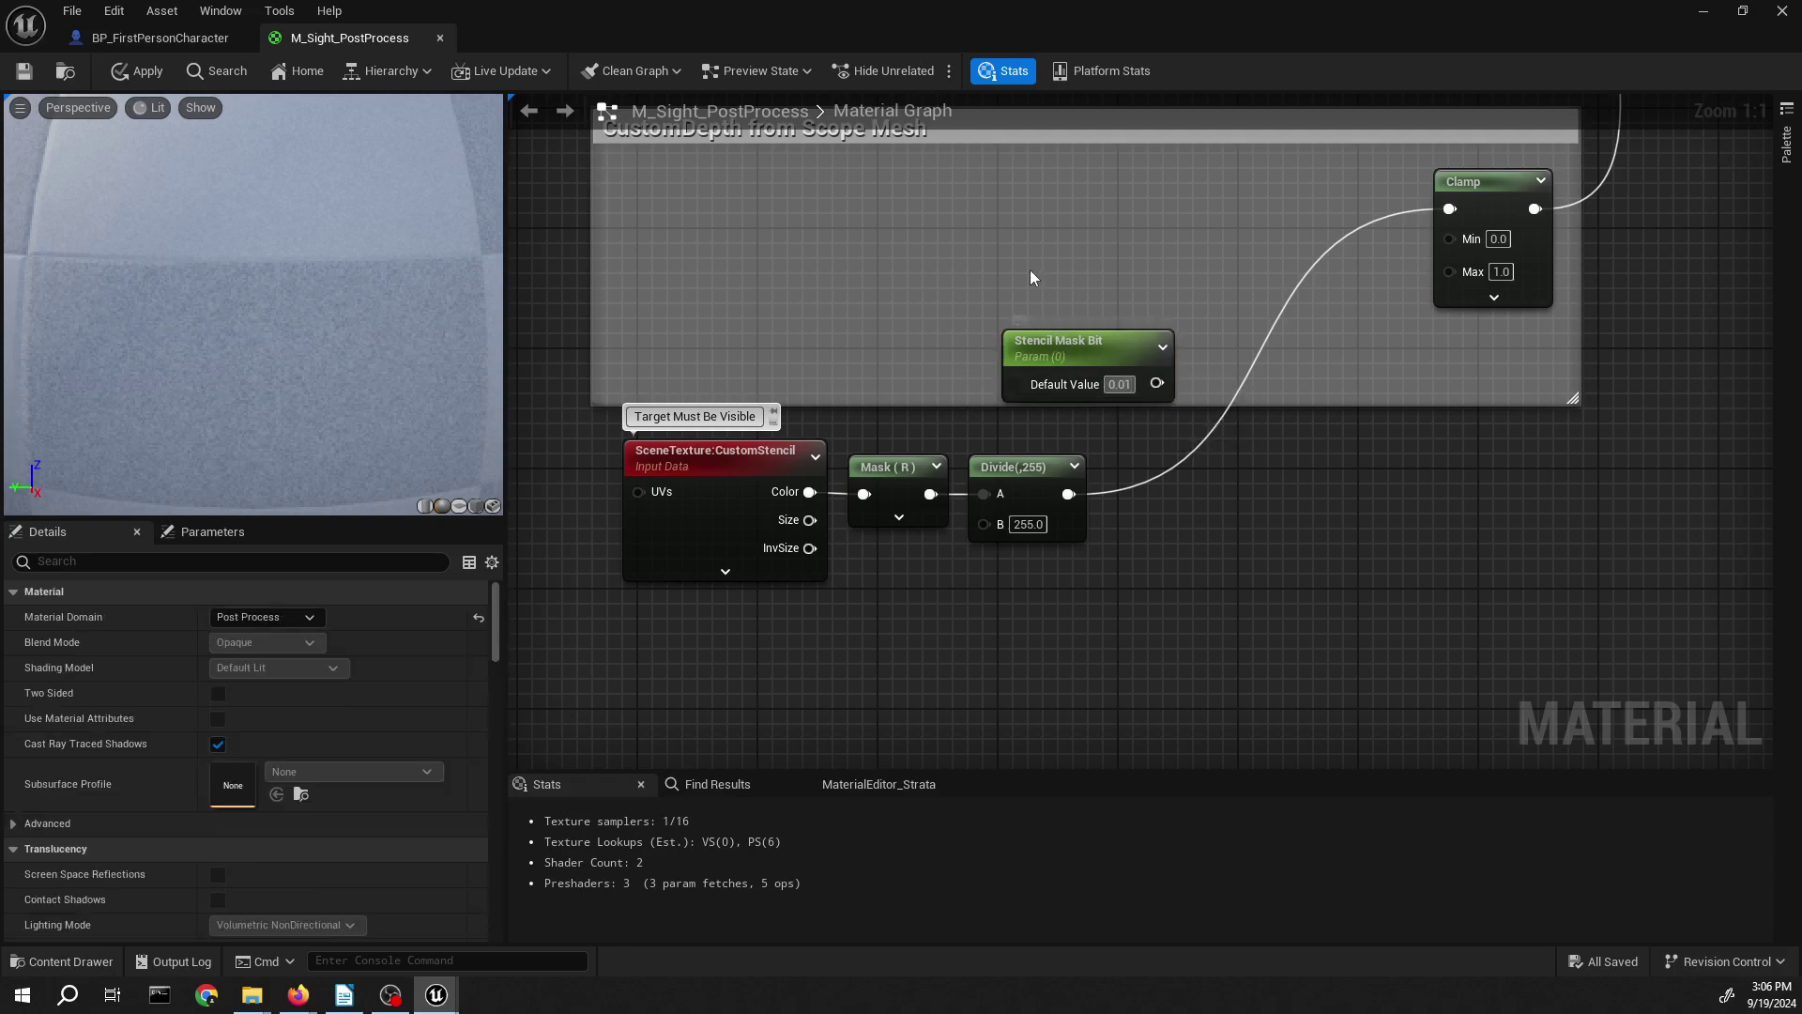
text(1)
key(Return)
- Add a BitMask node with Stencil Mask Bit feeding its Bit input and the Divide output feeding its BitMask input
drag(1080, 356, 866, 269)
text(bitmask)
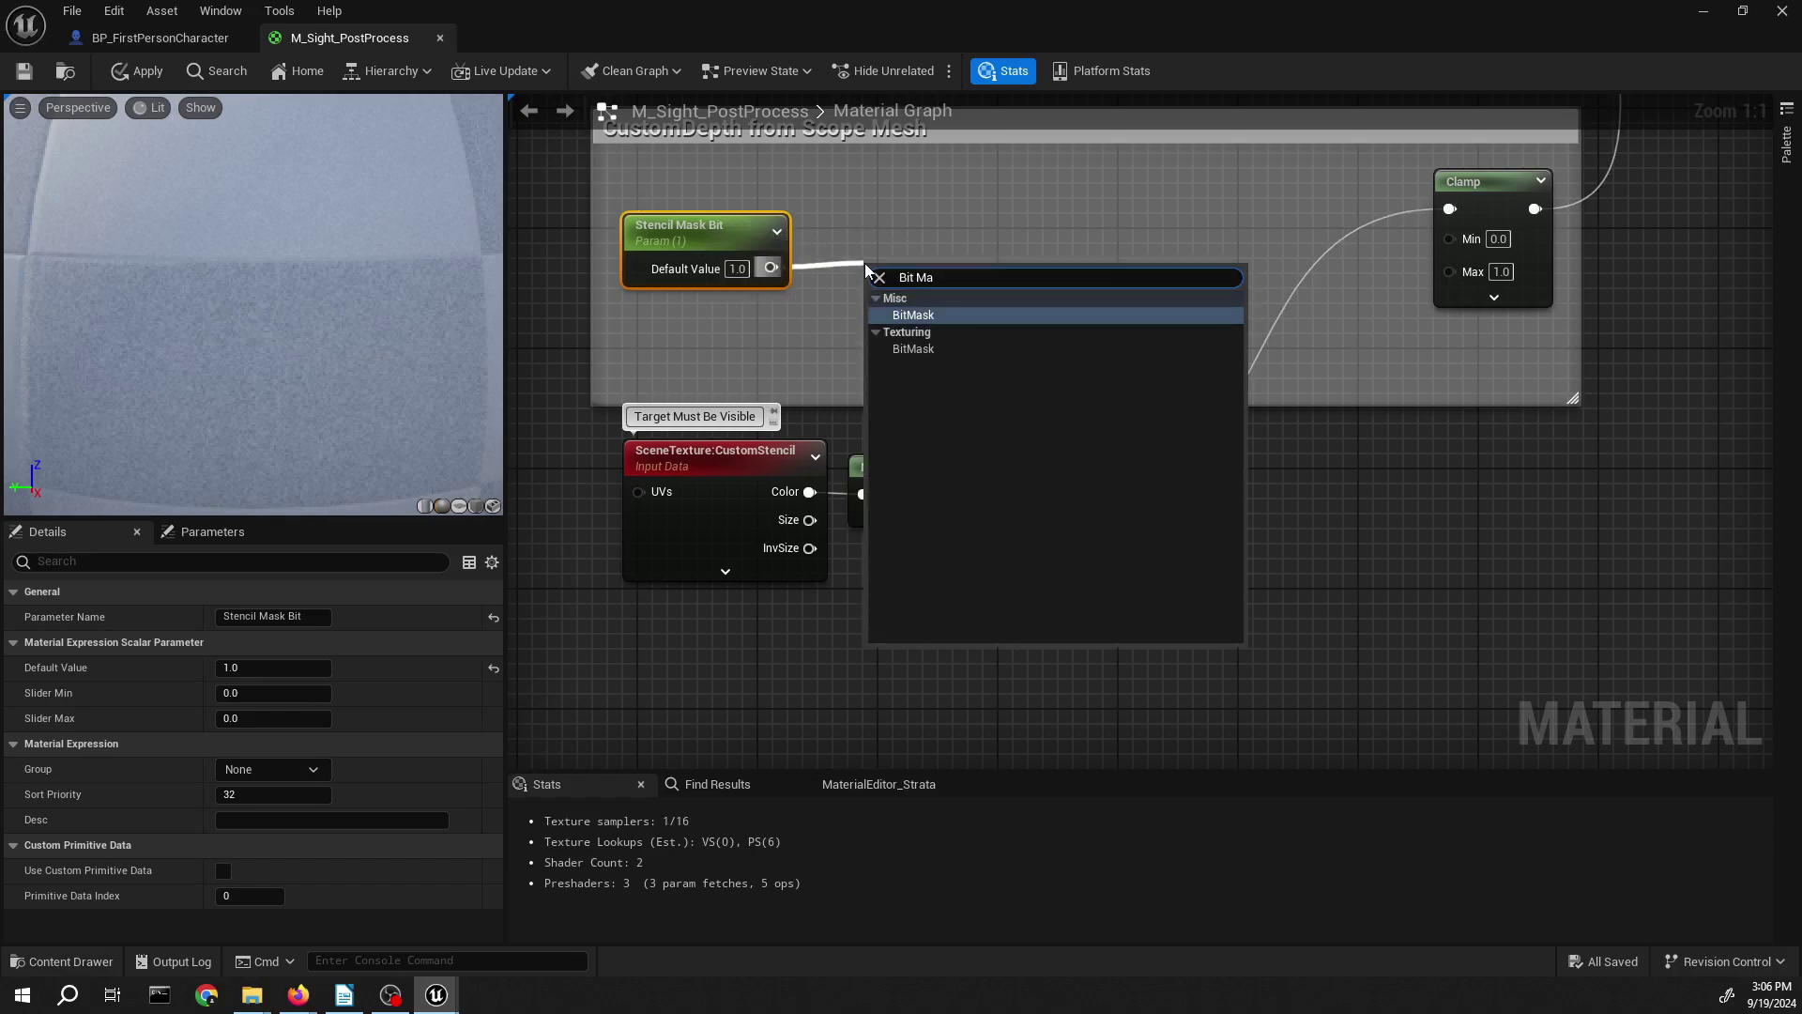
key(Return)
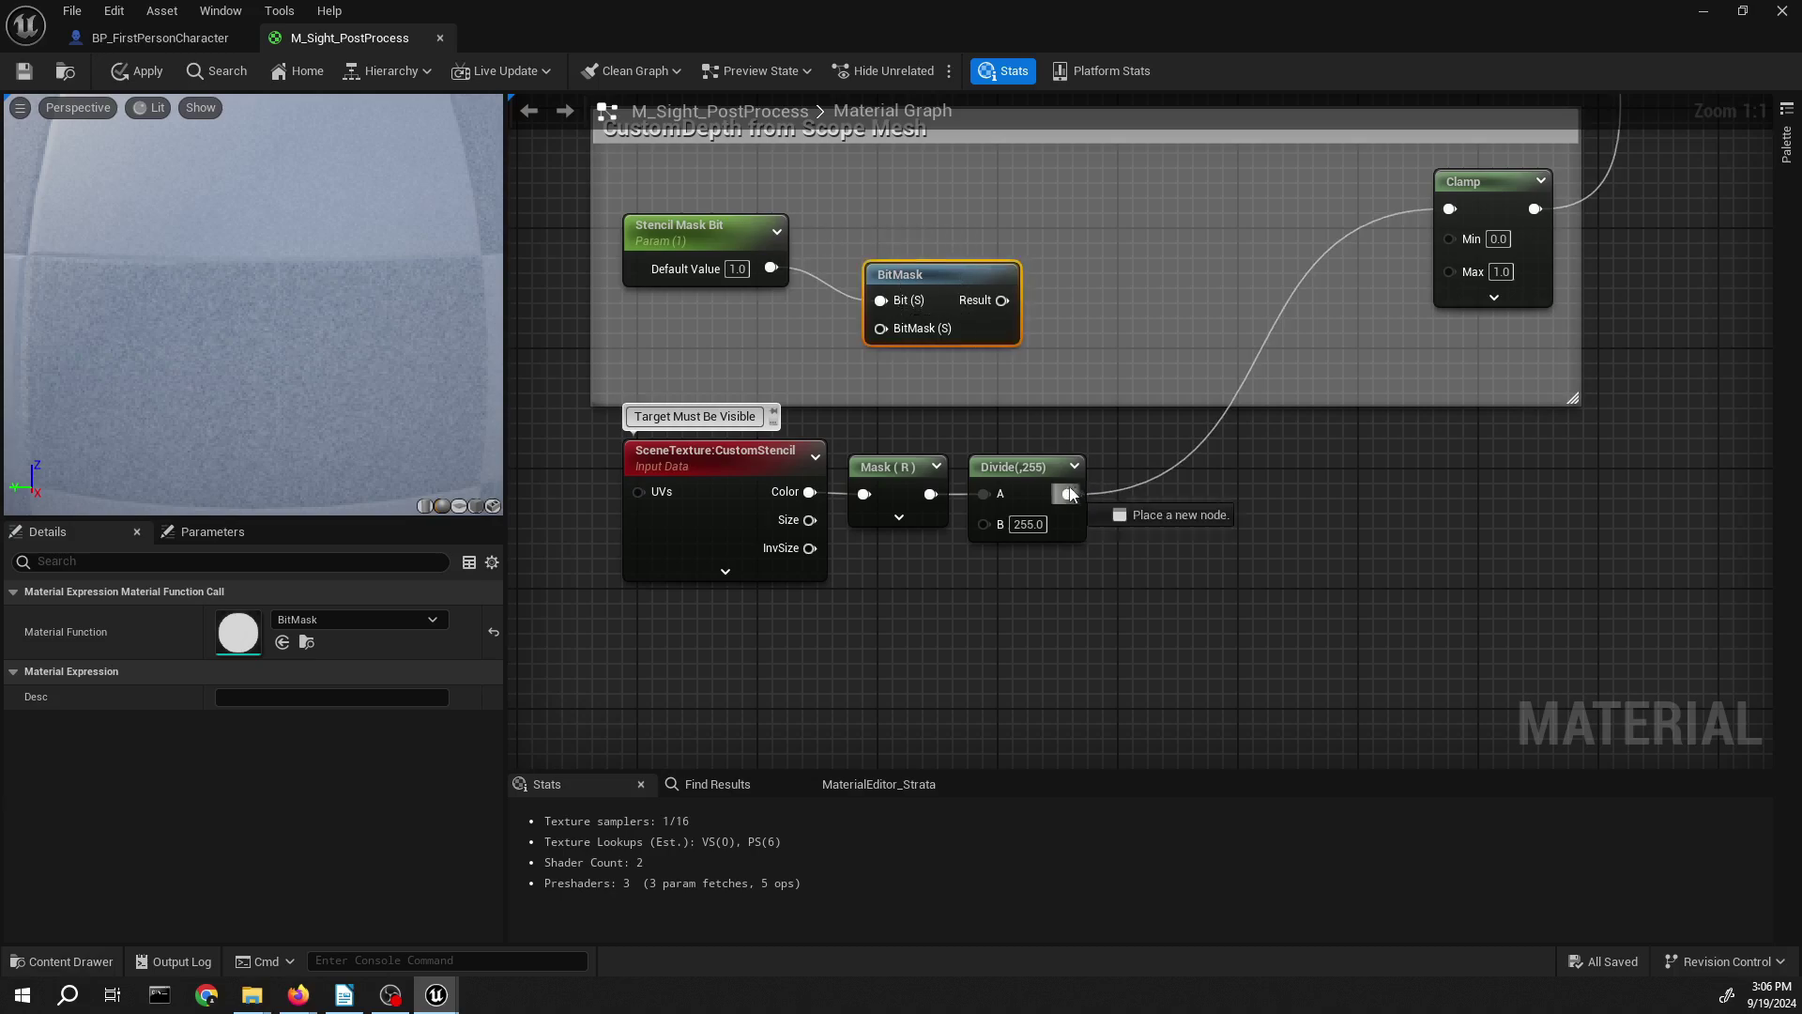
drag(1068, 494, 1035, 375)
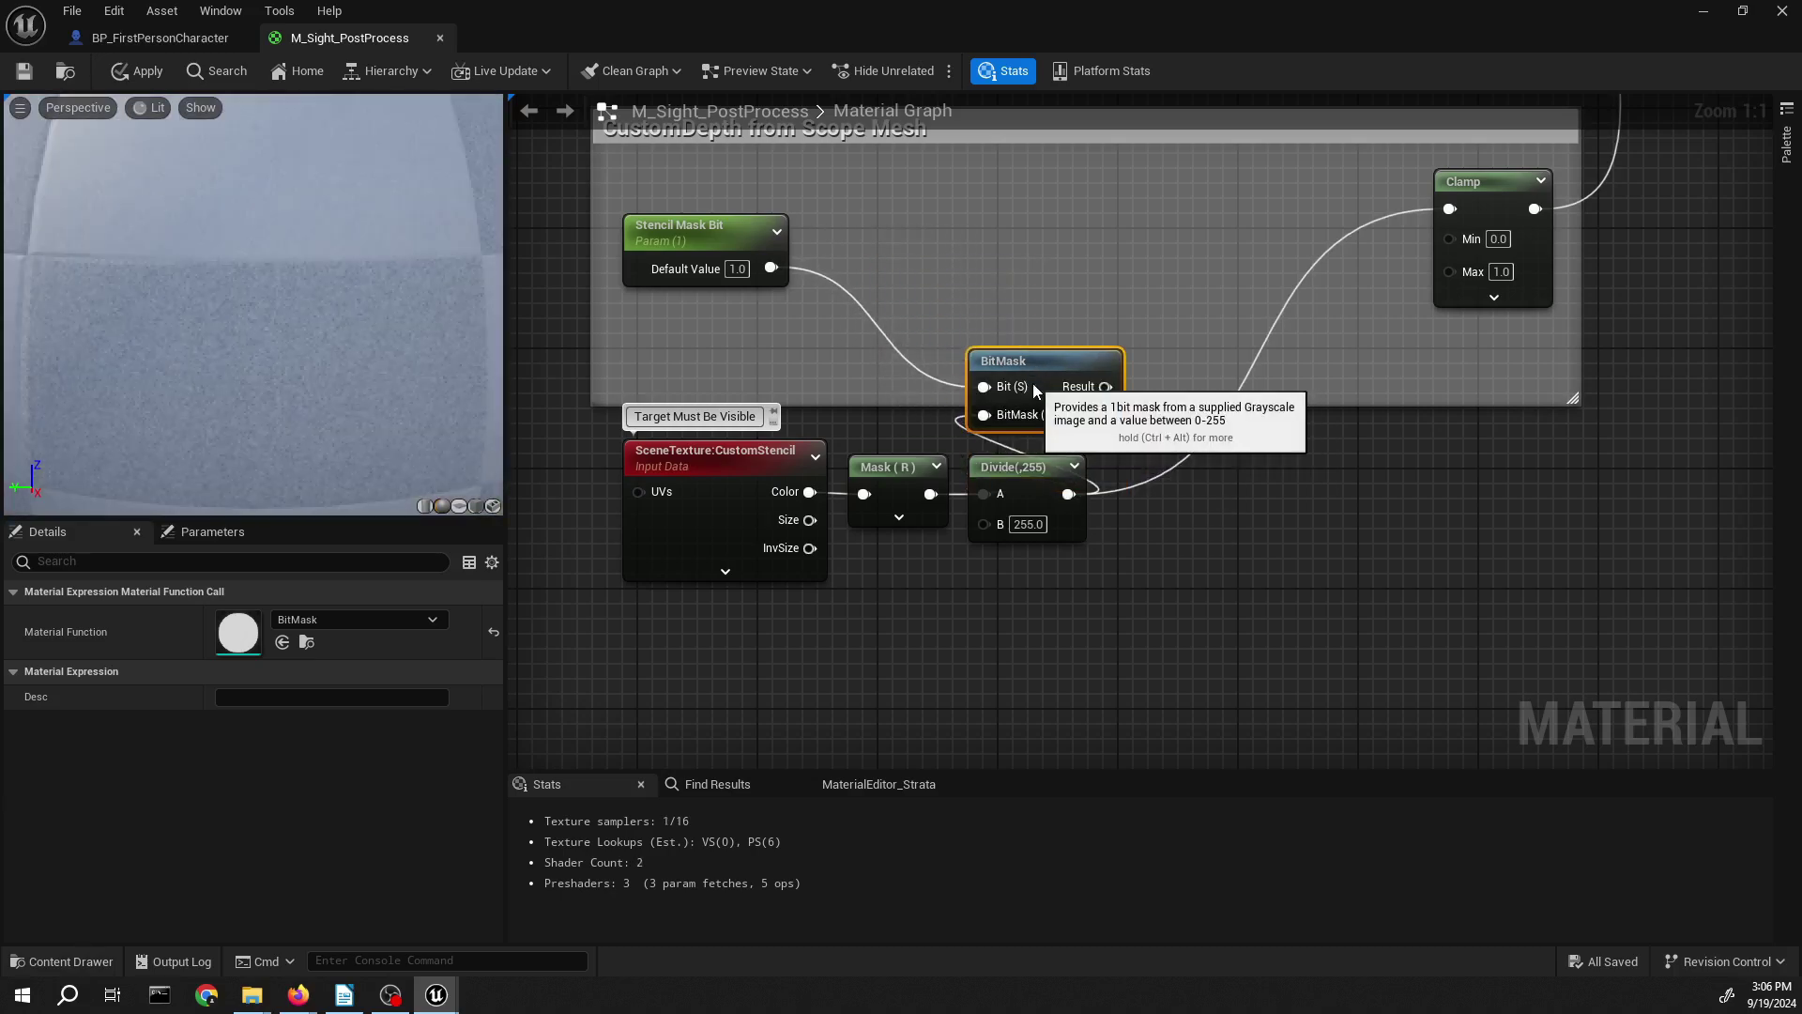
right_click(769, 268)
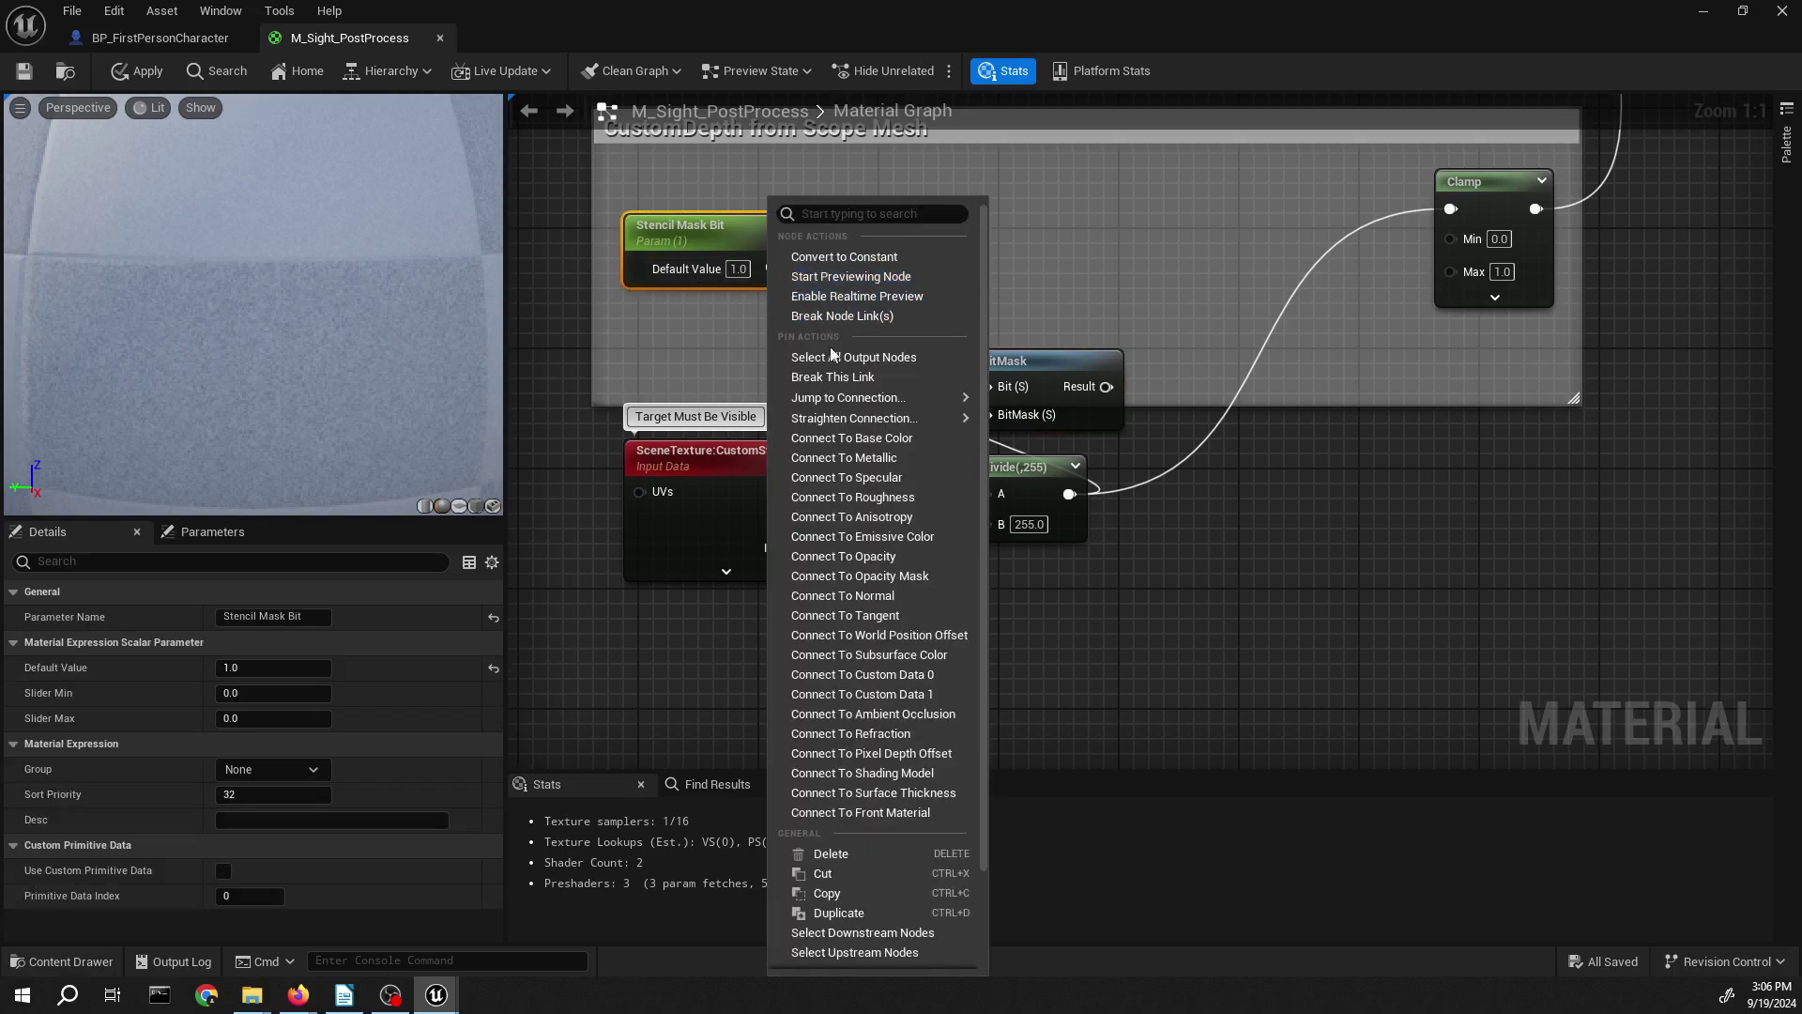
click(848, 375)
key(ctrl+z)
- Straighten the connection from Stencil Mask Bit to the BitMask node's Bit input
right_click(766, 270)
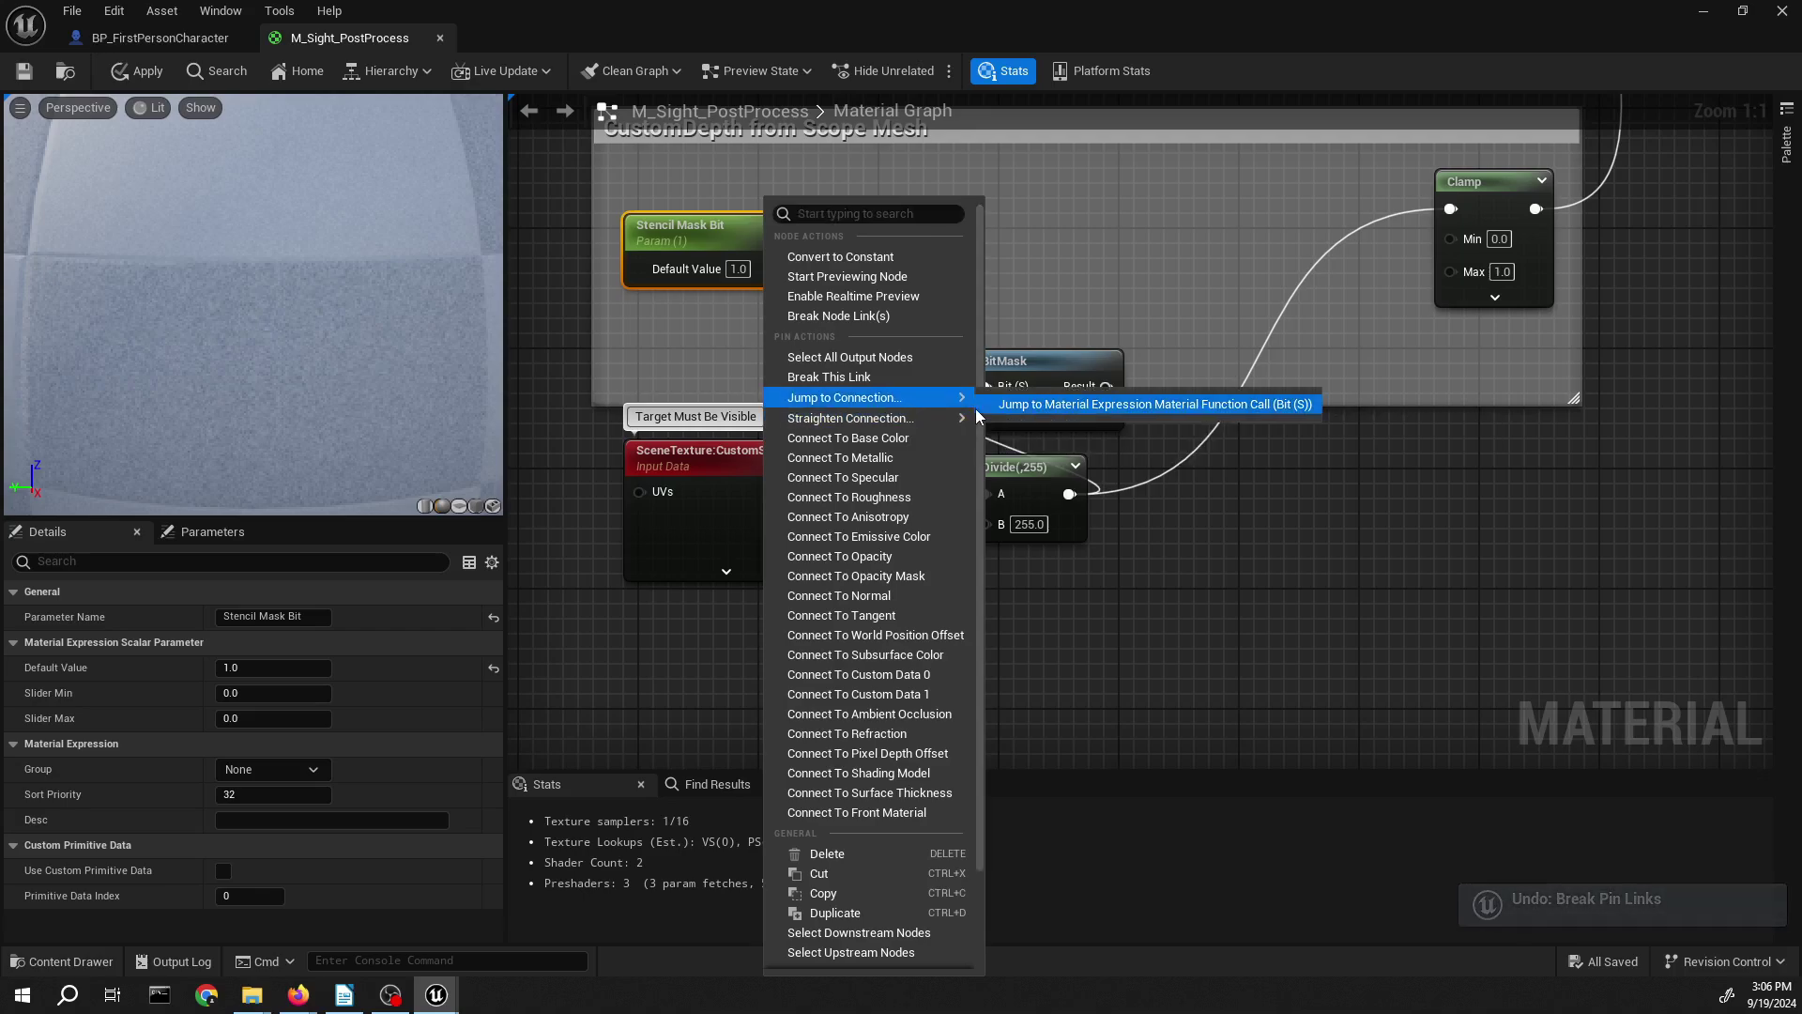
mouse_move(967, 419)
click(1040, 428)
click(955, 329)
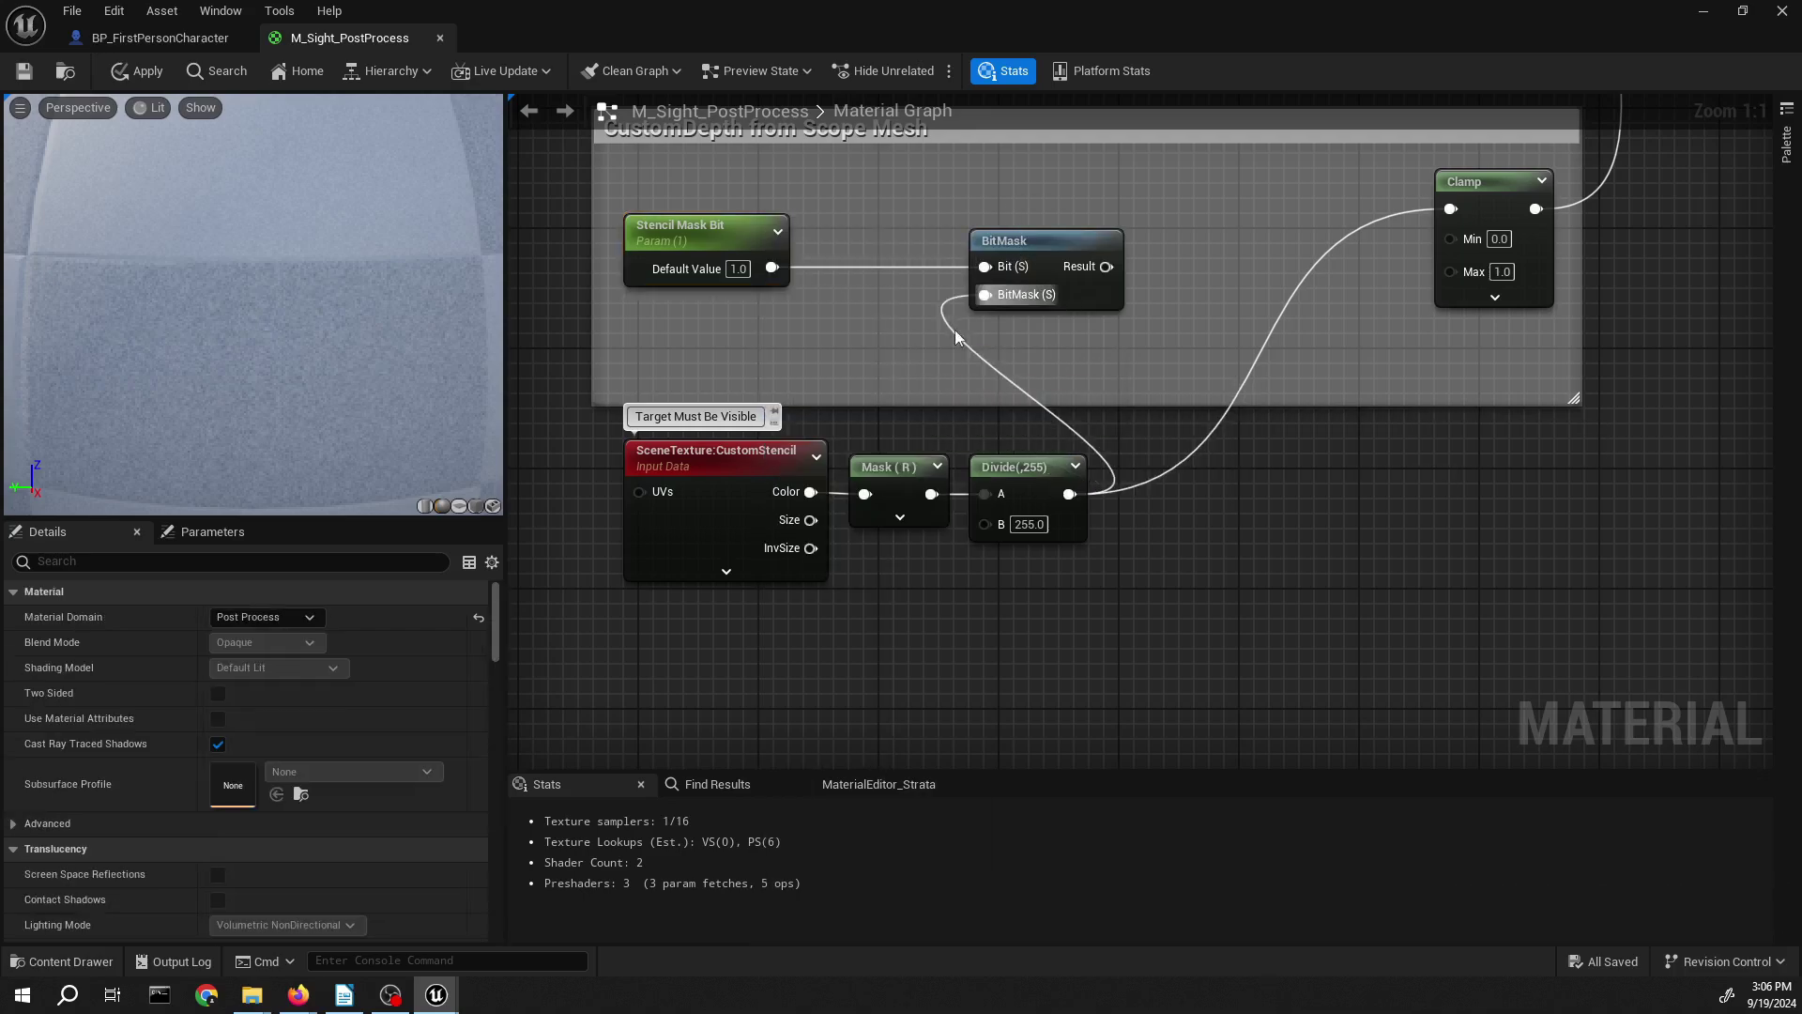
- Move the Clamp node next to BitMask, connect the BitMask Result to its input, and straighten that connection
right_drag(1108, 347, 1009, 391)
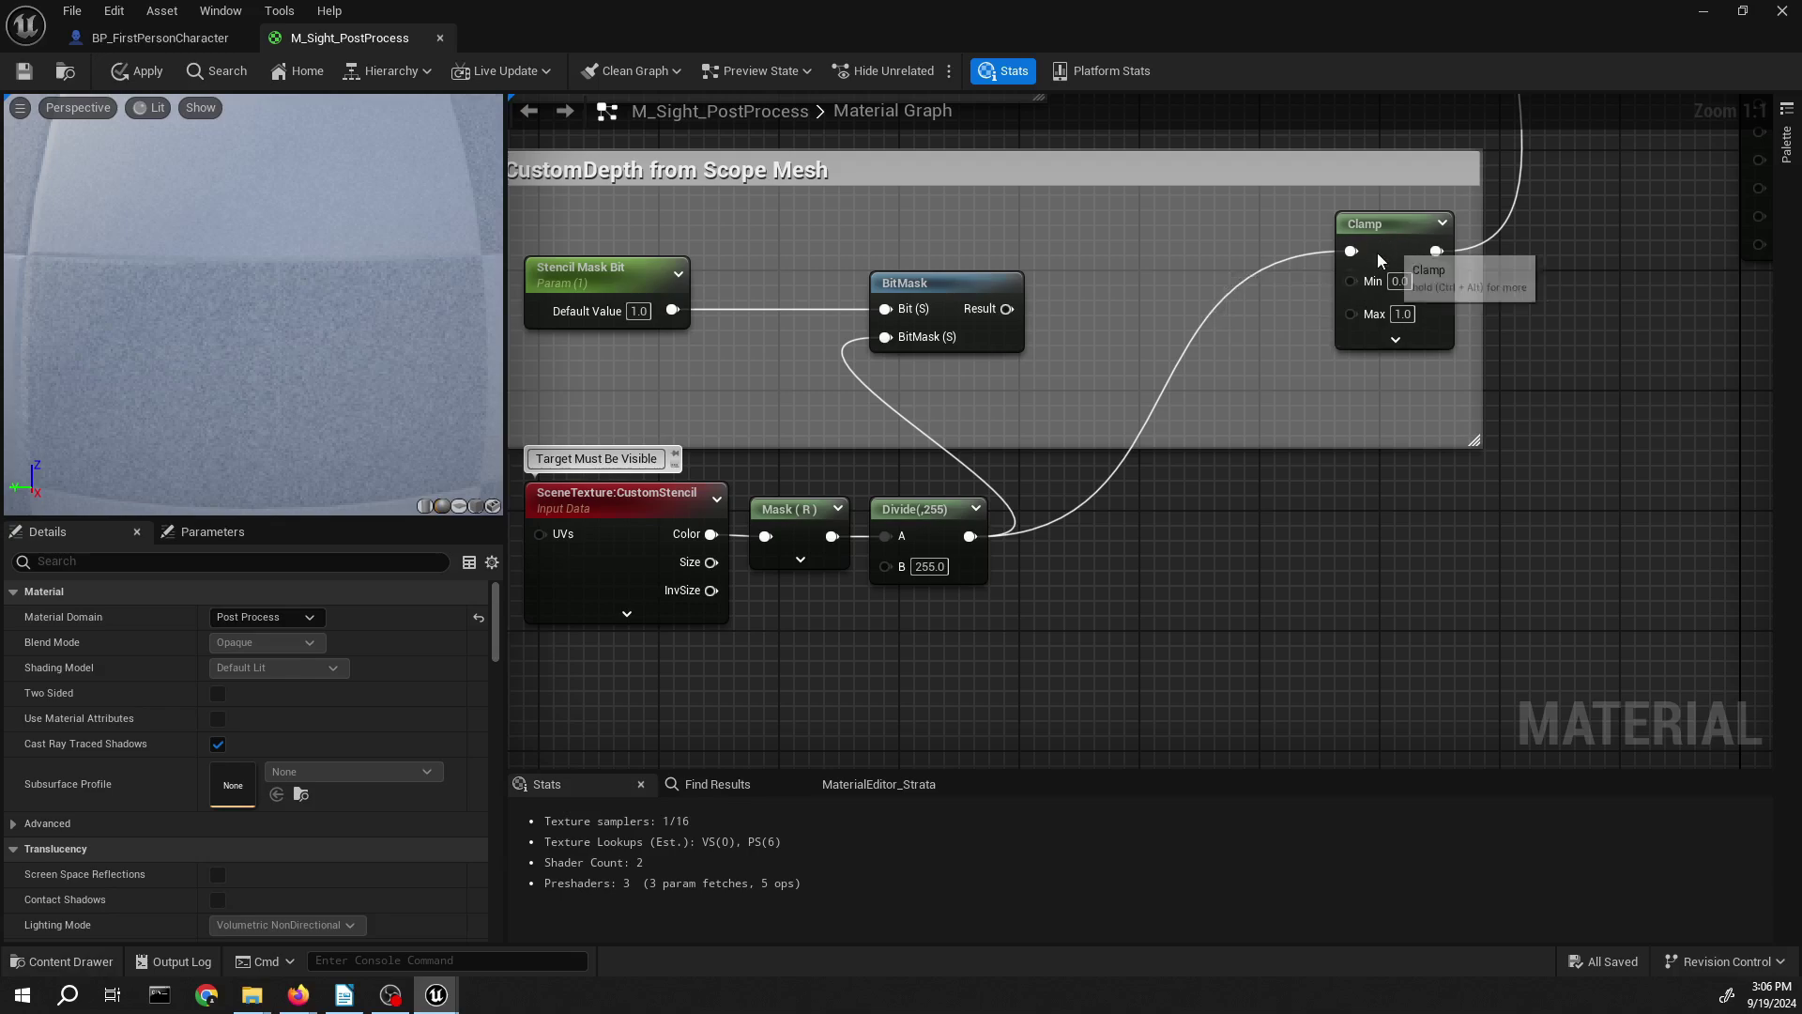
drag(1377, 251, 1108, 307)
drag(991, 309, 1067, 310)
right_click(1017, 320)
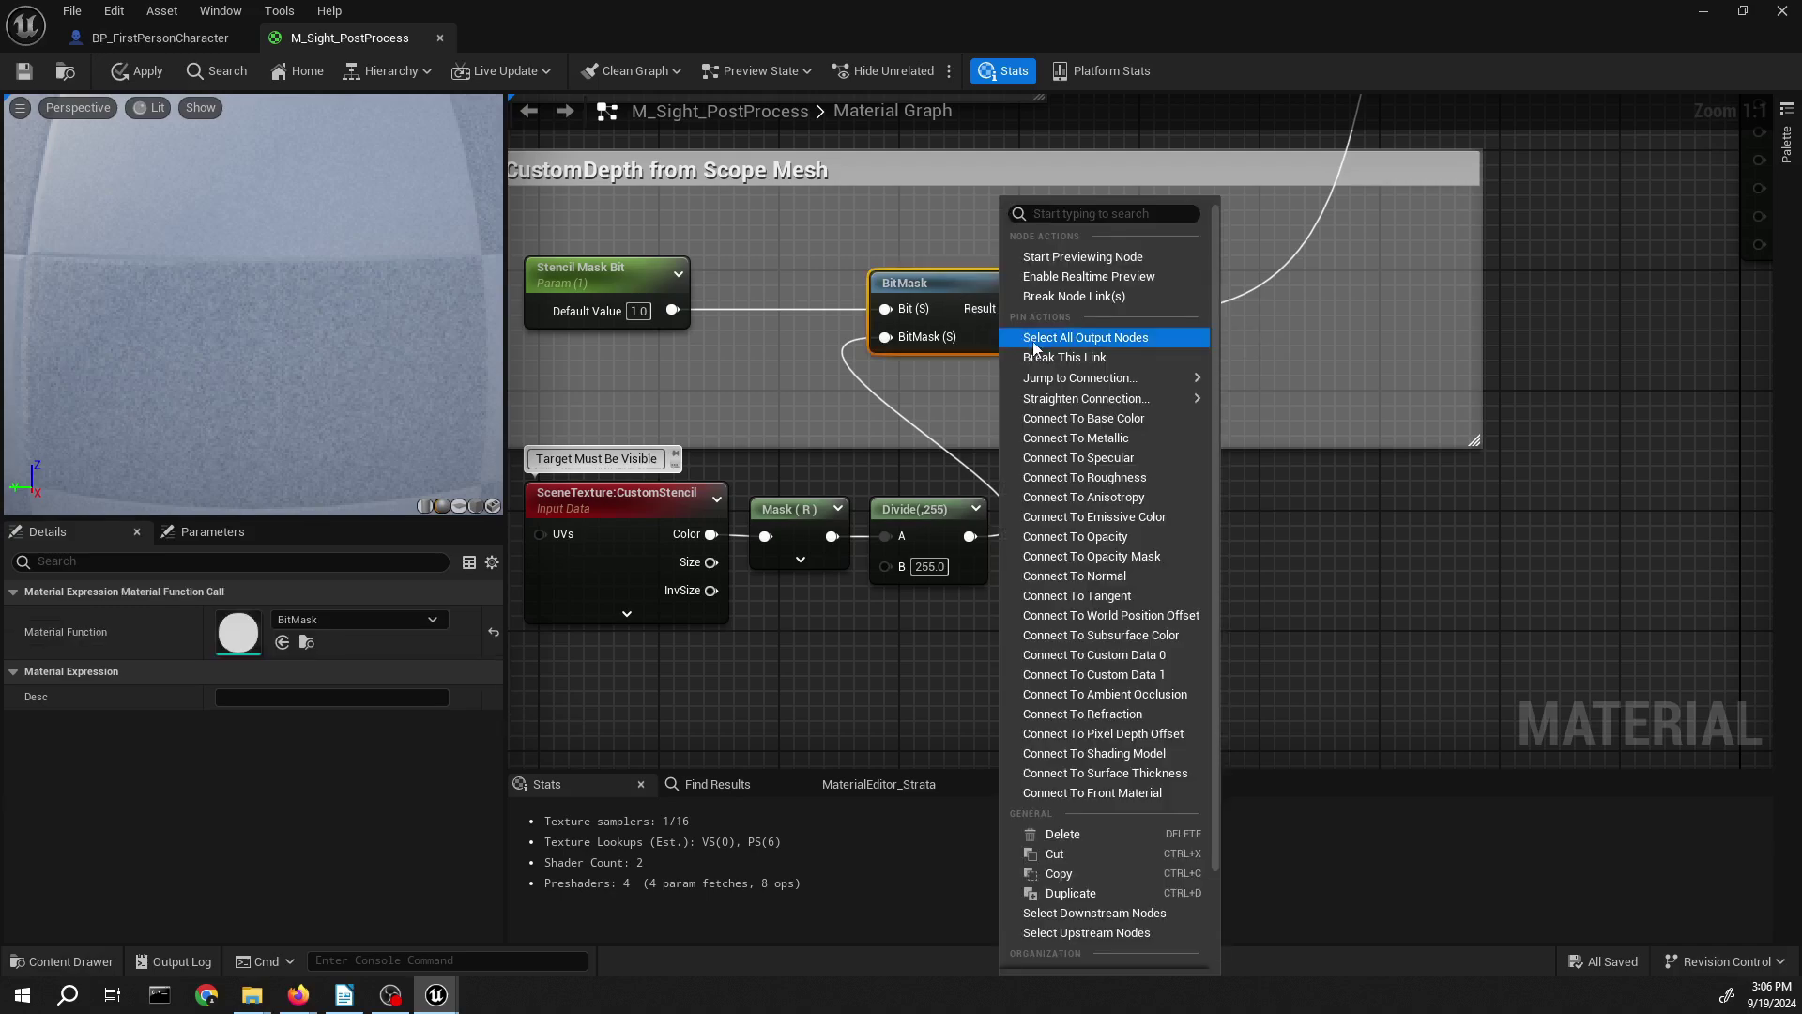
mouse_move(1096, 390)
click(1265, 425)
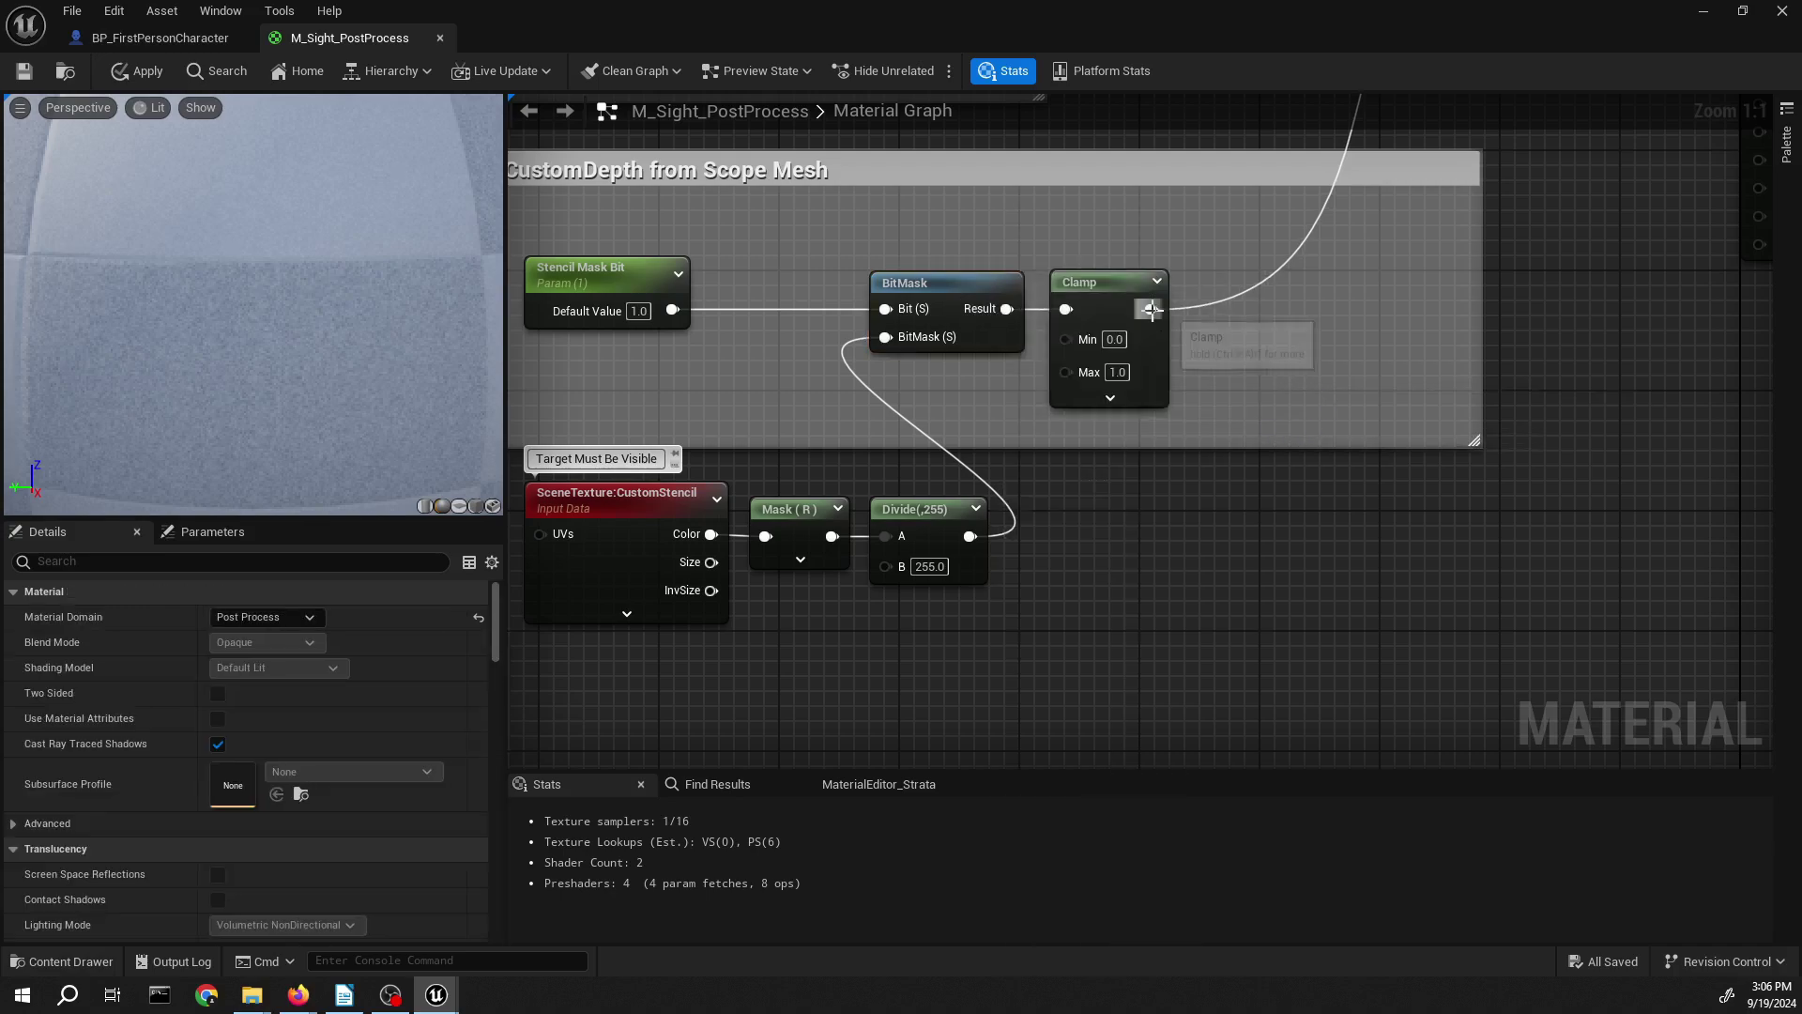
- Add a 1-x (One Minus) node fed by the Clamp output and place it beside the Clamp node
drag(1150, 309, 1223, 334)
text(1-)
key(Return)
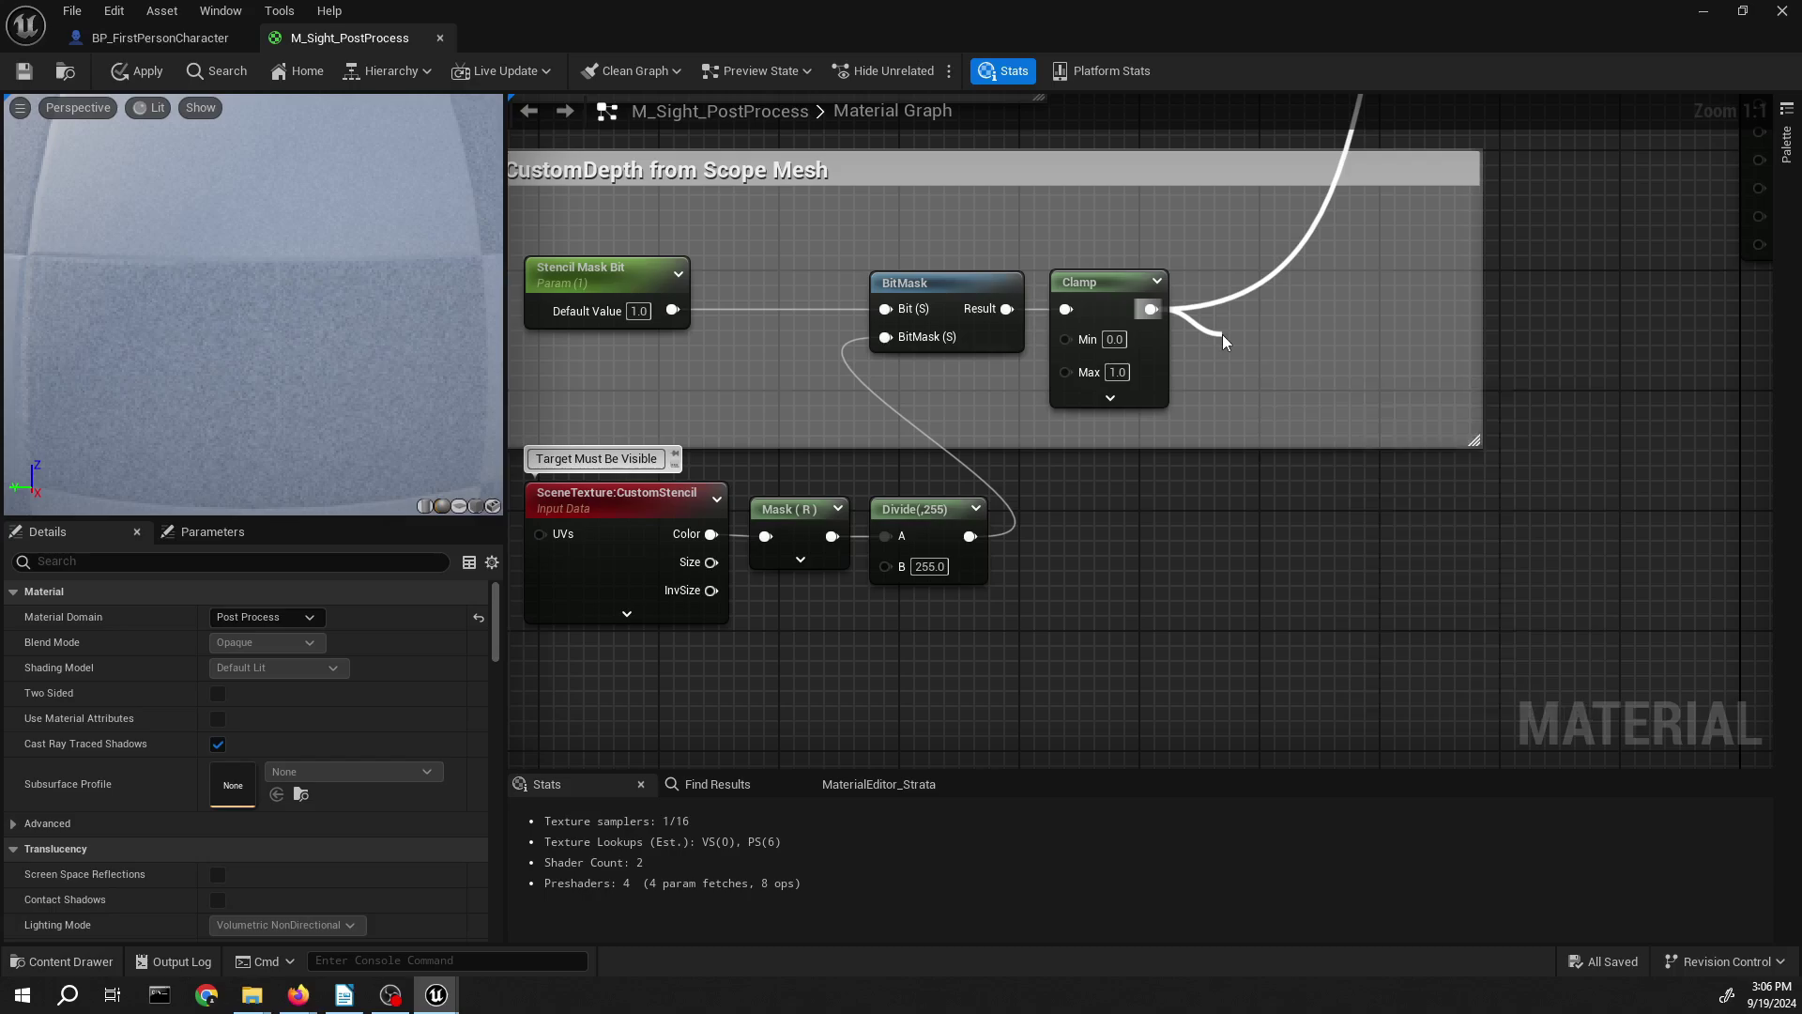
drag(1258, 359, 1235, 295)
click(1388, 332)
right_drag(1387, 332, 1343, 334)
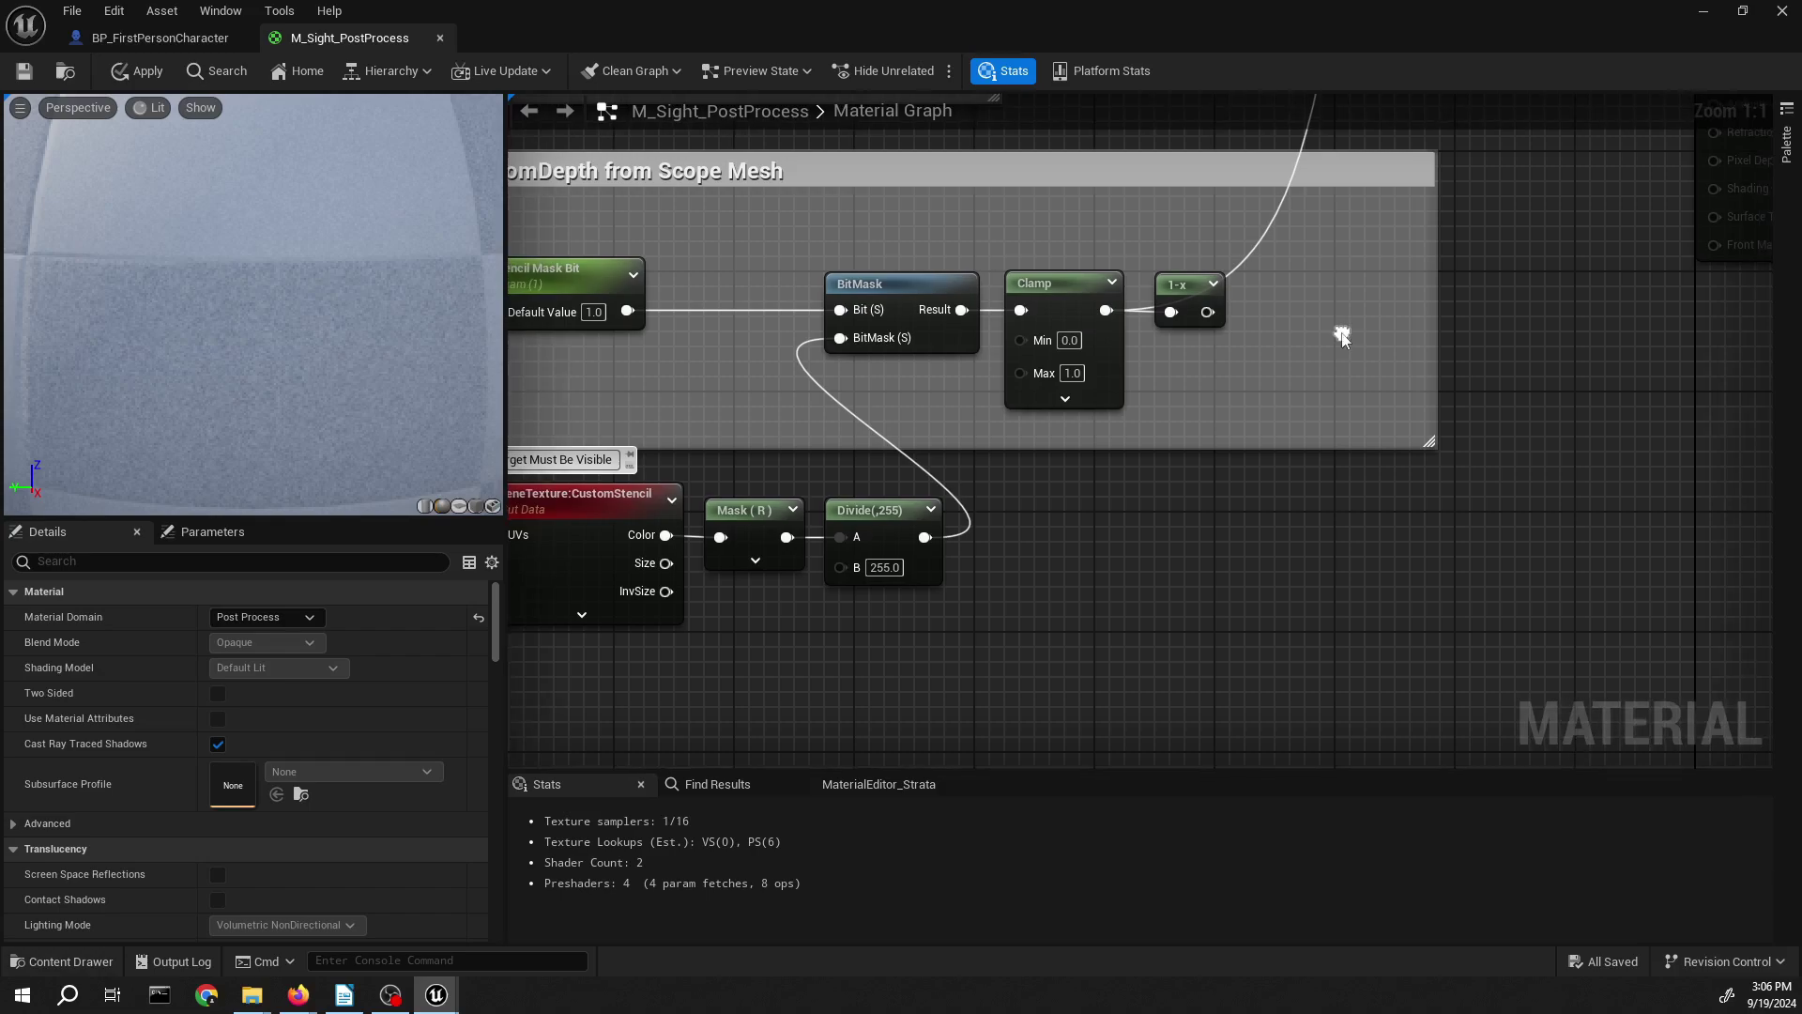
- Move the CustomStencil SceneTexture, Mask (R) and Divide nodes up directly beneath the Stencil Mask Bit and BitMask nodes
right_drag(1154, 432, 1390, 294)
drag(641, 563, 1241, 355)
click(1213, 413)
drag(1126, 372, 1127, 342)
right_drag(1093, 458, 1117, 580)
click(965, 583)
right_drag(1028, 531, 742, 503)
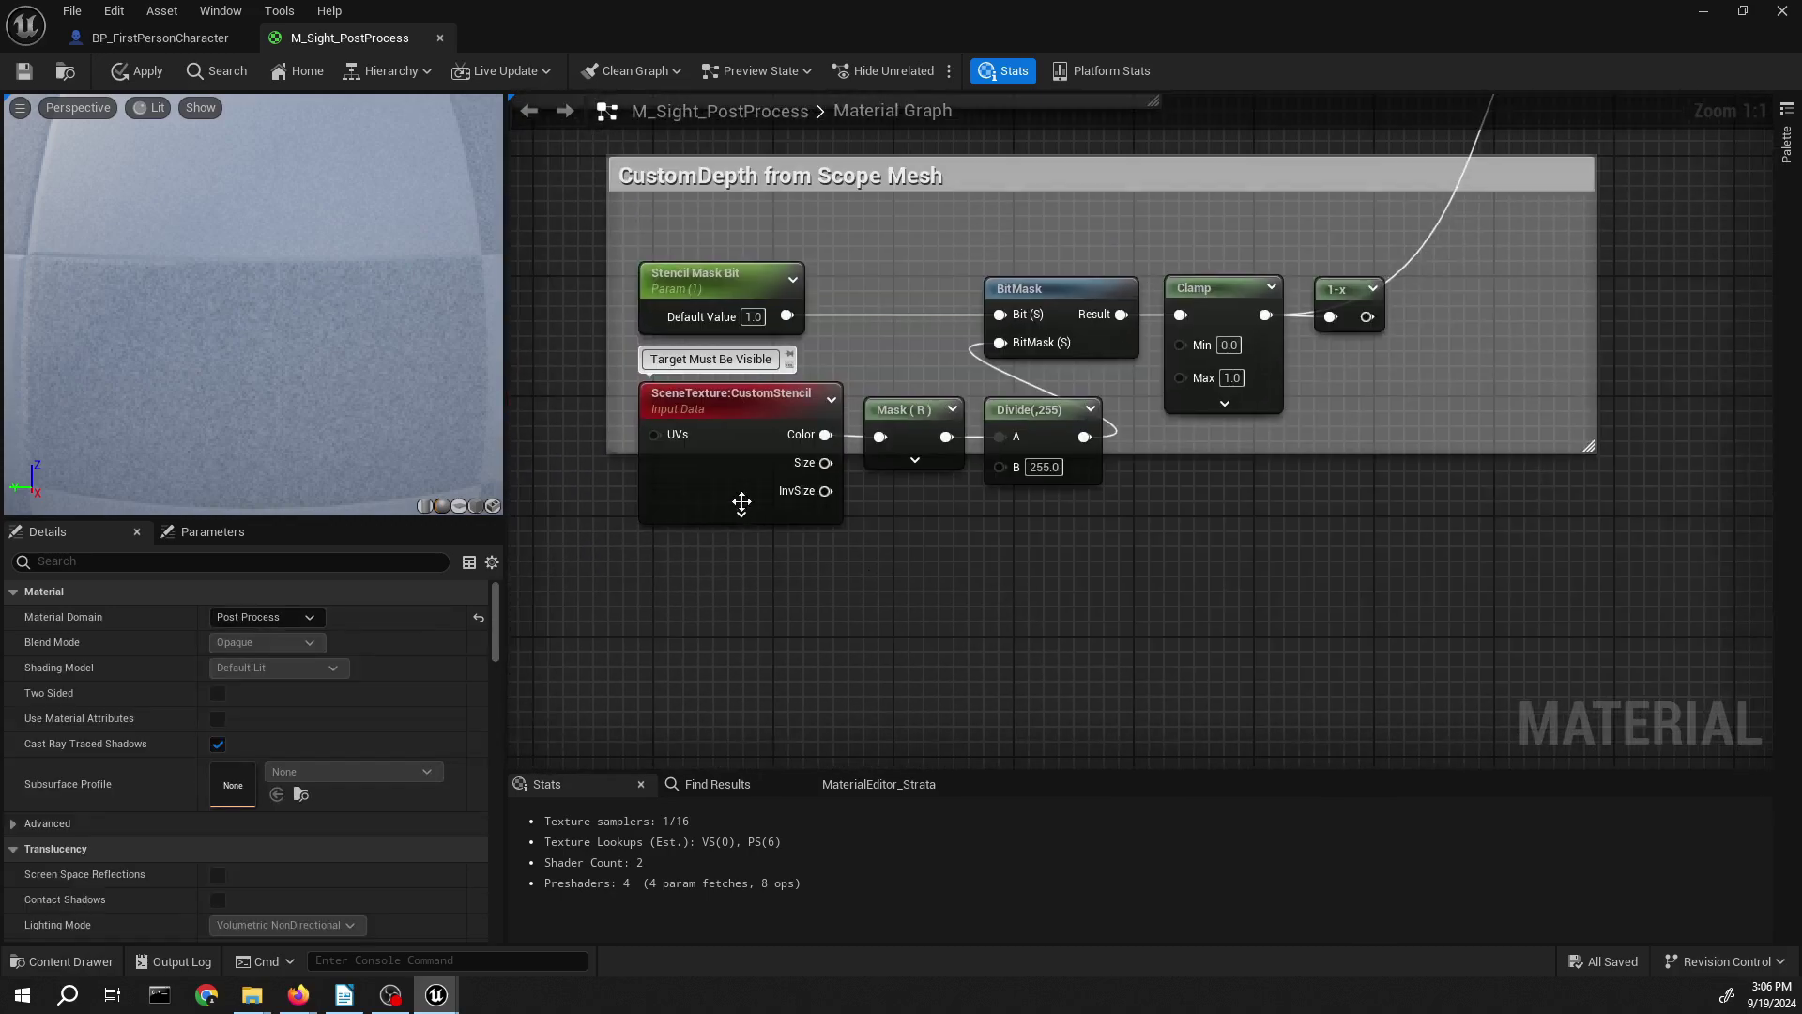
drag(566, 264, 1376, 571)
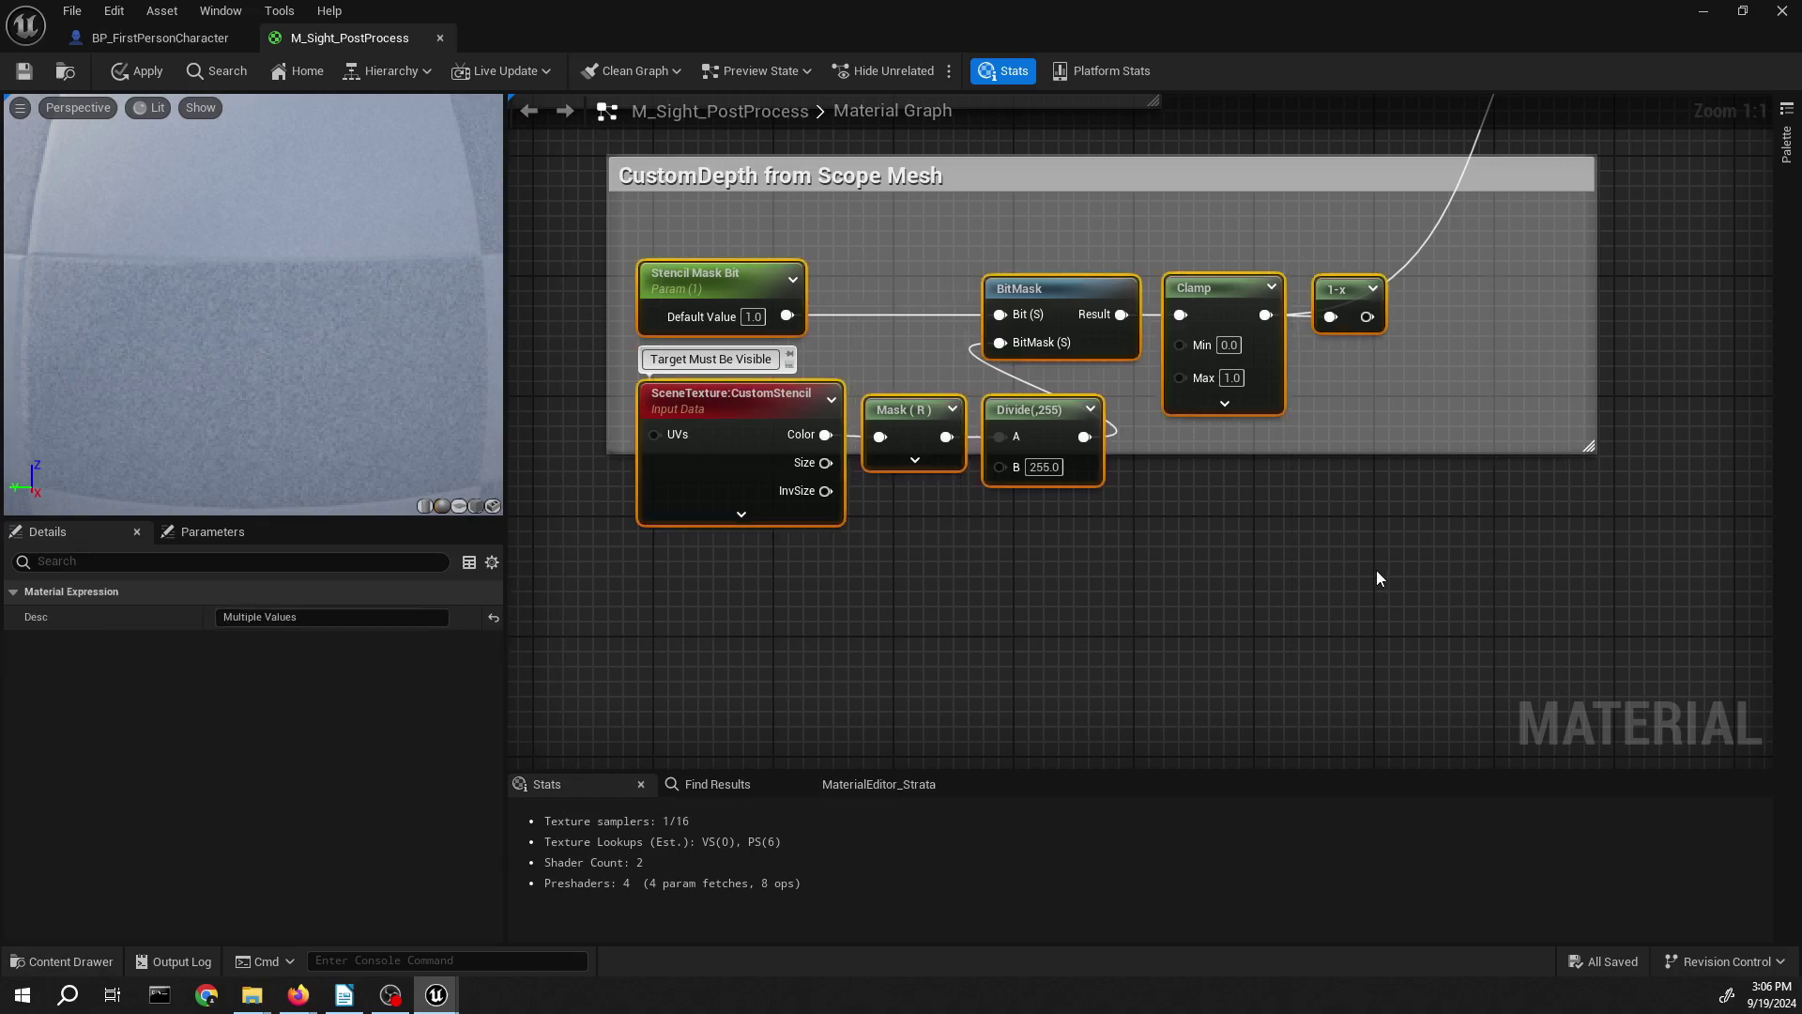
right_drag(1371, 576, 1313, 460)
click(1209, 472)
right_drag(1202, 476, 1334, 409)
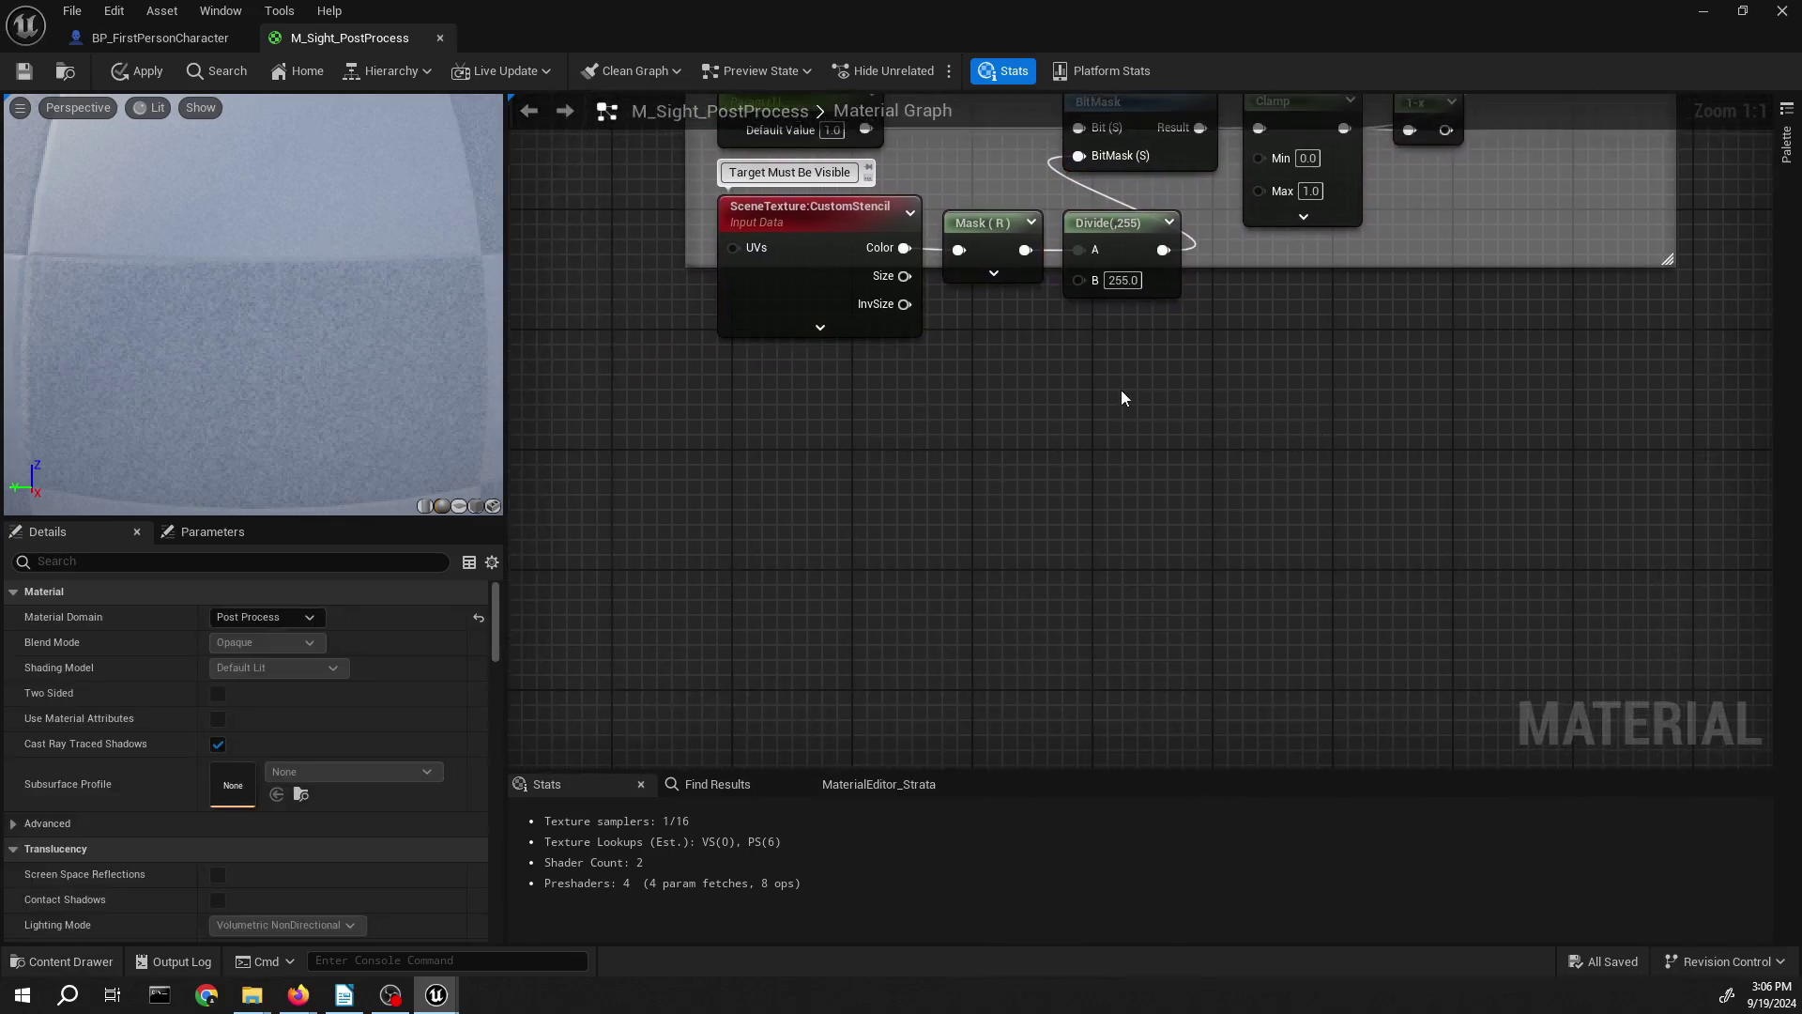
- Play-test the level in the Custom Stencil view, stop the simulation, and return to the M_Sight_PostProcess material editor
click(1702, 17)
key(alt+p)
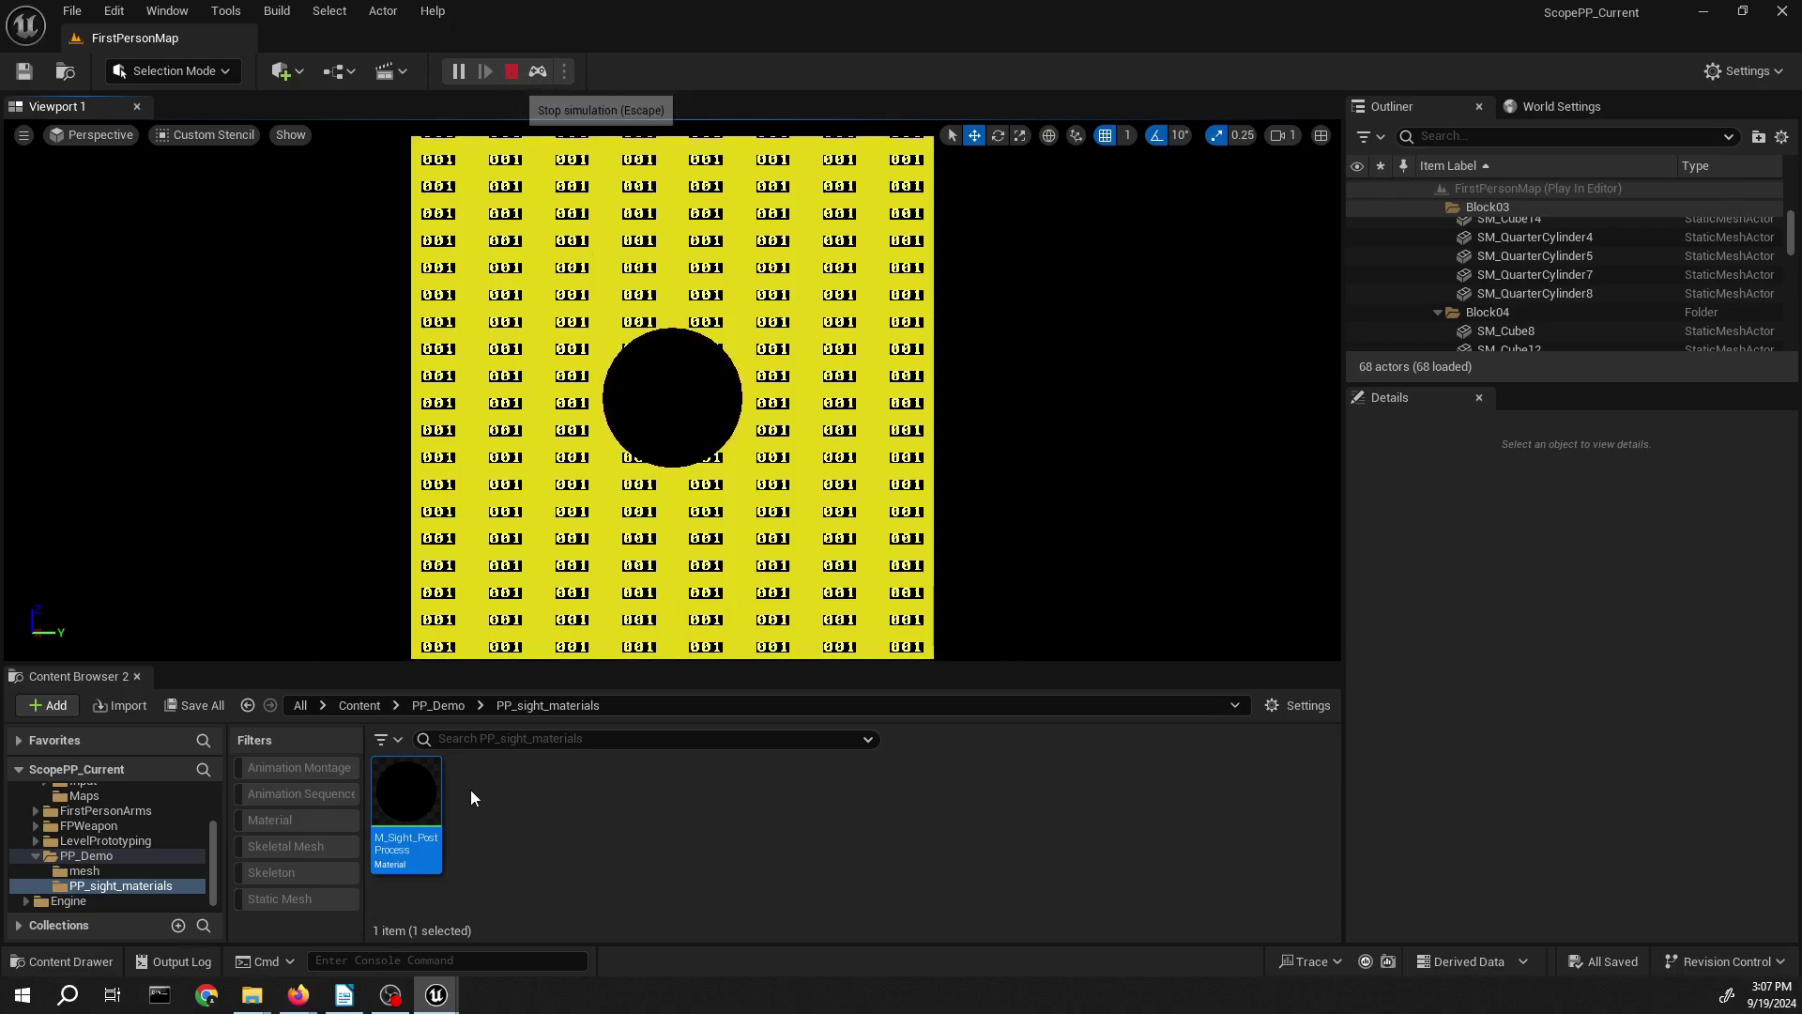
click(512, 73)
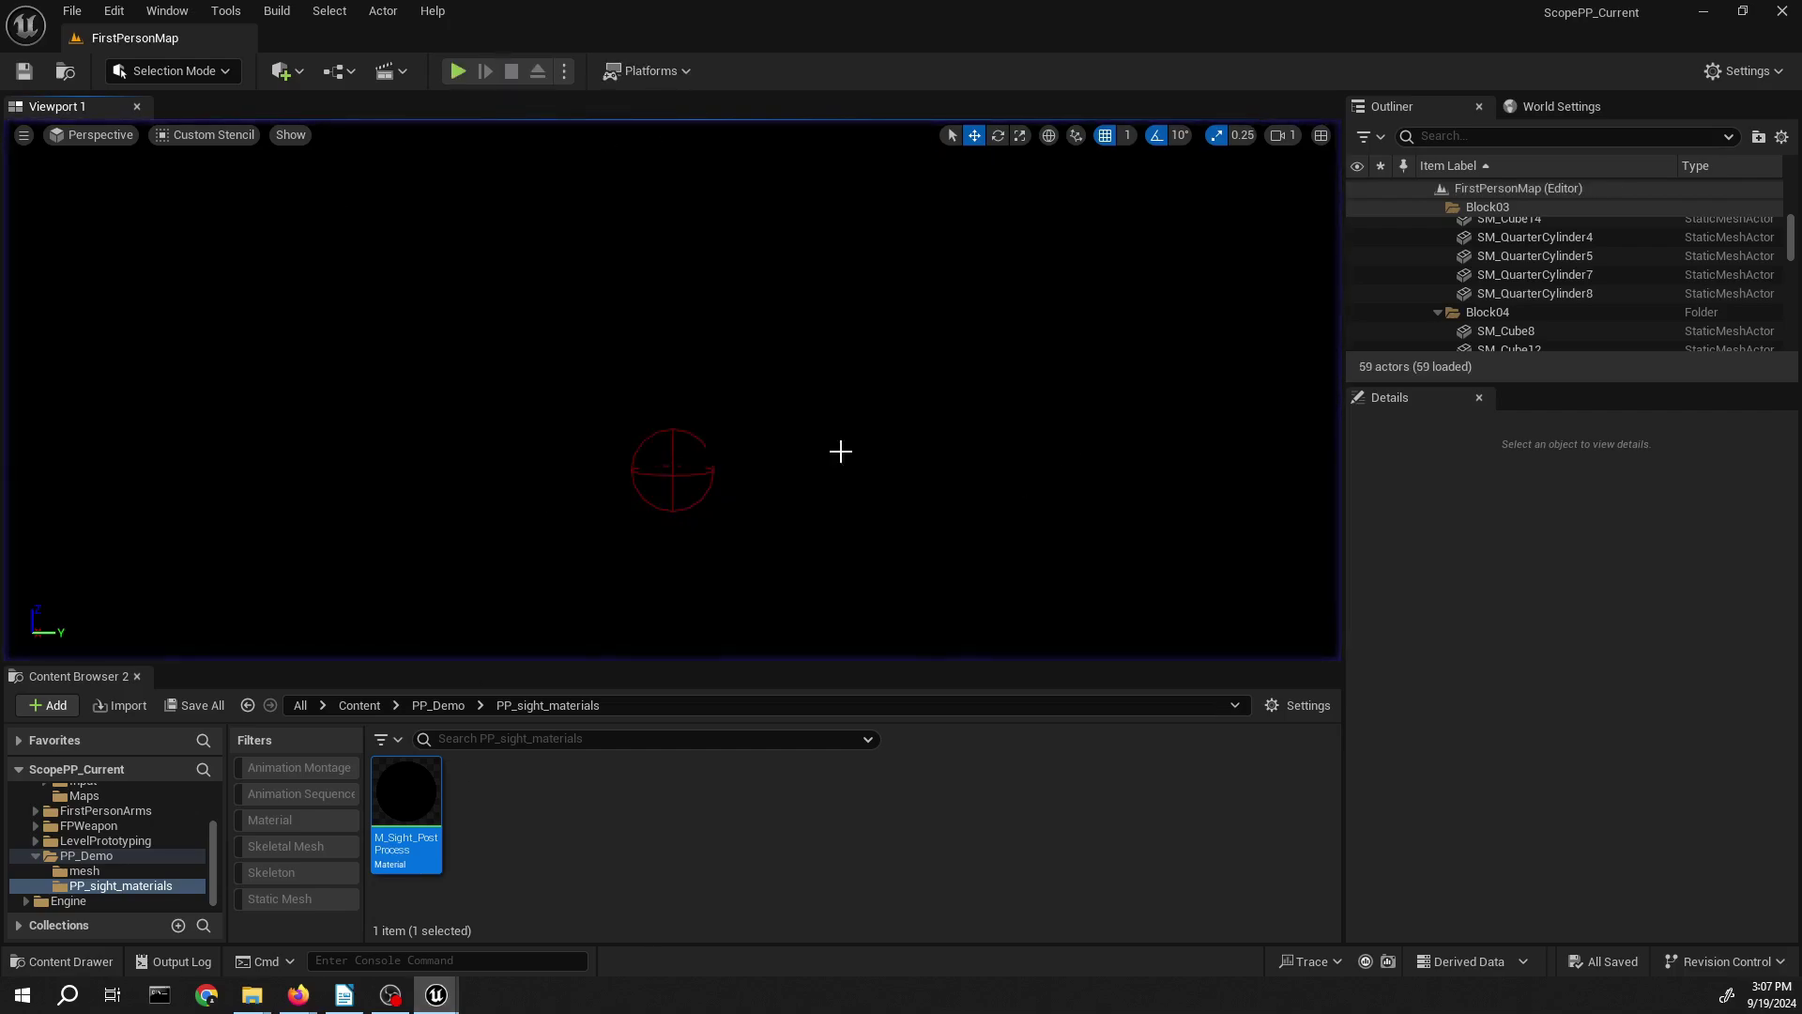
mouse_move(436, 995)
click(584, 921)
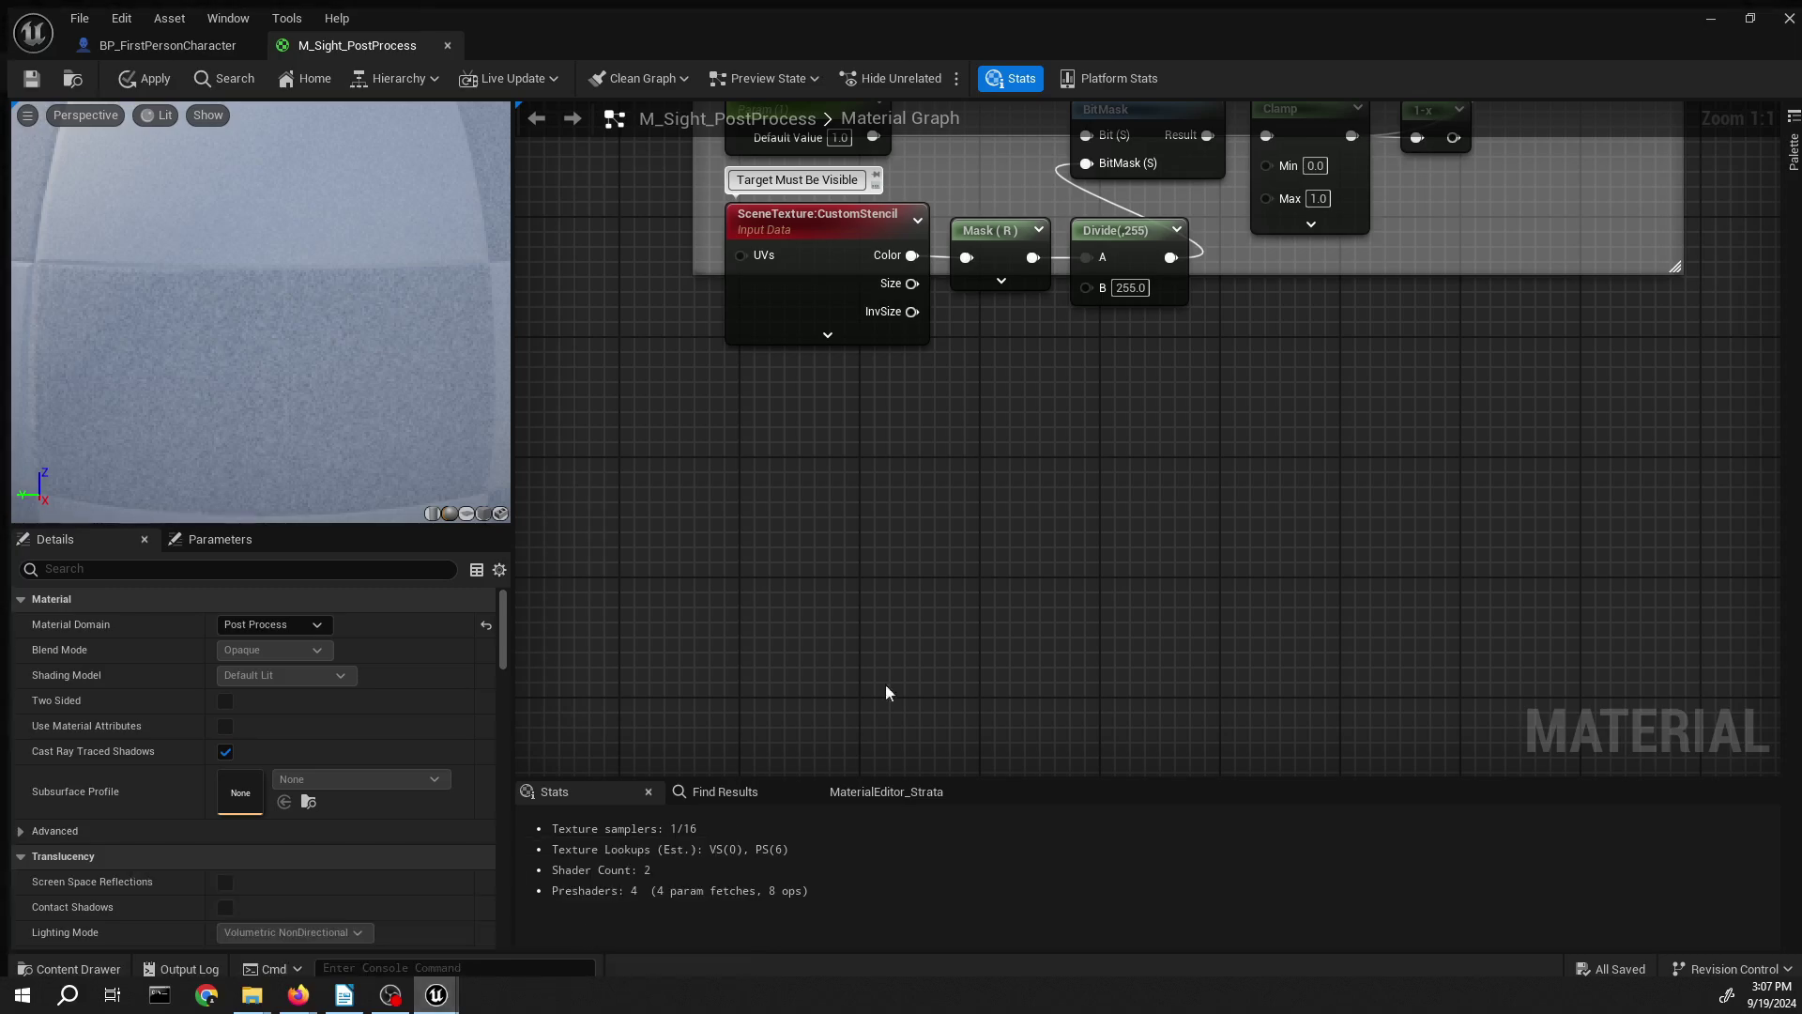
- Add a scalar parameter named Sight Exclude Radius in the empty area below the CustomDepth nodes
scroll(1005, 656, up, 5)
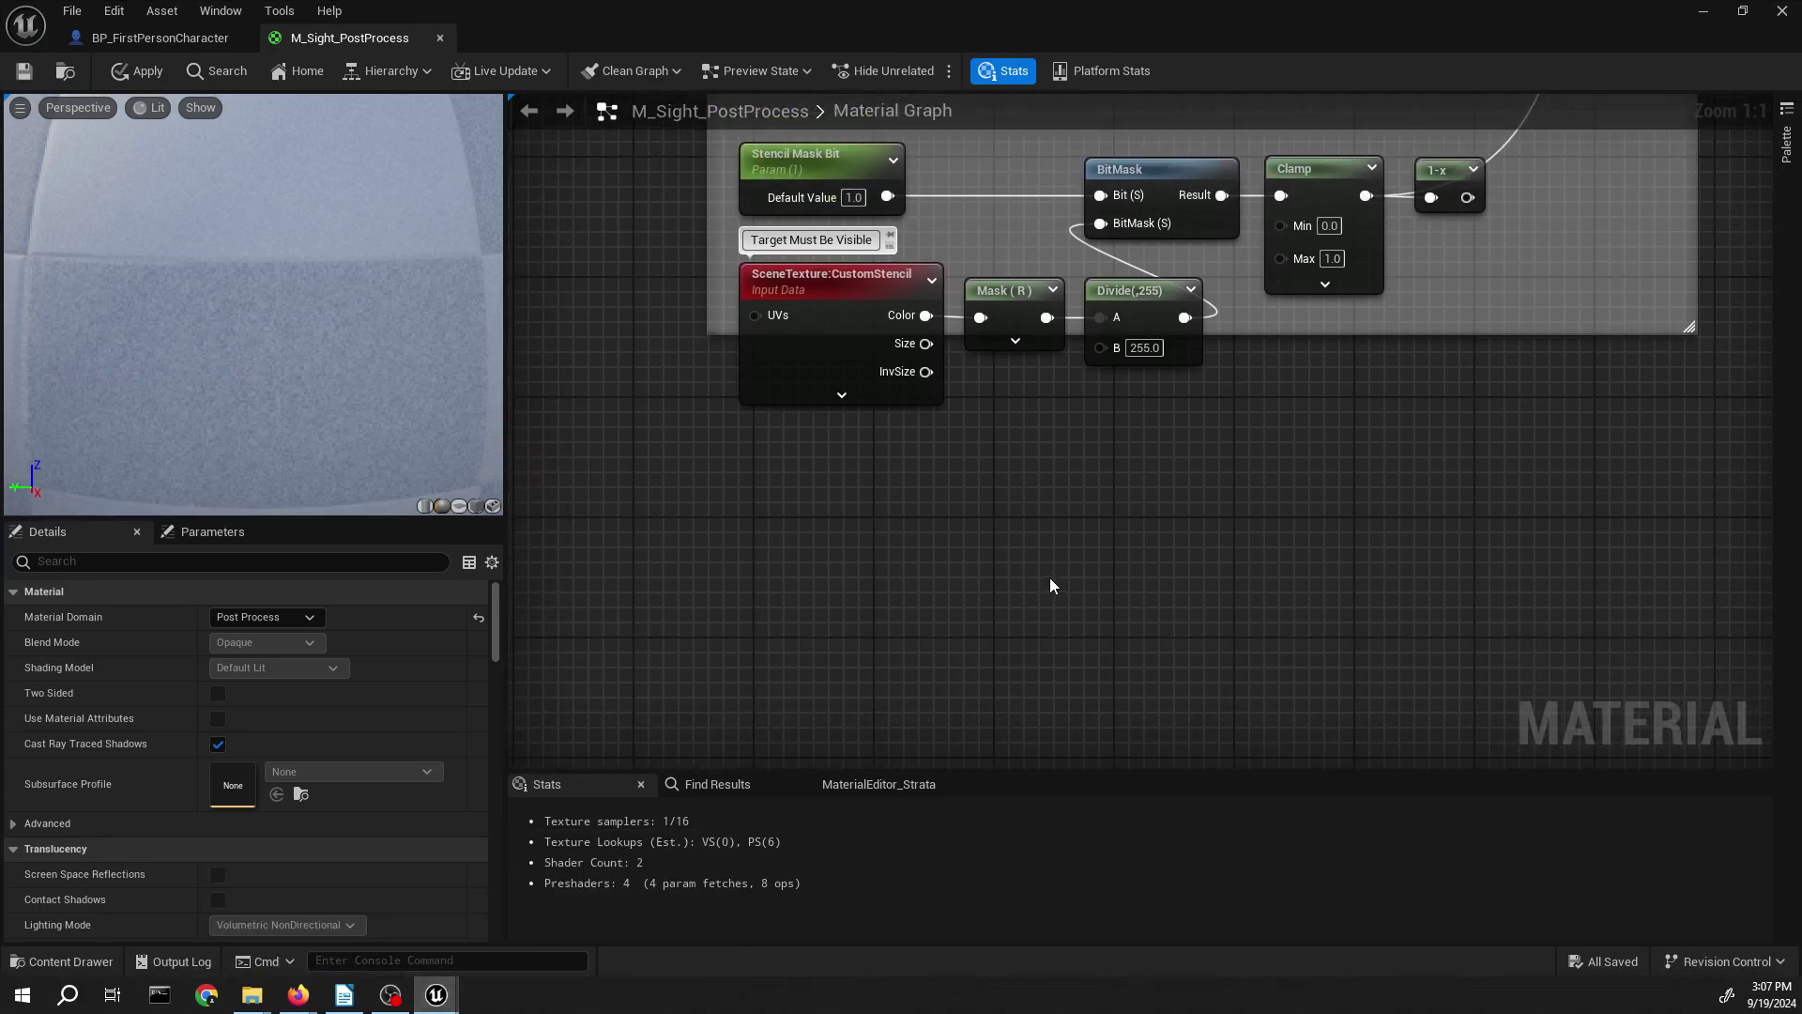
right_click(981, 590)
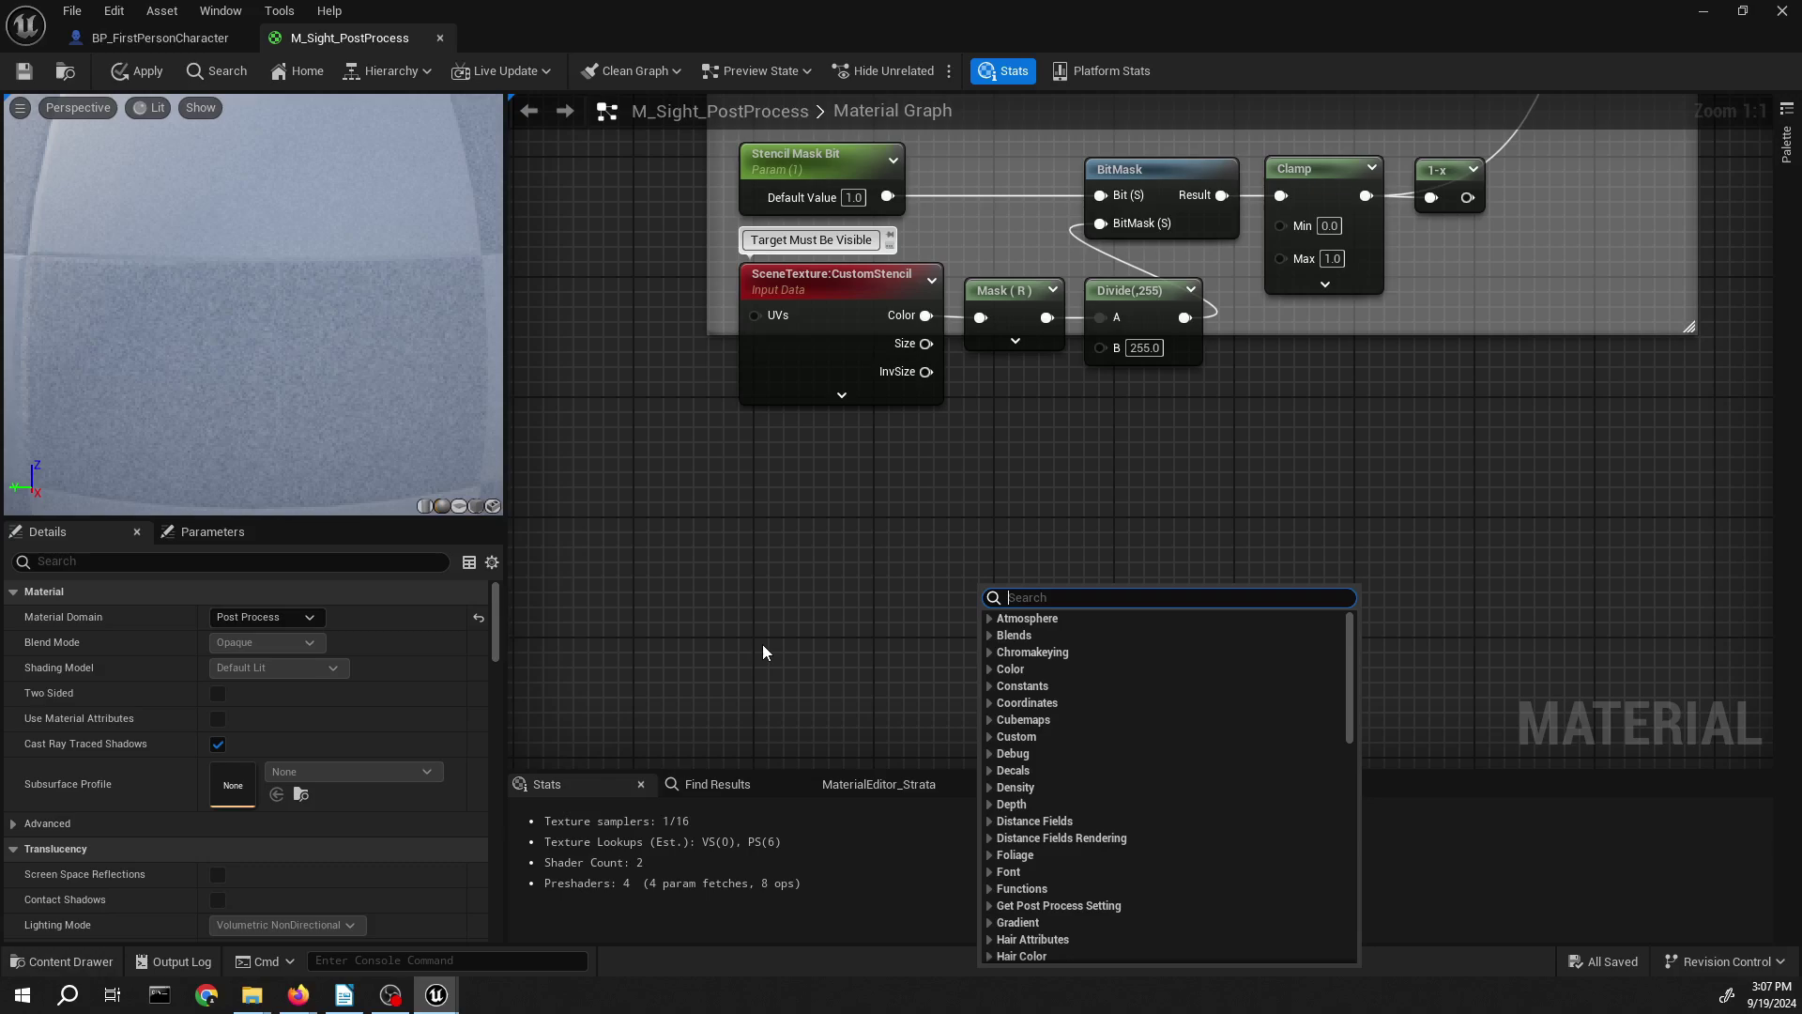
text(Scalara)
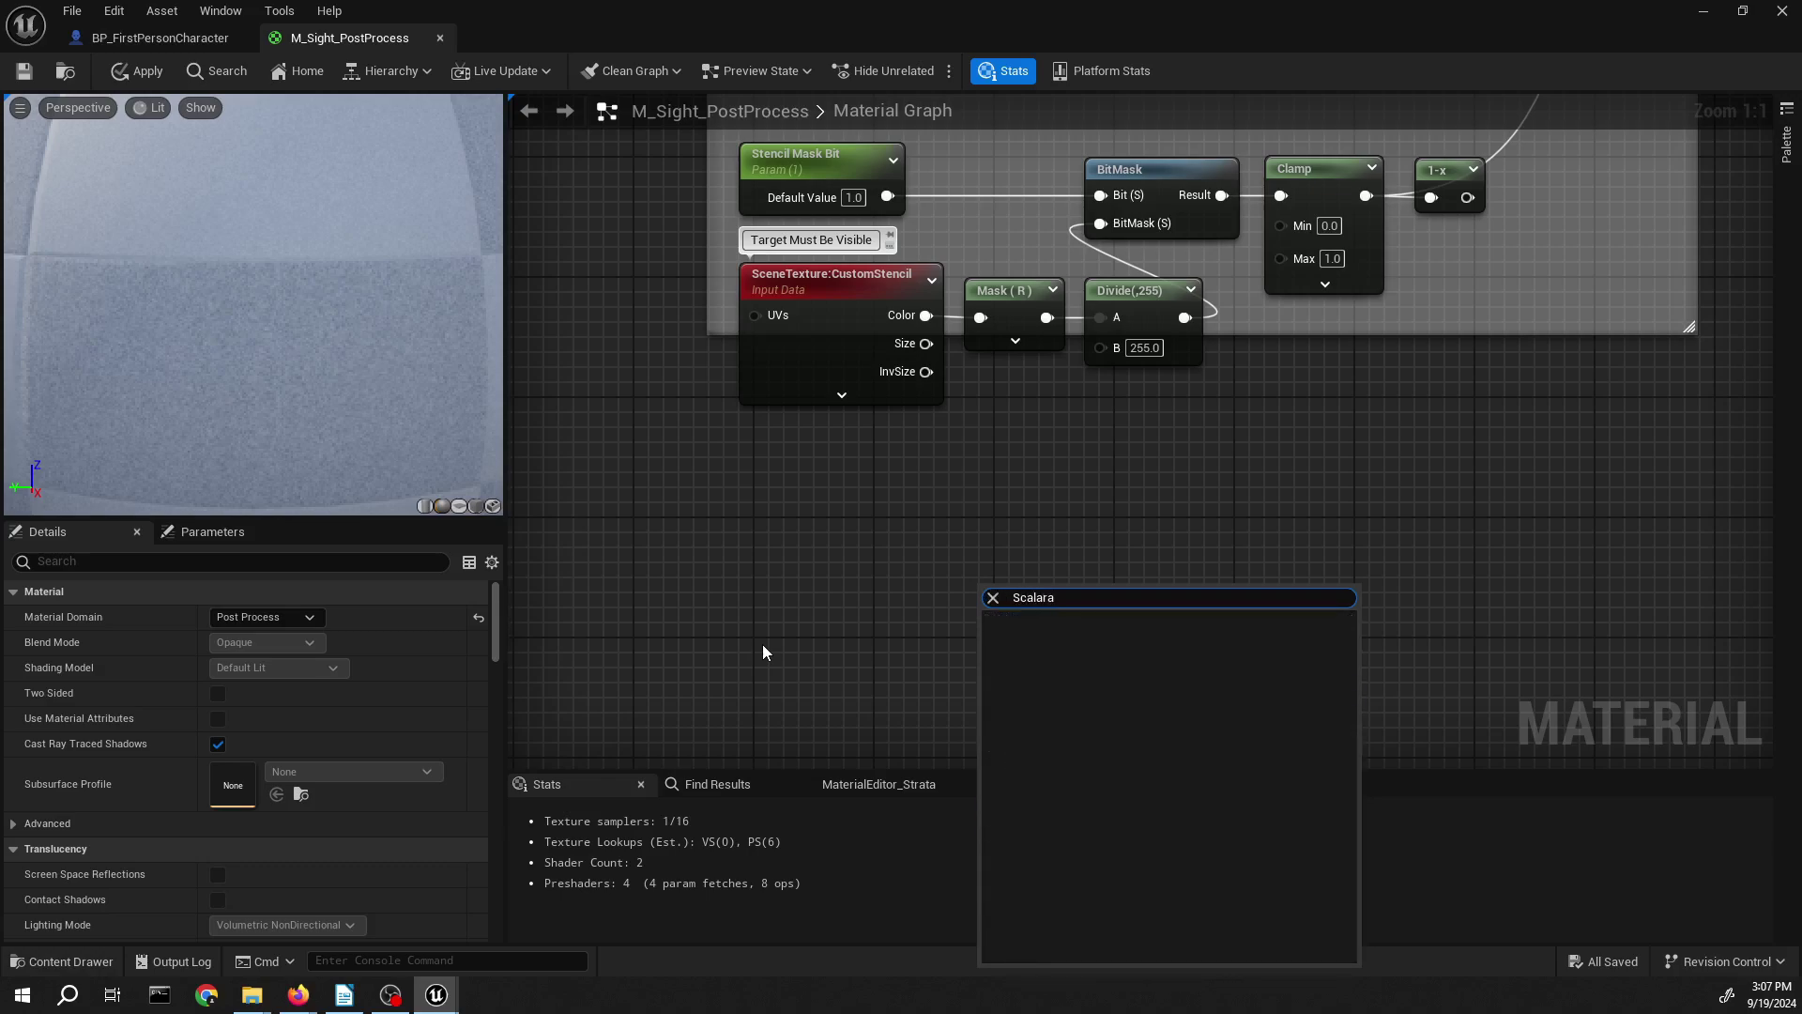
key(BackSpace)
text(p)
key(Return)
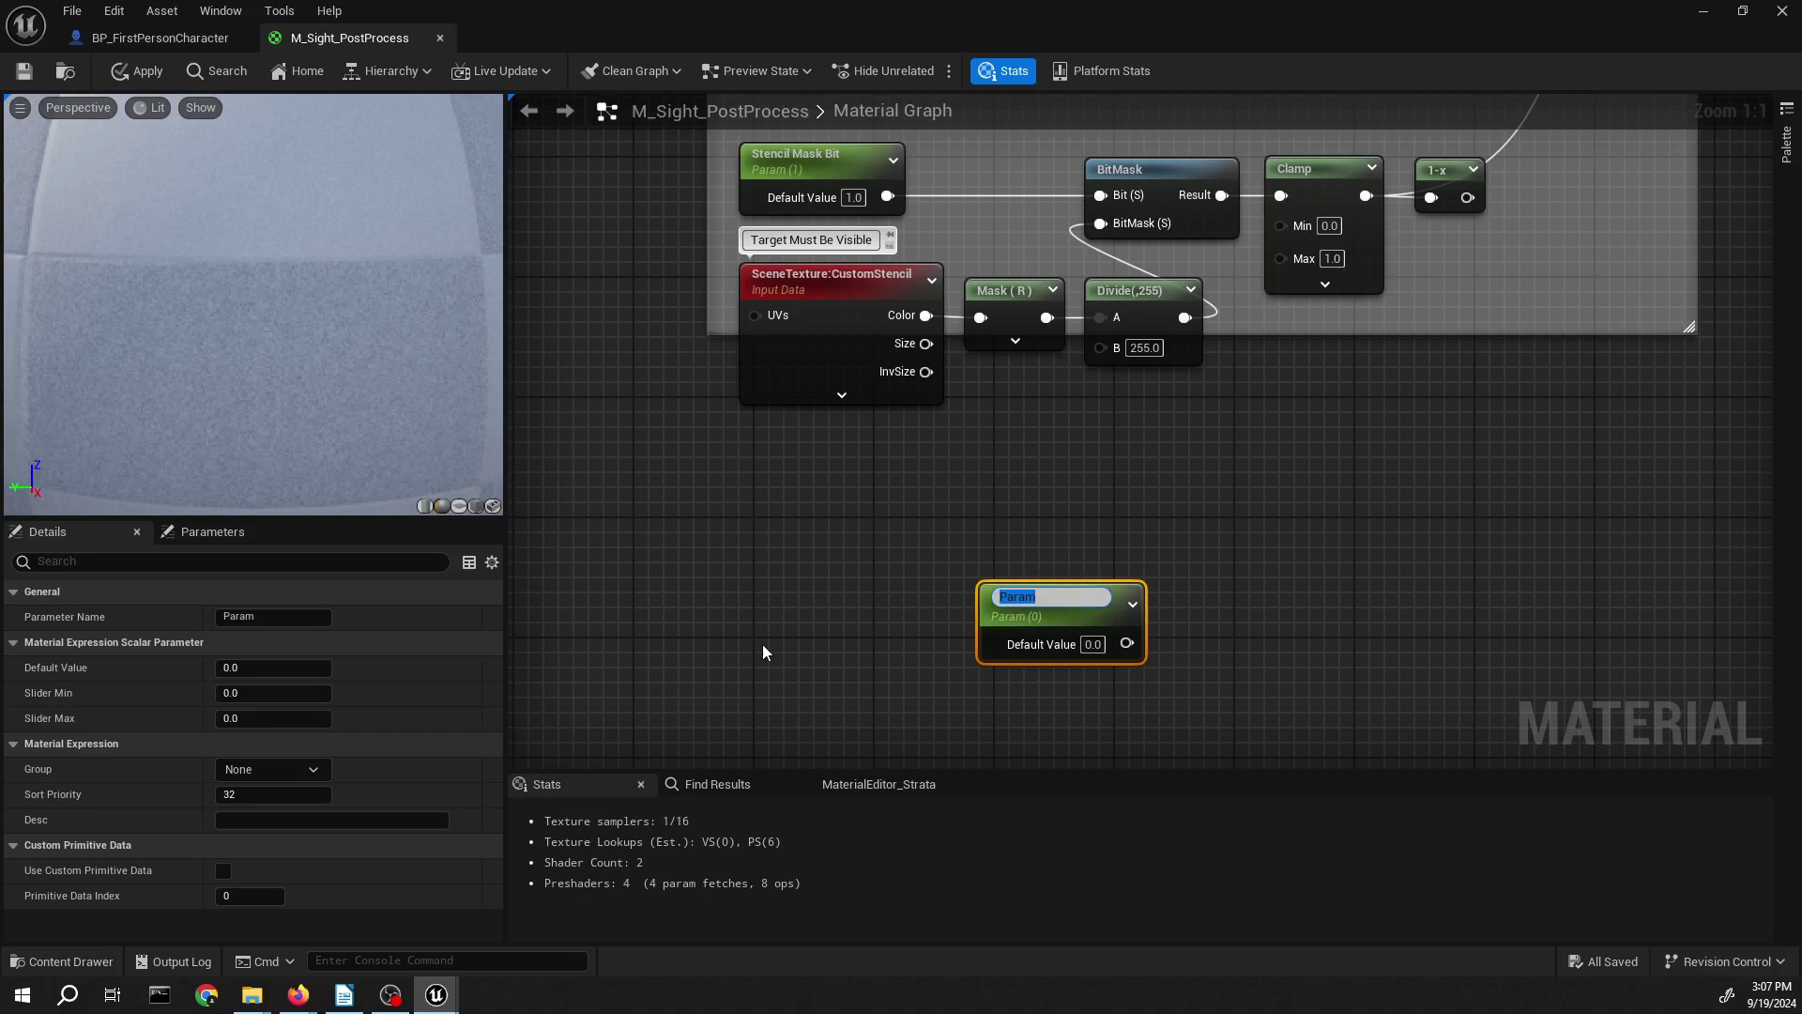
text(Exclude)
key(Home)
text(Sight Exclude Radius)
key(Return)
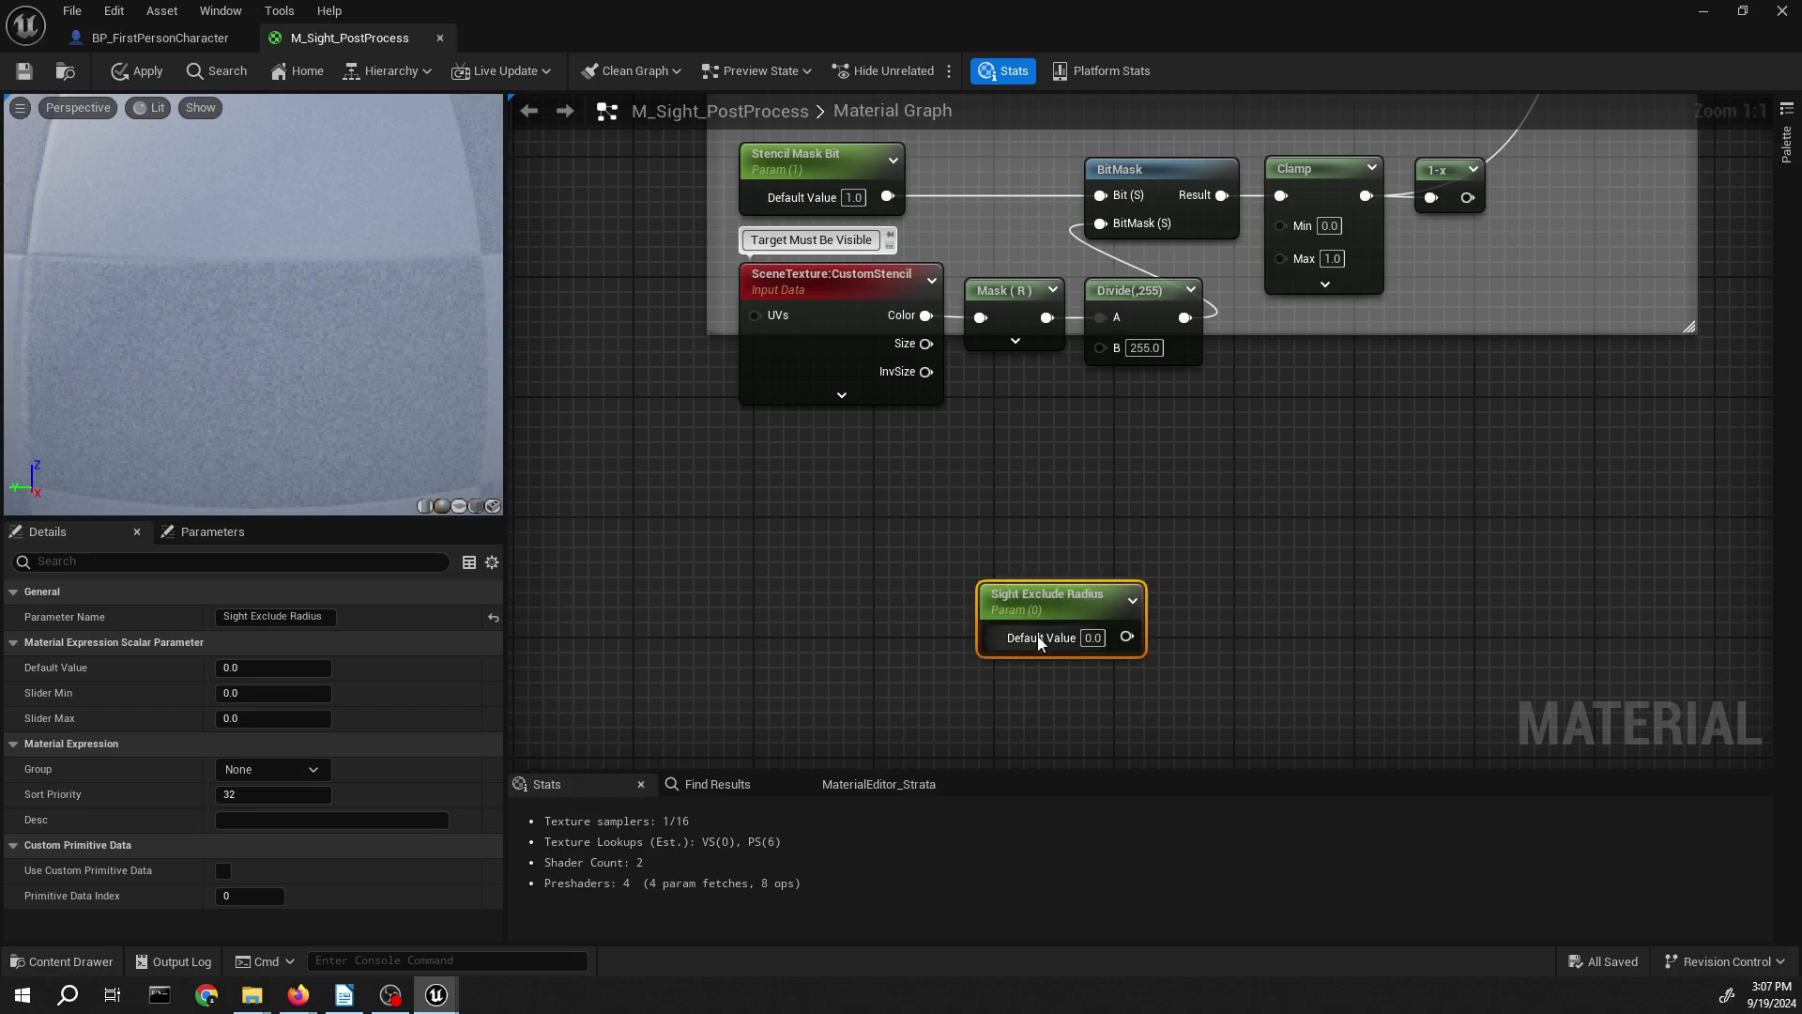
- Place Sight Exclude Radius below the CustomStencil SceneTexture node and set its default value to 0.15
drag(1014, 596, 806, 486)
click(849, 513)
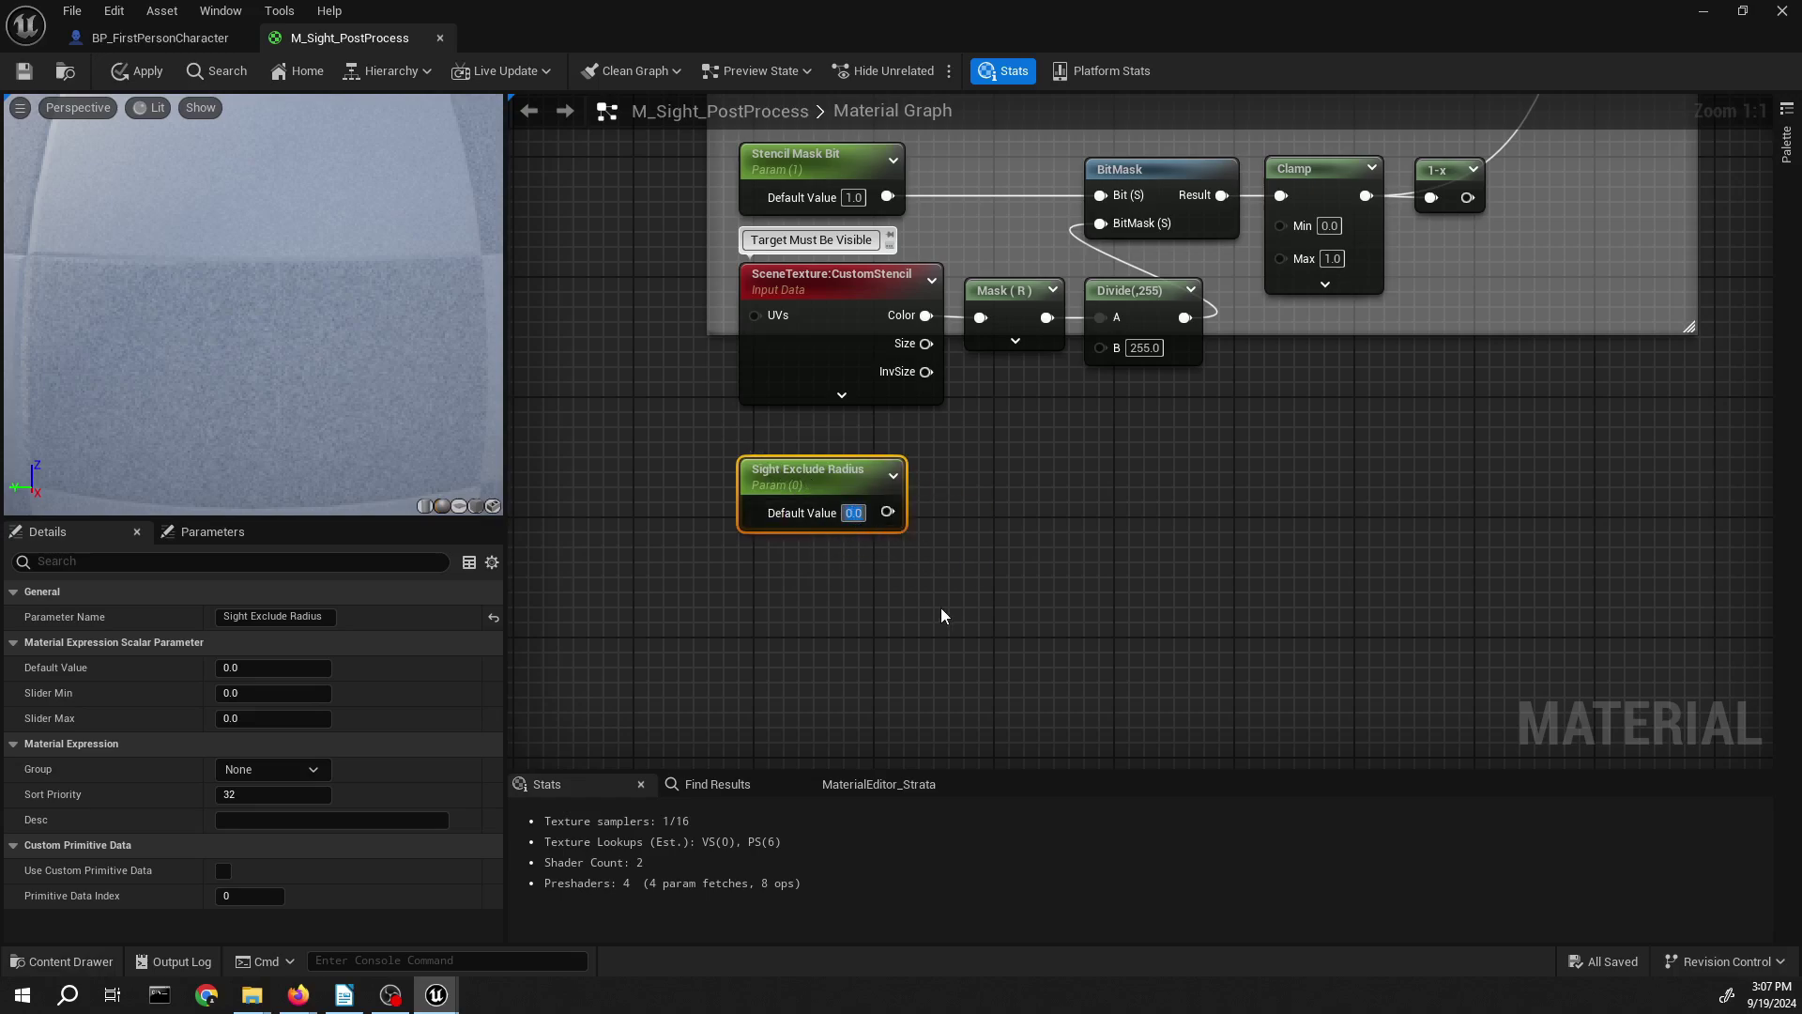
text(0.15)
key(Return)
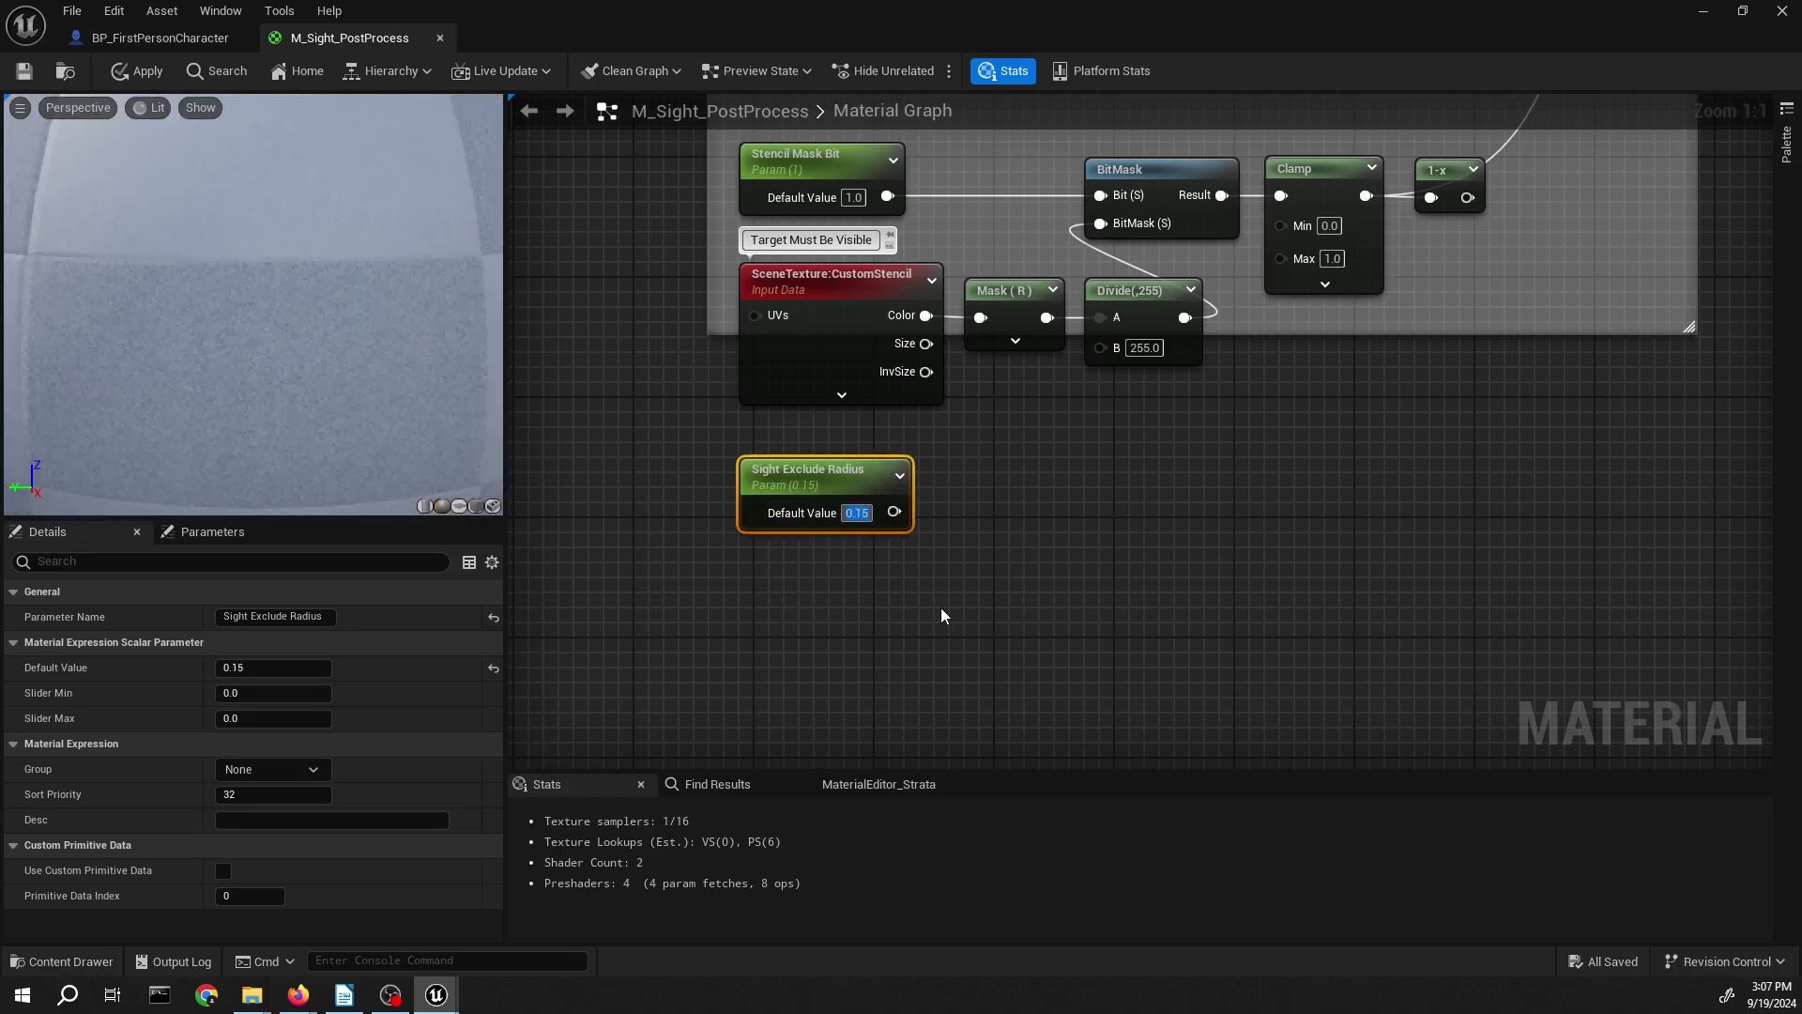
click(971, 608)
- Add a RadialGradientExponential node with Sight Exclude Radius feeding its Radius input, and straighten that connection
drag(894, 512, 958, 509)
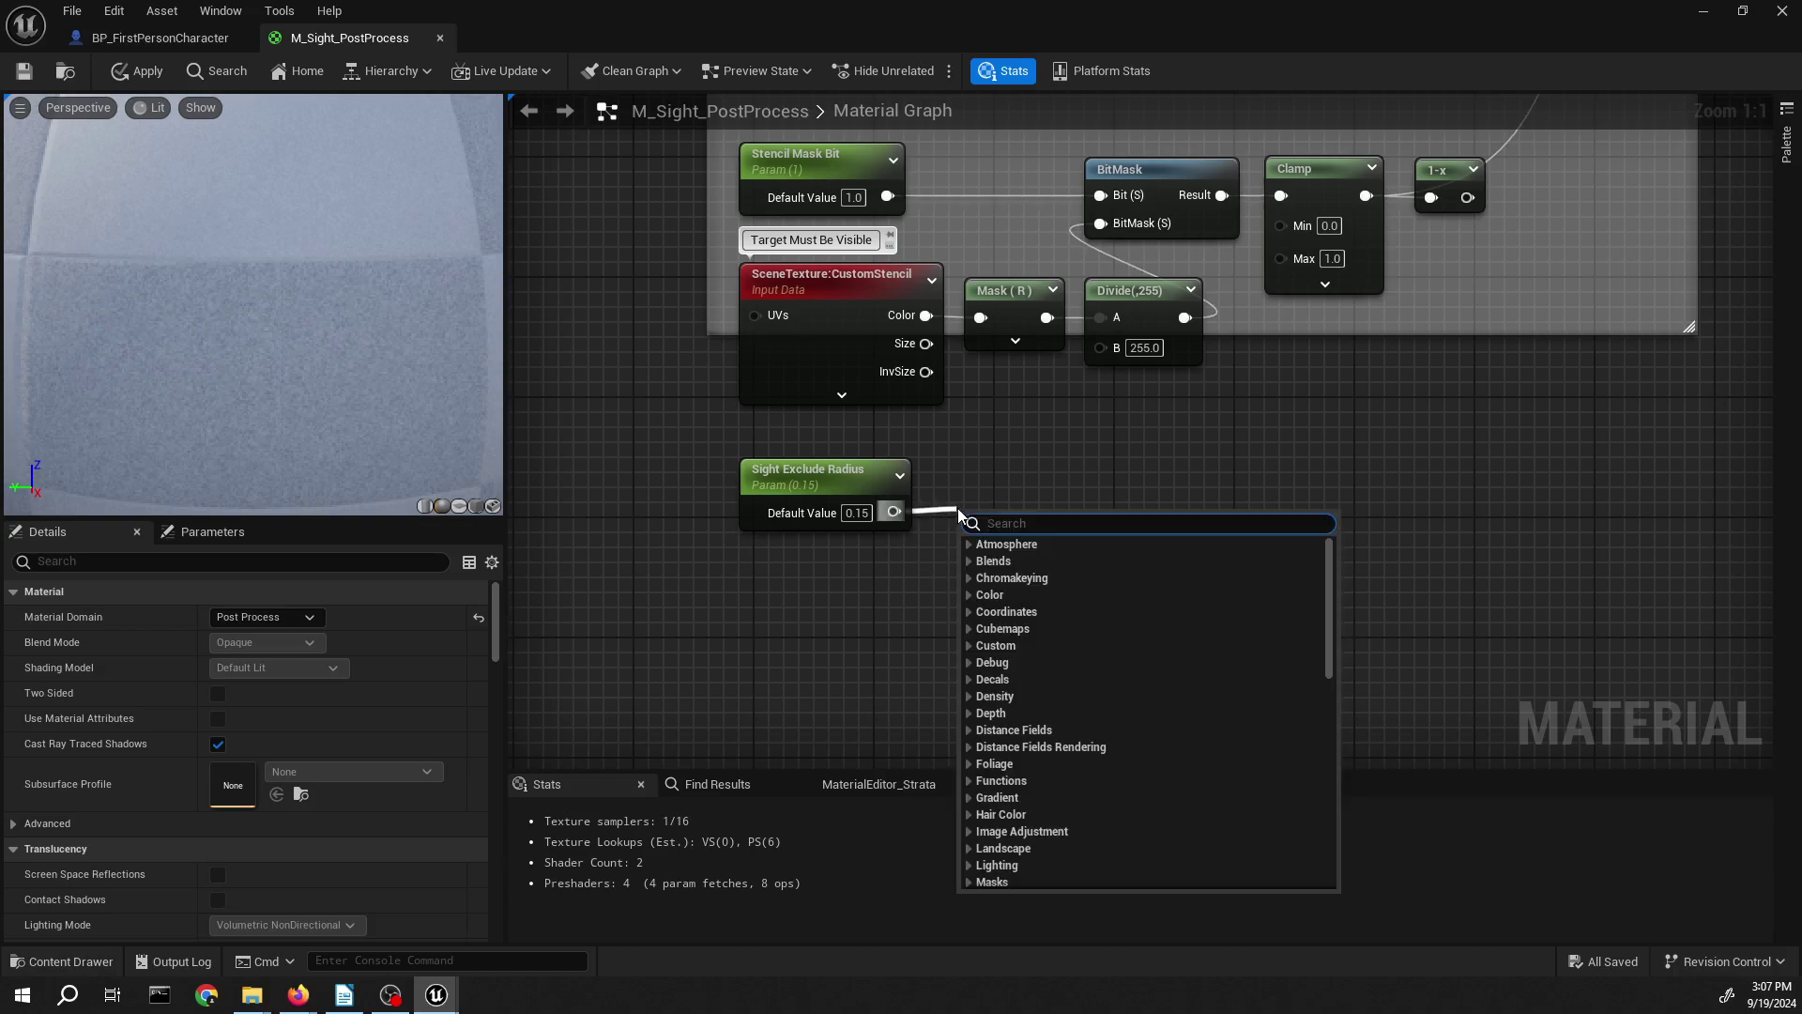
text(Radial)
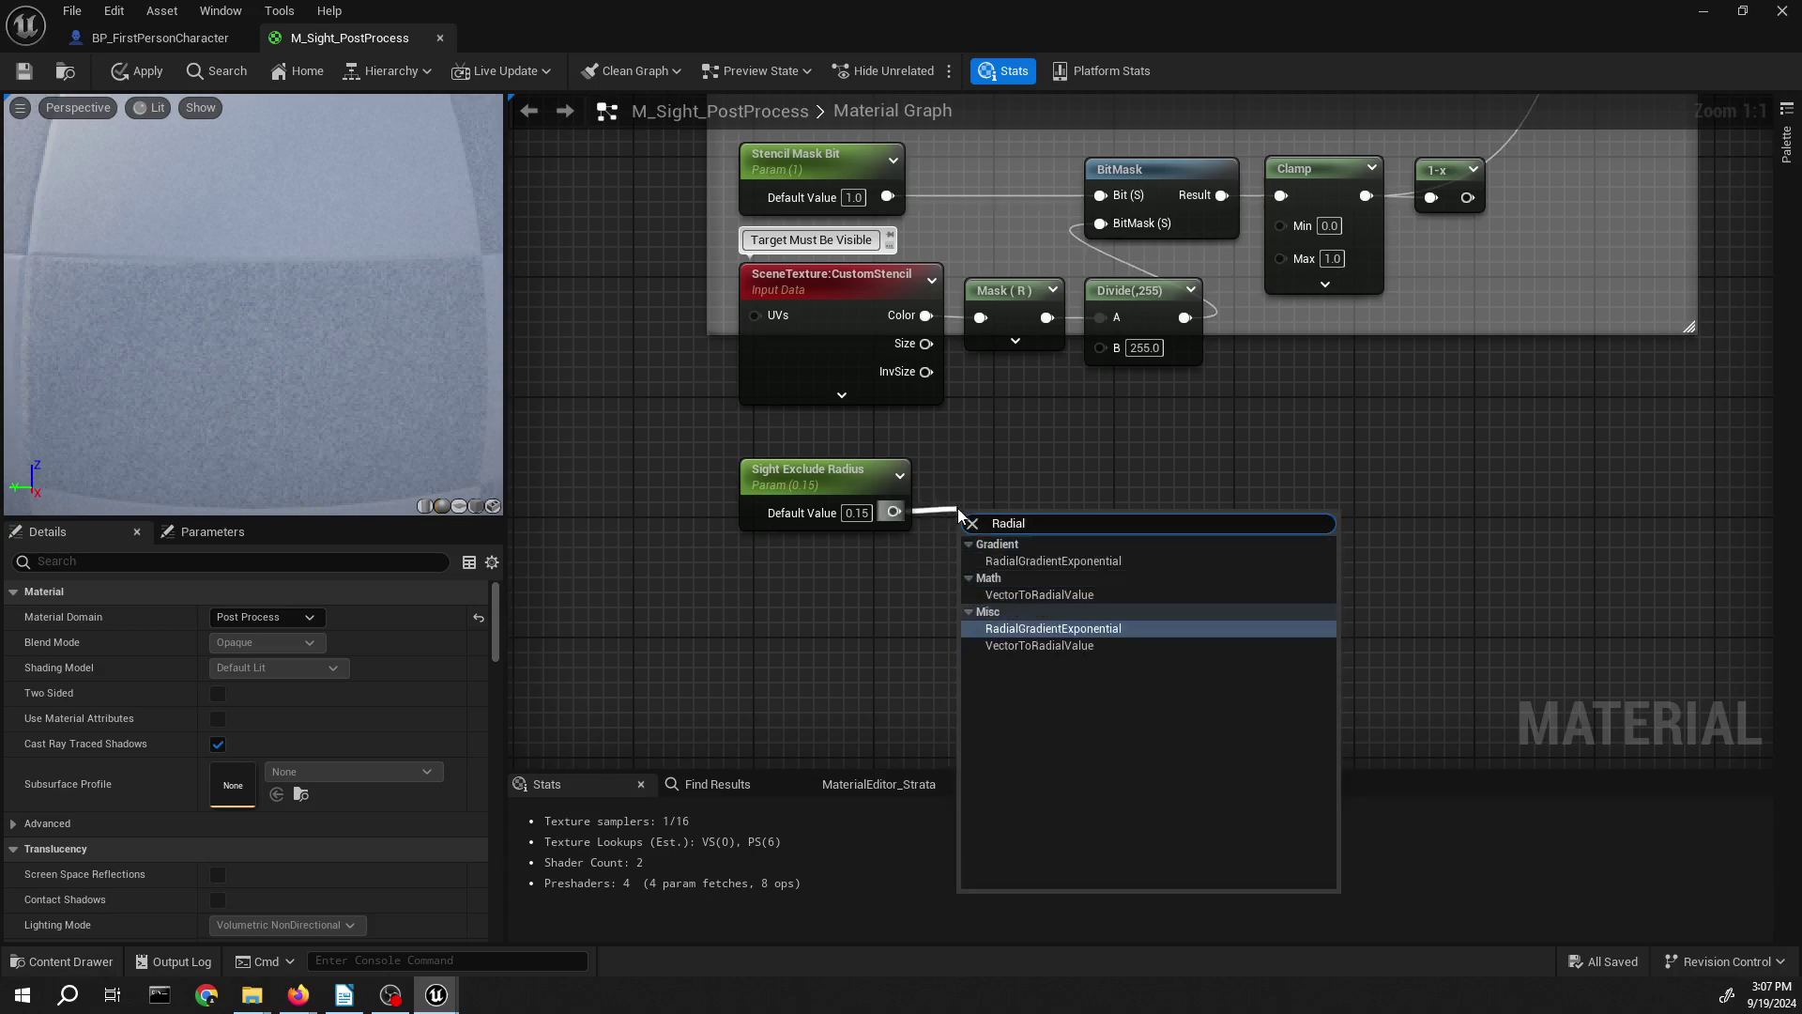
key(Return)
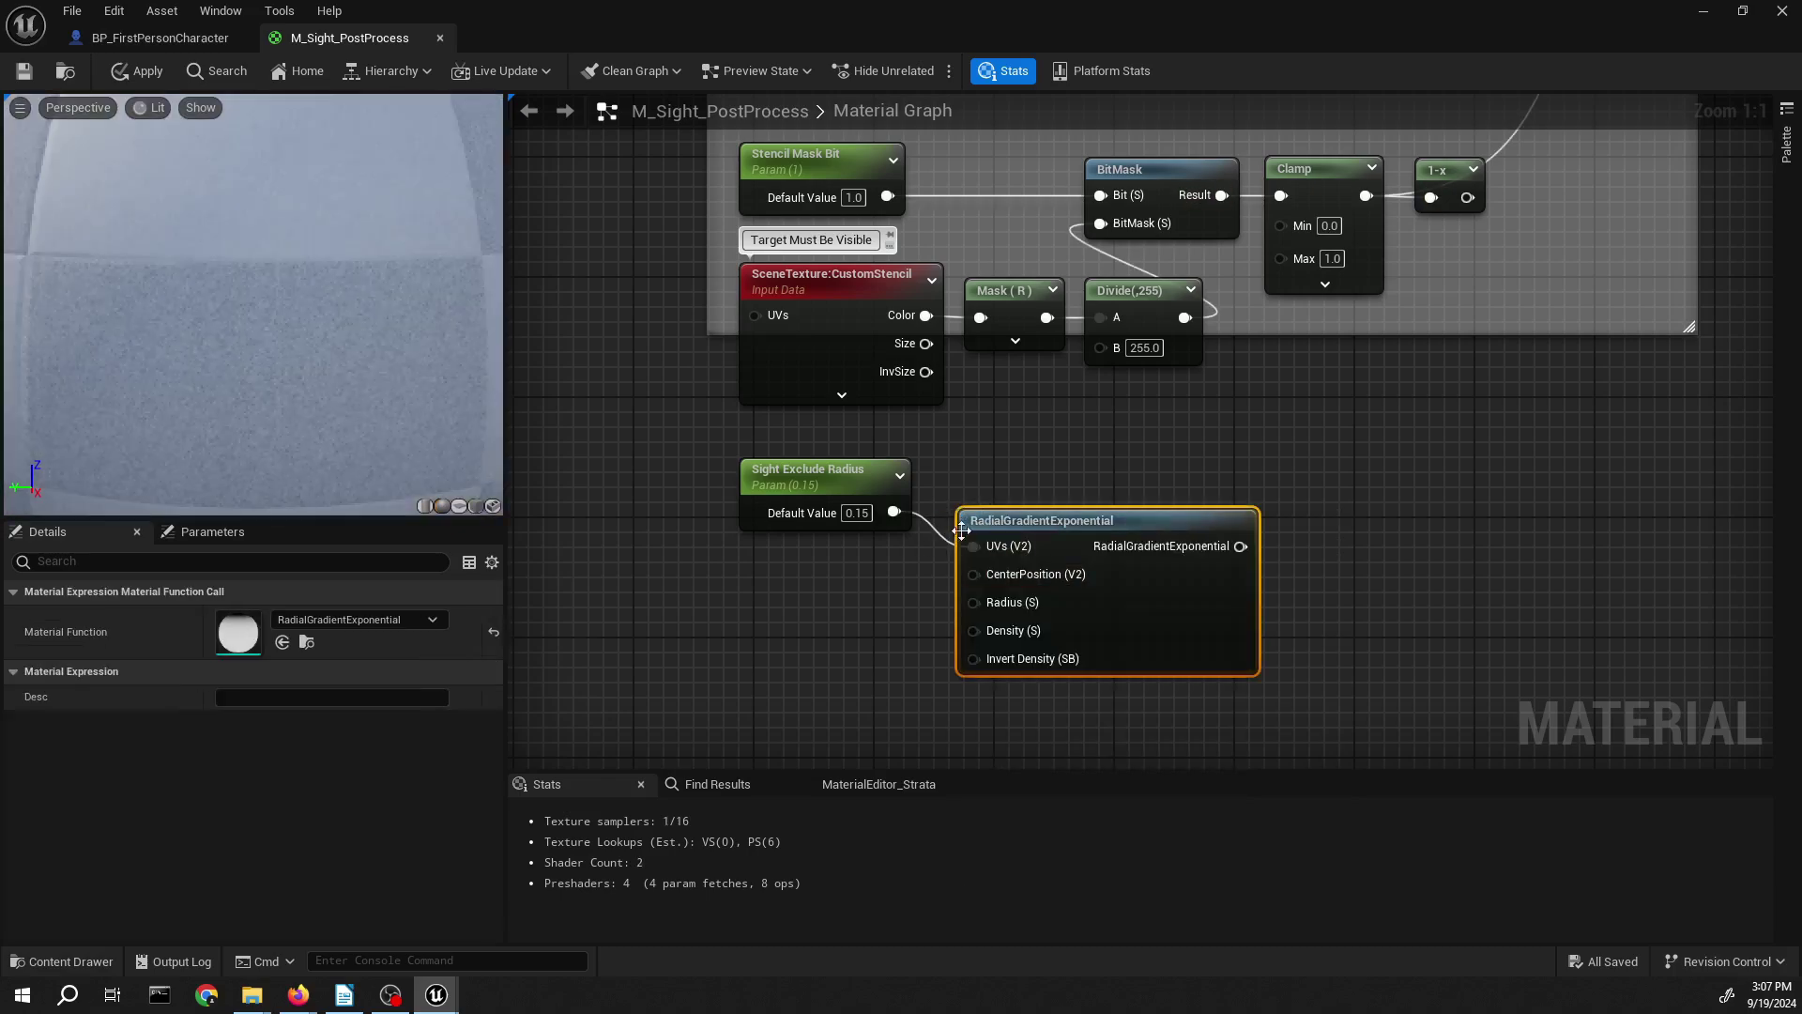
ctrl+drag(973, 546, 974, 603)
drag(1139, 603, 1125, 517)
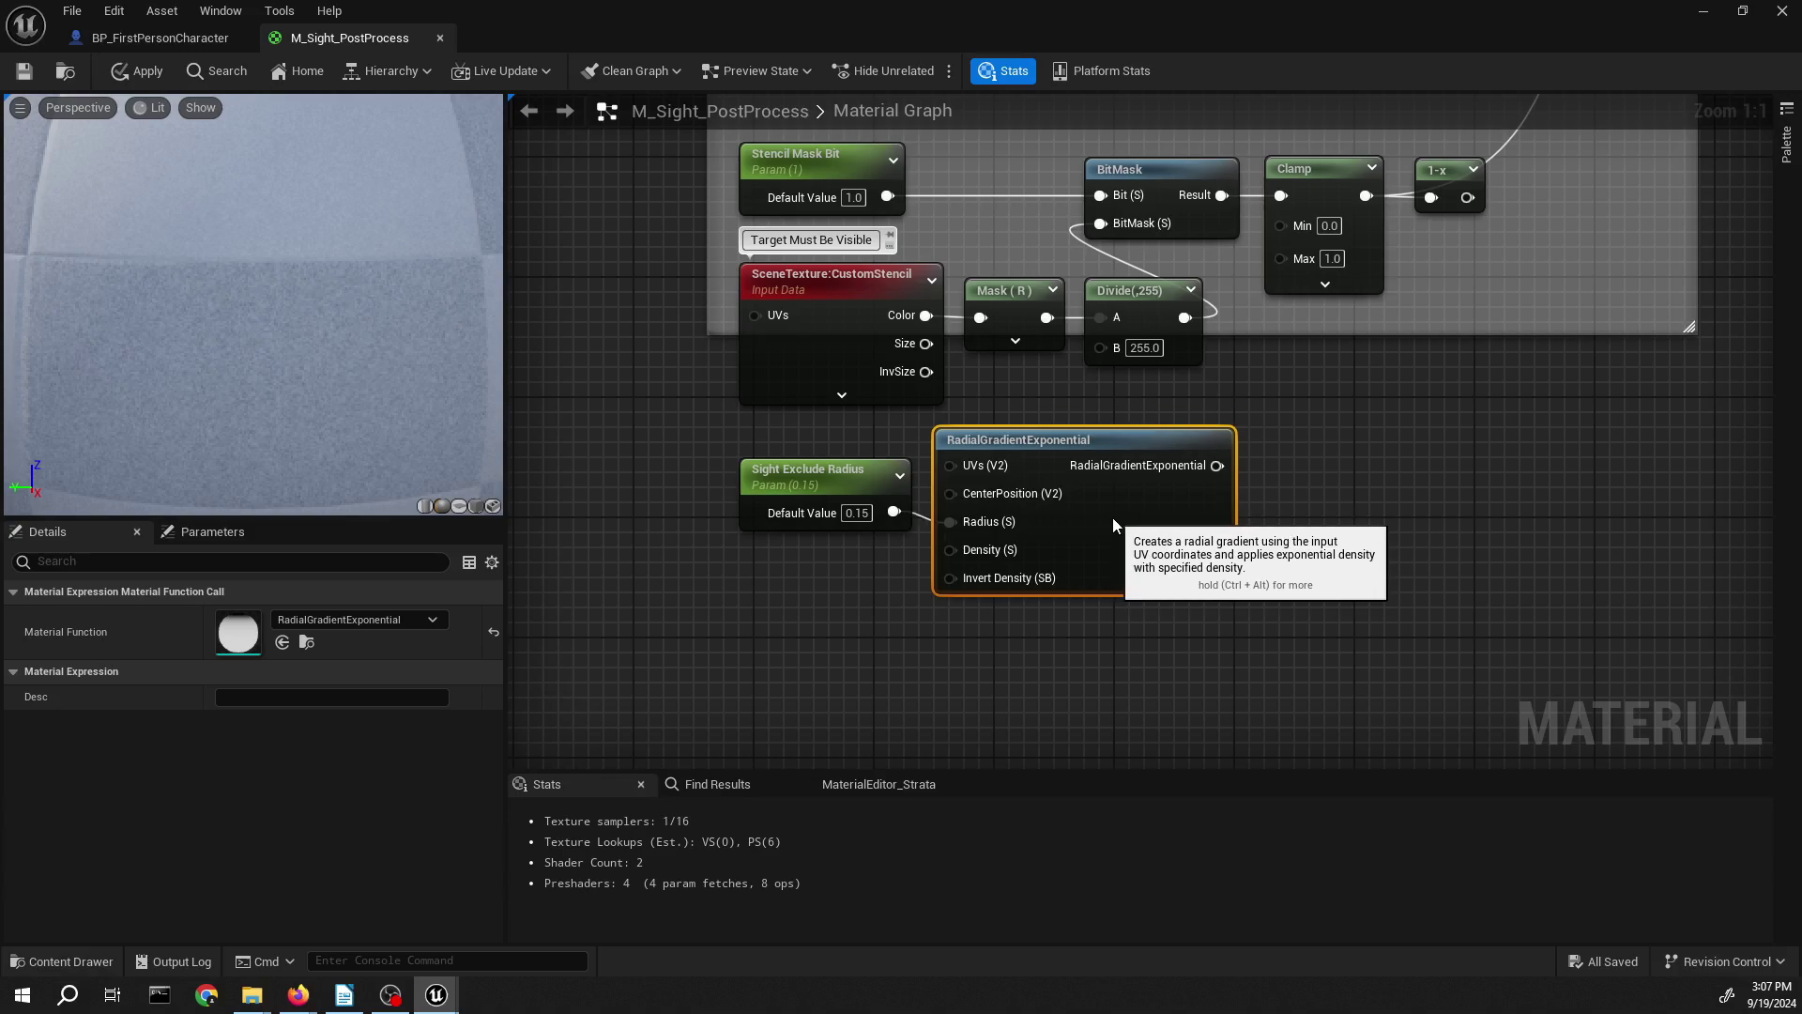
right_click(893, 512)
mouse_move(983, 418)
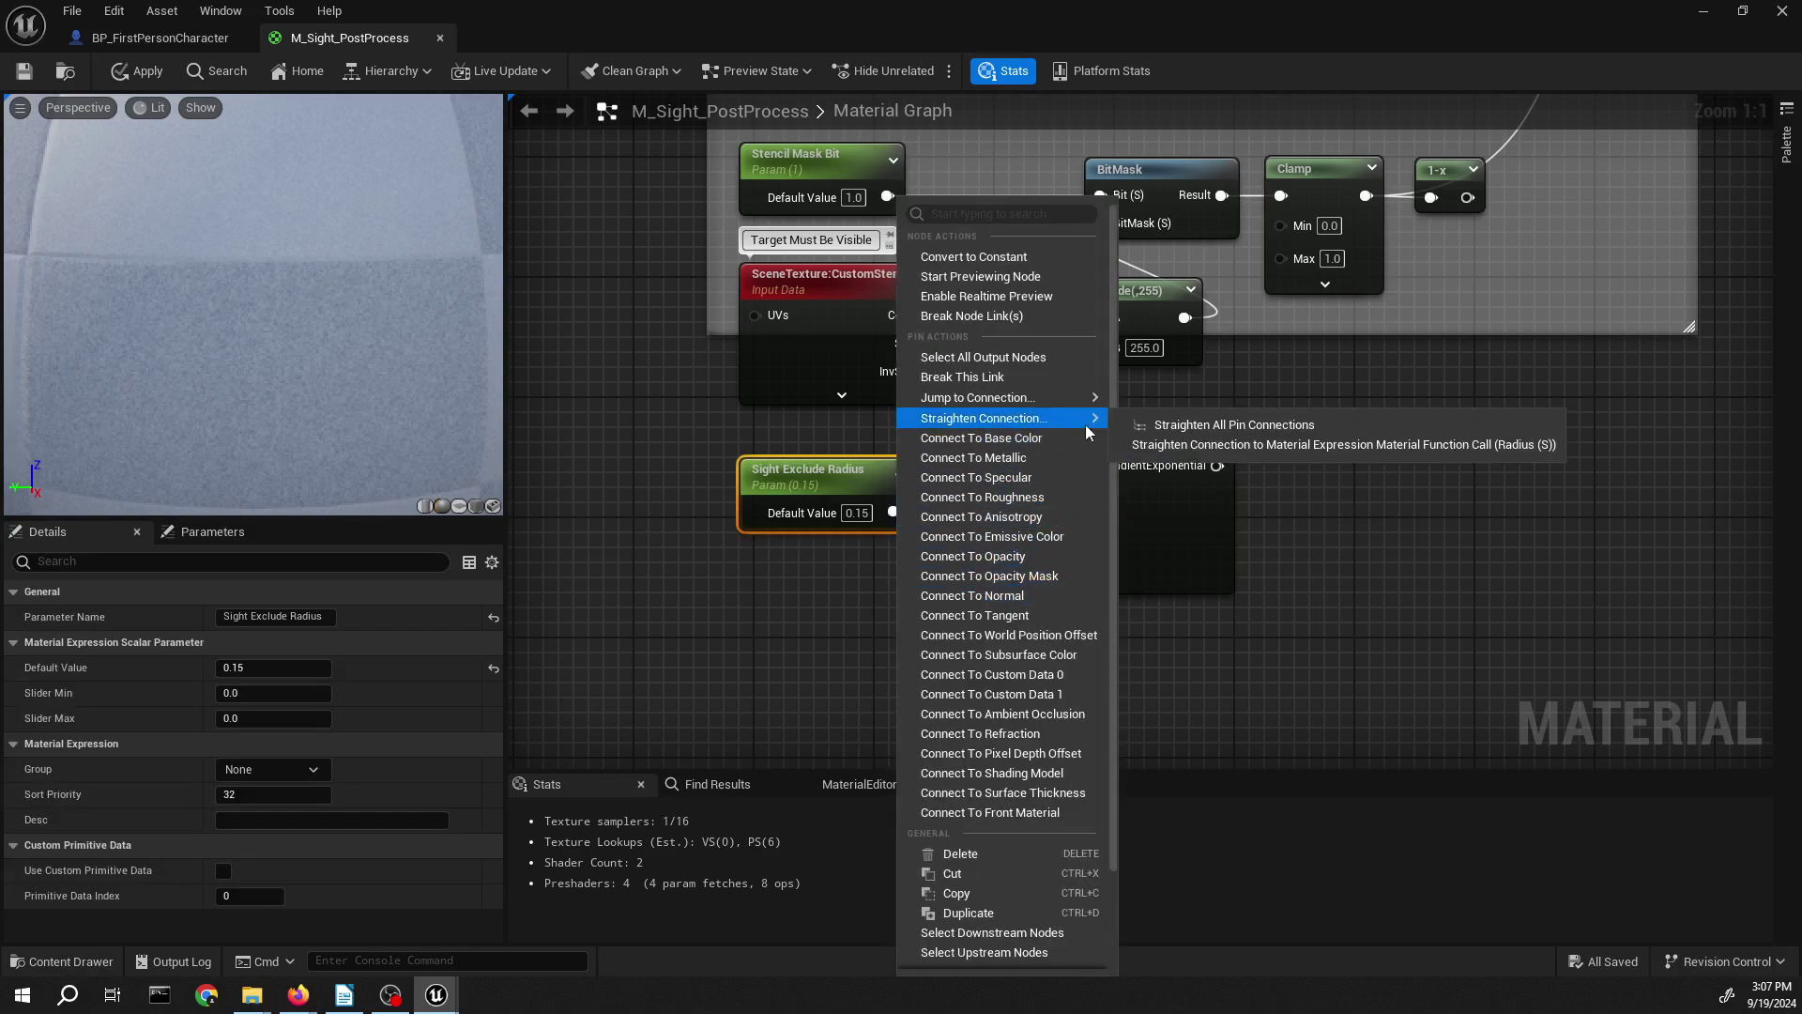
click(1137, 445)
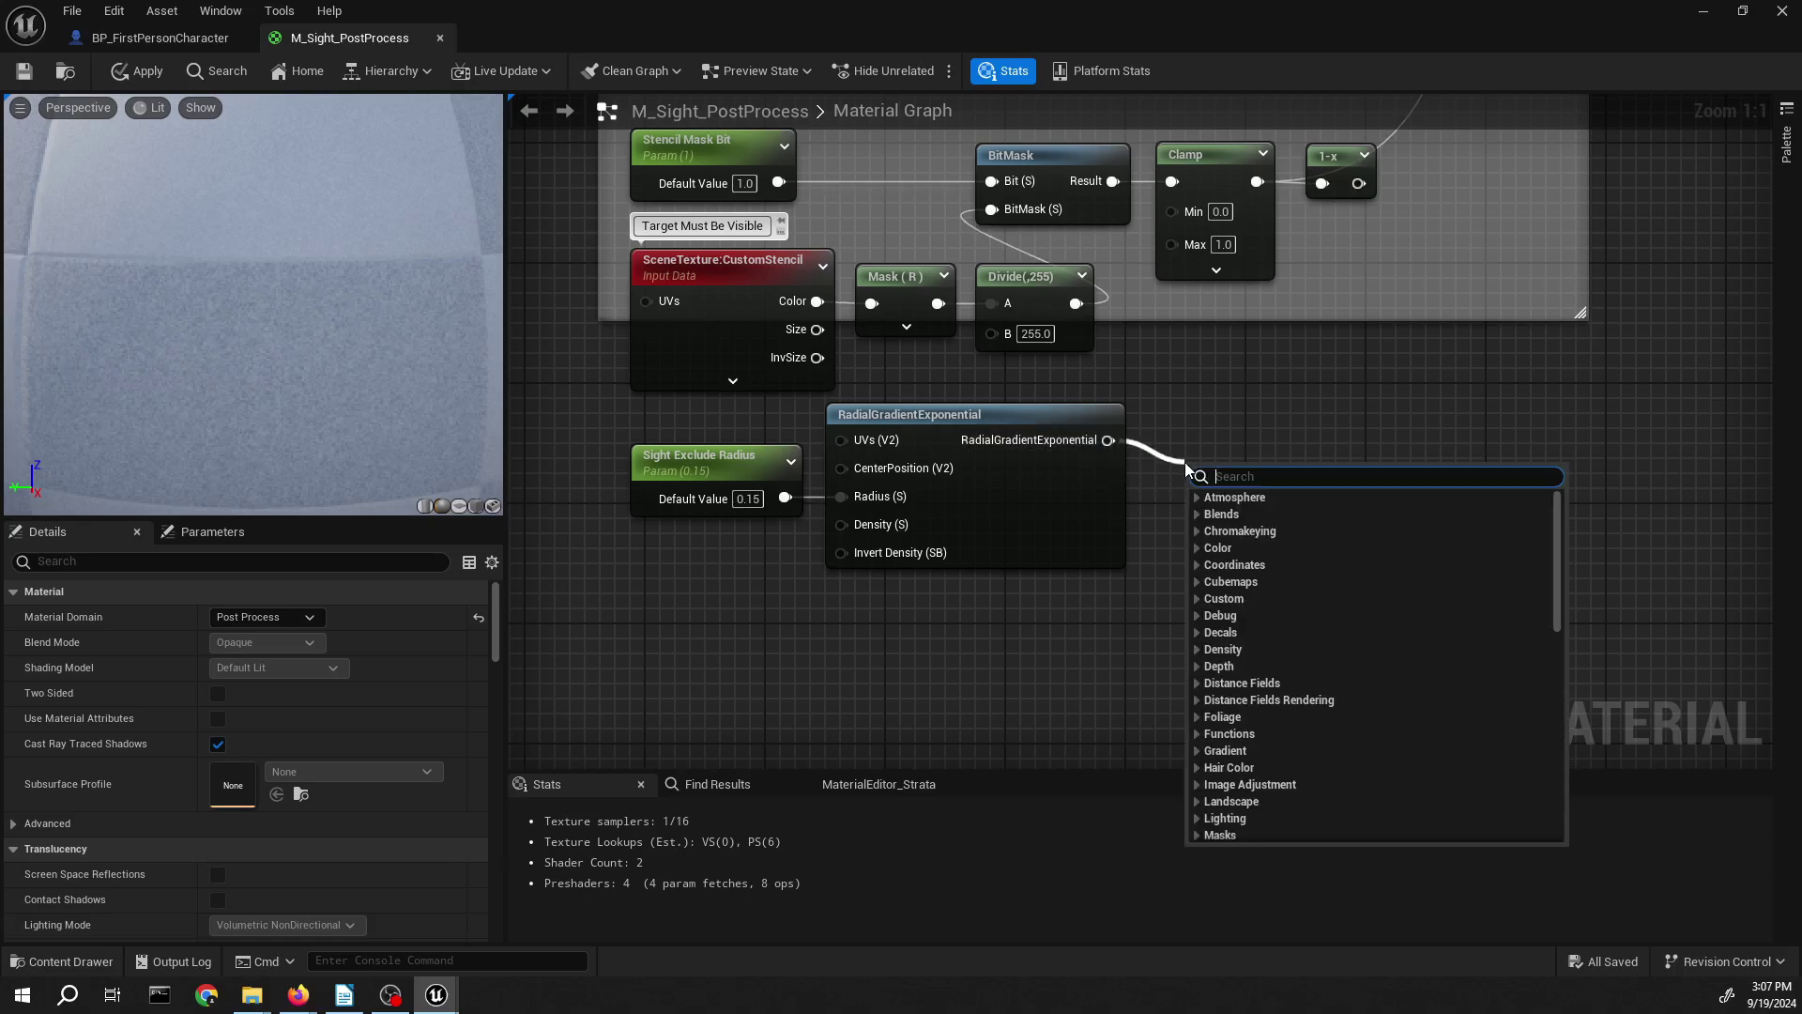
- Add a ComponentMask node fed by the RadialGradientExponential output, with only the R channel enabled
text(mask)
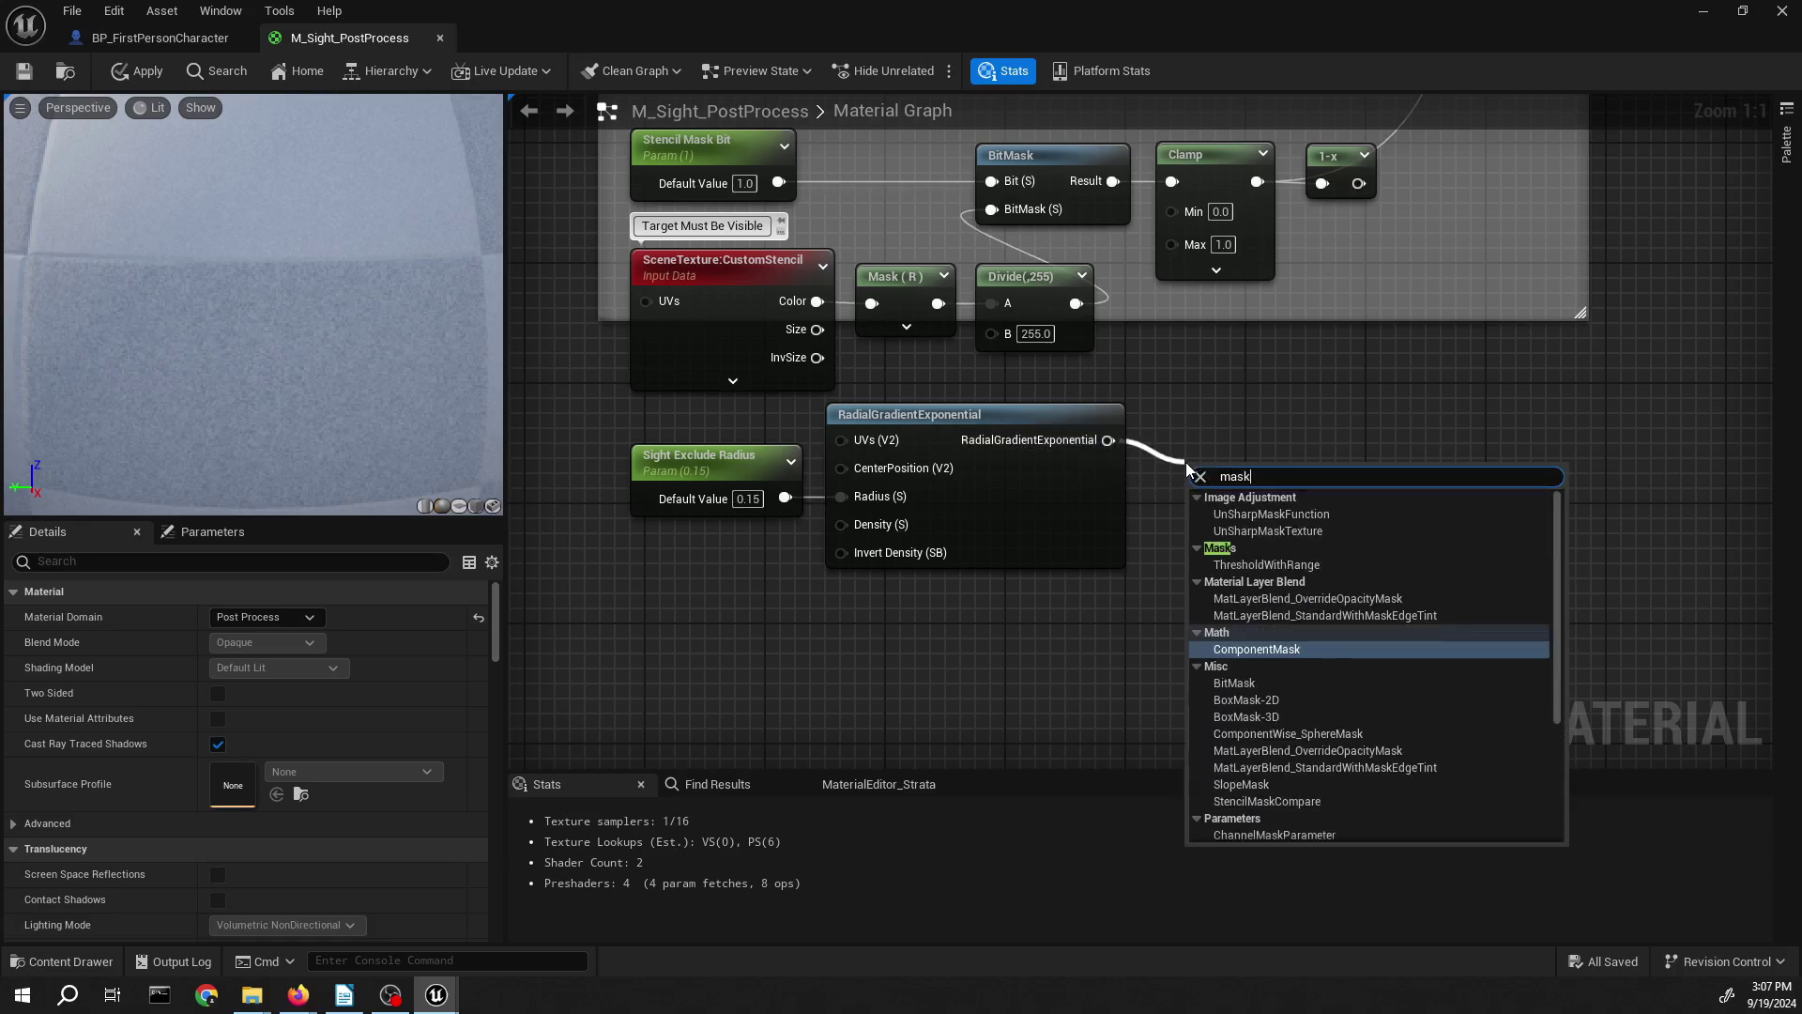
key(Return)
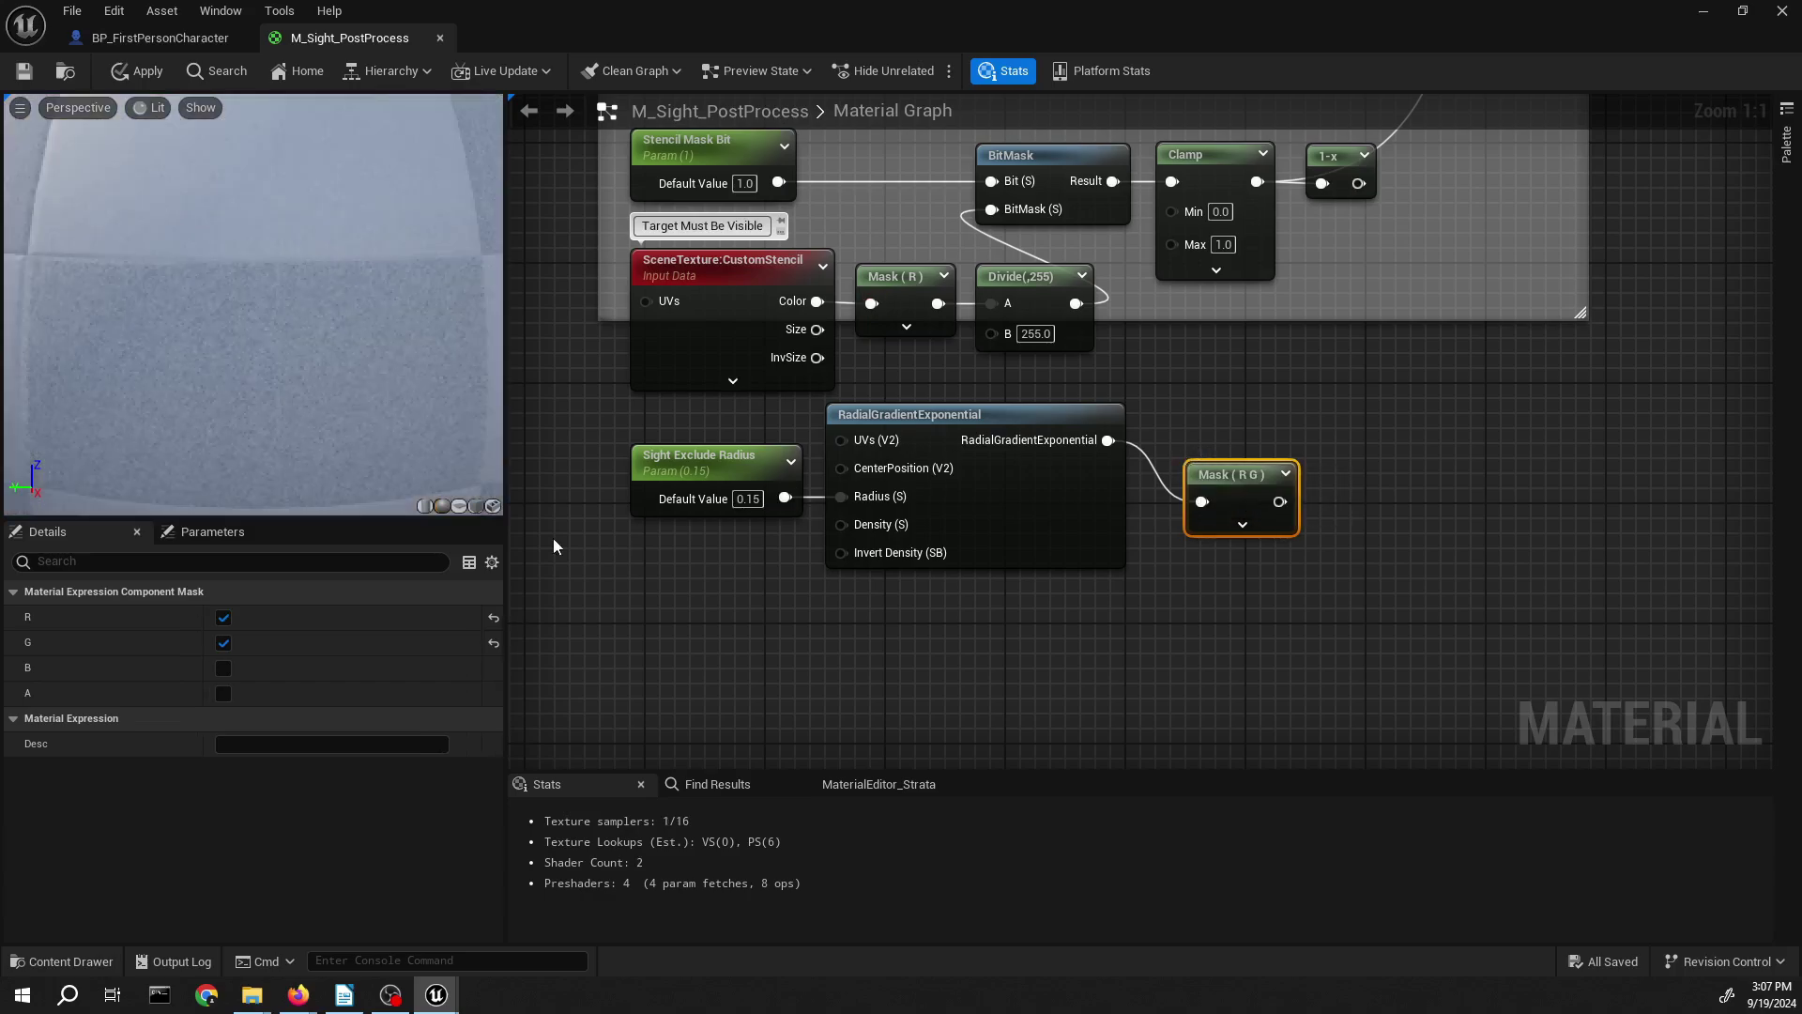
click(224, 643)
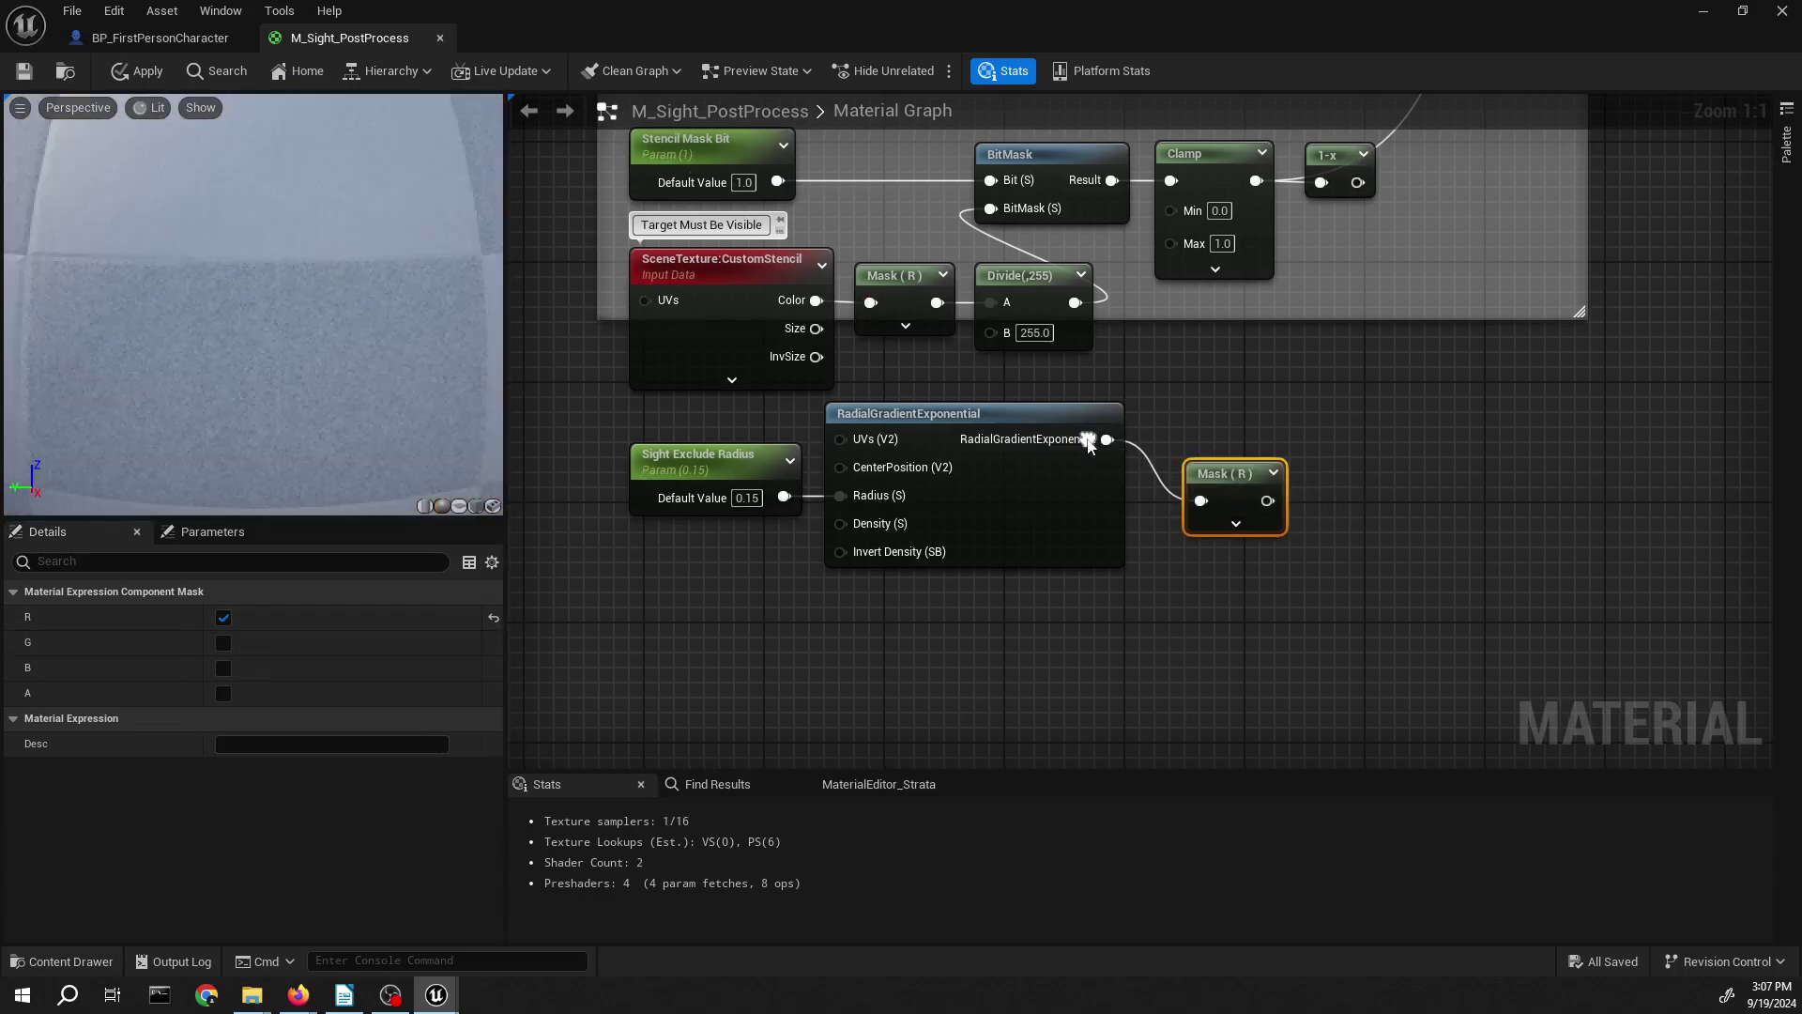
- Straighten the connection from RadialGradientExponential to its Mask (R) node and nudge the mask closer to it
right_click(1107, 441)
mouse_move(1288, 398)
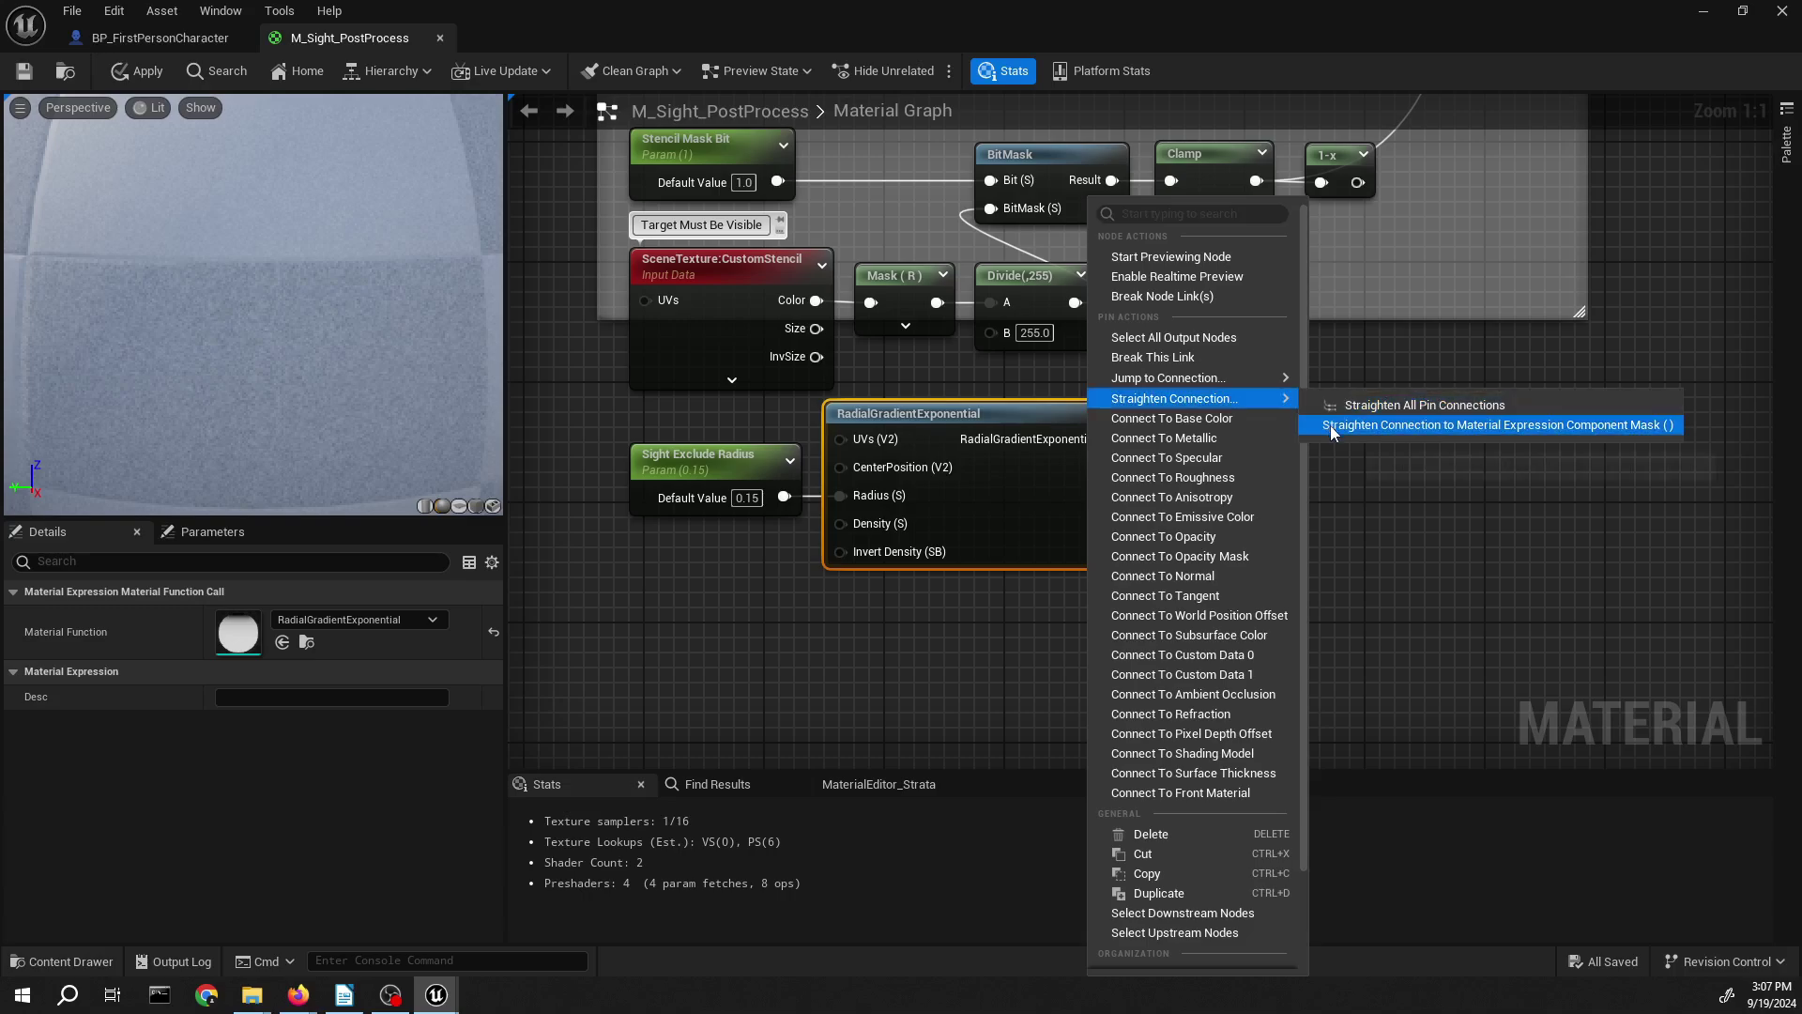
click(1331, 425)
click(1225, 415)
key(Left)
key(Left)
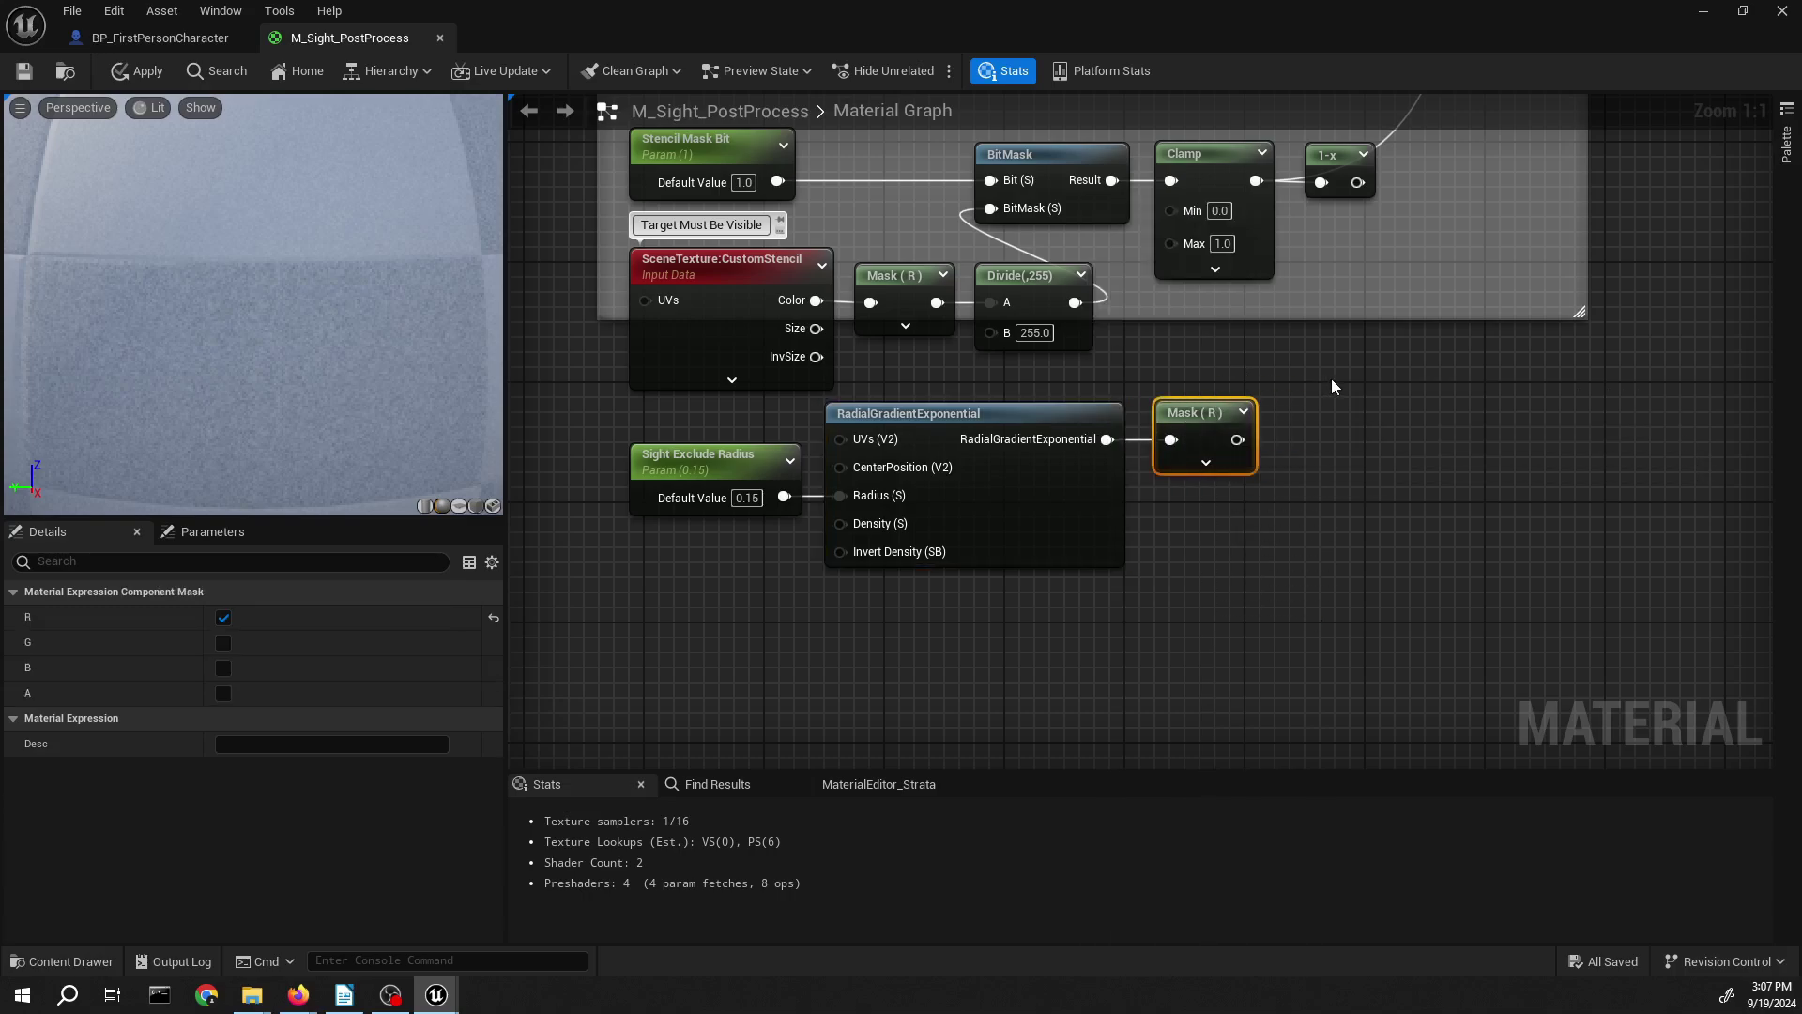
click(1331, 379)
- Add a Clamp node fed by the radial gradient's Mask (R) output and straighten their connection
right_drag(1332, 398, 1263, 428)
drag(1169, 469, 1271, 465)
text(clamp)
key(Return)
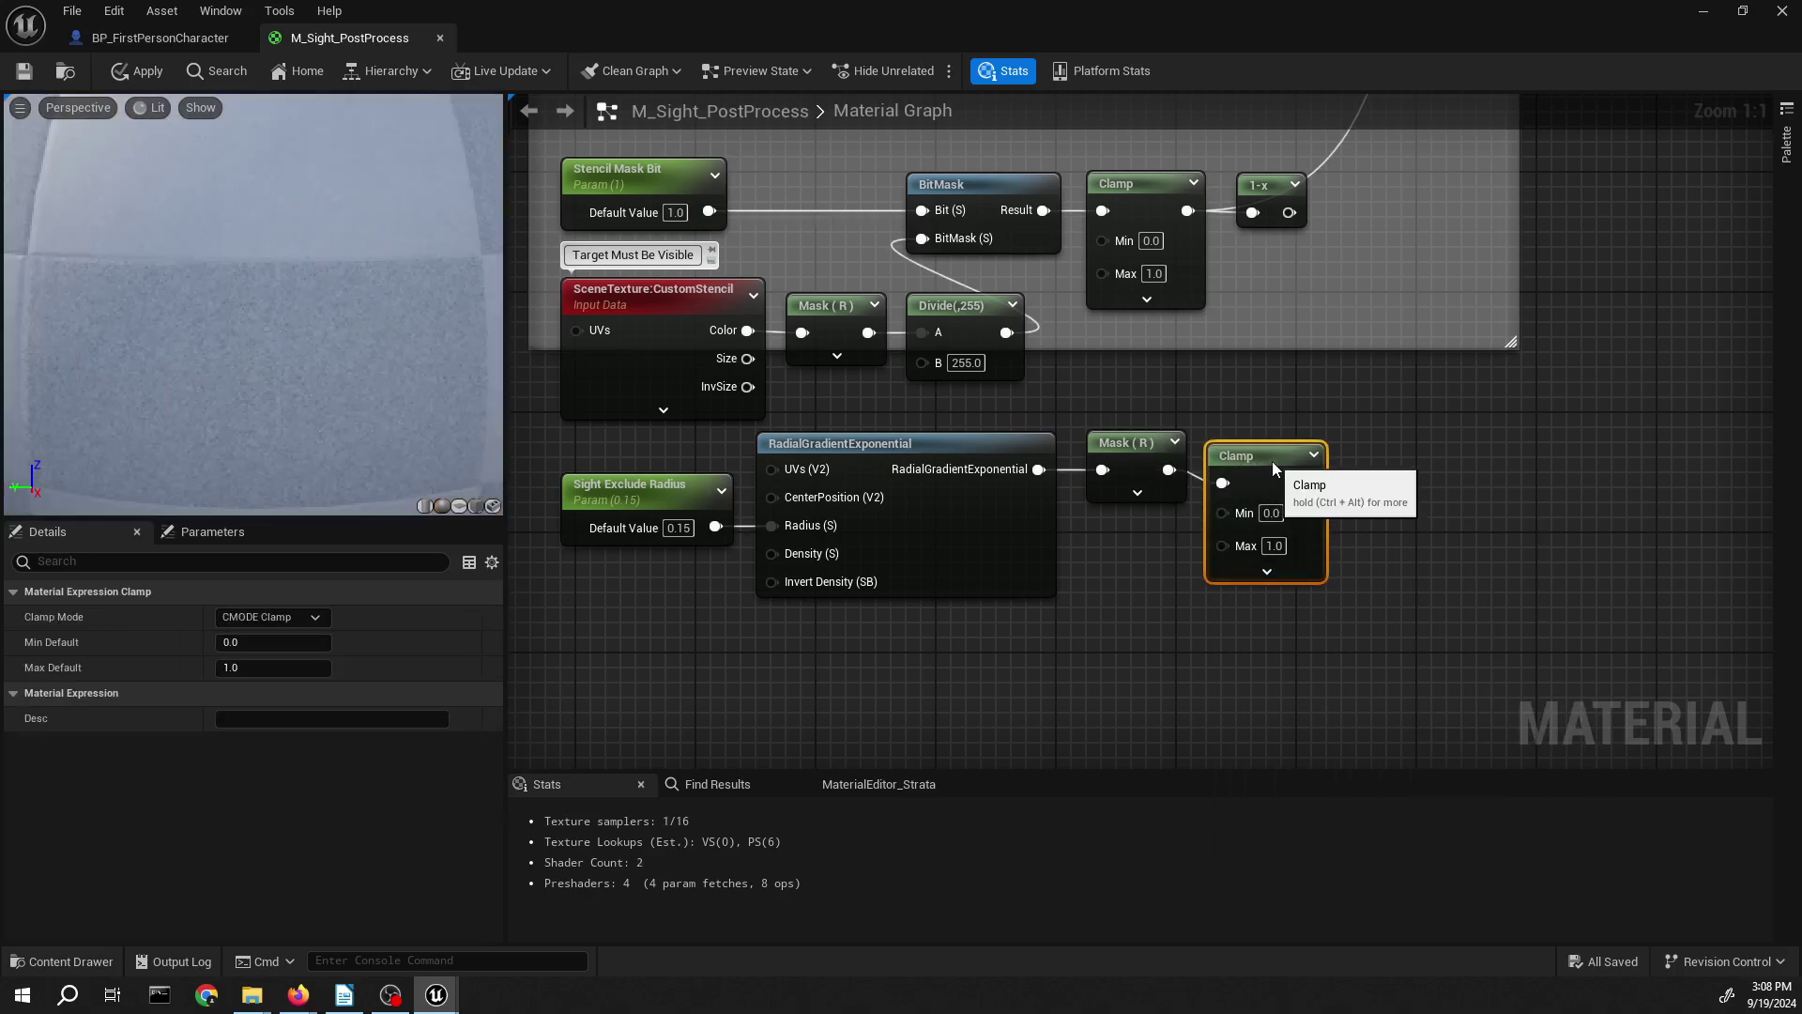
right_click(1168, 469)
mouse_move(1296, 418)
click(1407, 425)
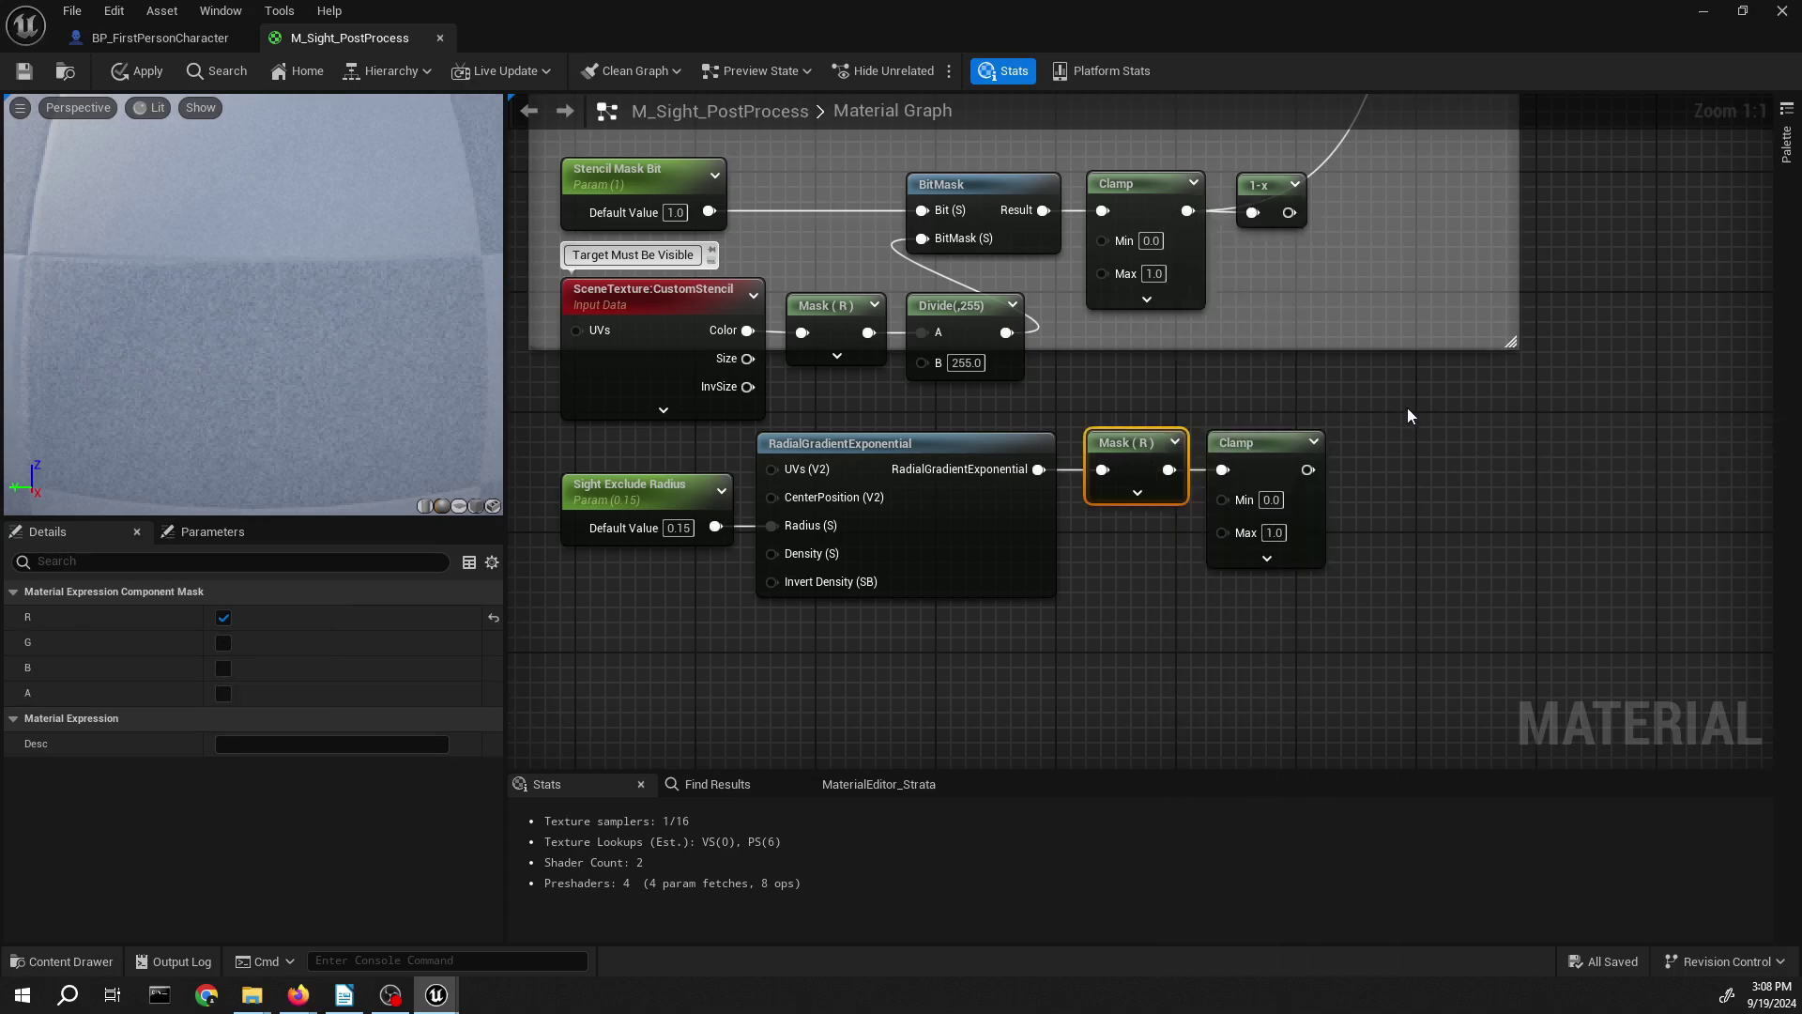
- Add a Lerp node beside 1-x, with the radial gradient's Clamp feeding Alpha and the 1-x output feeding B
right_drag(1406, 407, 1353, 468)
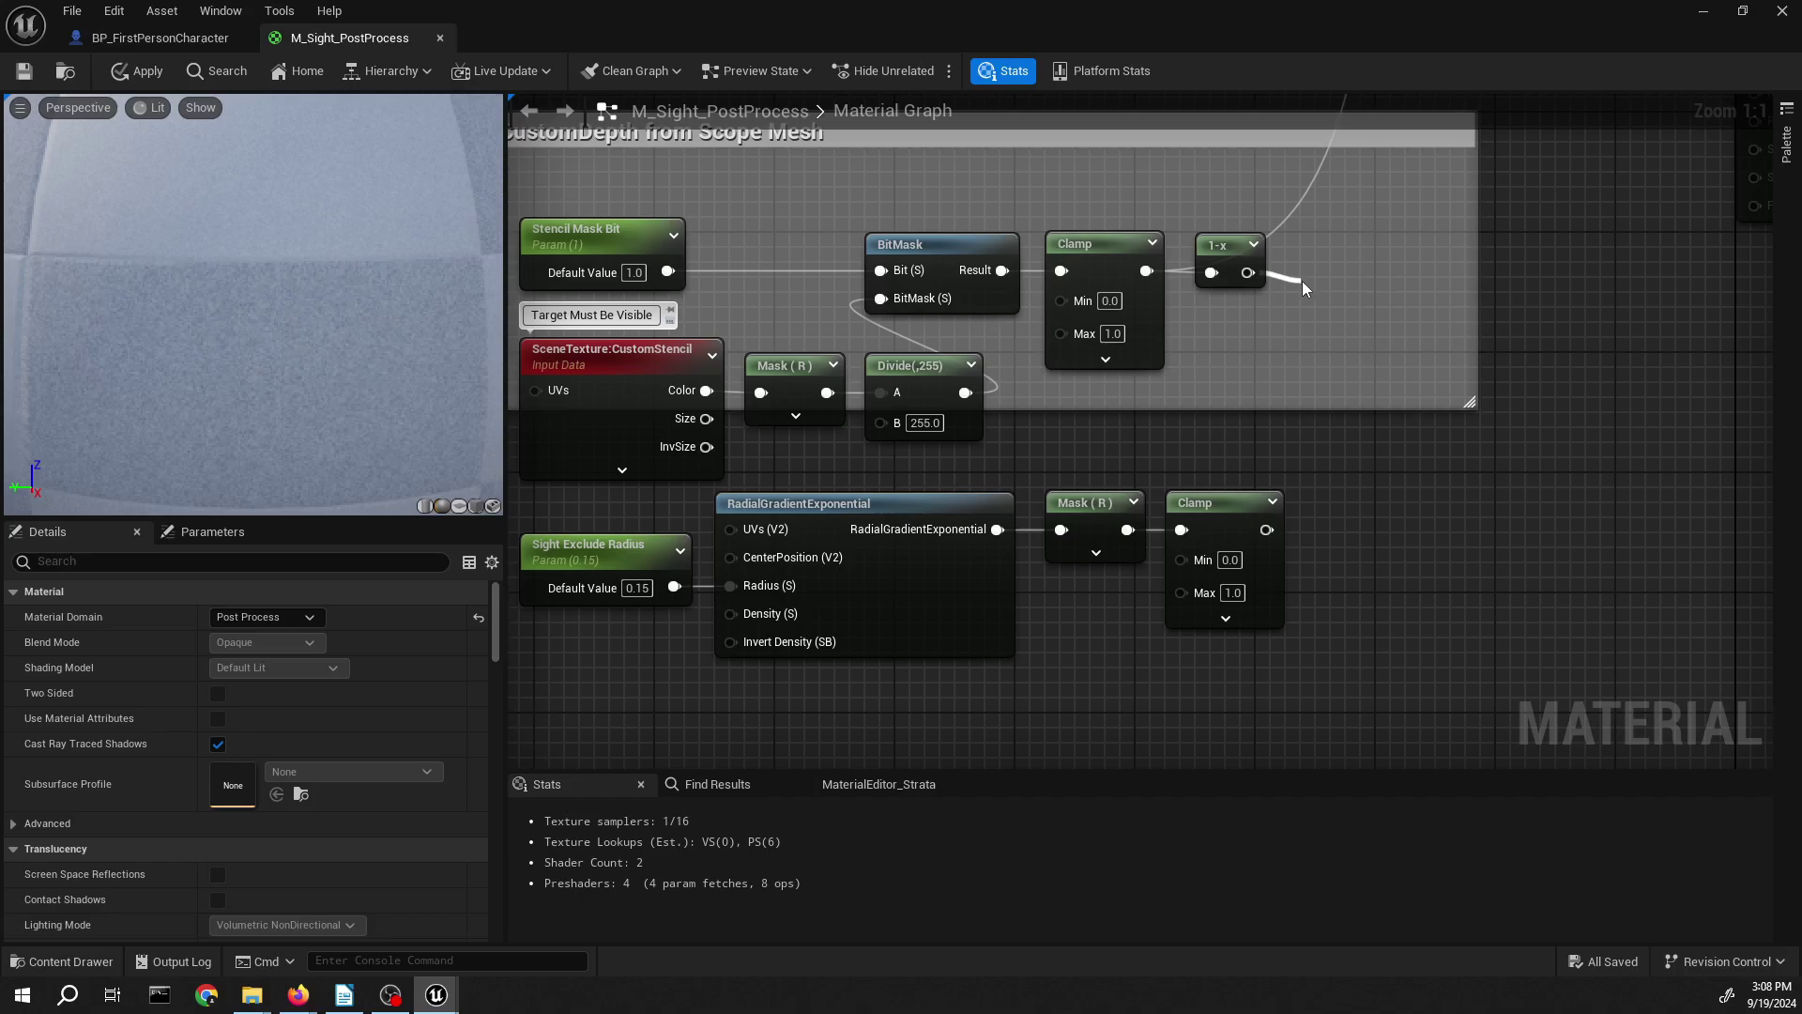
drag(1269, 527, 1325, 342)
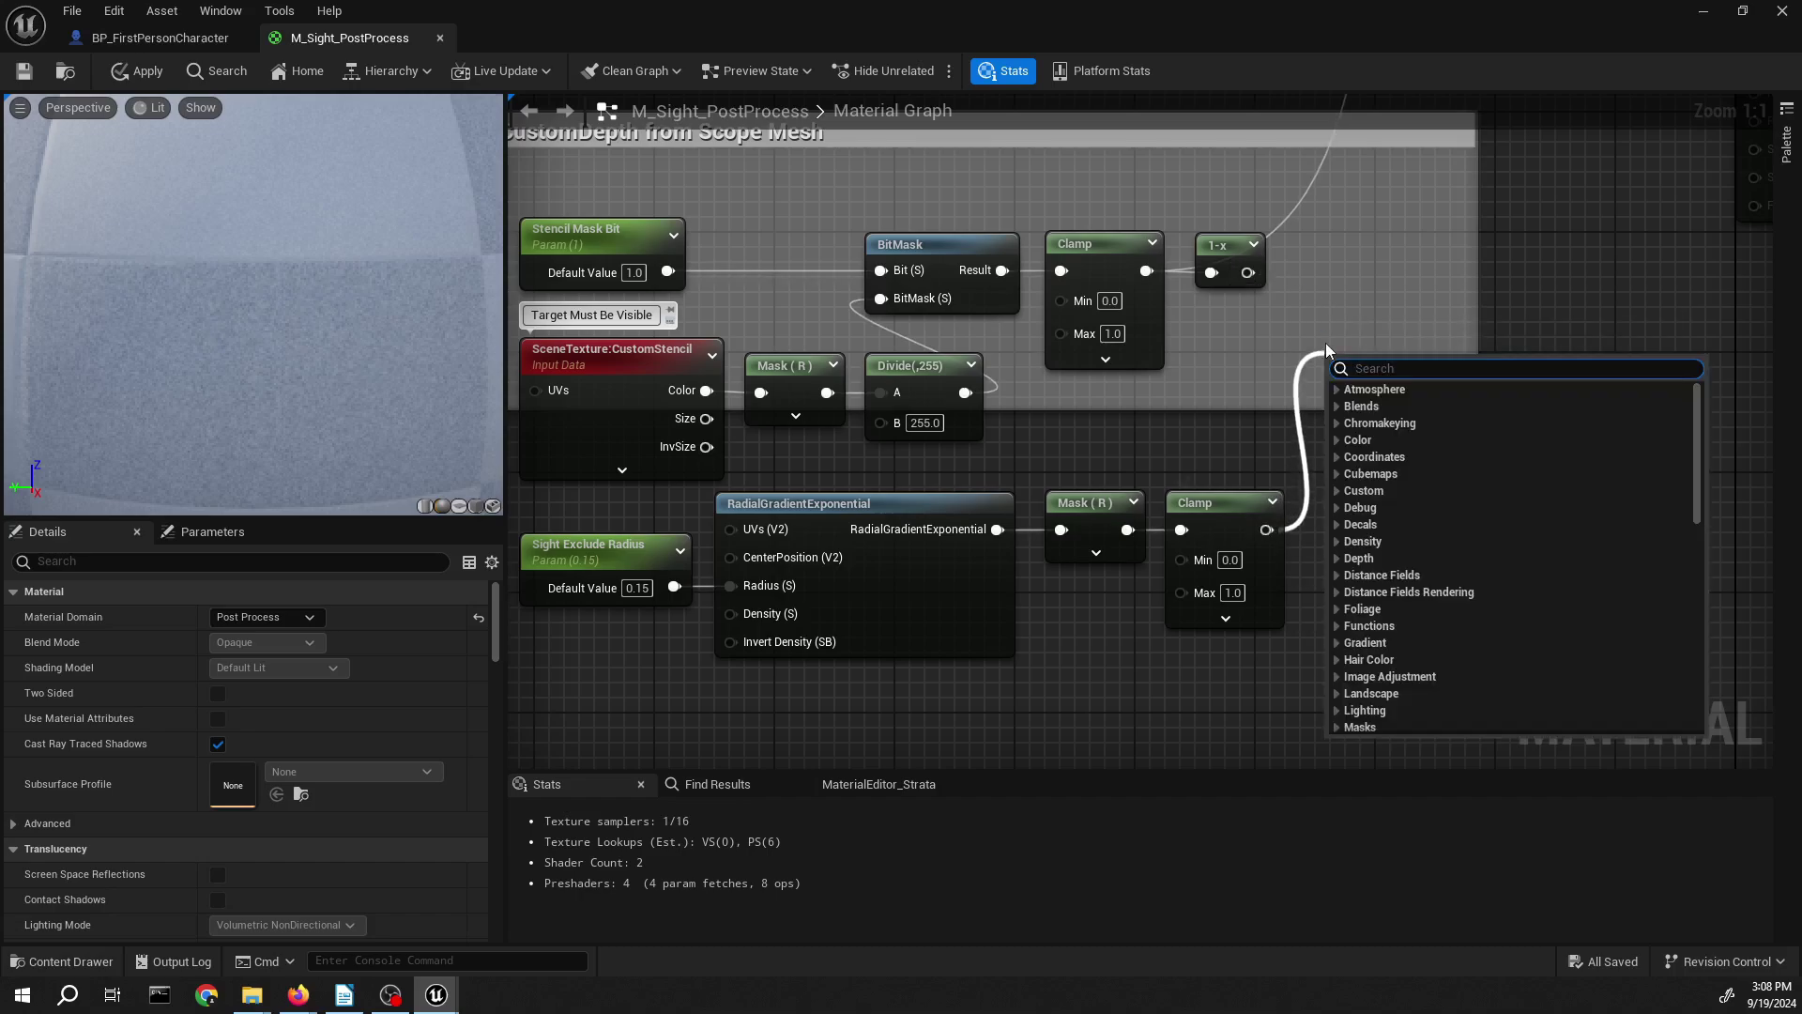
text(L)
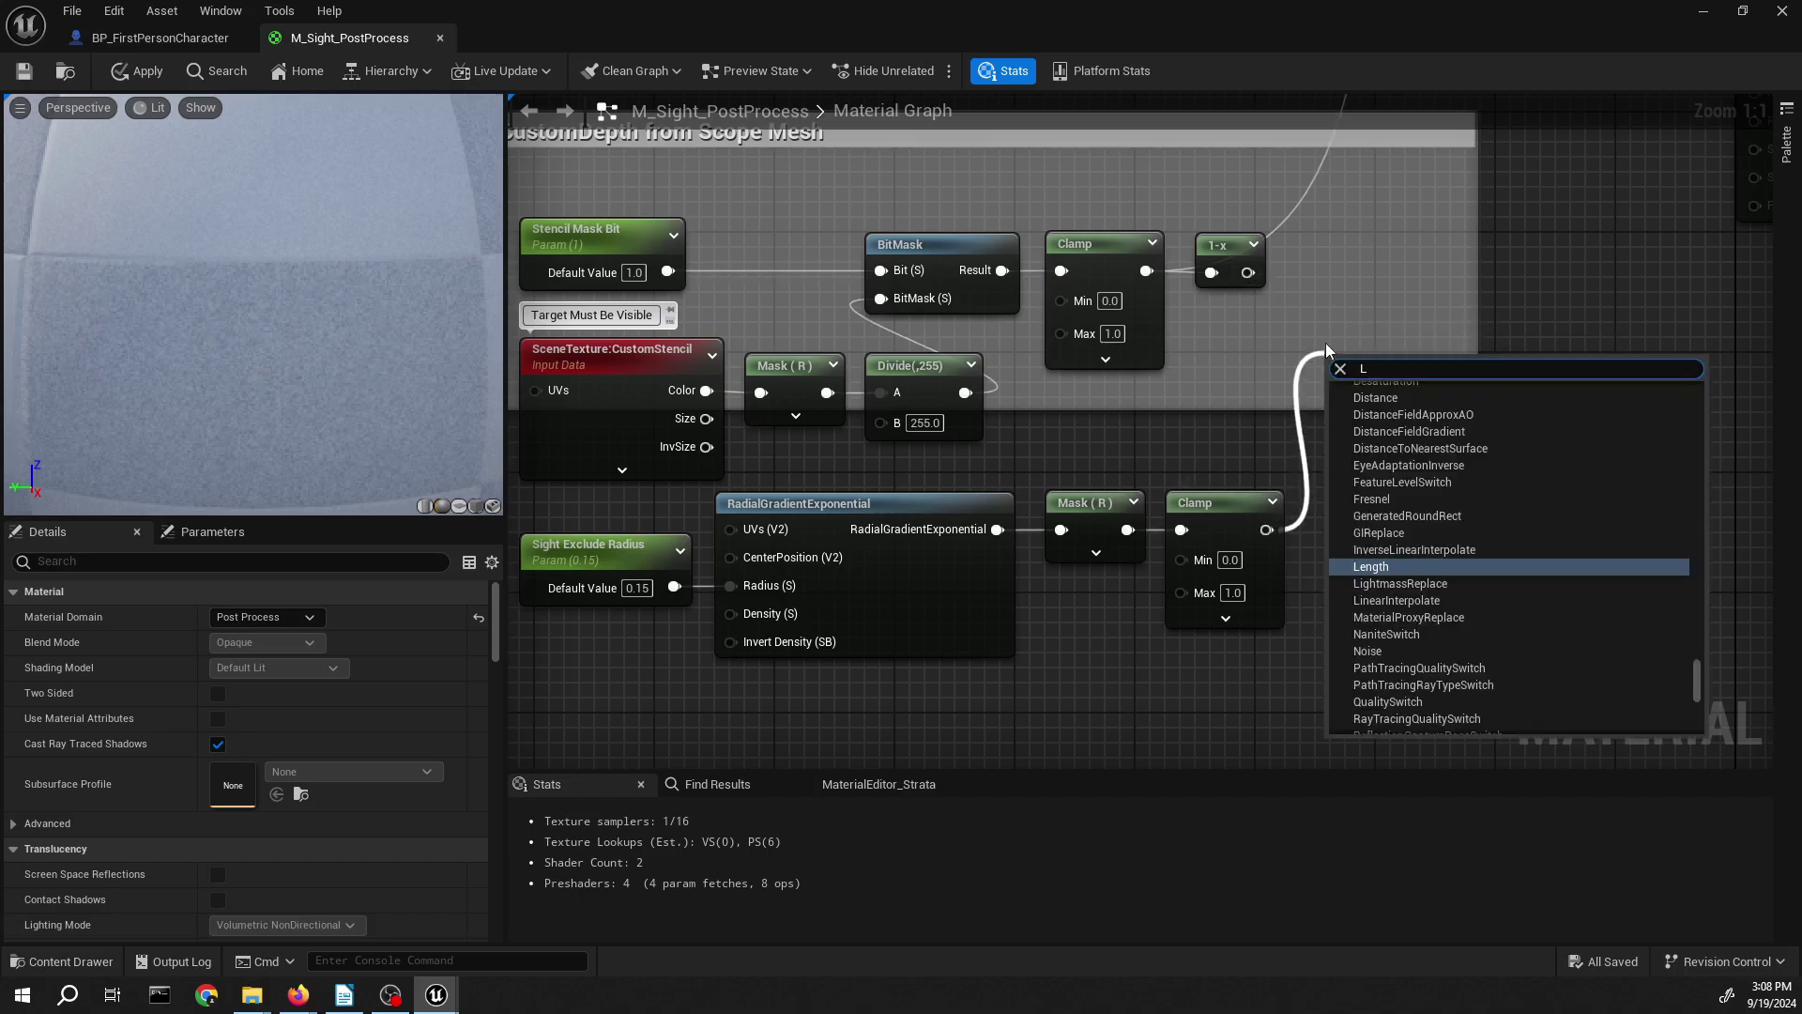
text(erp)
key(Return)
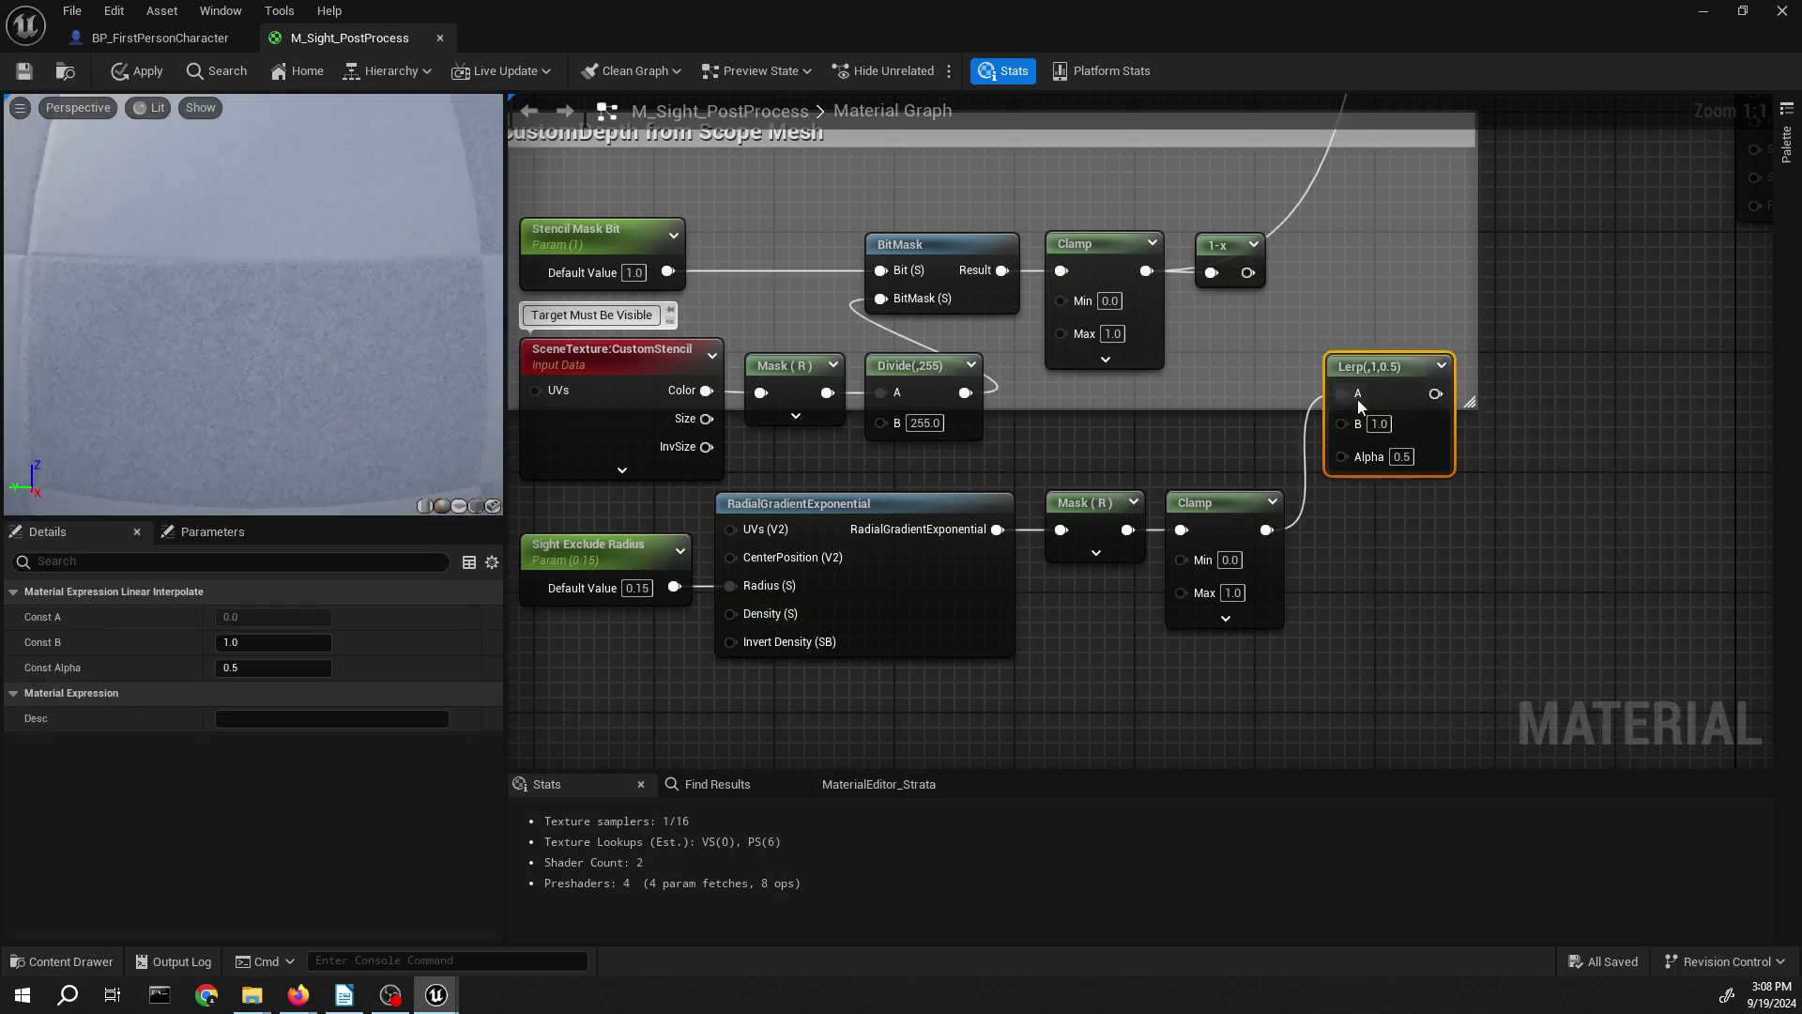
ctrl+drag(1342, 393, 1344, 458)
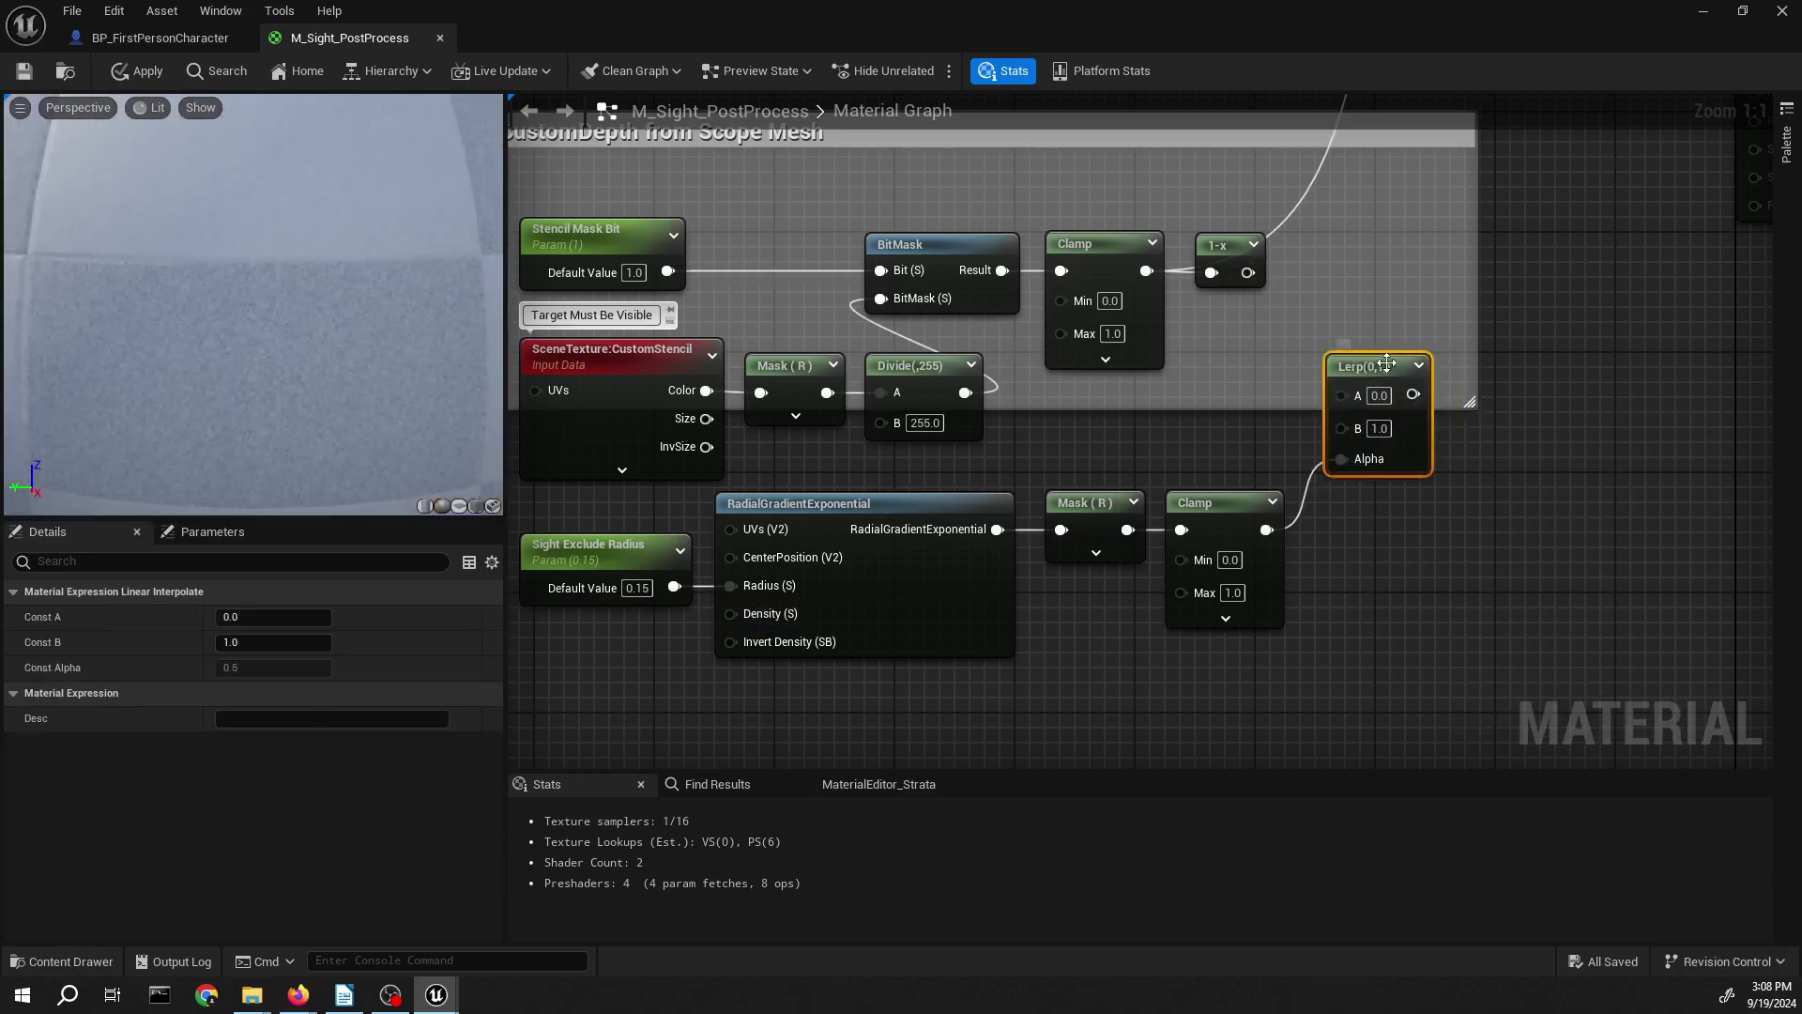
drag(1392, 362, 1367, 267)
drag(1247, 272, 1362, 319)
- Add a Ceil node fed by the new Lerp output and move it close beside the Lerp
right_drag(1471, 299, 1399, 357)
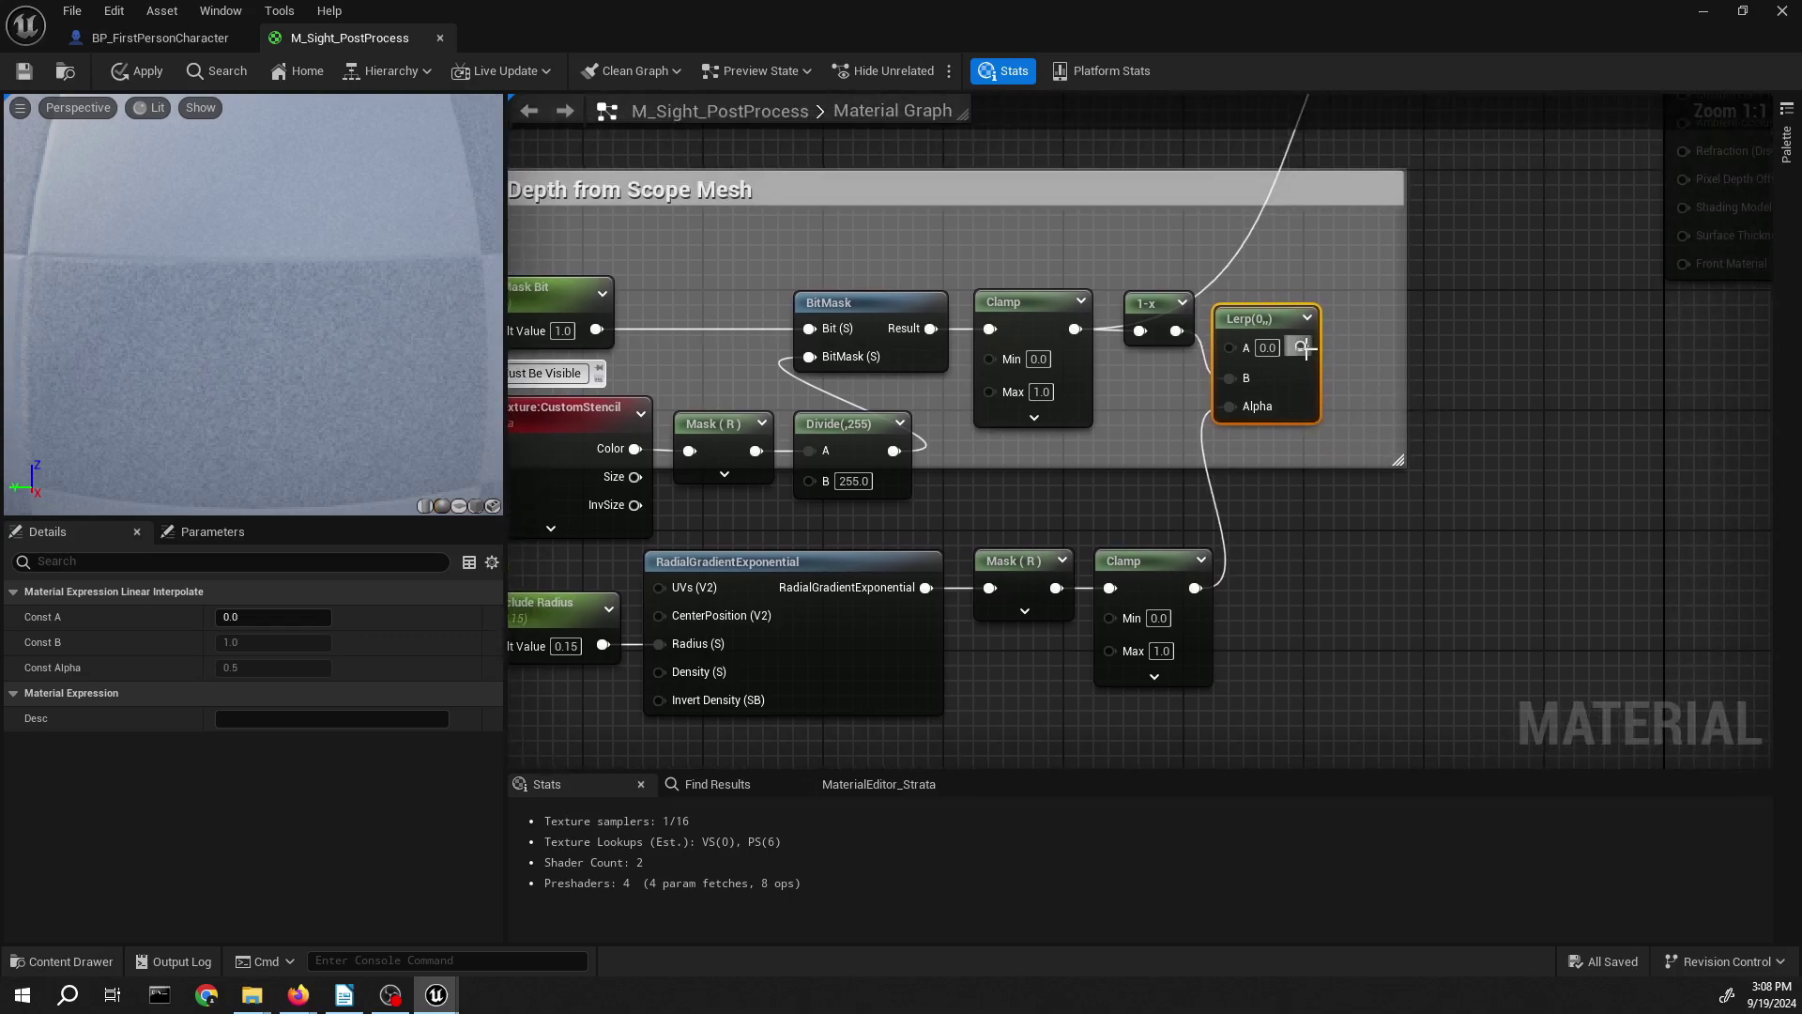
drag(1304, 349, 1366, 321)
text(Ce)
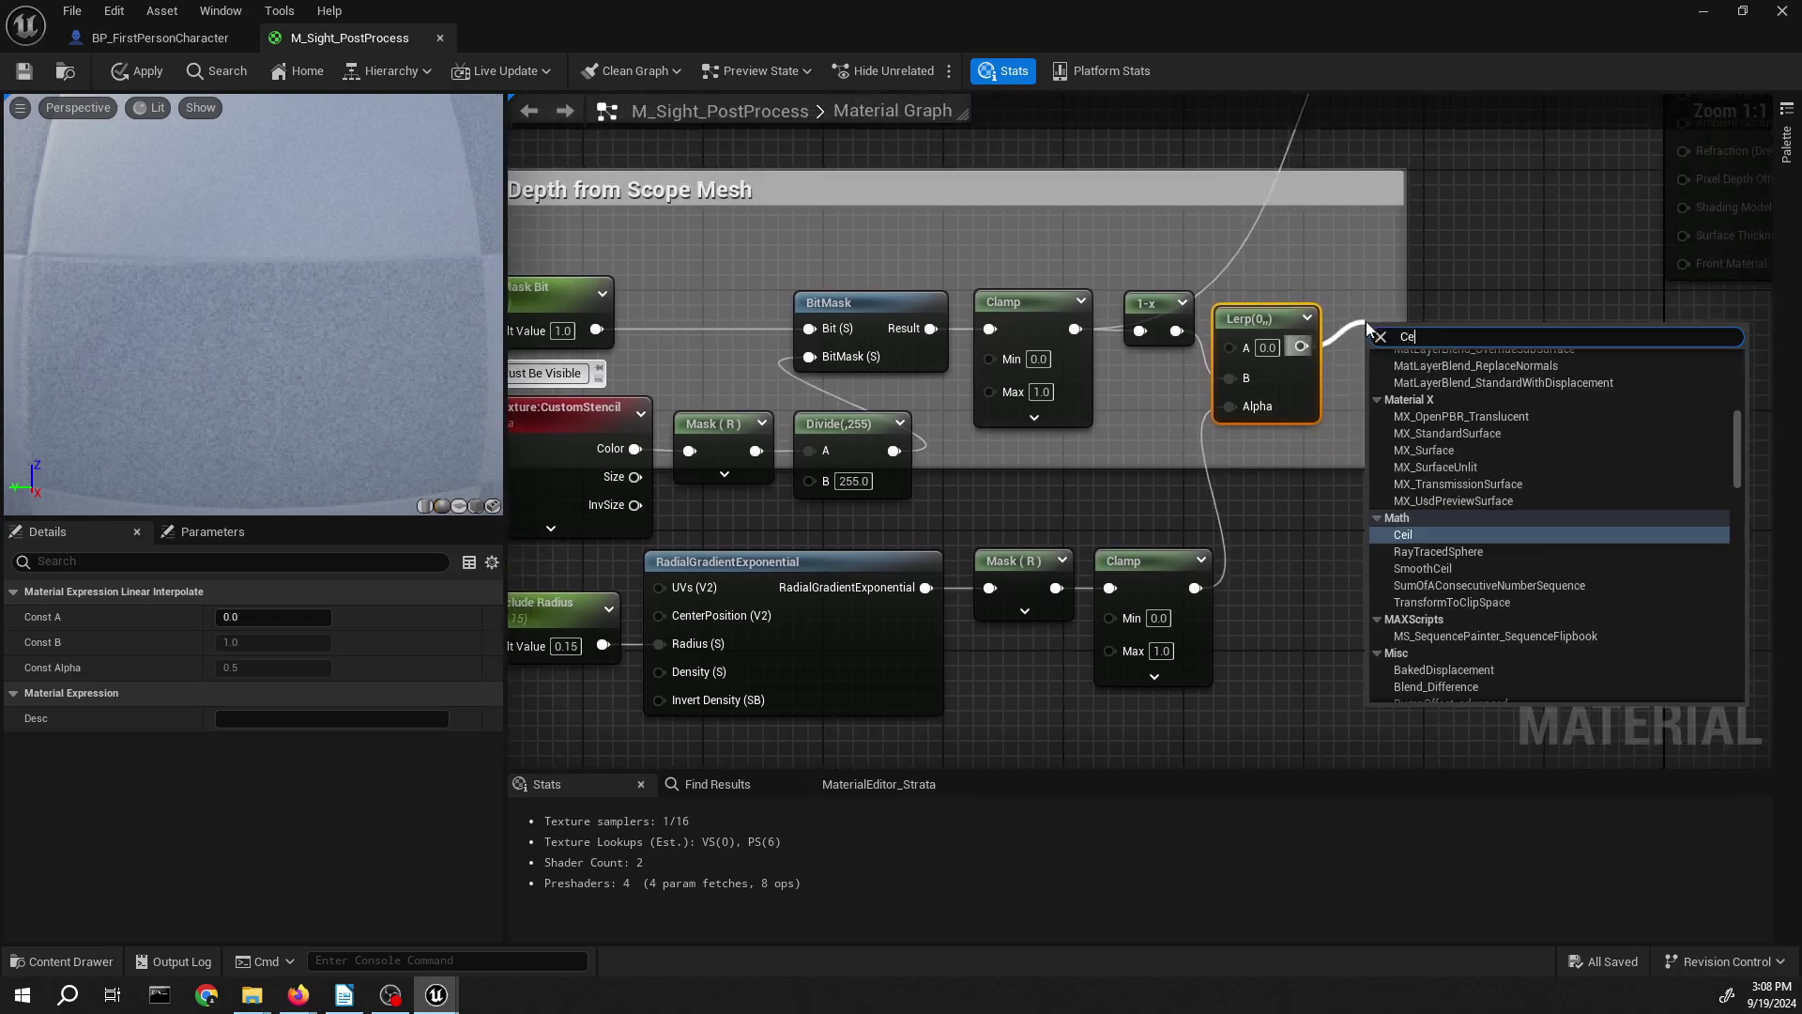
text(il)
key(Return)
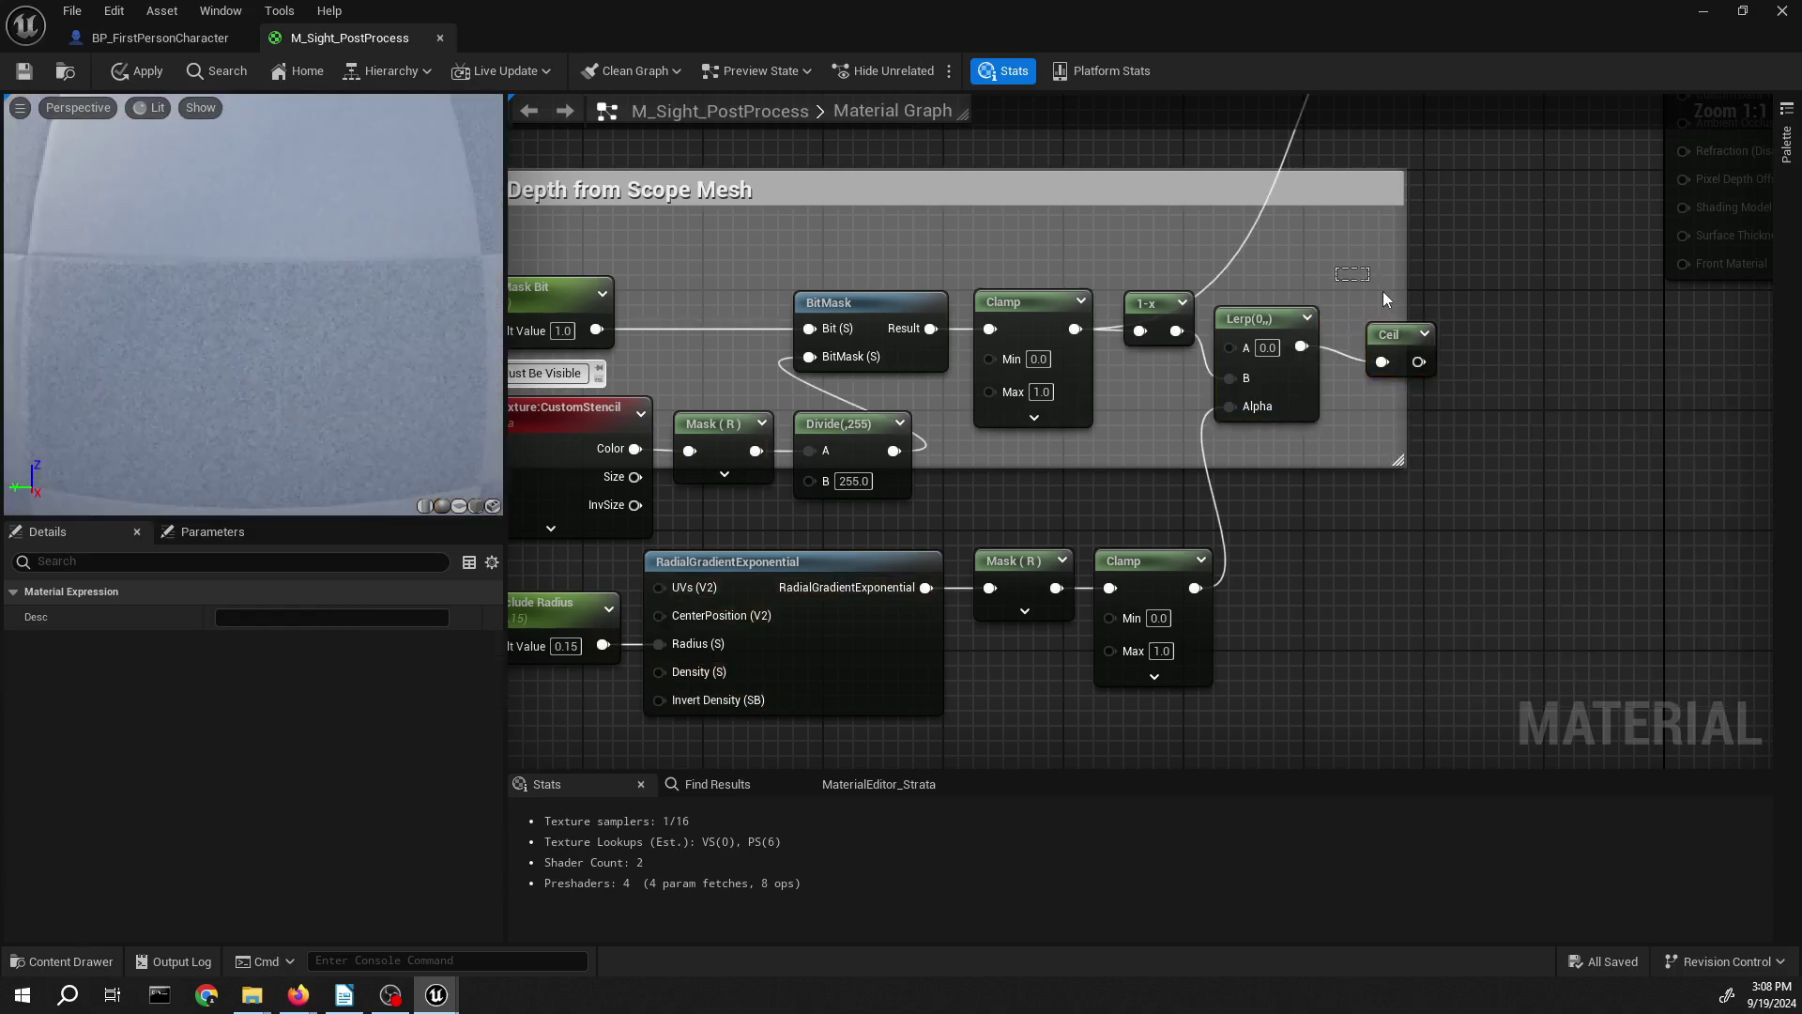
drag(1383, 291, 1345, 311)
- Connect the Ceil output to the Alpha input of the Lerp that drives Emissive Color
right_drag(1398, 215, 1296, 510)
click(1337, 413)
drag(1230, 618, 1361, 205)
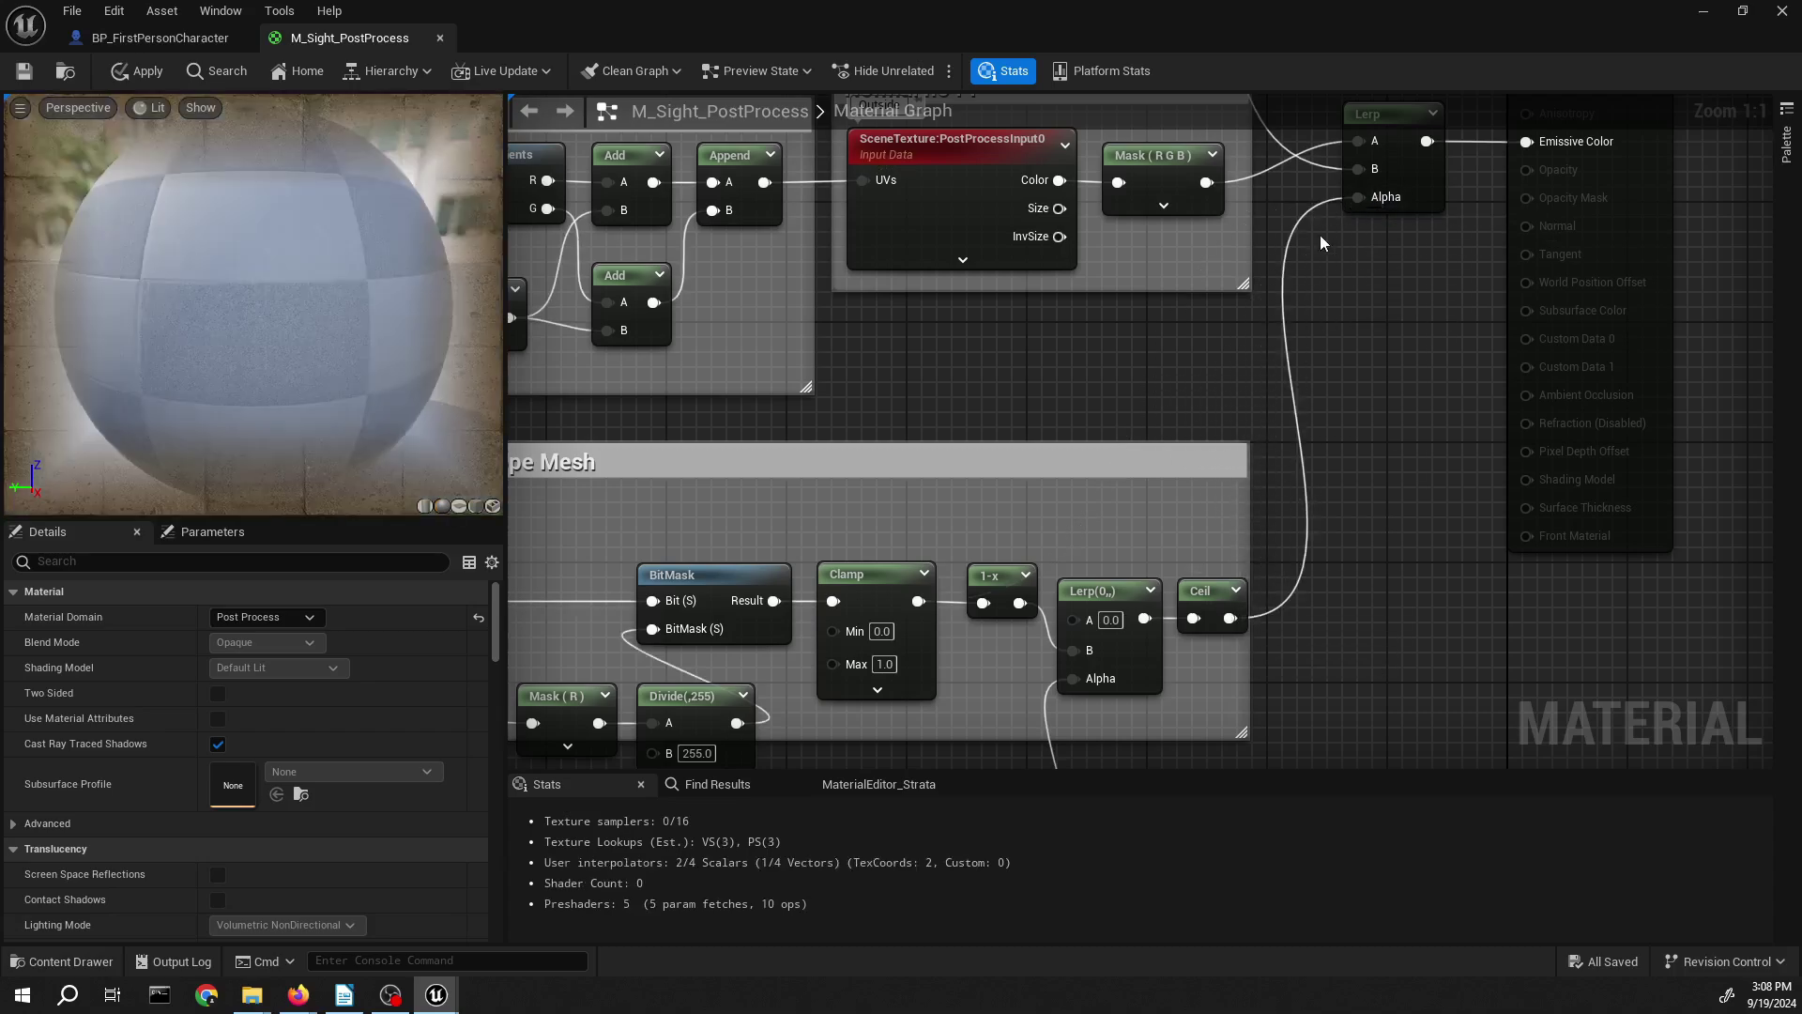
- Swap the final Lerp's inputs so the upper Mask (R G B) feeds A and the Normal no PP mask feeds B, and save the material
right_drag(1320, 242, 1256, 415)
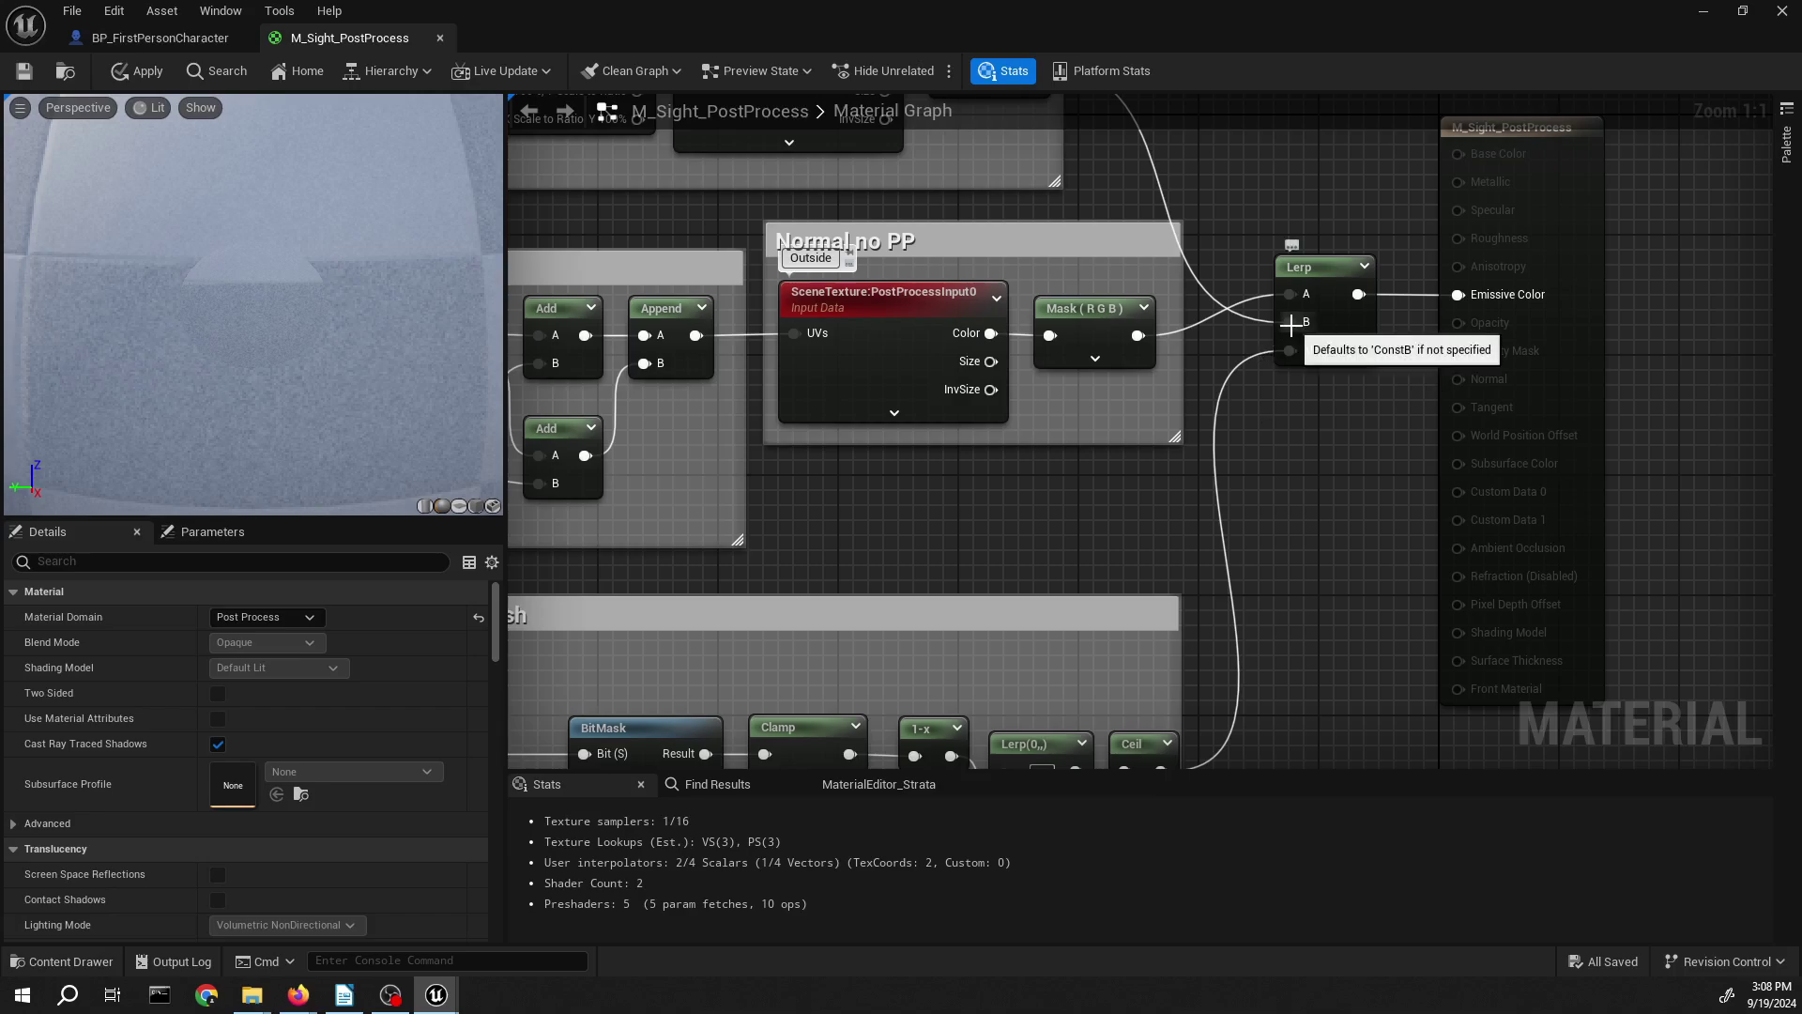
alt+click(1297, 331)
right_drag(1299, 291, 1309, 333)
drag(1220, 417, 1373, 404)
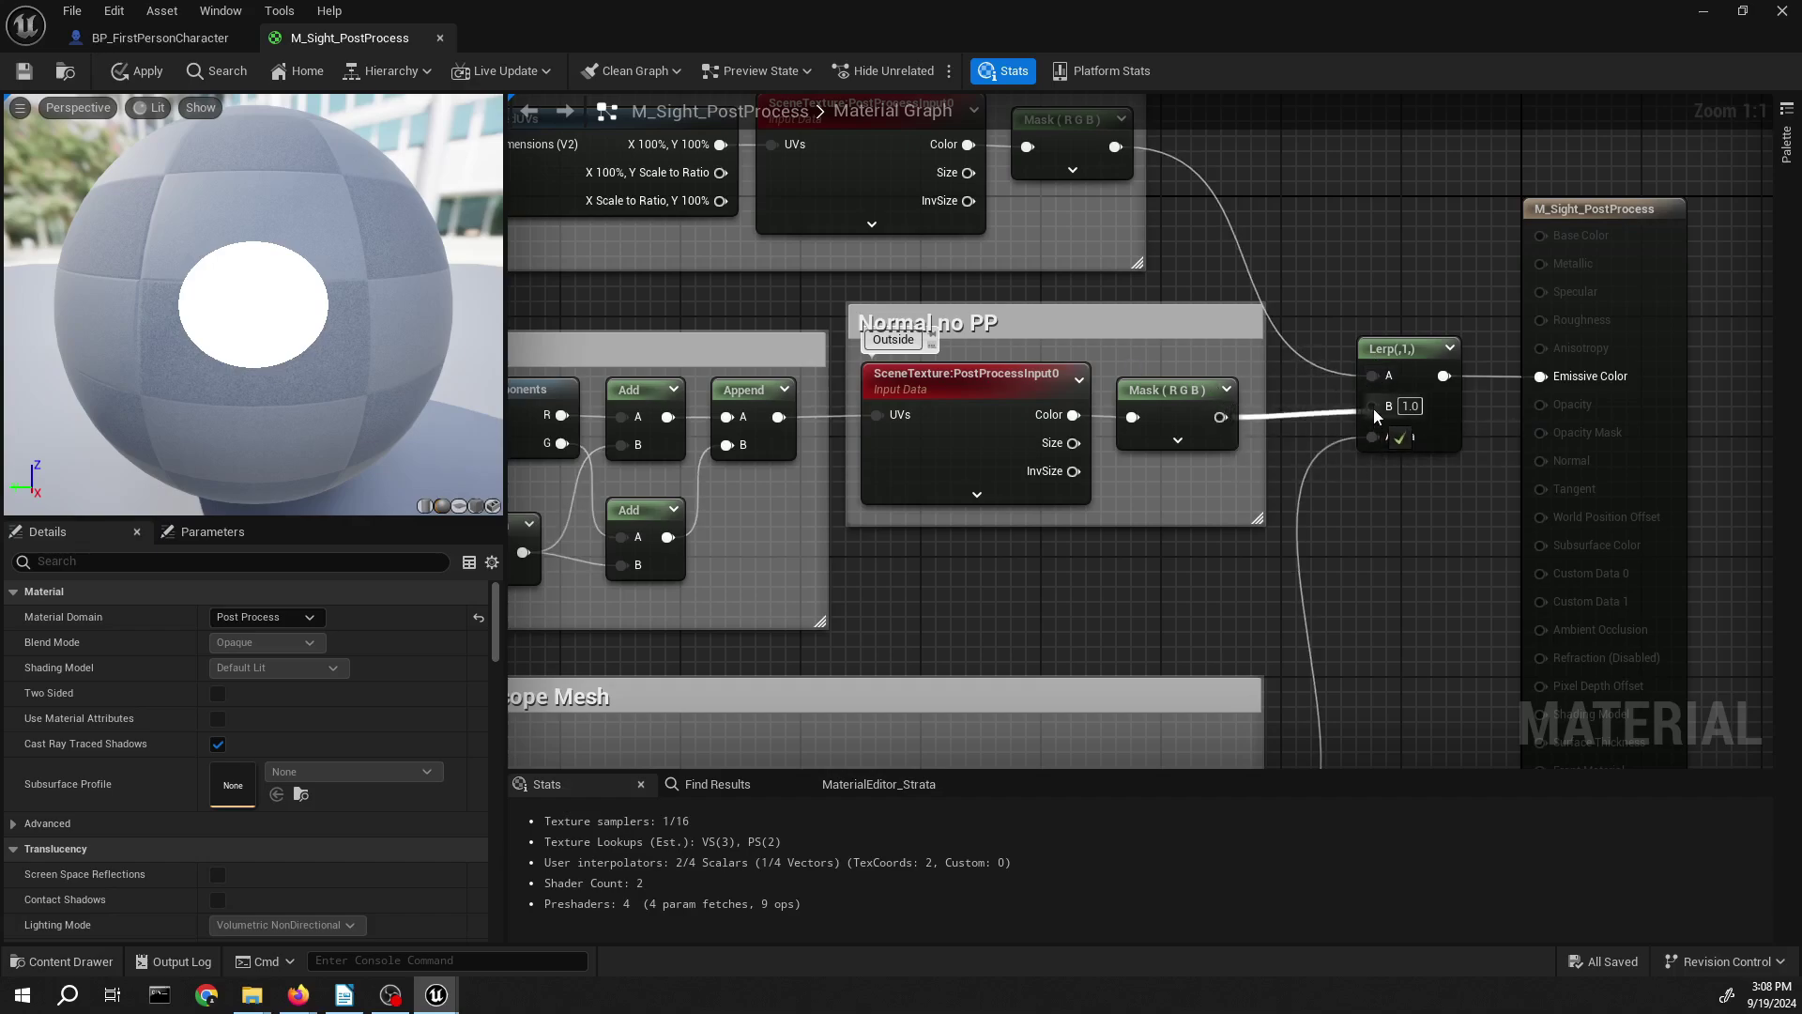
right_drag(1255, 572, 1355, 98)
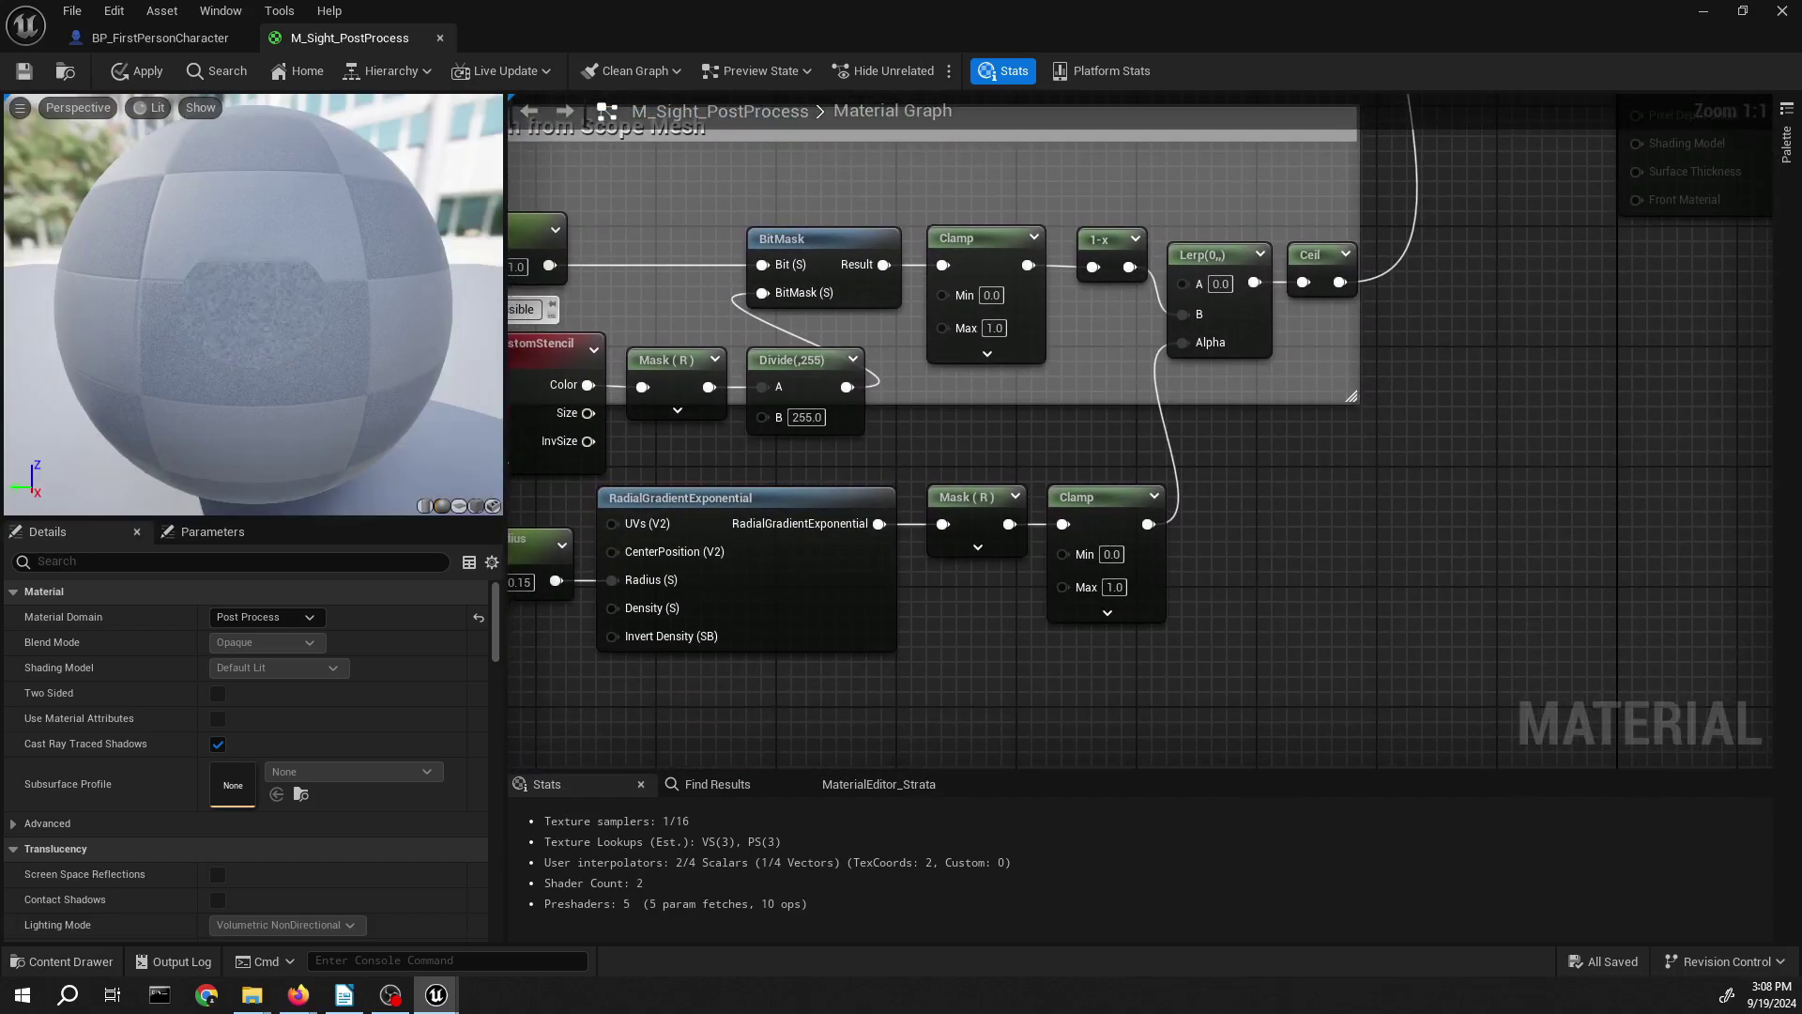
right_drag(1046, 448, 898, 920)
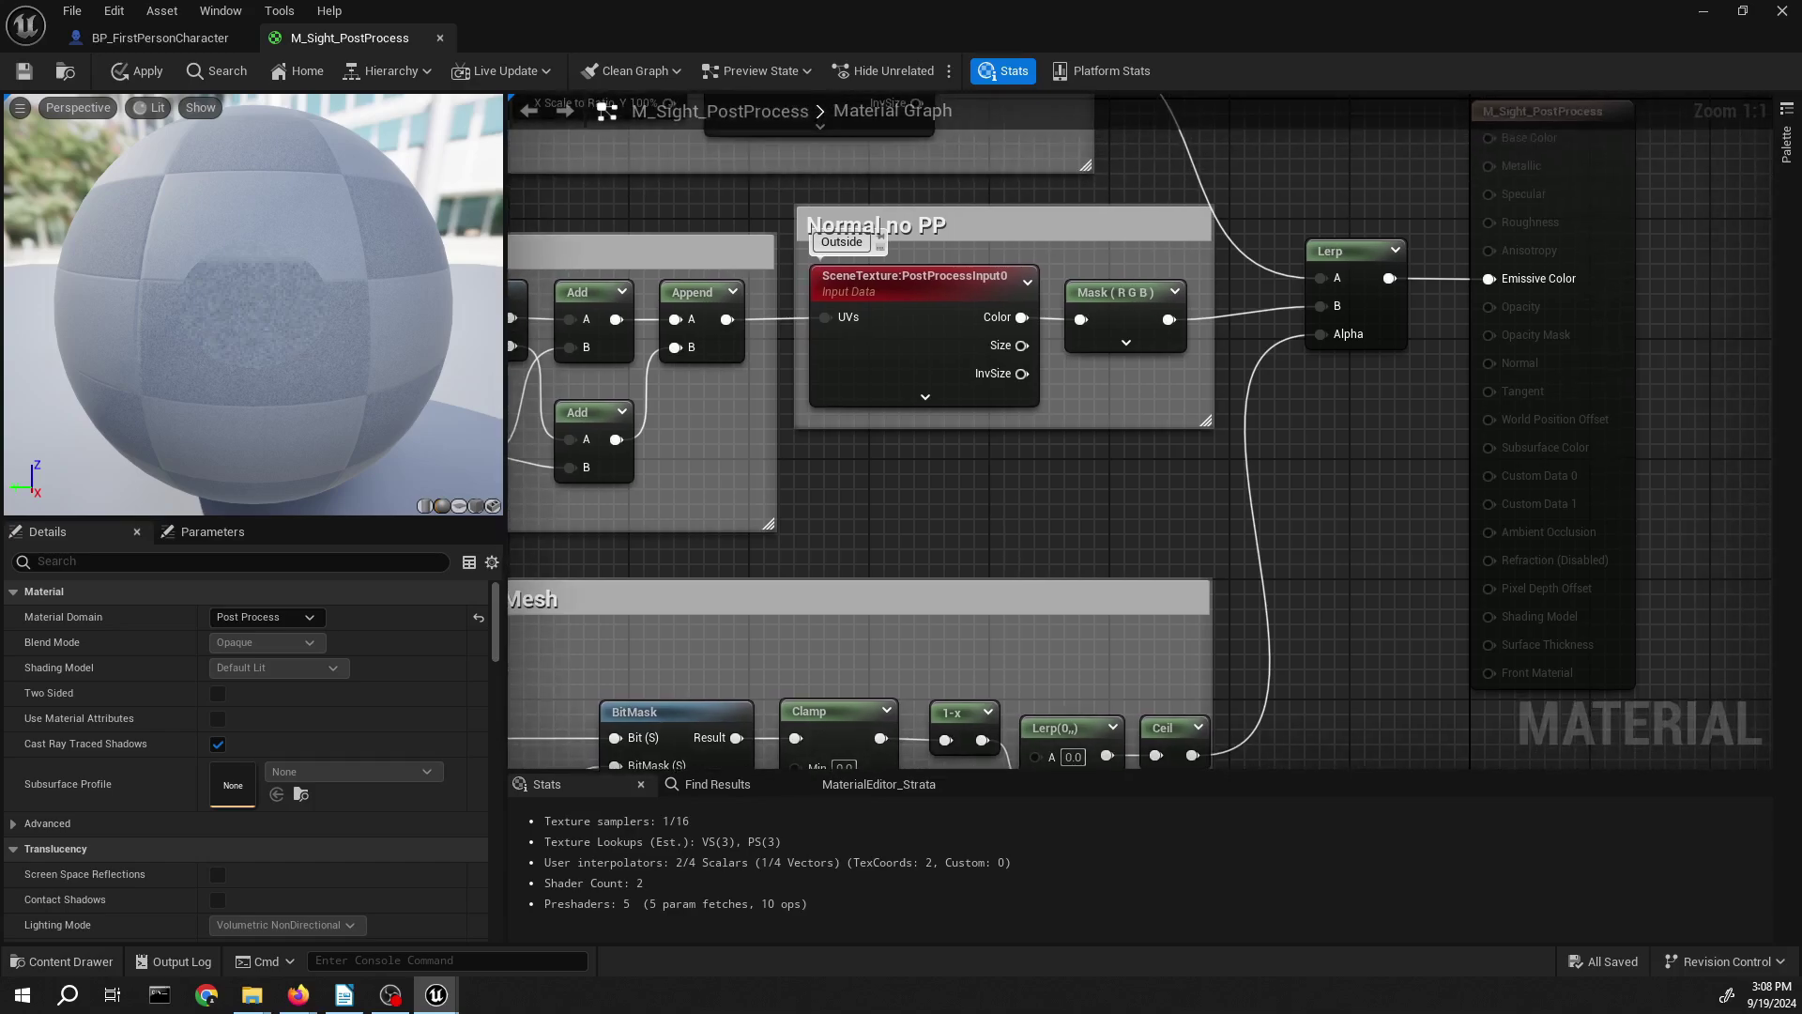
click(133, 74)
click(26, 69)
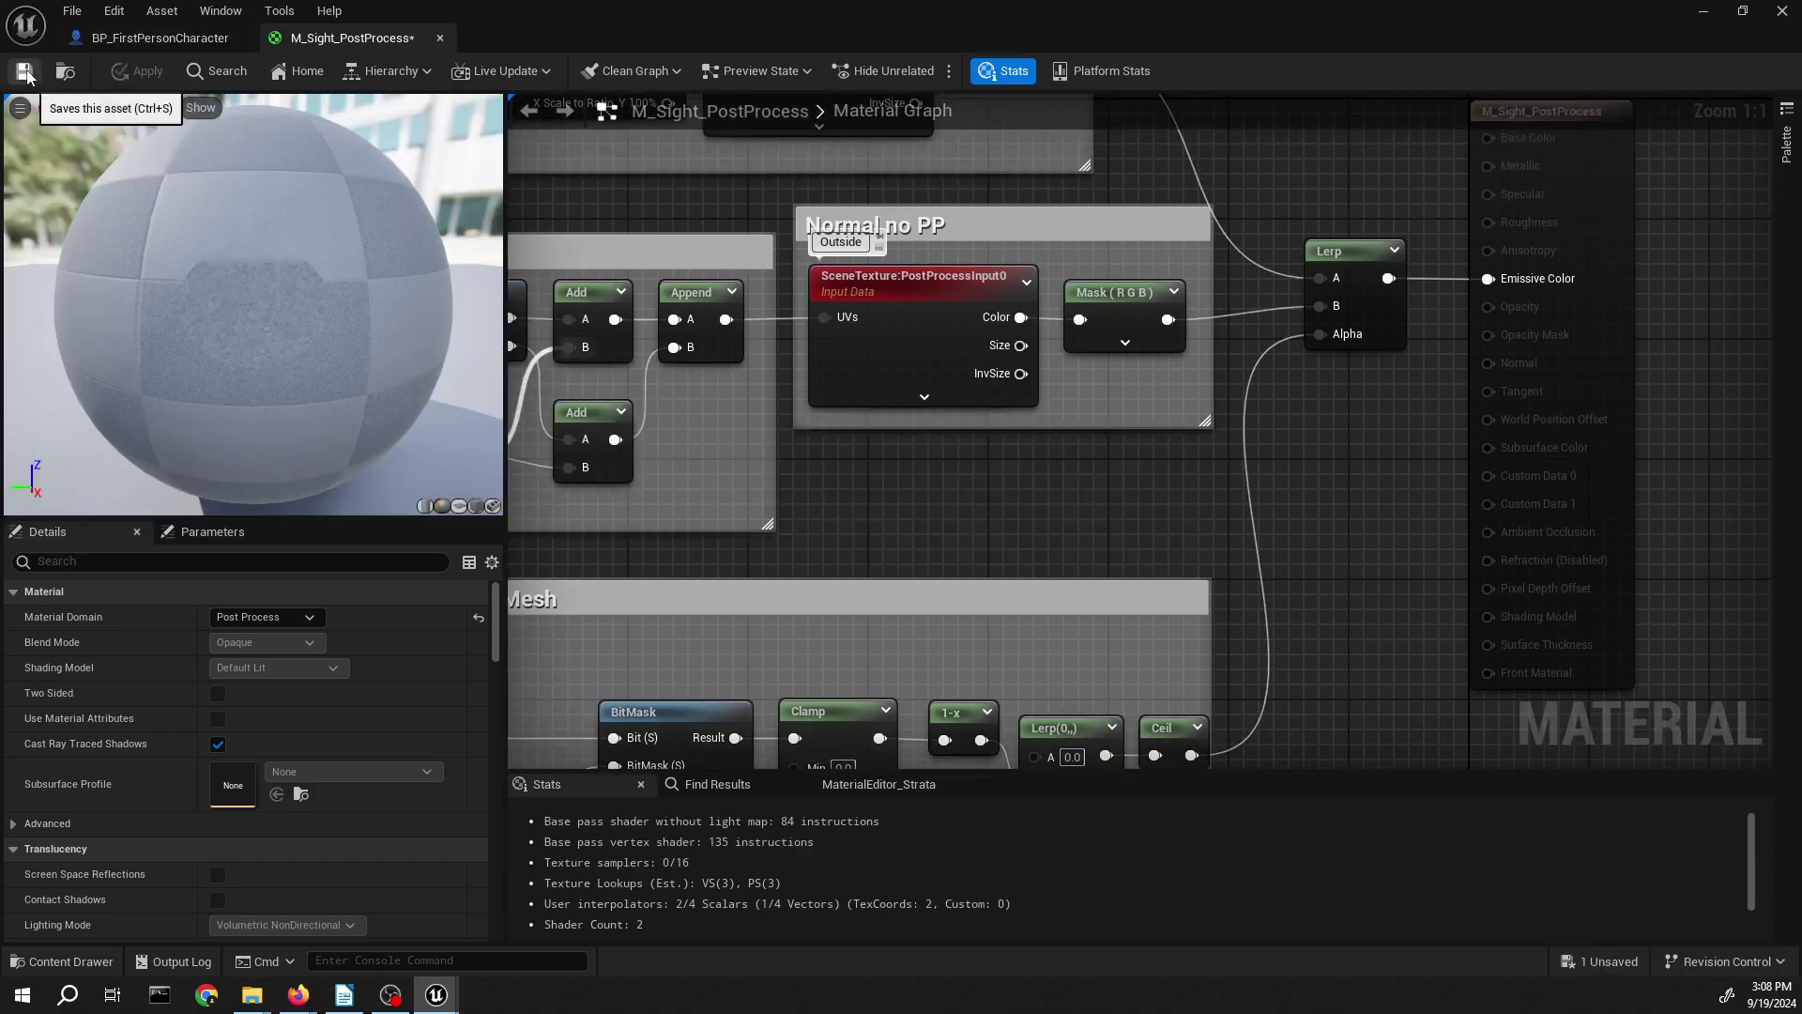
- Play-test the first-person level to check how the view through the sight looks, and stop the session
click(196, 47)
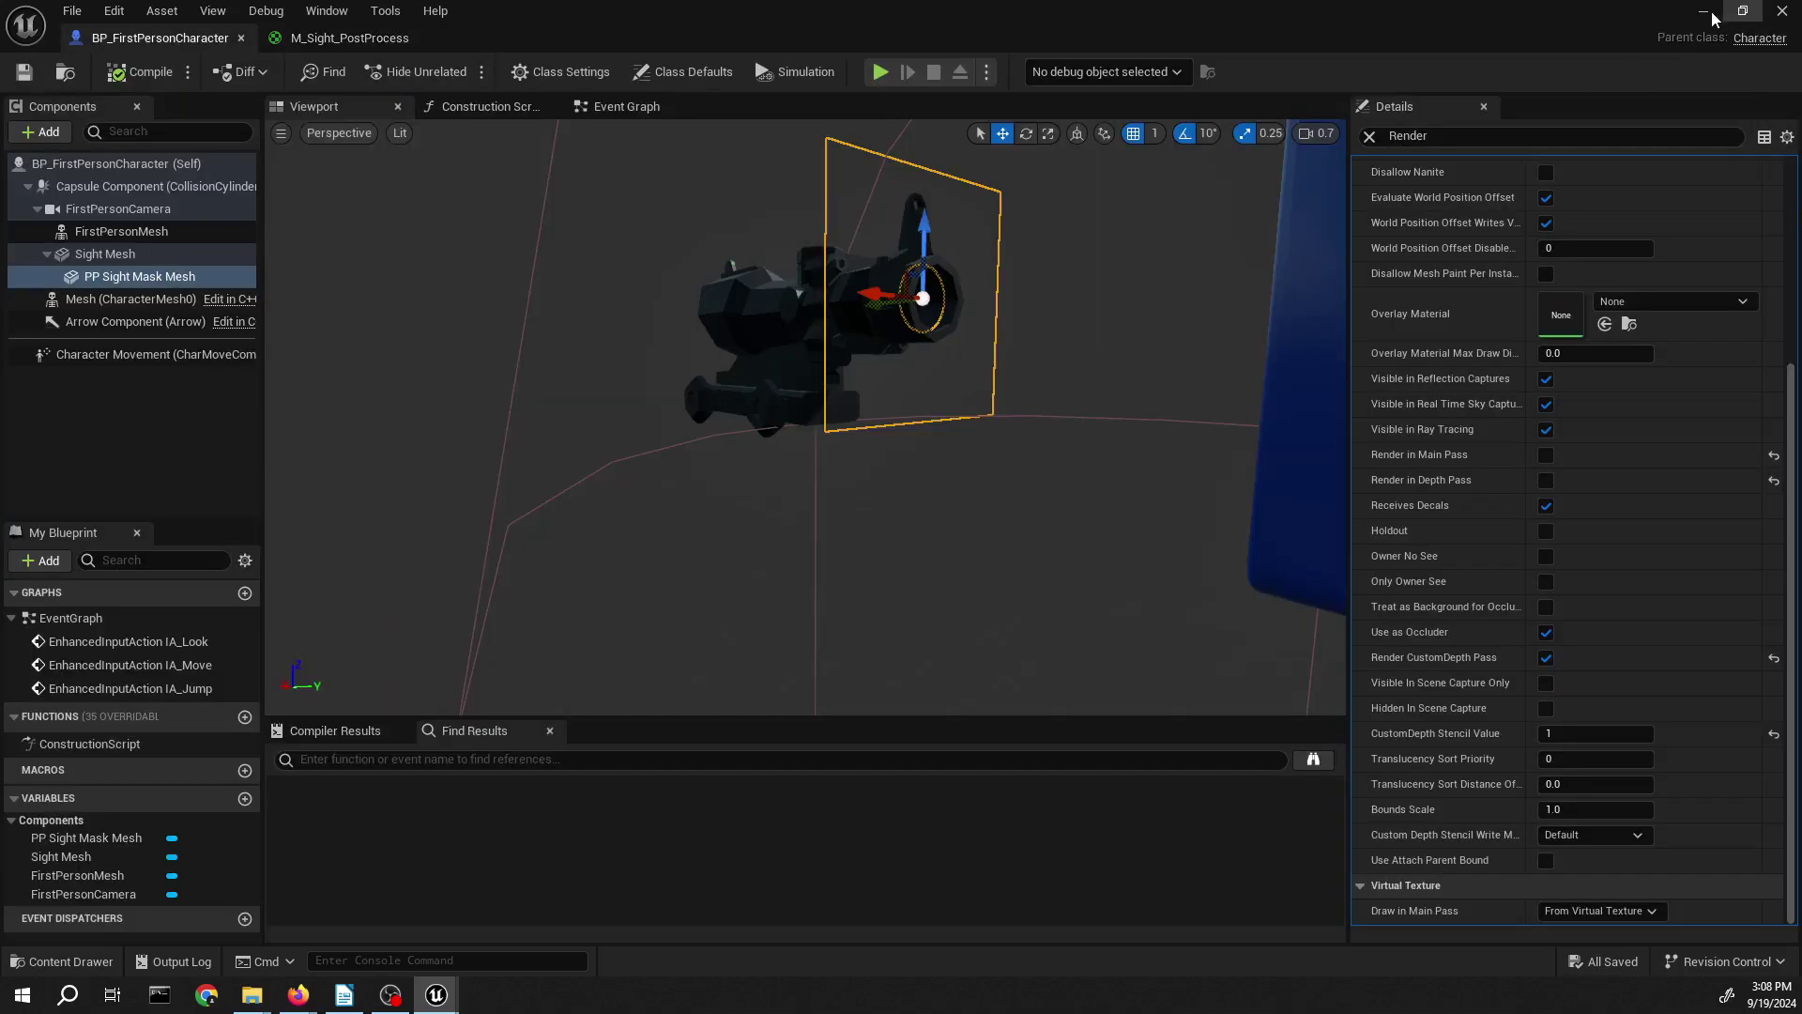
click(1703, 12)
click(459, 72)
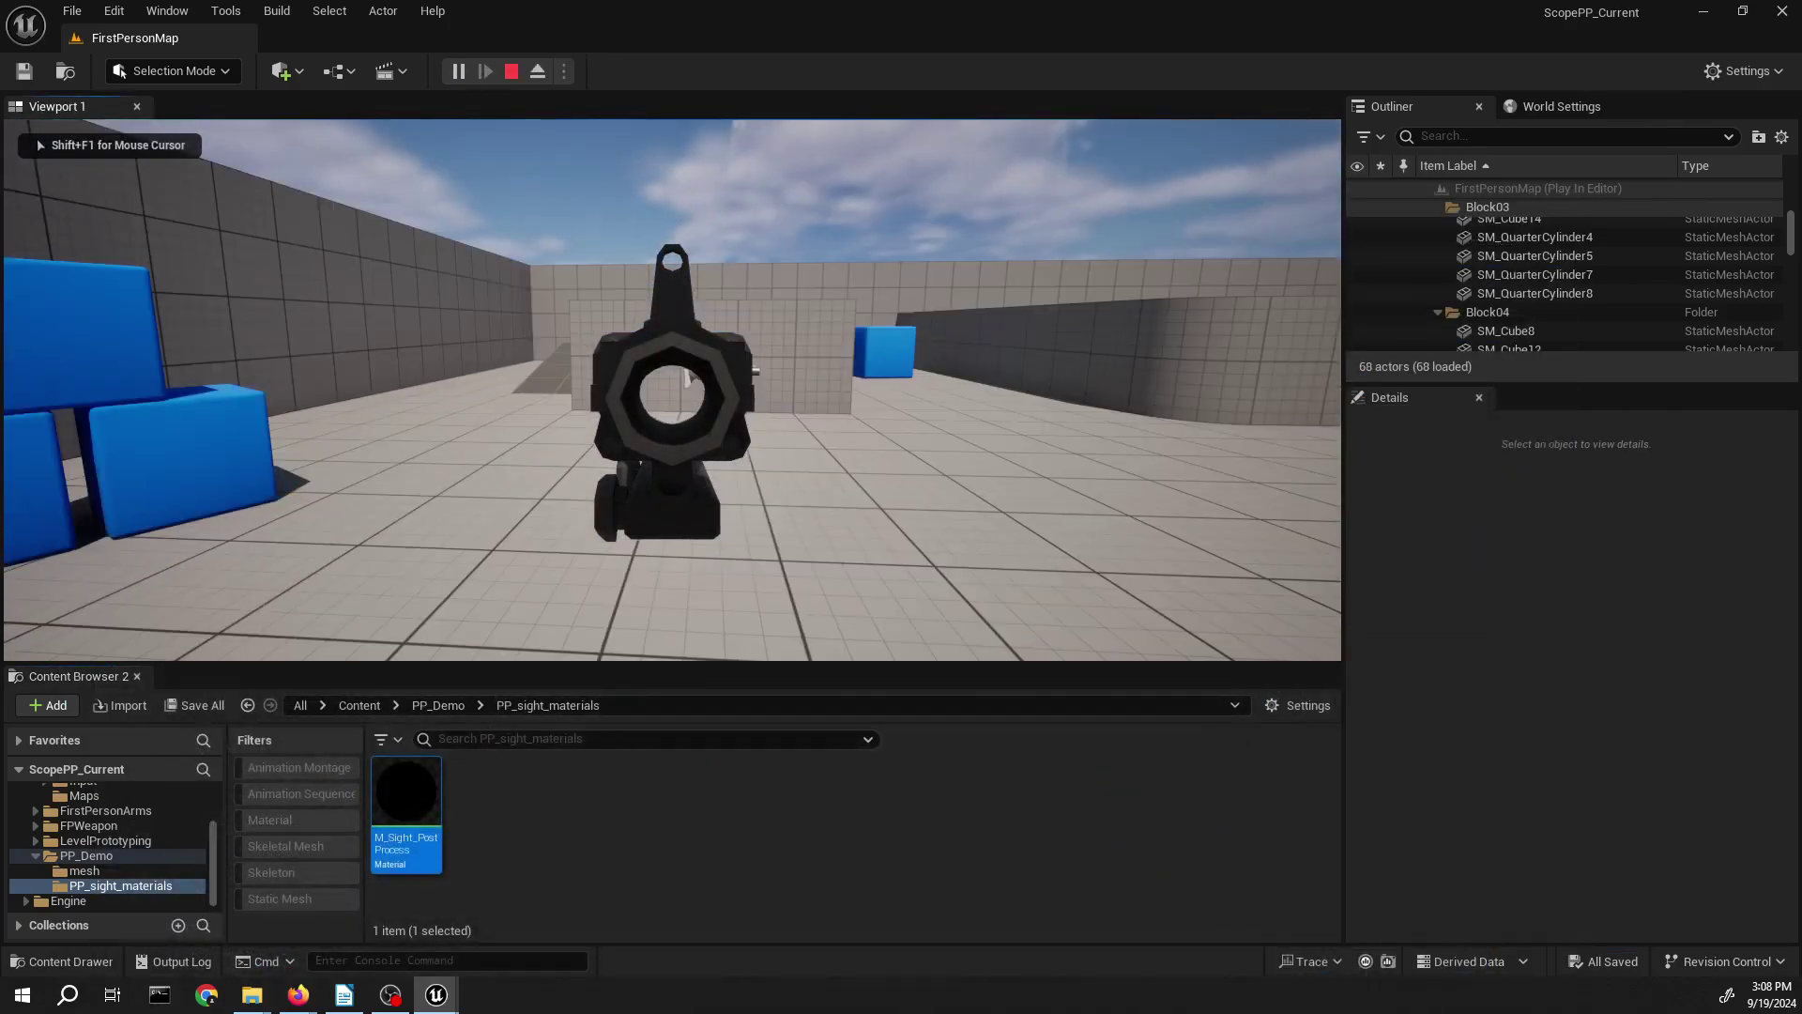
key(Escape)
- Add a Post Process component under PP Sight Mask Mesh in BP_FirstPersonCharacter
mouse_move(442, 995)
click(595, 894)
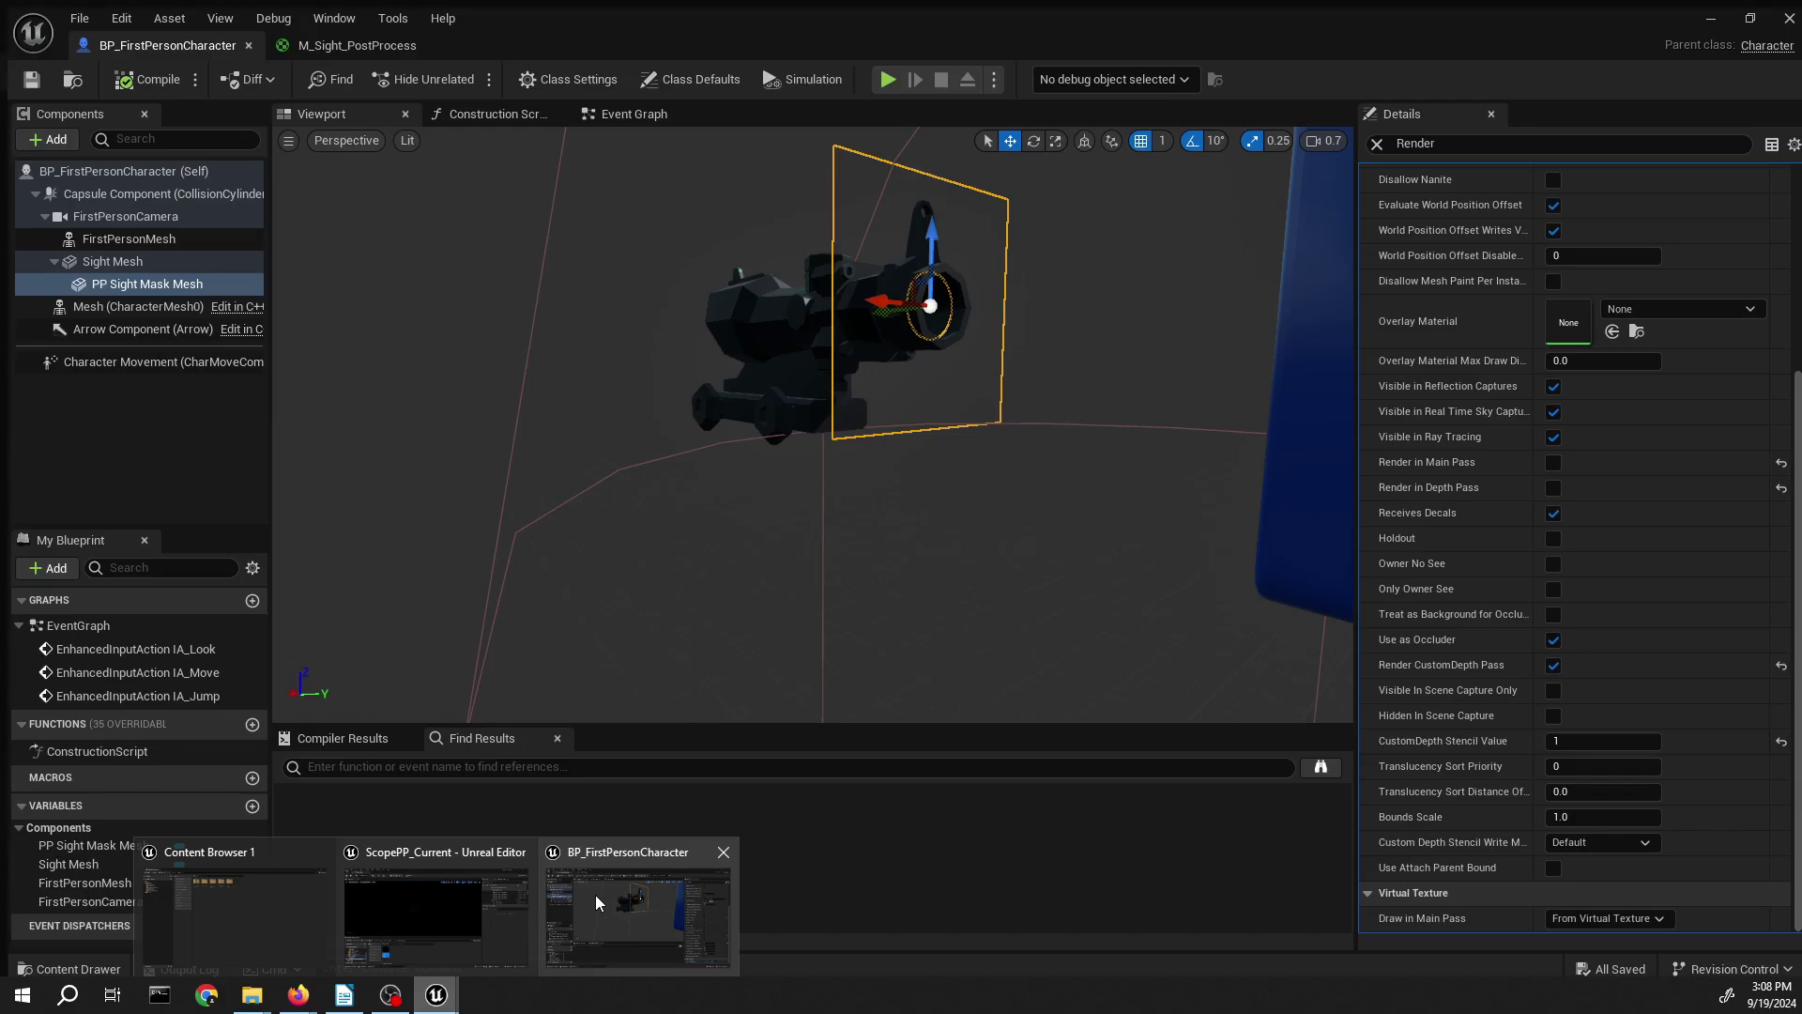
click(38, 132)
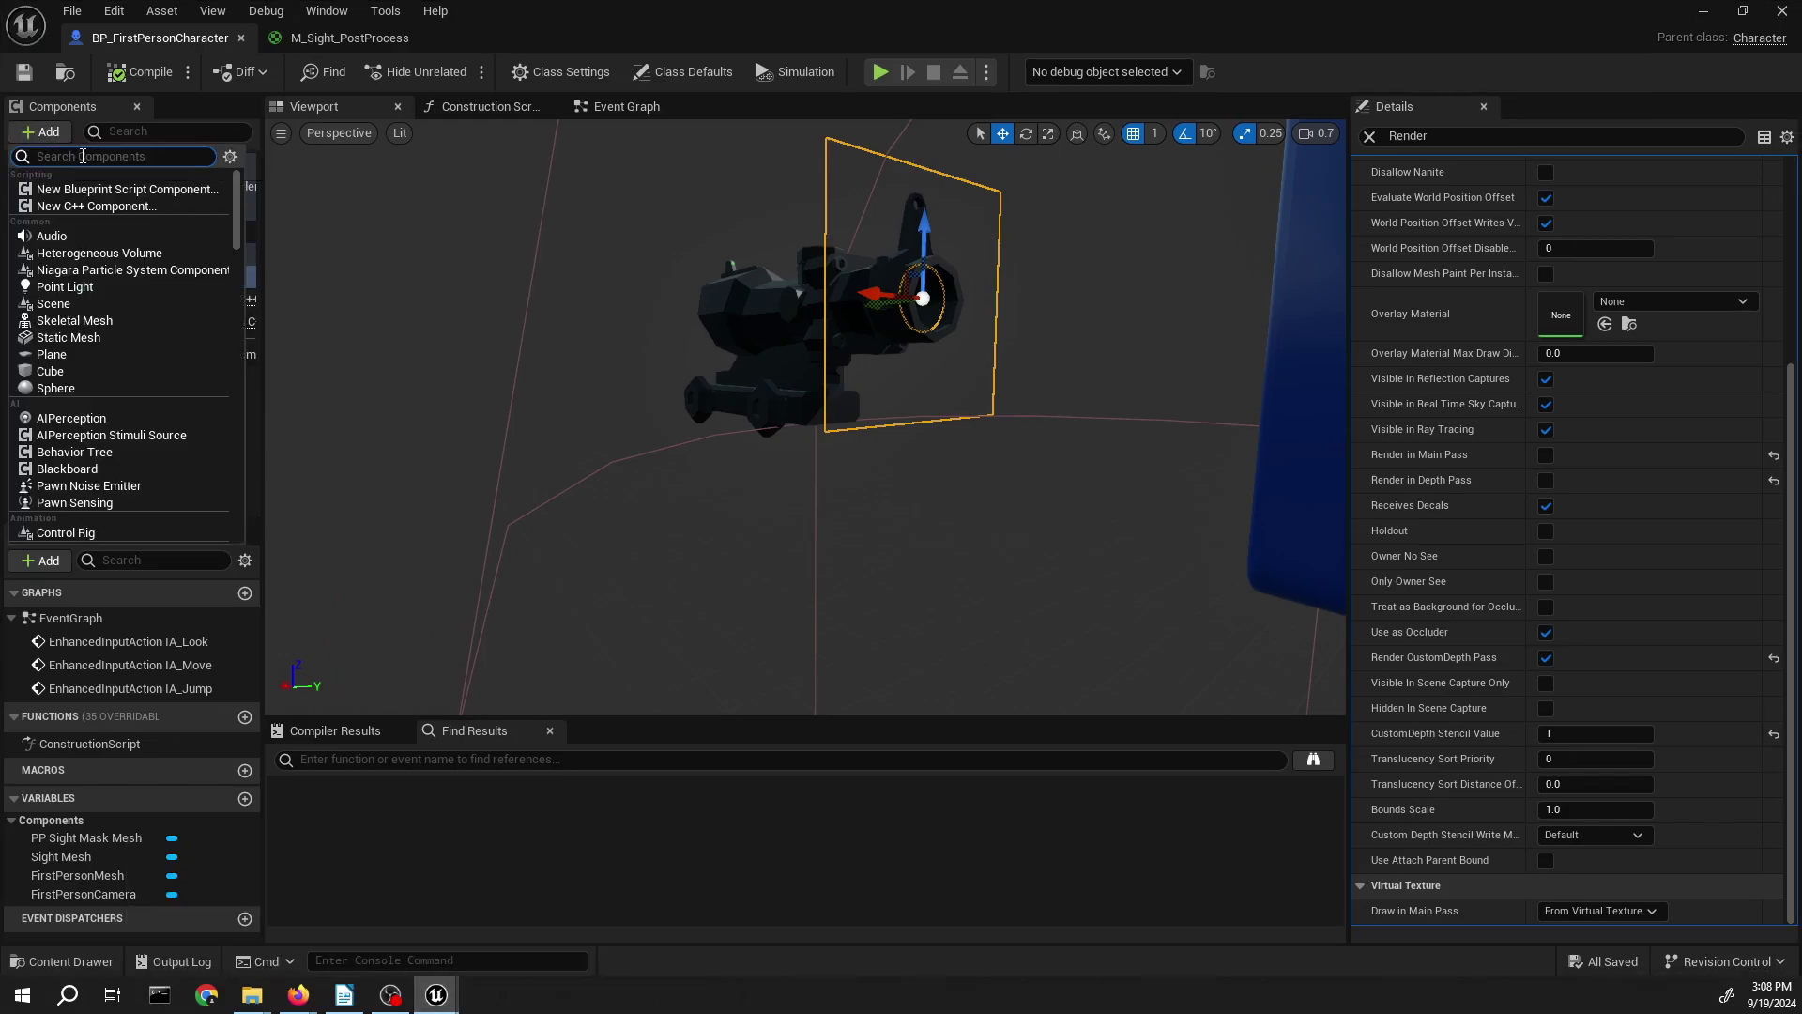
text(post p)
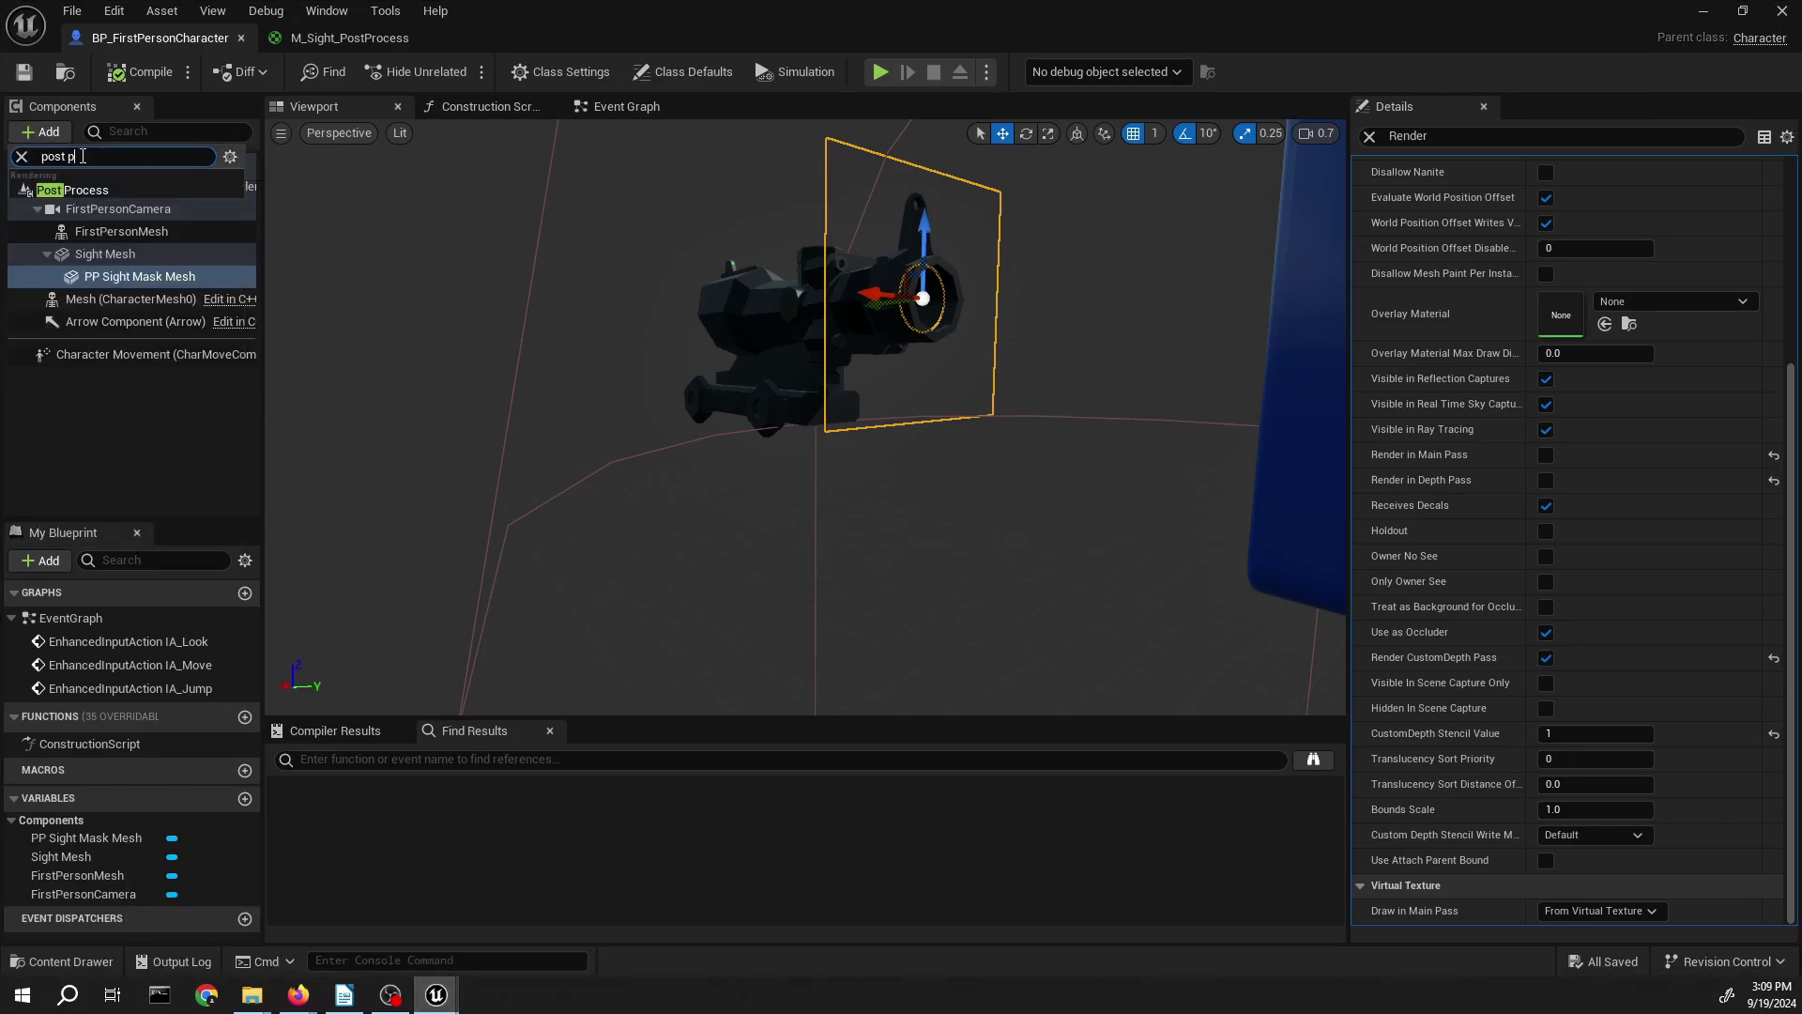
text(rocess)
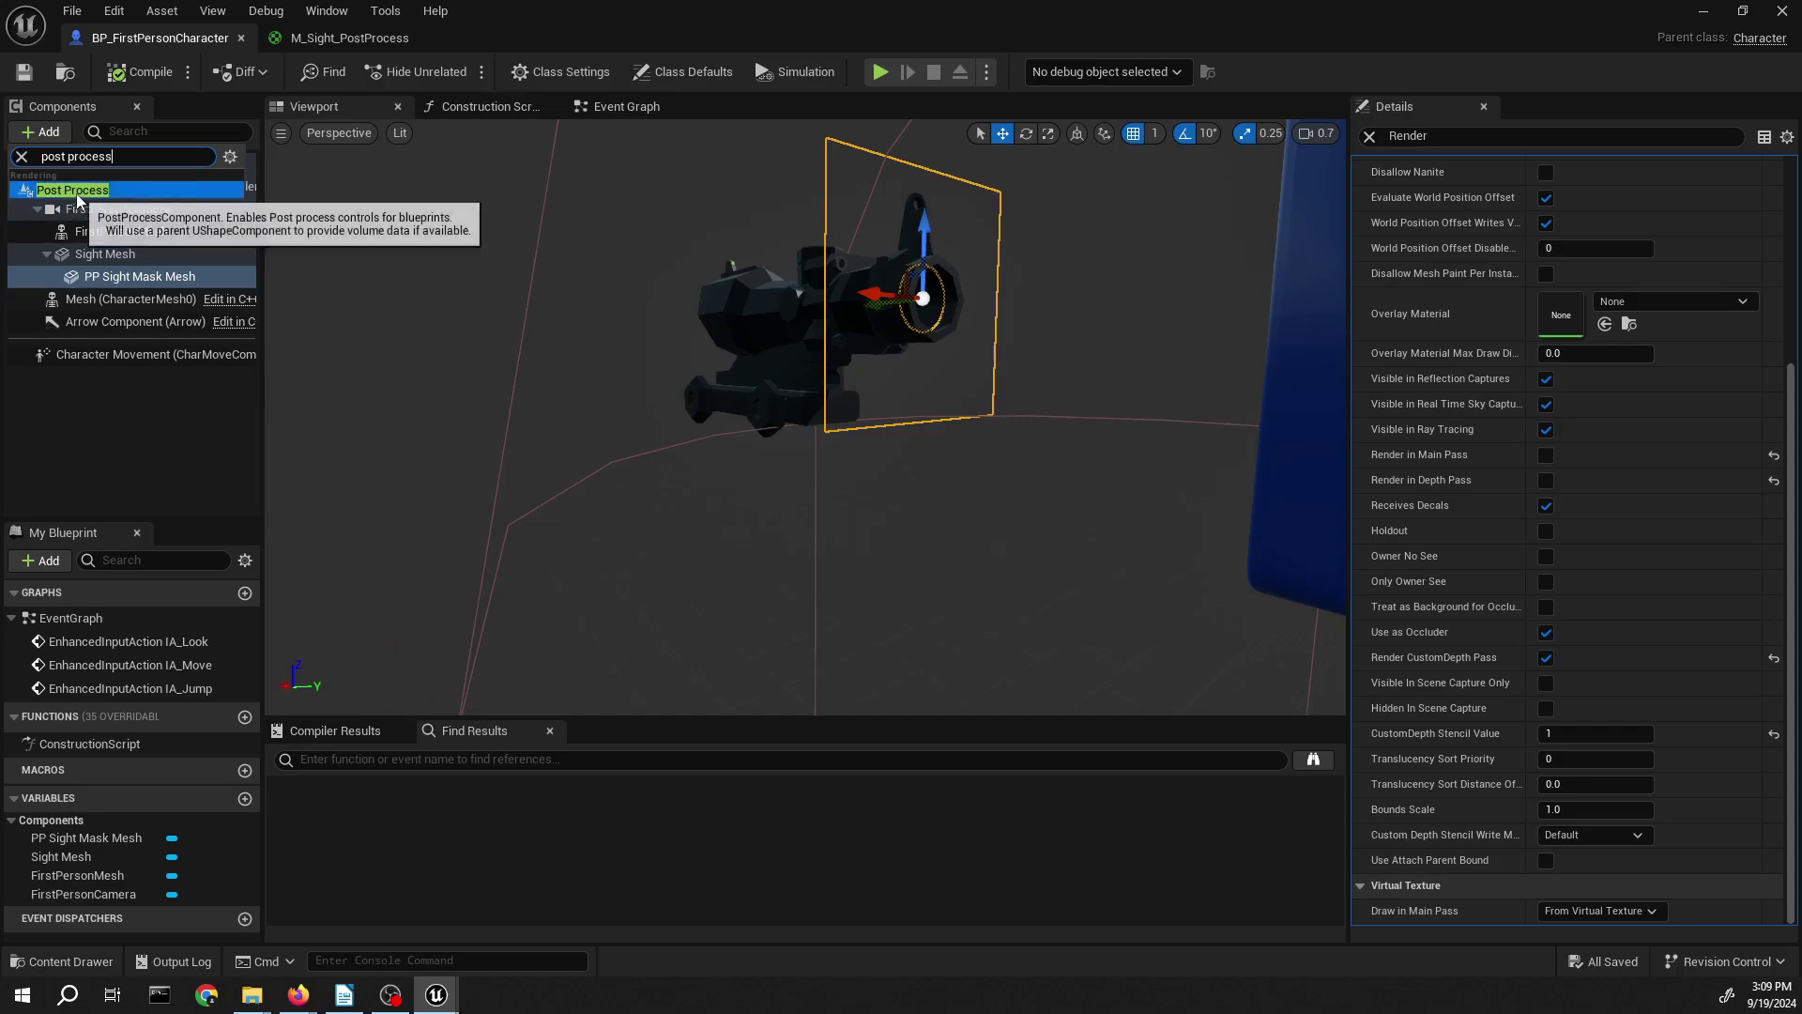
click(75, 189)
key(Return)
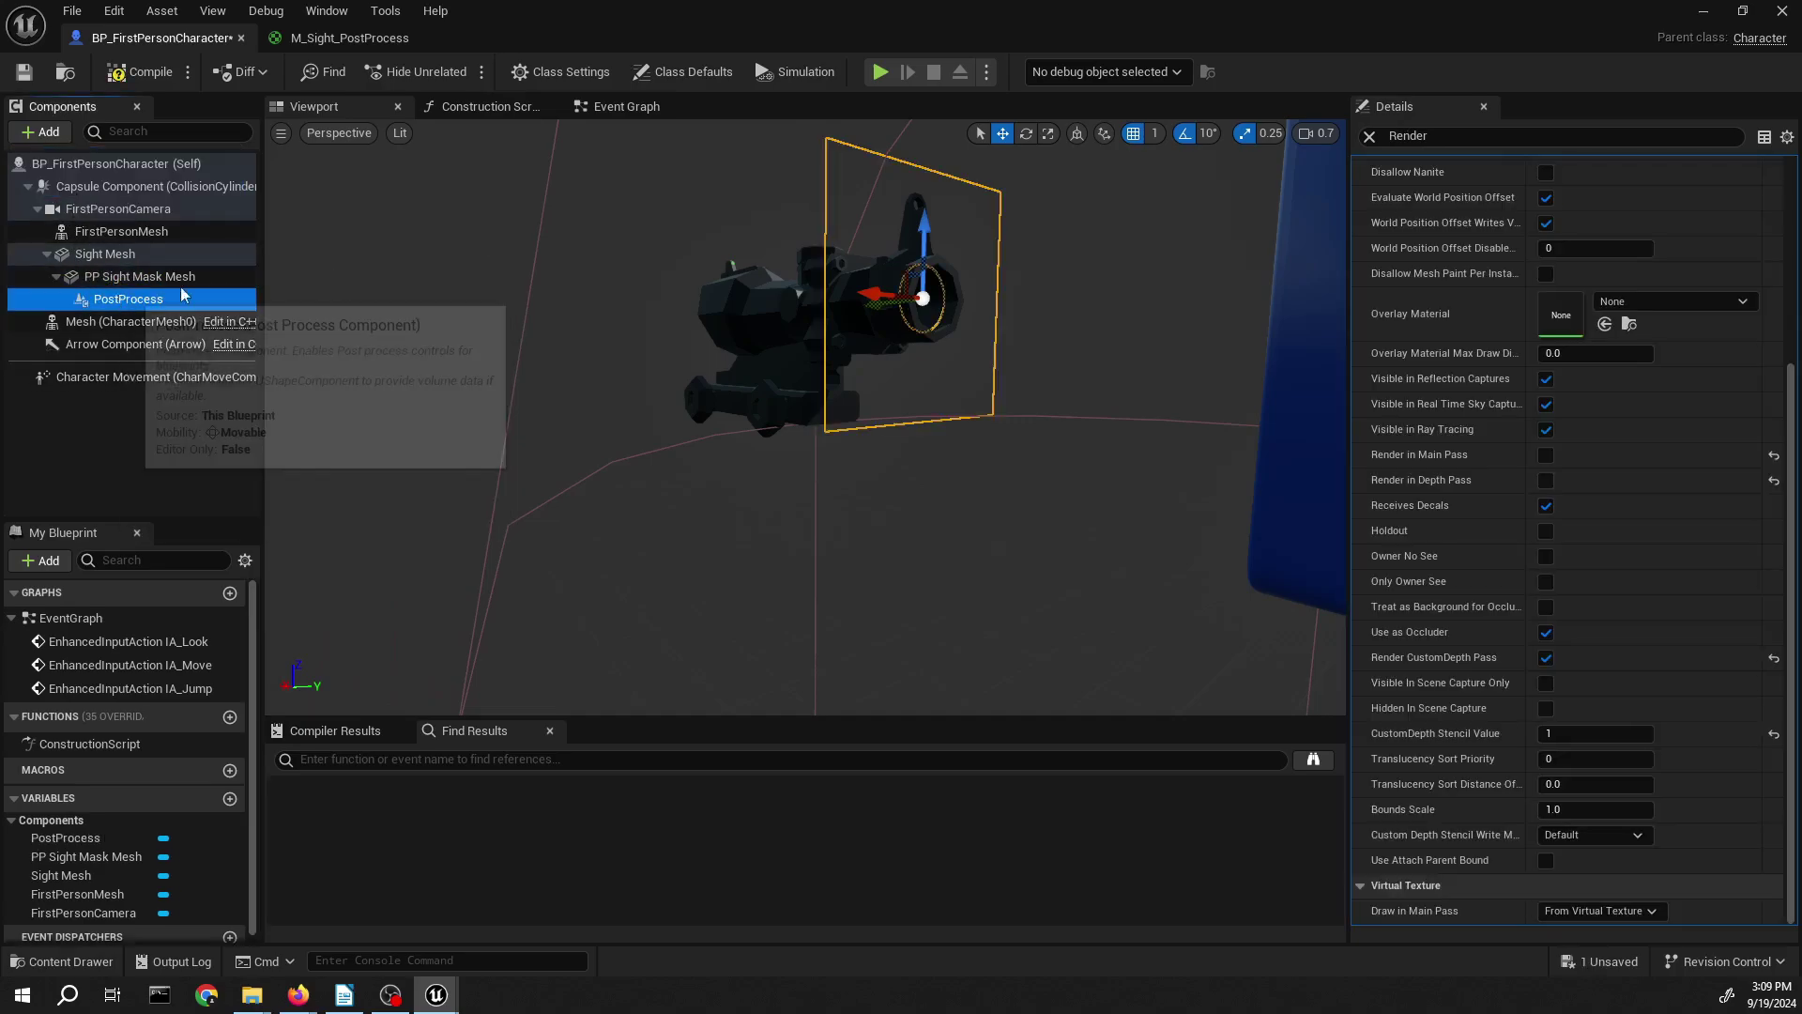
- Check the Enabled and Unbound settings of the PostProcess component
scroll(1470, 518, up, 3)
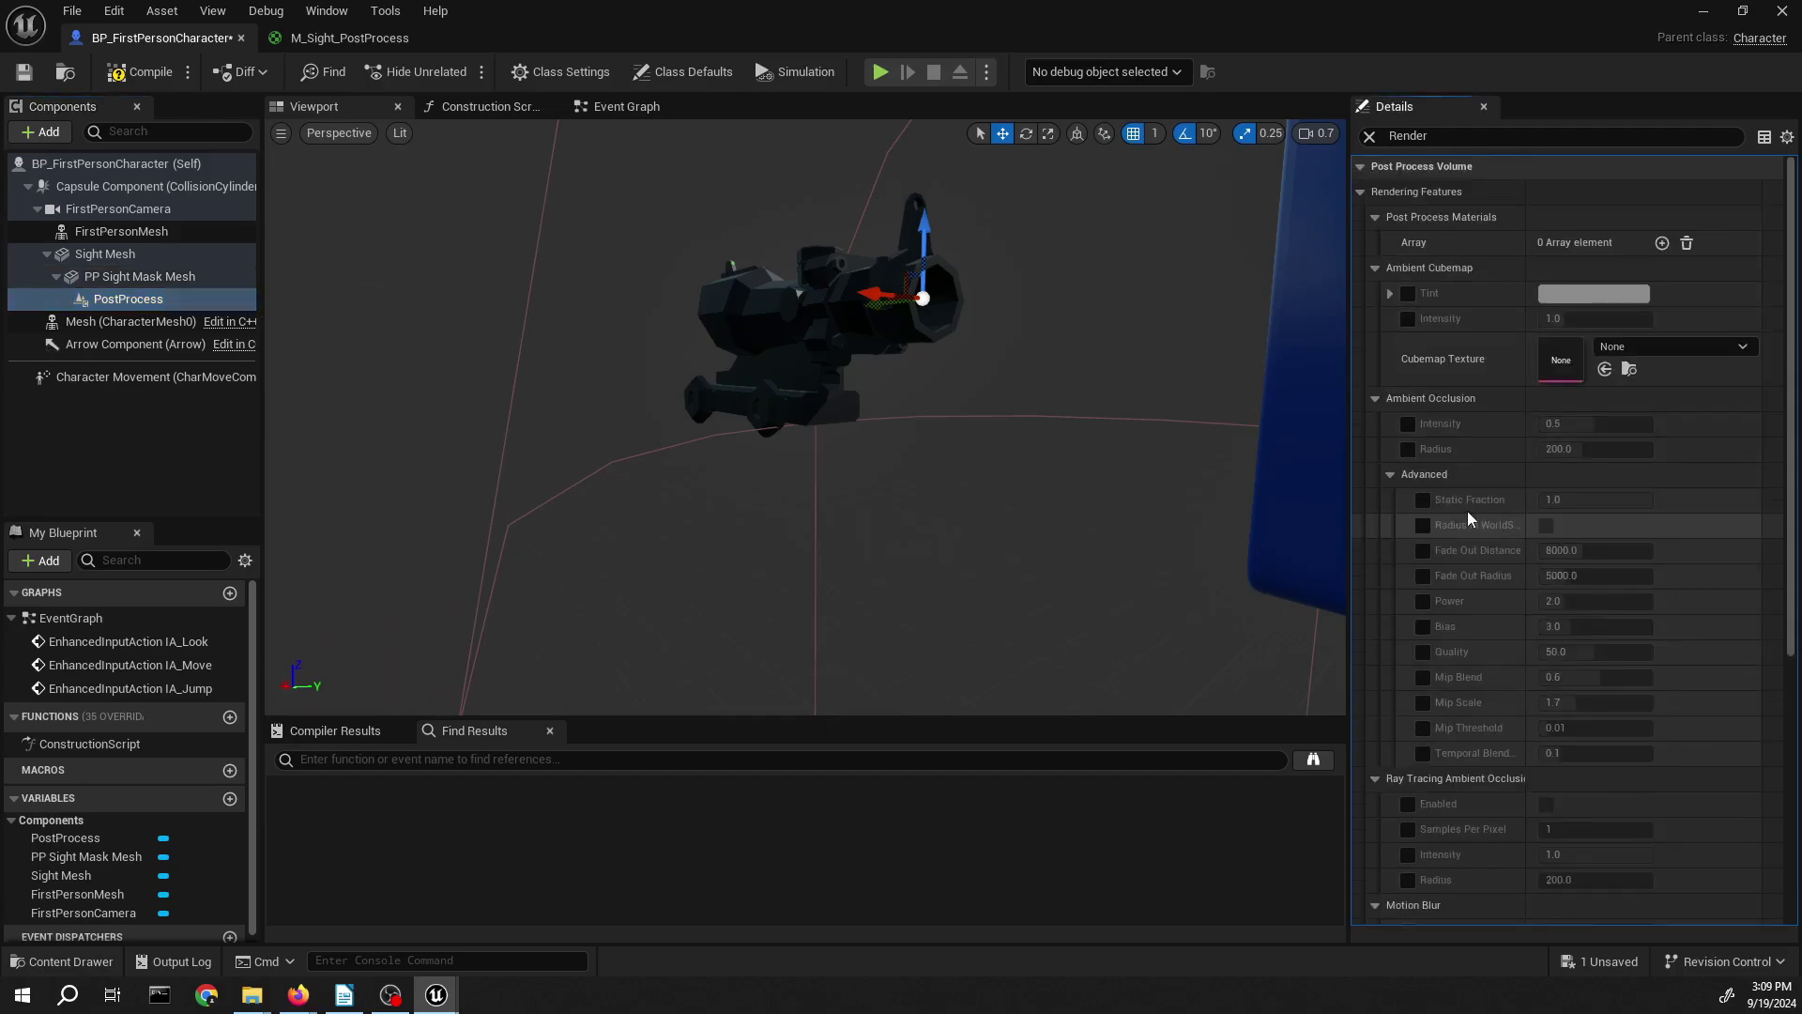
click(1370, 137)
text(en)
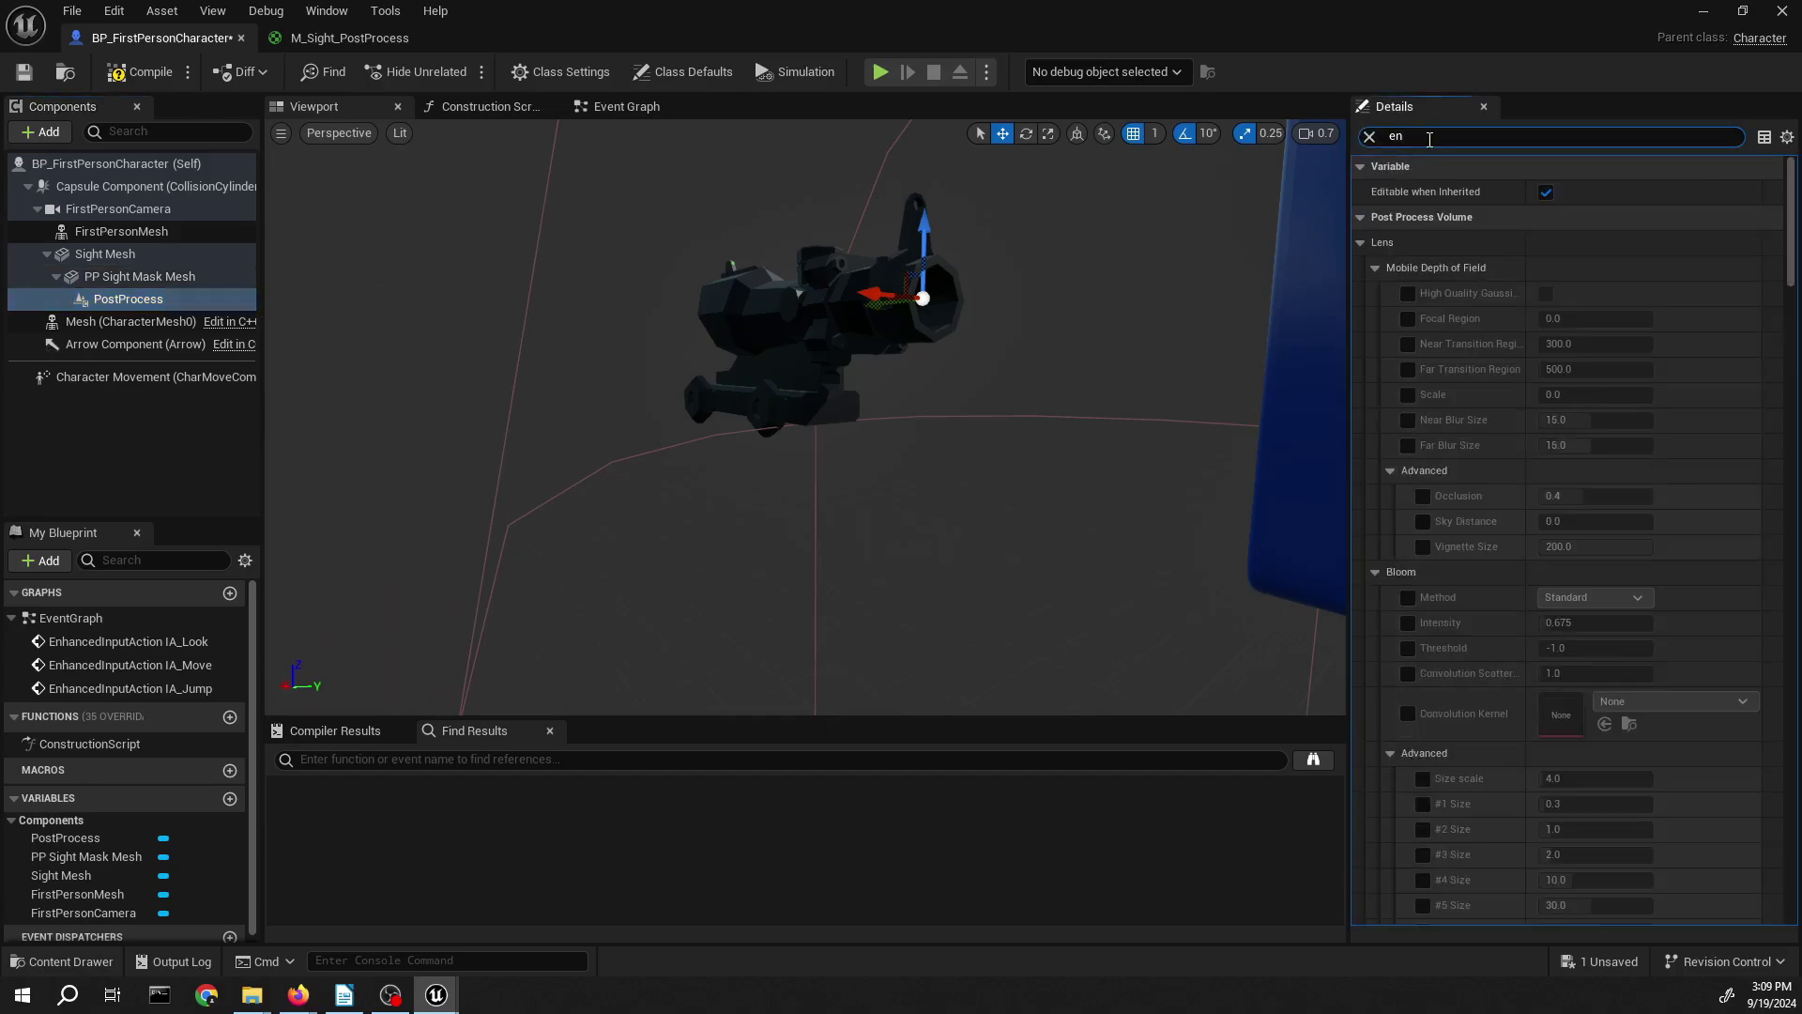
text(able)
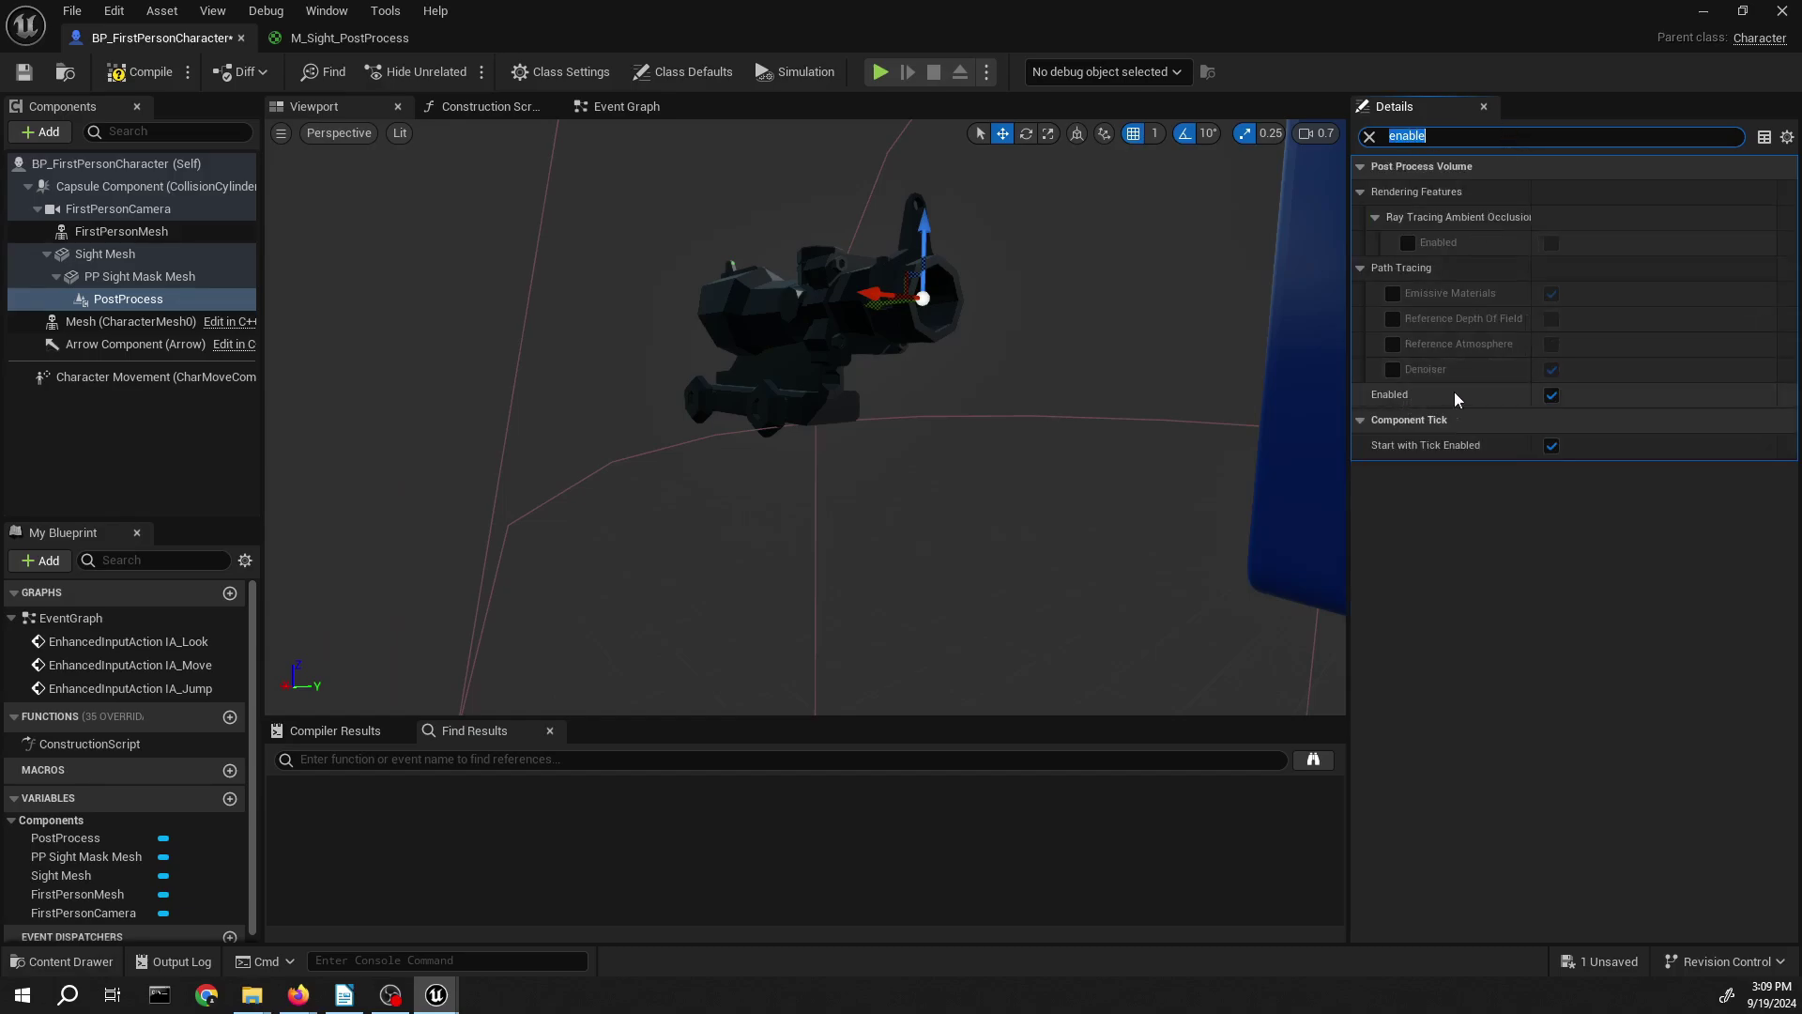
double_click(1438, 135)
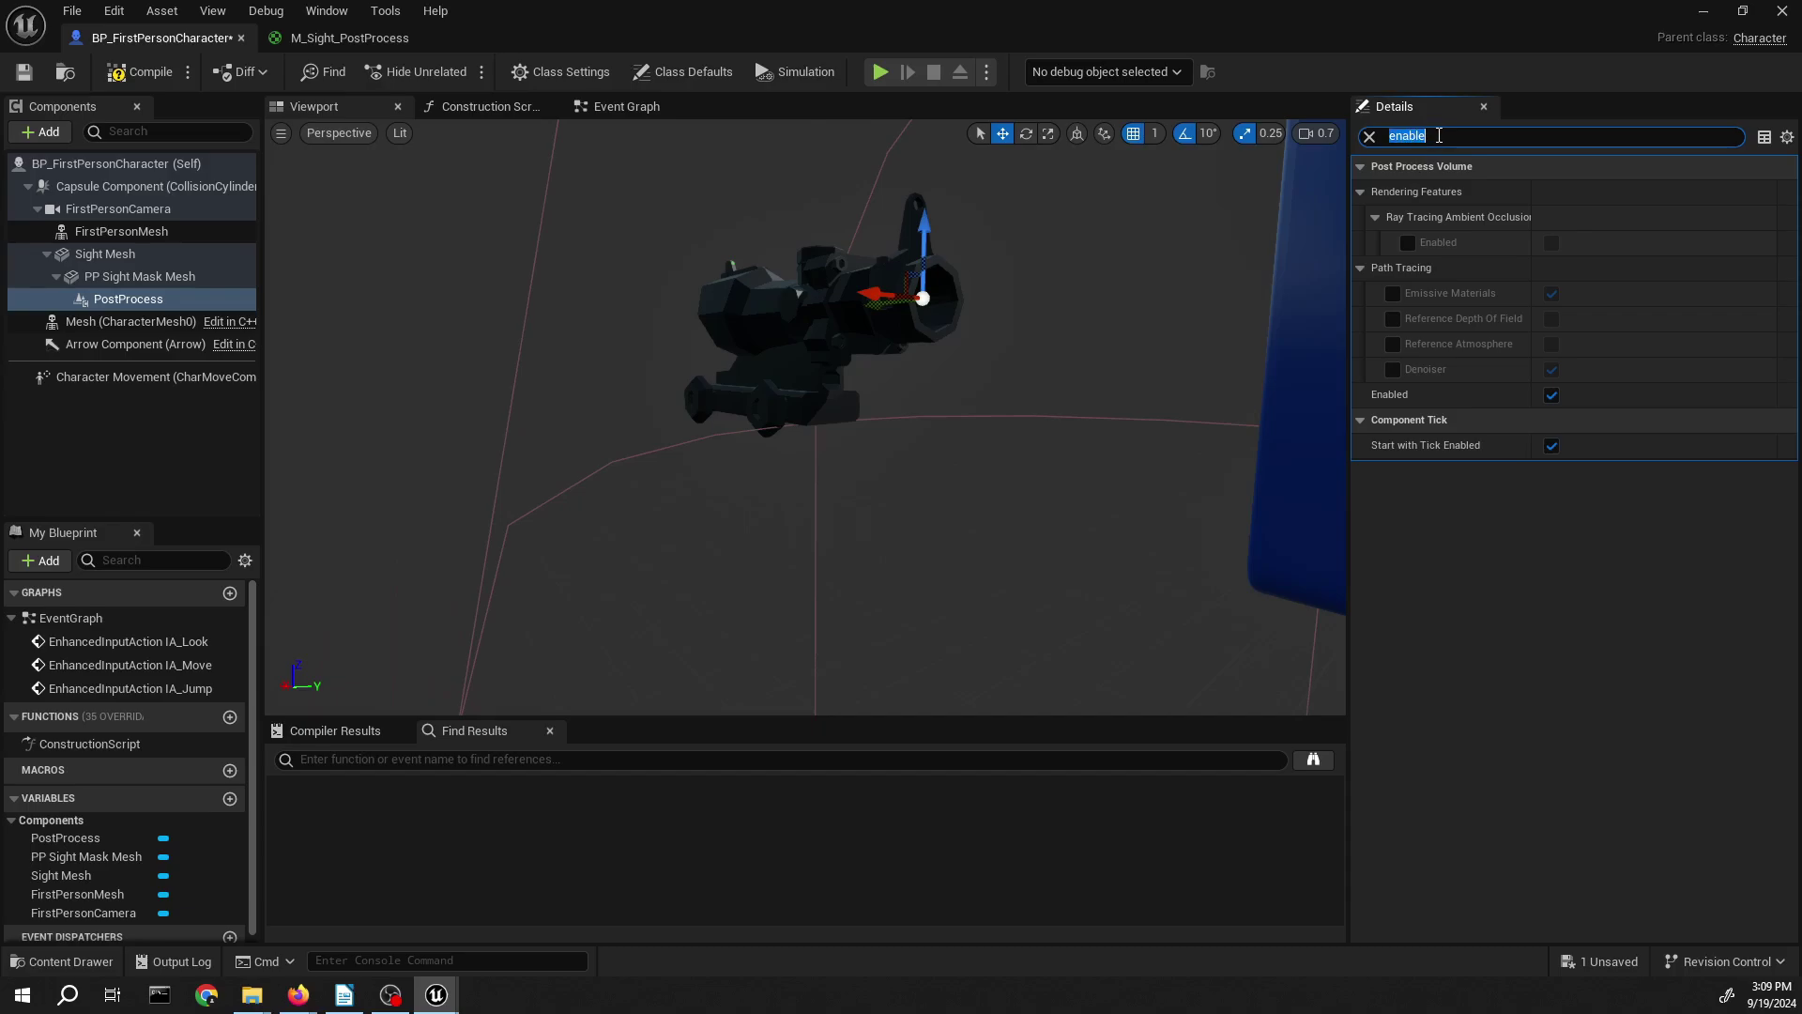
text(un bound)
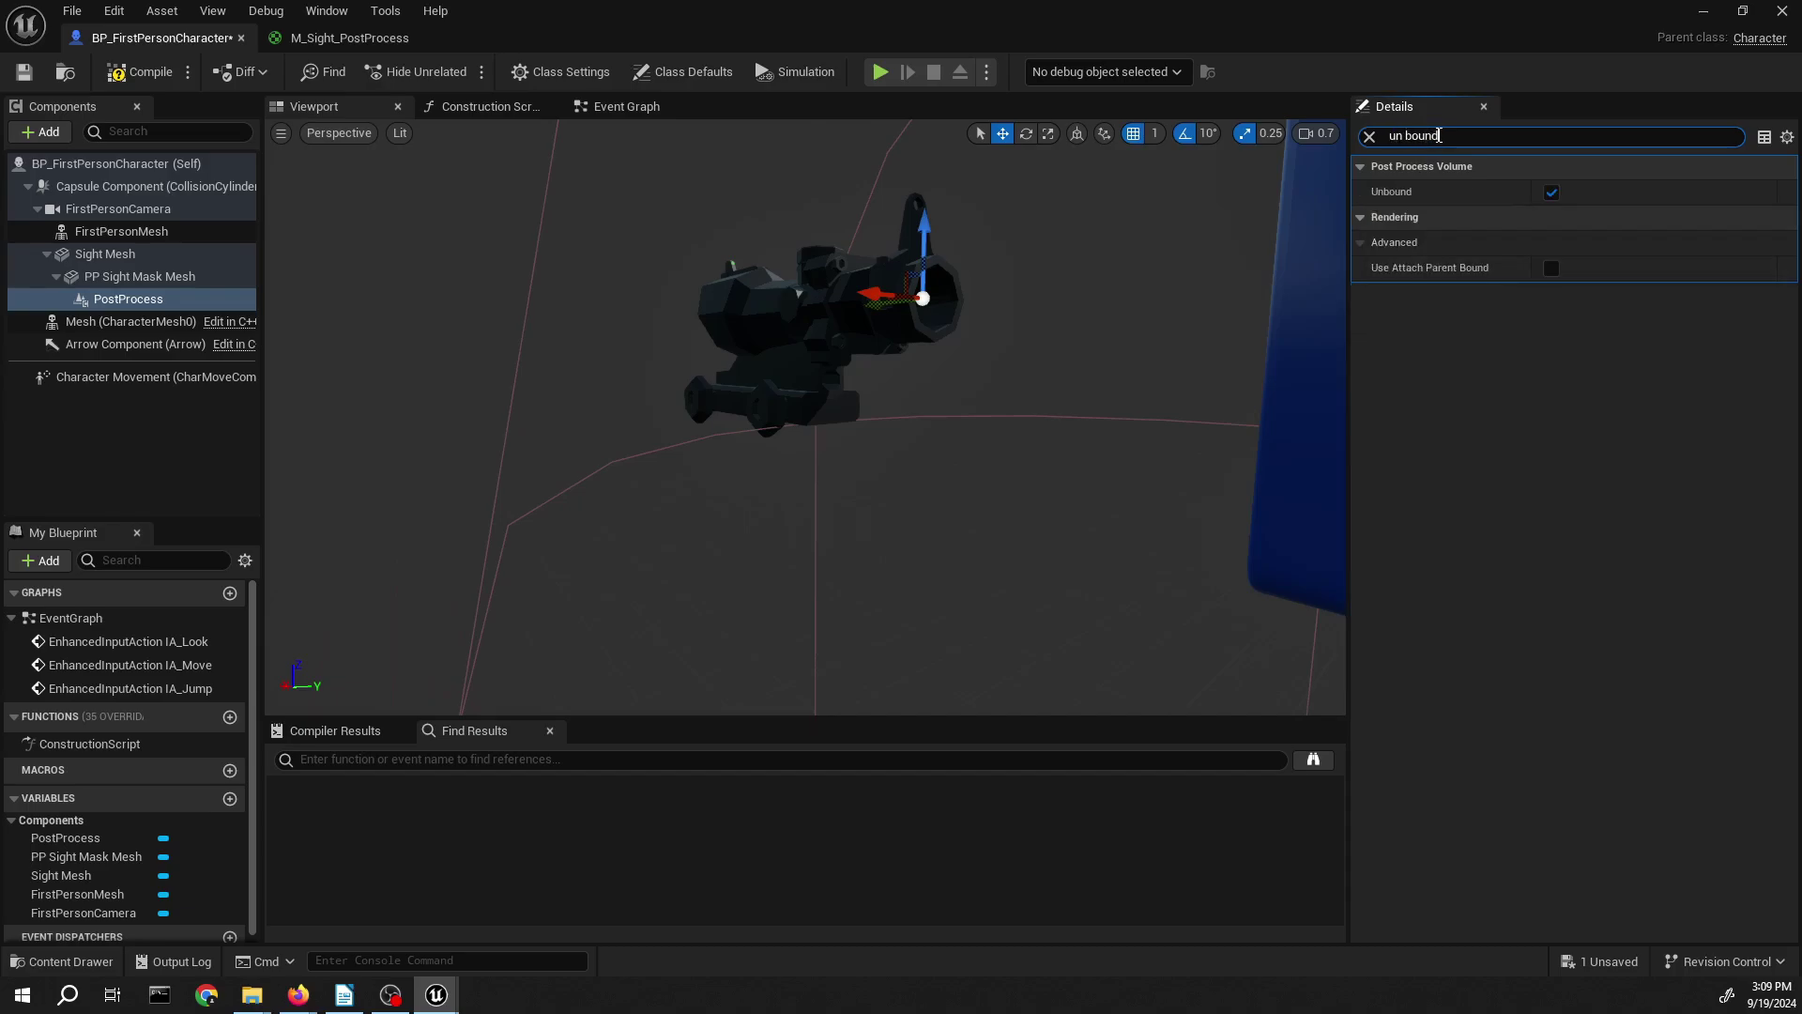
- Filter the component's properties for post process and add one element to the Post Process Materials array under Rendering Features
key(ctrl+a)
text(p)
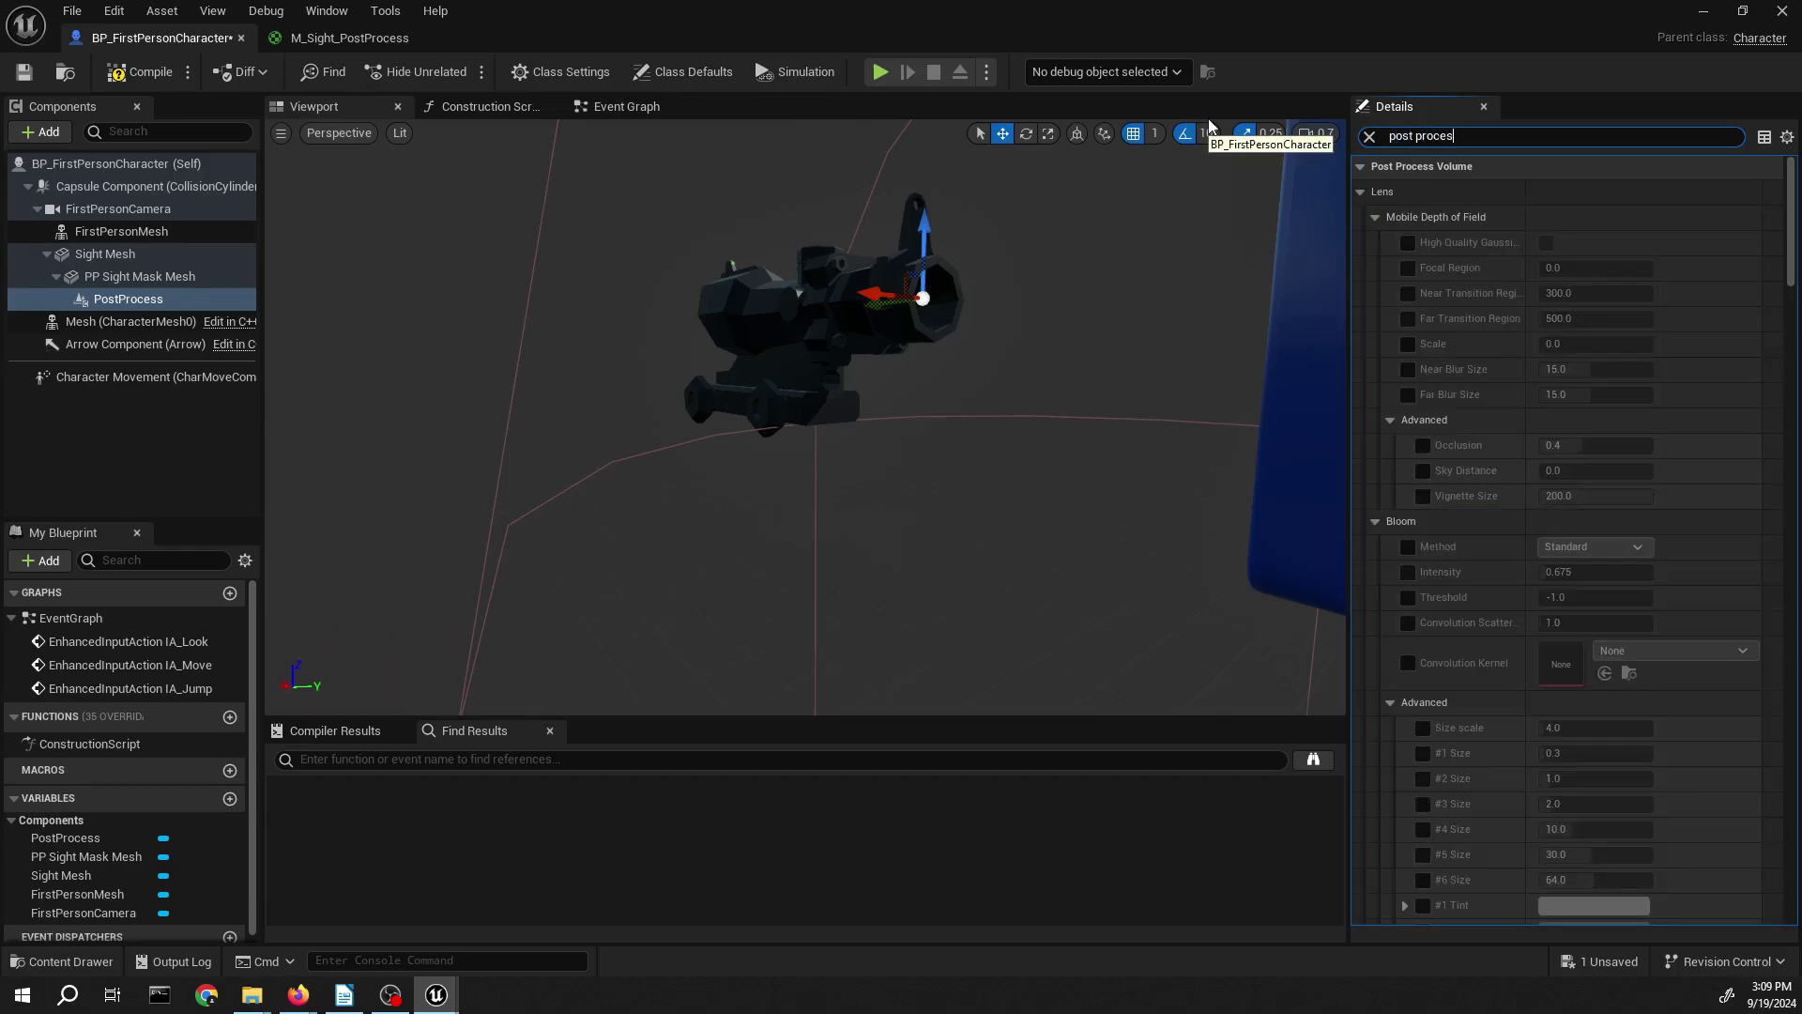
scroll(1583, 240, down, 10)
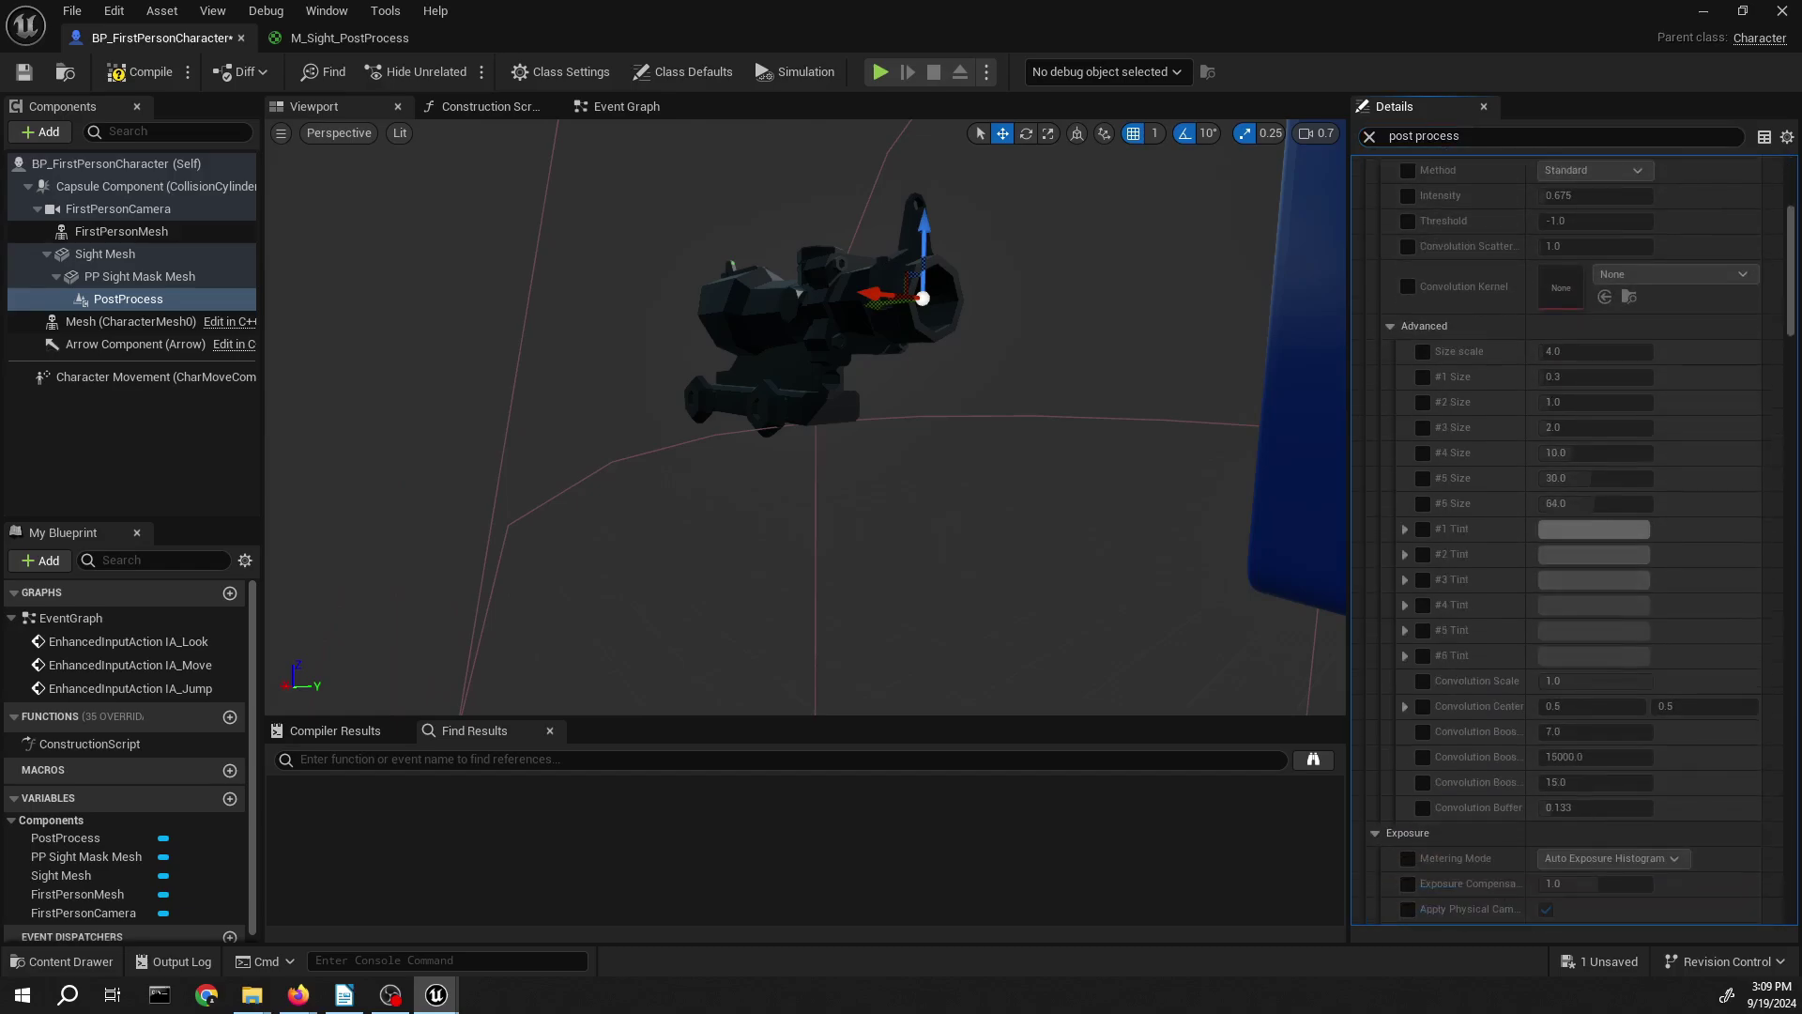
scroll(1582, 239, up, 10)
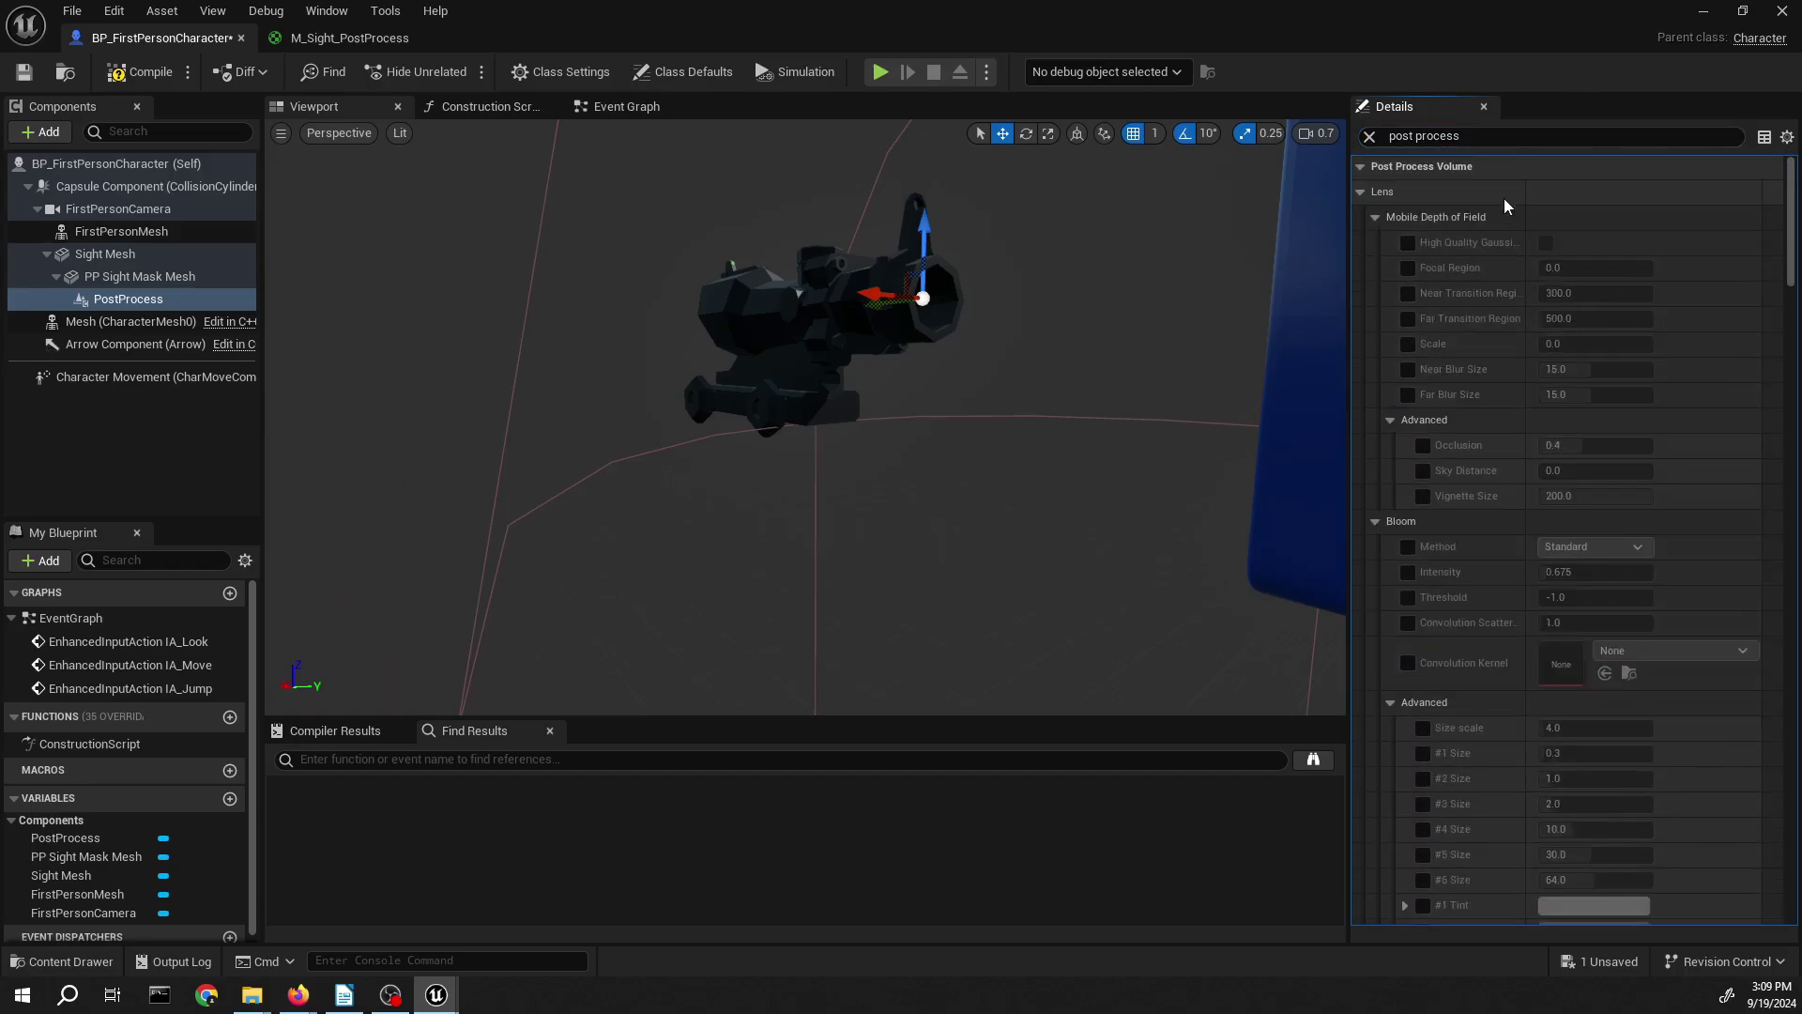
click(1365, 191)
click(1361, 216)
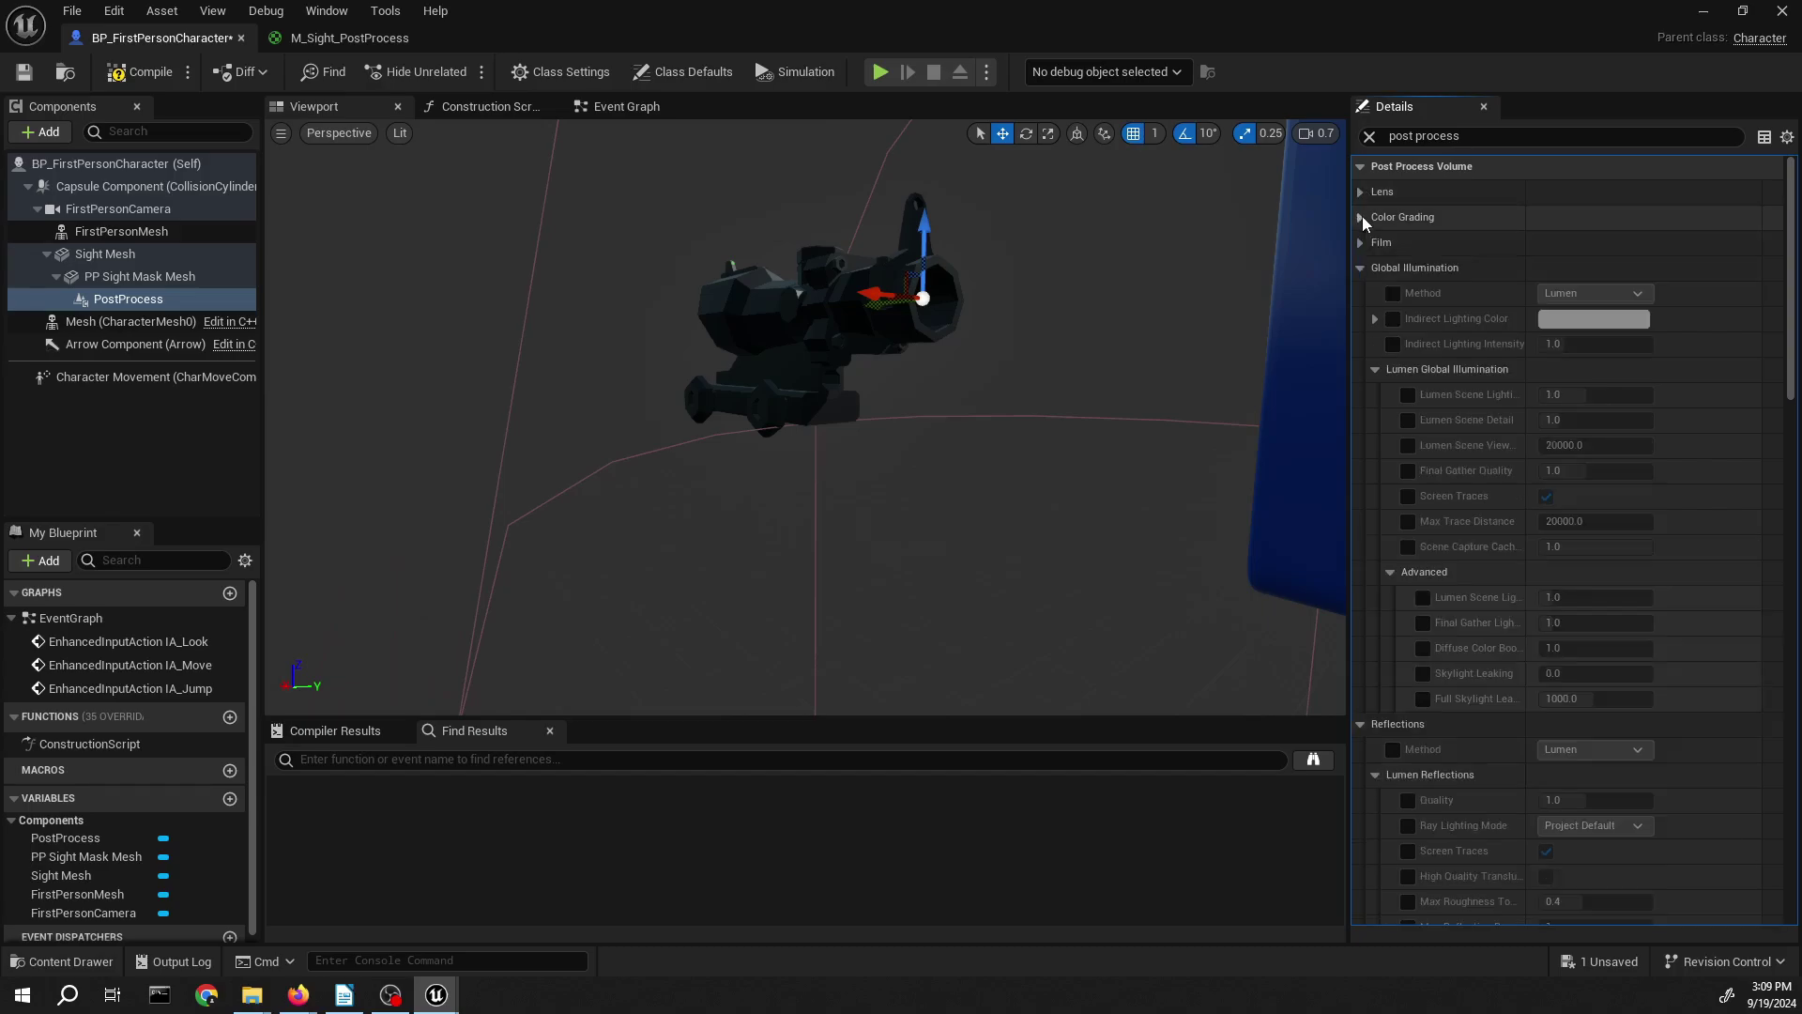
click(1358, 267)
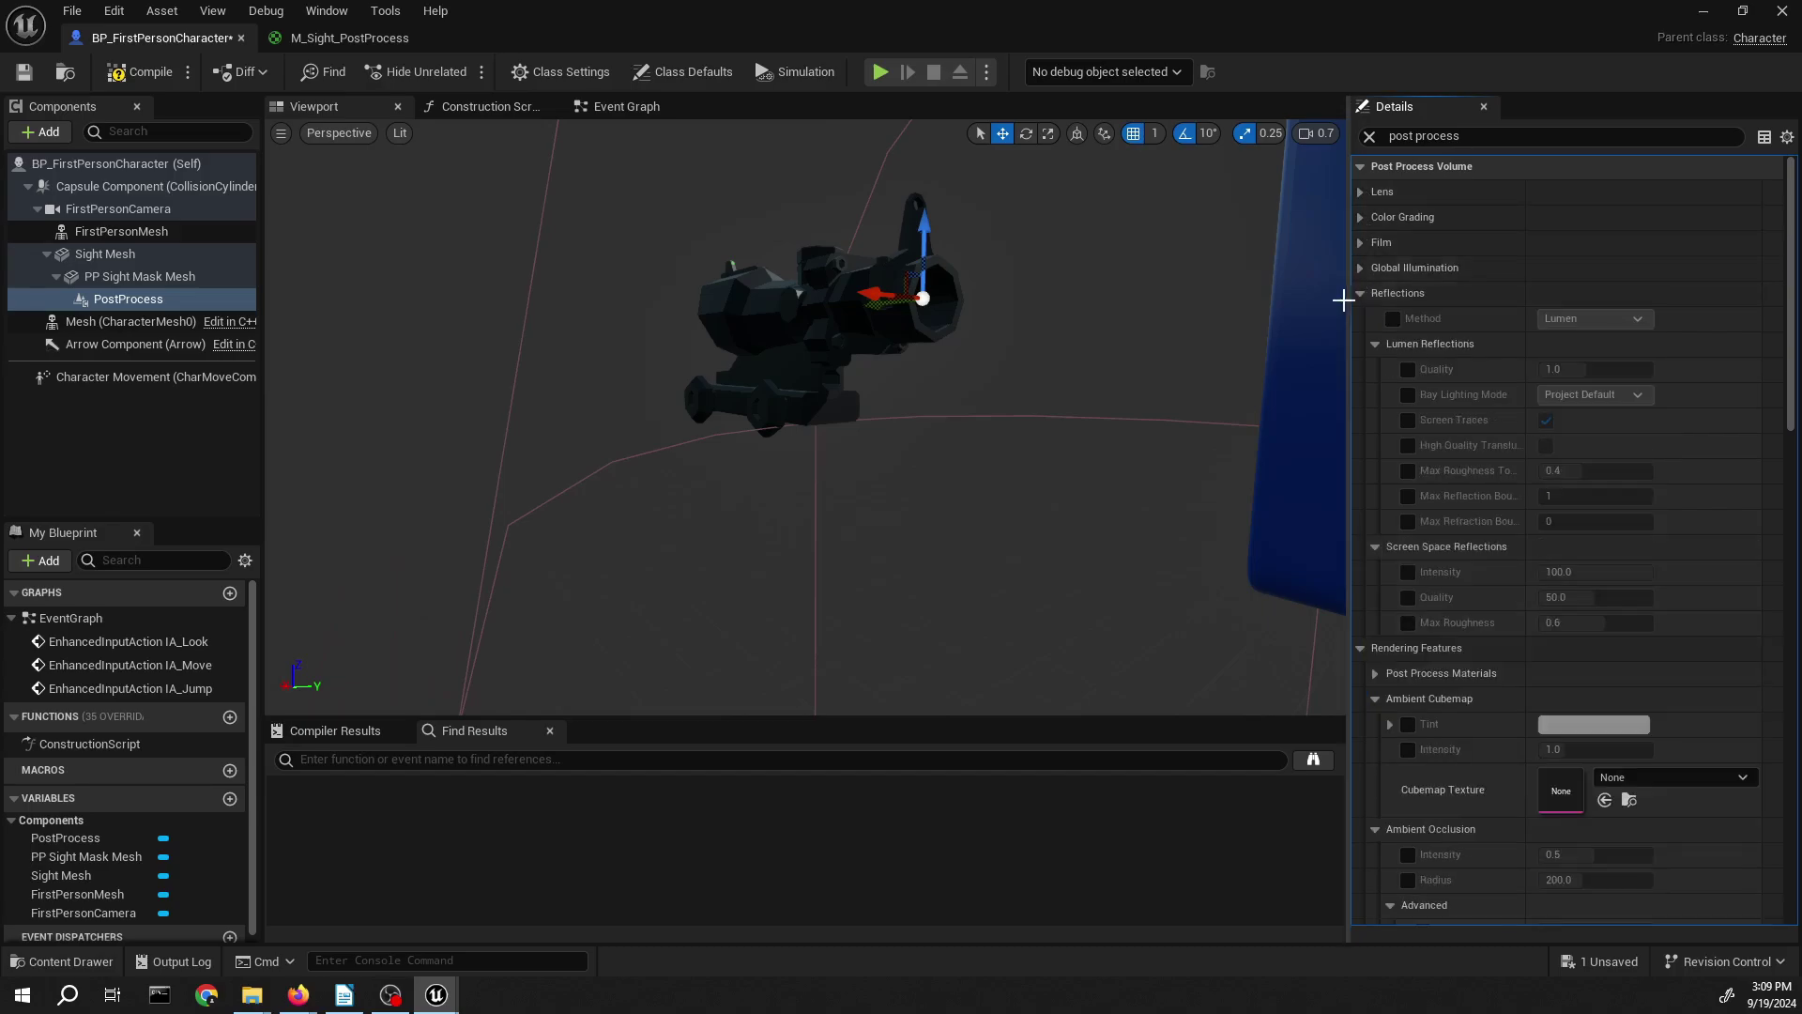
click(1358, 293)
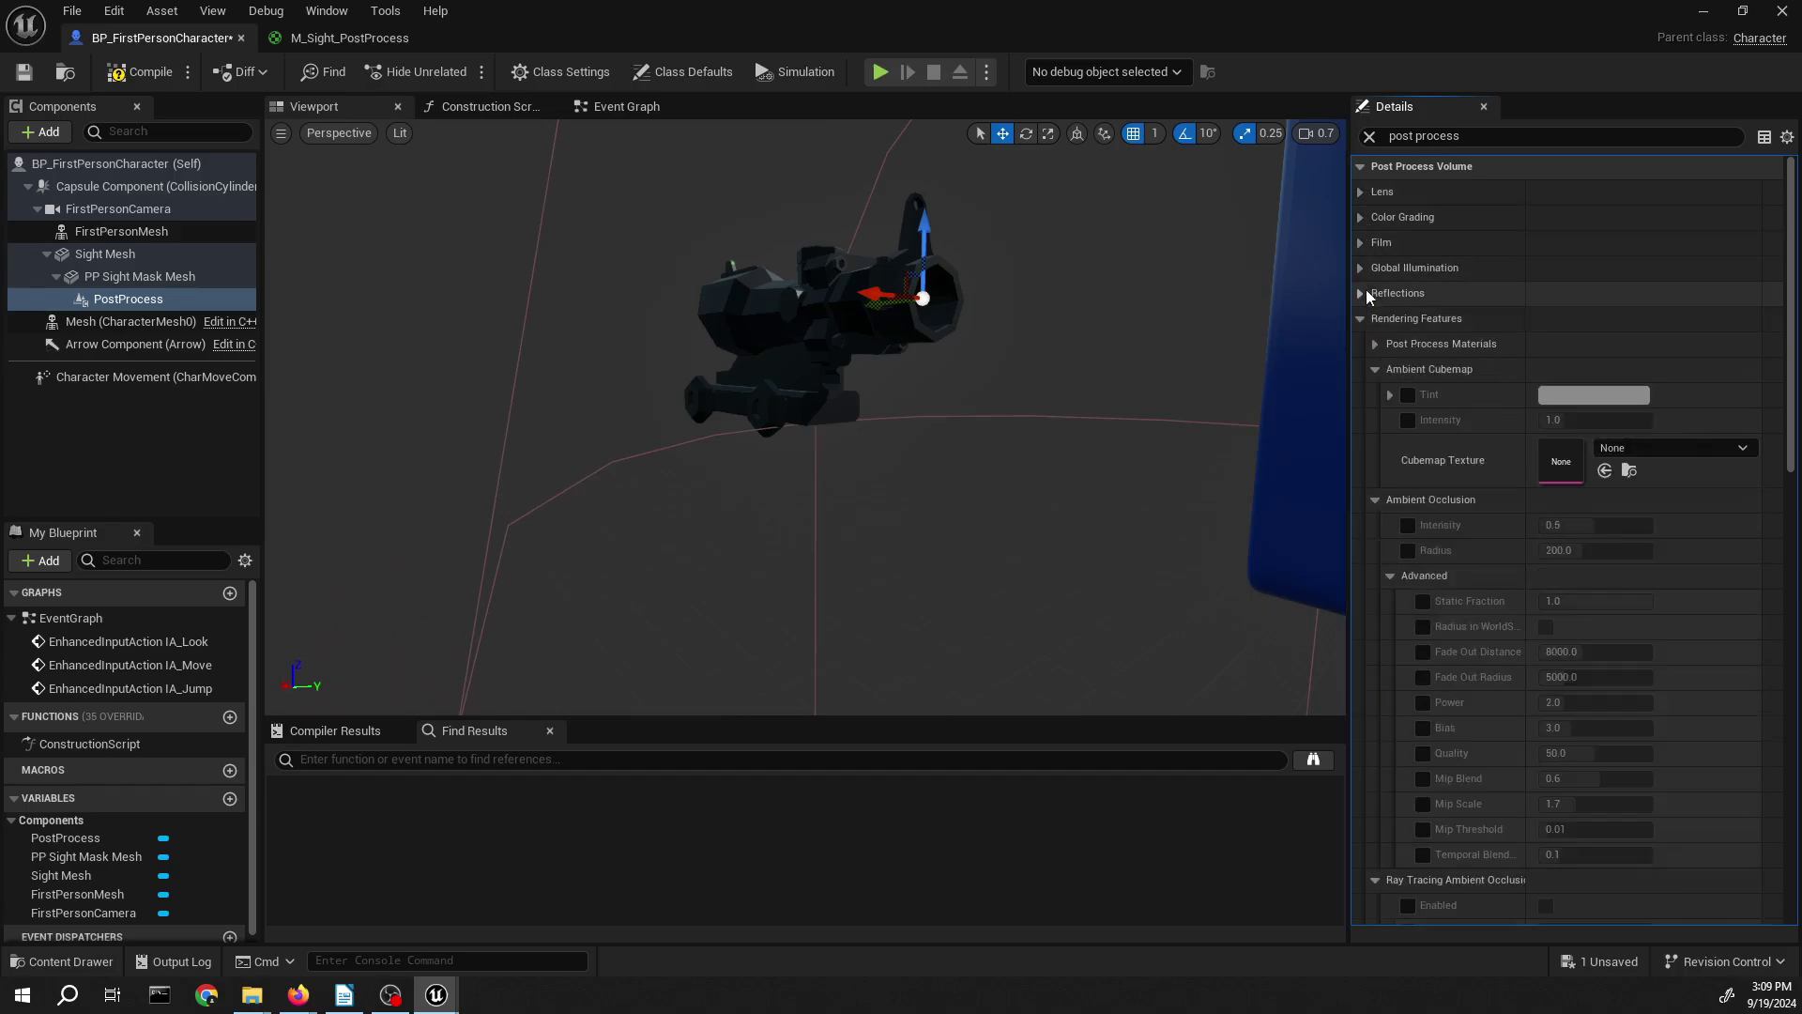
click(1377, 343)
click(1661, 369)
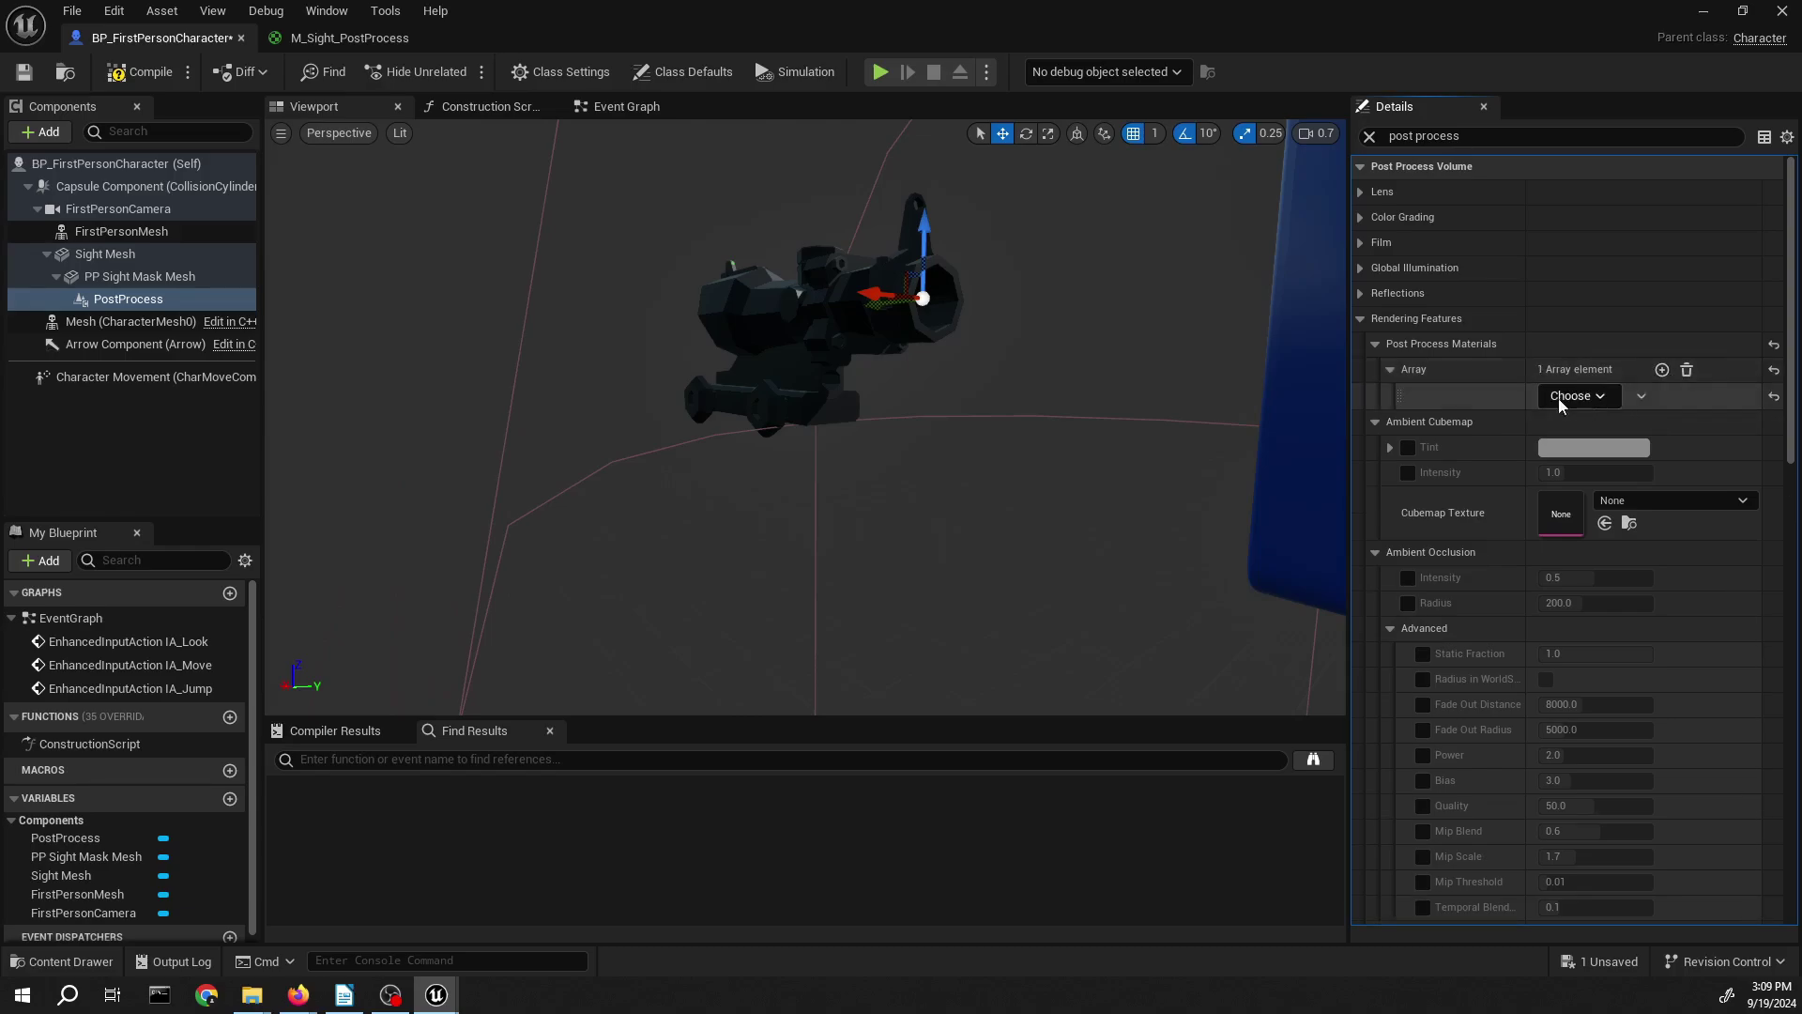
- Assign M_Sight_PostProcess to the new Post Process Materials array element
click(1573, 404)
click(1581, 424)
click(1569, 396)
text(Sight P)
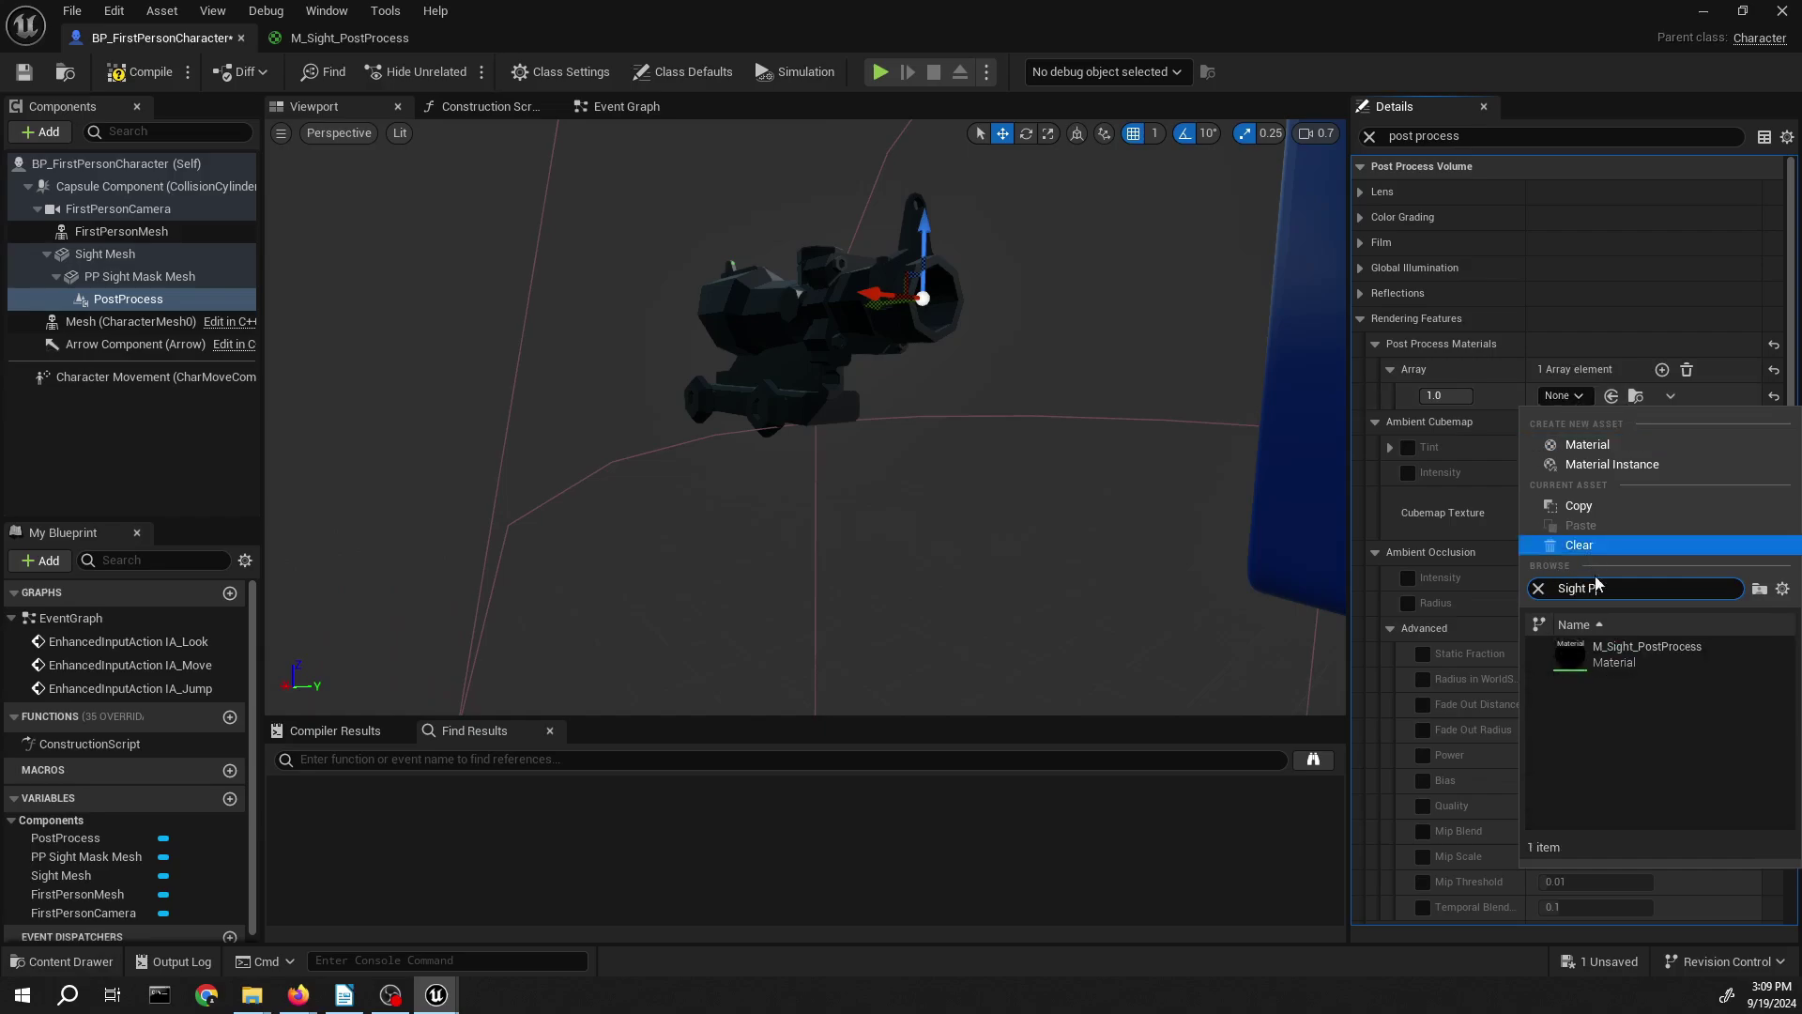
click(1647, 654)
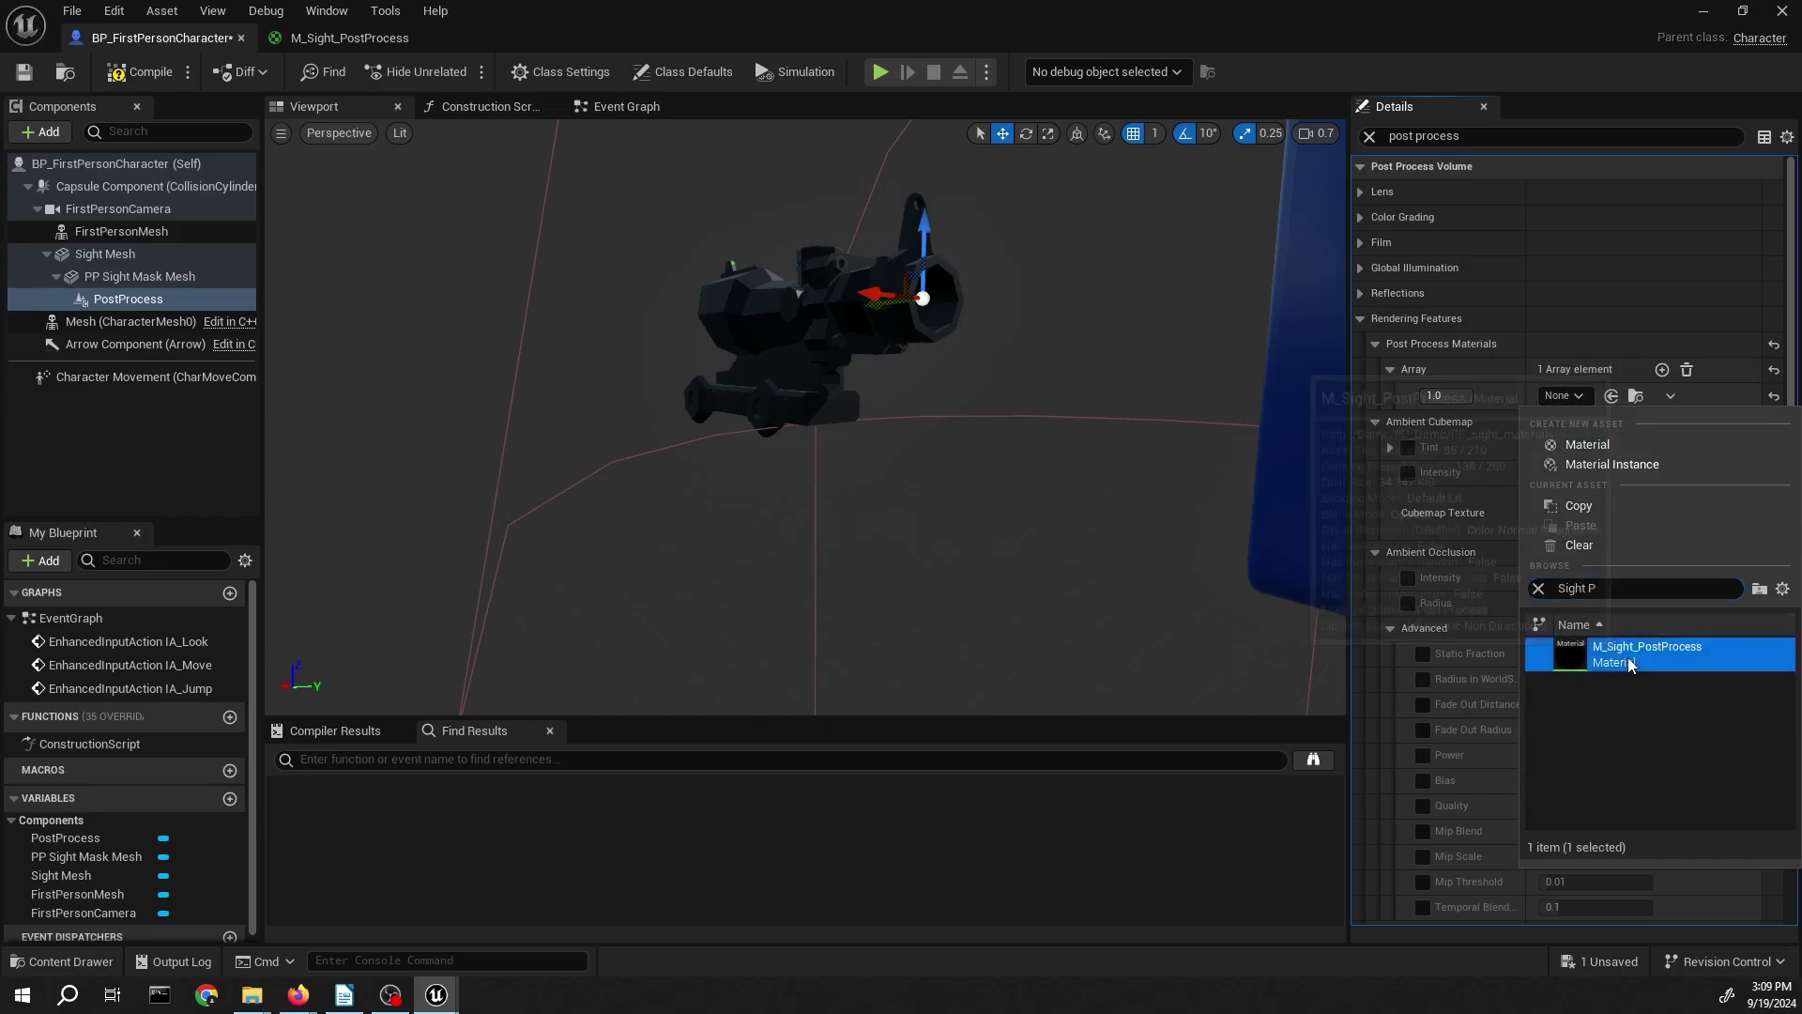
- Save the character blueprint and close the M_Sight_PostProcess material editor
click(23, 71)
click(331, 39)
click(439, 37)
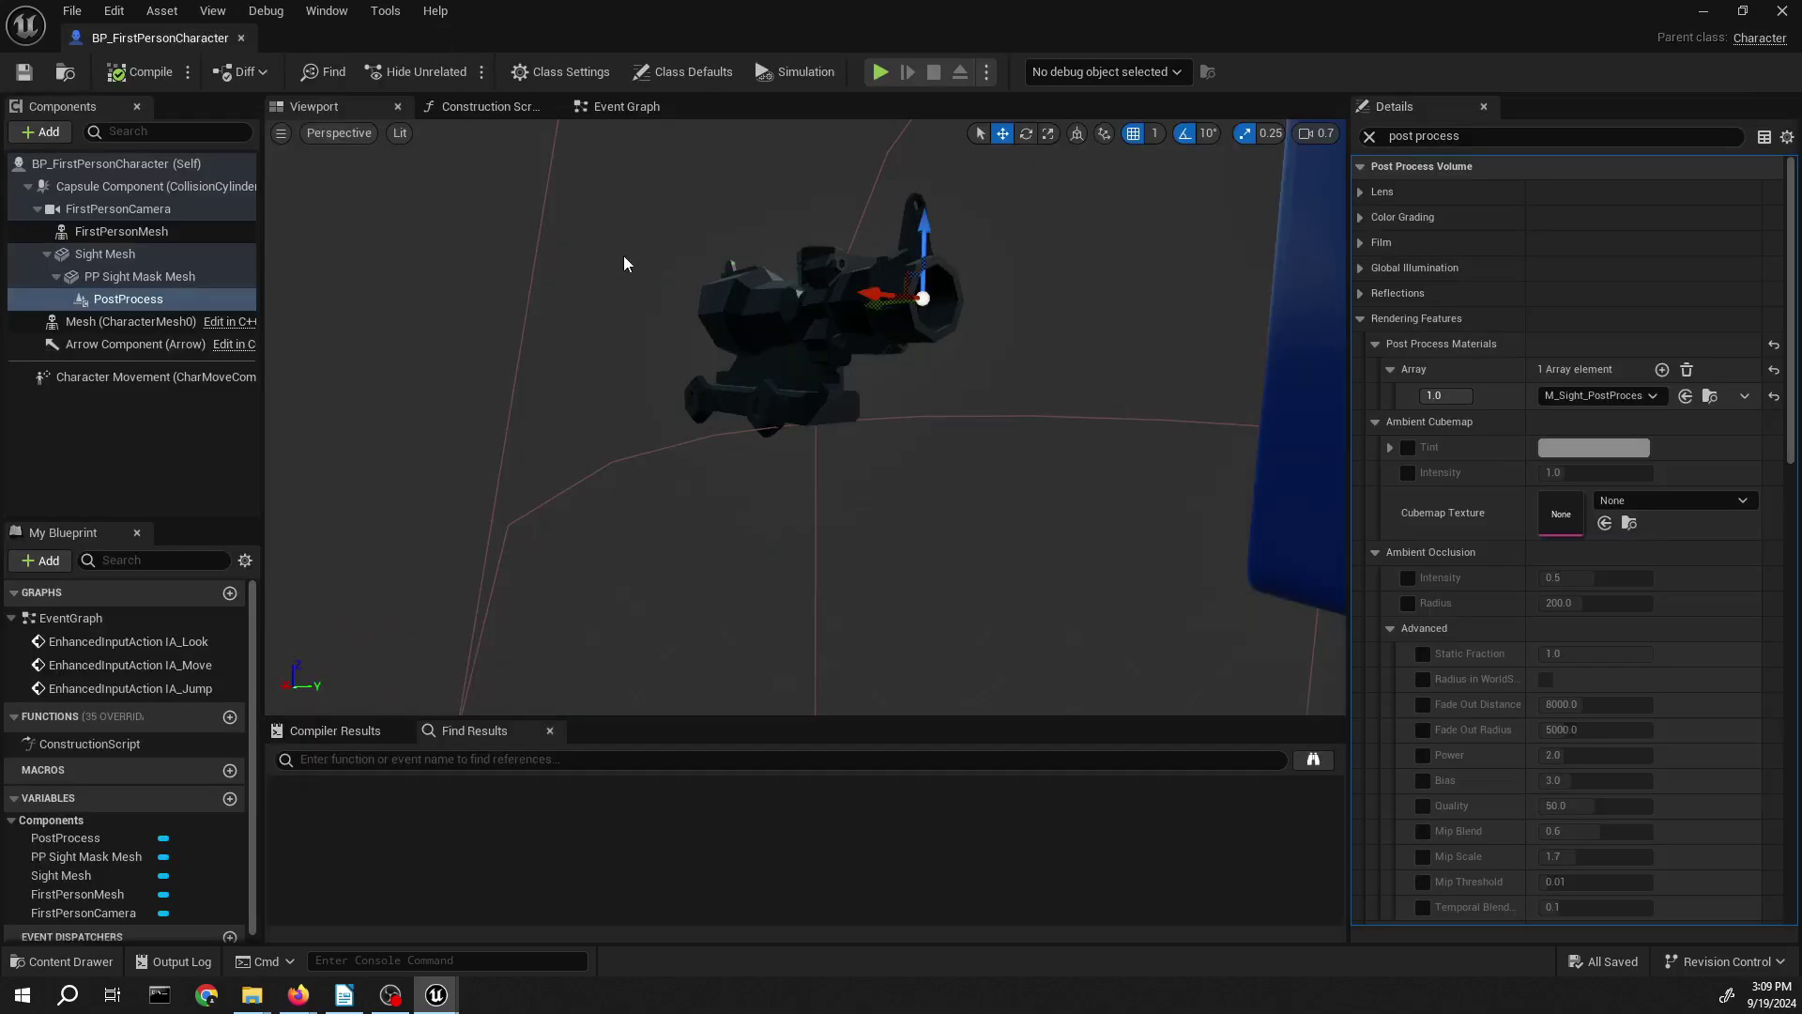
- Play-test the level again, moving the character back and forth to examine the post-process effect through the scope
click(1703, 12)
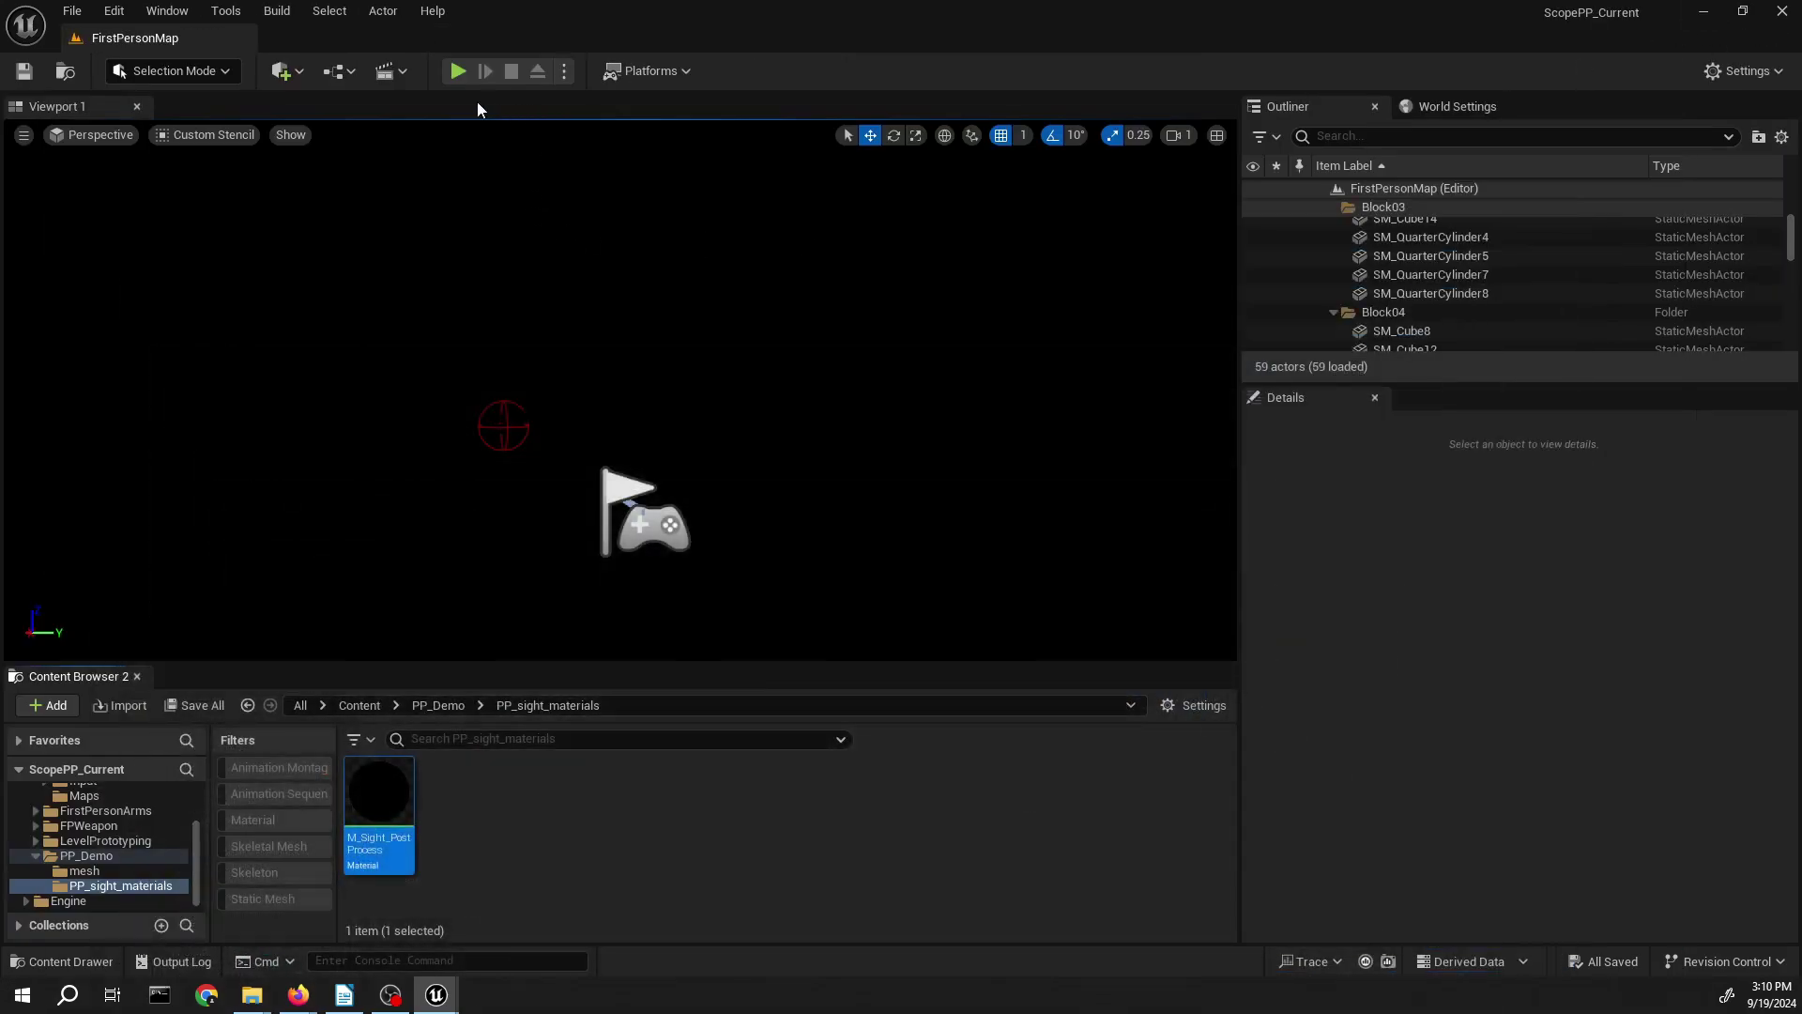
click(458, 72)
key(alt+p)
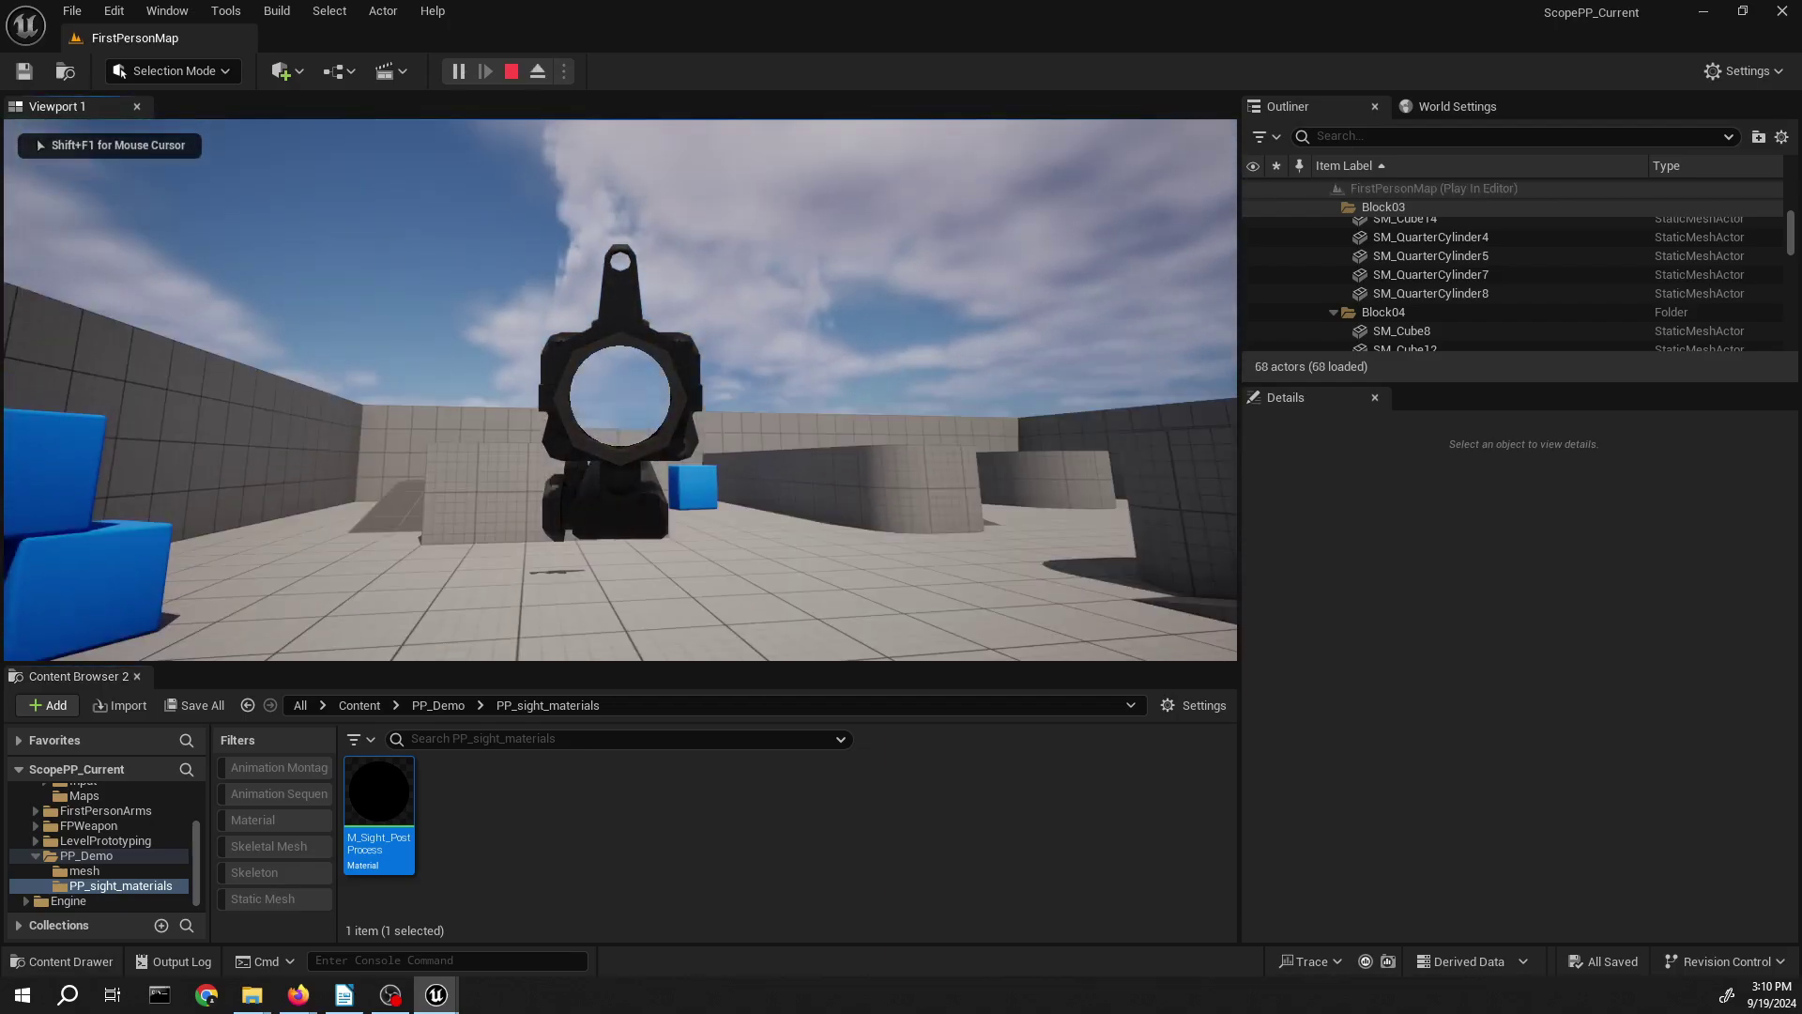
key(s)
key(w)
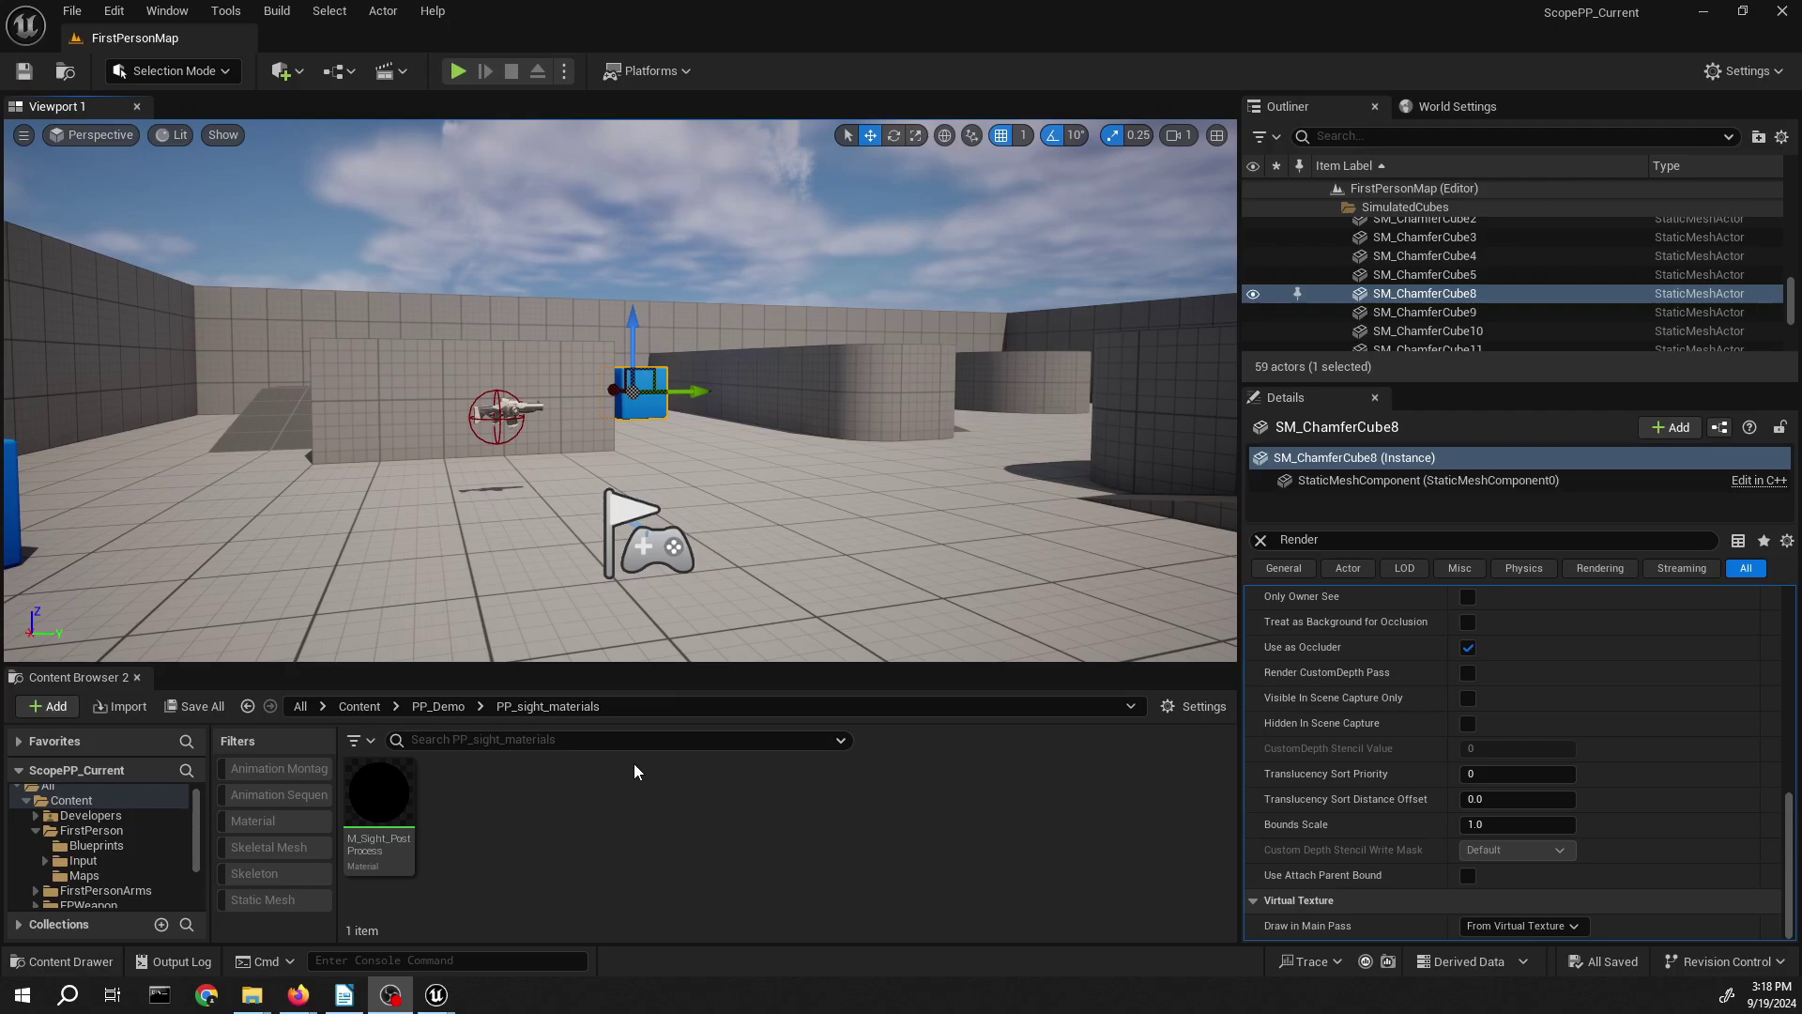
click(550, 845)
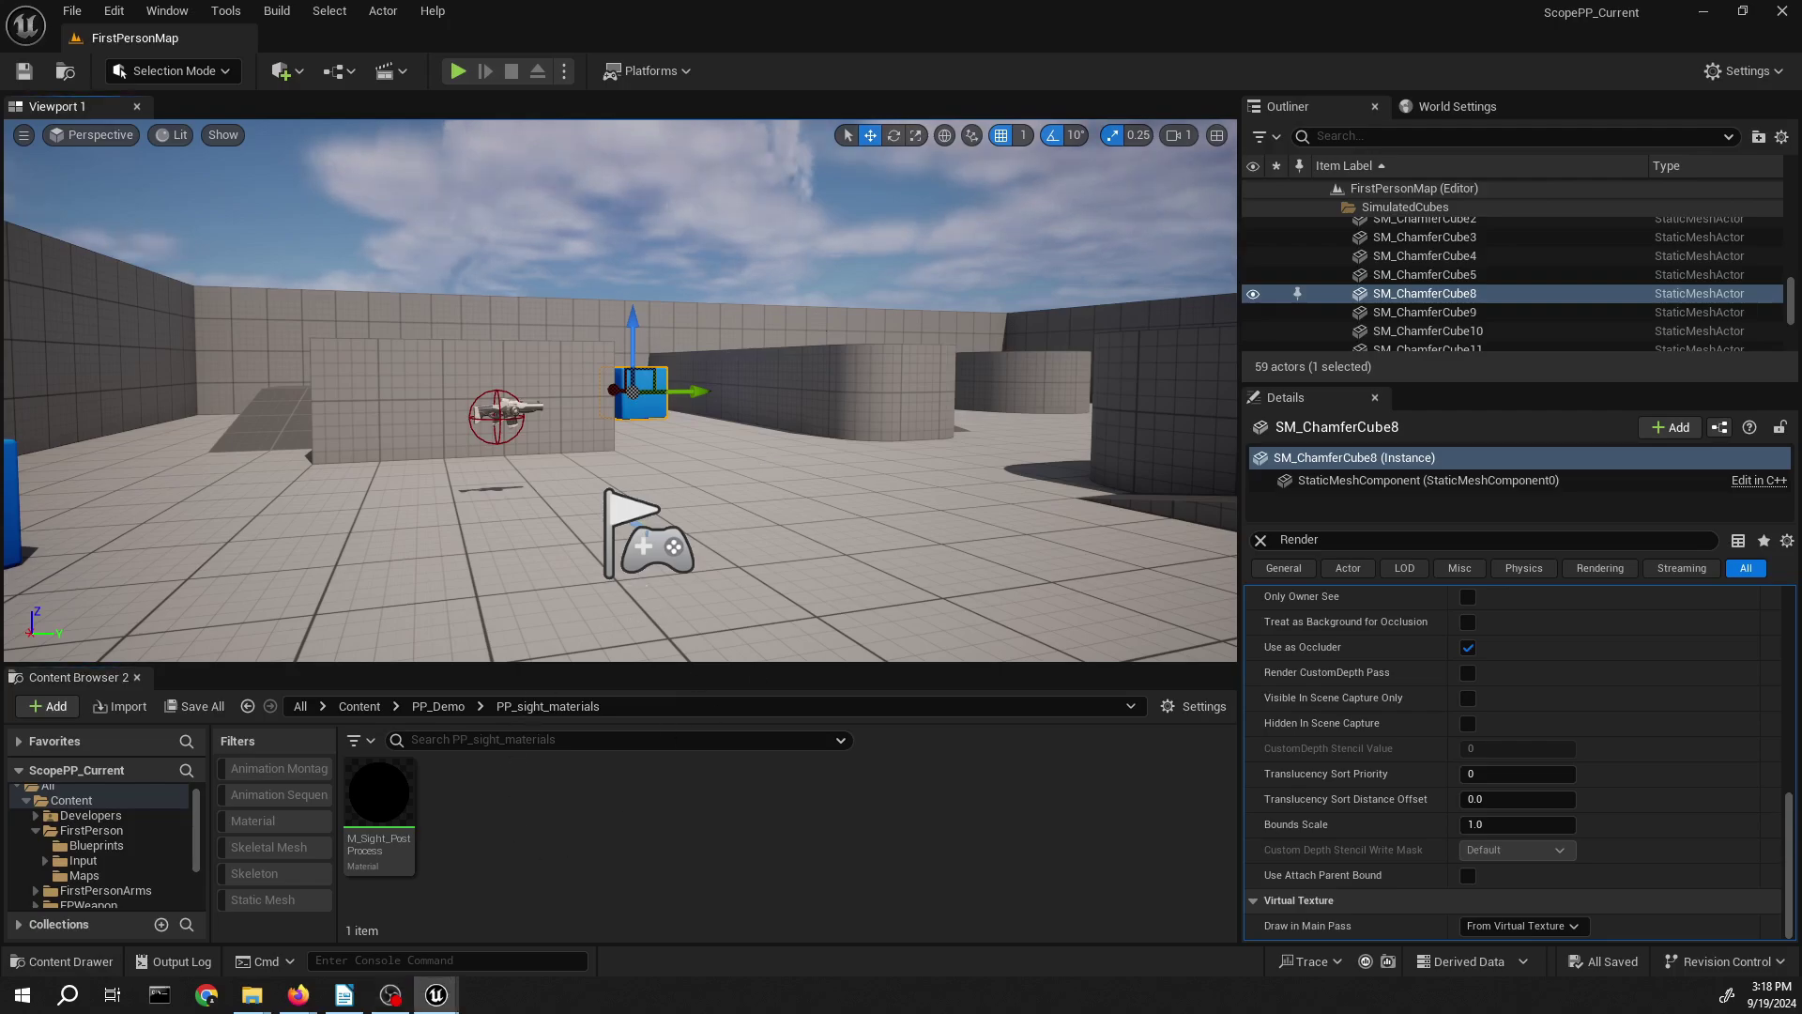
click(773, 467)
right_drag(772, 467, 744, 493)
key(w)
key(e)
- Duplicate the M_Sight_PostProcess material and insert Thermal_ after M_Sight_ in the copy's name
click(379, 796)
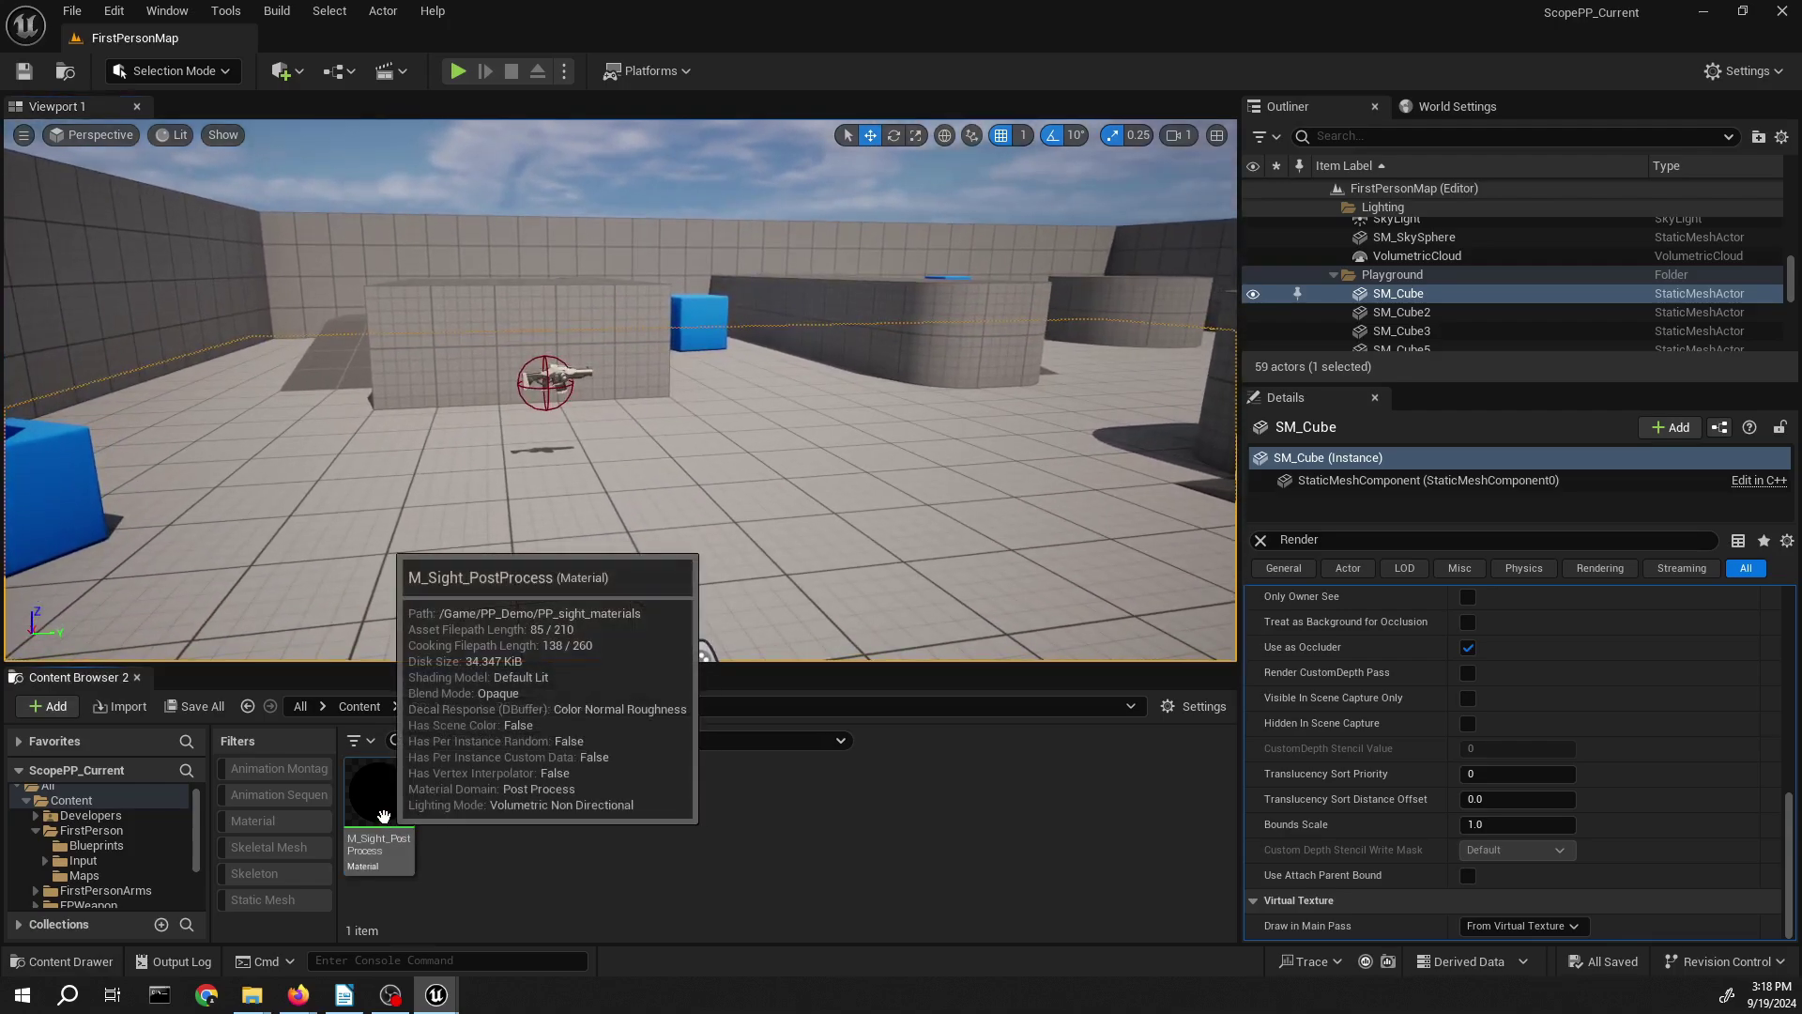
key(ctrl+d)
key(Right)
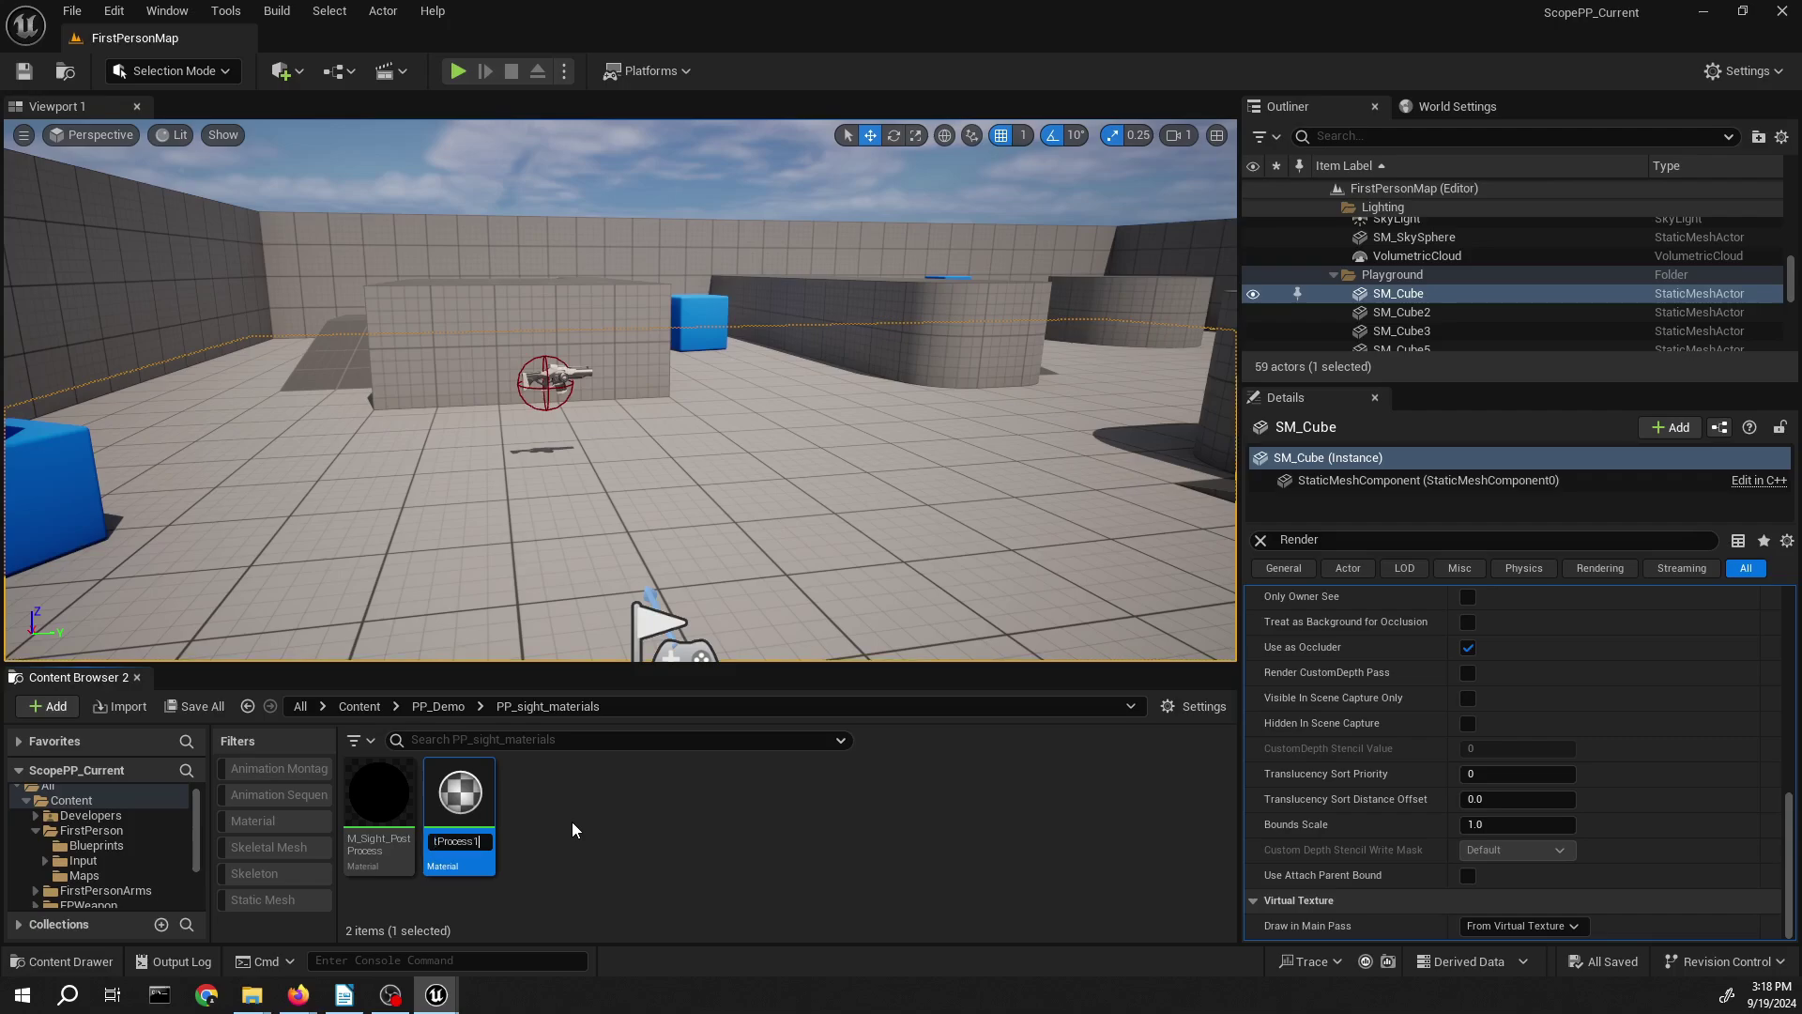
key(Home)
key(Right)
key(Right)
key(Right)
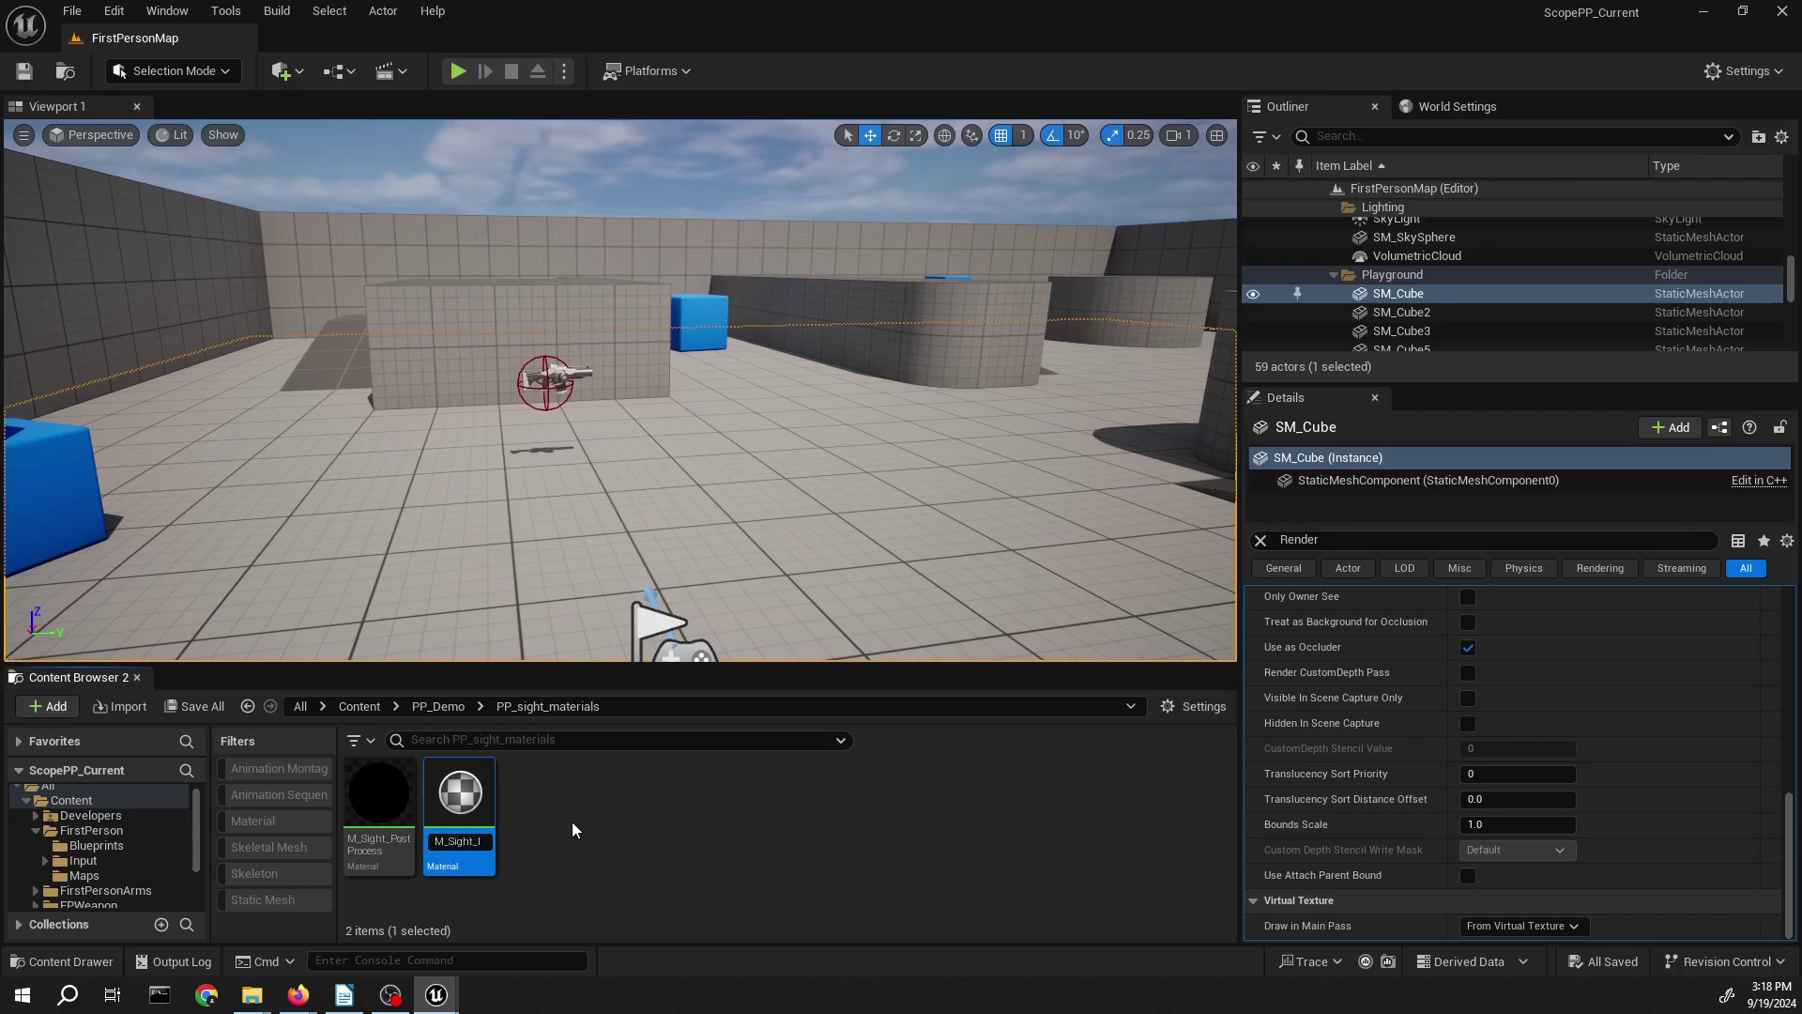
text(Thermal_)
key(Return)
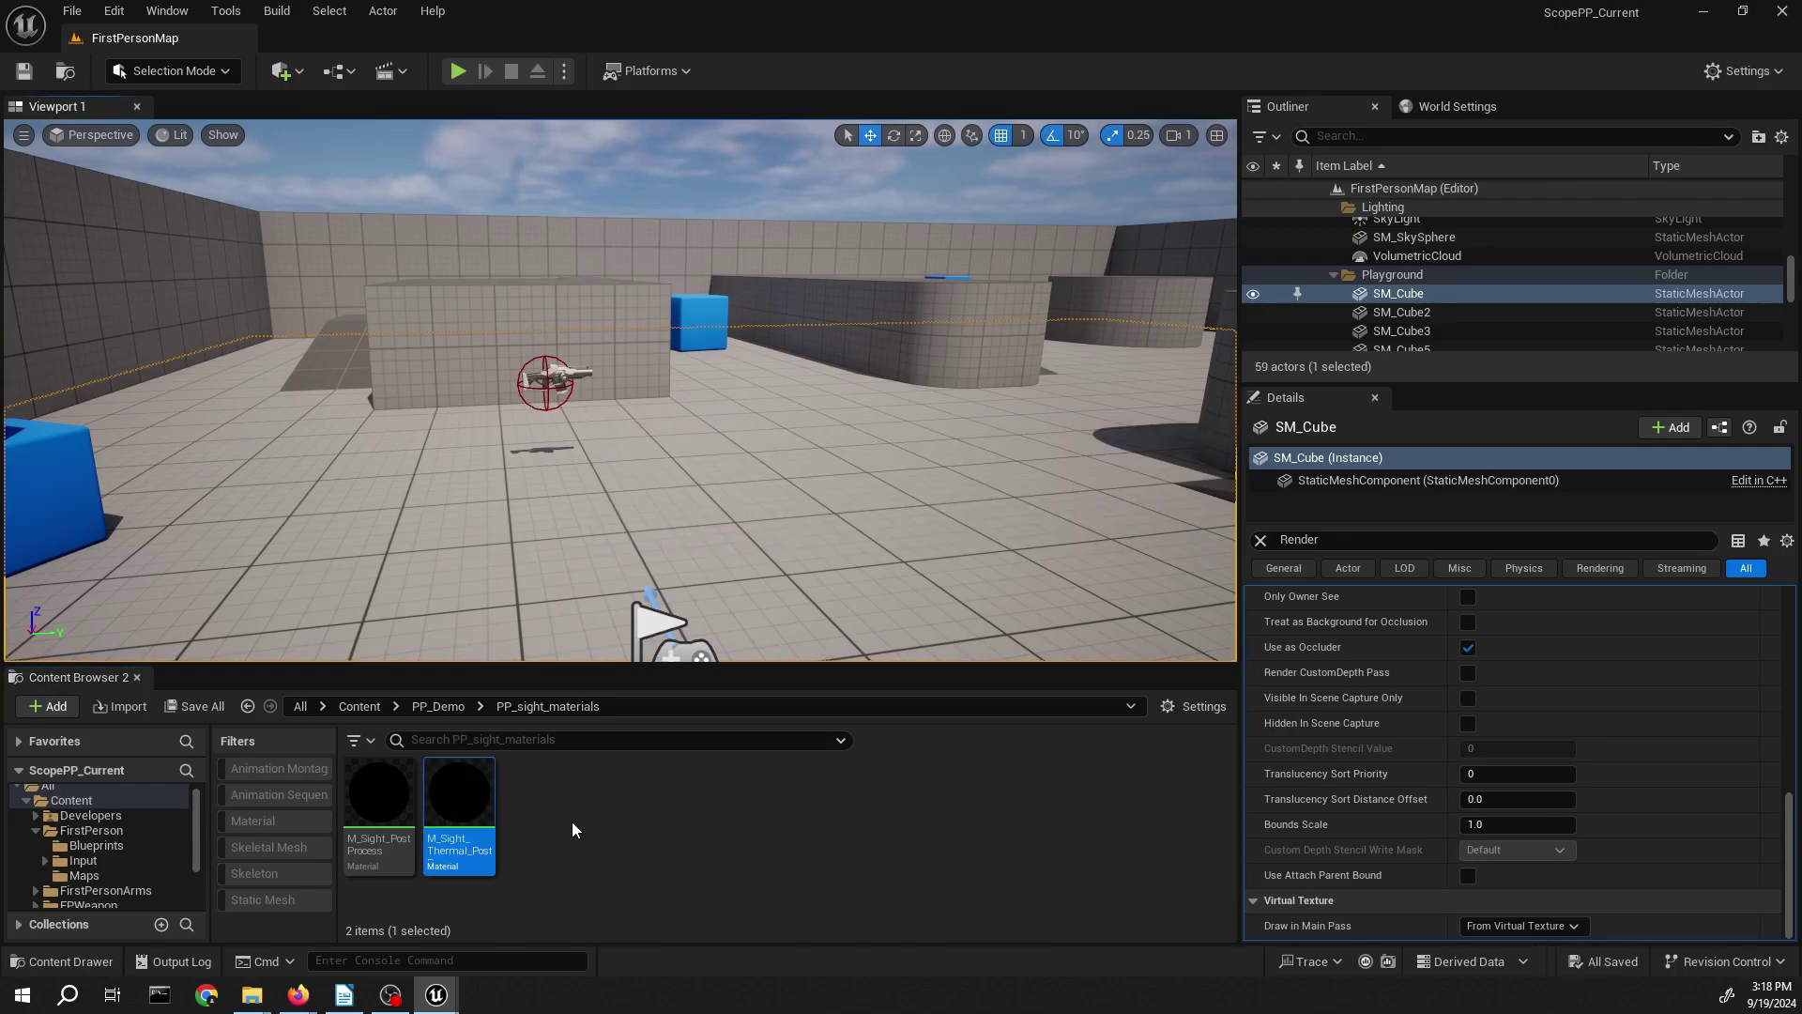
- Open M_Sight_Thermal_PostProcess and shrink the CustomDepth from Scope Mesh comment box vertically to fit its nodes
double_click(459, 803)
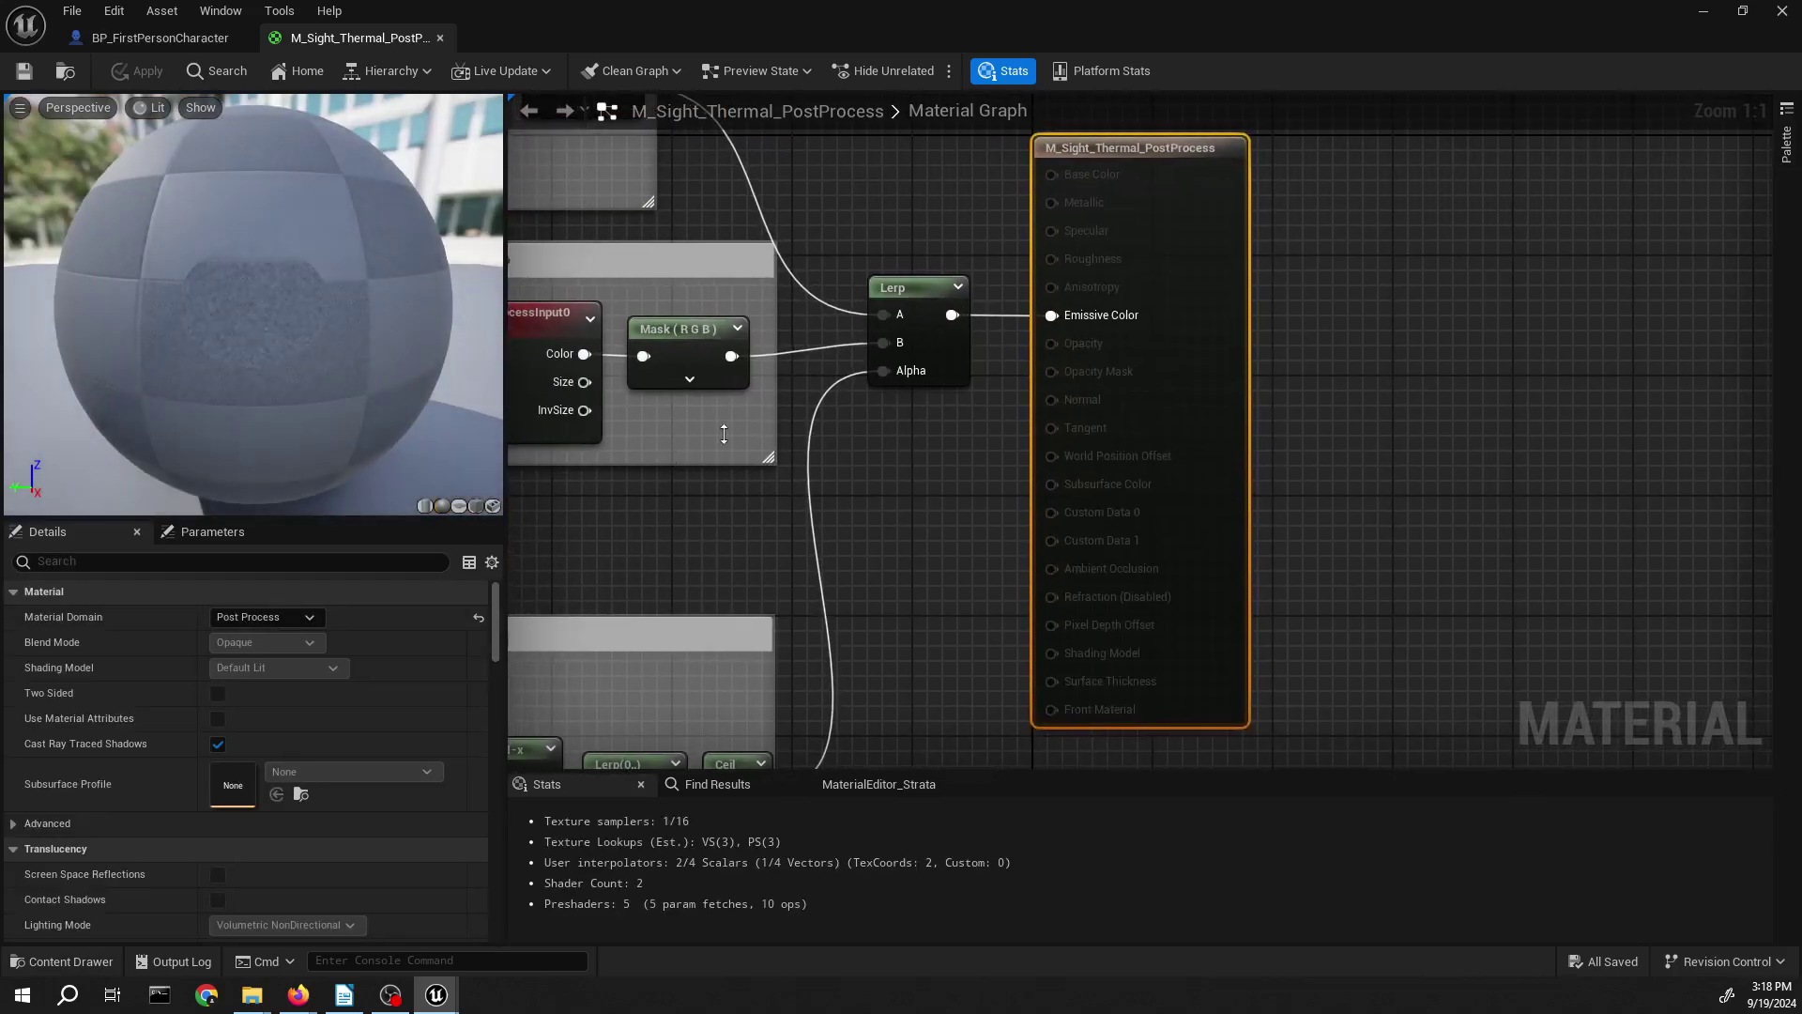
right_click(644, 537)
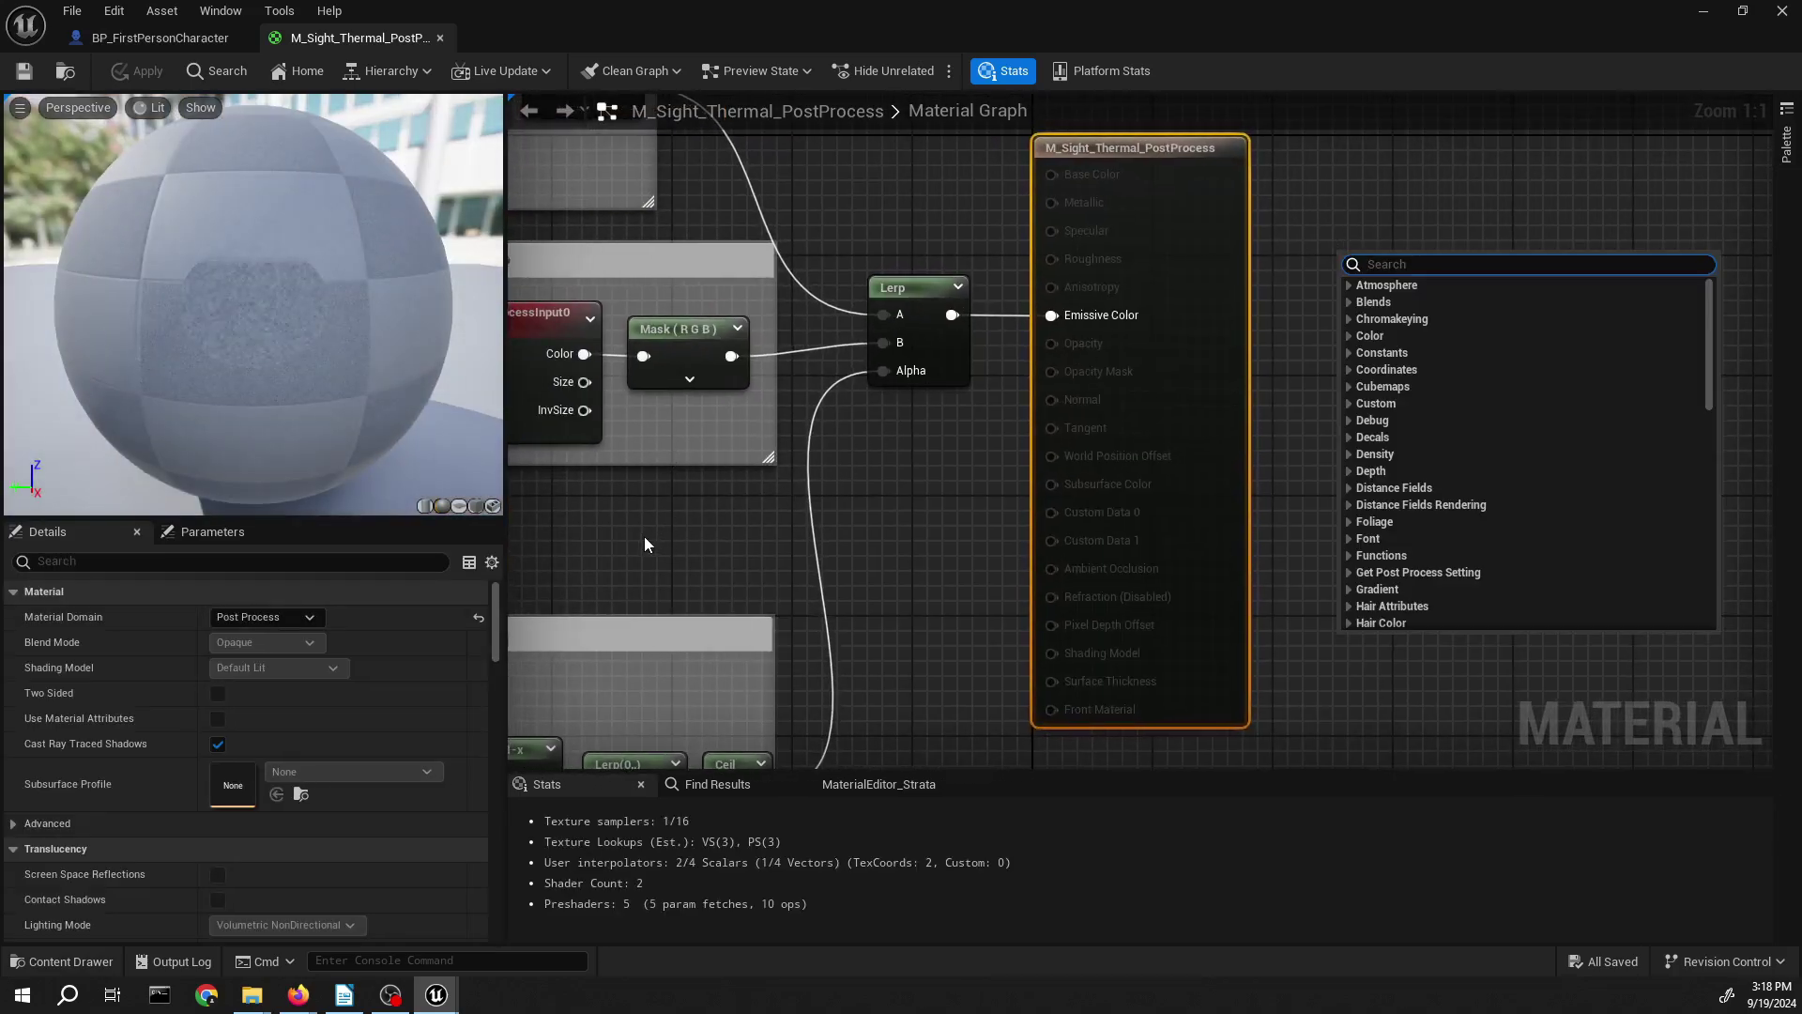
click(704, 549)
scroll(779, 520, down, 5)
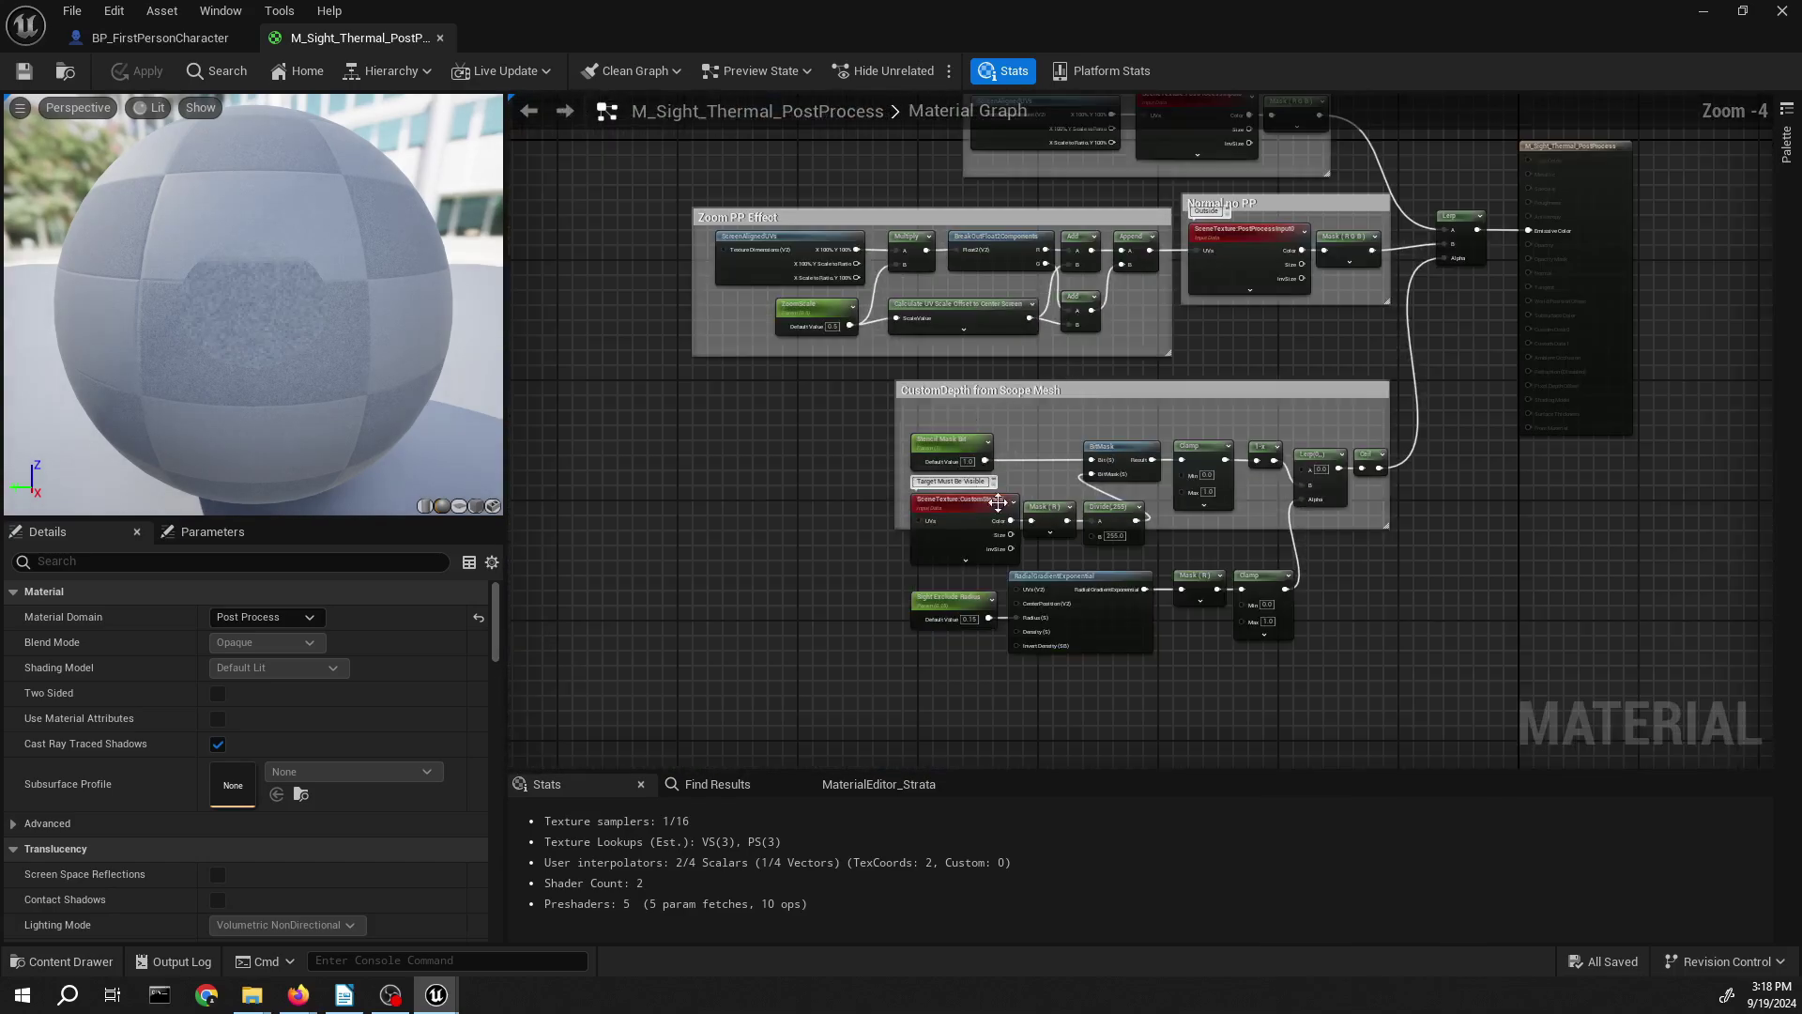
scroll(1211, 533, up, 2)
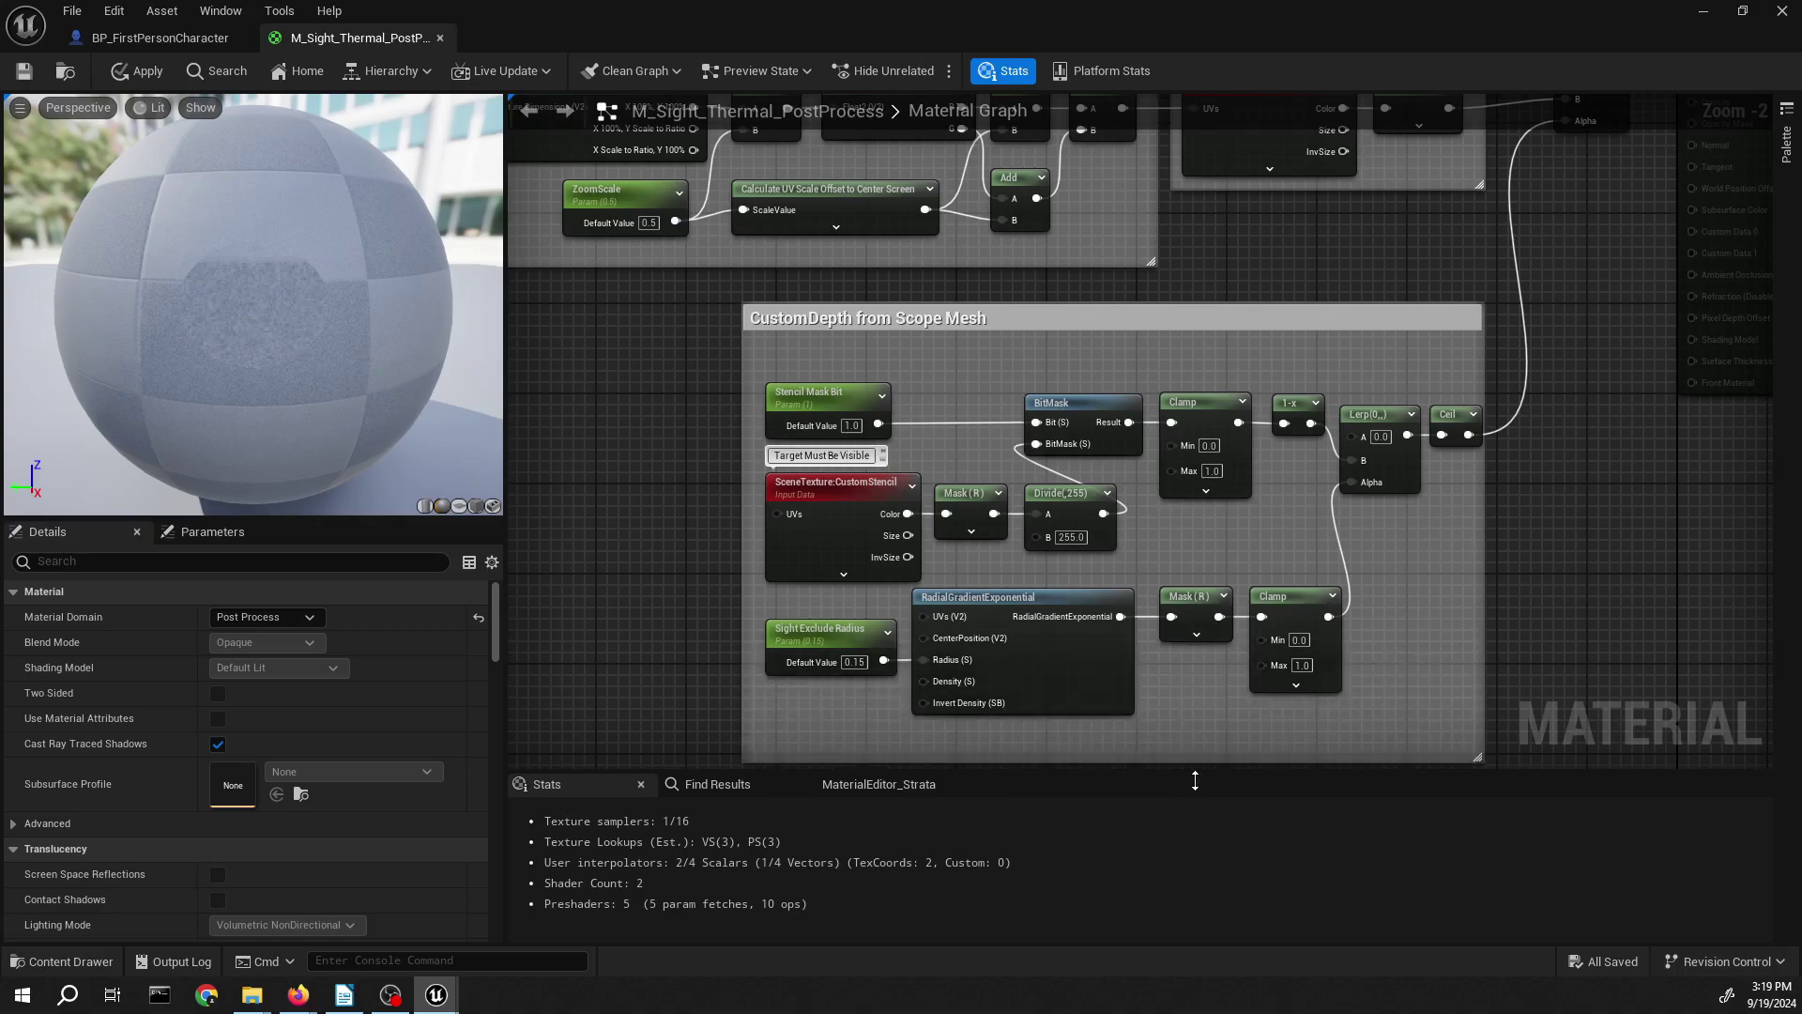
drag(1195, 780, 1203, 737)
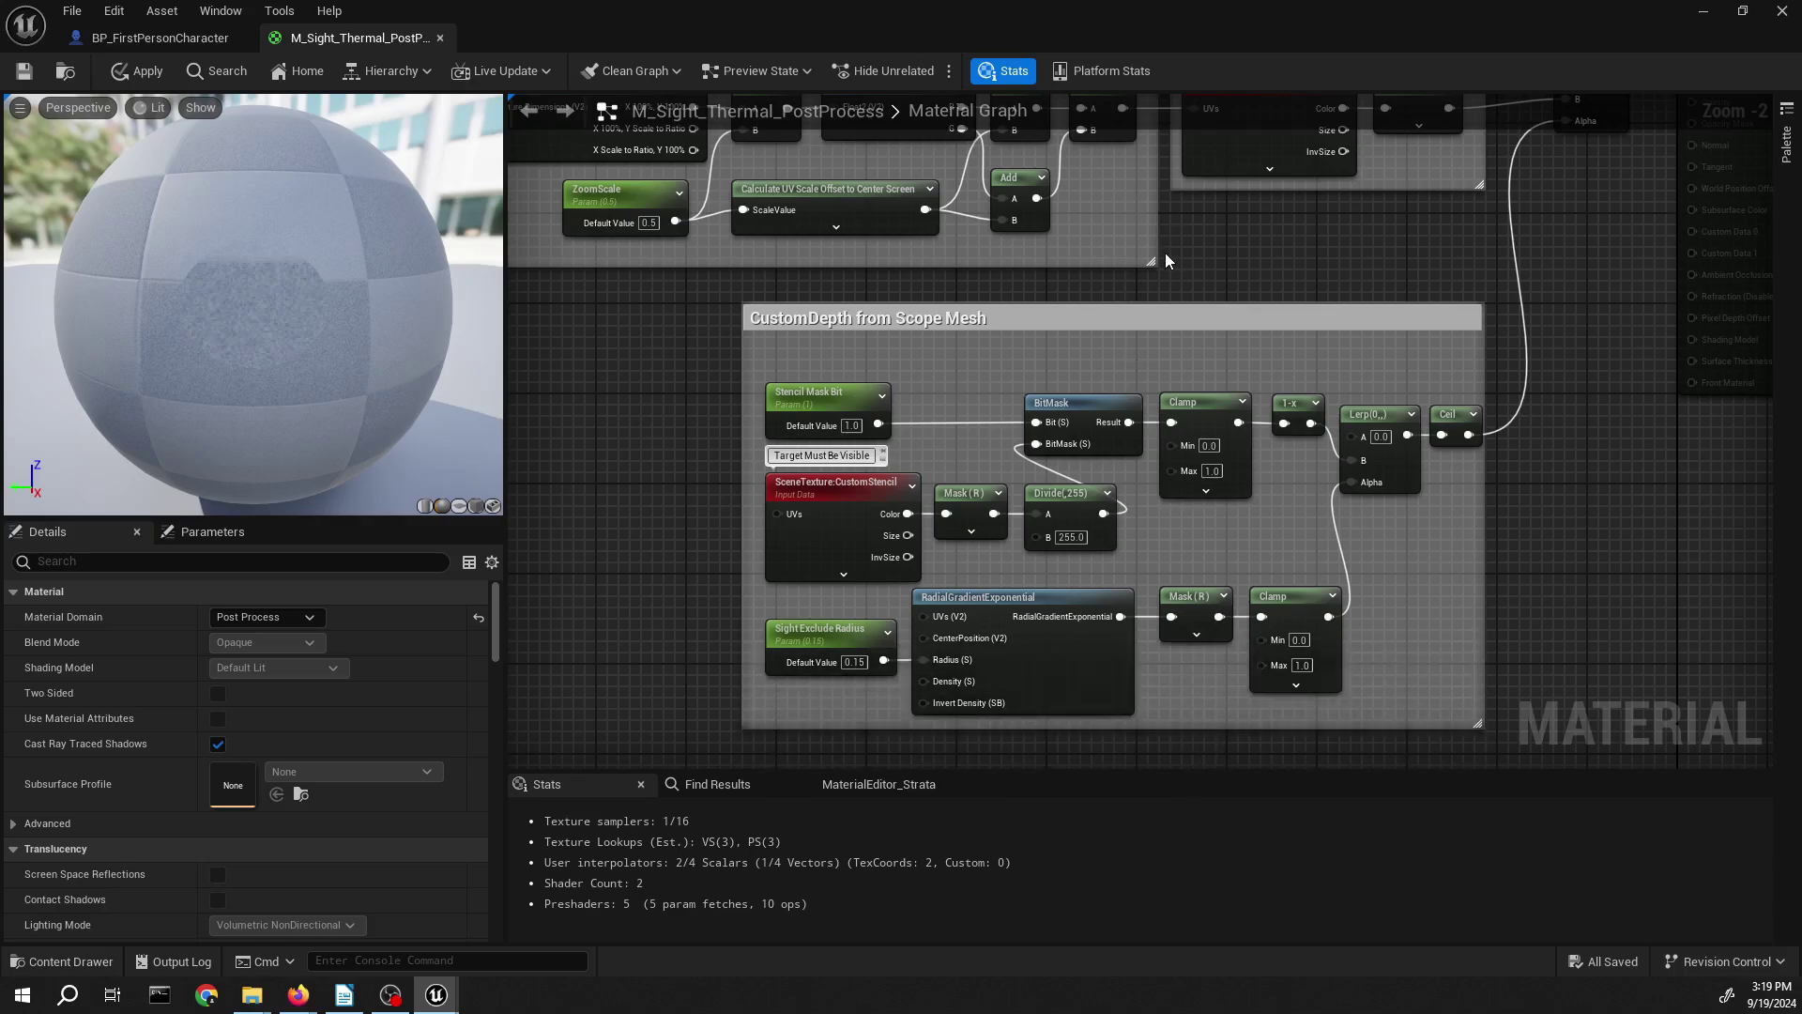
drag(1164, 306, 1156, 349)
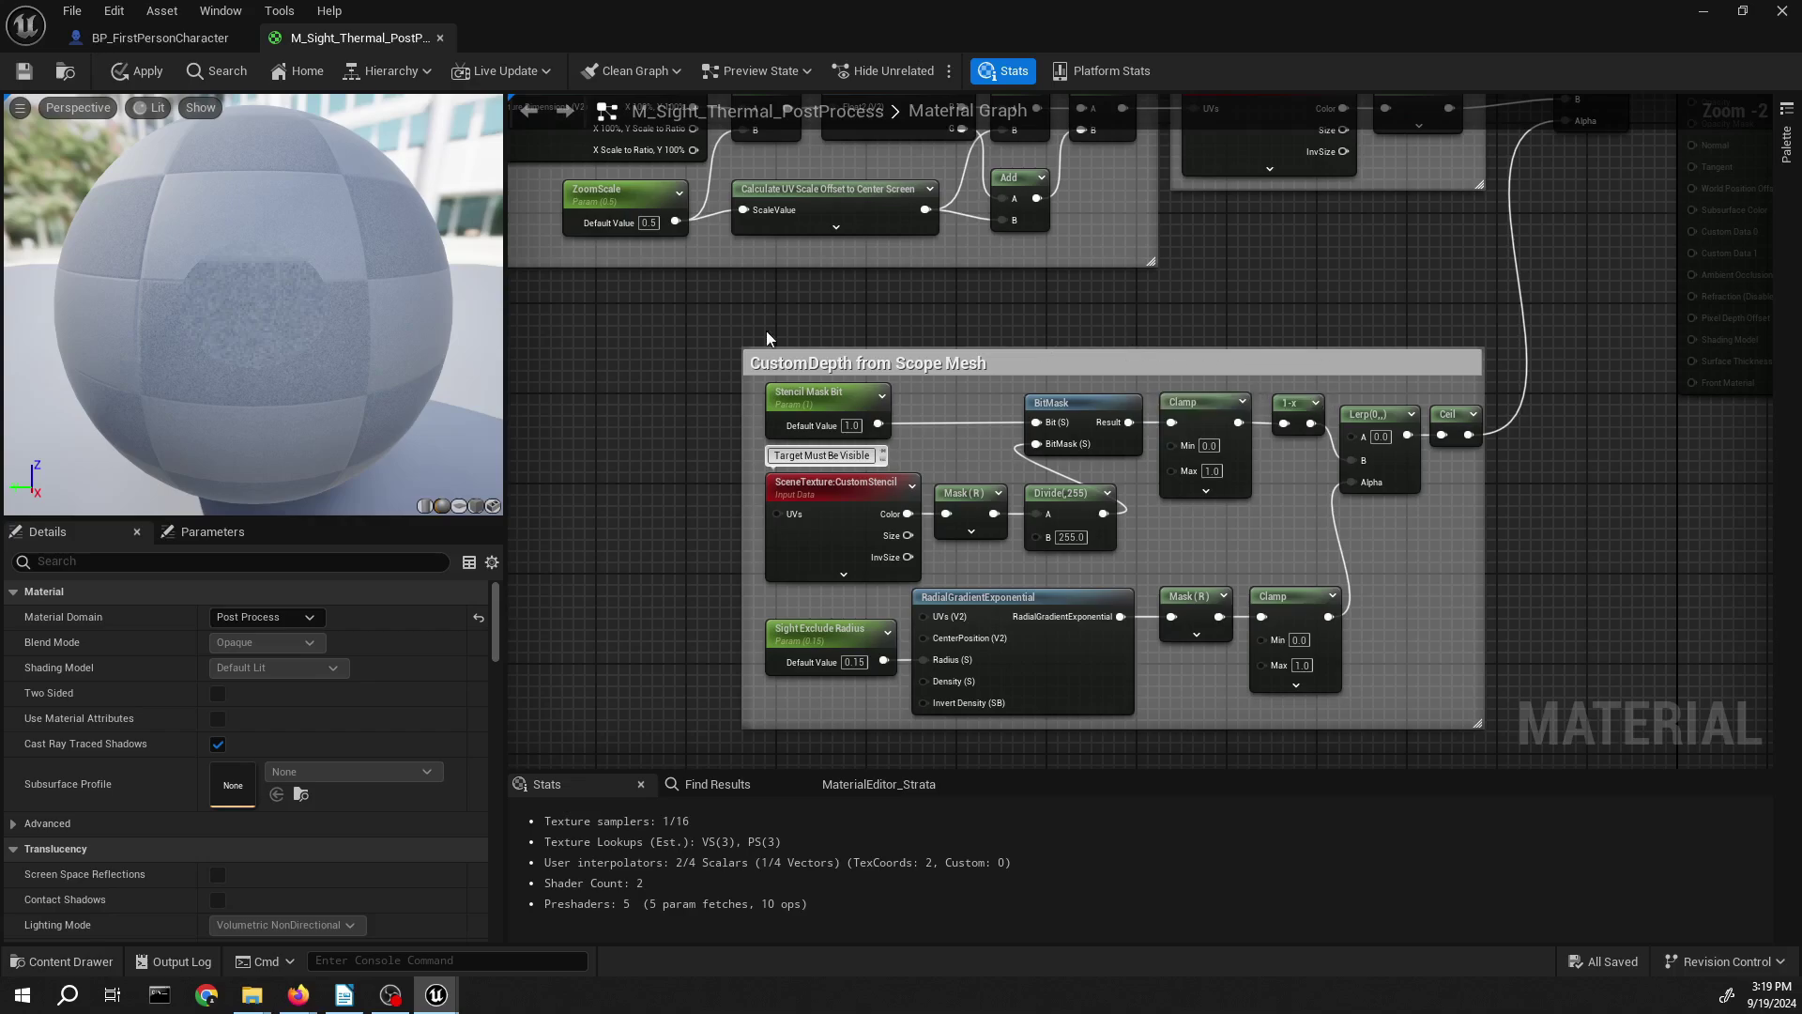
- Move the whole CustomDepth from Scope Mesh group further down to free space beneath the Zoom PP Effect group
drag(766, 330, 1693, 783)
right_drag(1250, 191, 1210, 183)
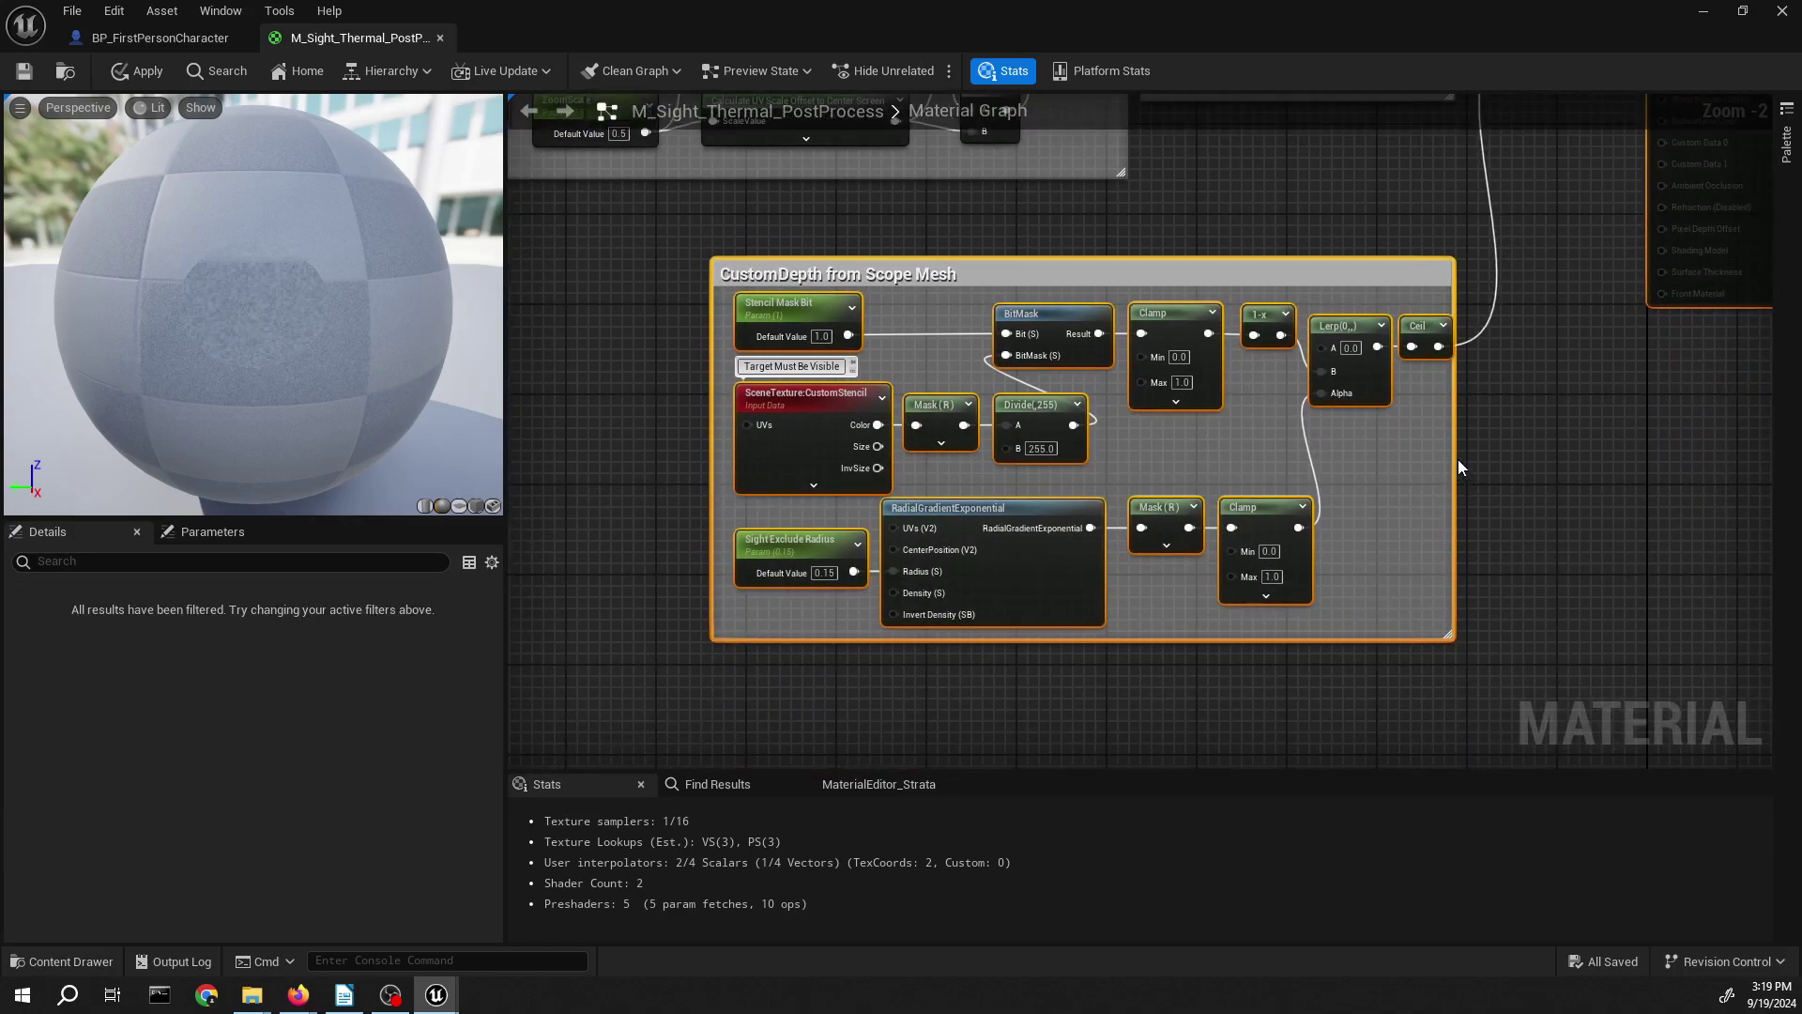
drag(1460, 453, 1467, 453)
drag(696, 229, 1466, 716)
drag(1179, 302, 1179, 311)
right_drag(1179, 319, 1268, 554)
- Move the Zoom PP Effect and Normal no PP groups together to the left, away from the Lerp node
drag(548, 477, 1455, 186)
mouse_move(1177, 421)
right_down()
mouse_move(1197, 458)
mouse_move(1179, 458)
mouse_move(1174, 393)
right_up()
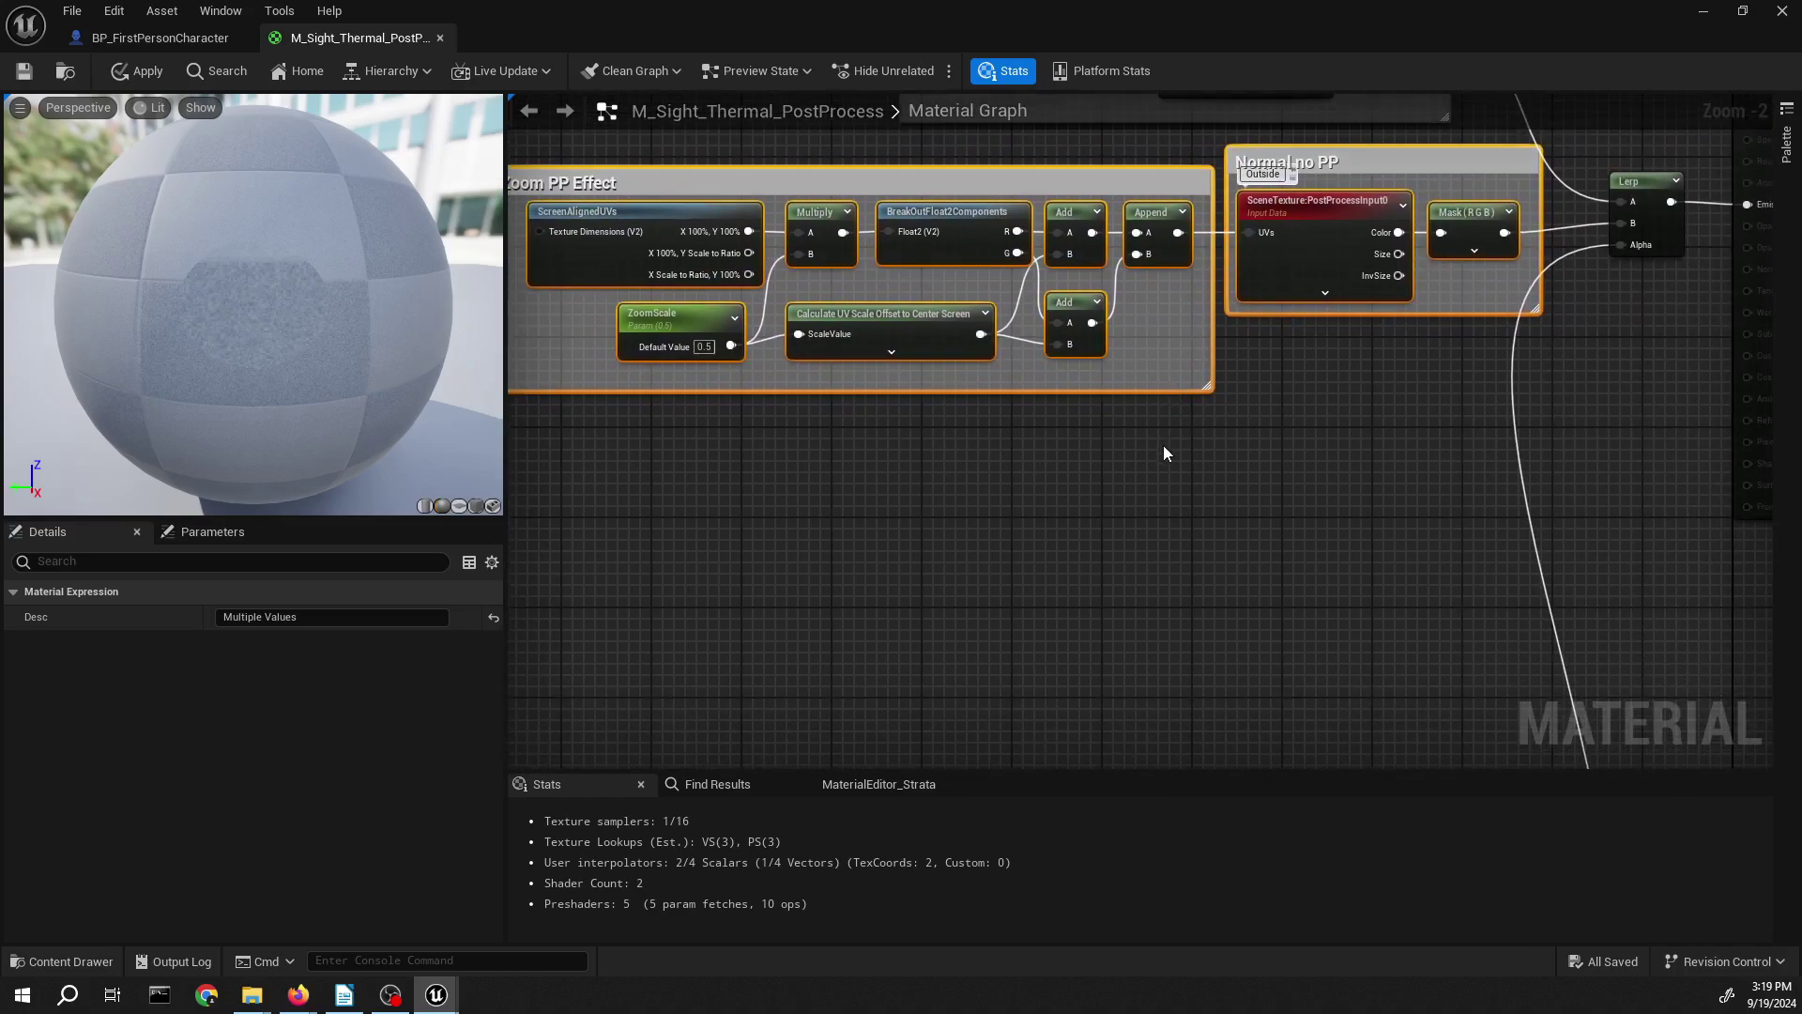
click(1163, 445)
scroll(785, 296, down, 1)
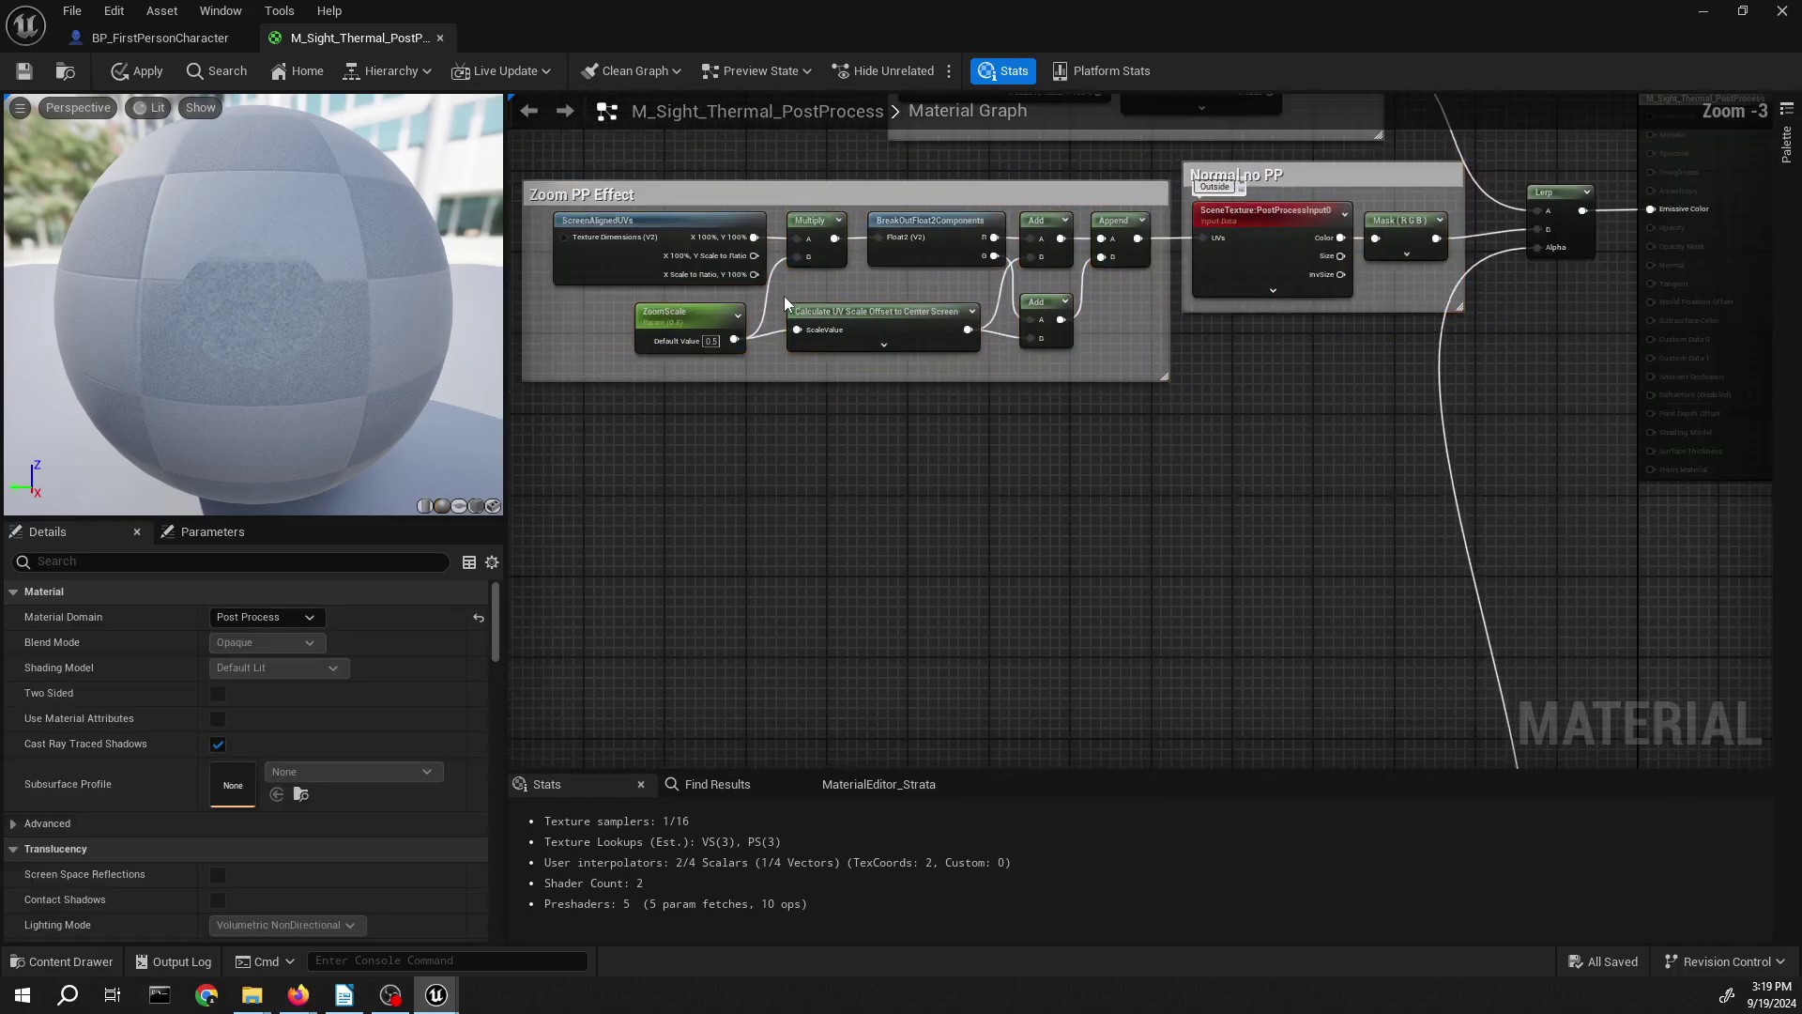
right_drag(769, 286, 869, 336)
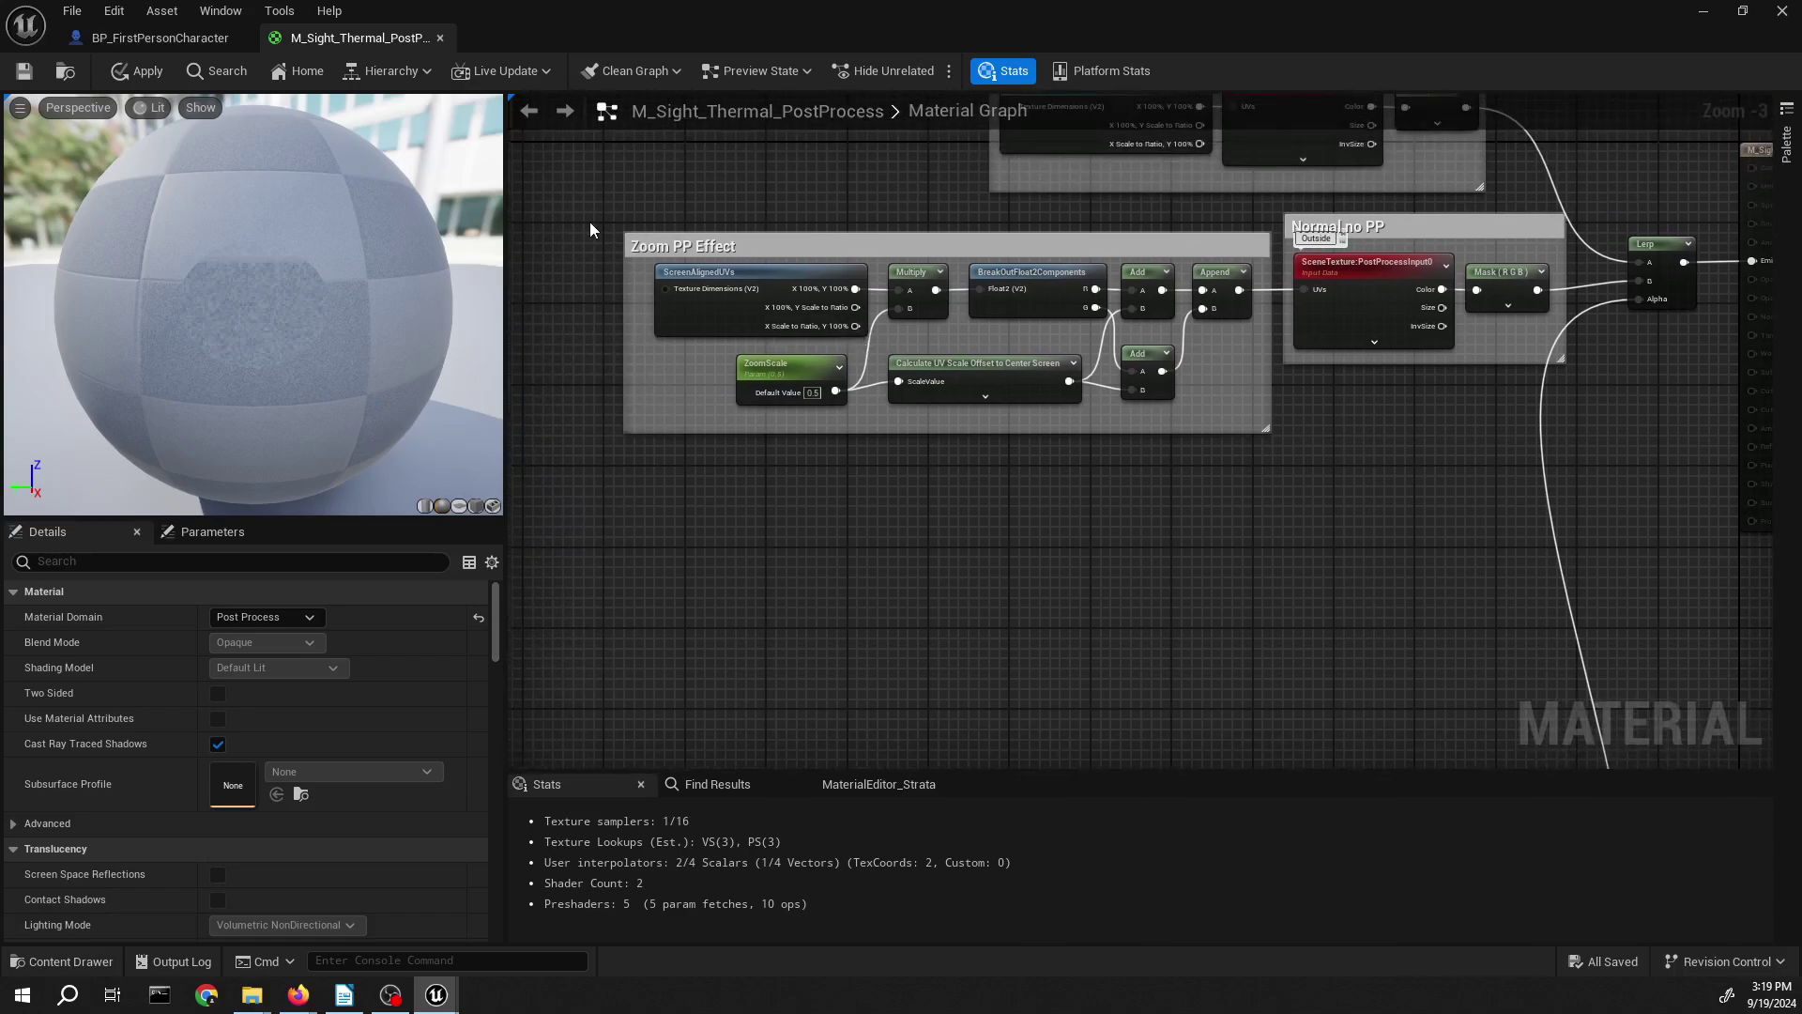
drag(590, 228, 1541, 447)
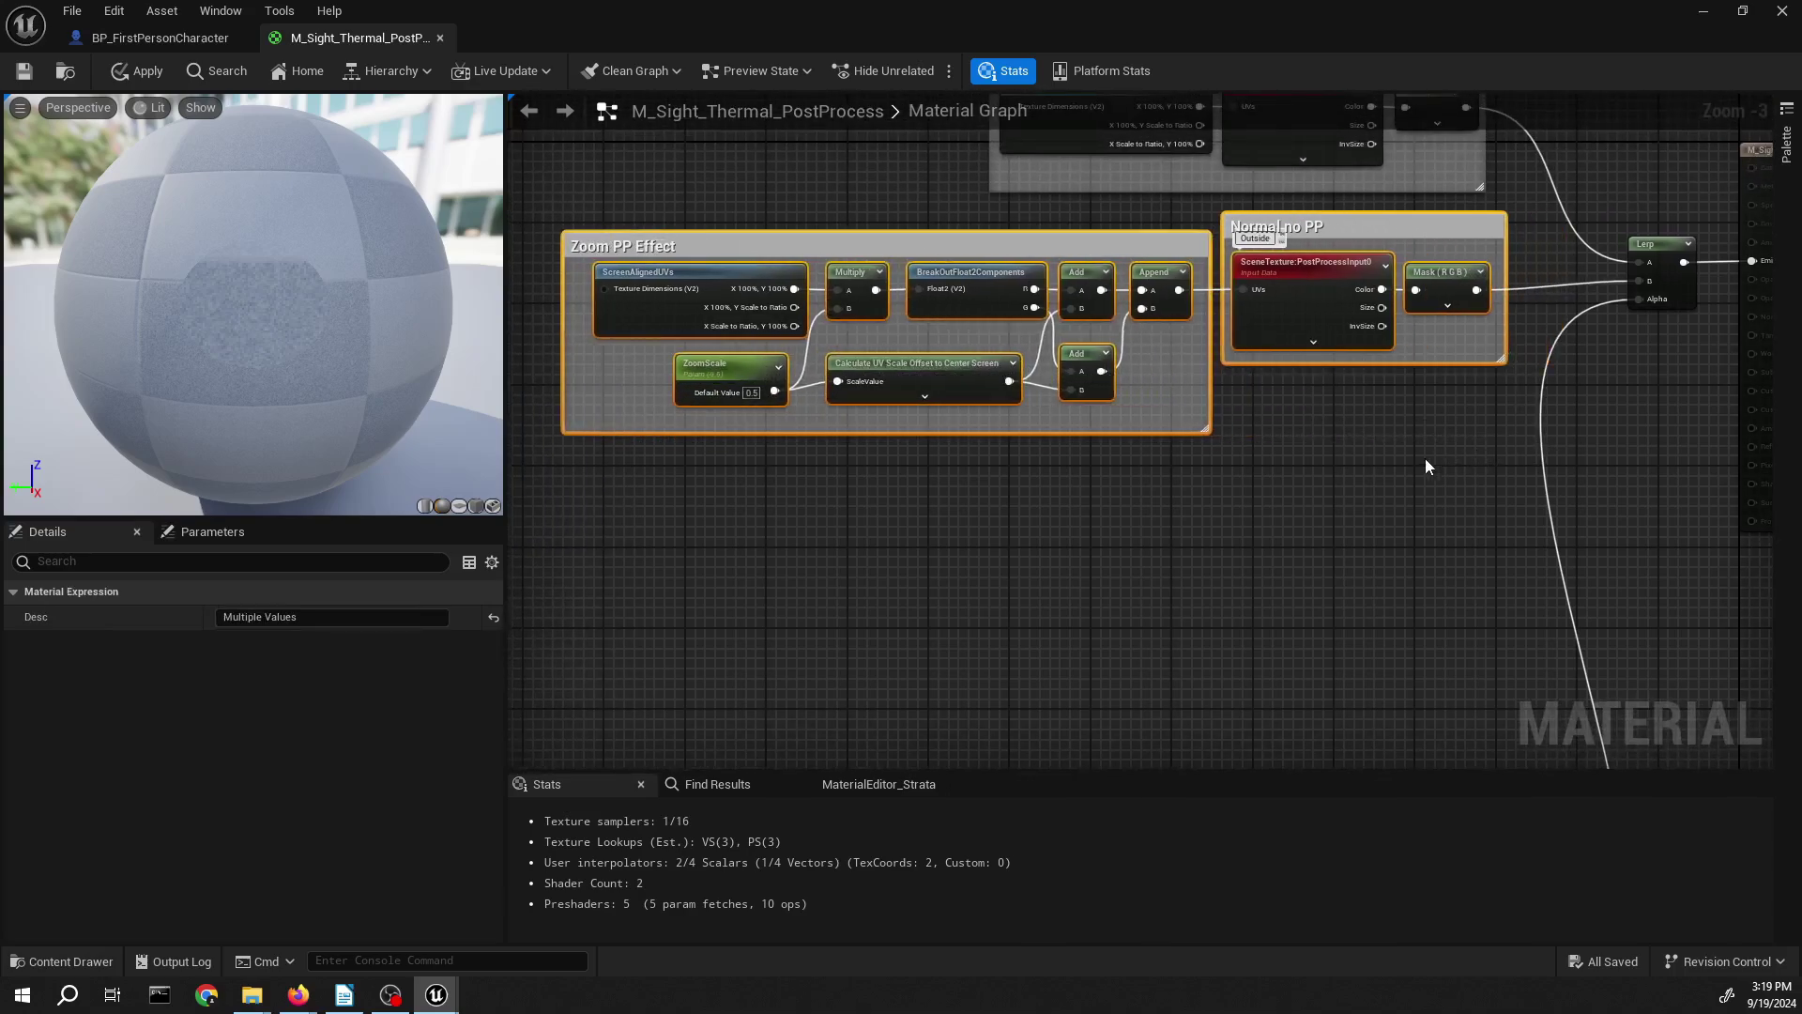
drag(1427, 467, 1349, 490)
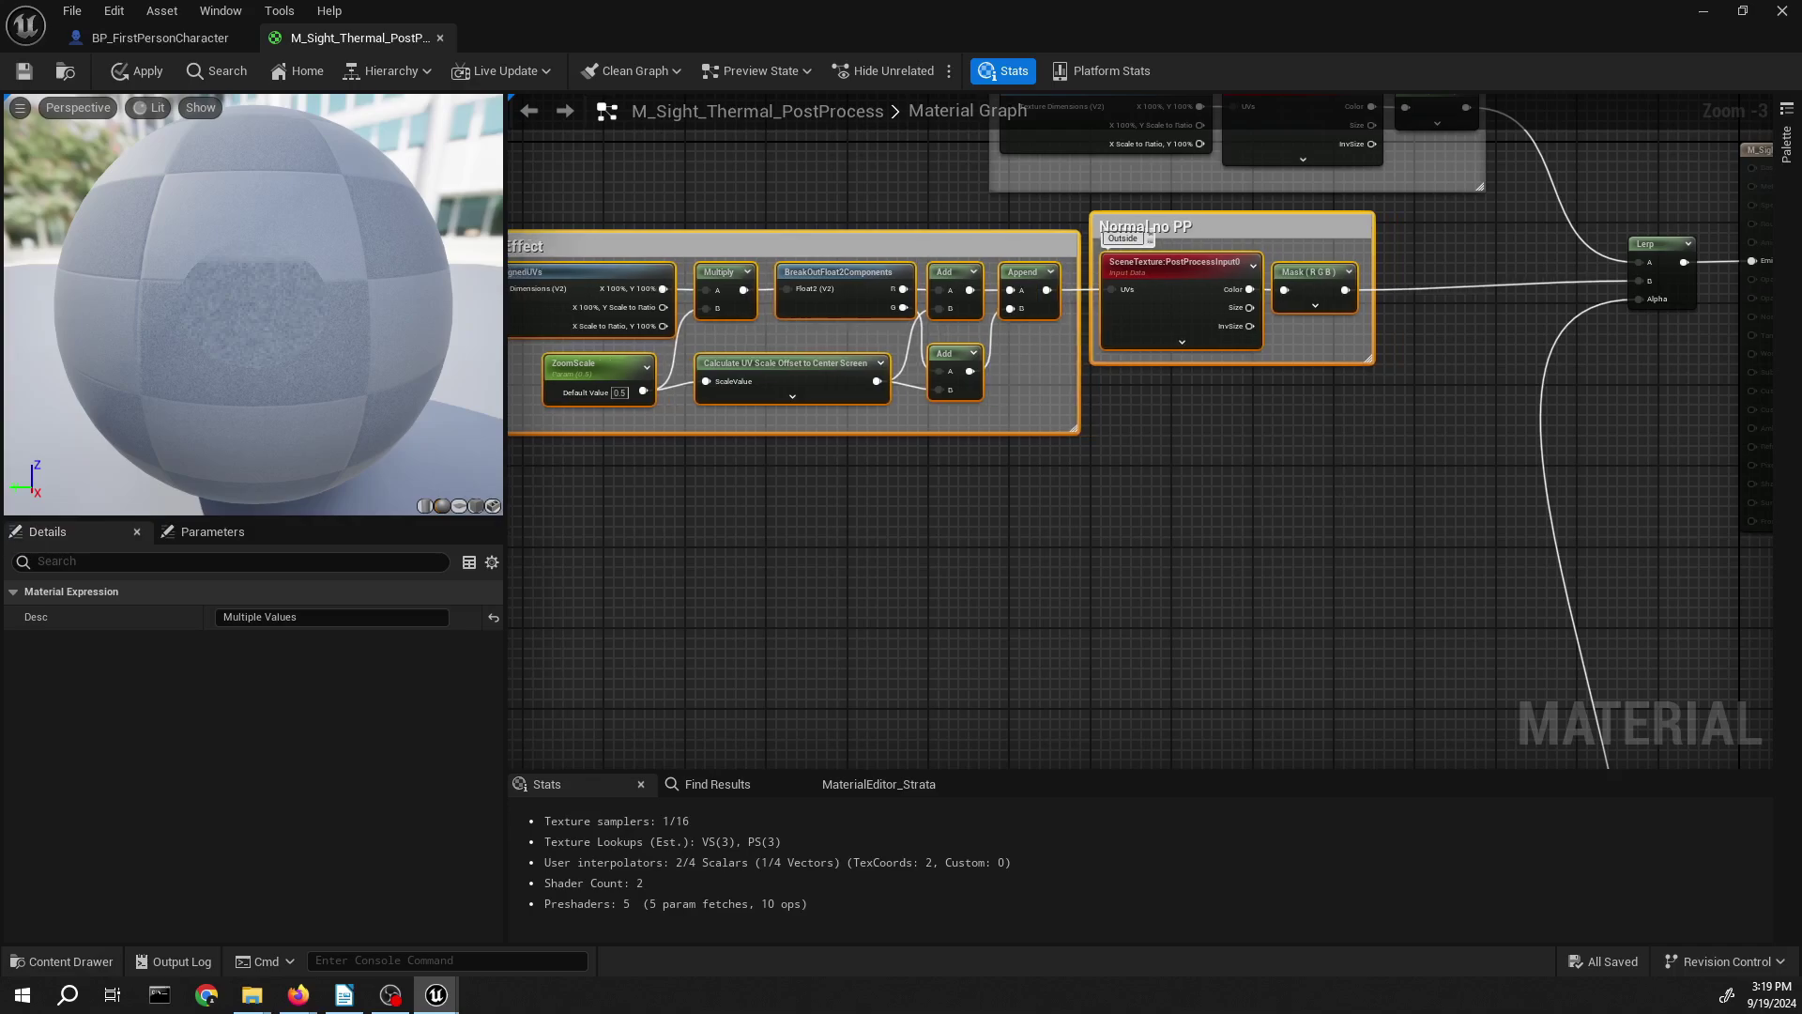
right_drag(1108, 522, 1224, 96)
click(1225, 391)
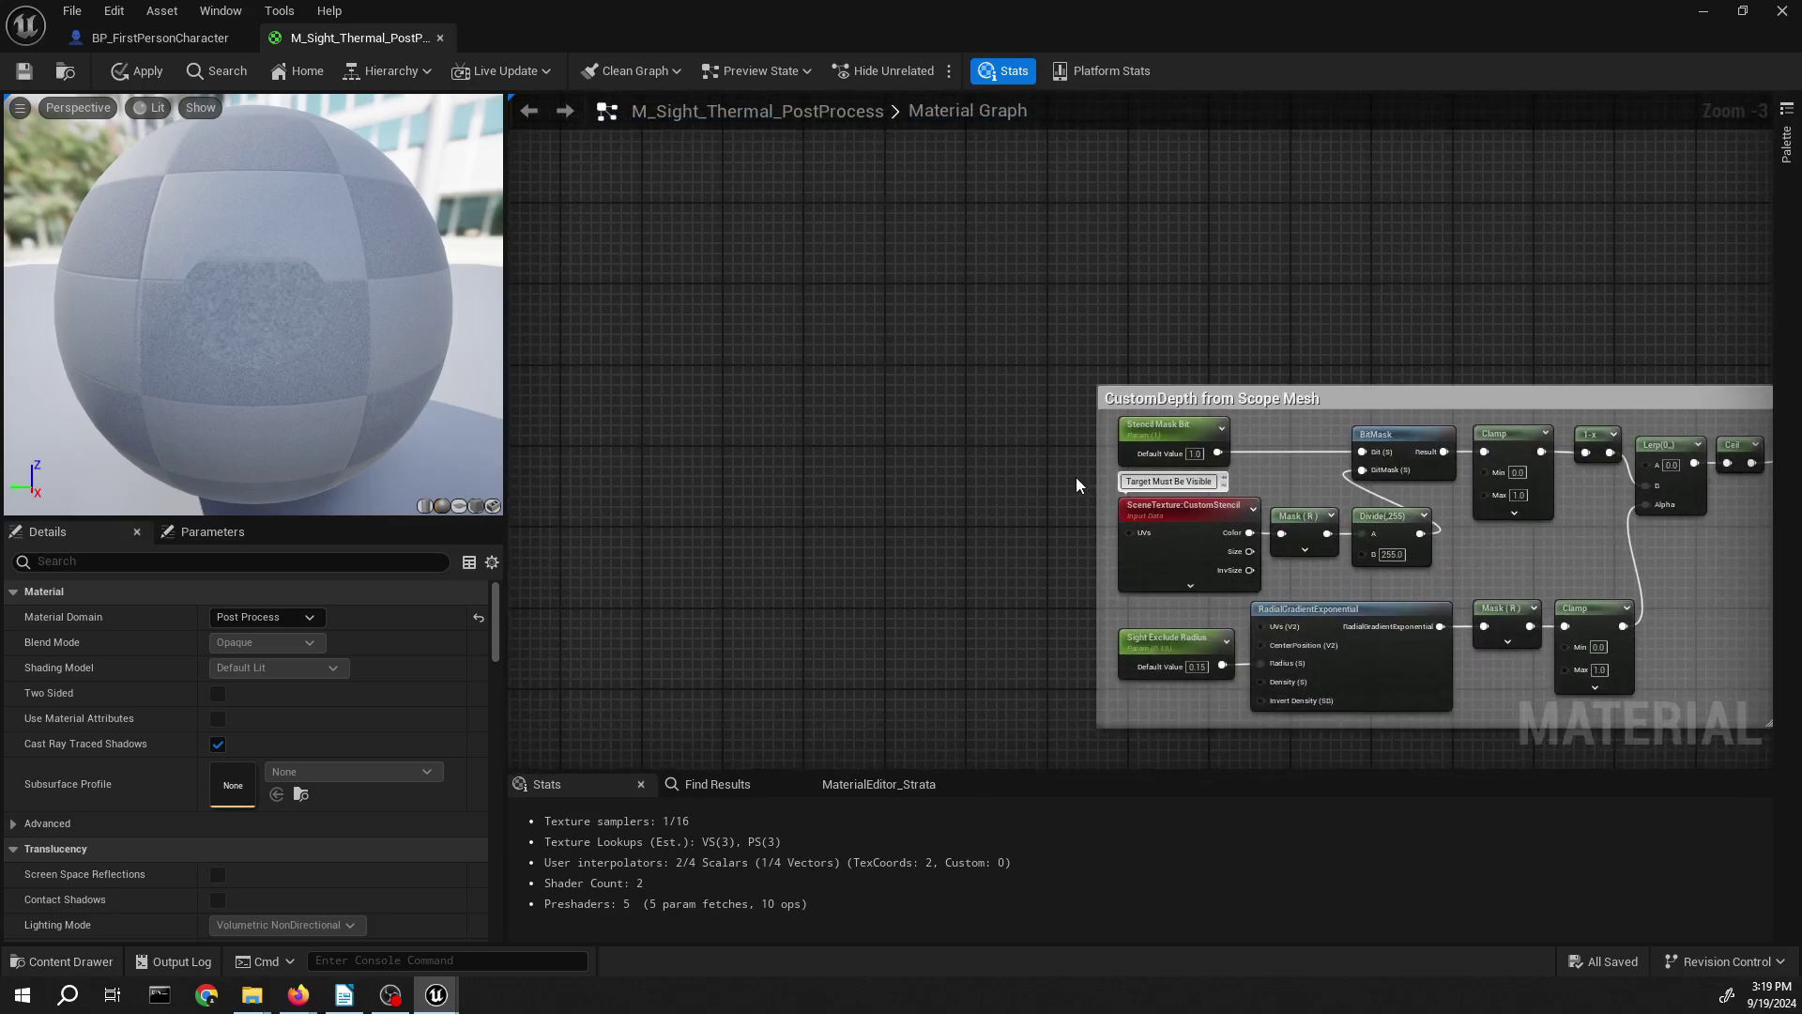
- Copy the SceneTexture:PostProcessInput0 node from Normal no PP to below the Zoom PP Effect group and clear the copy's description
right_drag(1076, 477, 1079, 766)
click(1263, 187)
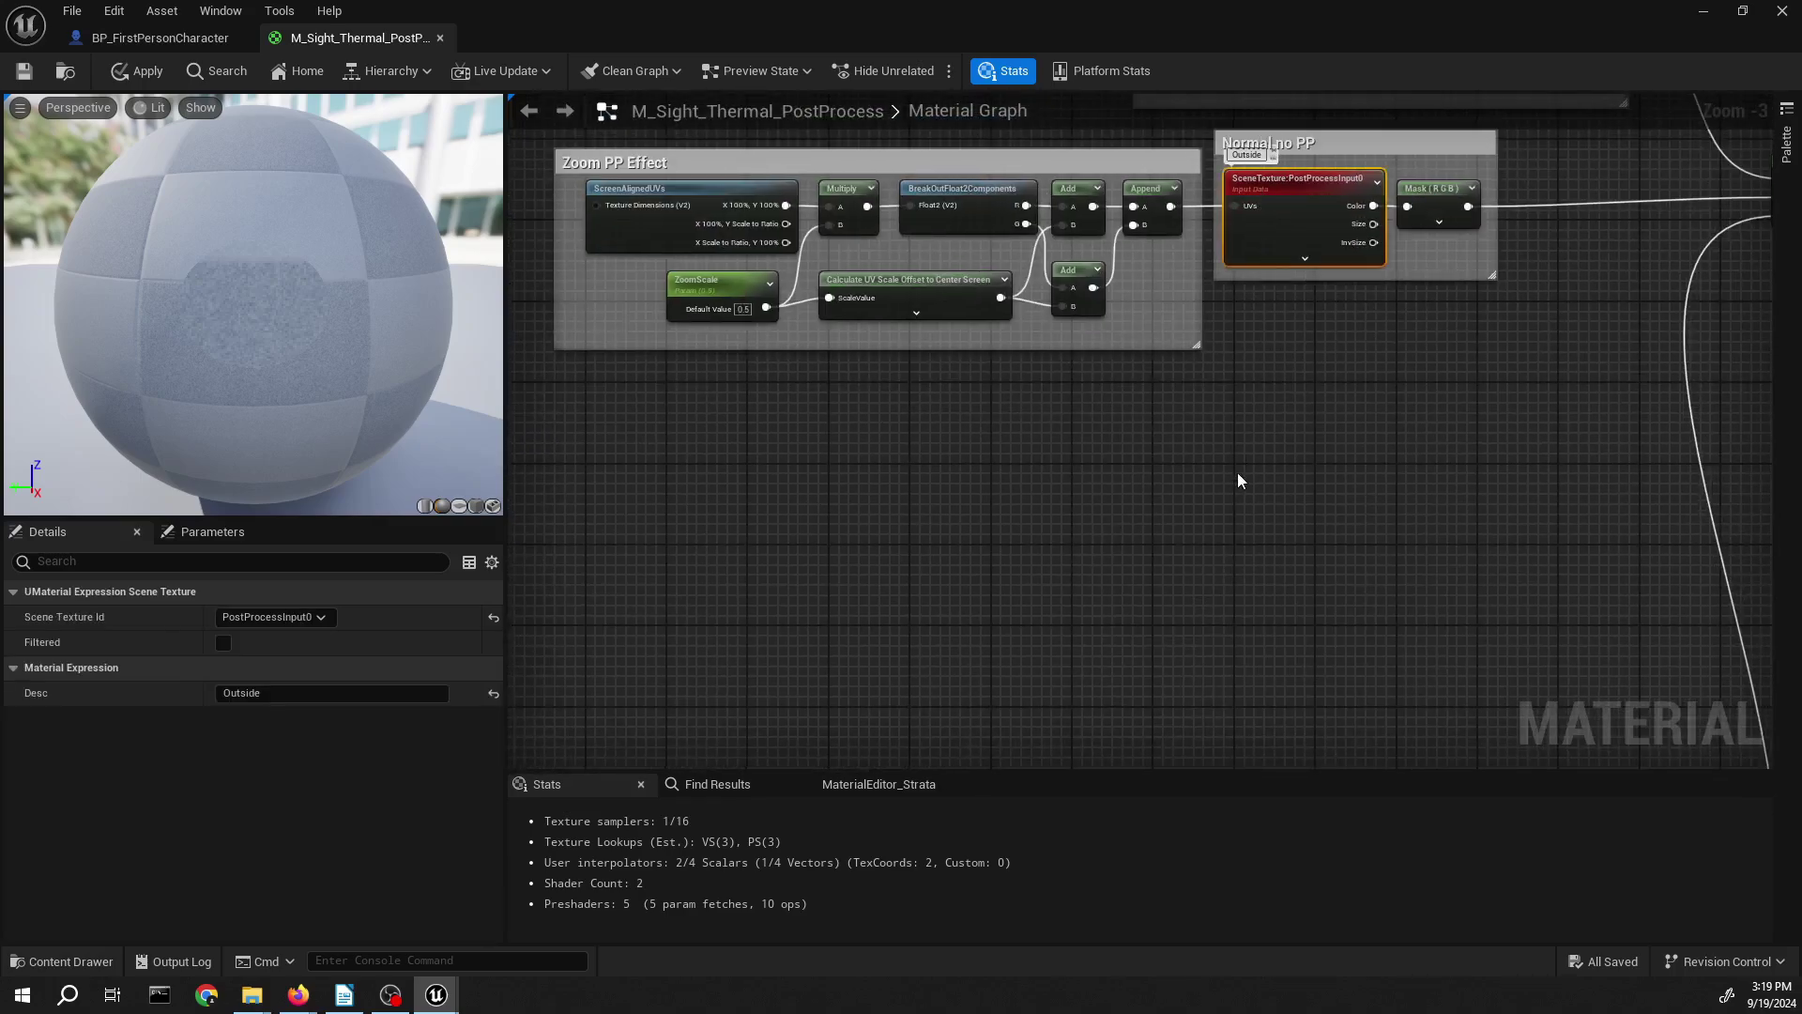
click(1092, 460)
key(ctrl+v)
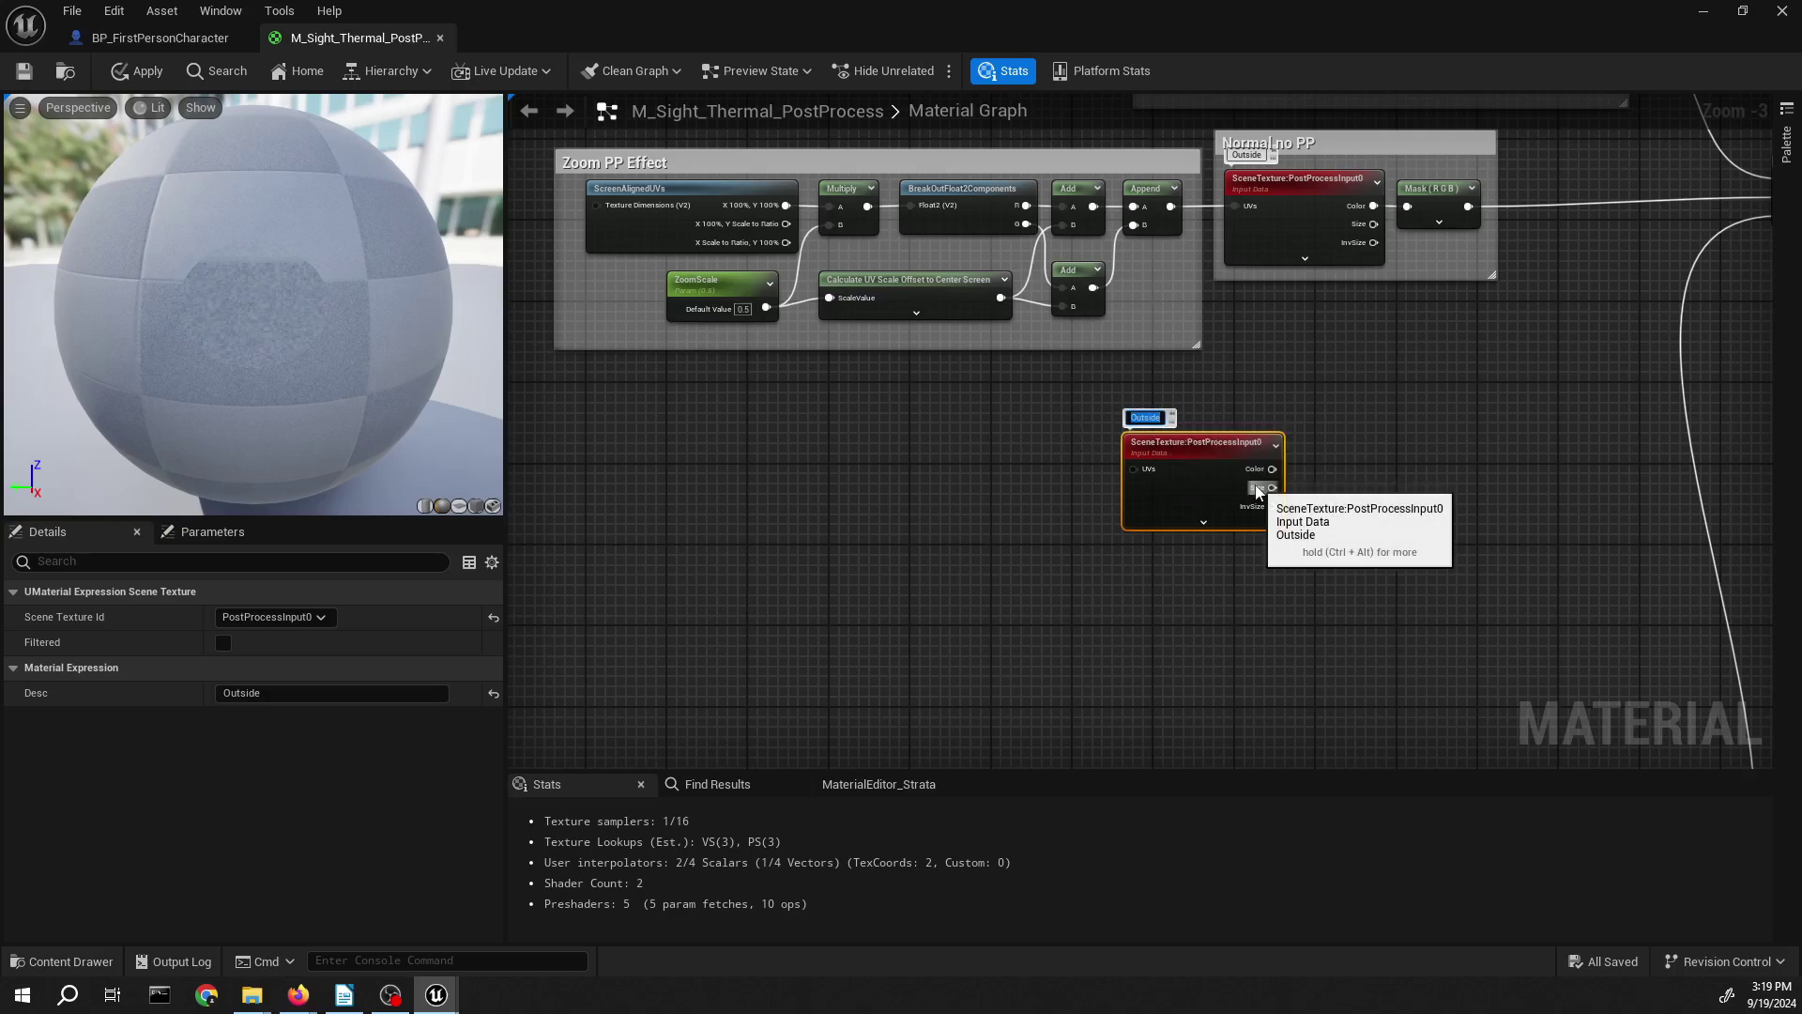
key(Return)
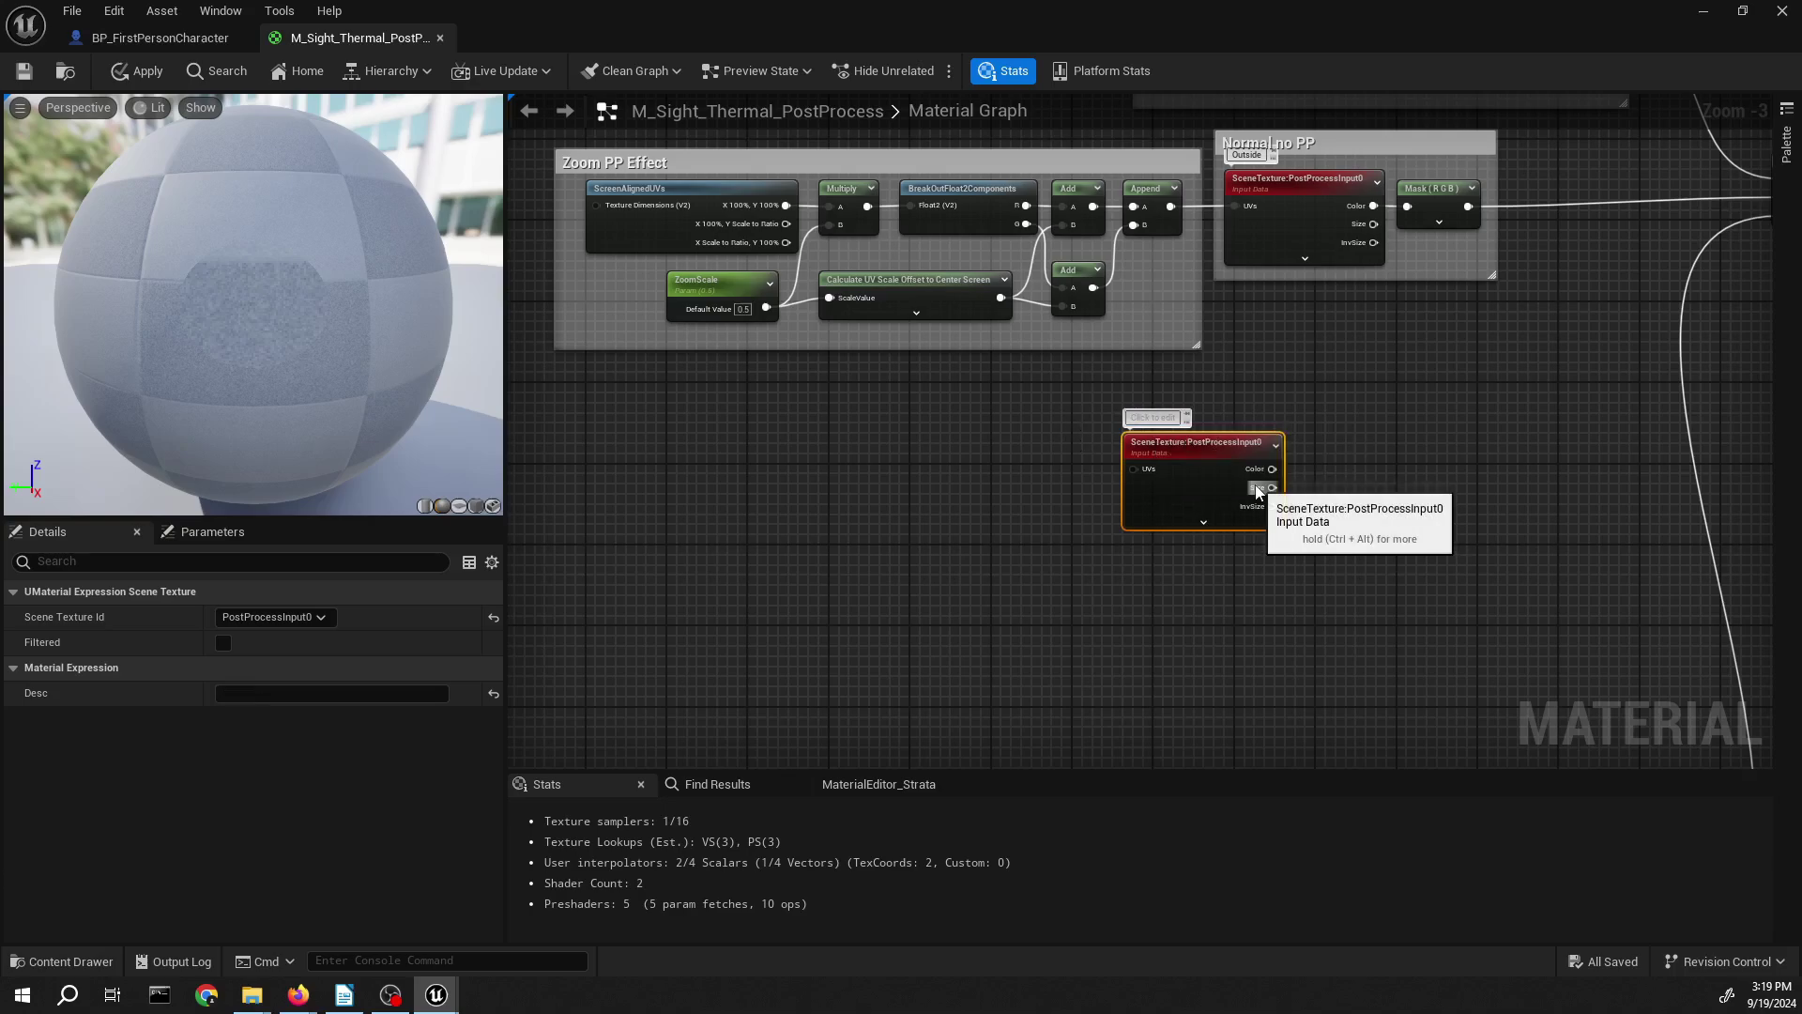
click(1186, 422)
drag(1197, 466, 1136, 406)
- Duplicate the copied SceneTexture:PostProcessInput0 node and stack the two aligned below the Zoom PP Effect group
key(ctrl+c)
click(1094, 549)
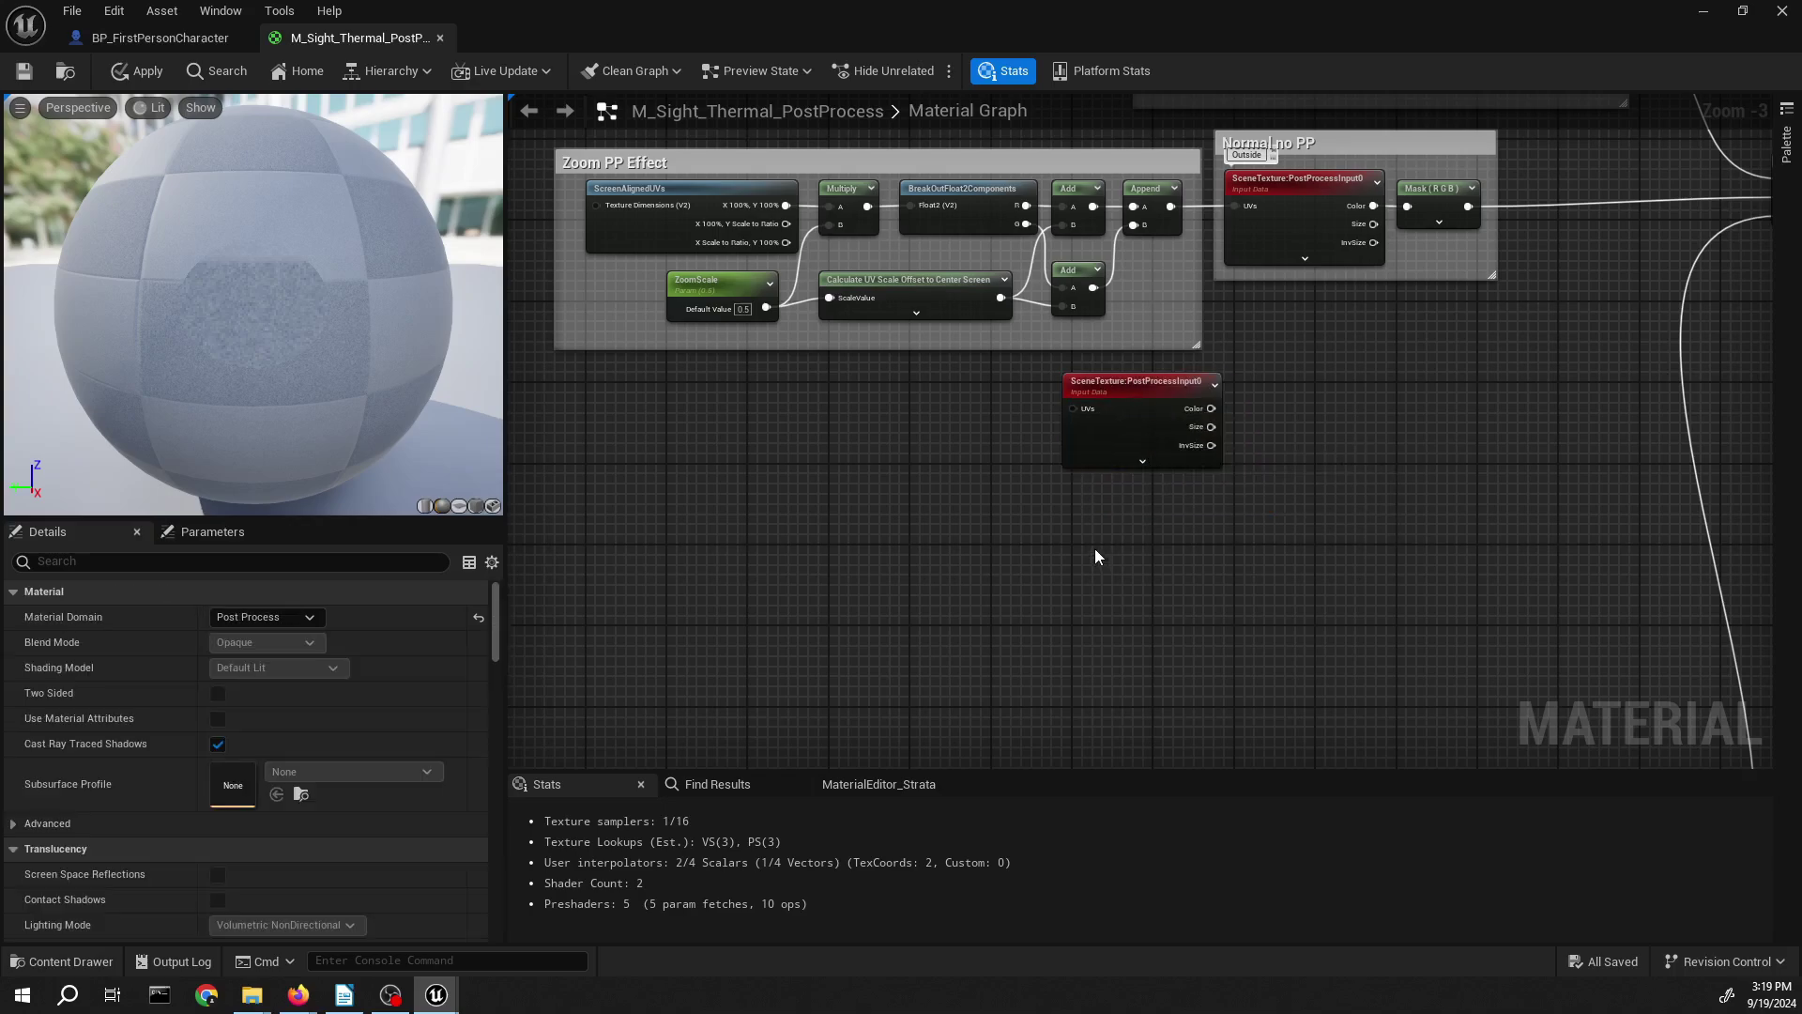
key(ctrl+v)
drag(1003, 522, 1145, 574)
drag(1159, 571, 1132, 521)
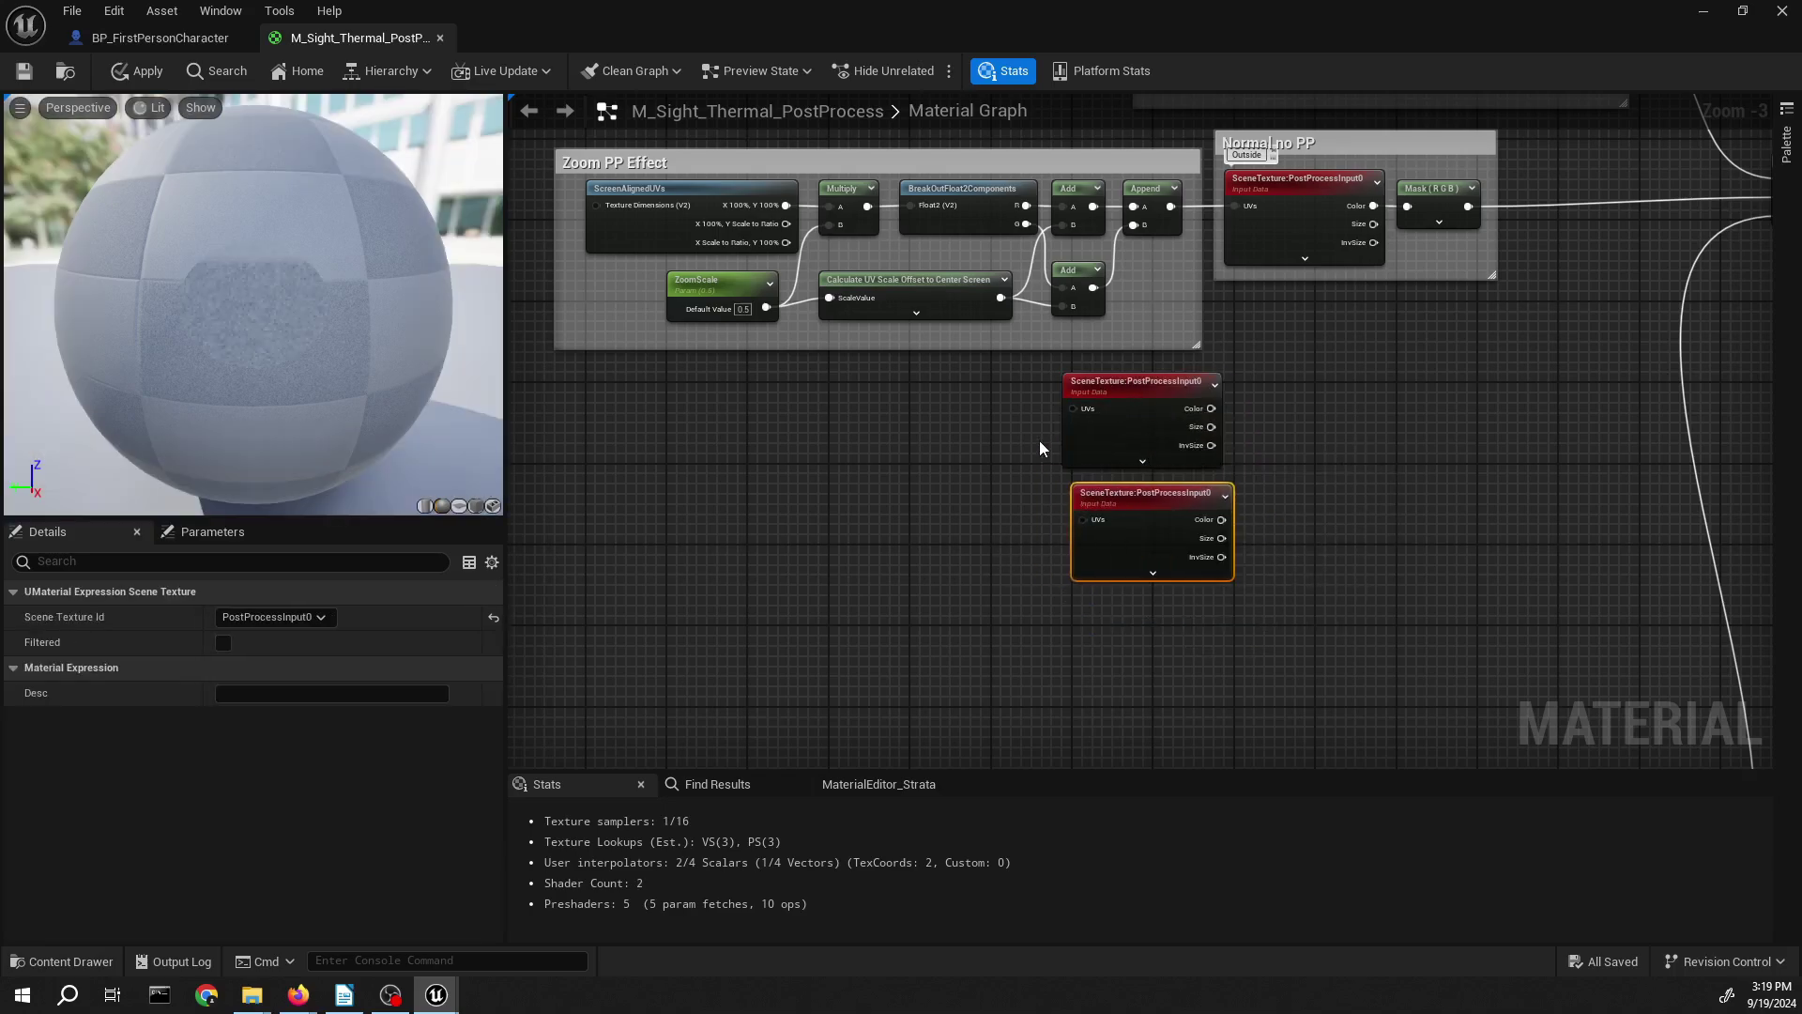
click(1038, 445)
click(1089, 528)
key(Left)
drag(1044, 450, 1124, 569)
key(Down)
key(Down)
key(Down)
key(Down)
key(Down)
key(Down)
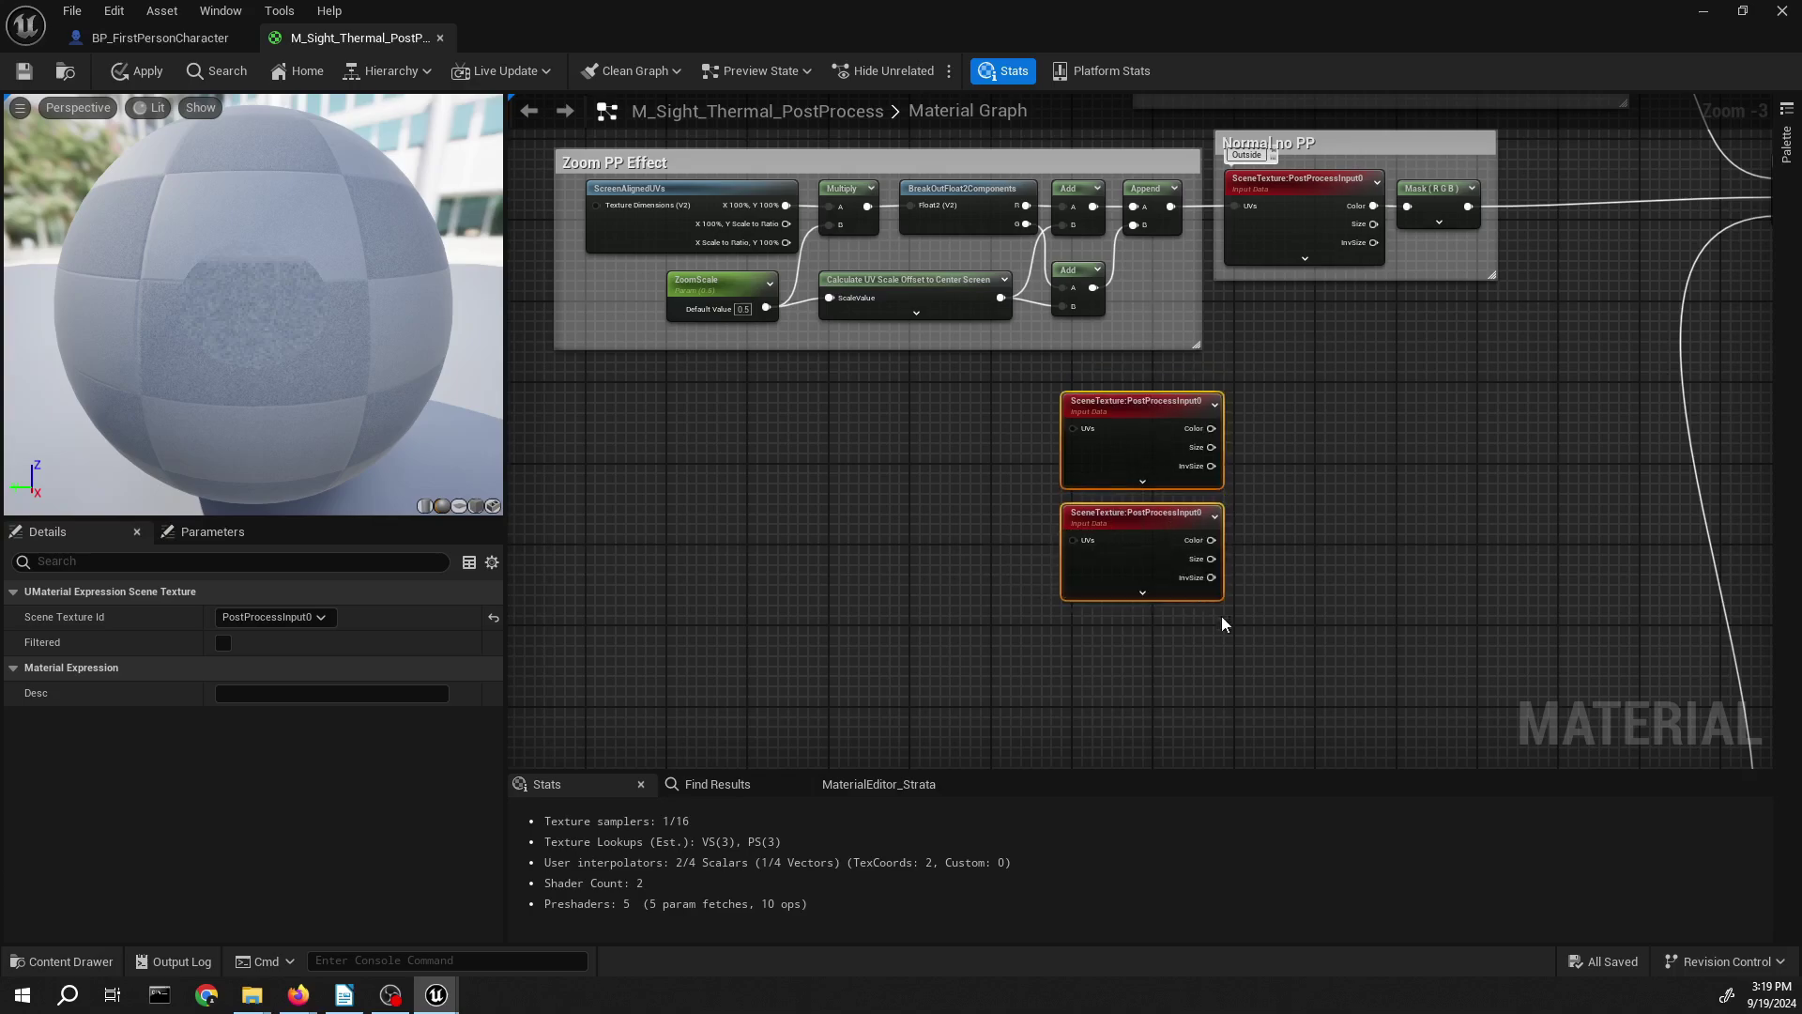
- Copy the Stencil Mask Bit, CustomStencil, Mask, Divide and BitMask nodes from the CustomDepth group into the empty area above it
right_drag(1323, 593, 1299, 90)
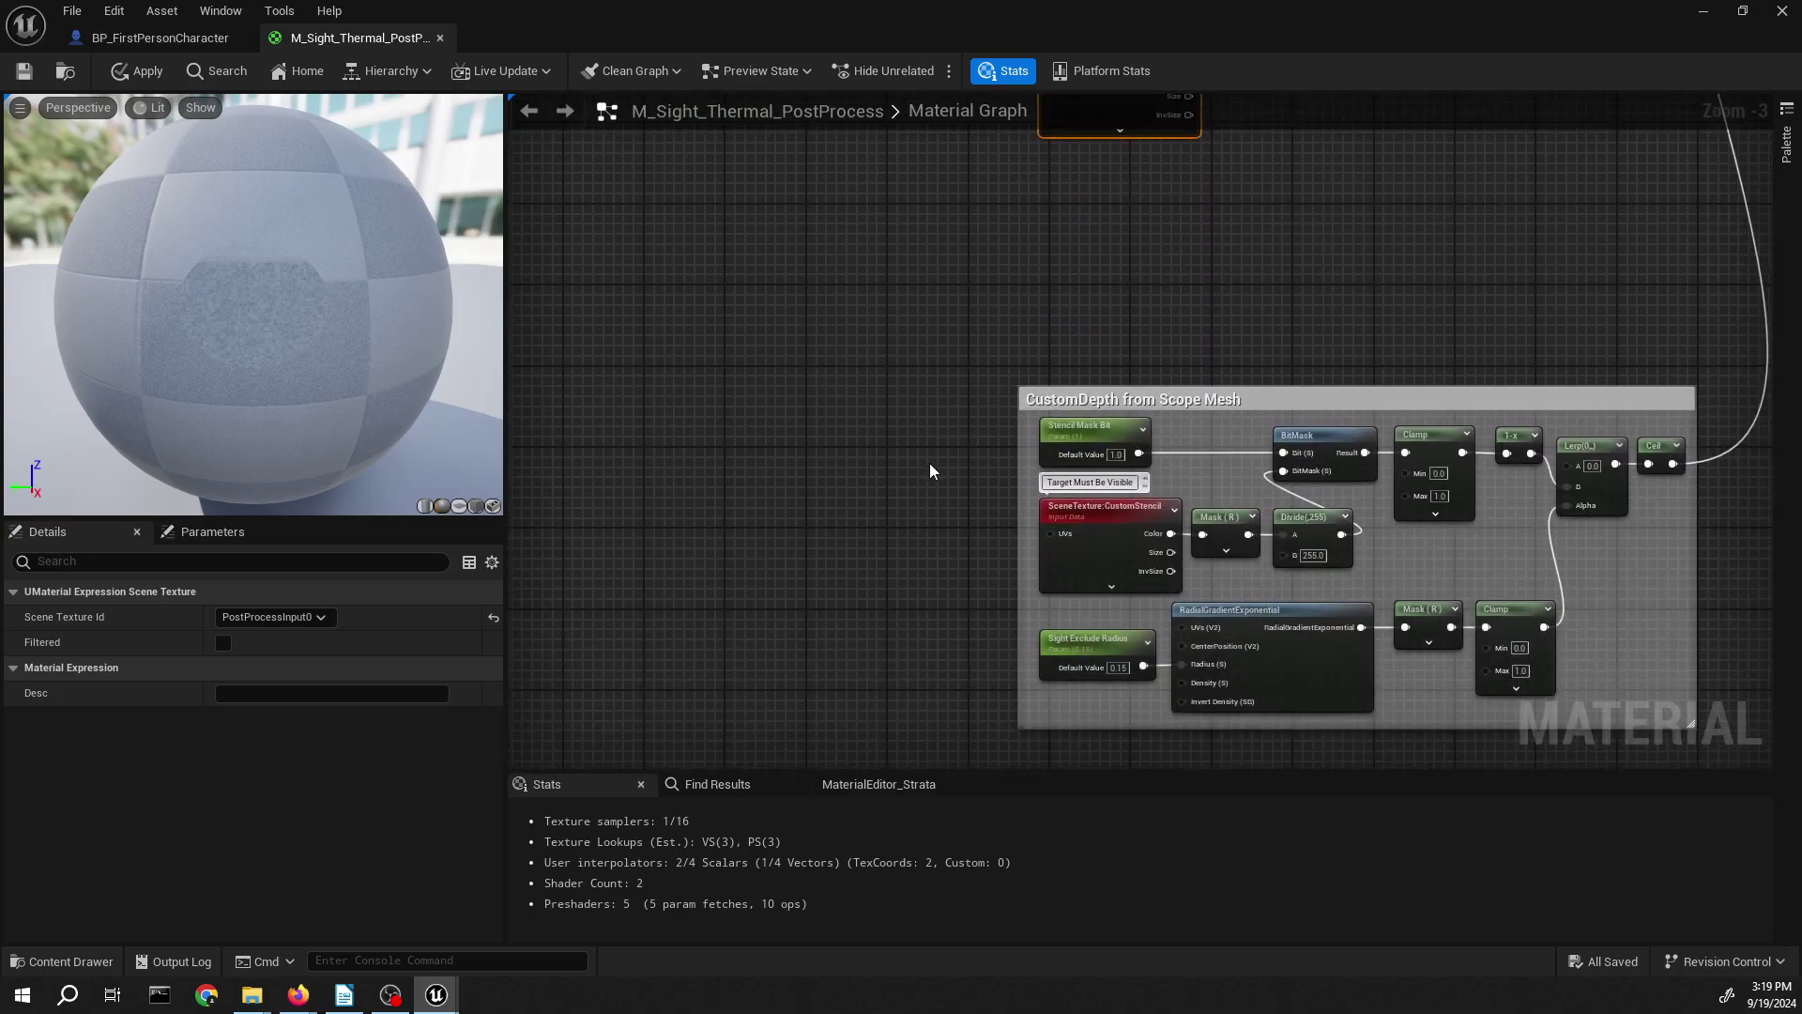
drag(914, 418, 1346, 553)
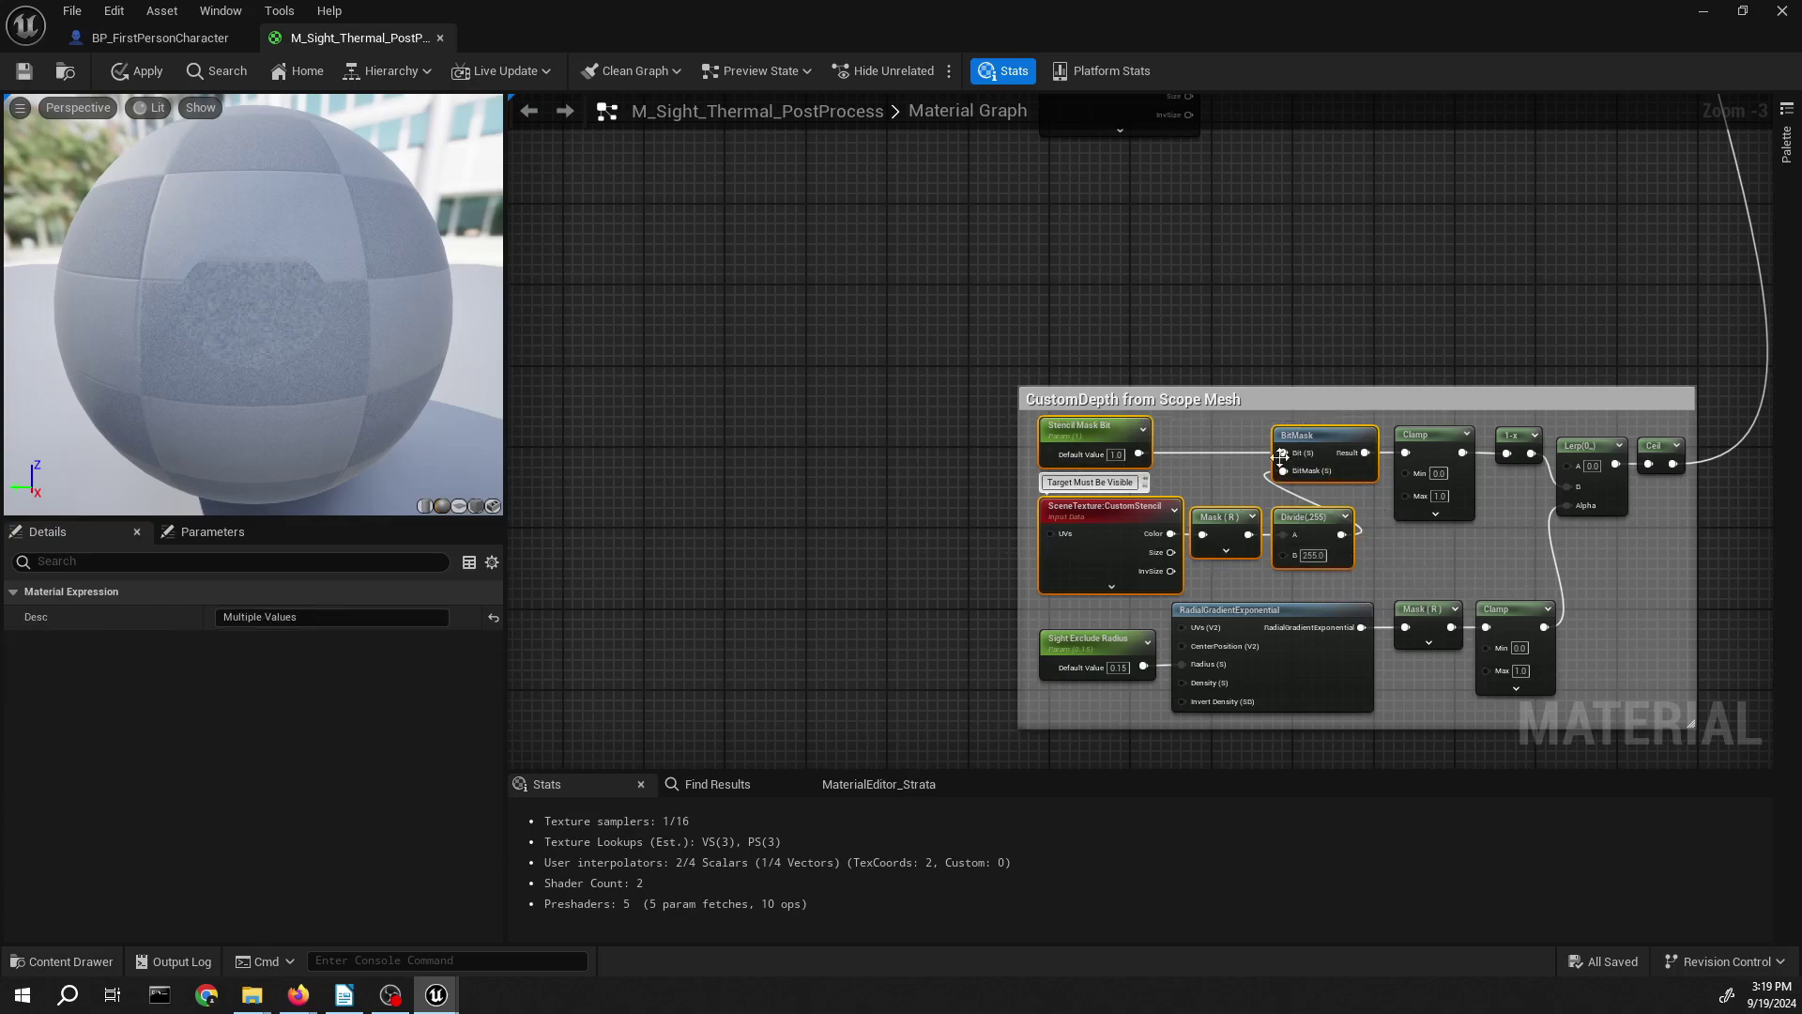
right_drag(923, 201, 918, 392)
key(ctrl+c)
click(922, 362)
key(ctrl+v)
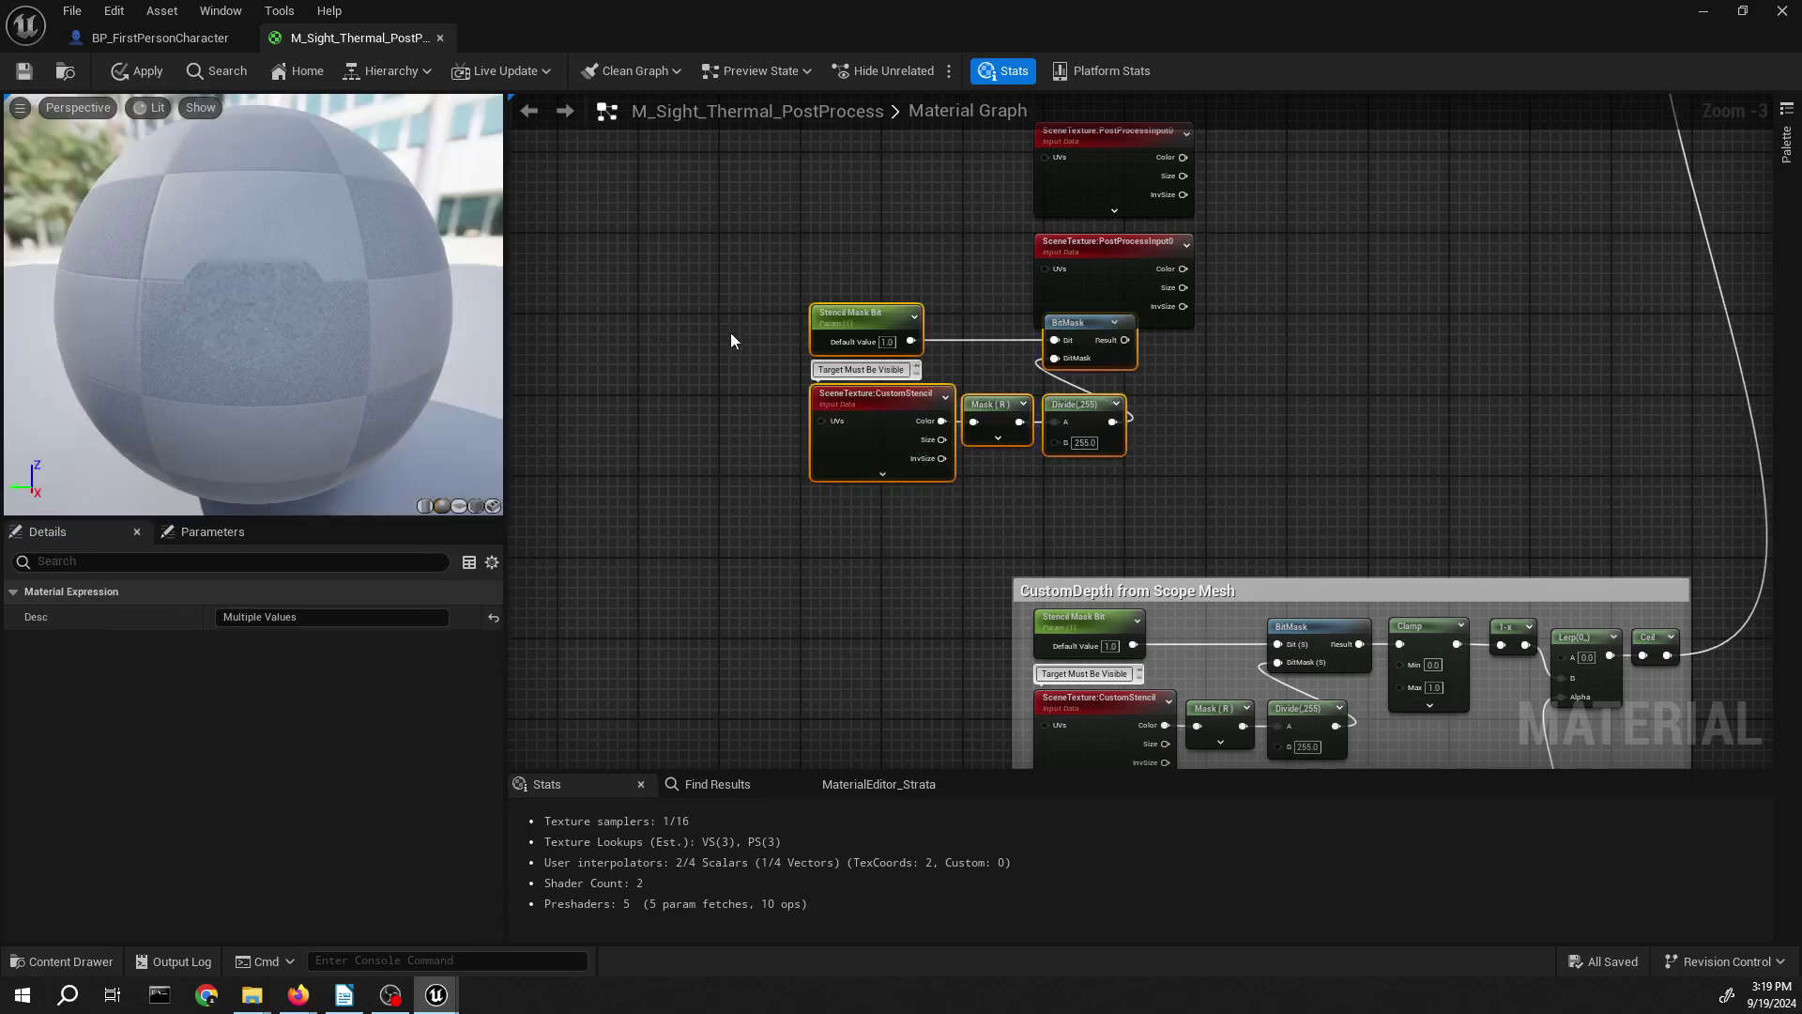
- Arrange the pasted stencil mask nodes directly beneath the two stacked SceneTexture:PostProcessInput0 nodes
drag(731, 329, 1101, 487)
drag(774, 520, 1202, 344)
drag(1065, 338, 1106, 375)
drag(717, 354, 1087, 466)
drag(1077, 343, 1301, 383)
right_drag(1301, 383, 1416, 446)
- Add a scalar parameter named Thermal Targets Mask Bit beside the pasted stencil nodes, with a default value of 4
right_click(1021, 428)
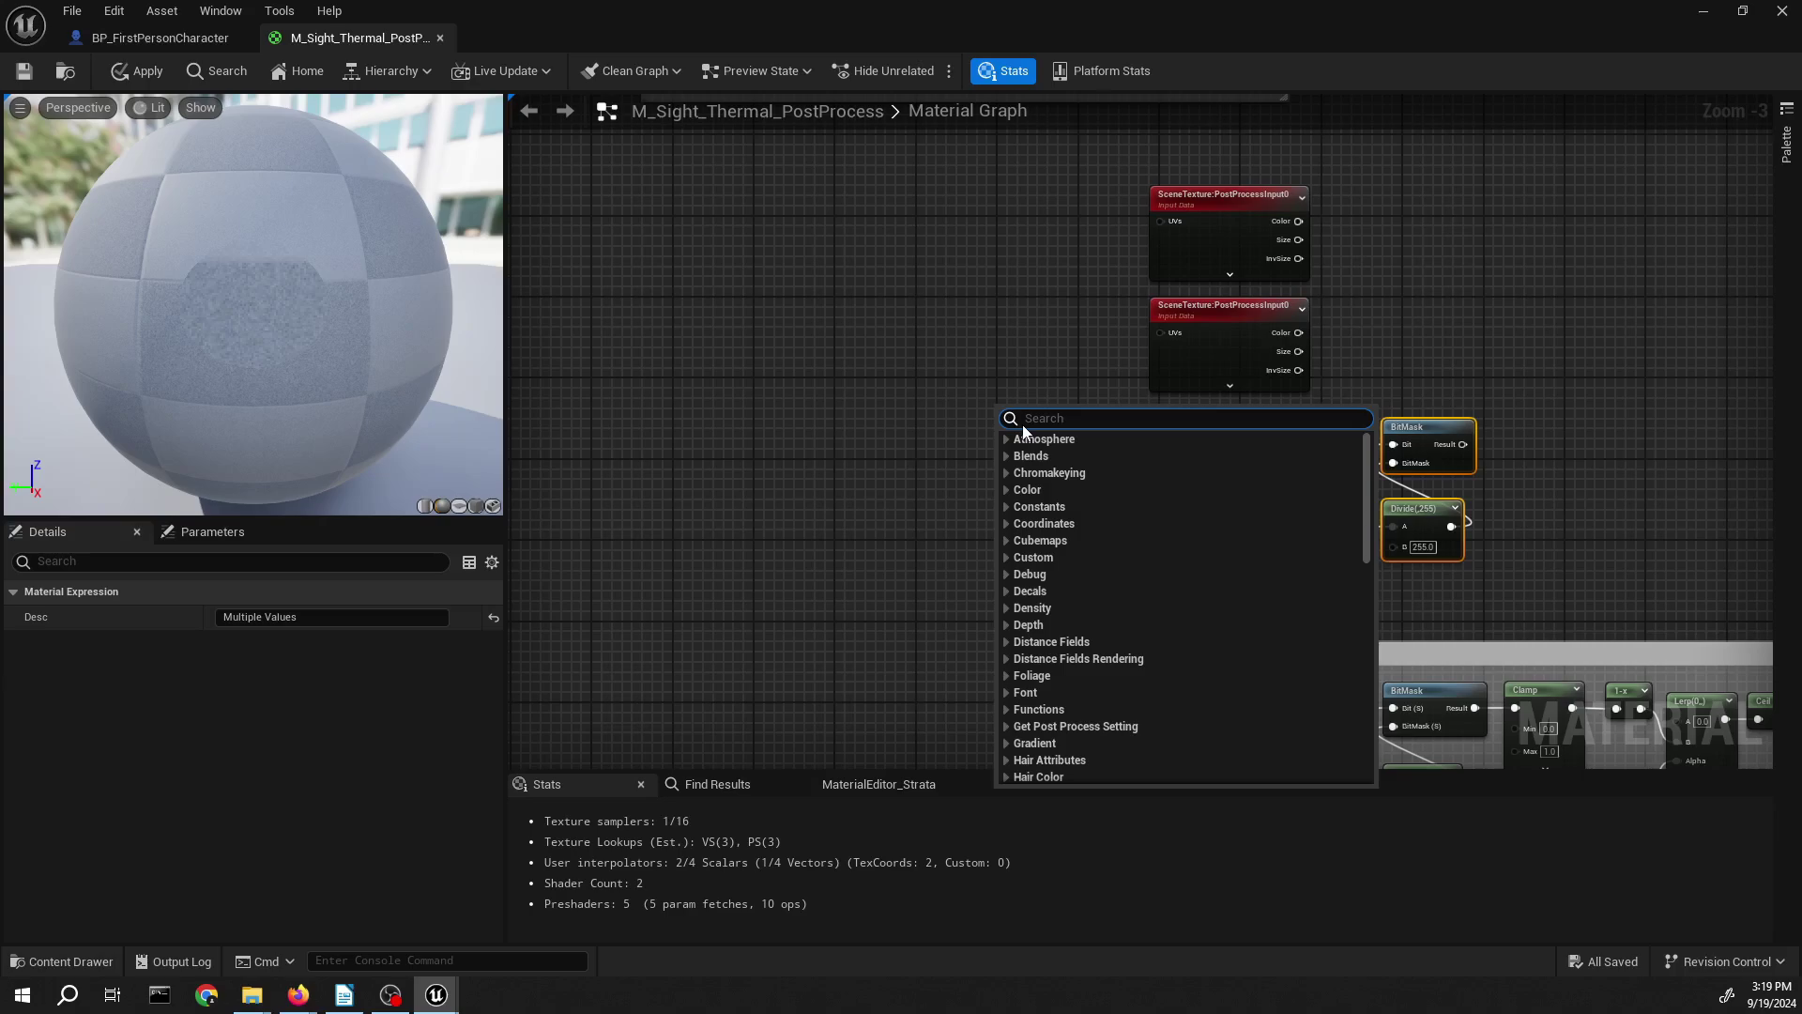
text(Scalar)
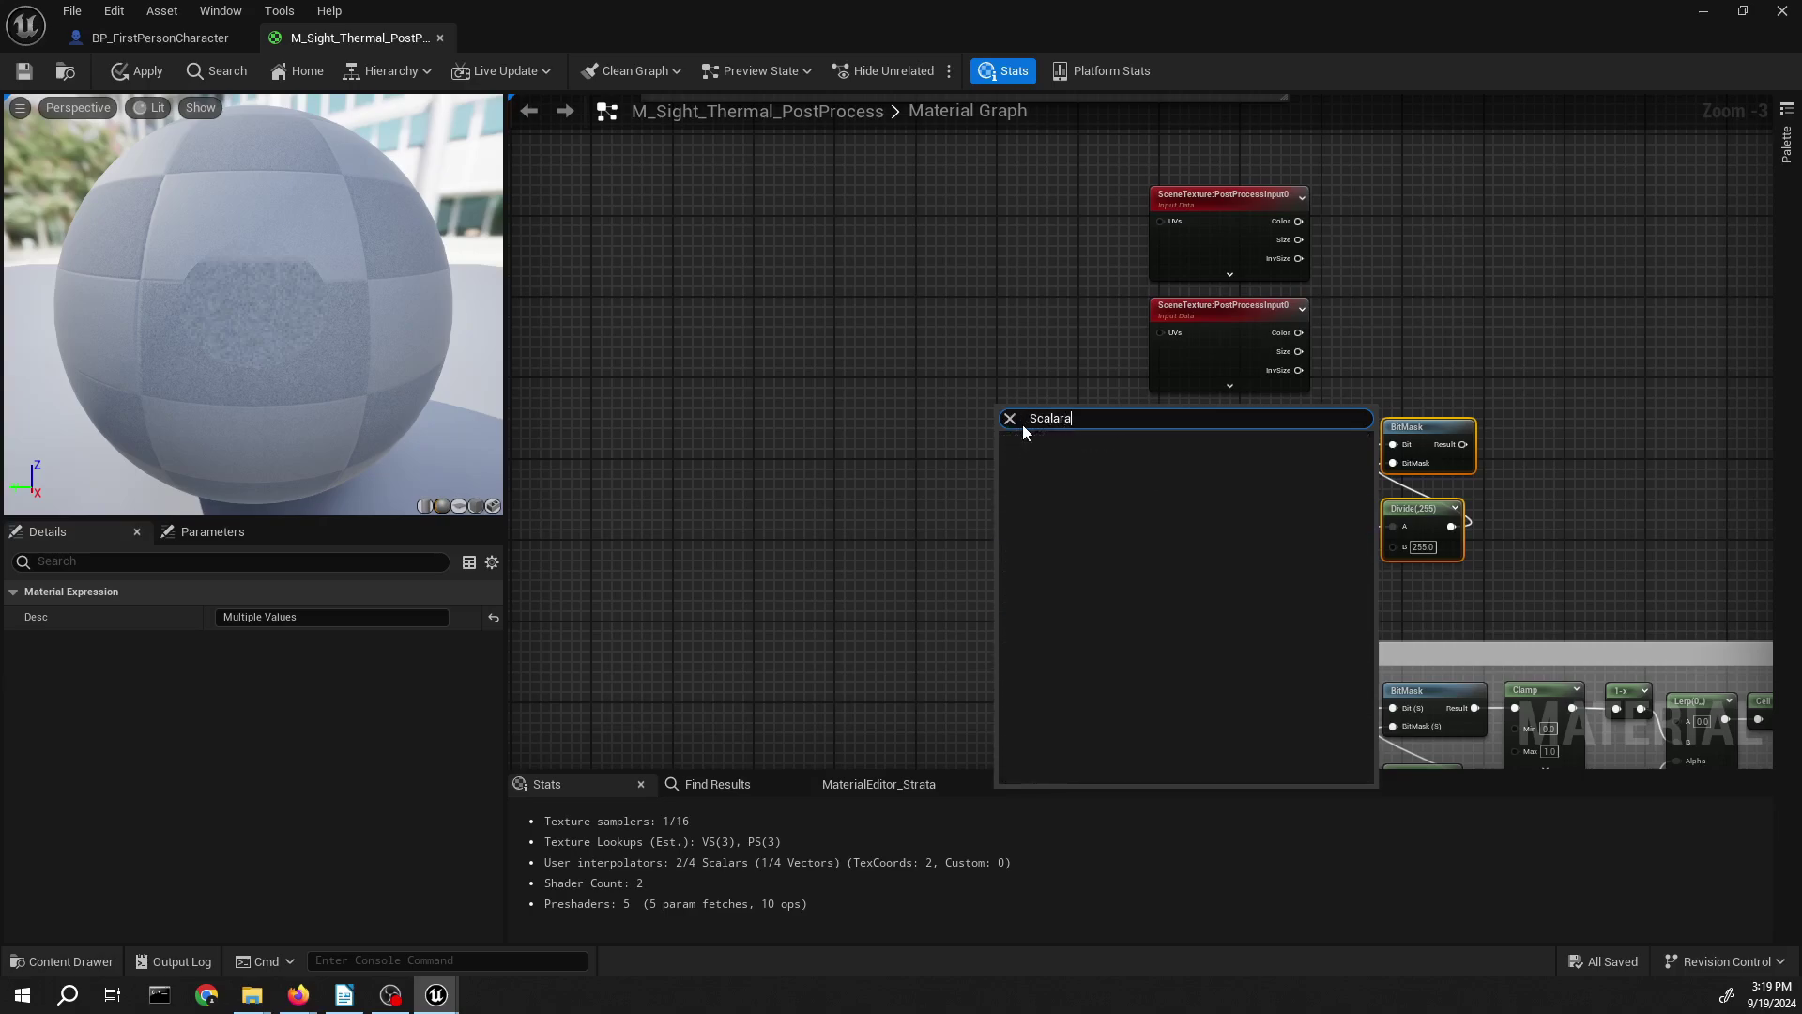
key(Return)
scroll(1115, 448, up, 3)
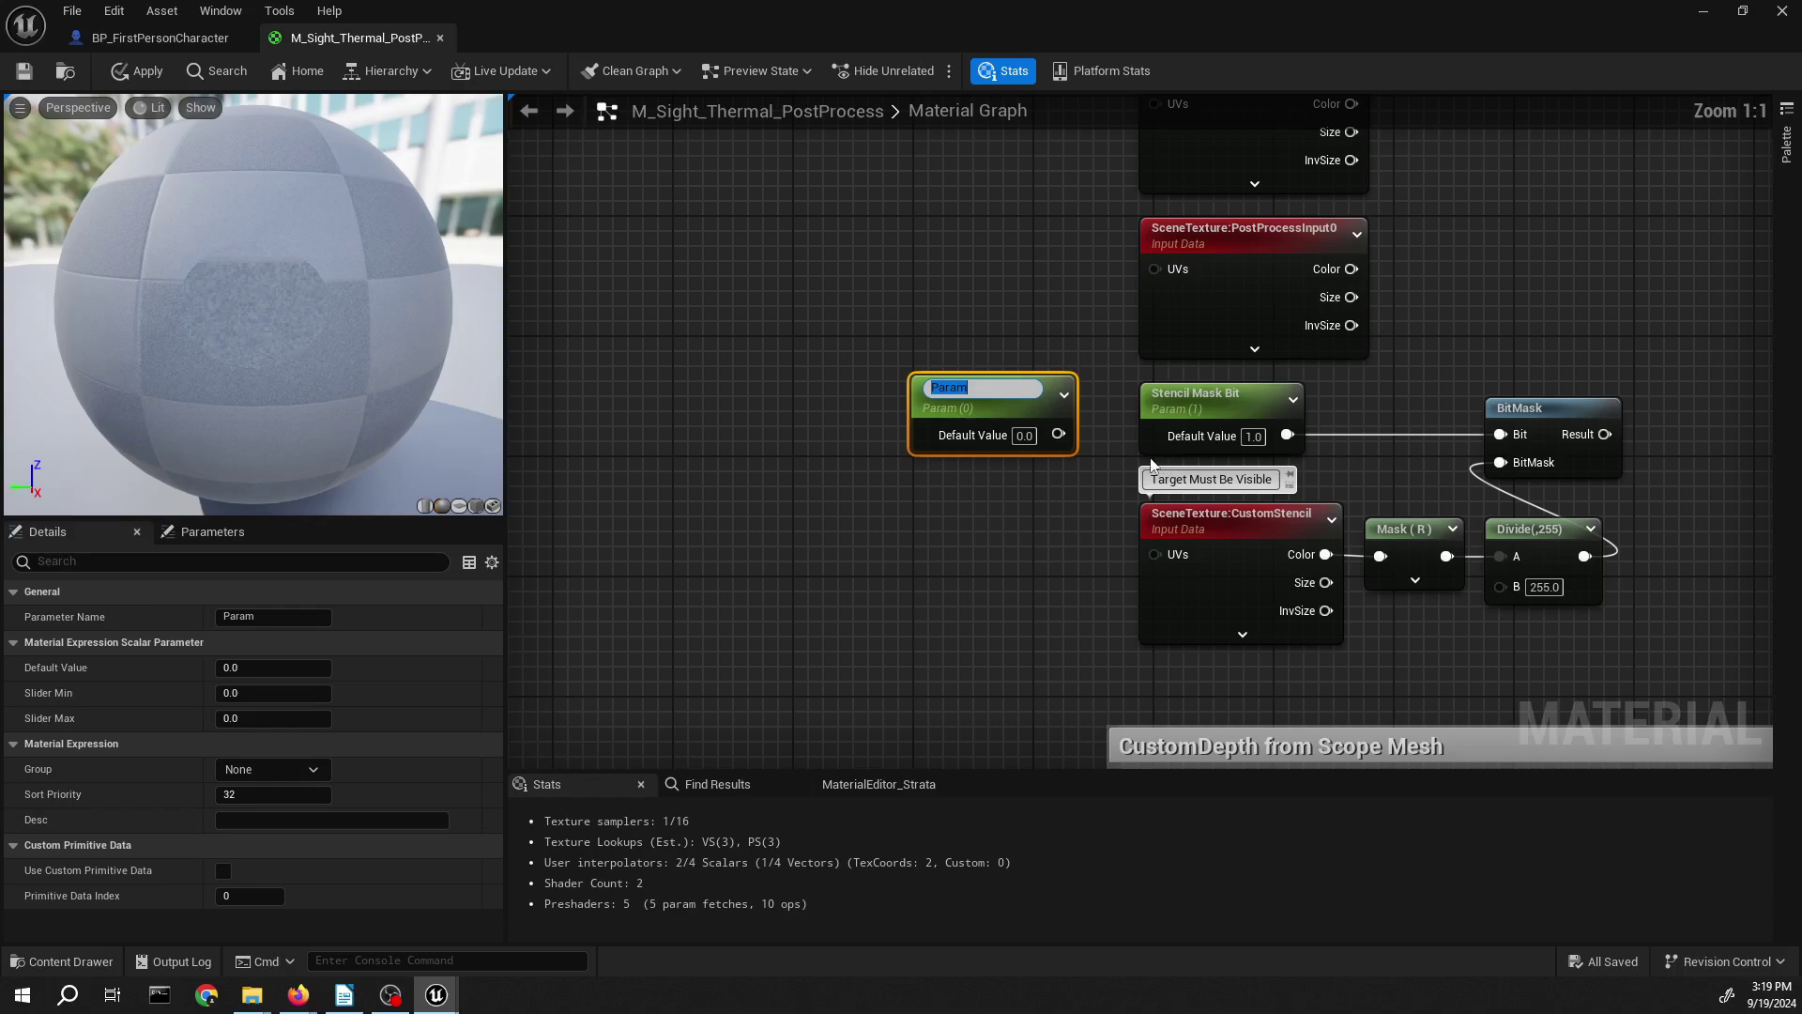
text(Thermal Mask Targets )
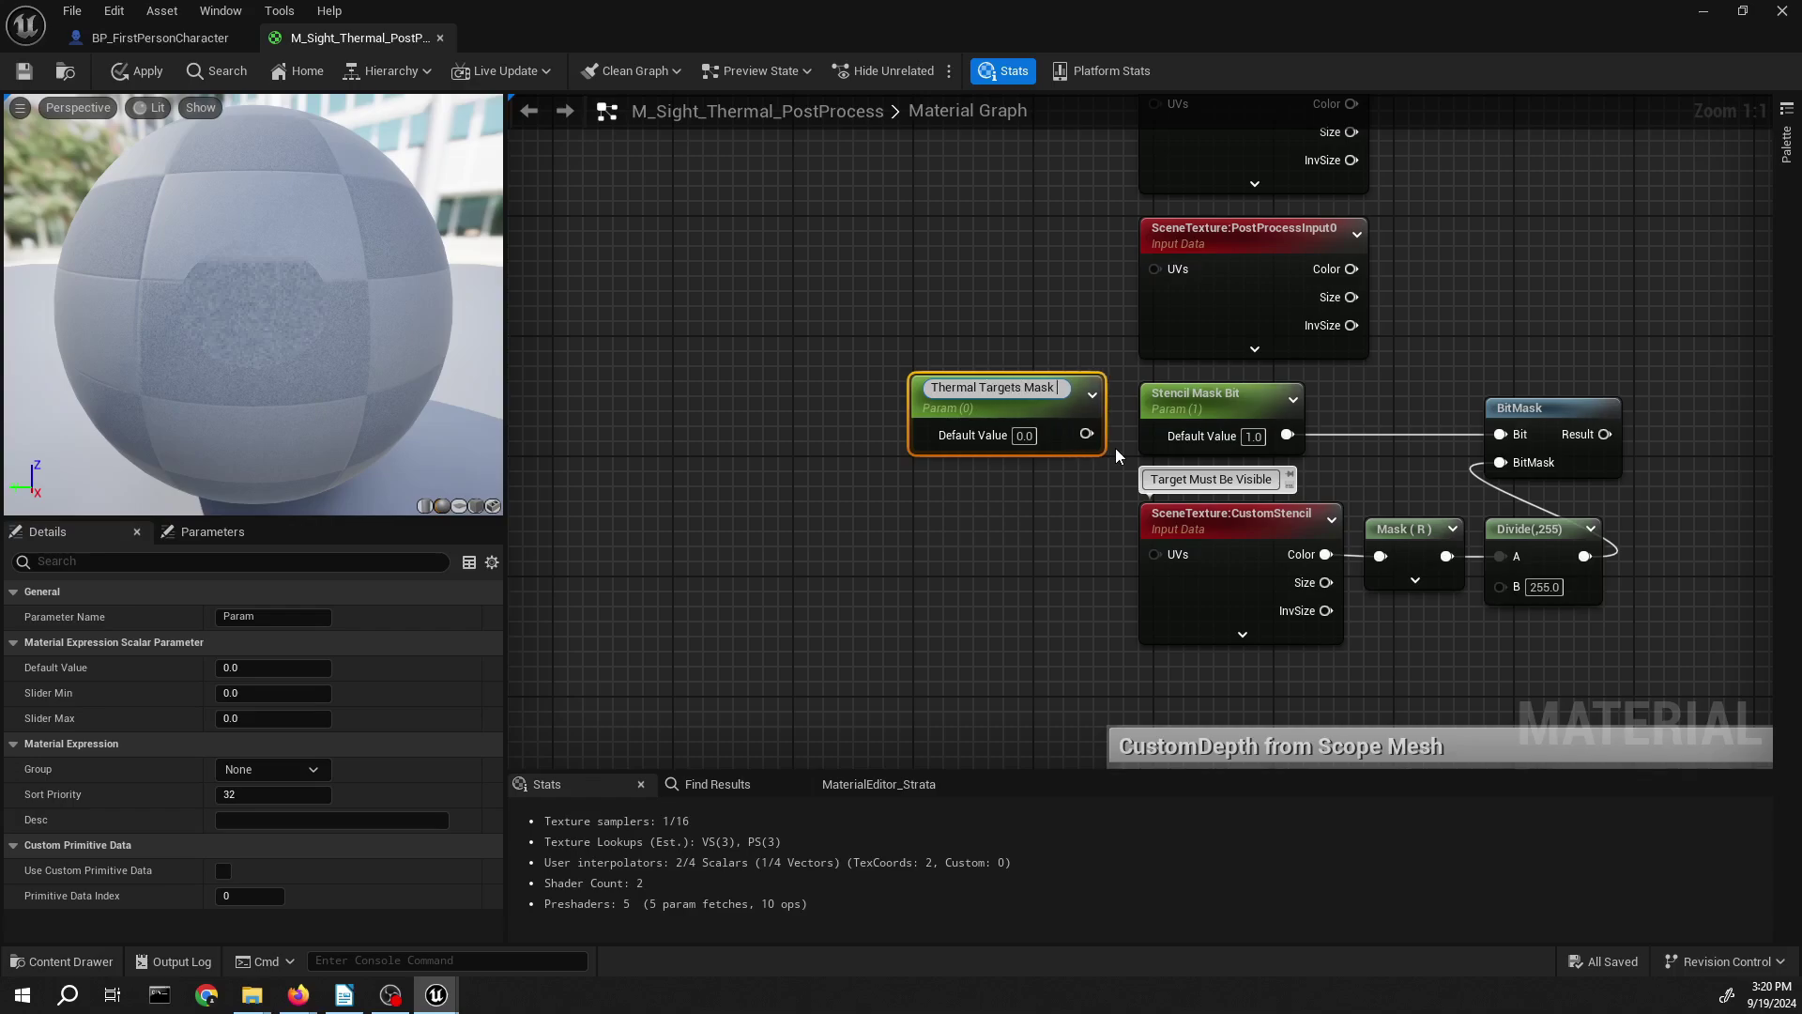
text( Bit)
key(Return)
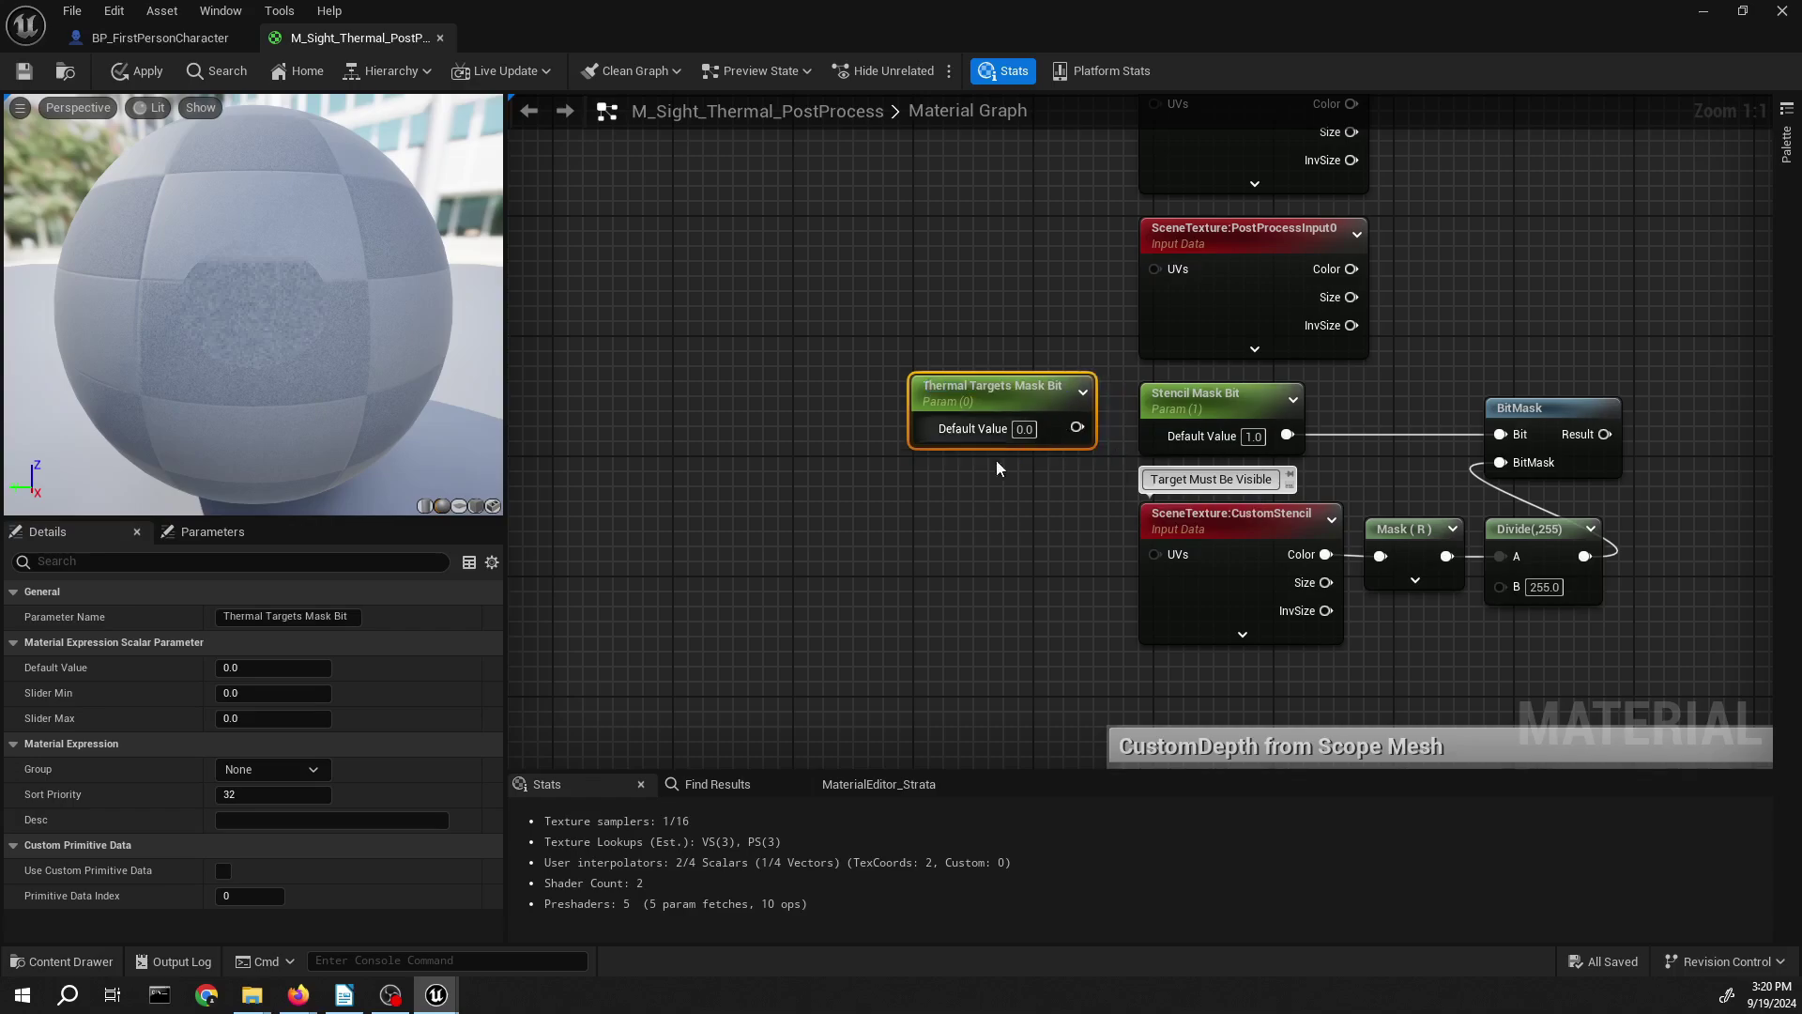
click(995, 459)
click(1023, 429)
text(45)
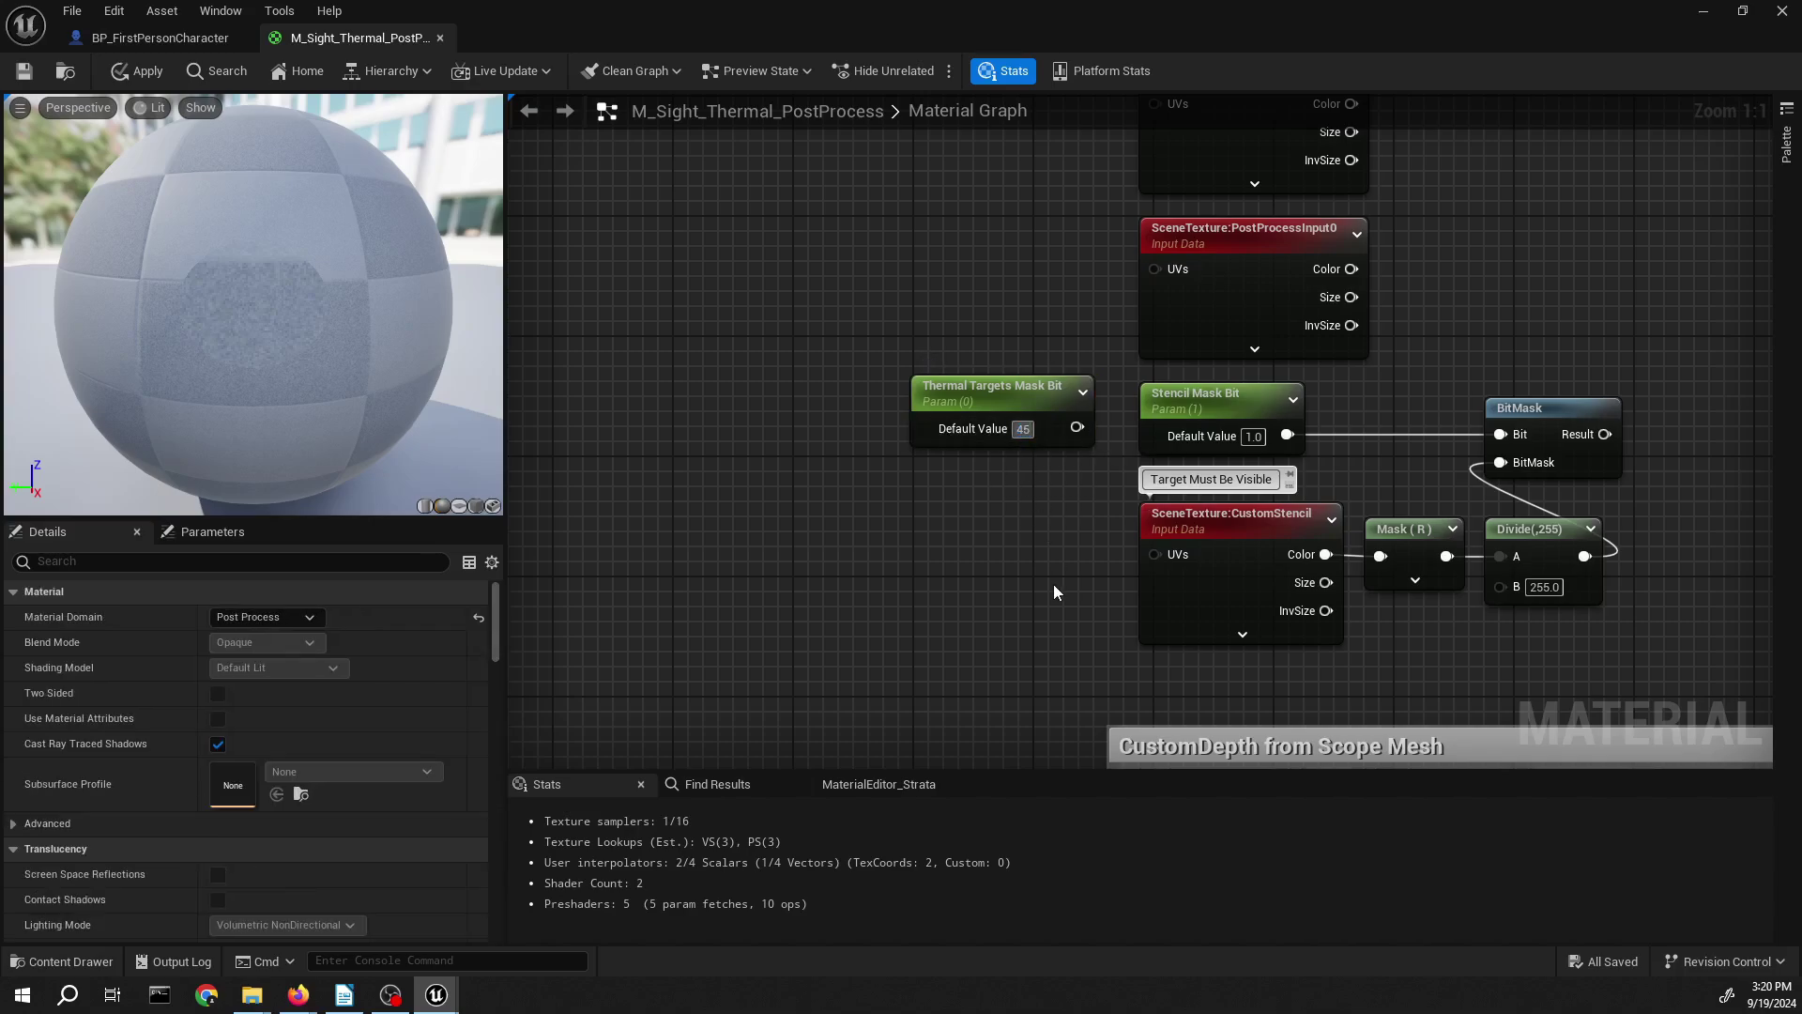
key(BackSpace)
key(Return)
- Connect Thermal Targets Mask Bit to the Bit input of the copied BitMask and delete the copied Stencil Mask Bit node
drag(1074, 427, 1500, 433)
click(1206, 394)
key(Delete)
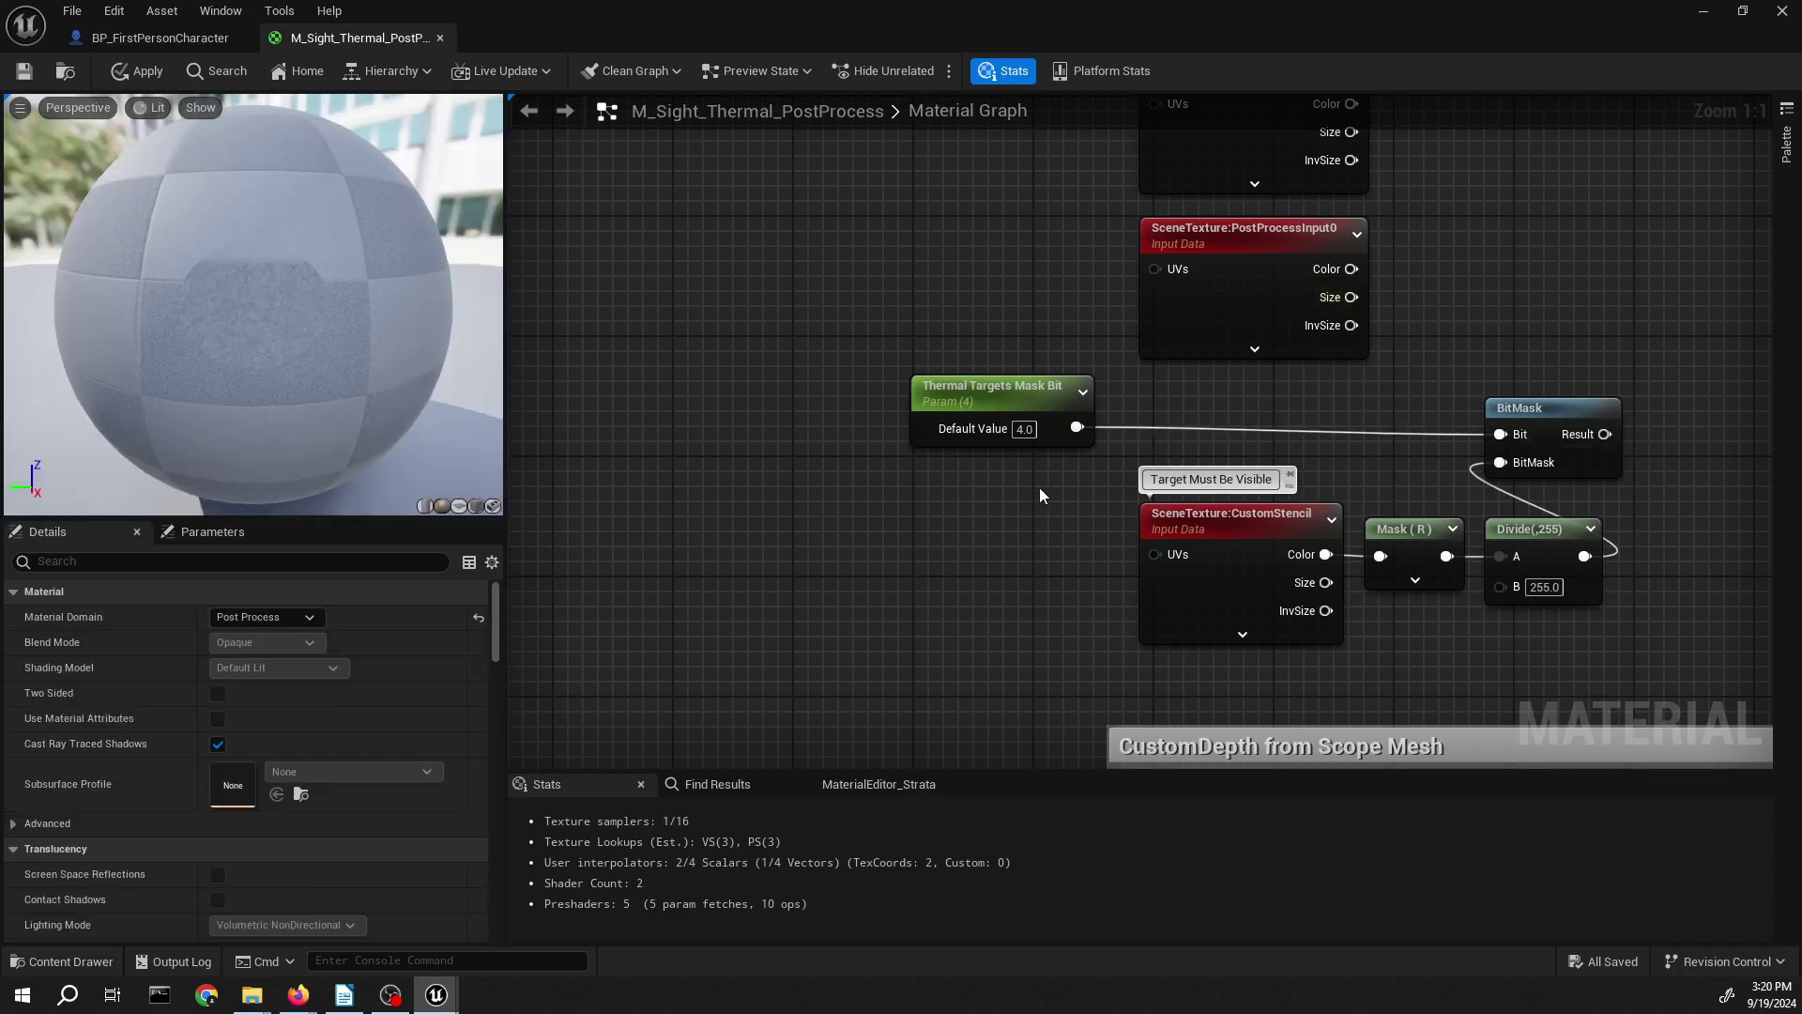
- Place Thermal Targets Mask Bit above the copied CustomStencil node and straighten its connection to BitMask
drag(1008, 389, 1352, 379)
right_click(1502, 435)
mouse_move(1617, 639)
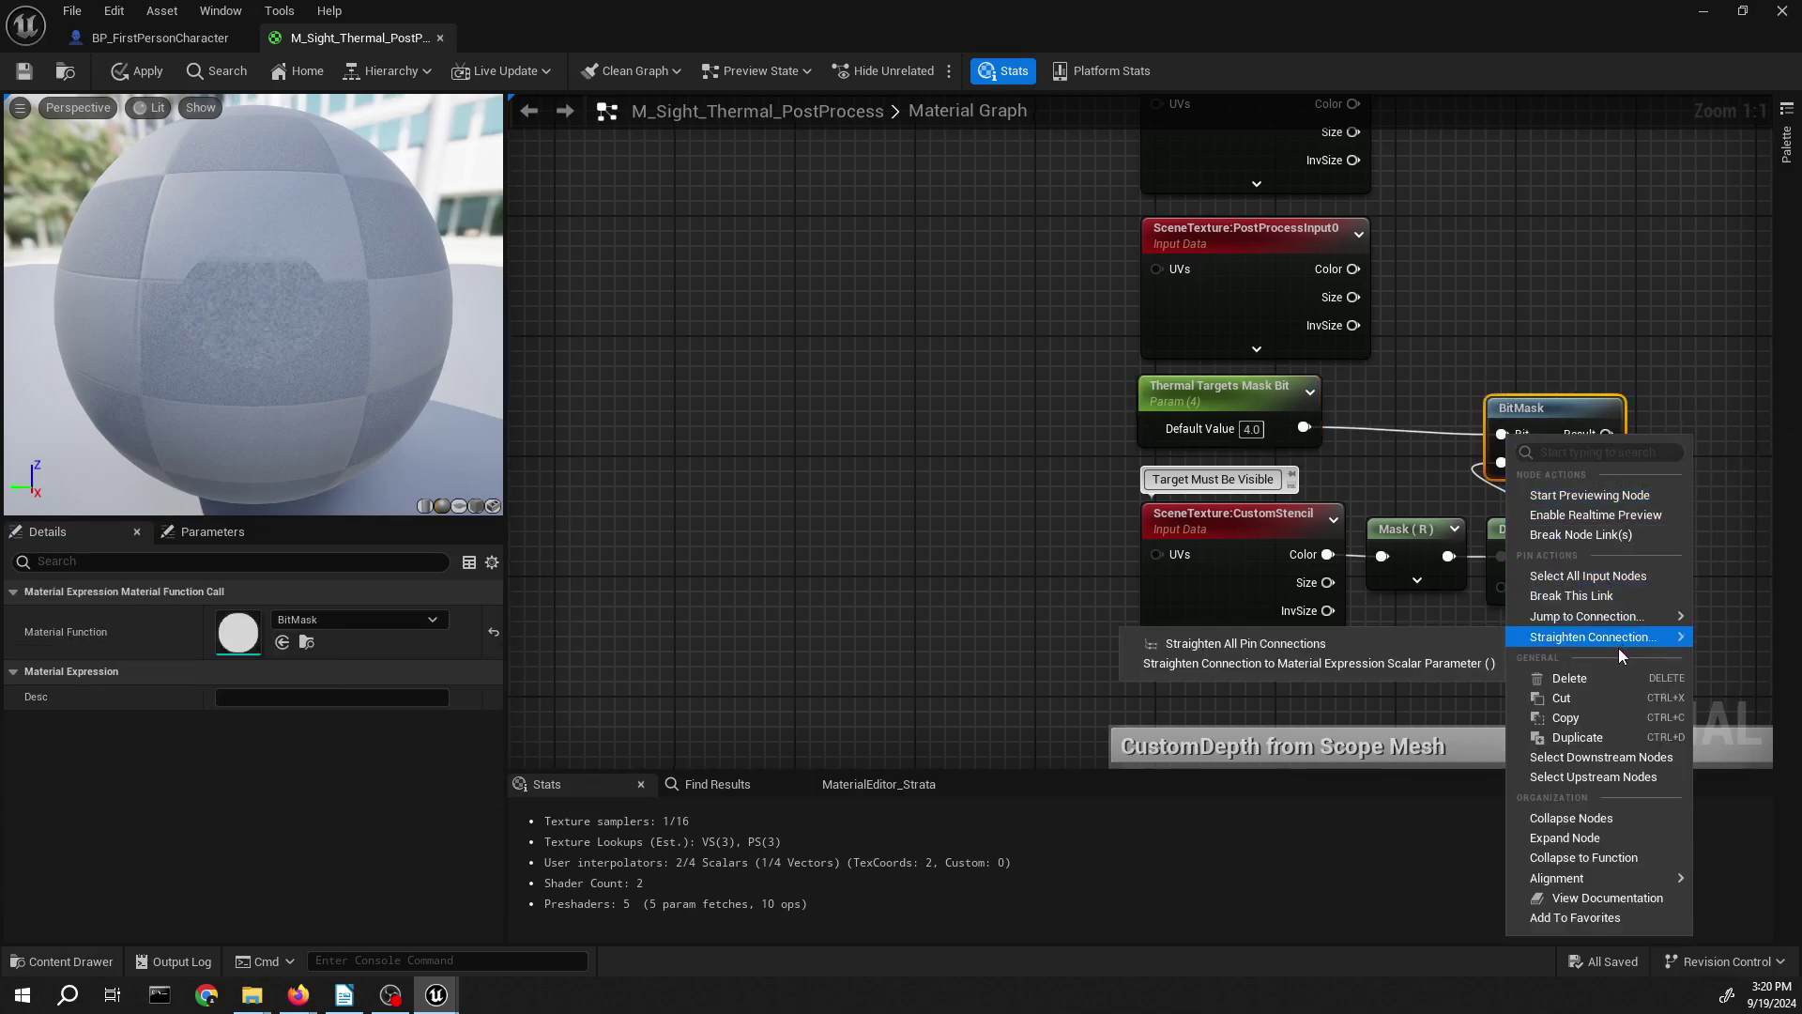
click(1267, 663)
right_drag(1424, 344, 1299, 336)
click(835, 380)
right_drag(865, 376, 789, 516)
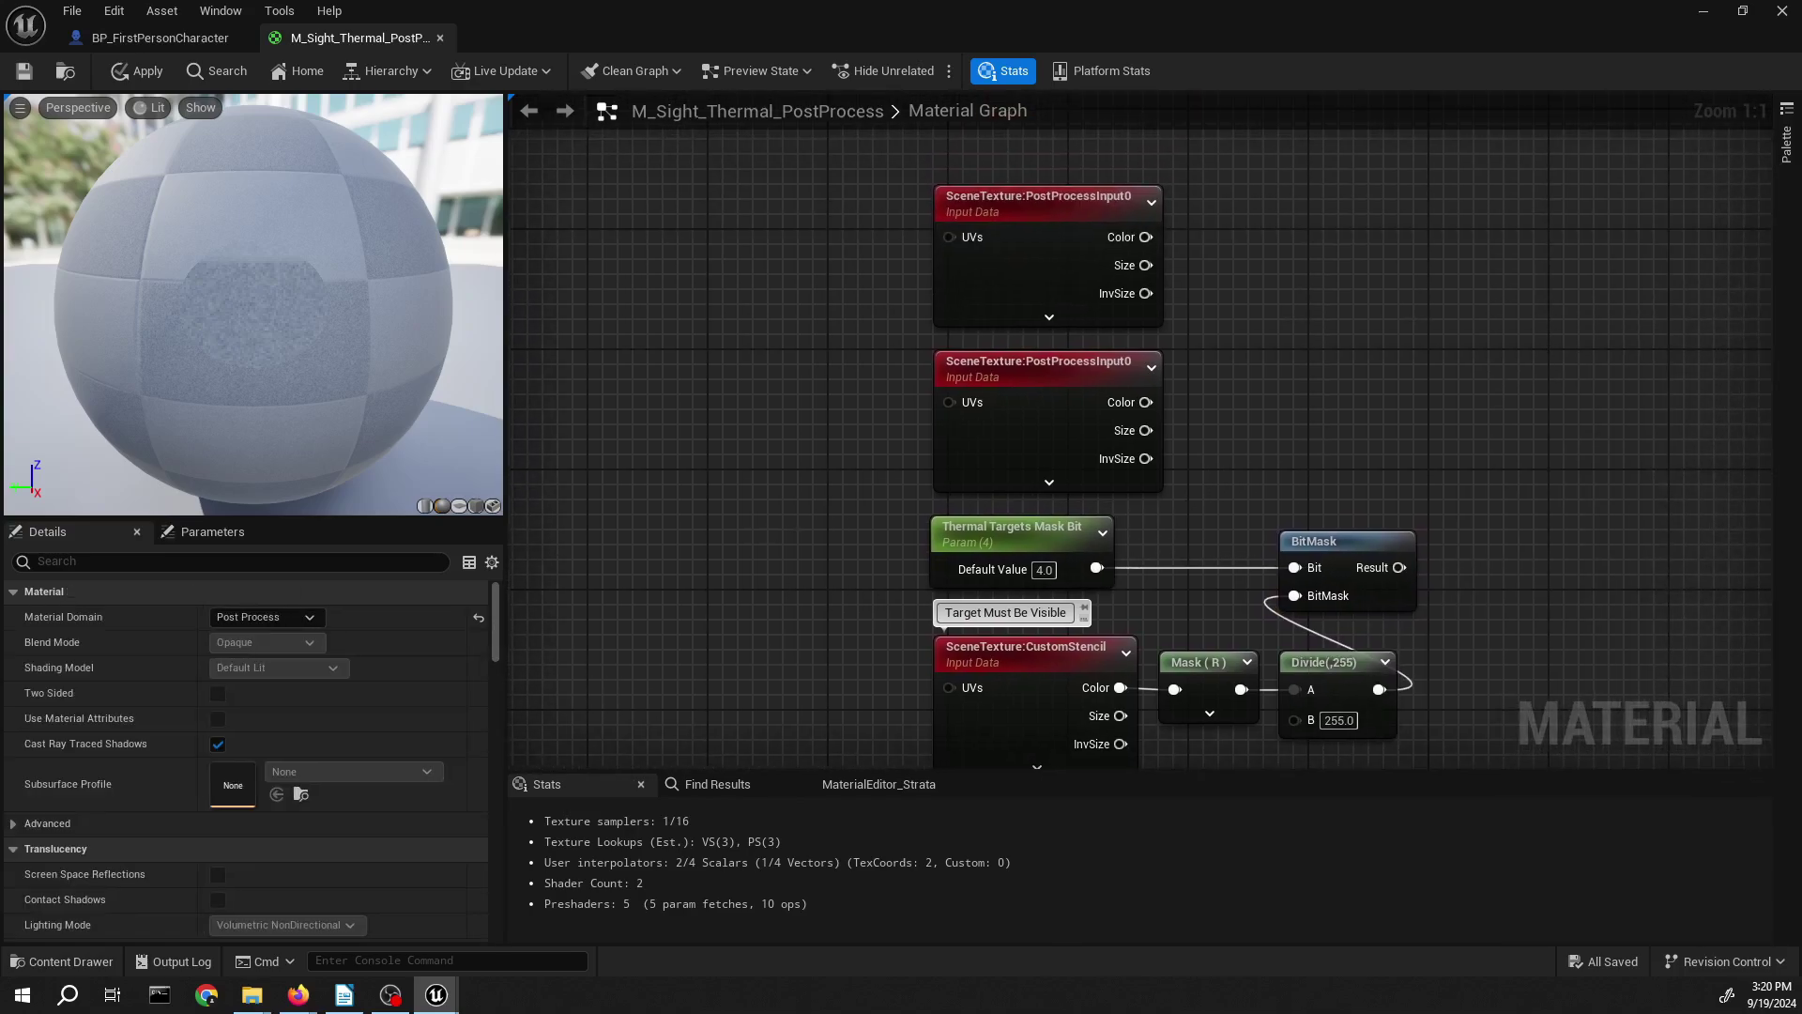
- Add a ComponentMask node fed by the Color output of the upper of the two new SceneTexture:PostProcessInput0 nodes
right_drag(1218, 358, 1122, 503)
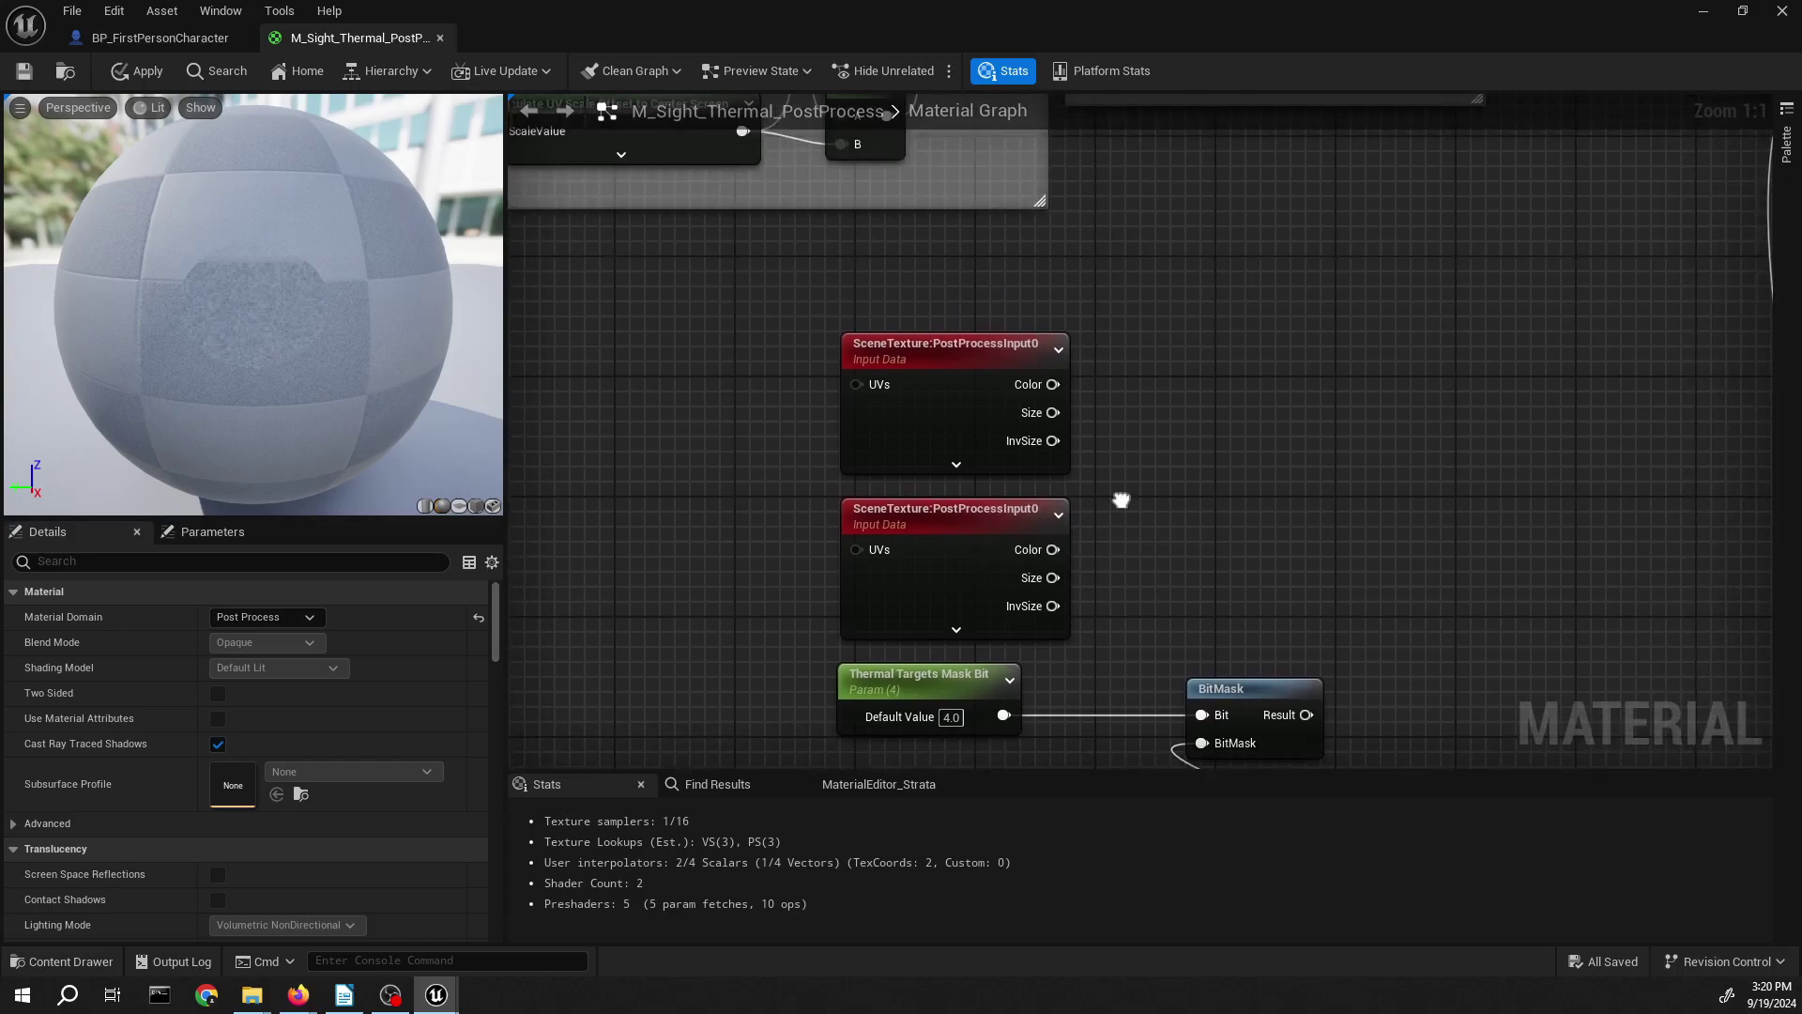
drag(1051, 385, 1124, 381)
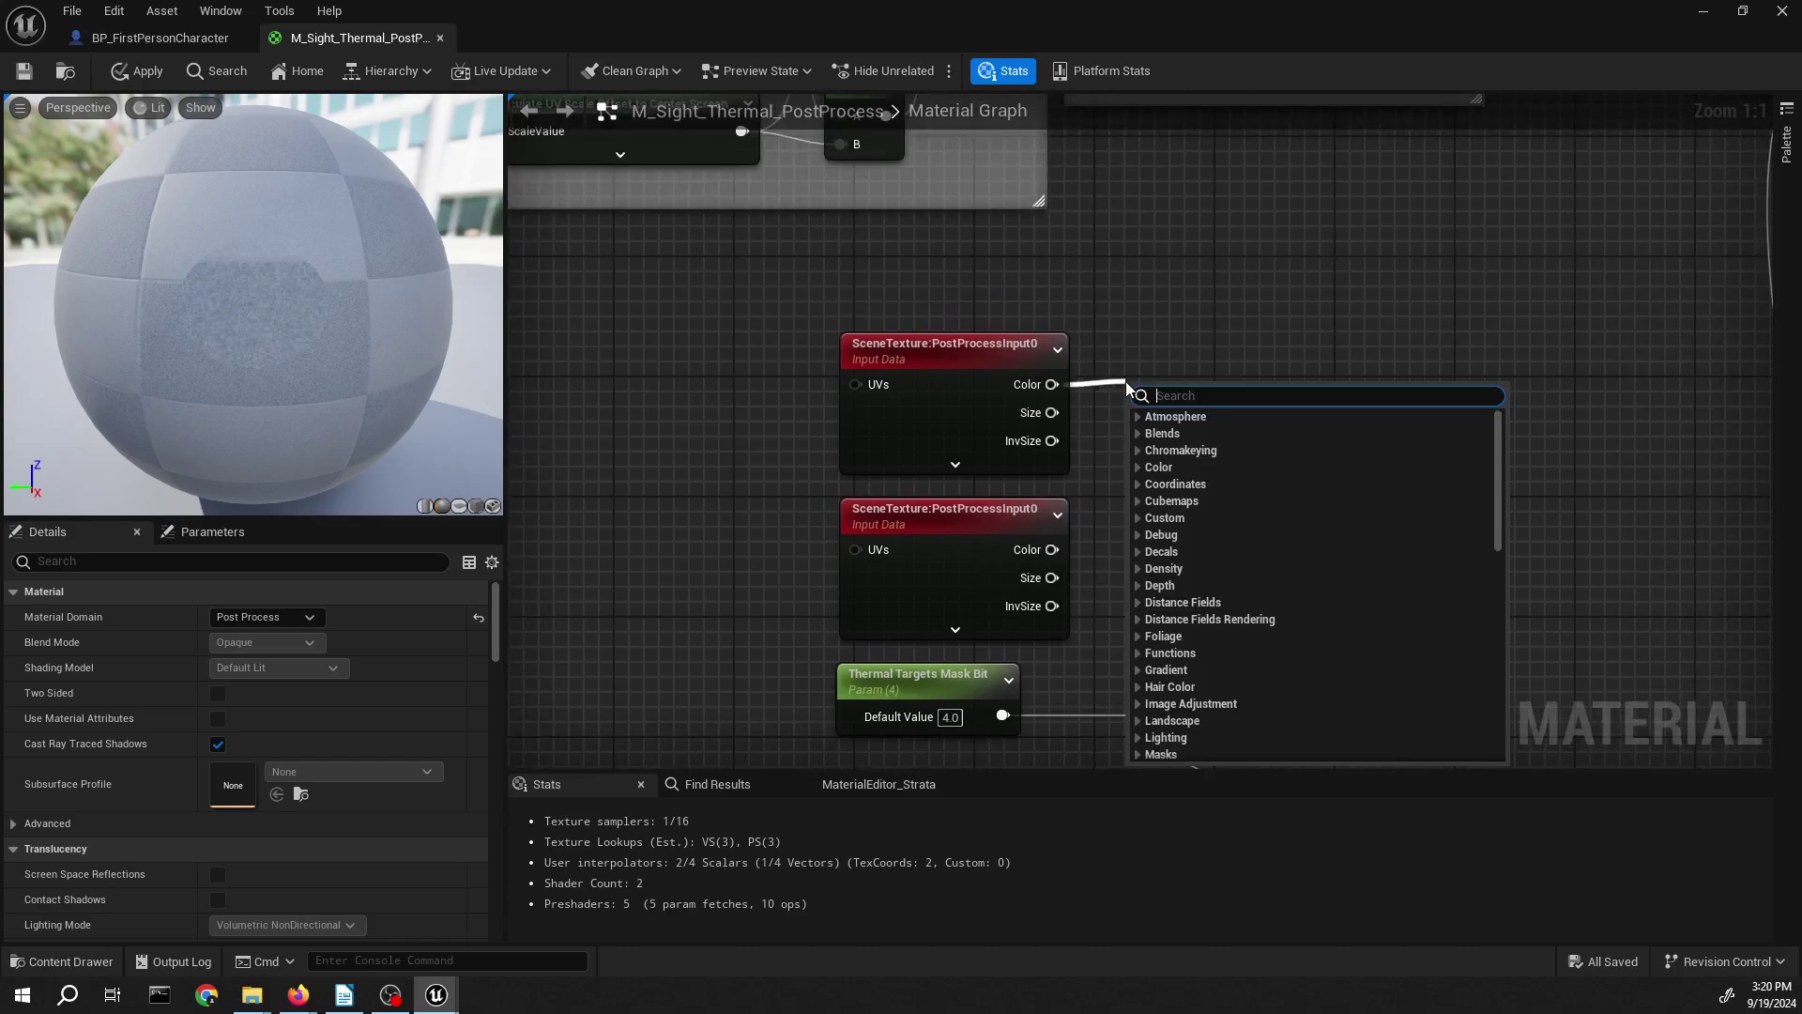
text(Mask)
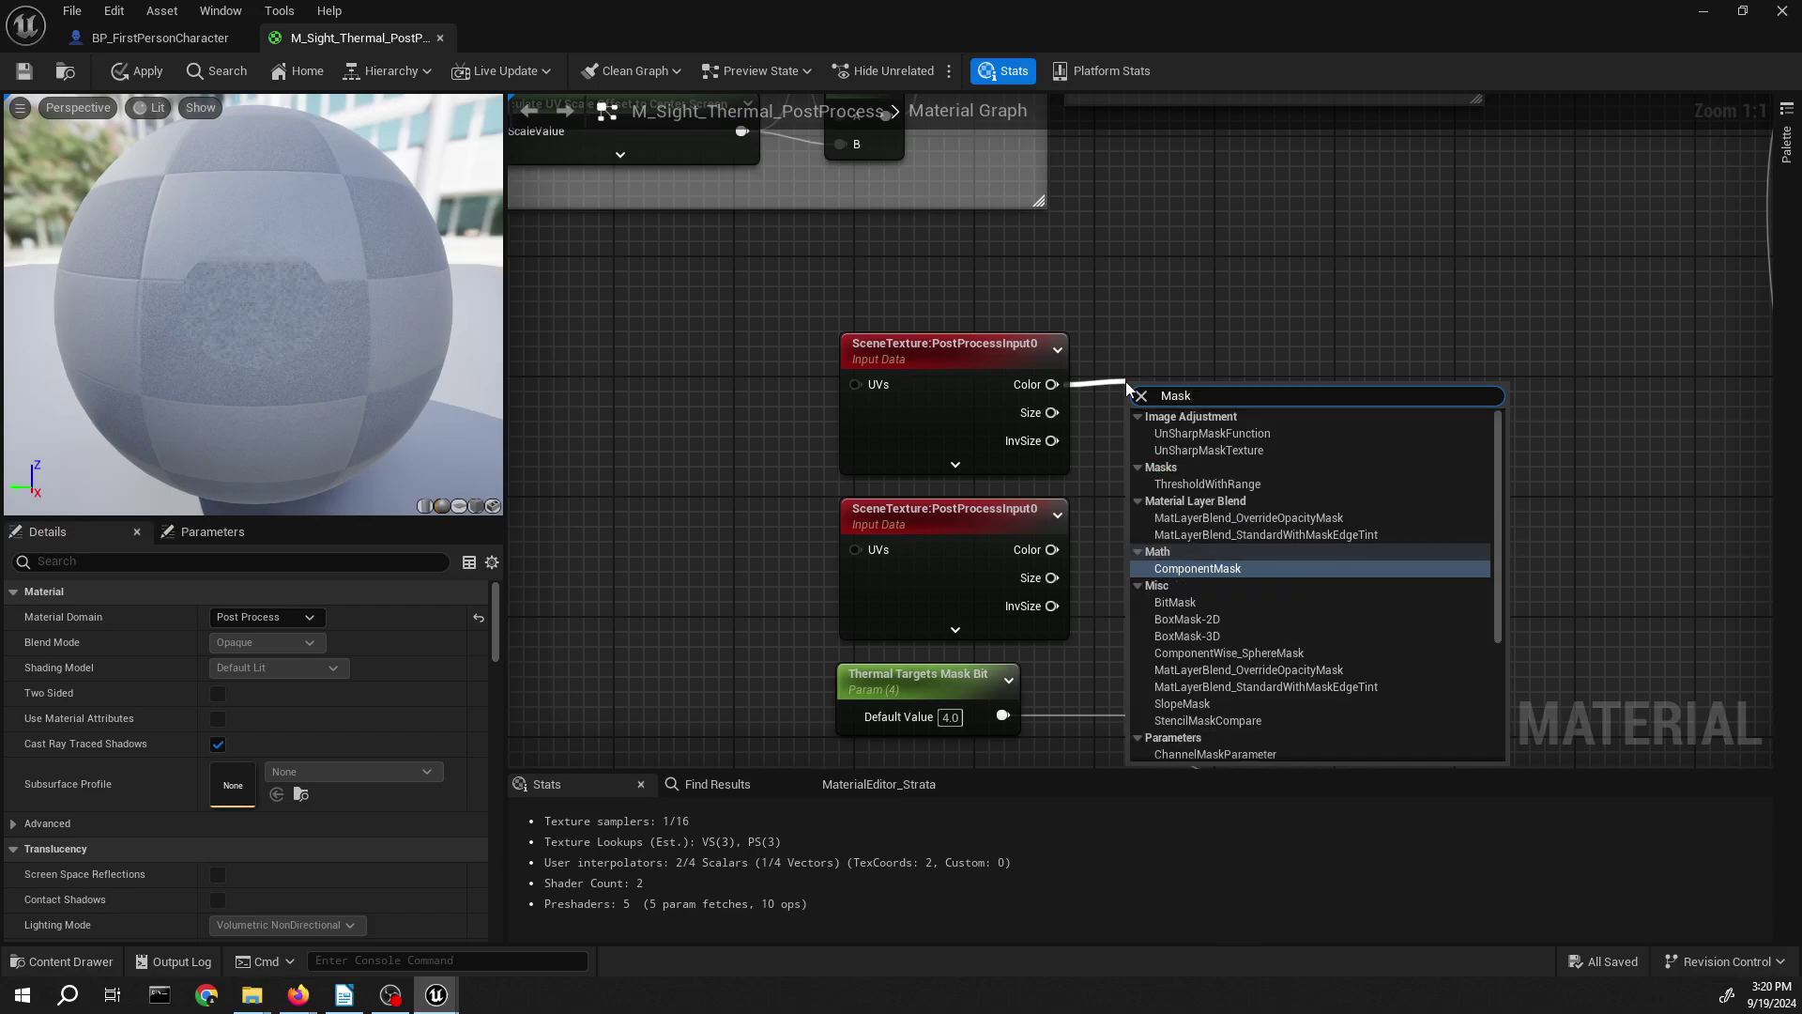
click(1211, 569)
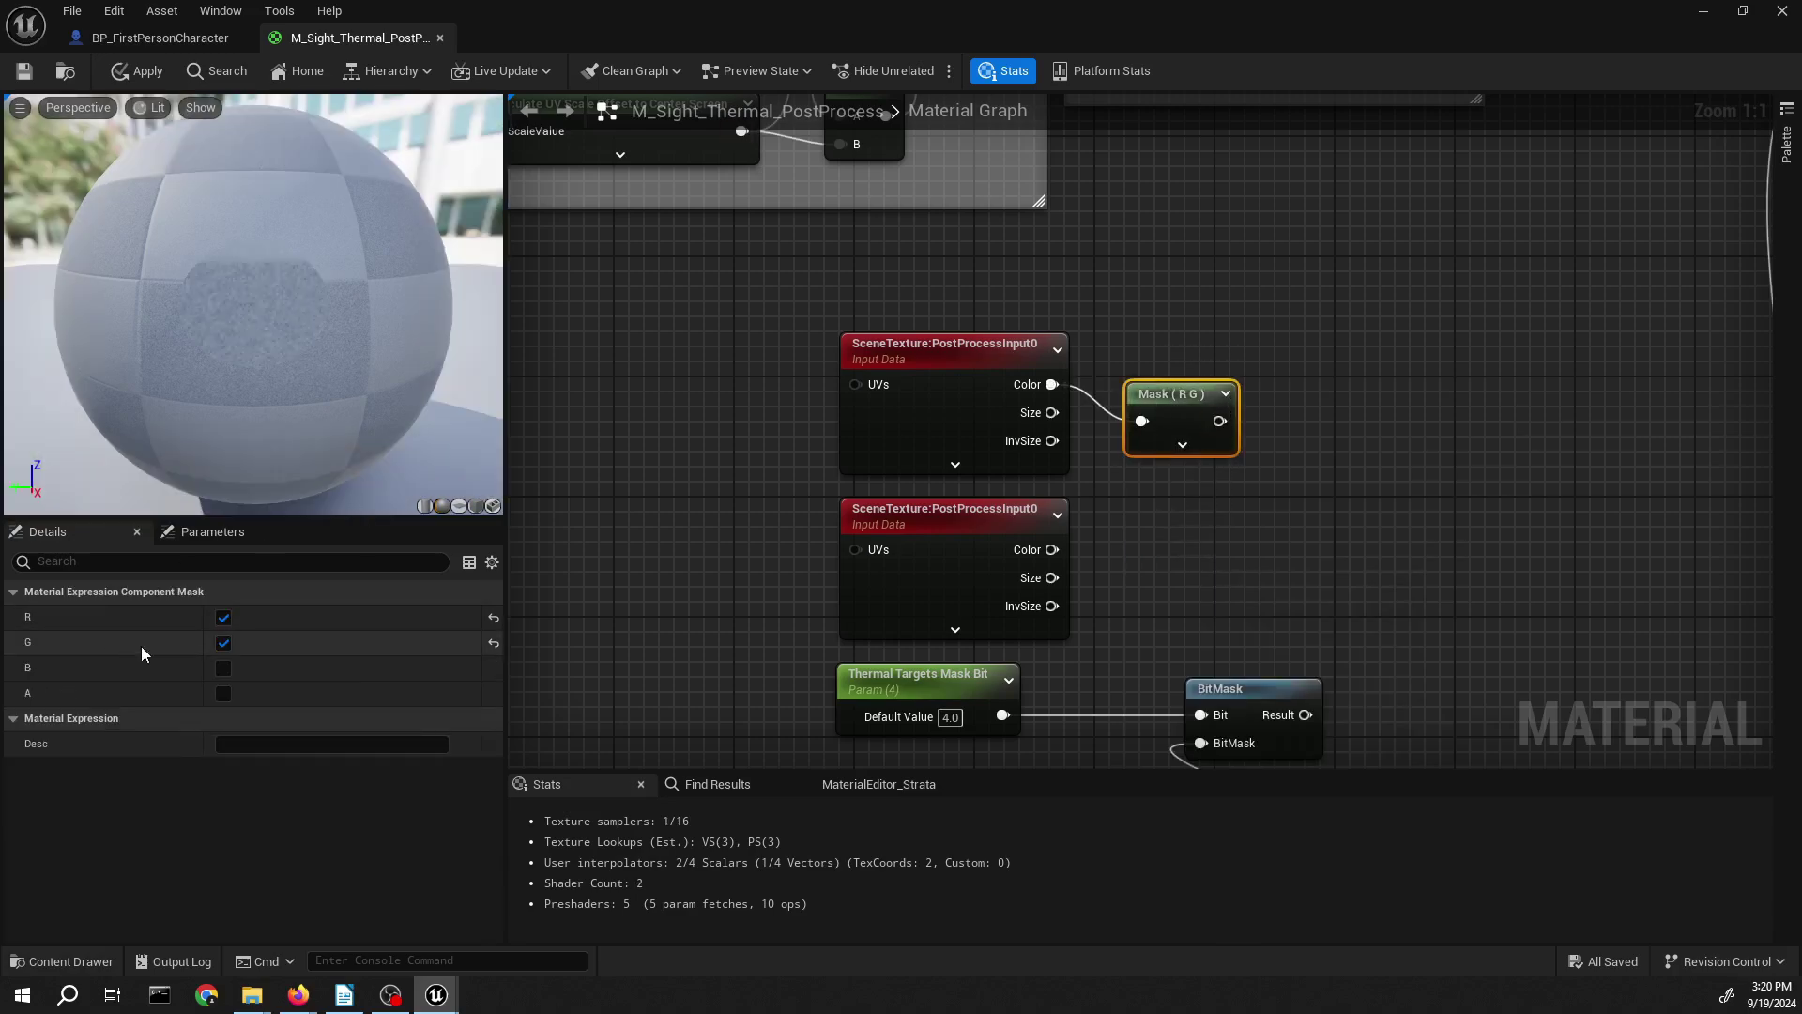
- Limit the new ComponentMask to the R channel and straighten its connection from the upper SceneTexture node's Color output
click(225, 644)
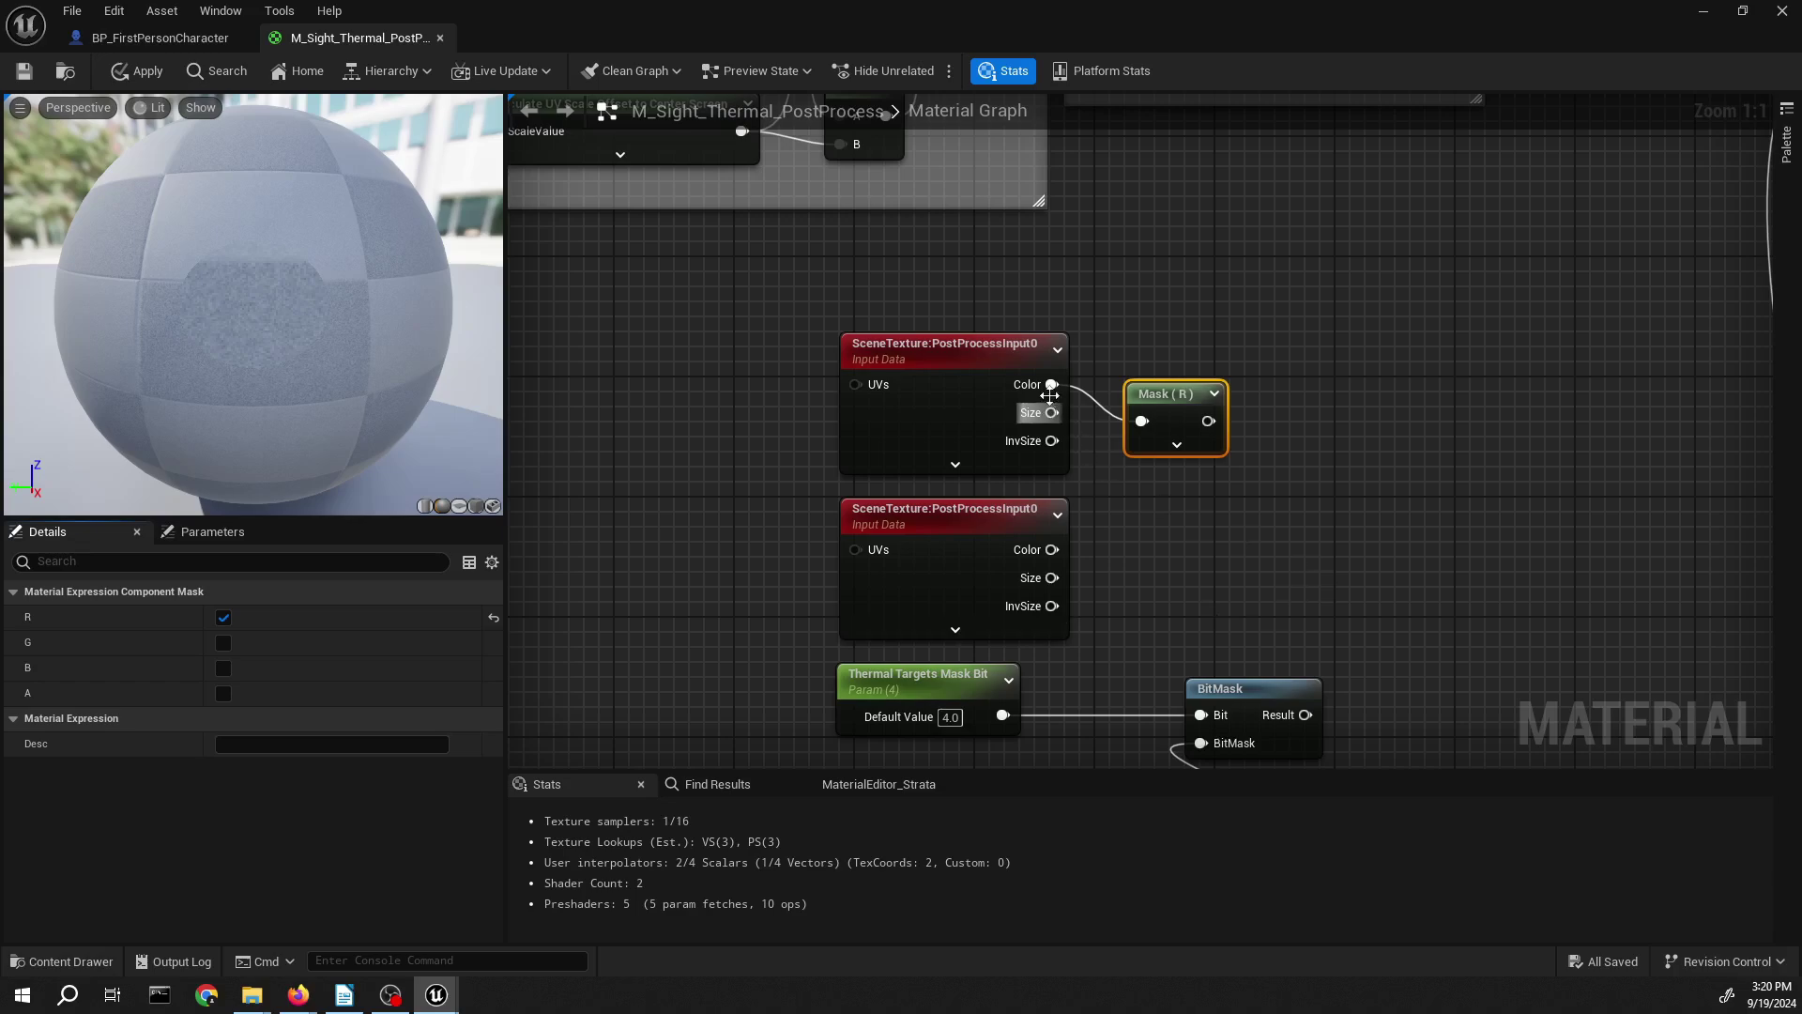
right_click(1050, 394)
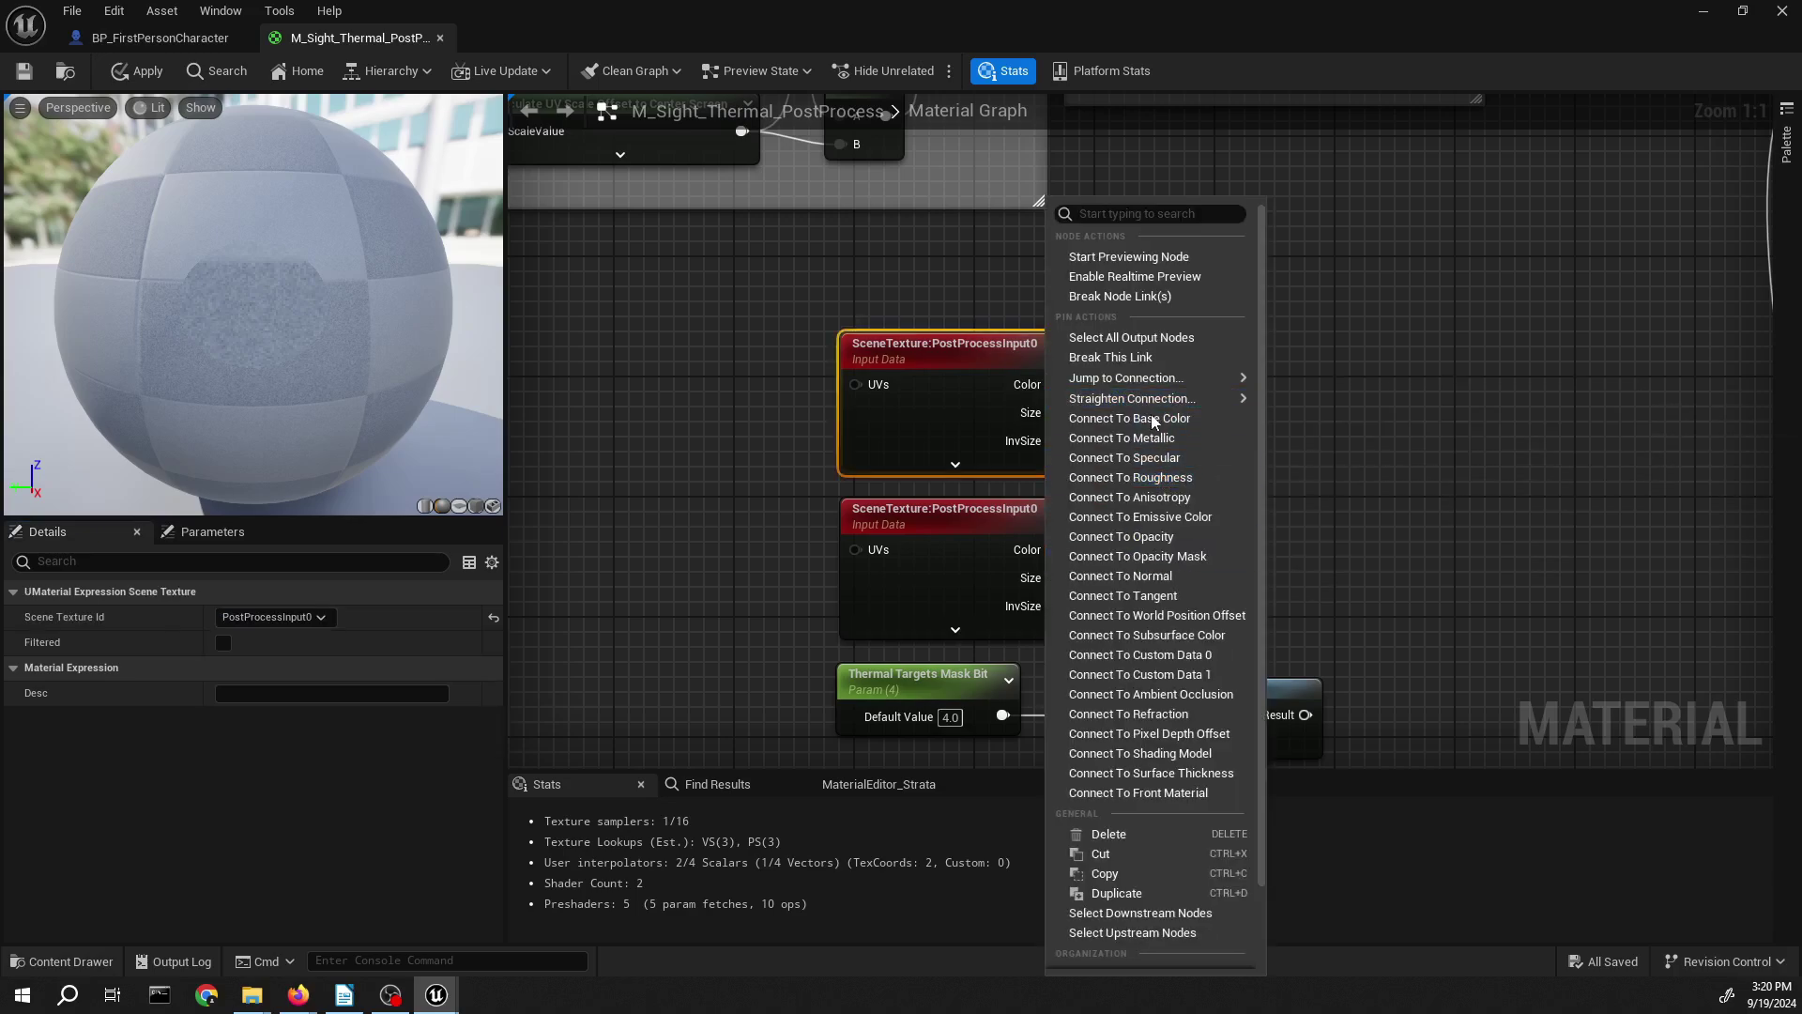
click(1437, 407)
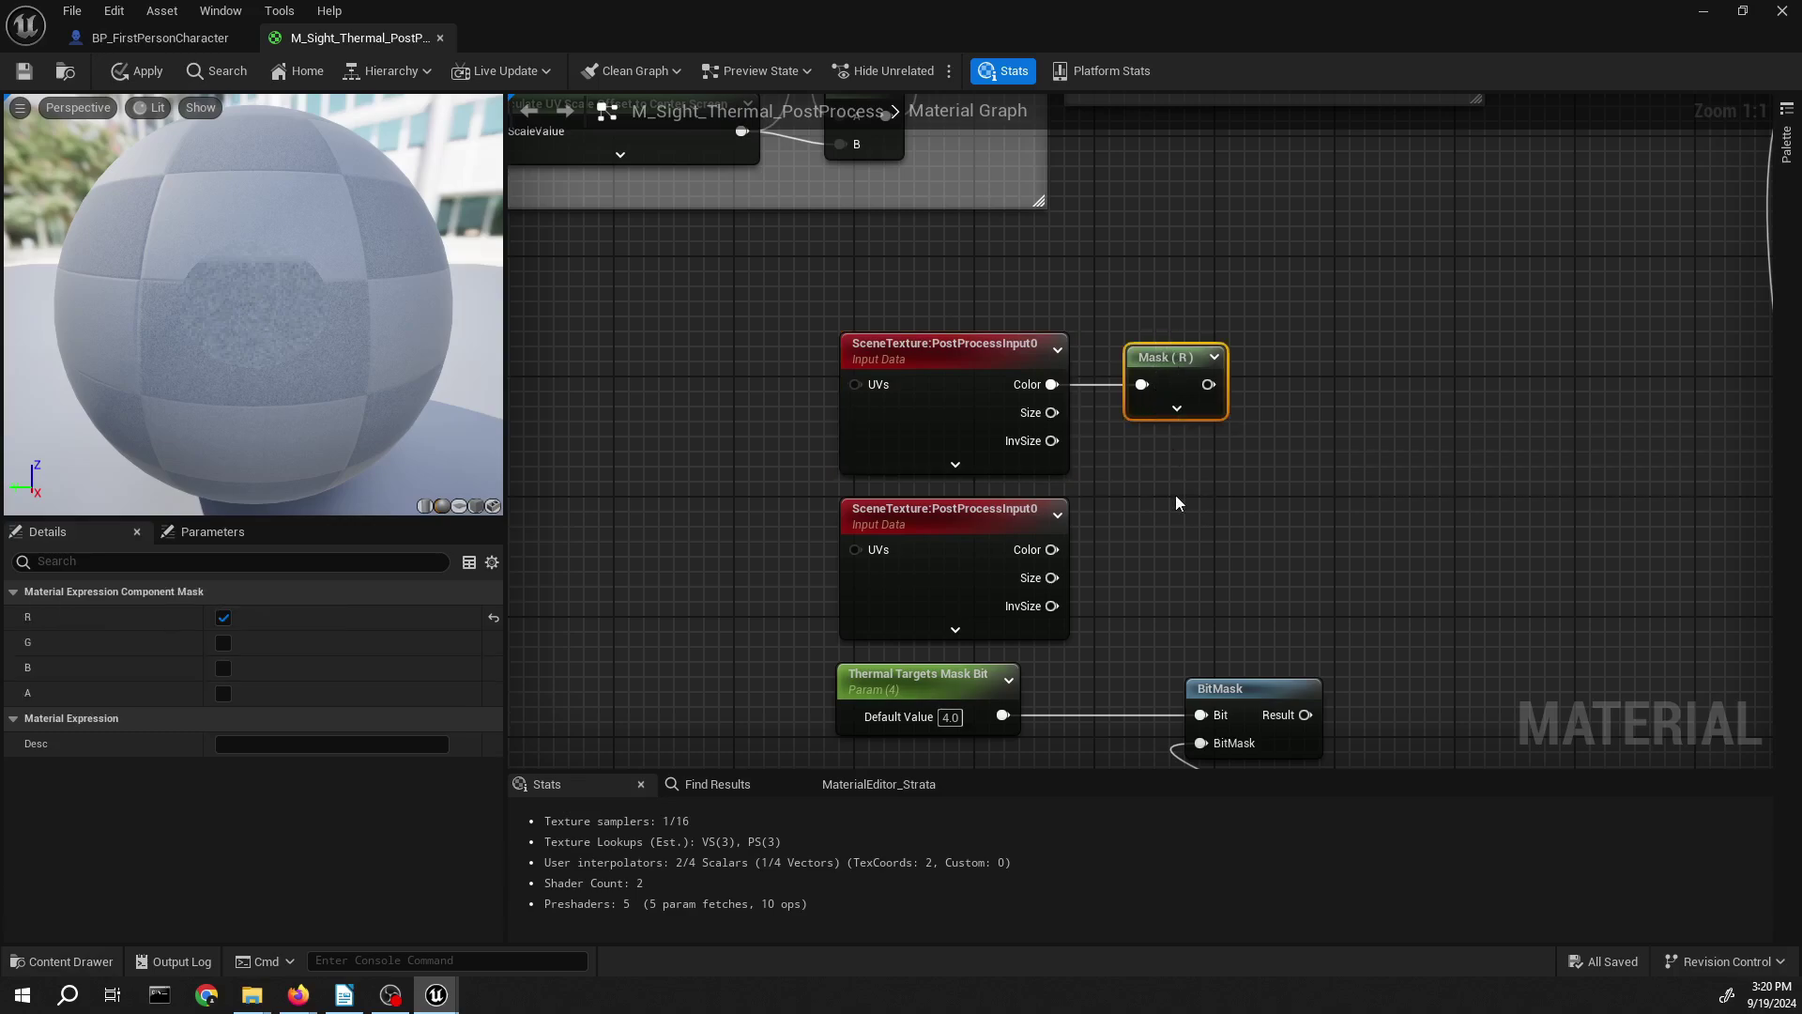
- Duplicate the R mask for the lower SceneTexture node, feed it from that node's Color output, and straighten the connection
key(ctrl+d)
drag(1210, 501, 1179, 473)
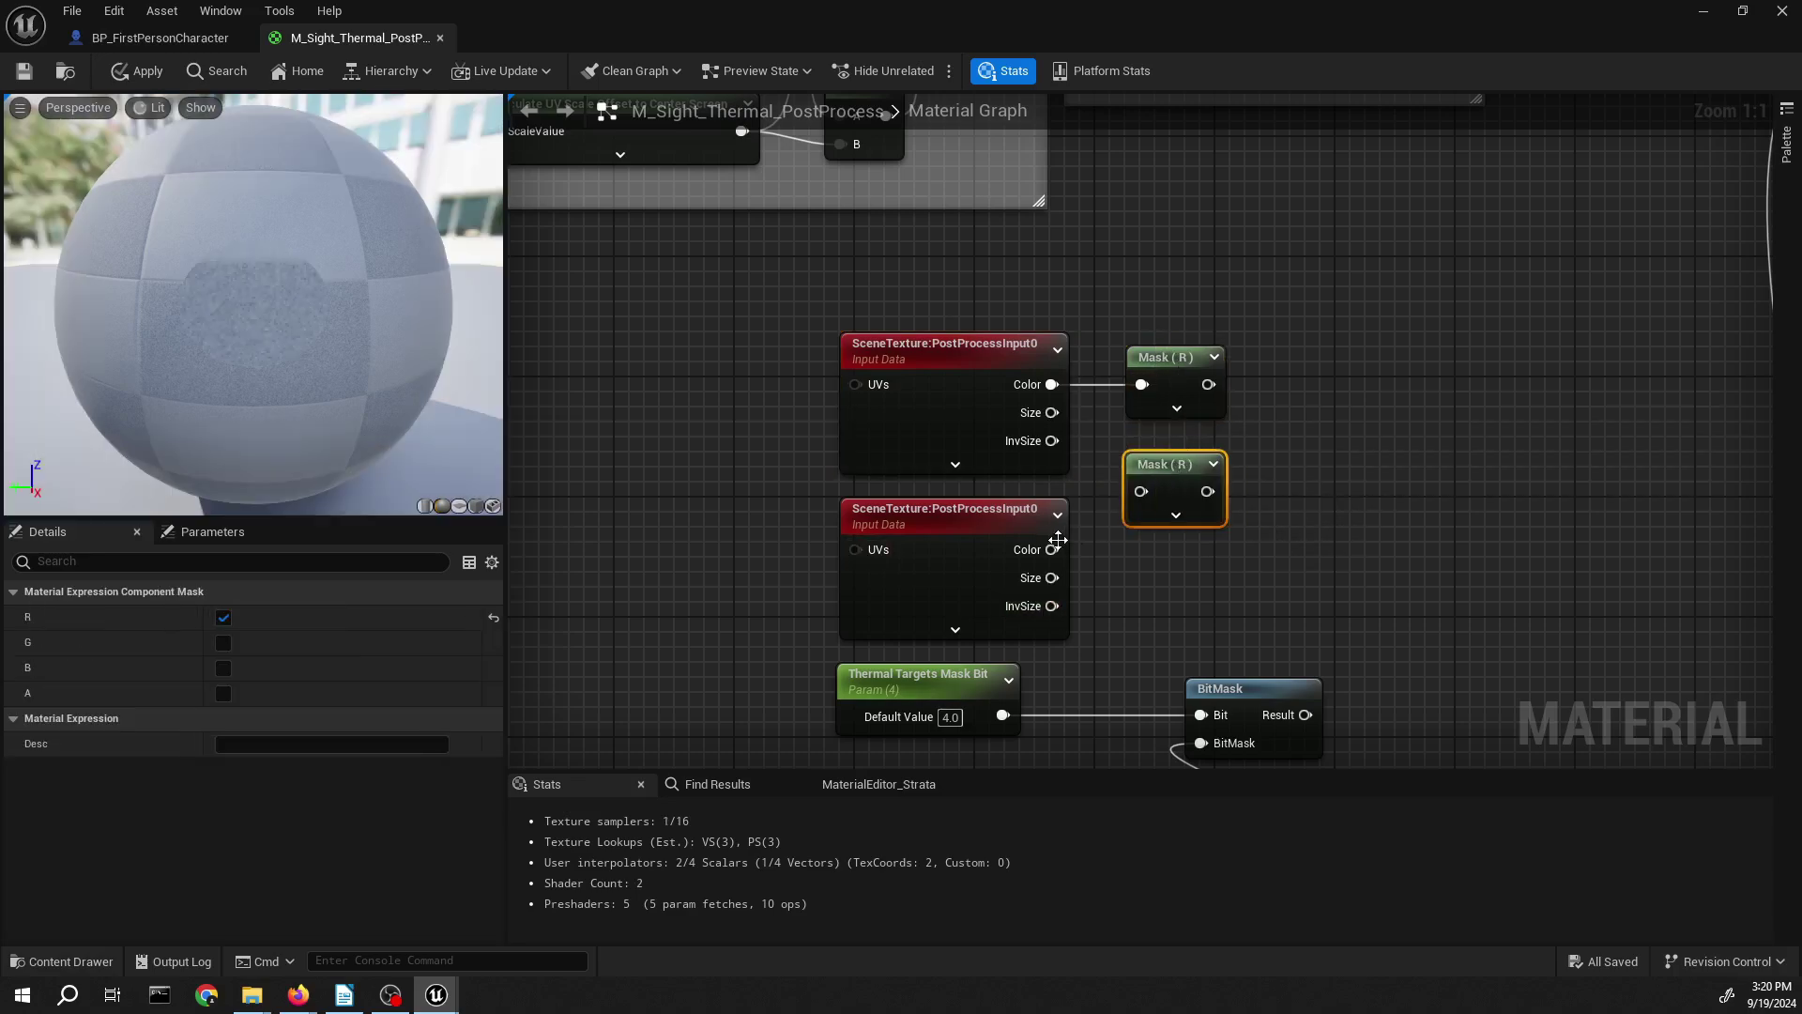
drag(1052, 549, 1140, 491)
right_click(1052, 549)
mouse_move(1241, 389)
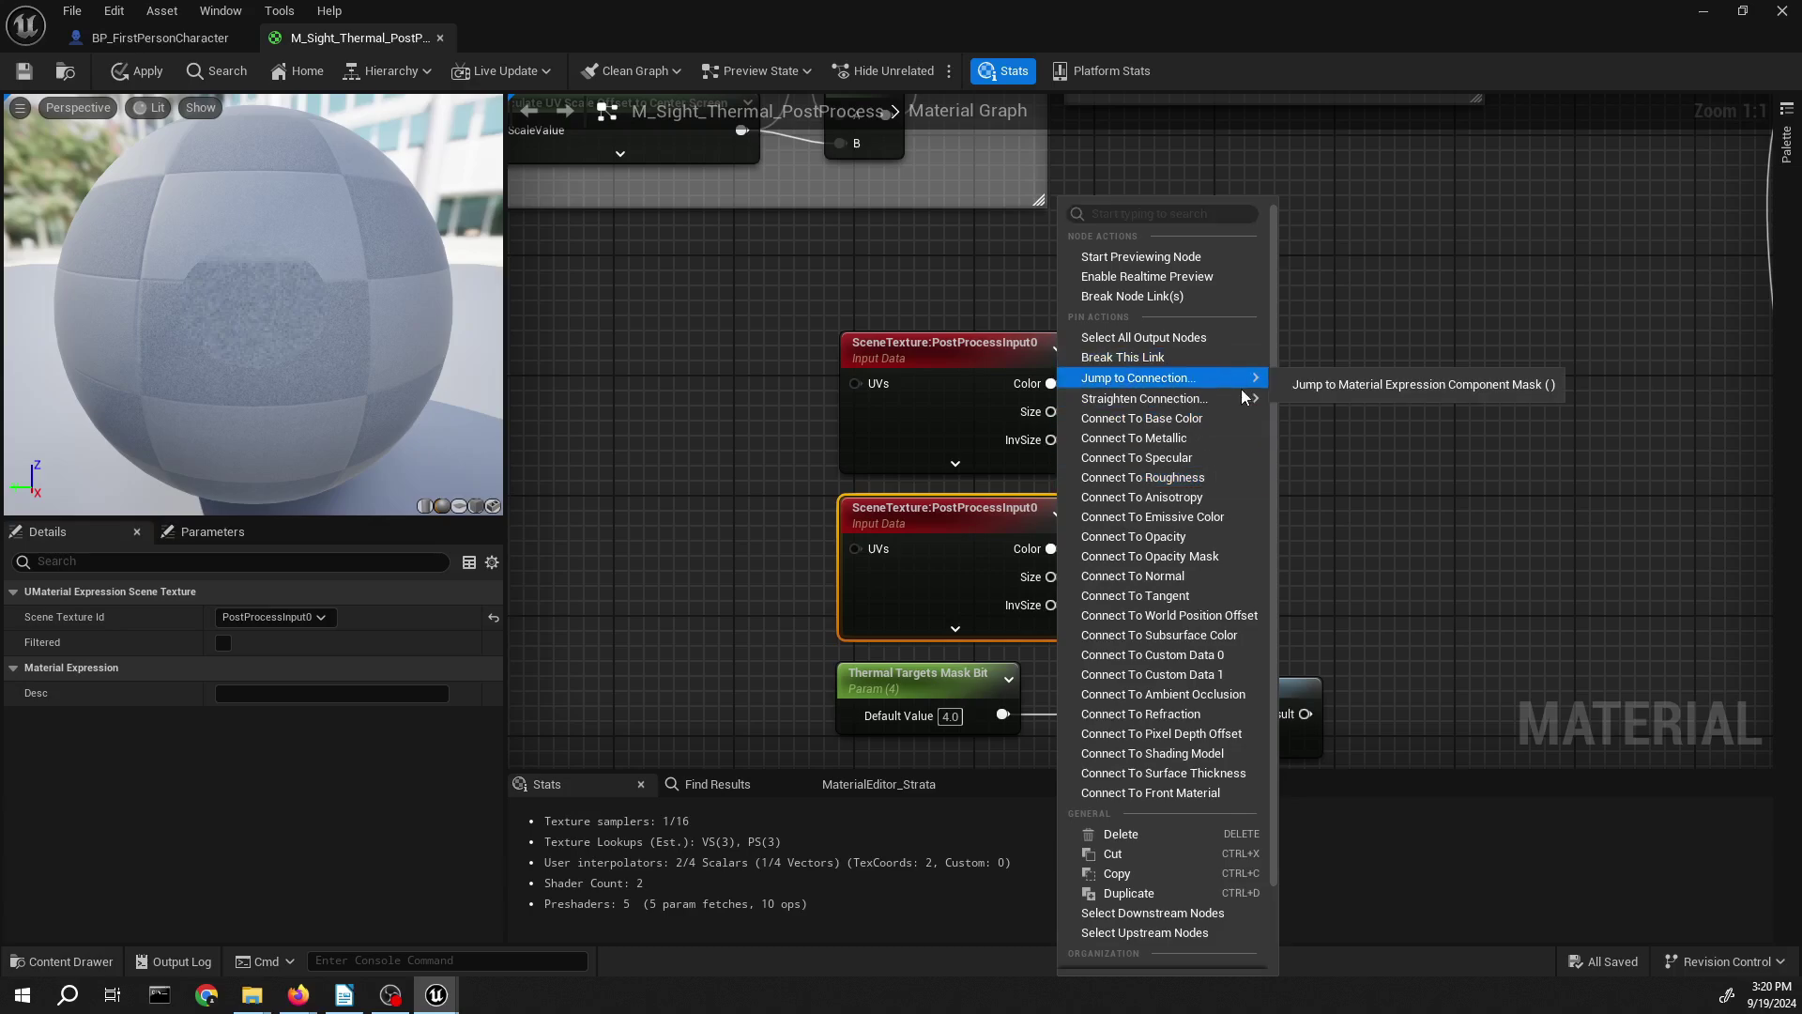
click(1294, 425)
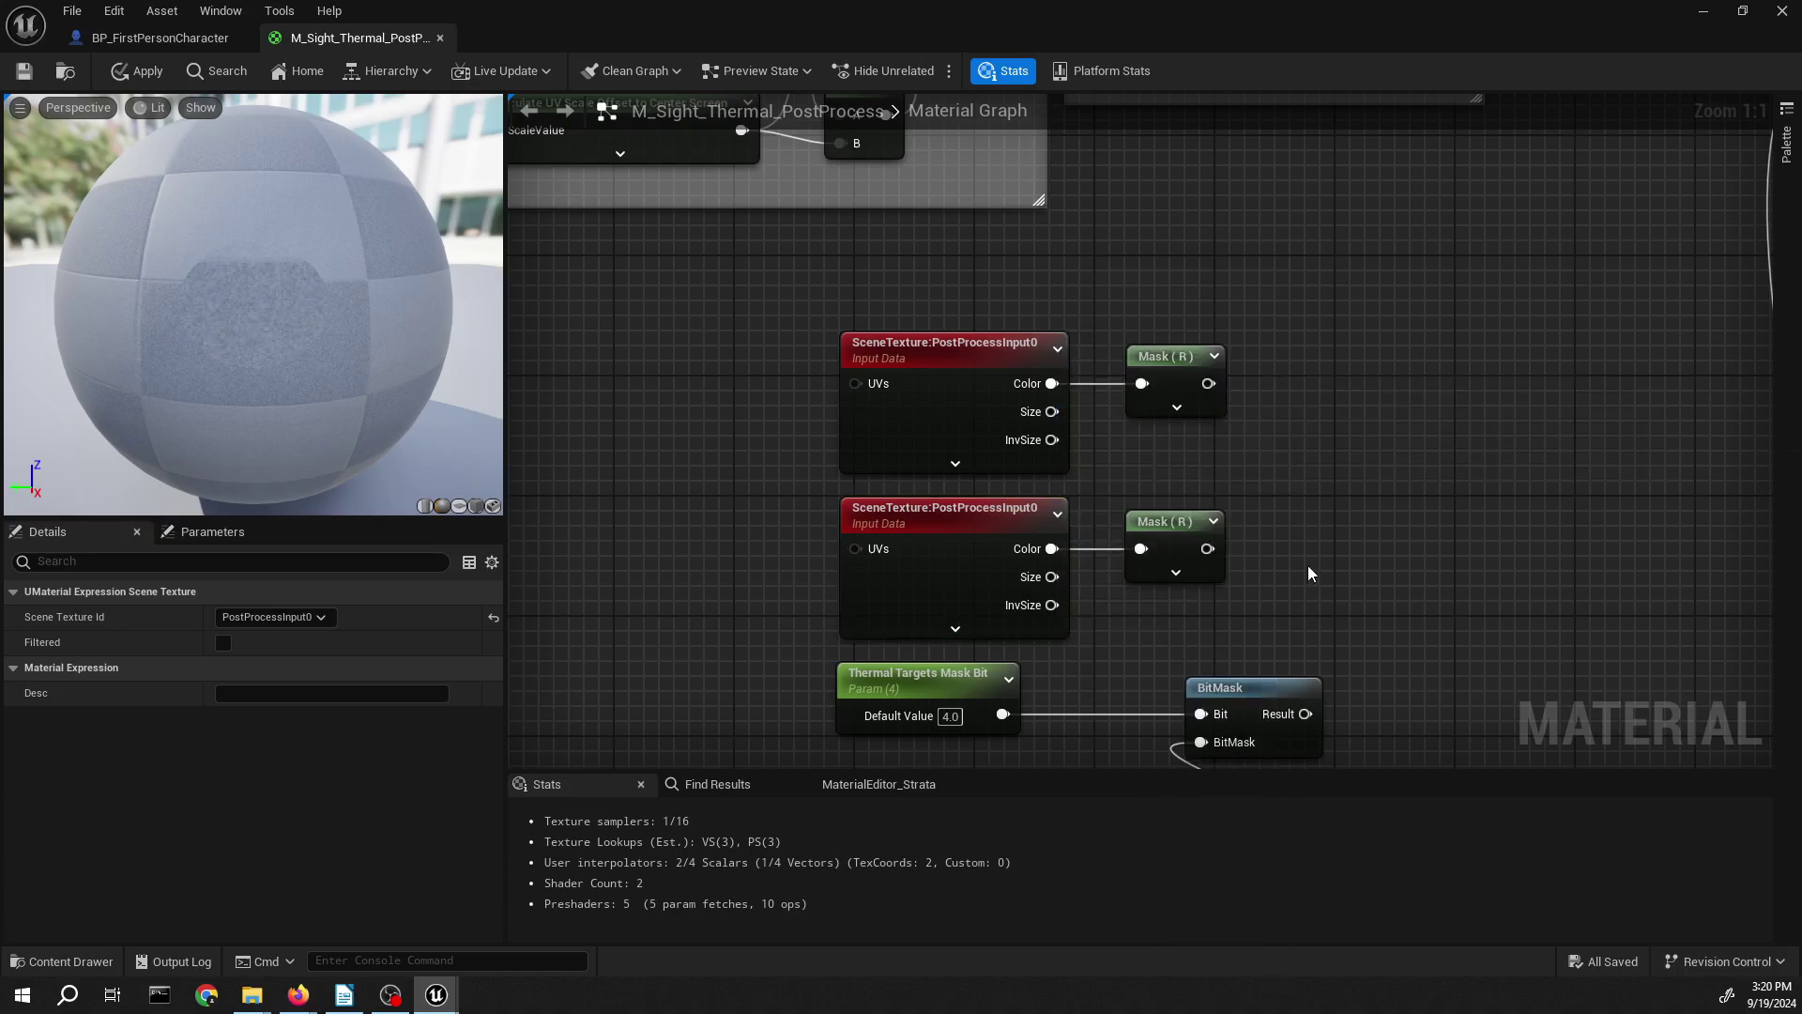
click(1309, 565)
- Add an If node with its A input fed by the upper R mask and straighten the connection
right_drag(1308, 565, 1246, 596)
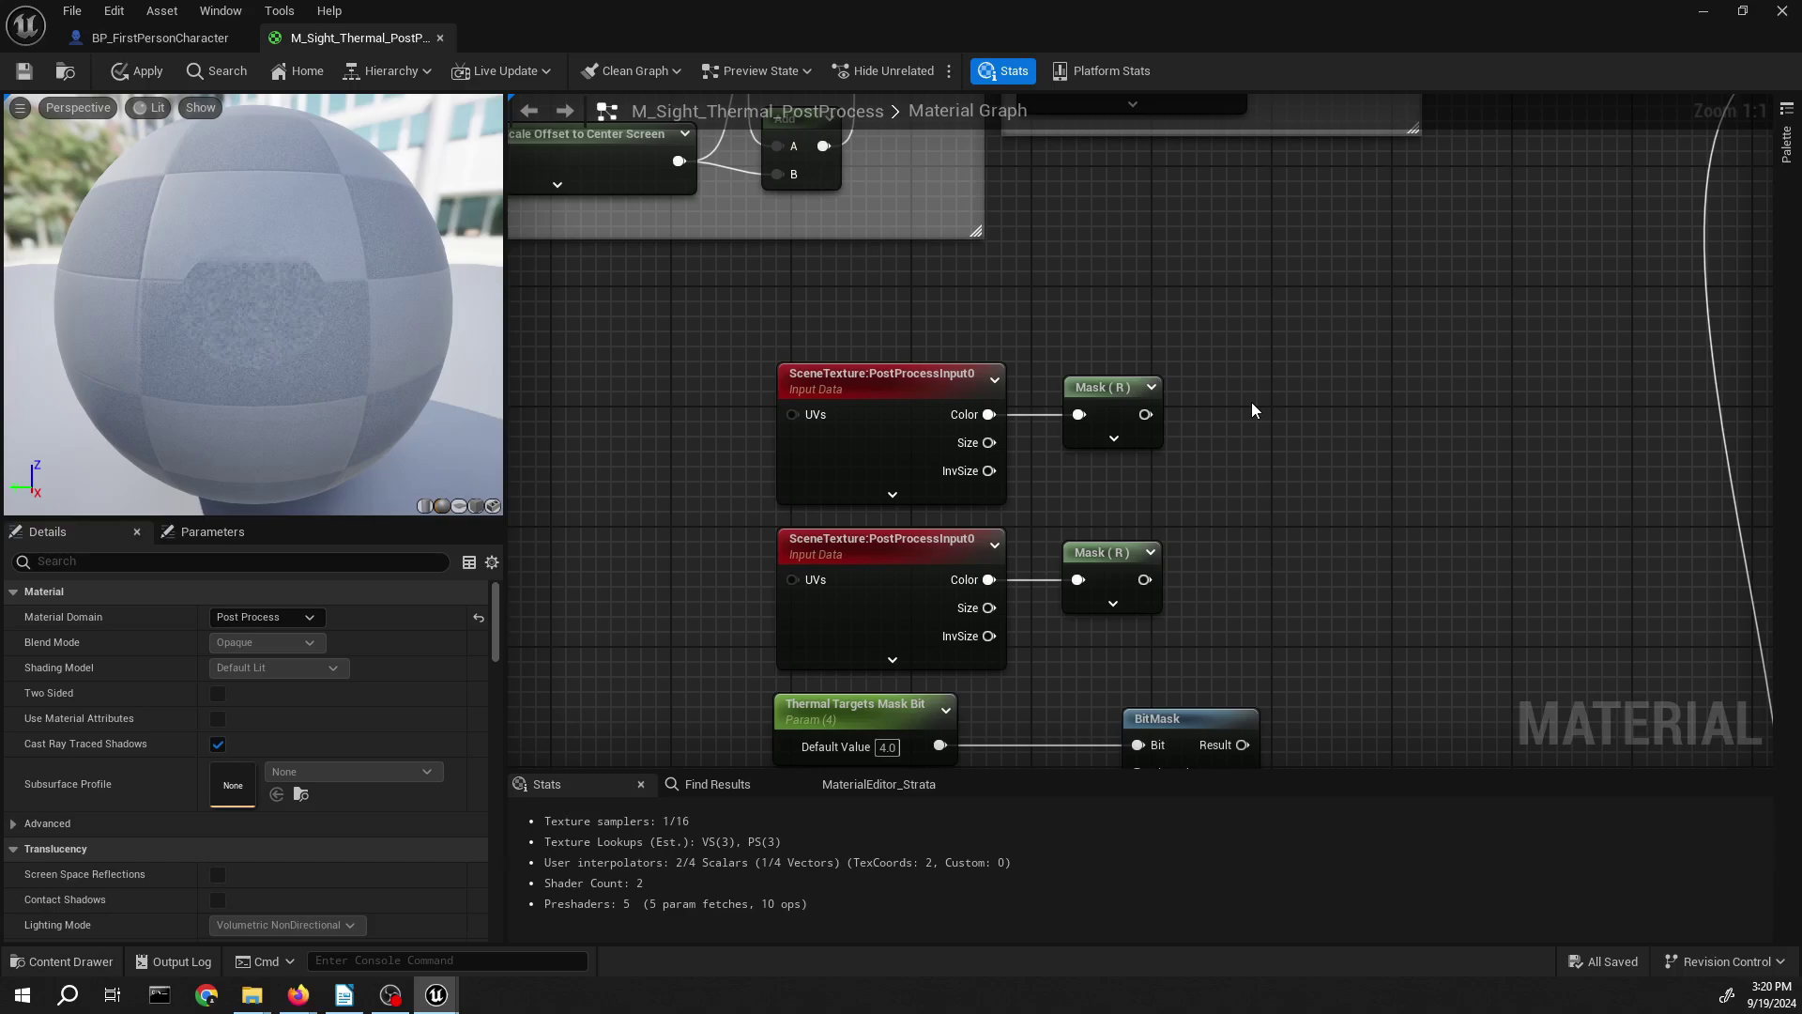
drag(1145, 414, 1282, 396)
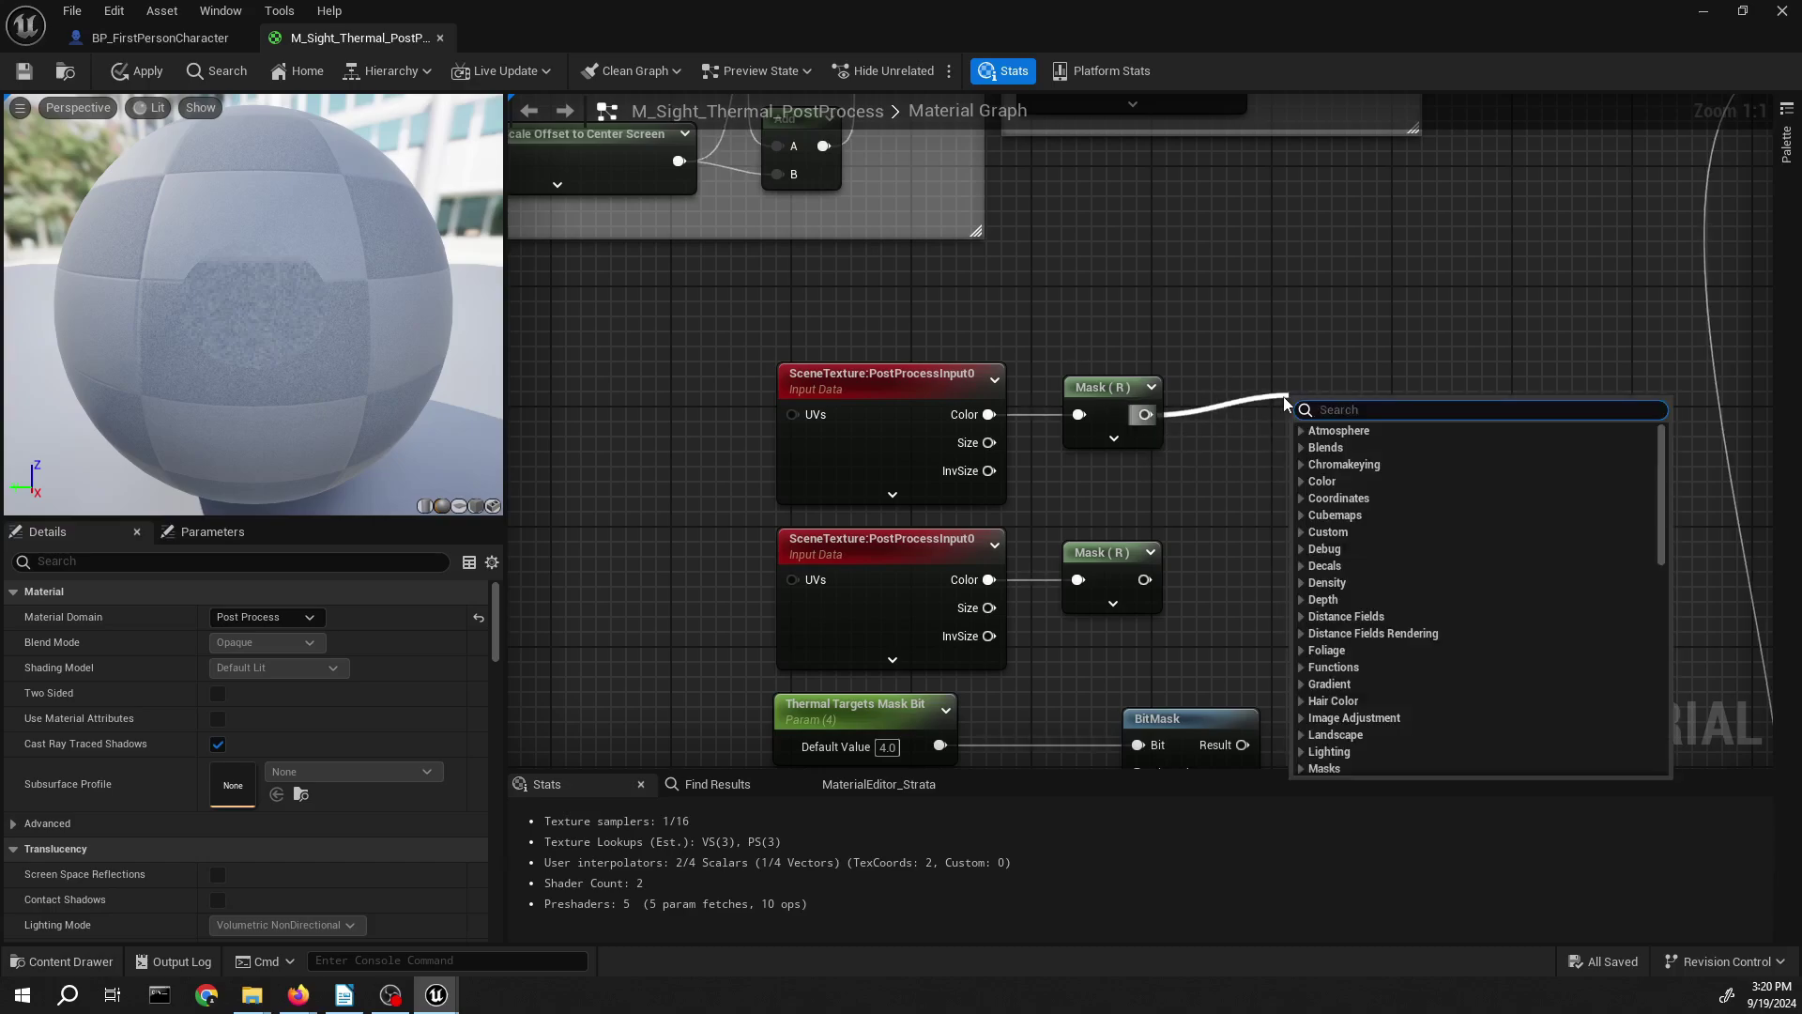
text(if)
key(Return)
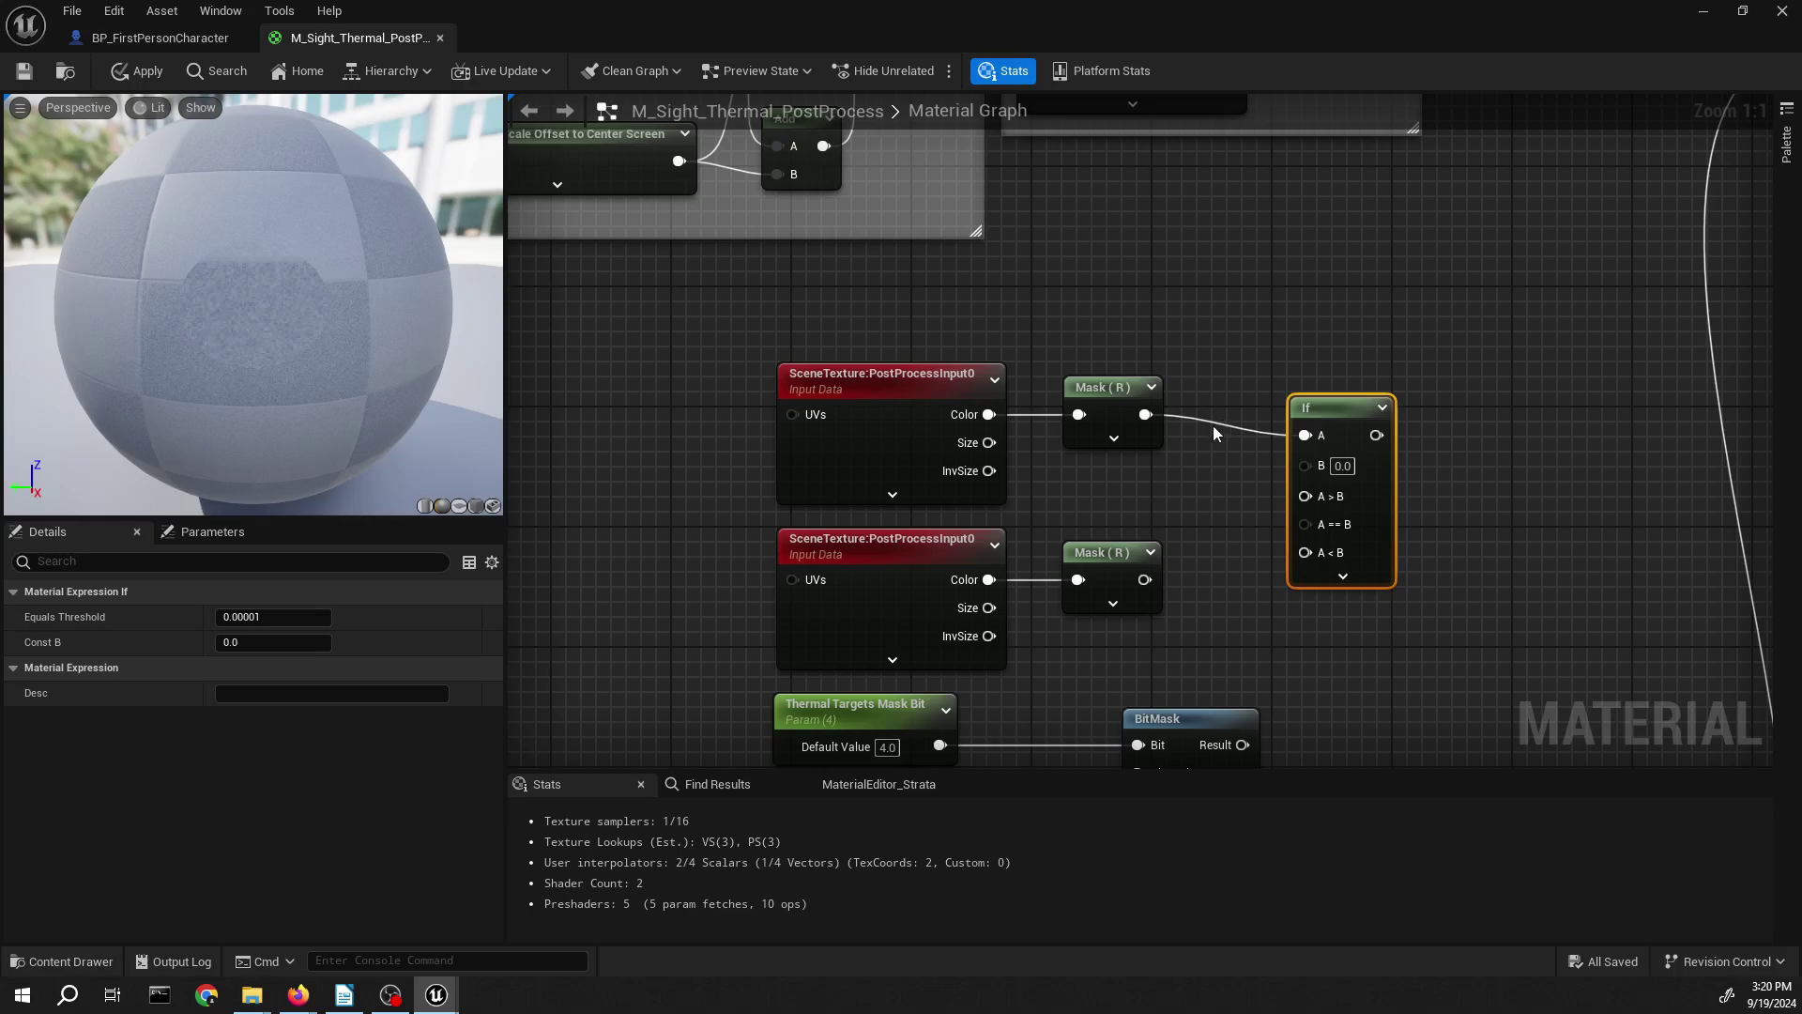
right_click(1152, 413)
mouse_move(1287, 394)
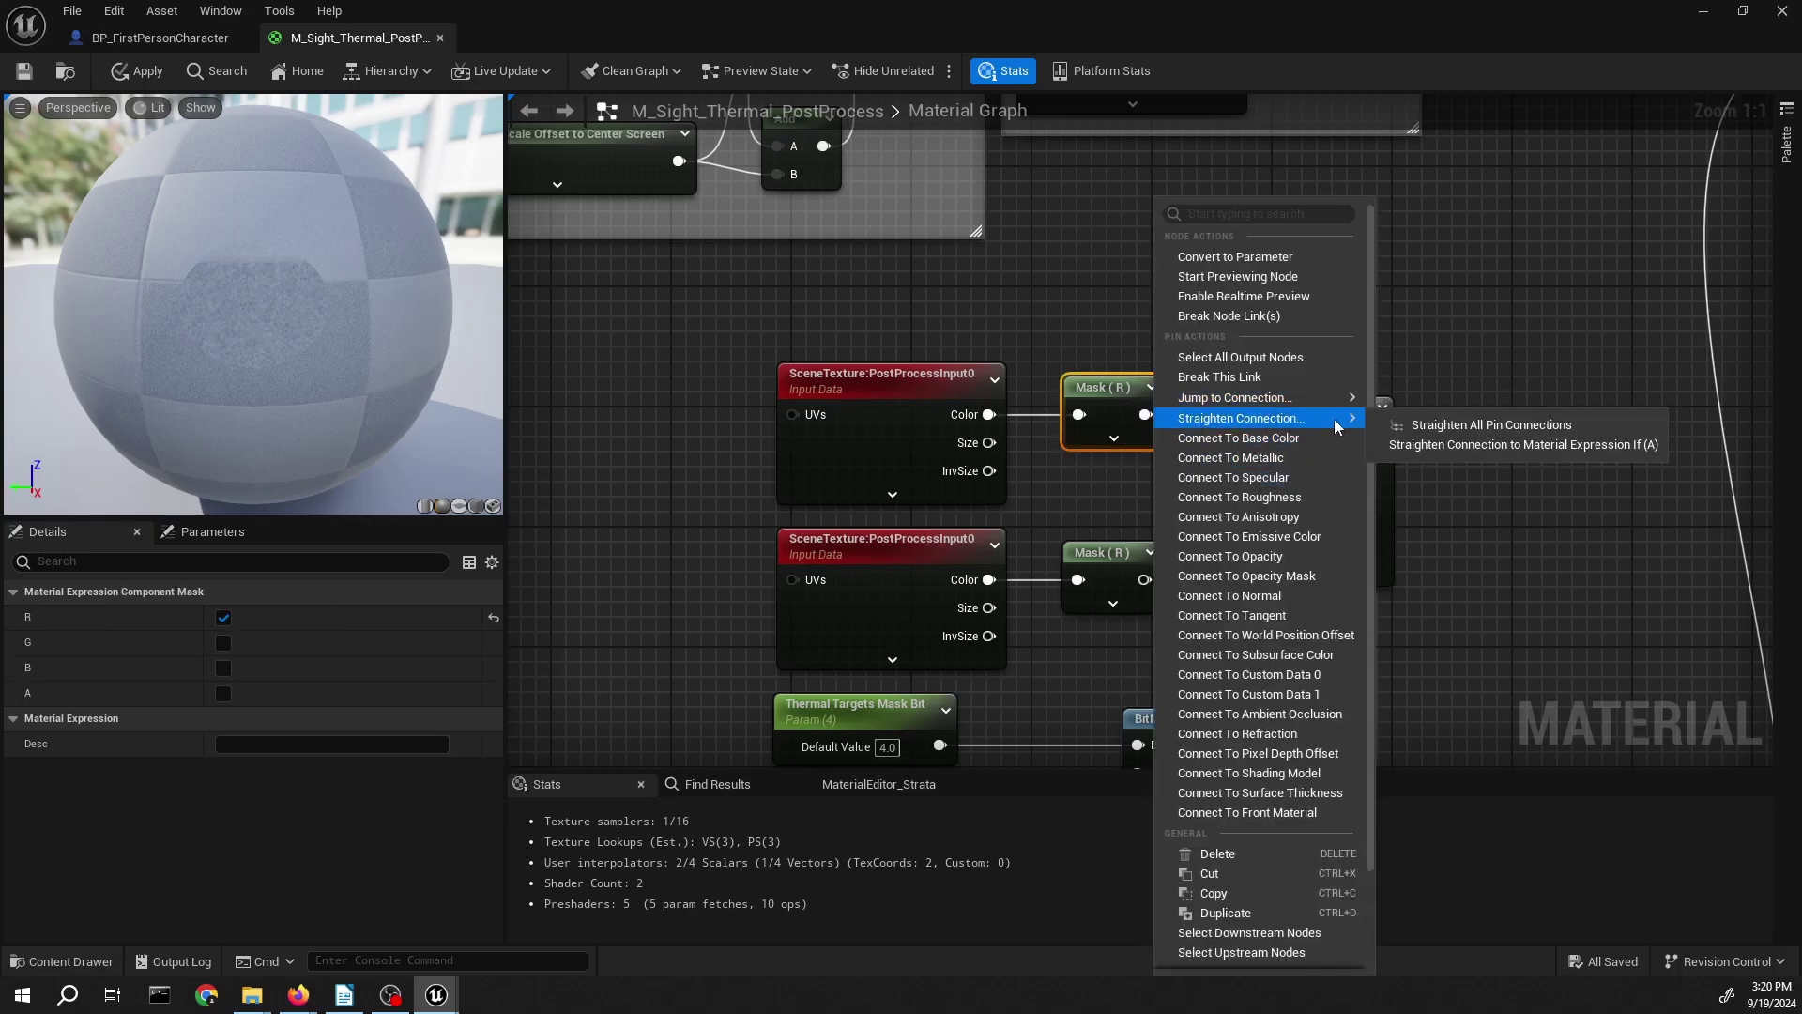
click(1399, 443)
click(1211, 443)
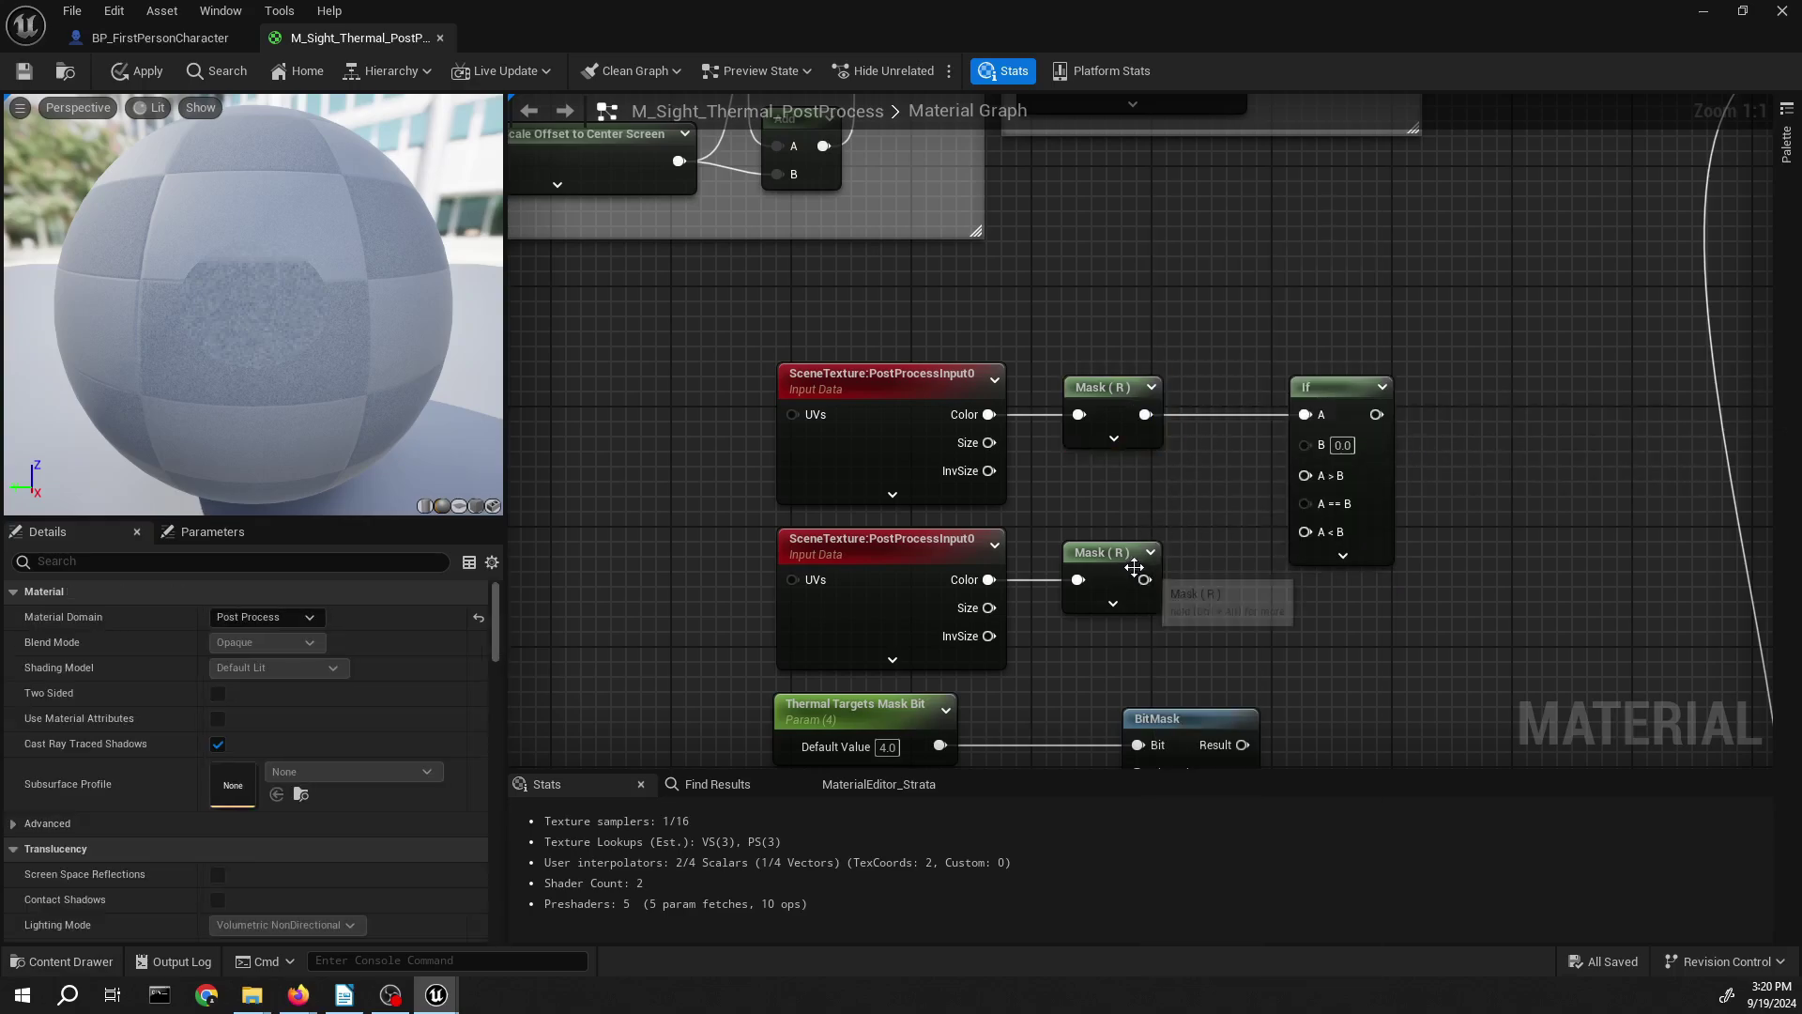
- Set the upper SceneTexture:PostProcessInput0 node's Scene Texture Id to SceneDepth
drag(1145, 579, 1257, 468)
key(Escape)
click(967, 442)
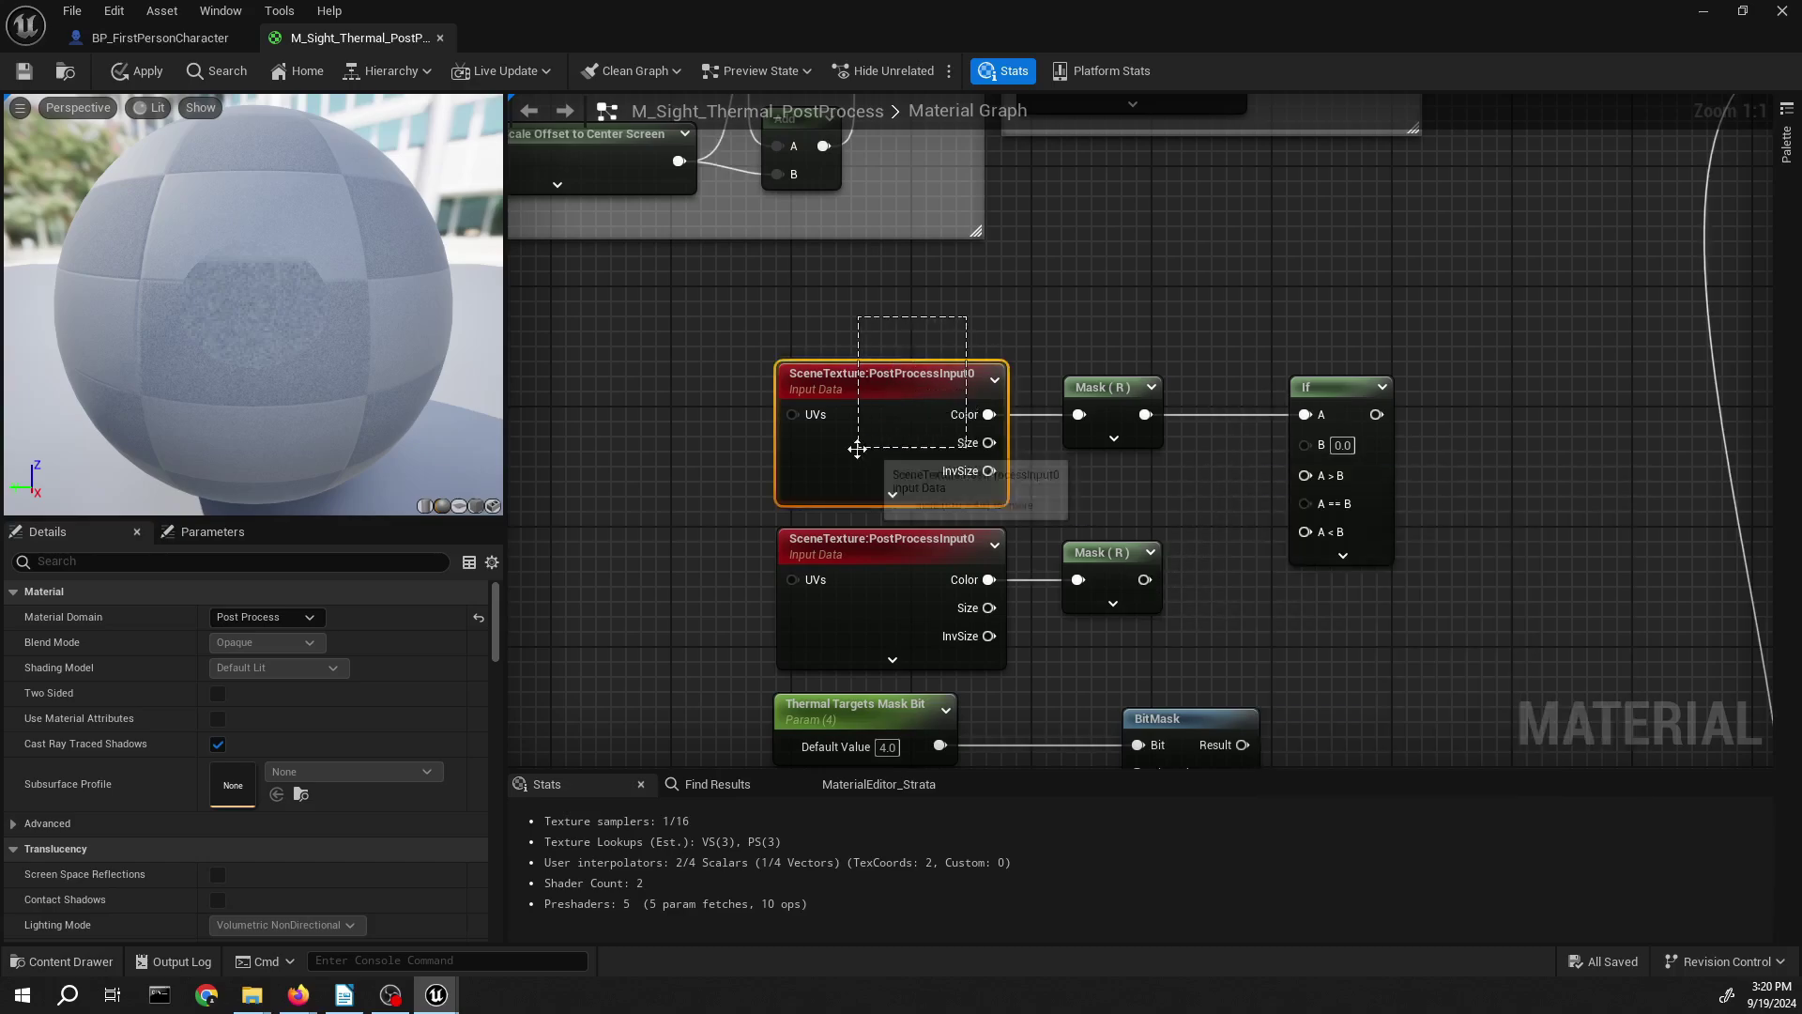
click(271, 617)
text(S)
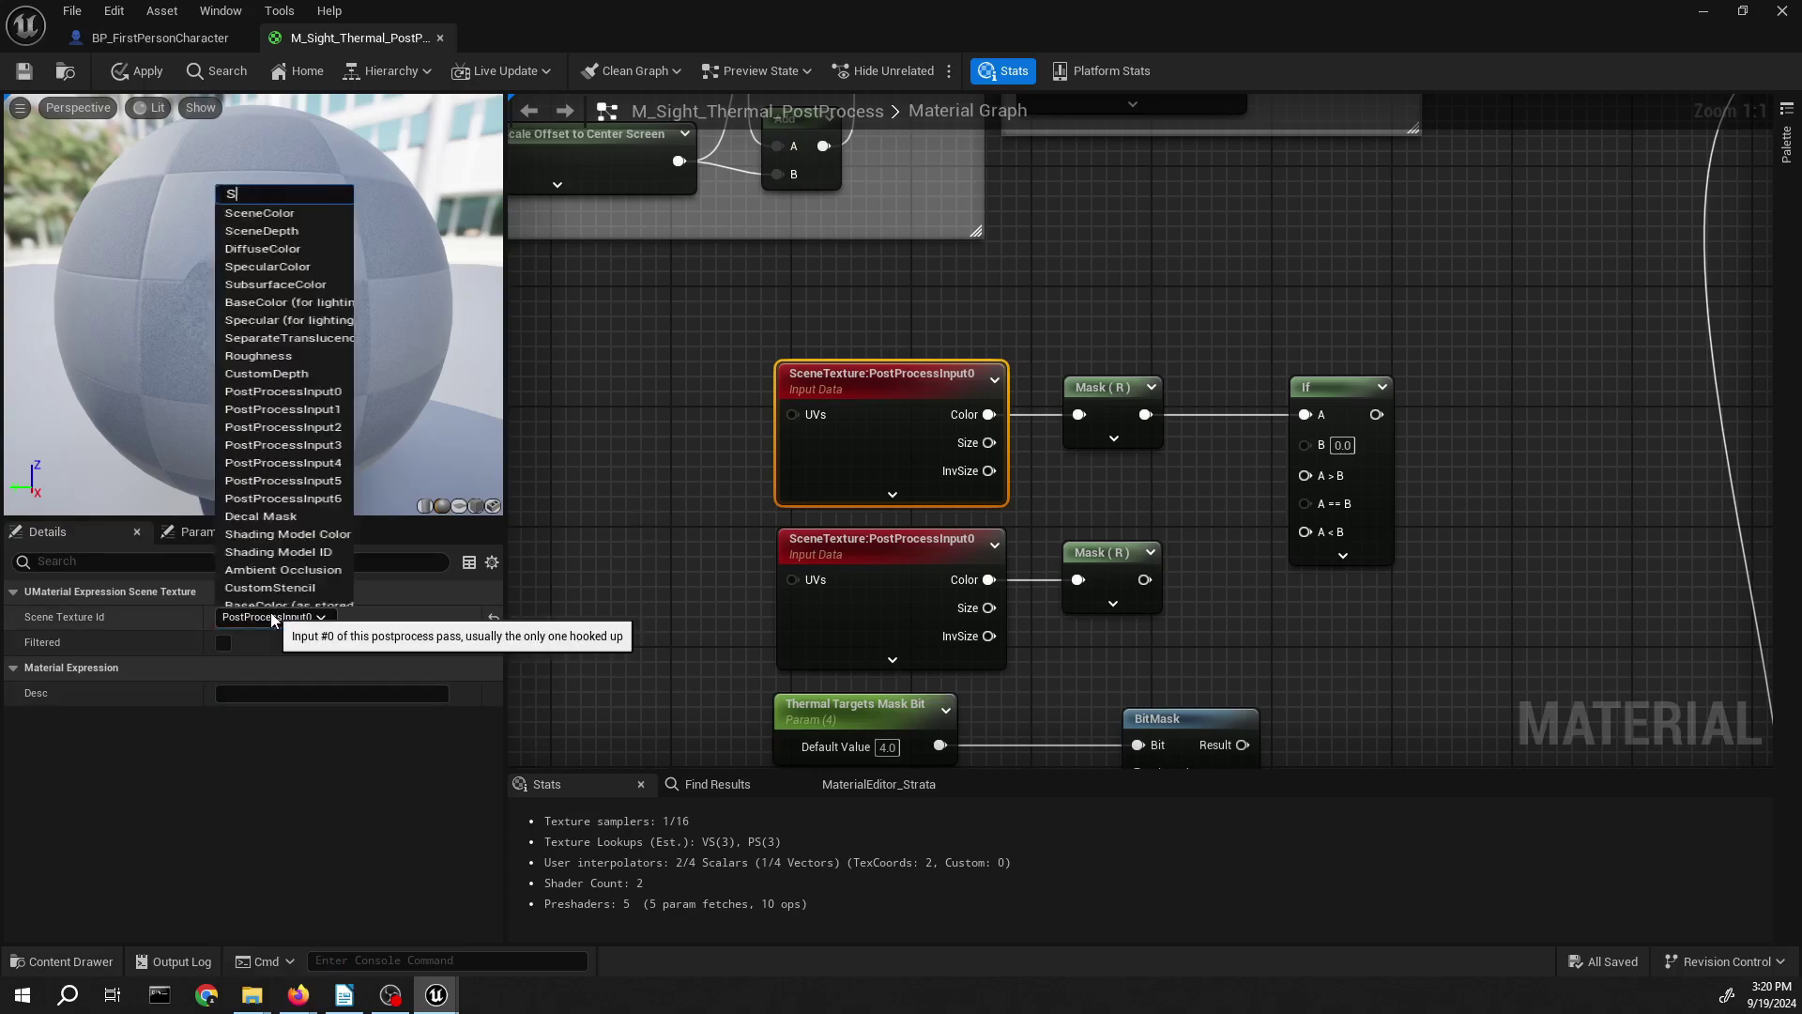
text(cen)
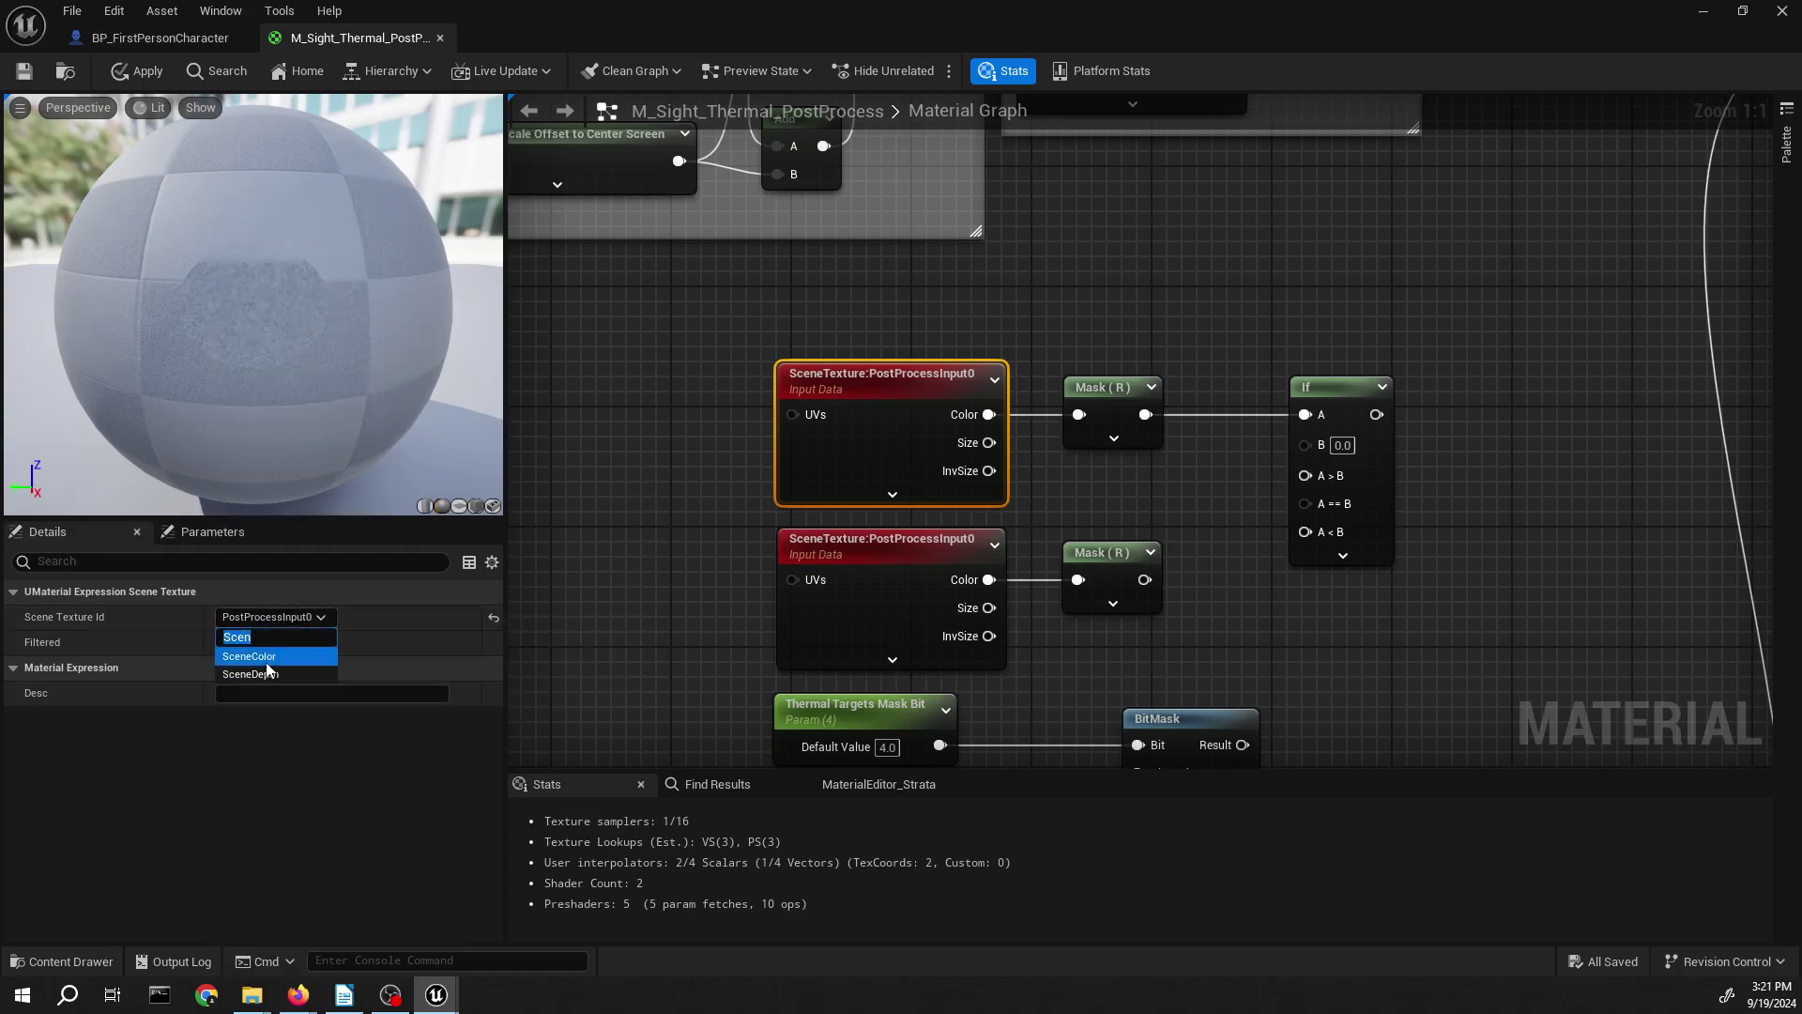
click(263, 670)
- Set the lower SceneTexture:PostProcessInput0 node's Scene Texture Id to CustomDepth
click(848, 623)
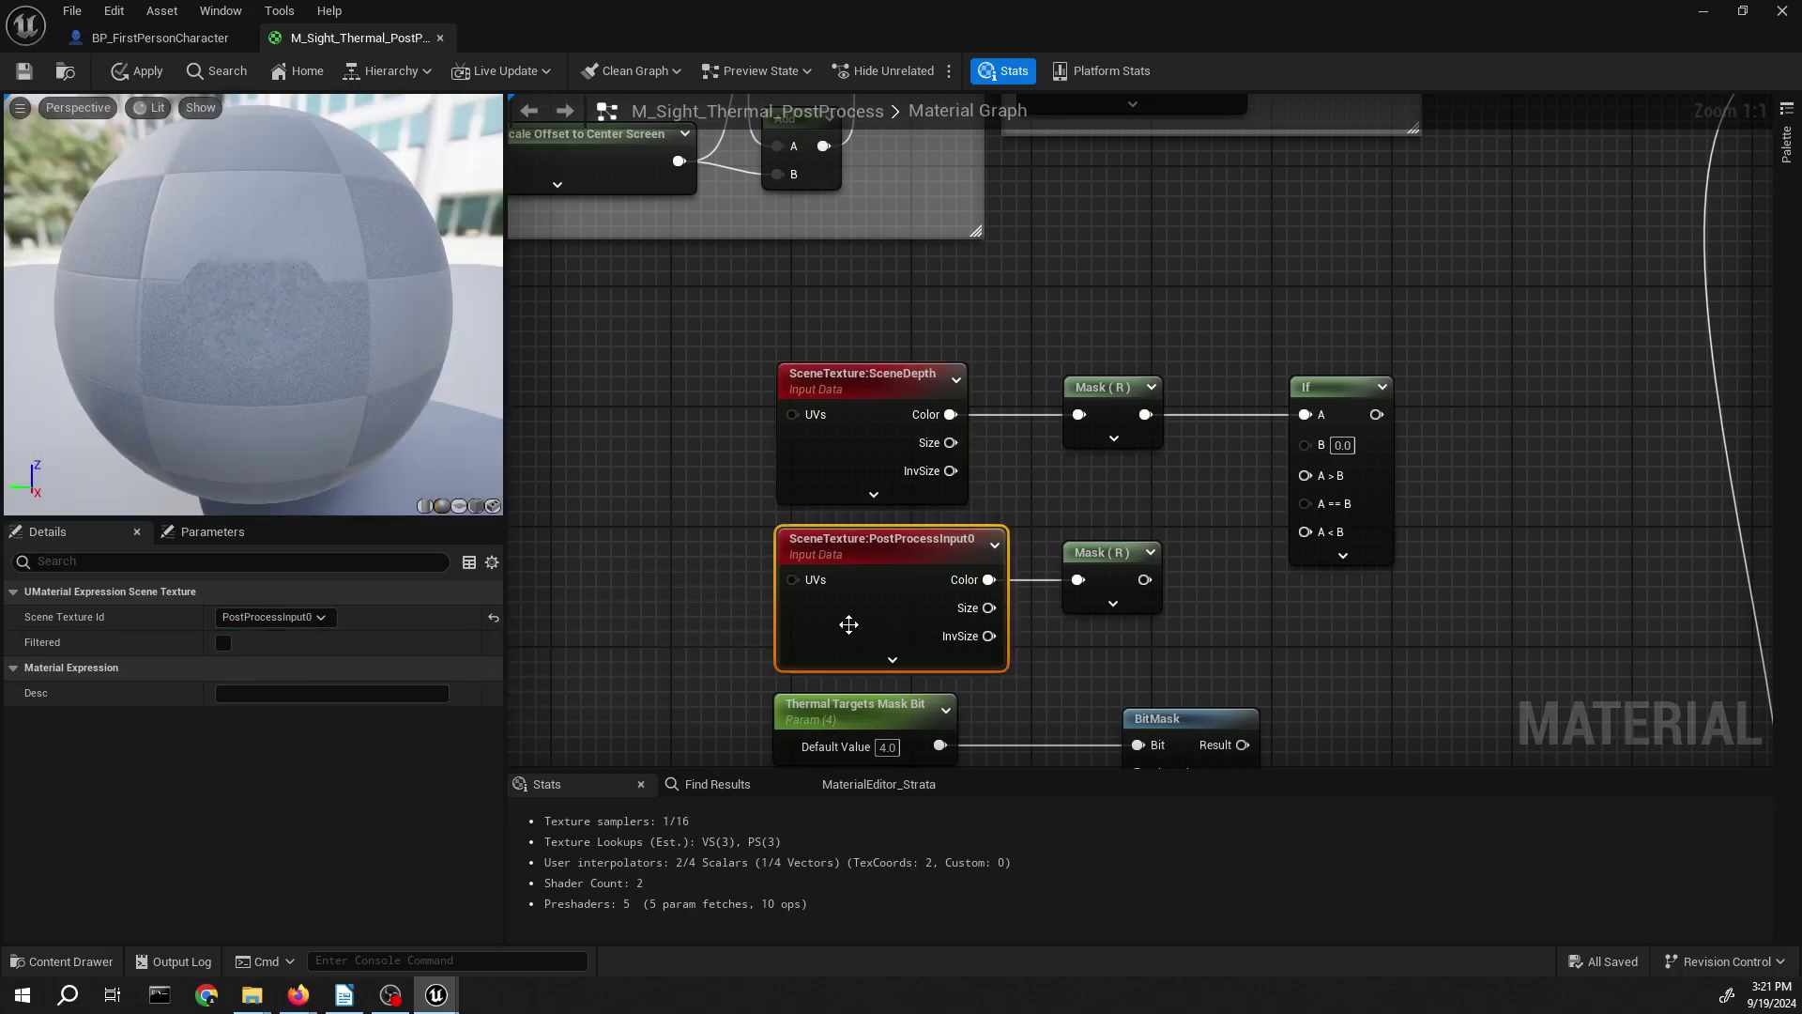
click(275, 623)
text(Cu)
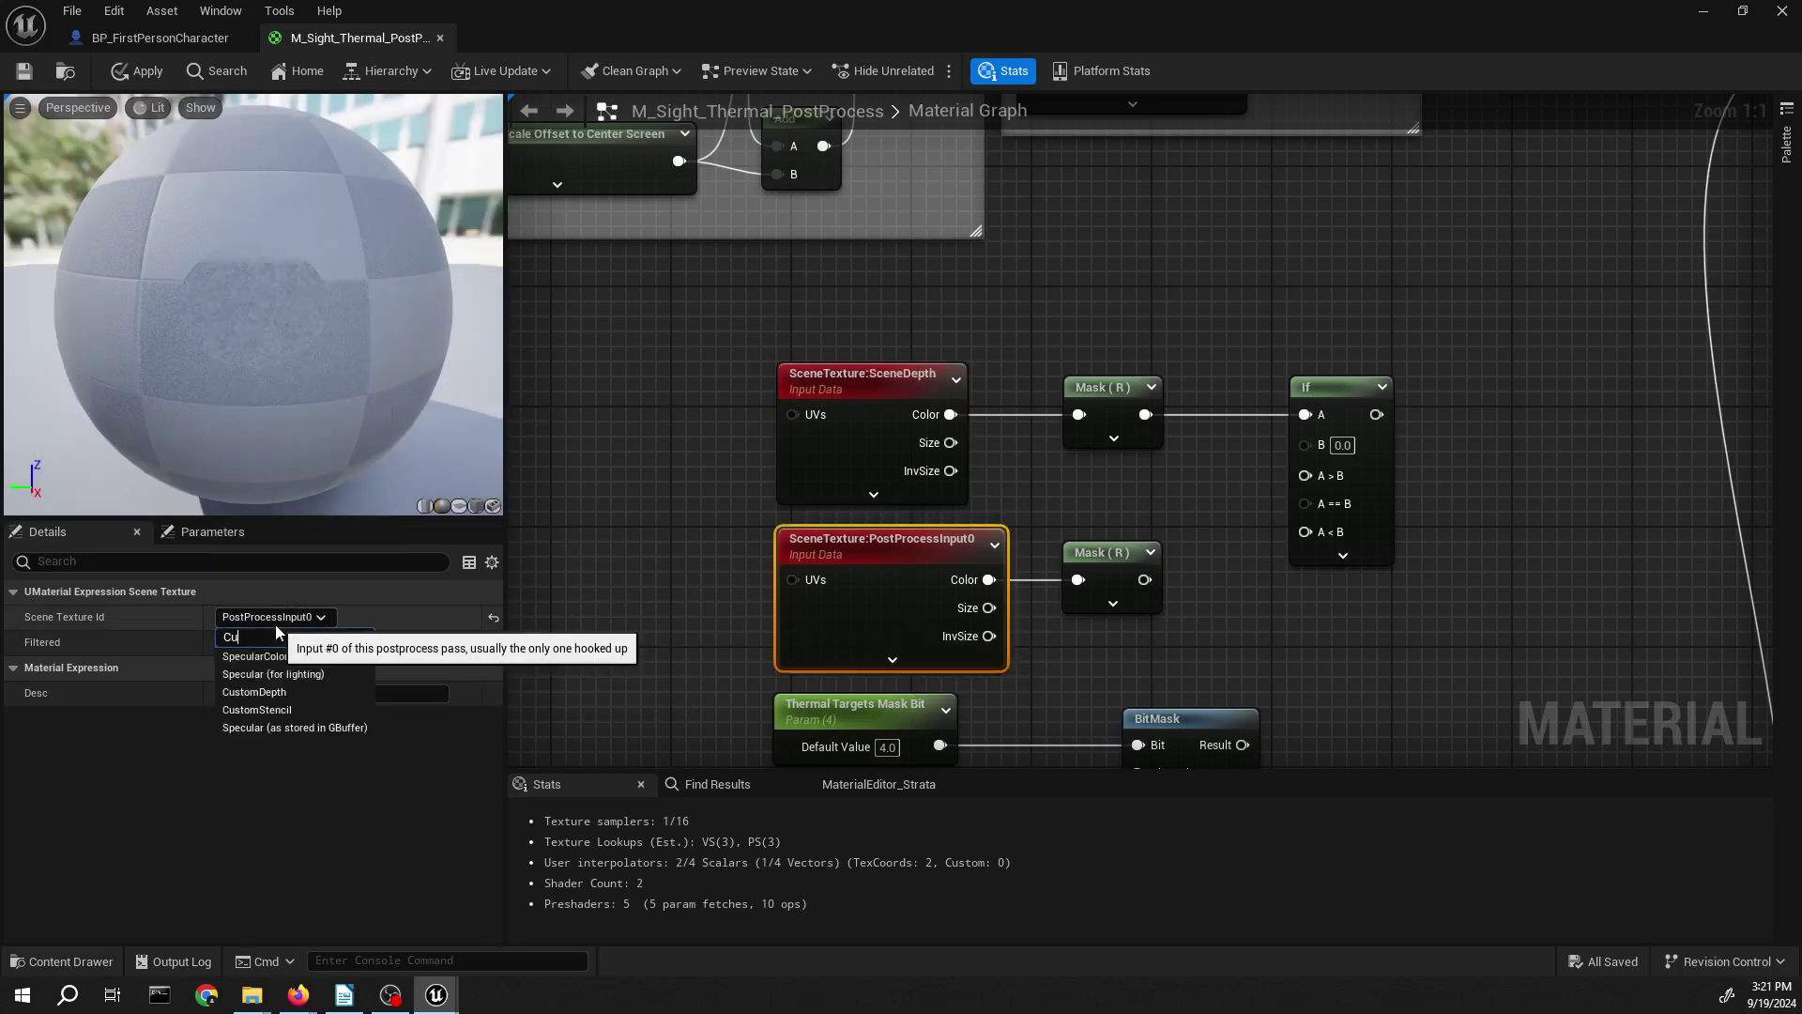
text(stom)
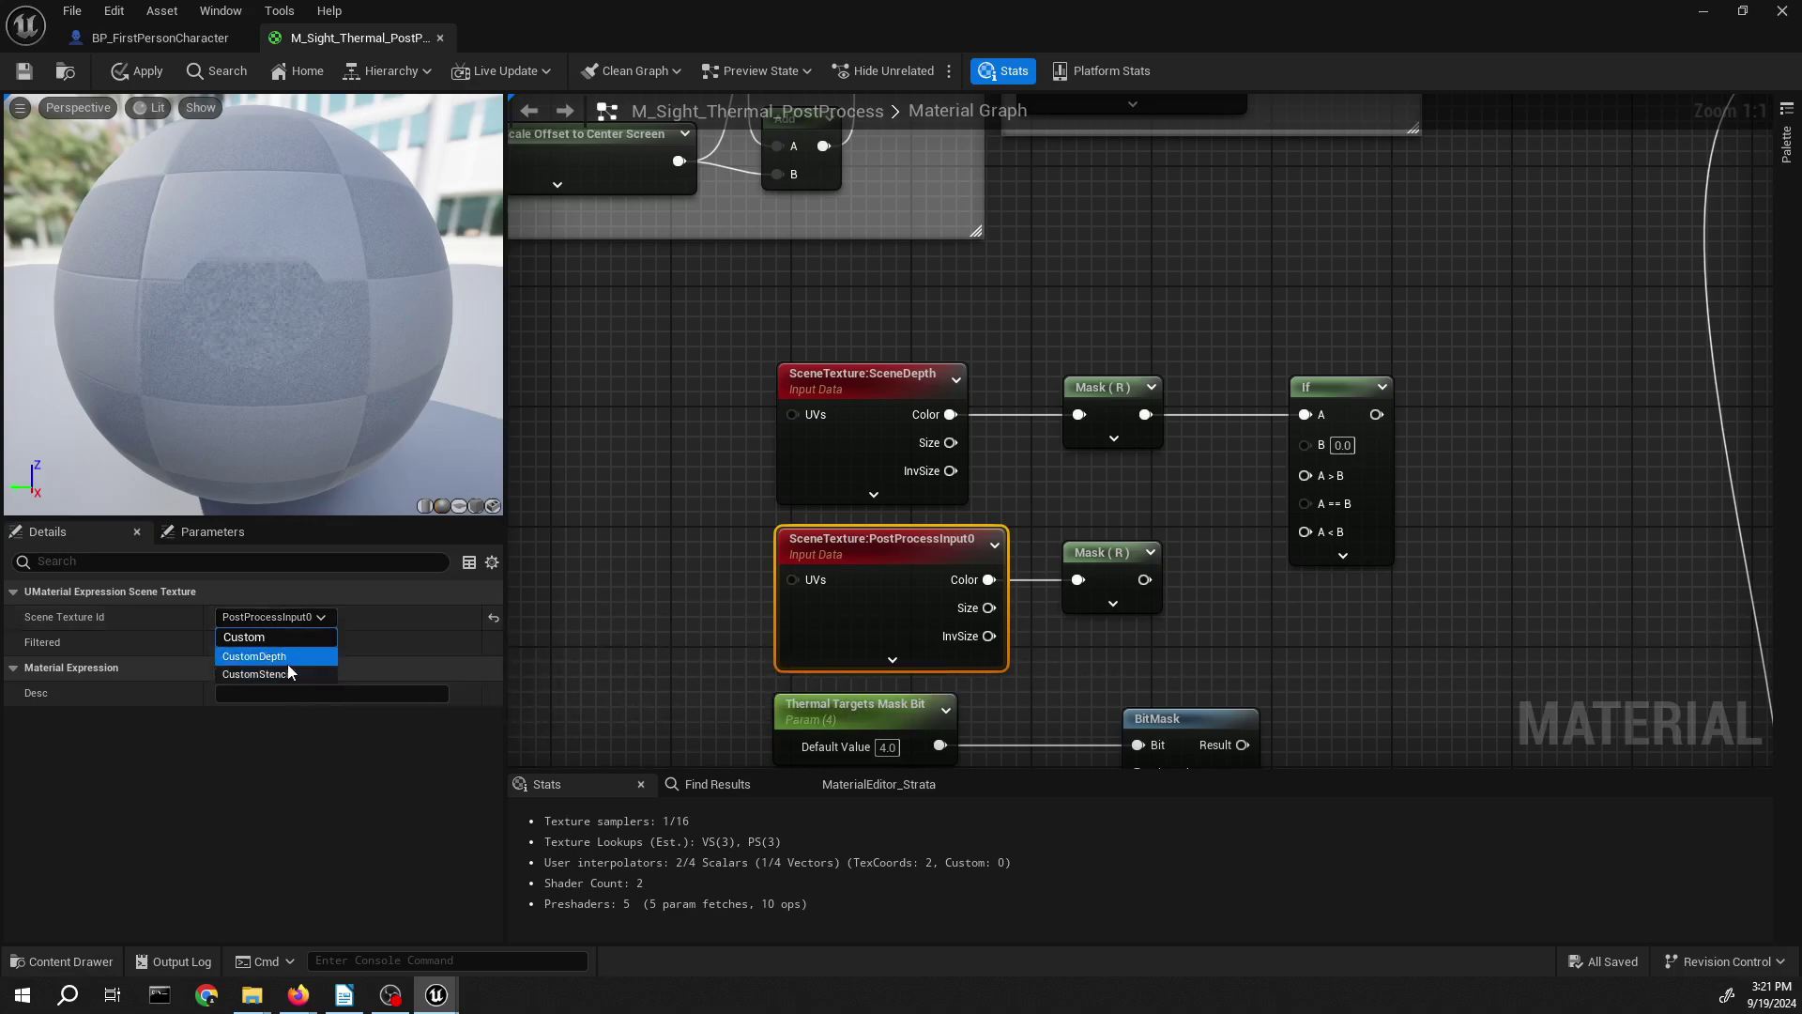
click(268, 656)
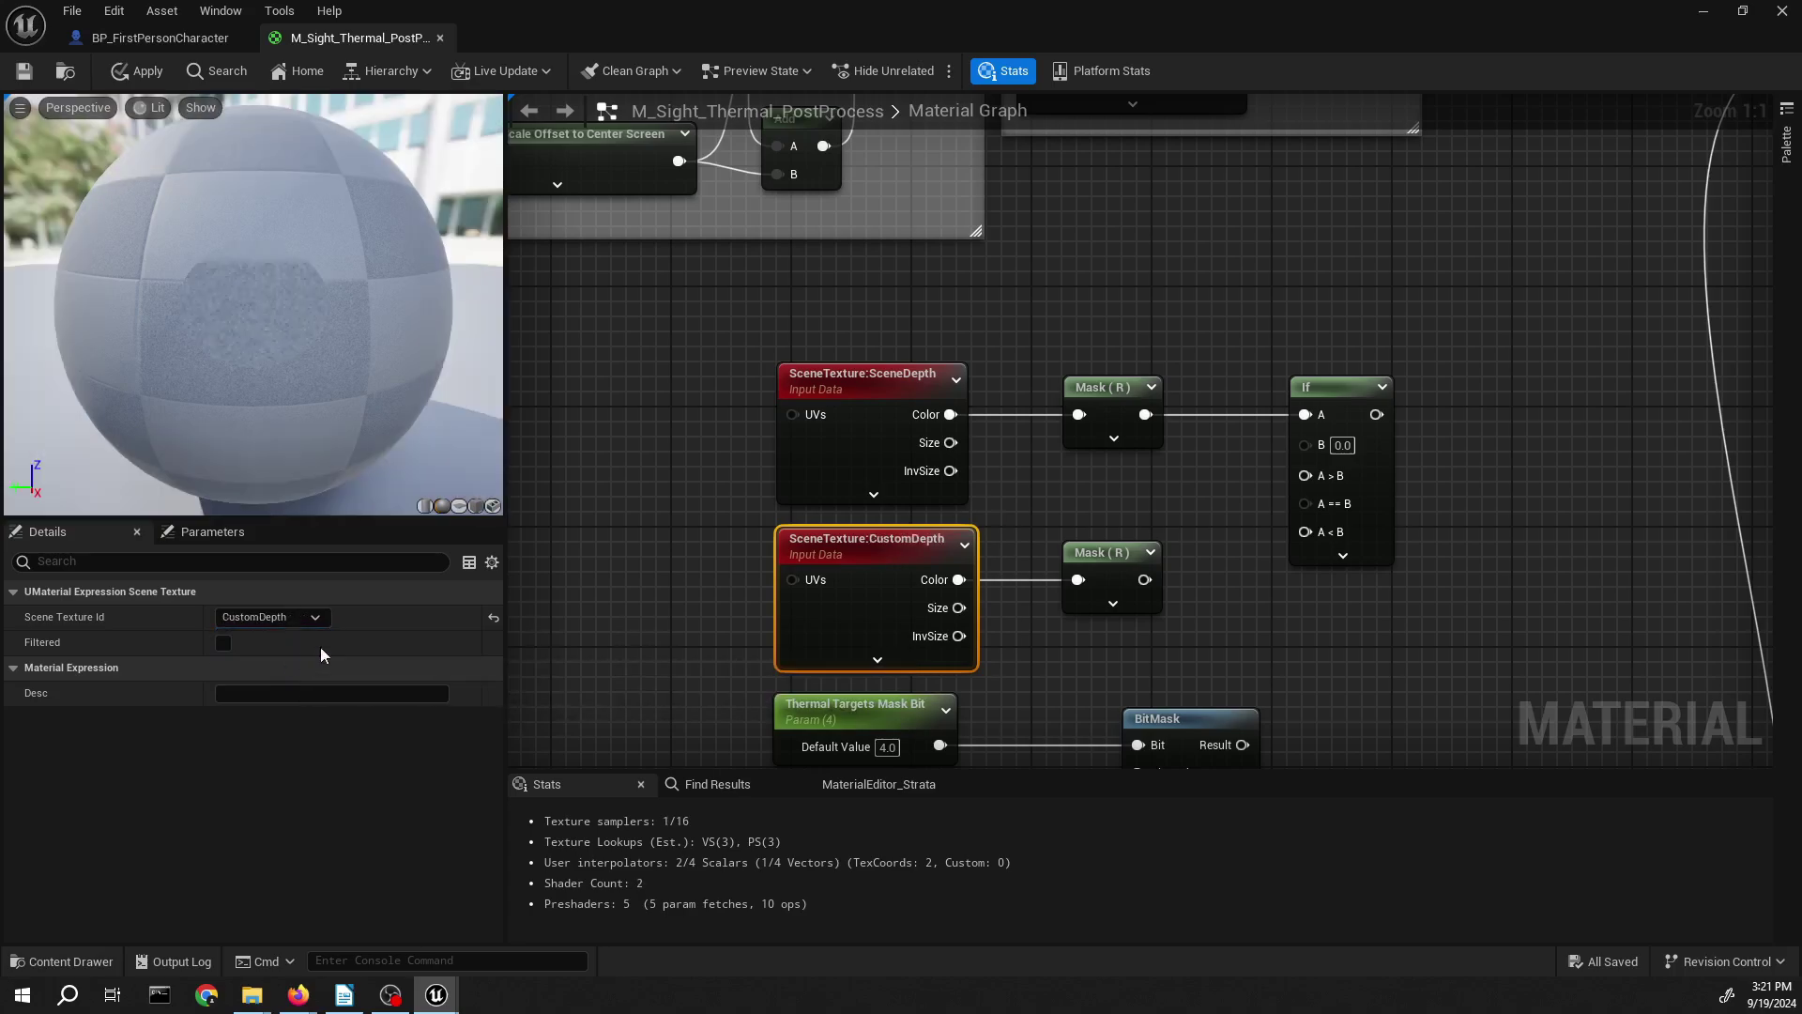
- Connect the R mask of the CustomDepth node to the B input of the If node
click(651, 488)
right_drag(651, 487, 531, 481)
drag(1026, 573, 1185, 438)
right_drag(1057, 549, 1056, 477)
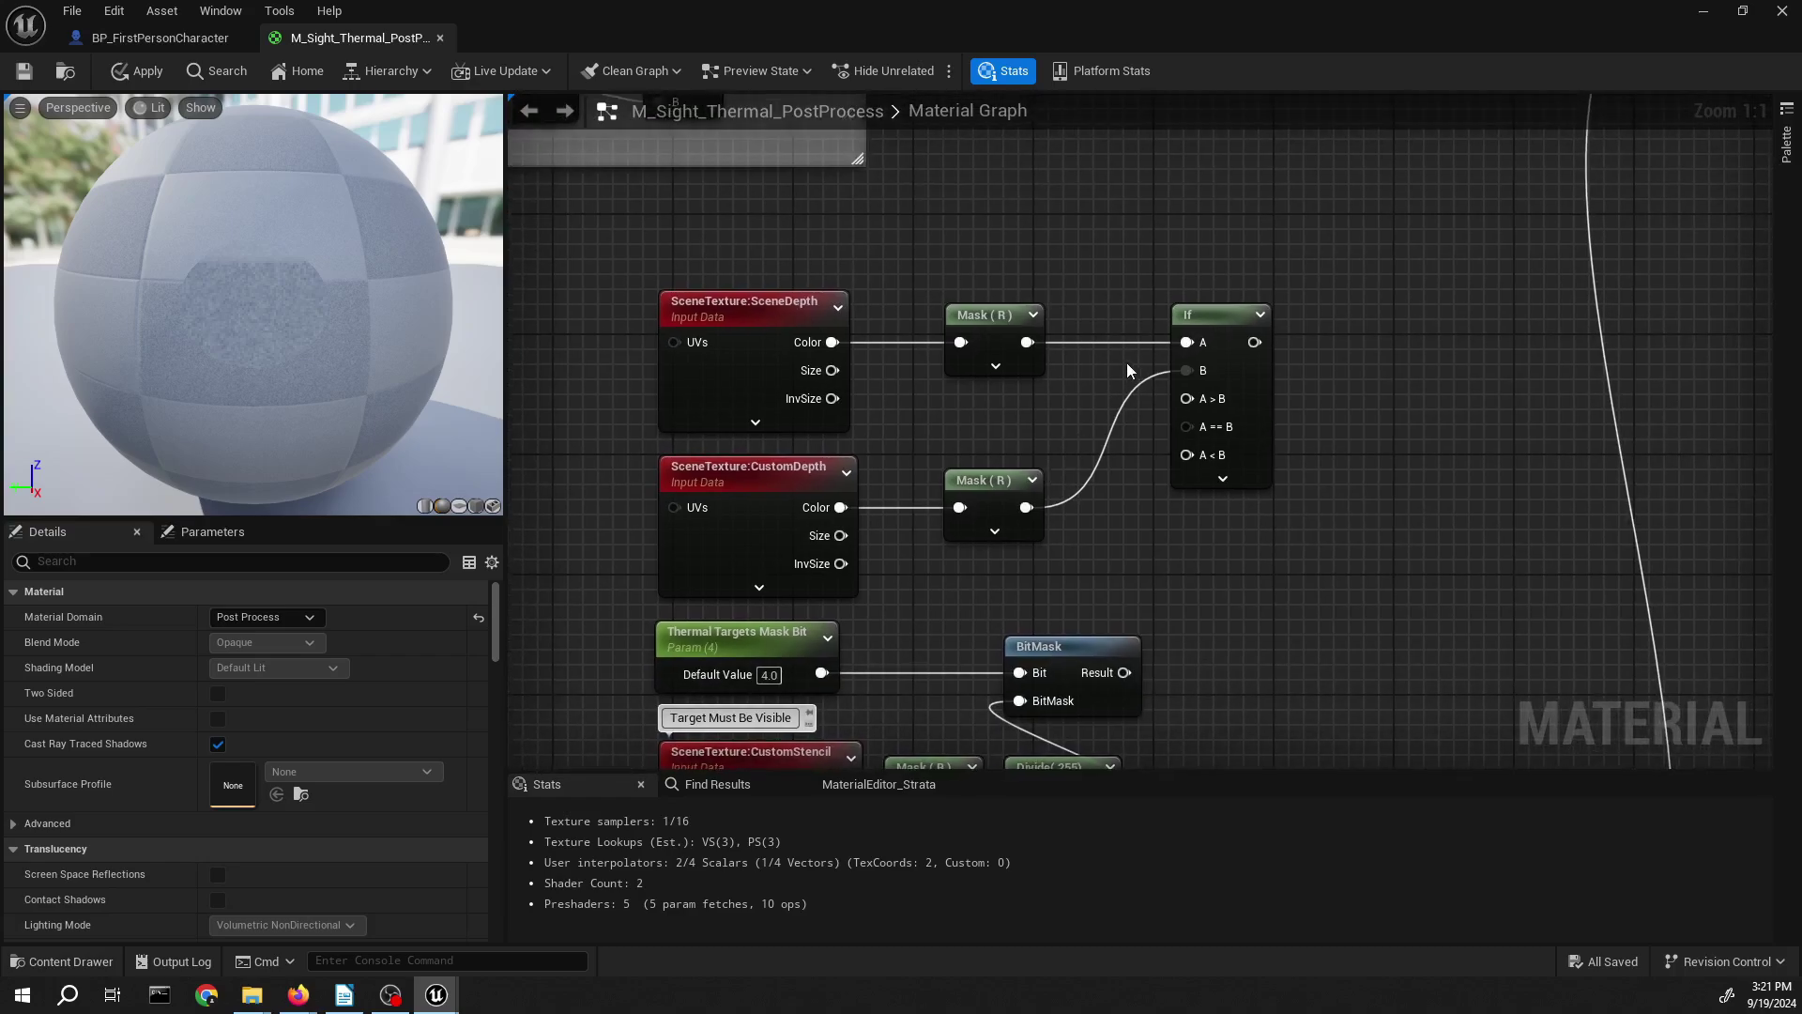
drag(1187, 398, 1099, 538)
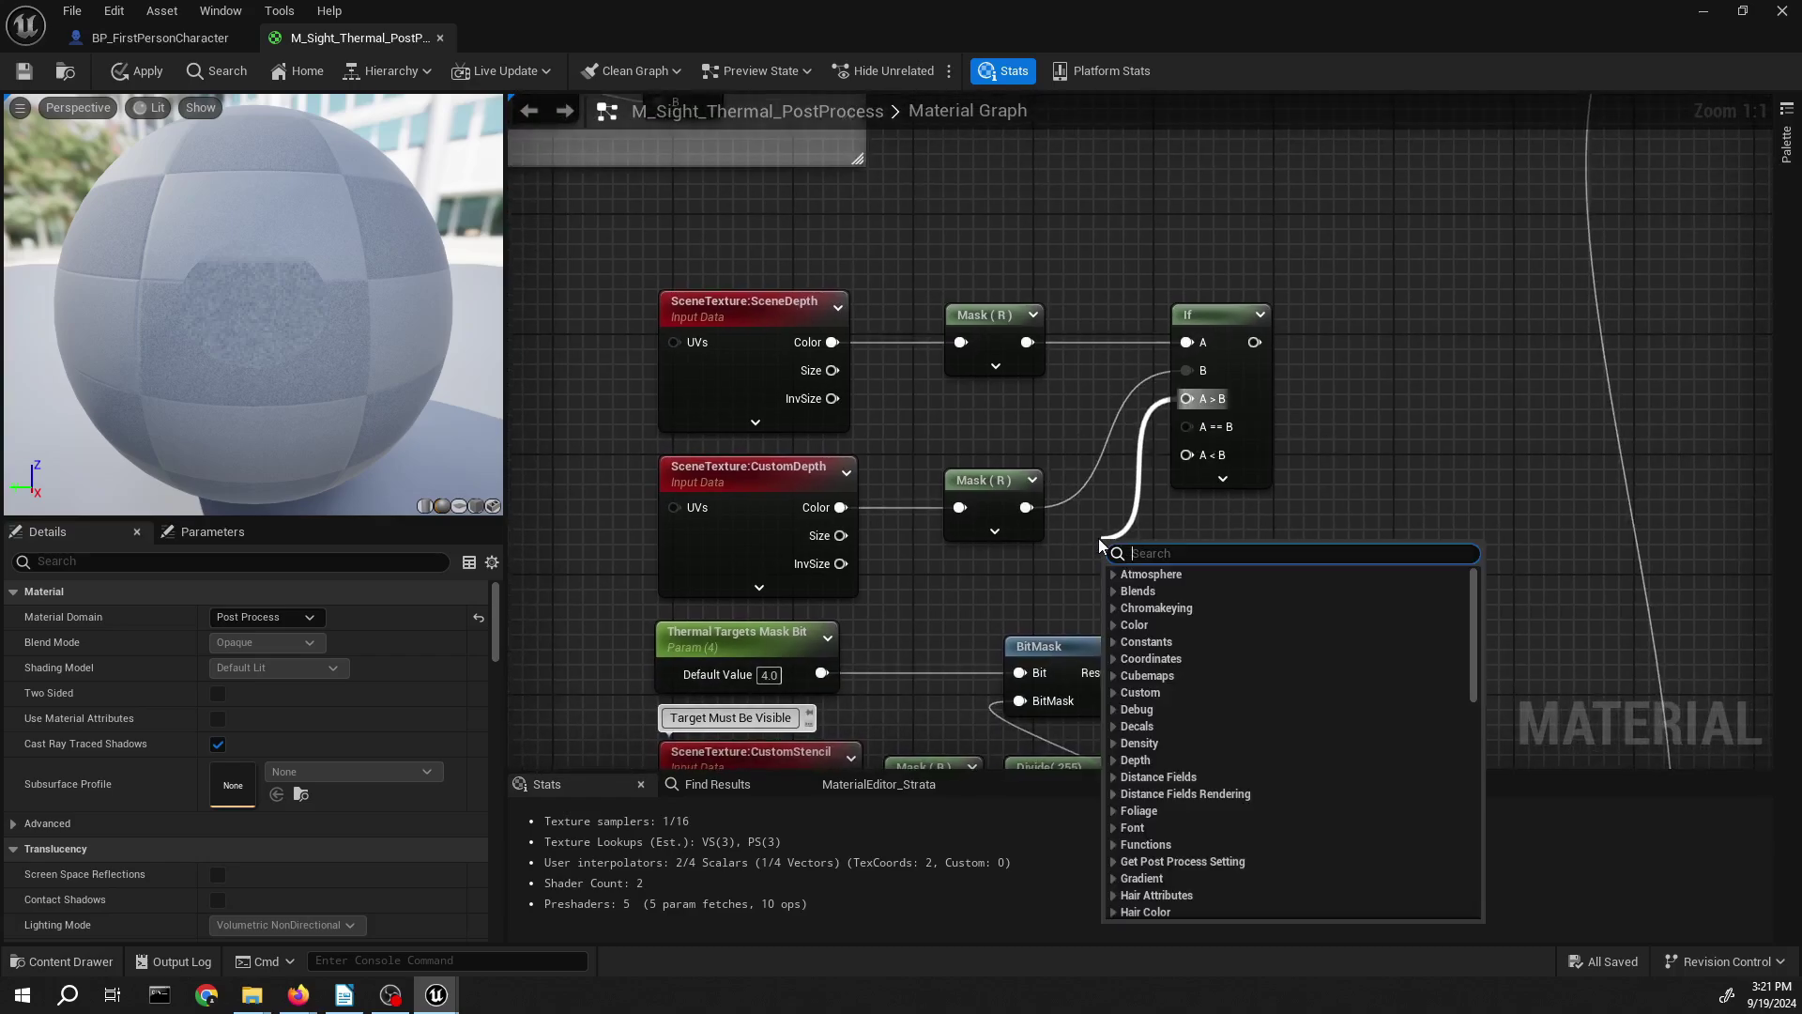
text(const)
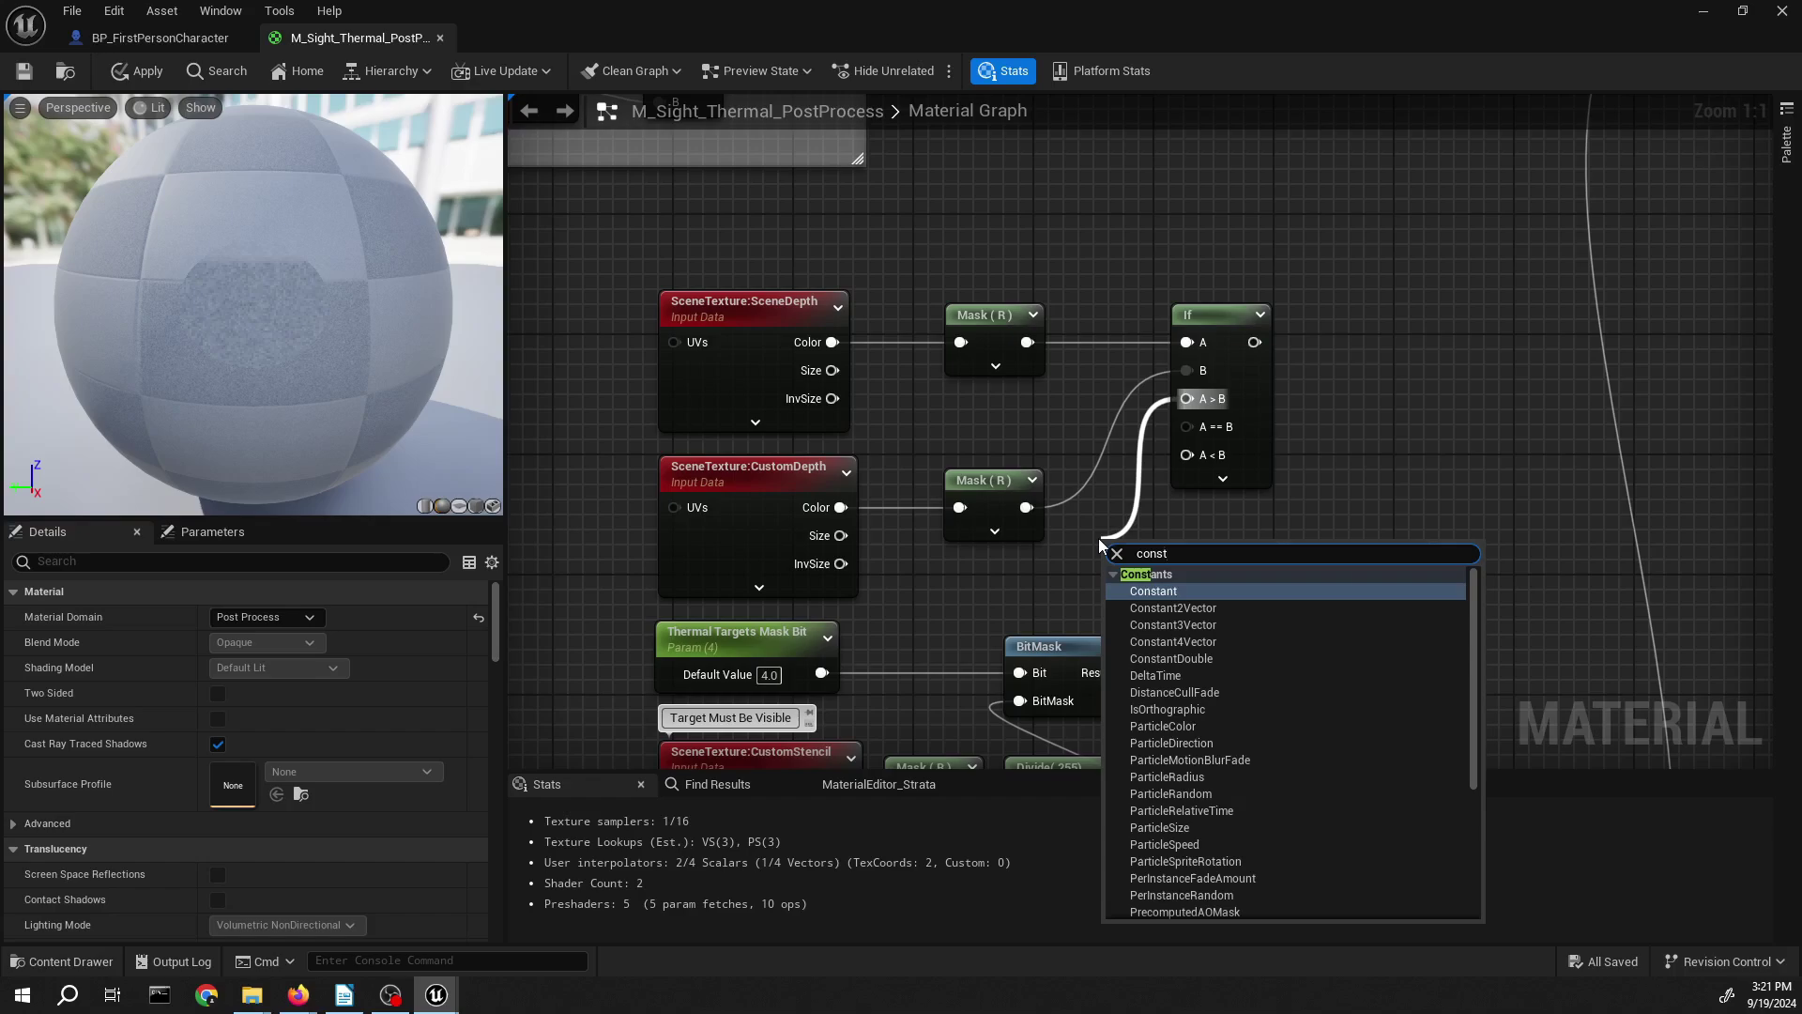
key(Escape)
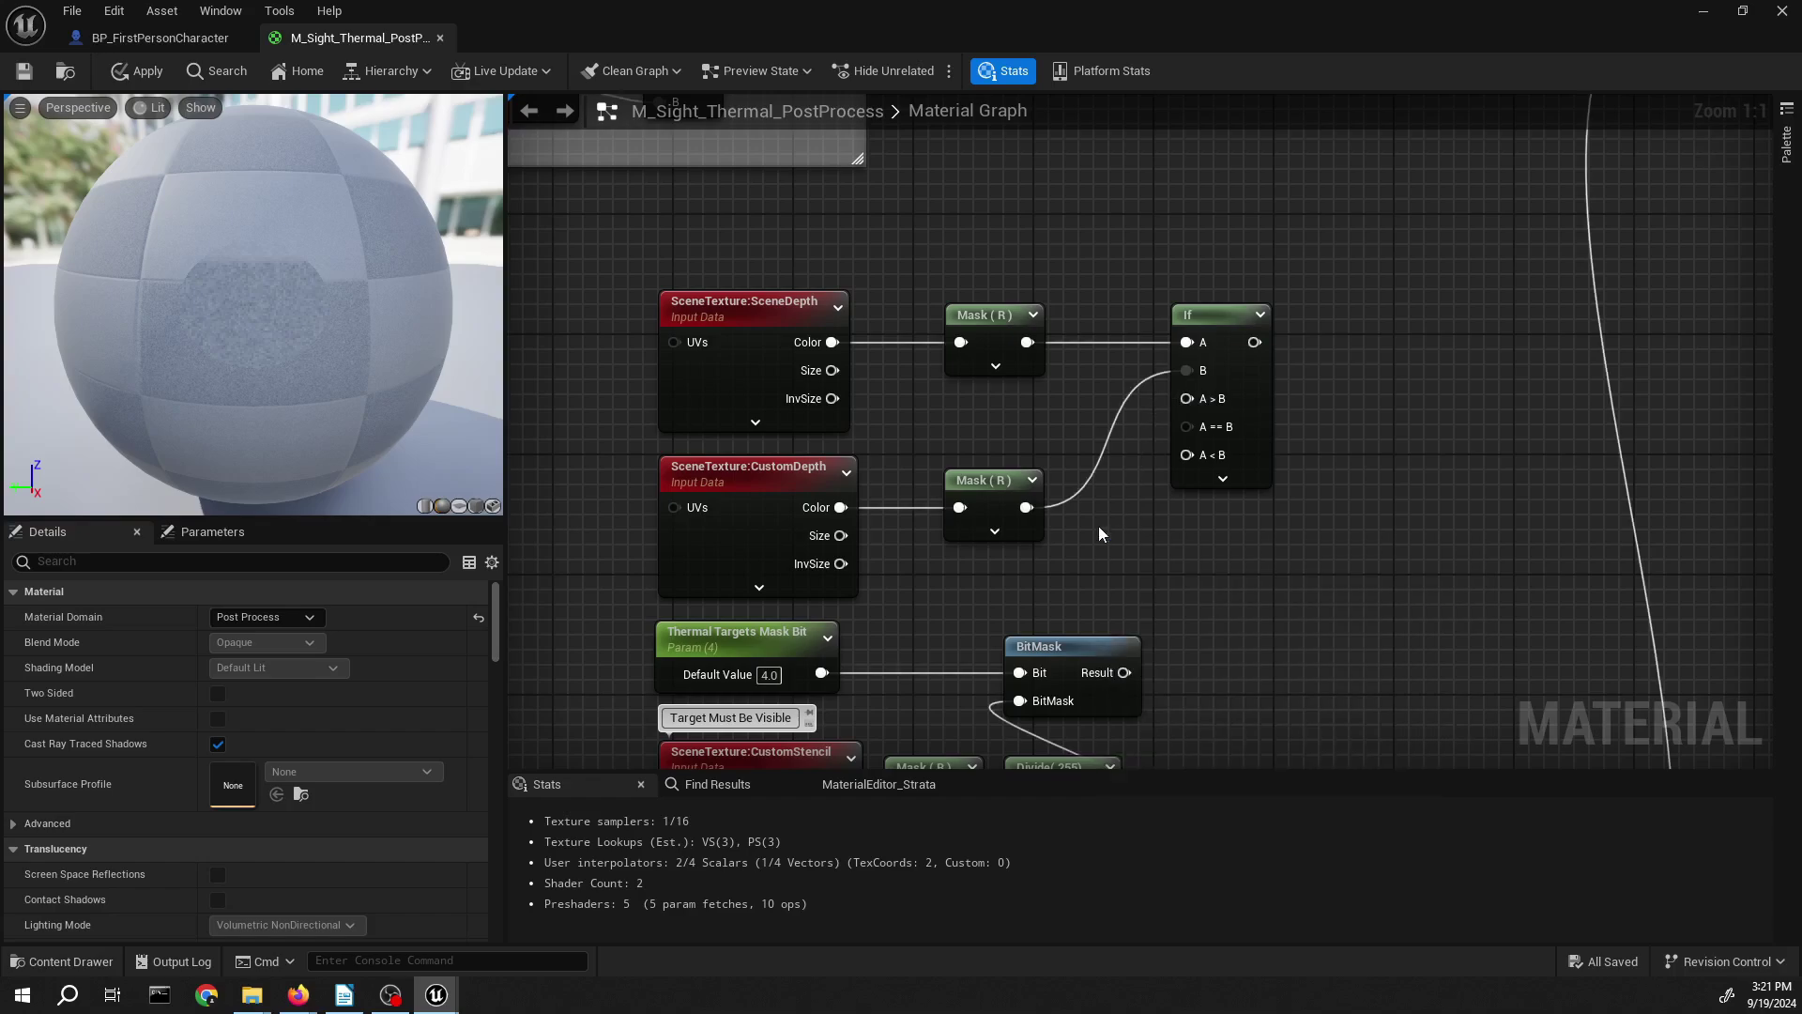
- Connect the BitMask Result to the If node's A > B input and feed A < B from a 0.0 Constant placed above BitMask
drag(1117, 680, 1106, 569)
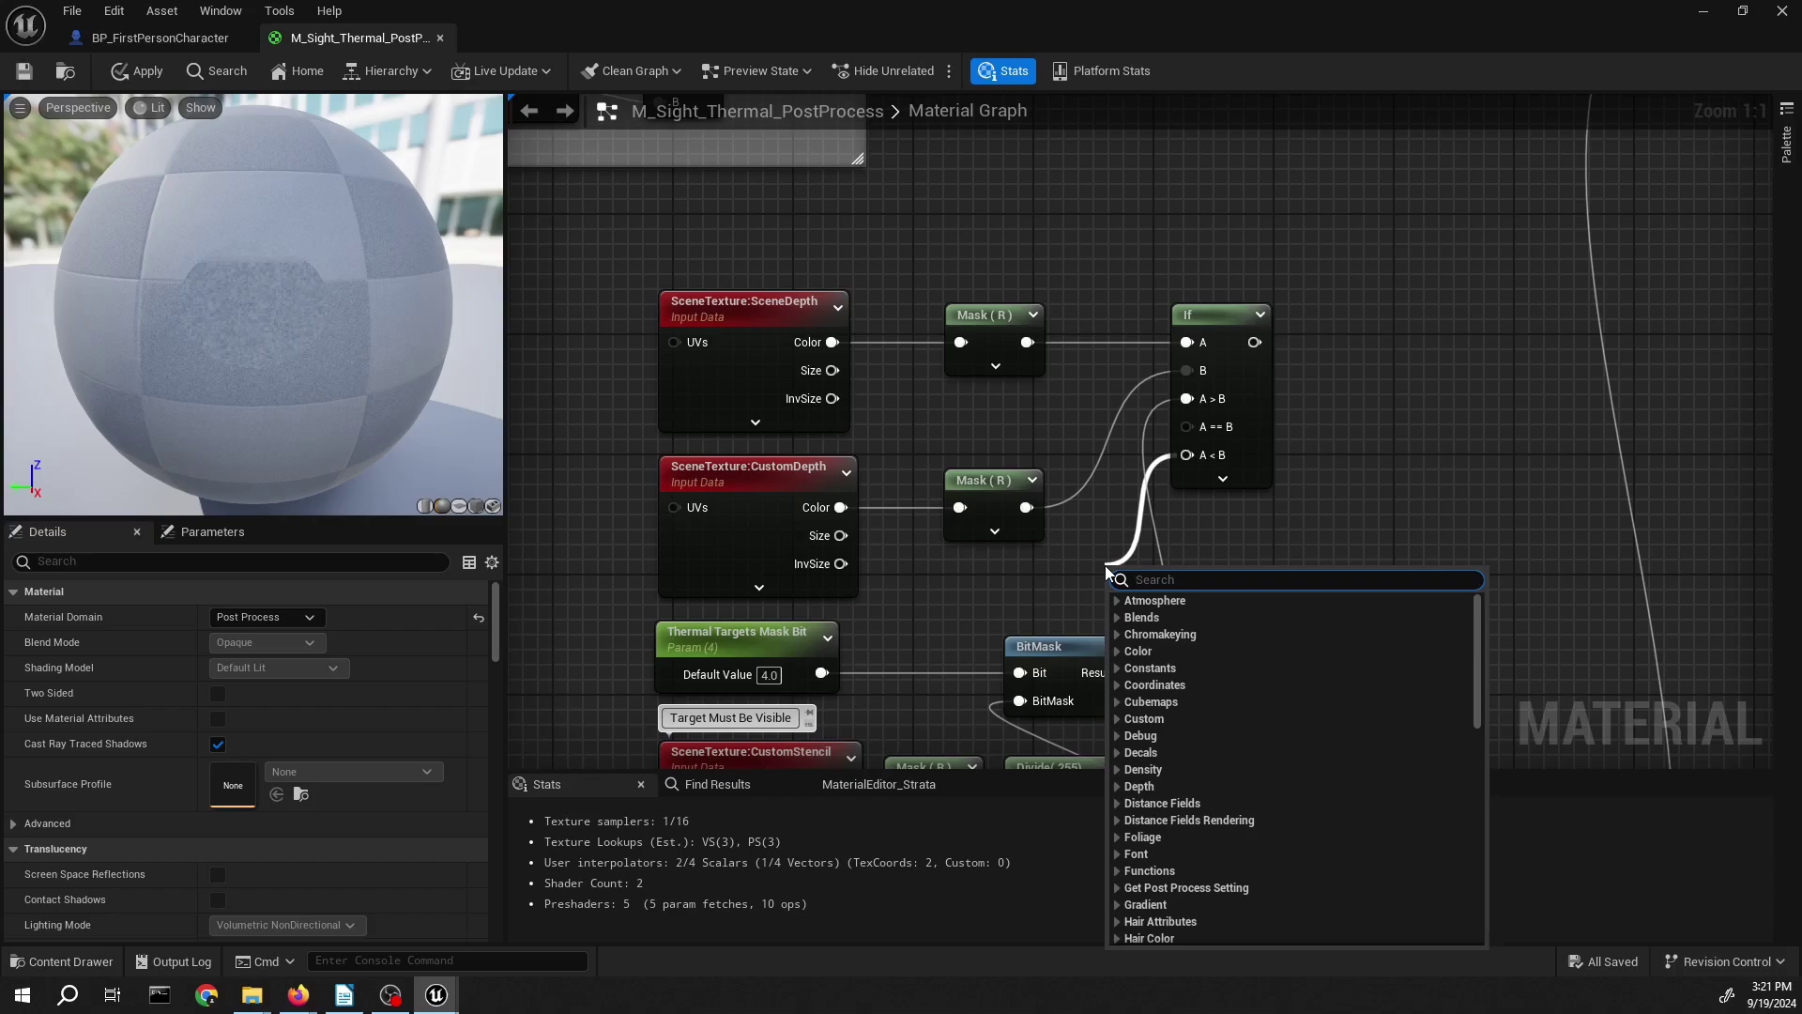
text(constant)
key(Return)
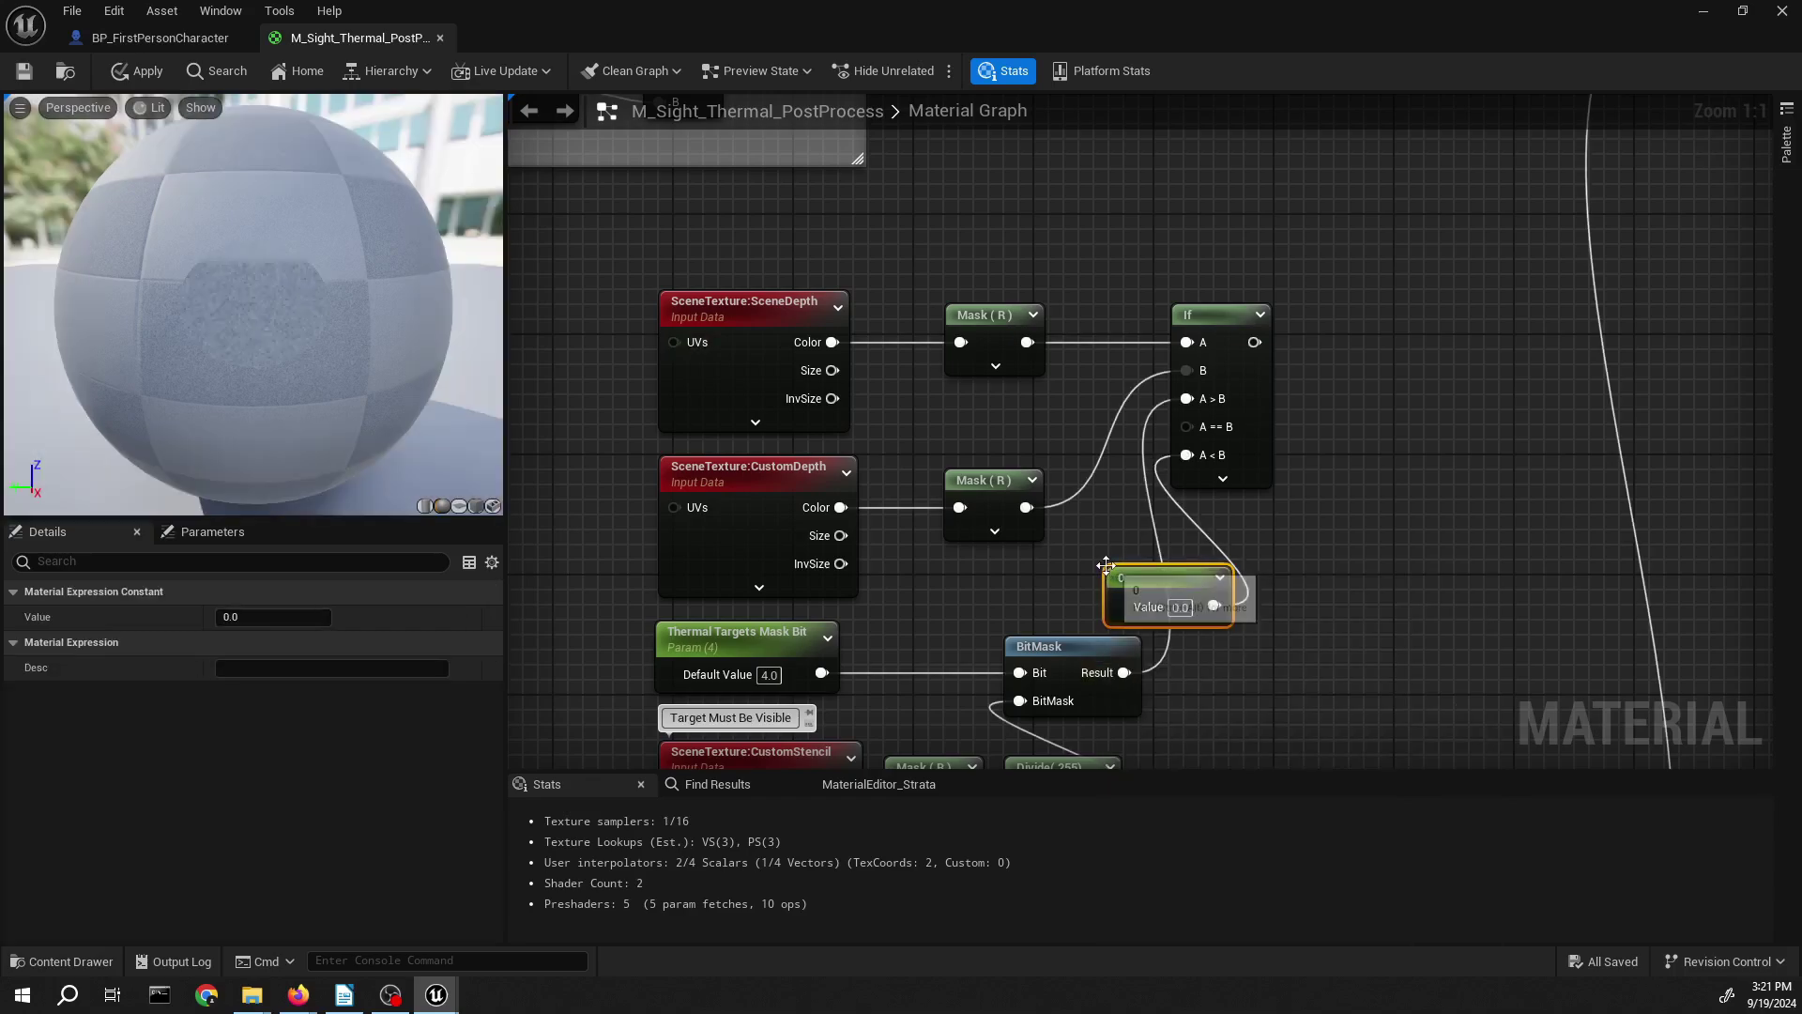
drag(1137, 577, 1037, 572)
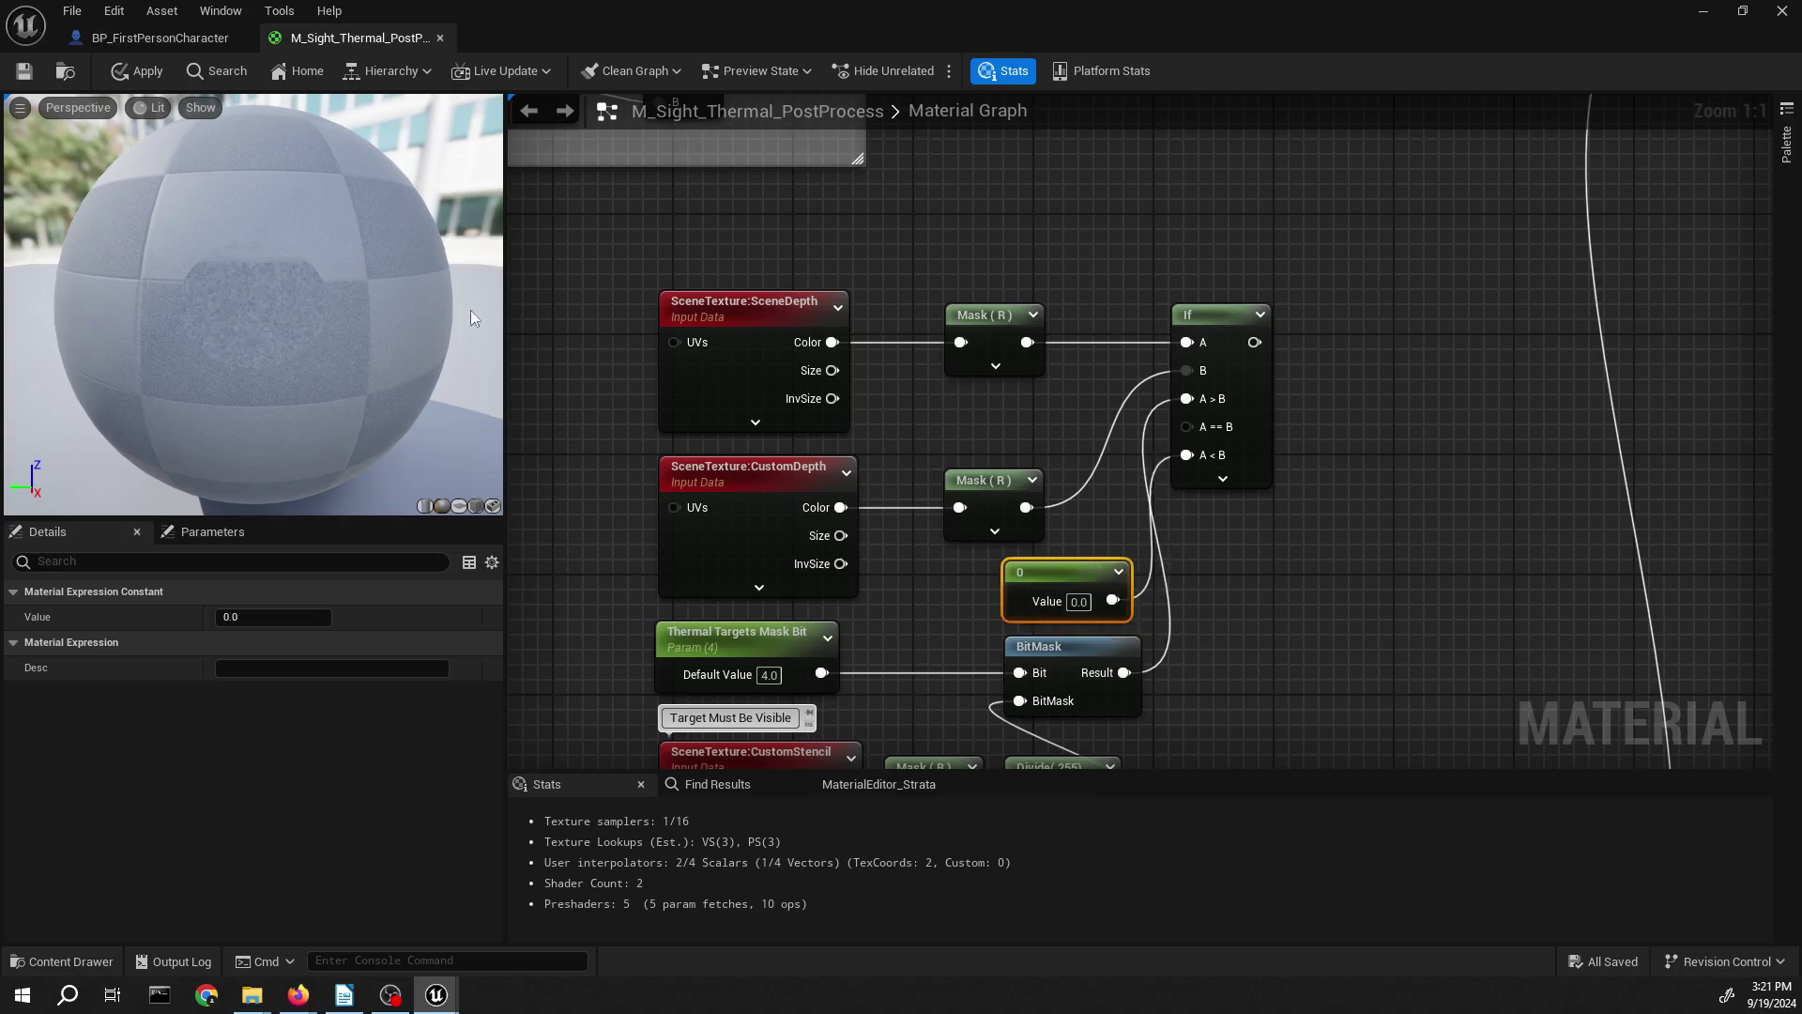
- Add a VectorParameter named Thermal Color just below the Normal no PP comment box
right_drag(1106, 278, 948, 682)
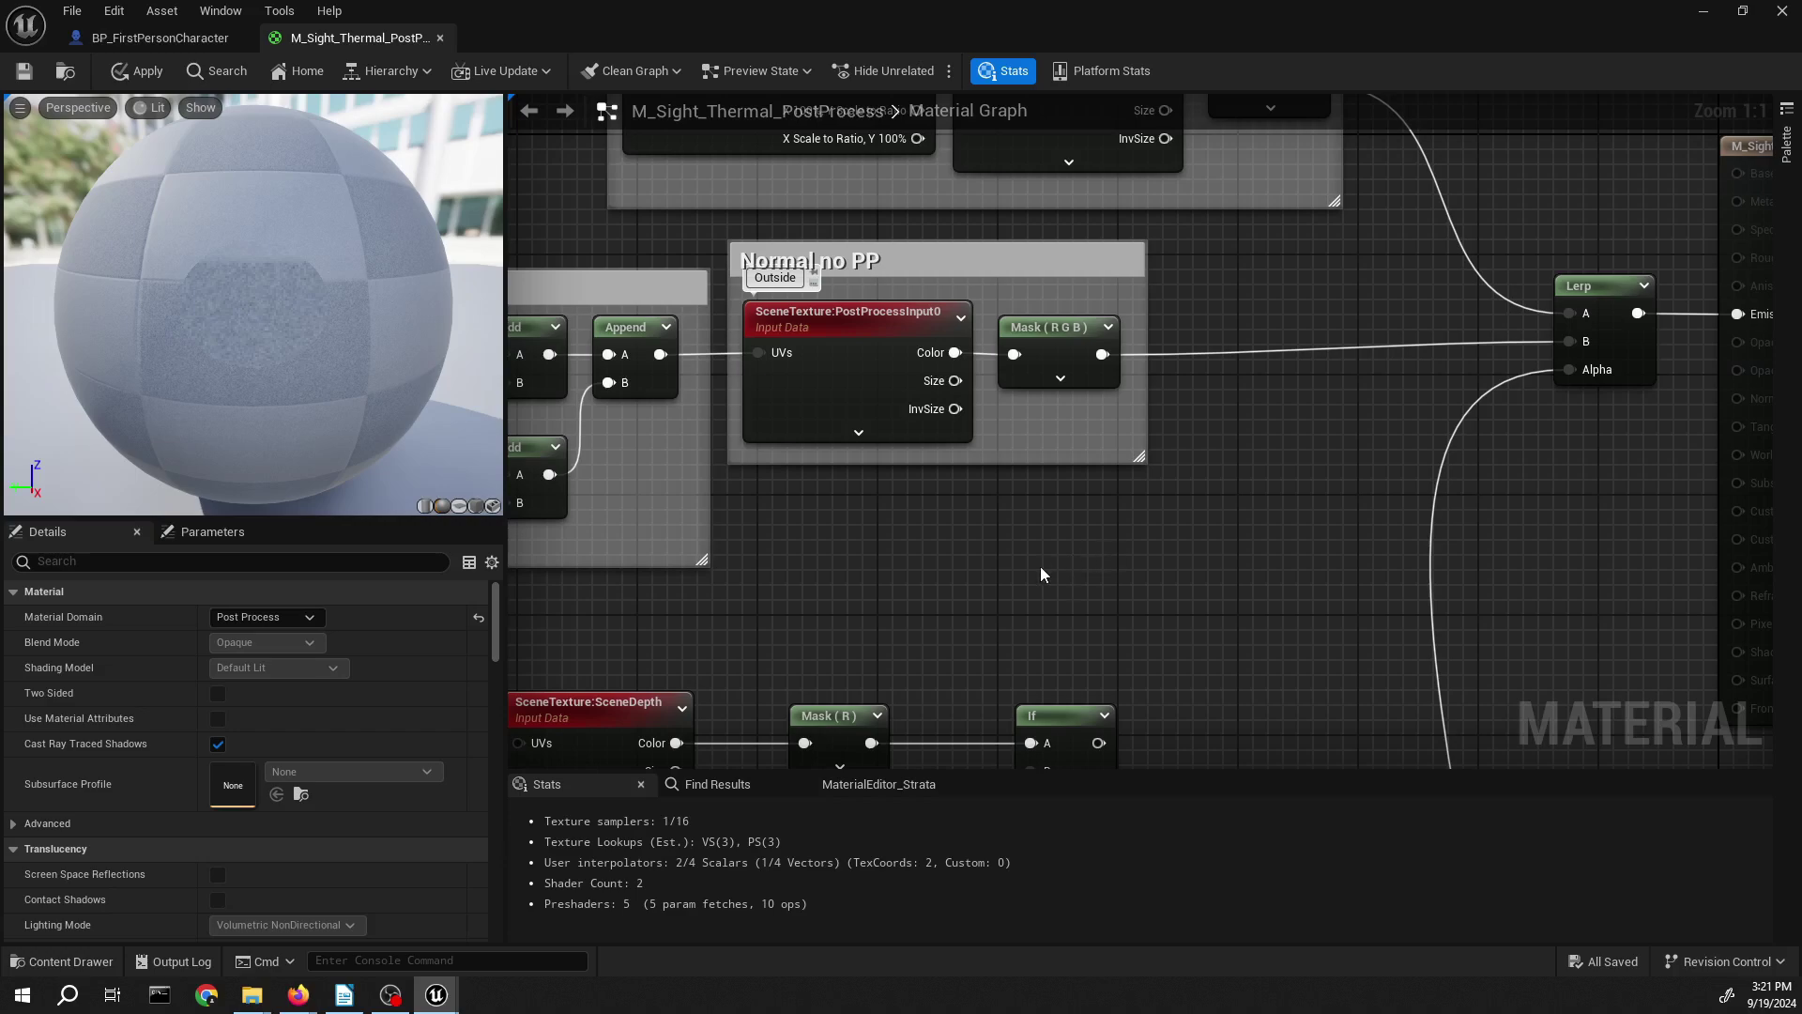
right_click(939, 579)
text(Pa)
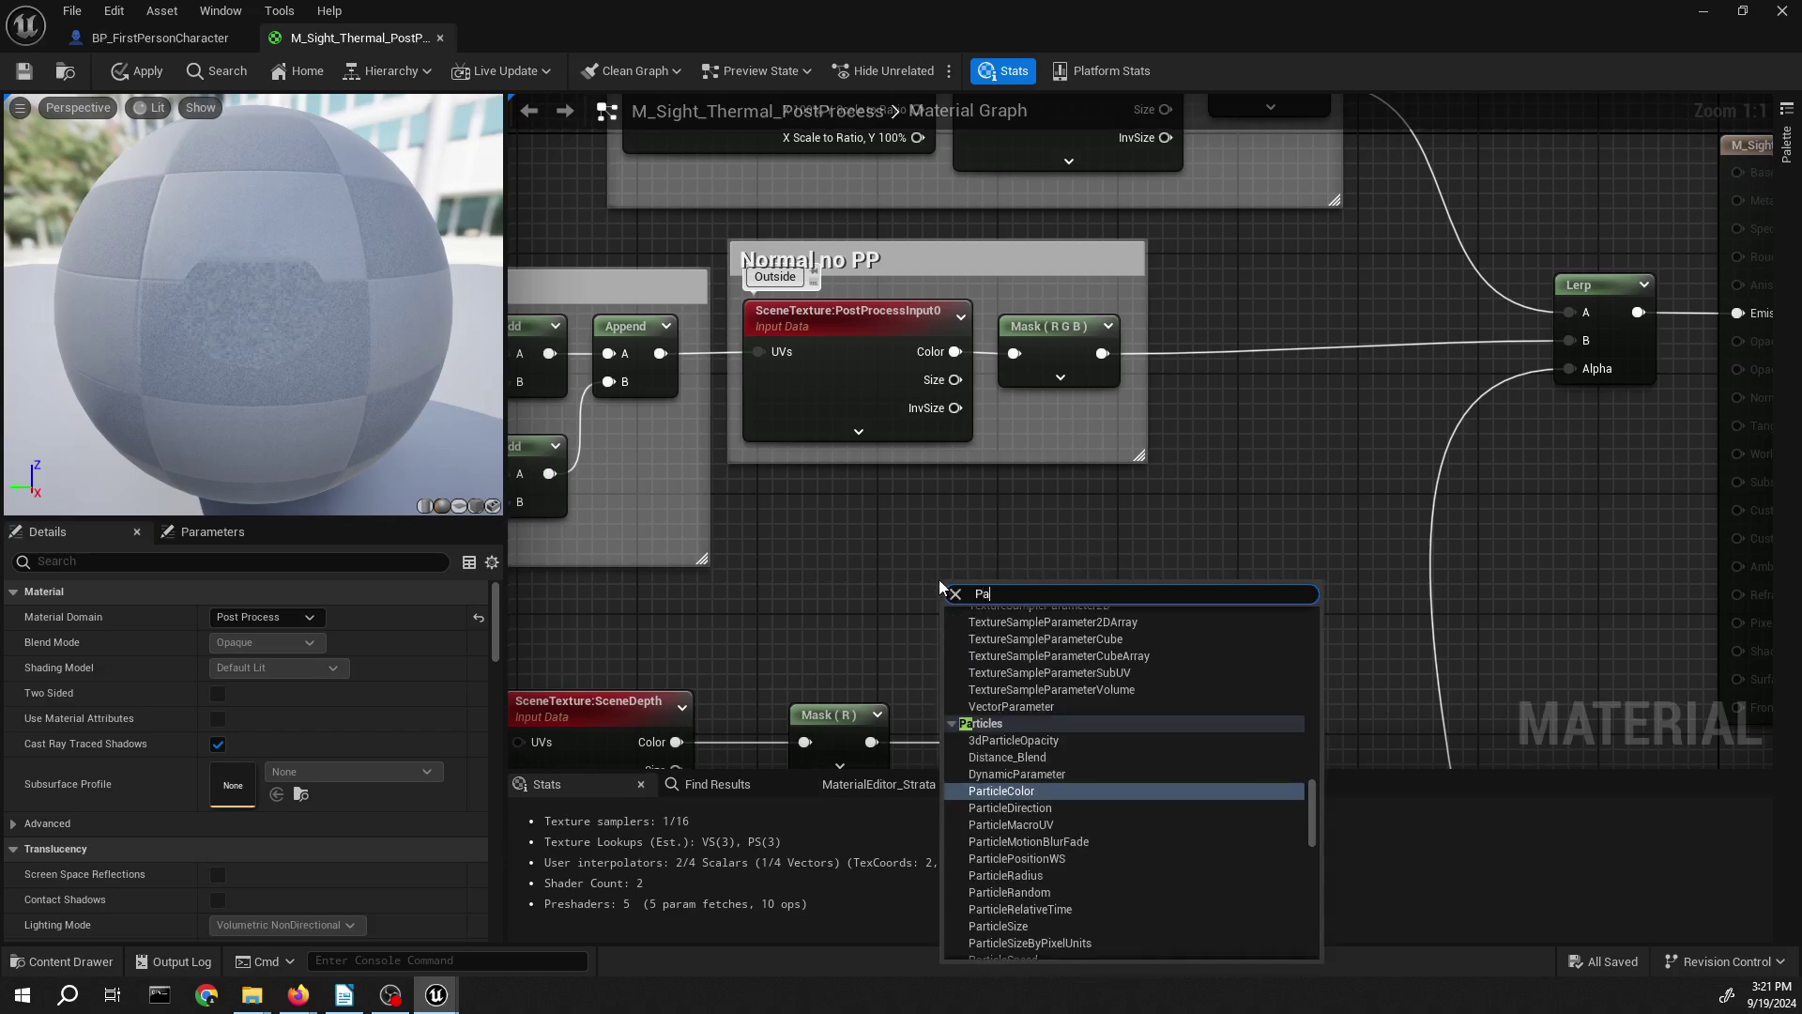
text(ram)
click(1020, 793)
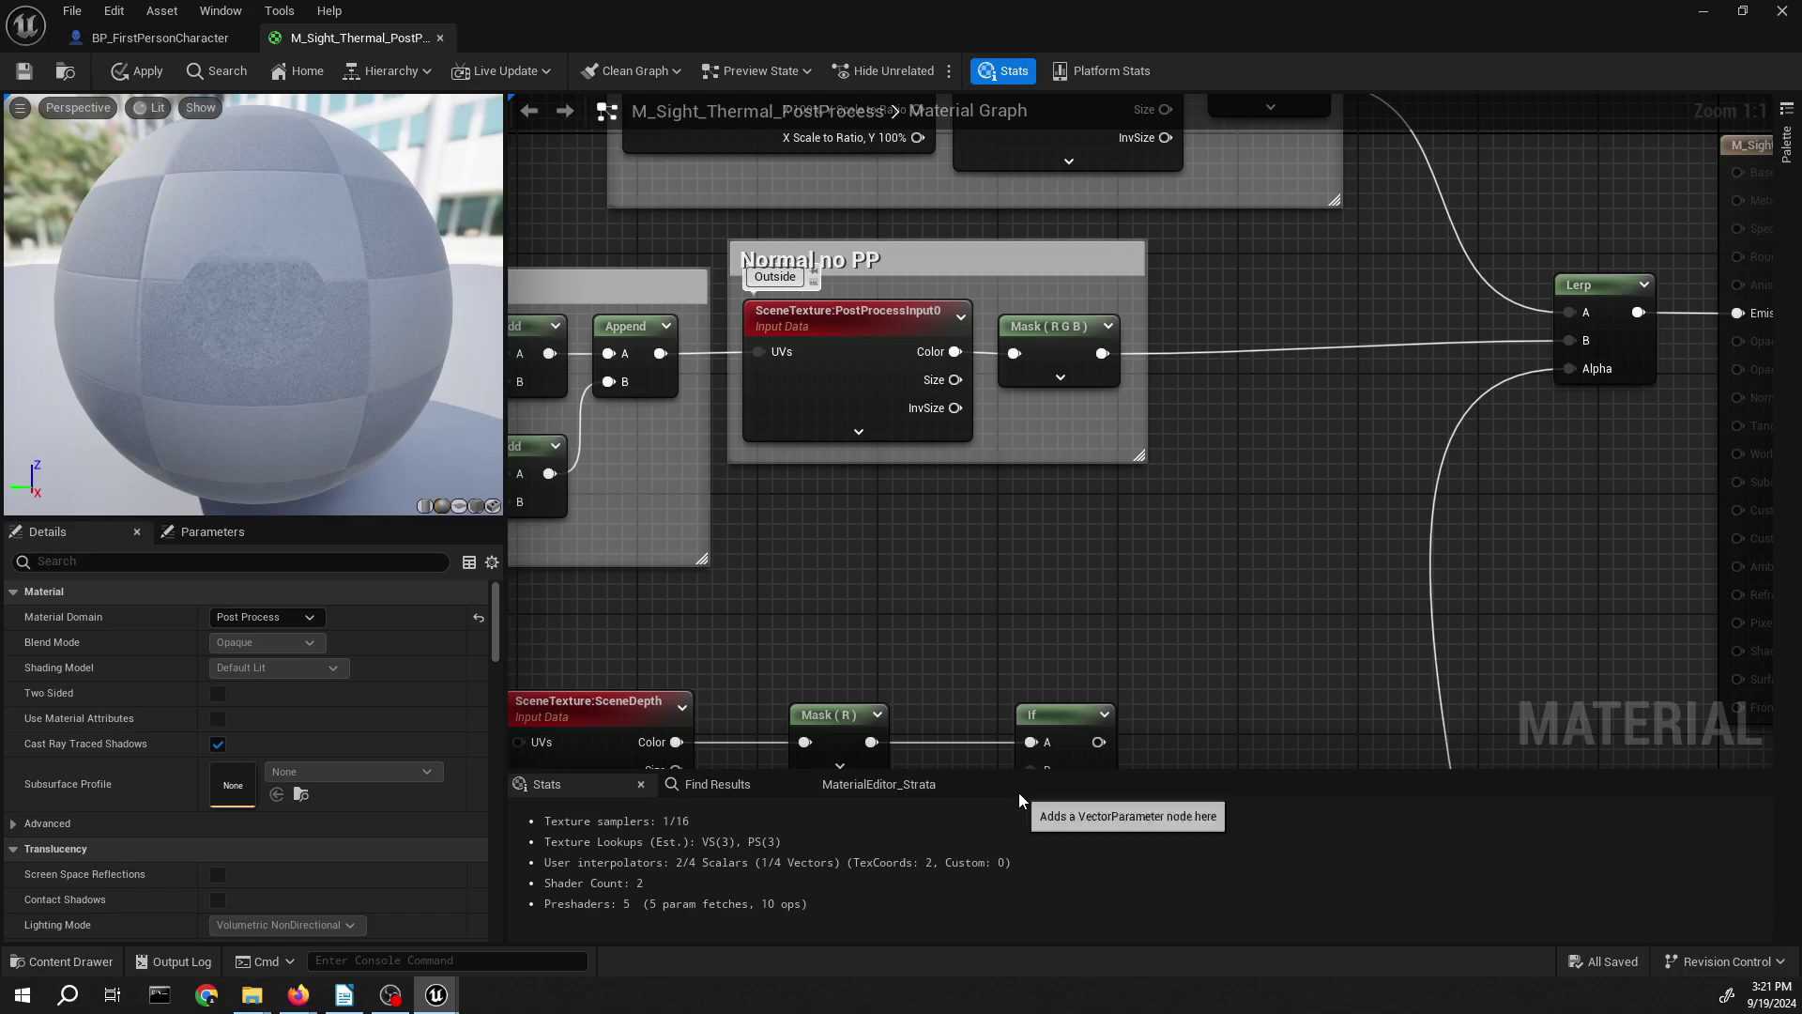
drag(1021, 594, 1036, 503)
click(1152, 499)
click(1057, 499)
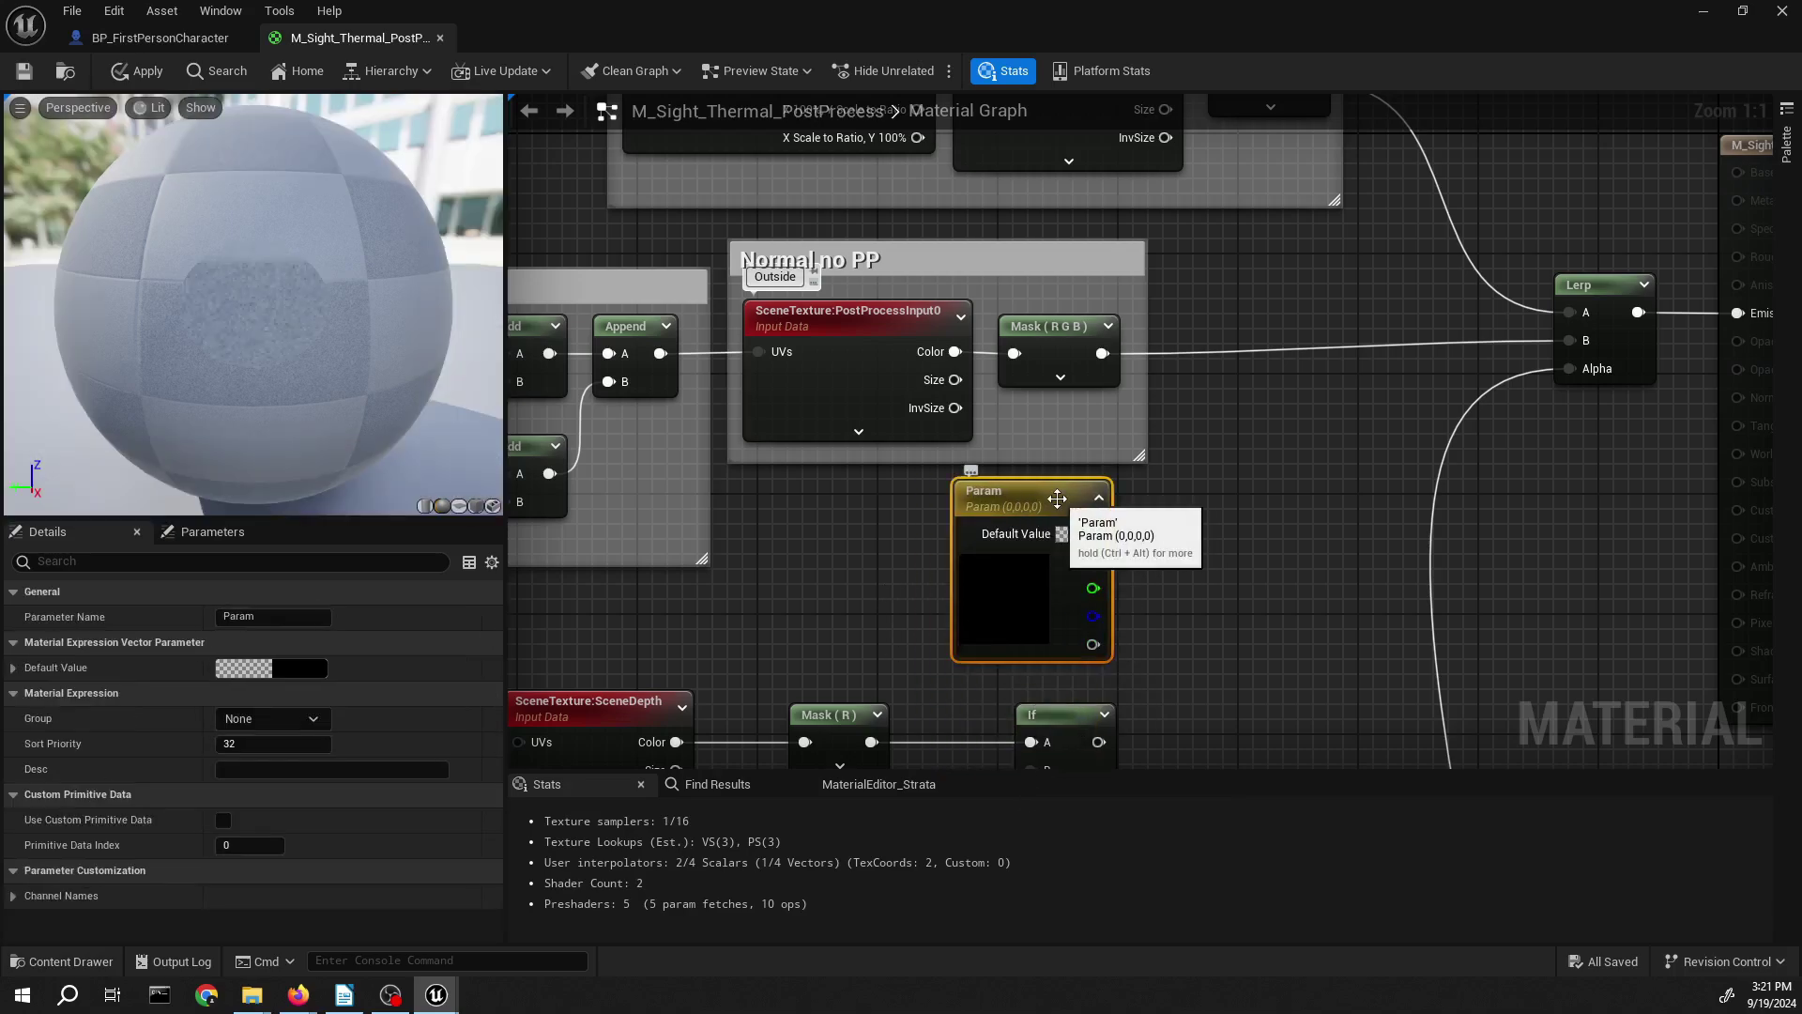
double_click(1057, 498)
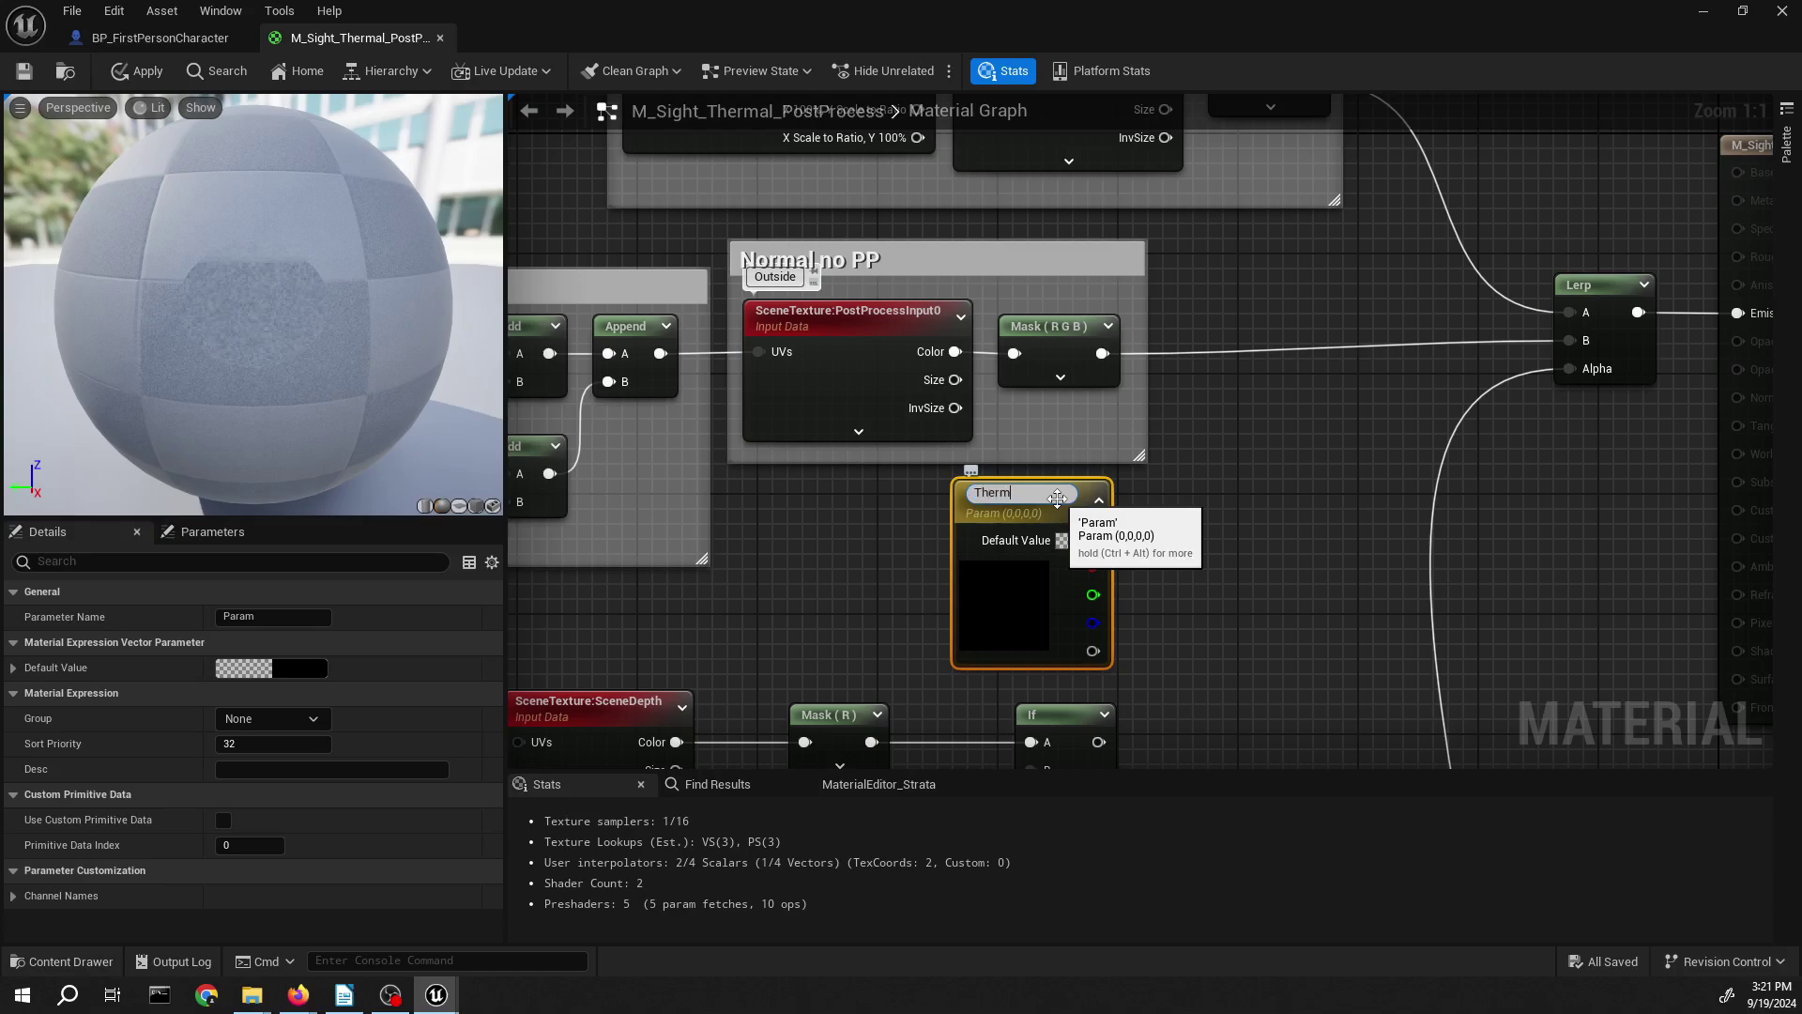
text(Thermal Color)
key(Return)
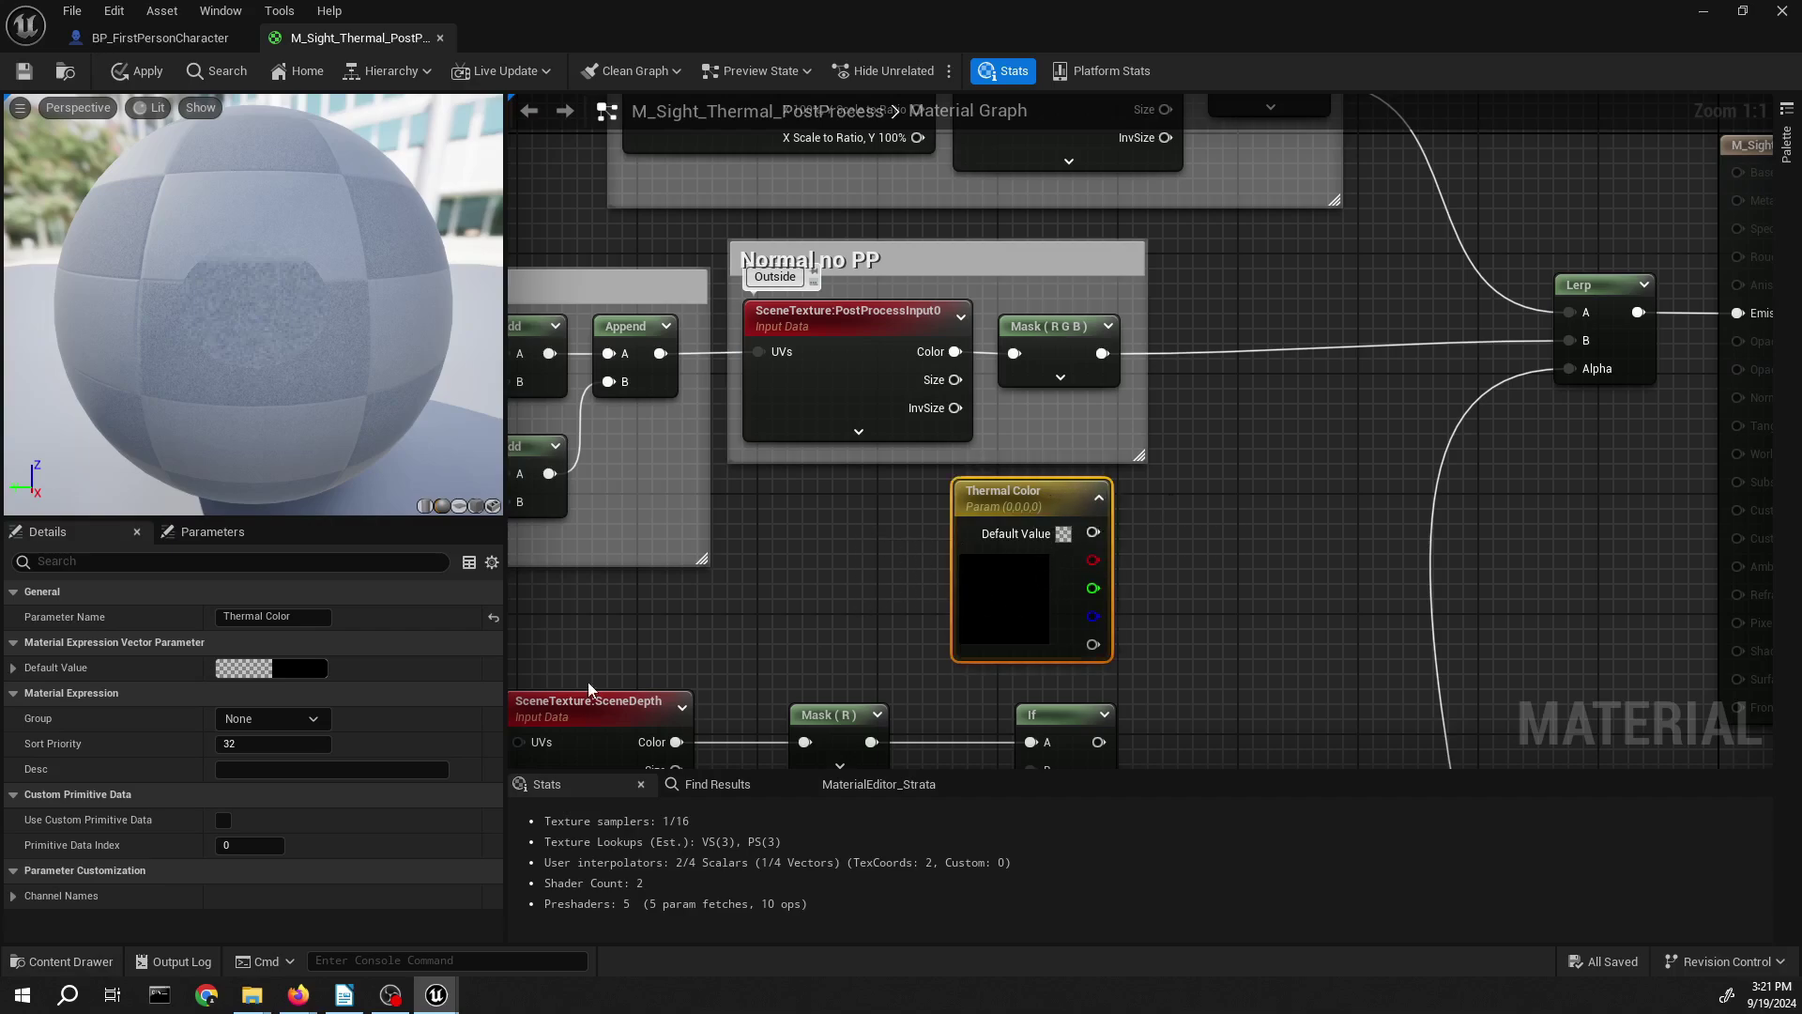
- Set the default value of Thermal Color to red, with R at 0.890625 and the other channels at 0
click(300, 668)
drag(535, 616, 580, 566)
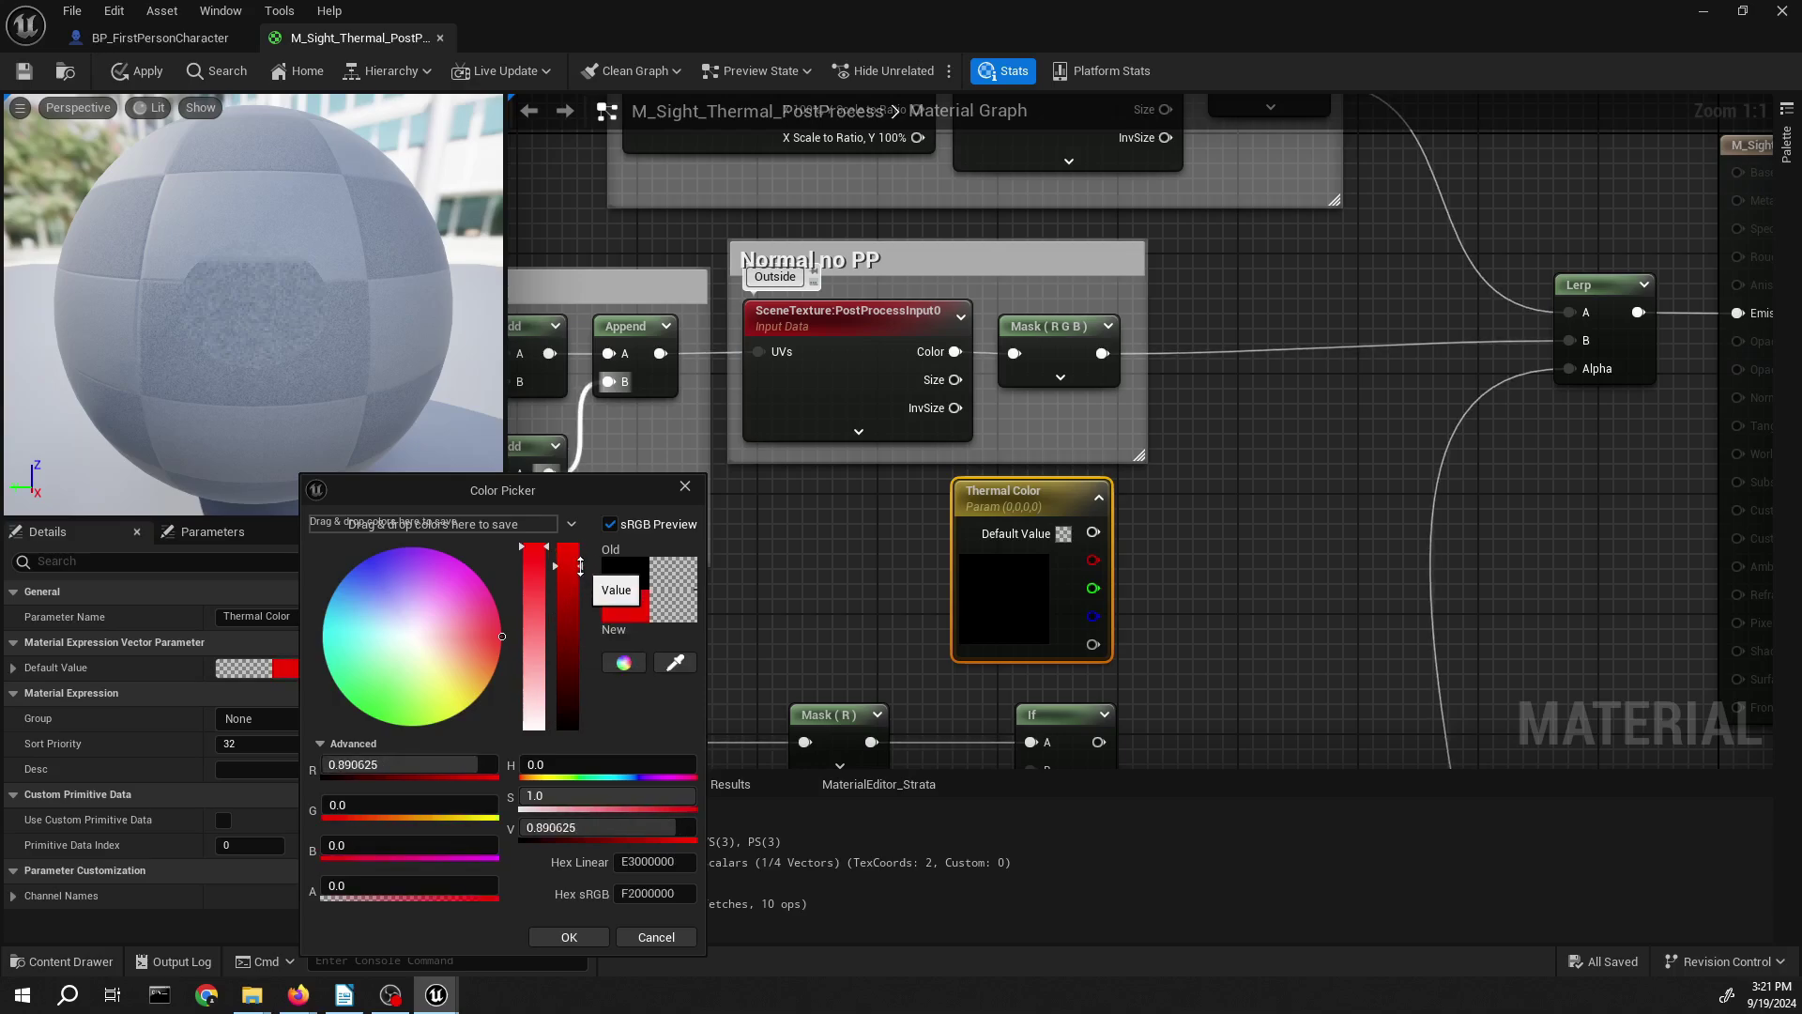
click(572, 937)
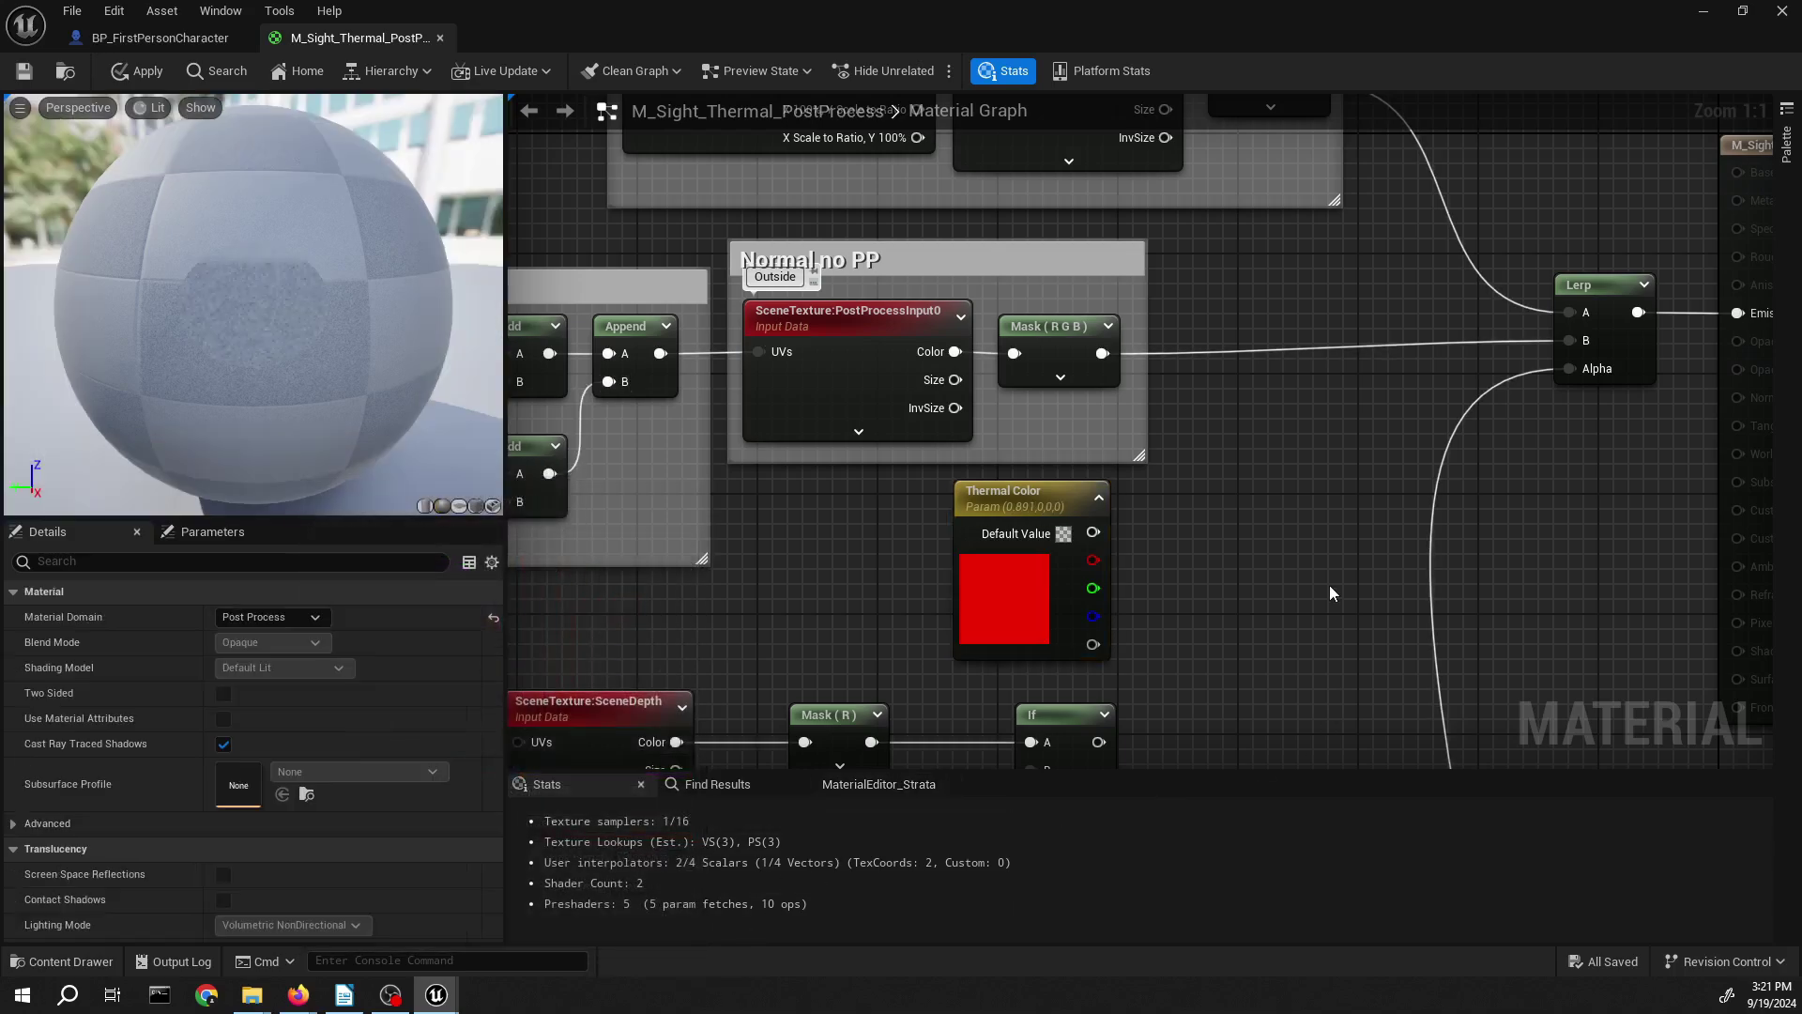
- Add a Lerp node beside the Normal no PP comment box and connect the Mask (R G B) output to its A input
click(1330, 584)
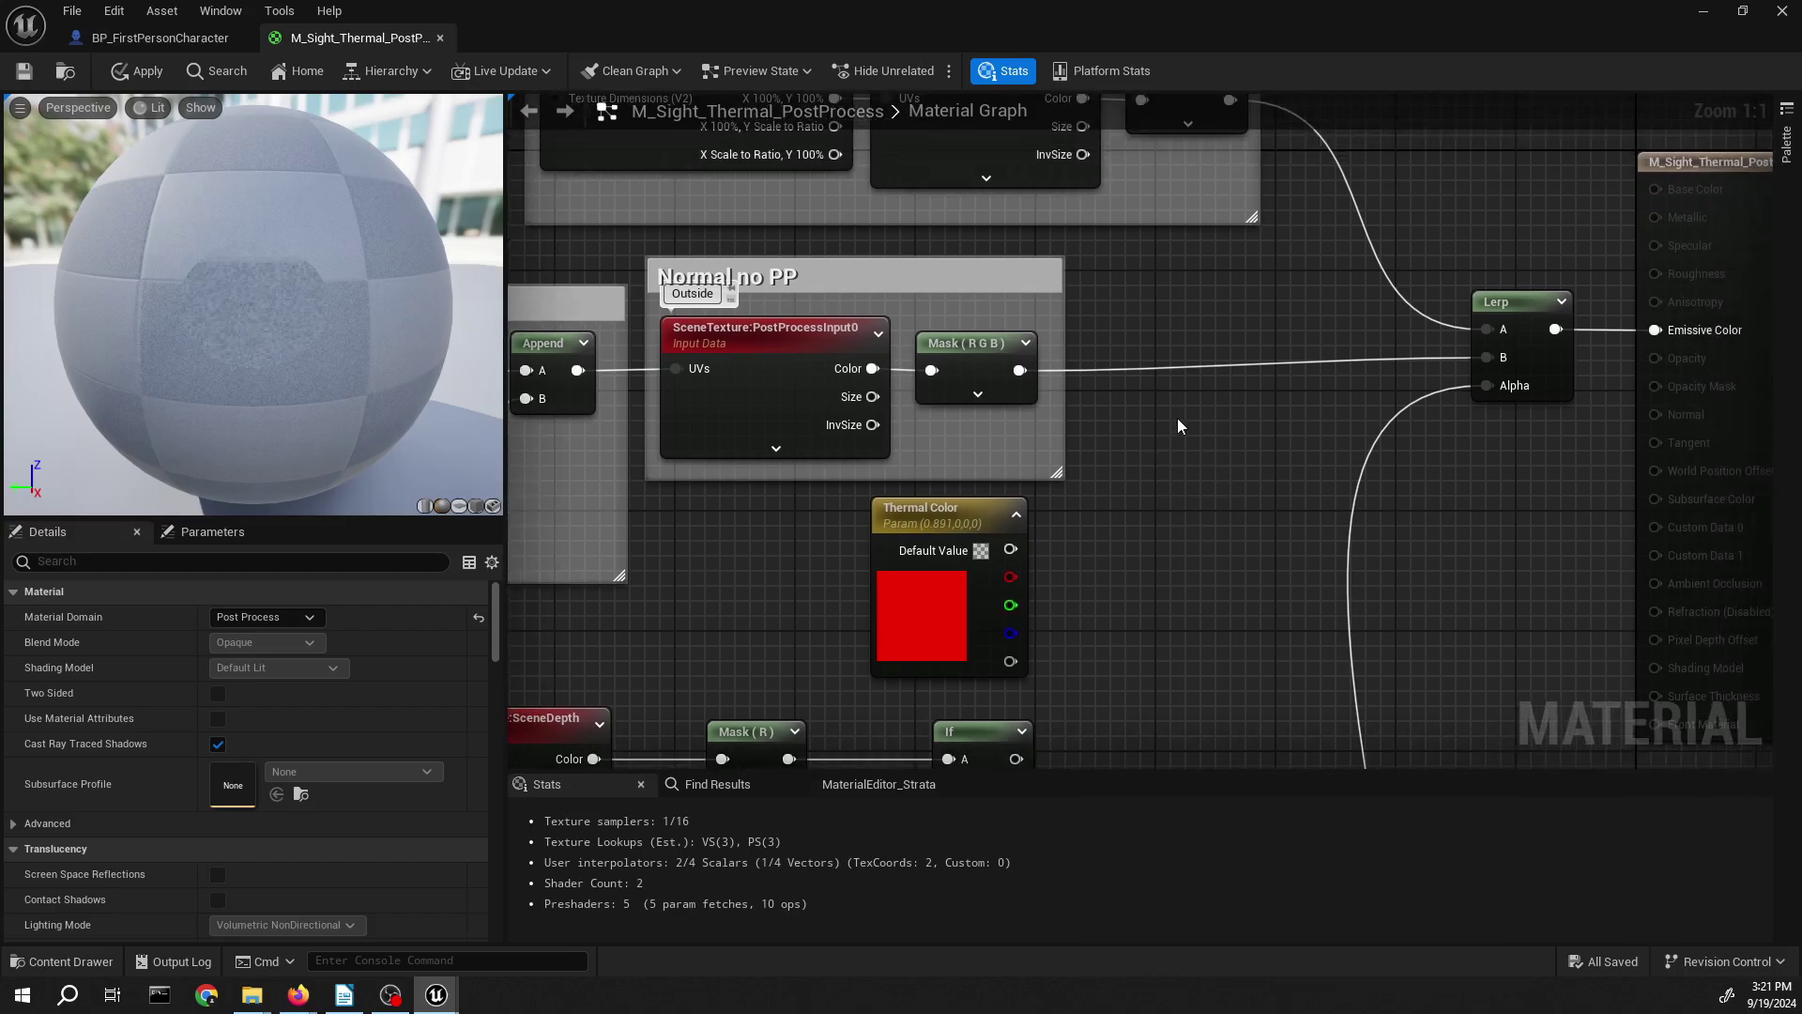
right_click(1177, 419)
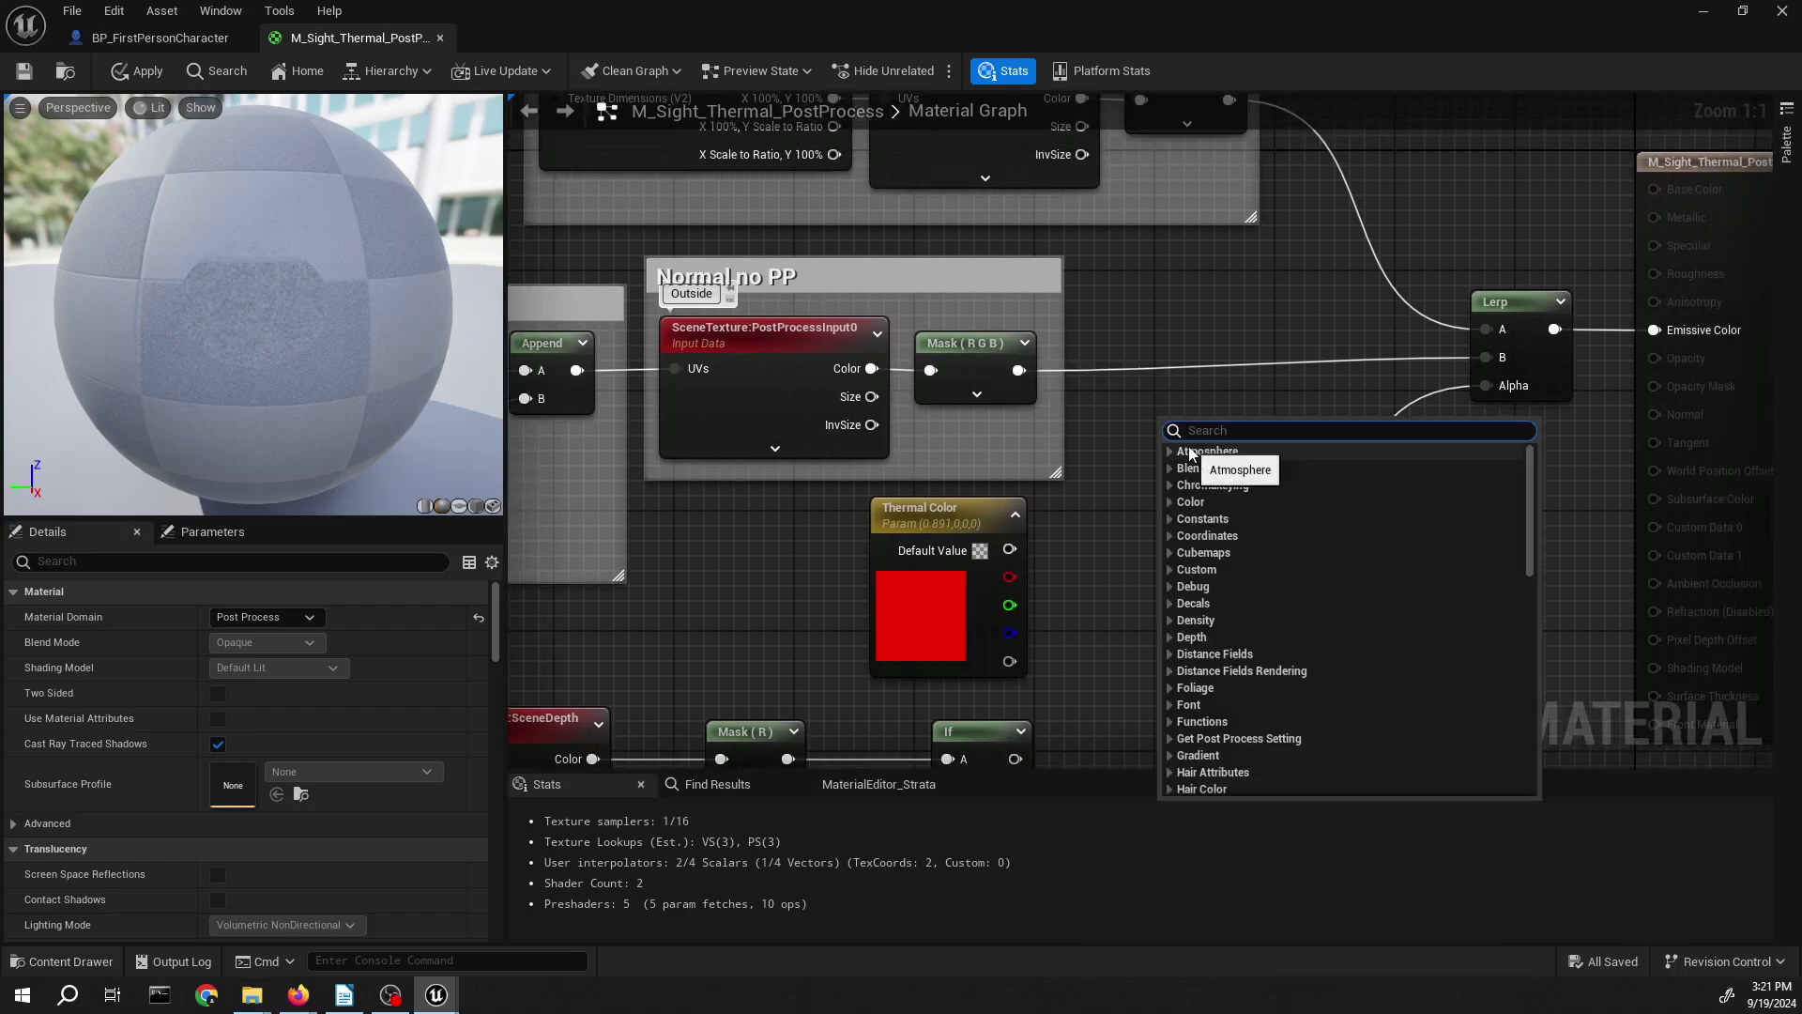
text(Lerp)
key(Return)
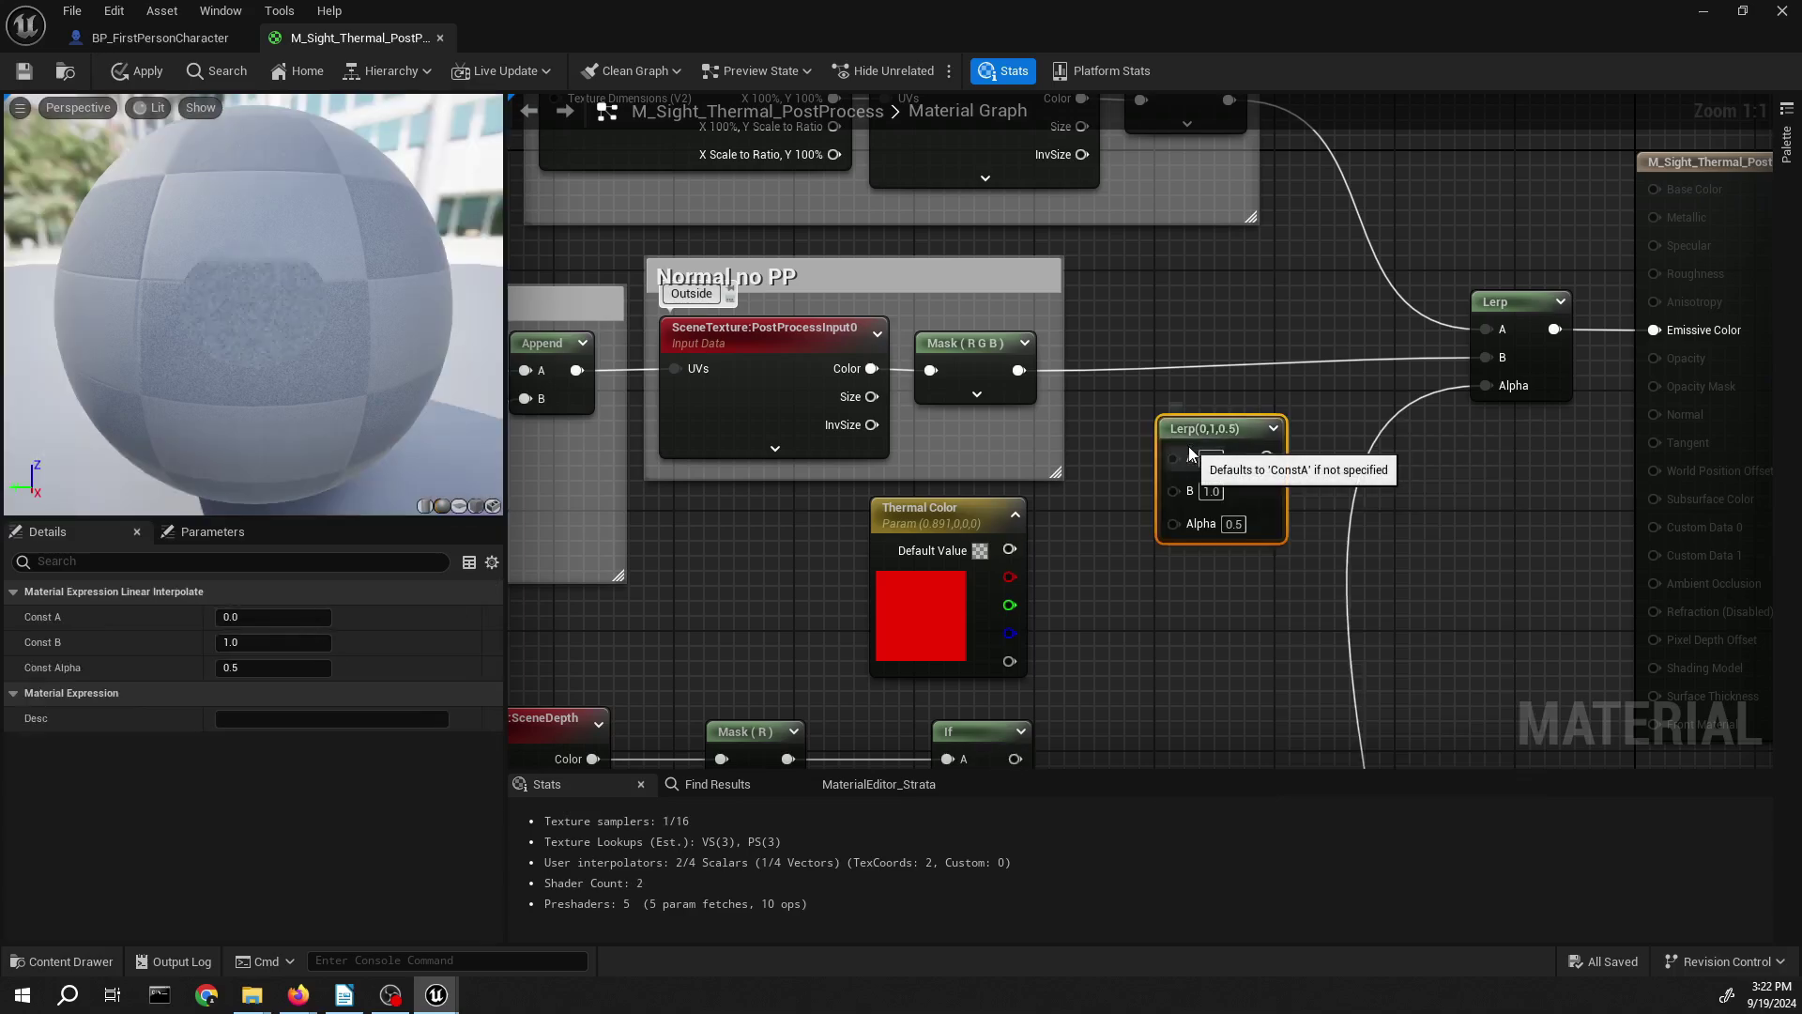
click(1214, 366)
drag(1016, 371, 1194, 344)
click(1213, 428)
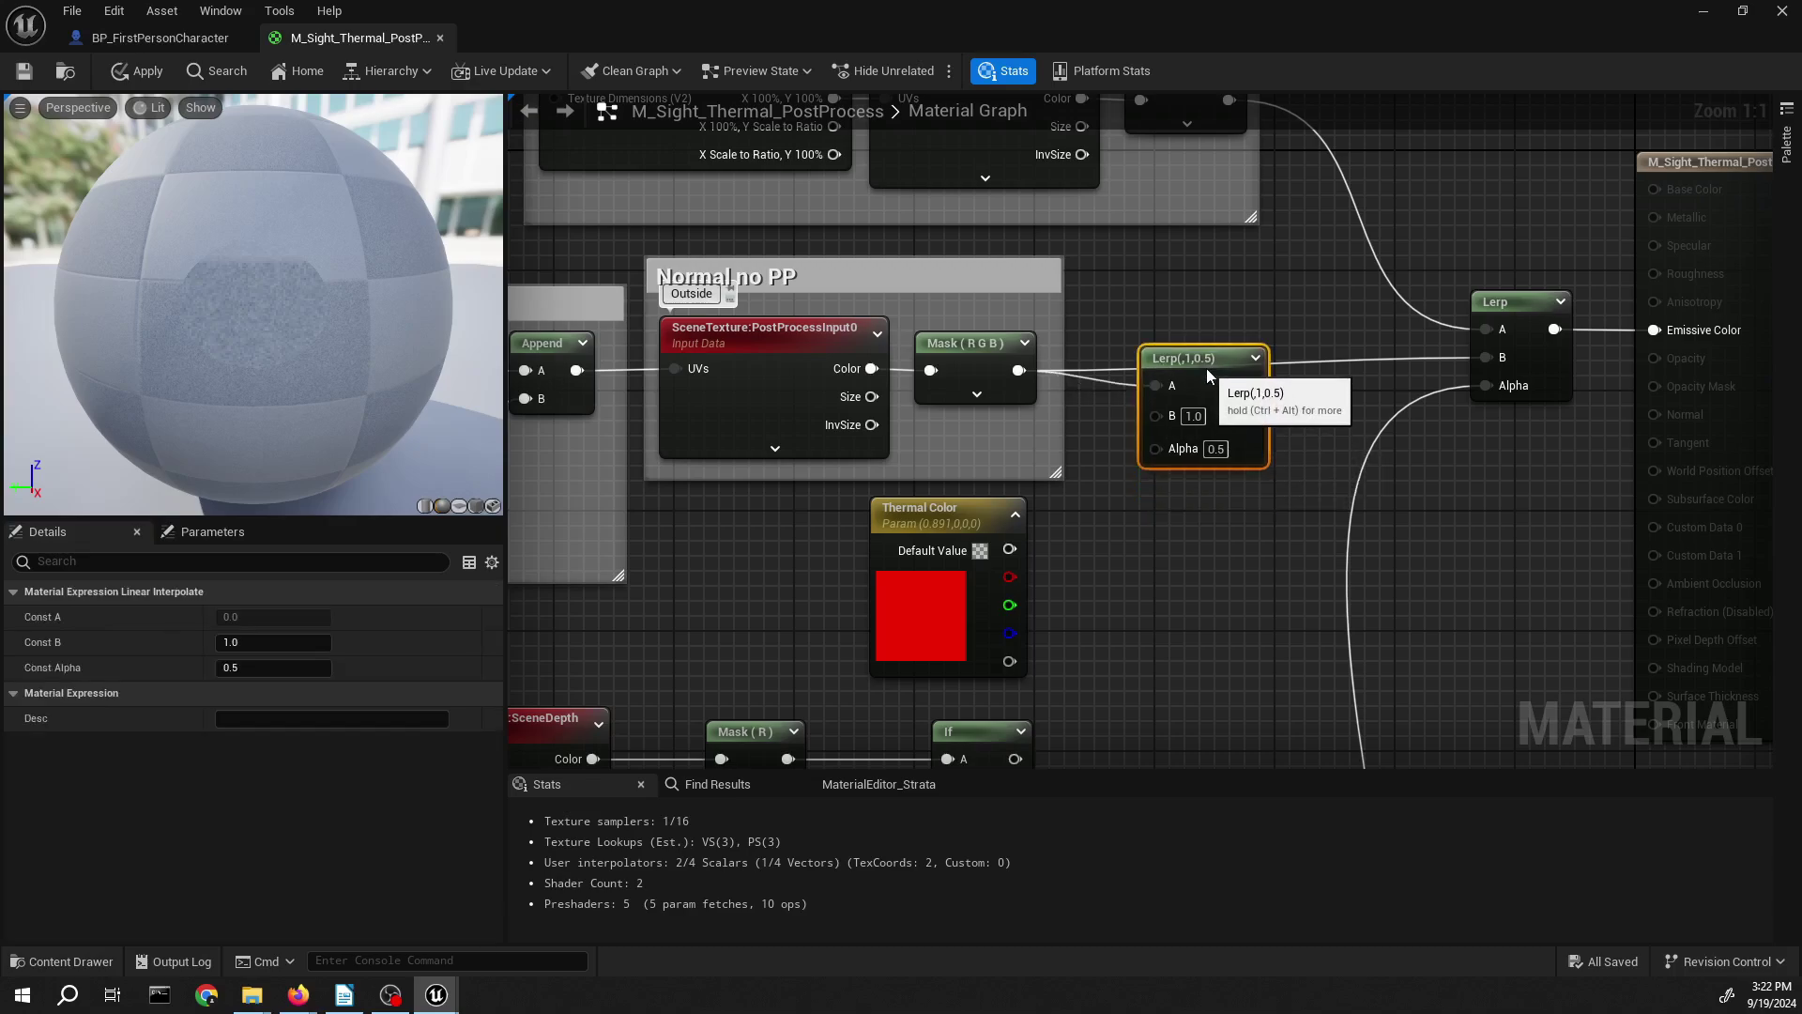
- Connect Thermal Color to the new Lerp's B input and the If node's result to its Alpha input
right_drag(992, 488, 1125, 477)
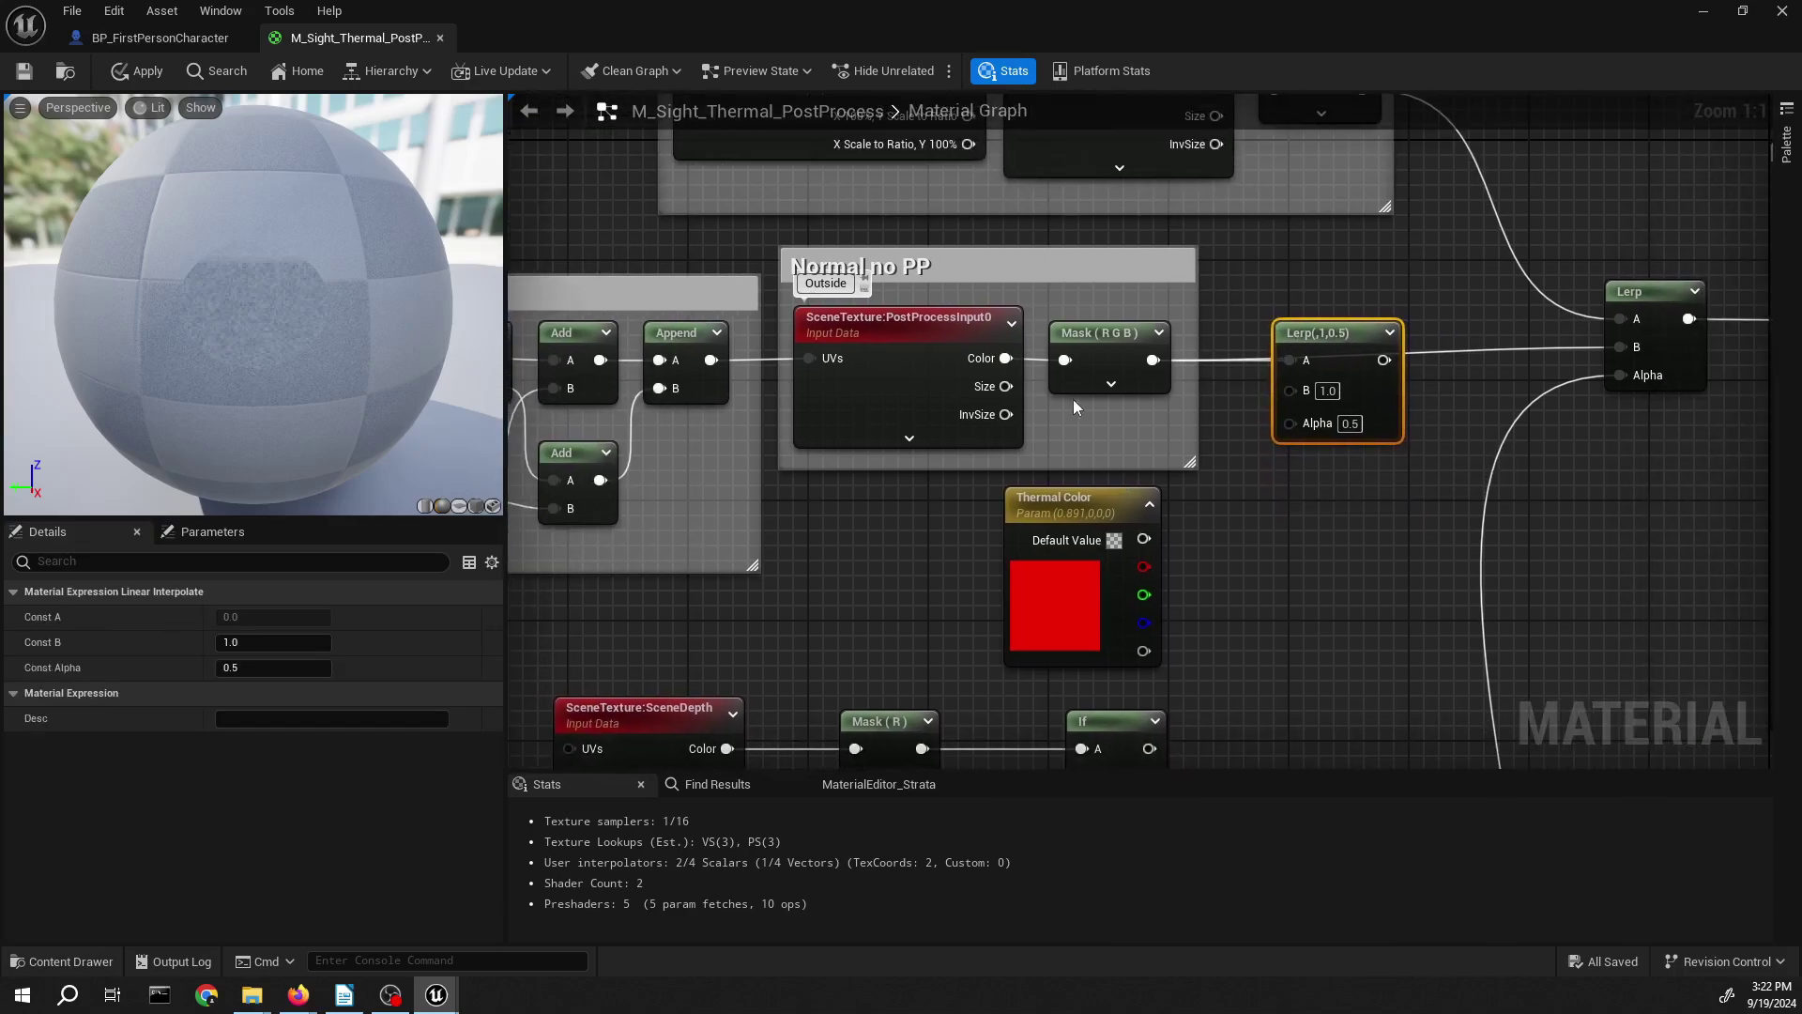
drag(1143, 538, 1290, 391)
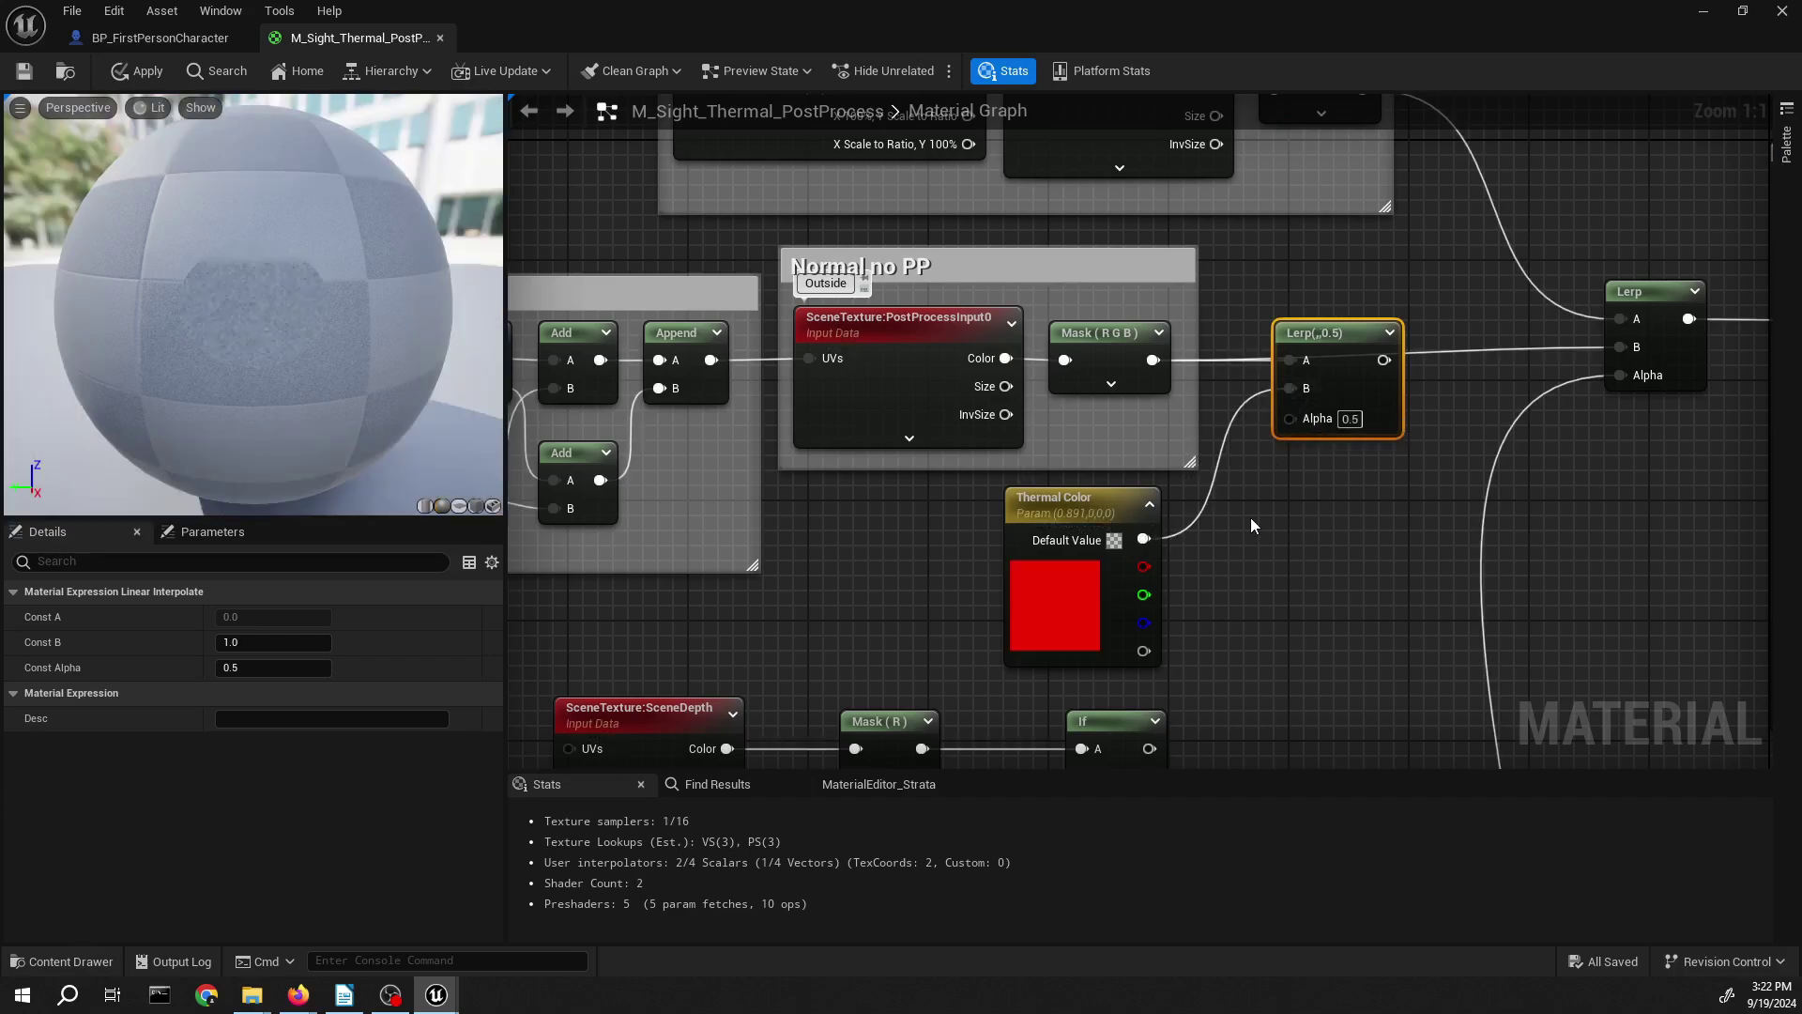
right_drag(1136, 780, 1120, 590)
drag(1133, 557, 1258, 256)
drag(1134, 557, 1275, 228)
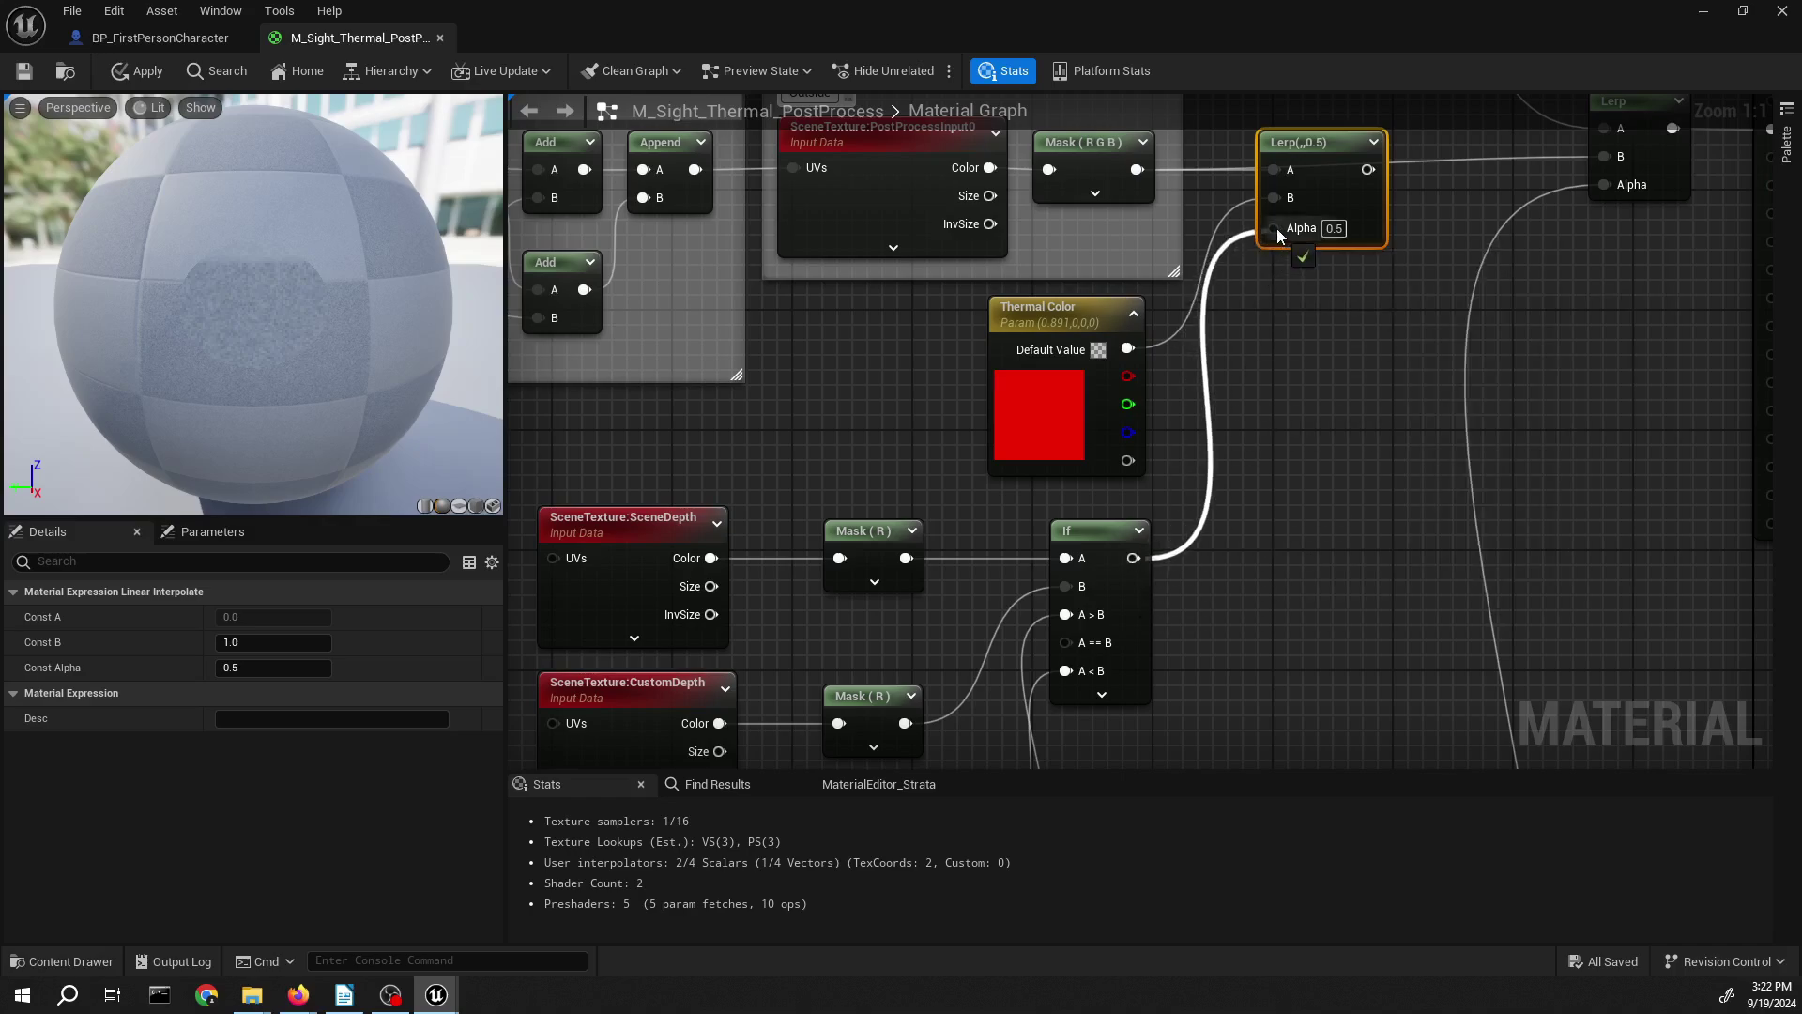
- Connect the new Lerp's output to the B input of the final Lerp, then apply and save the material
right_drag(1275, 228, 1200, 416)
drag(1211, 388, 1473, 377)
click(1282, 341)
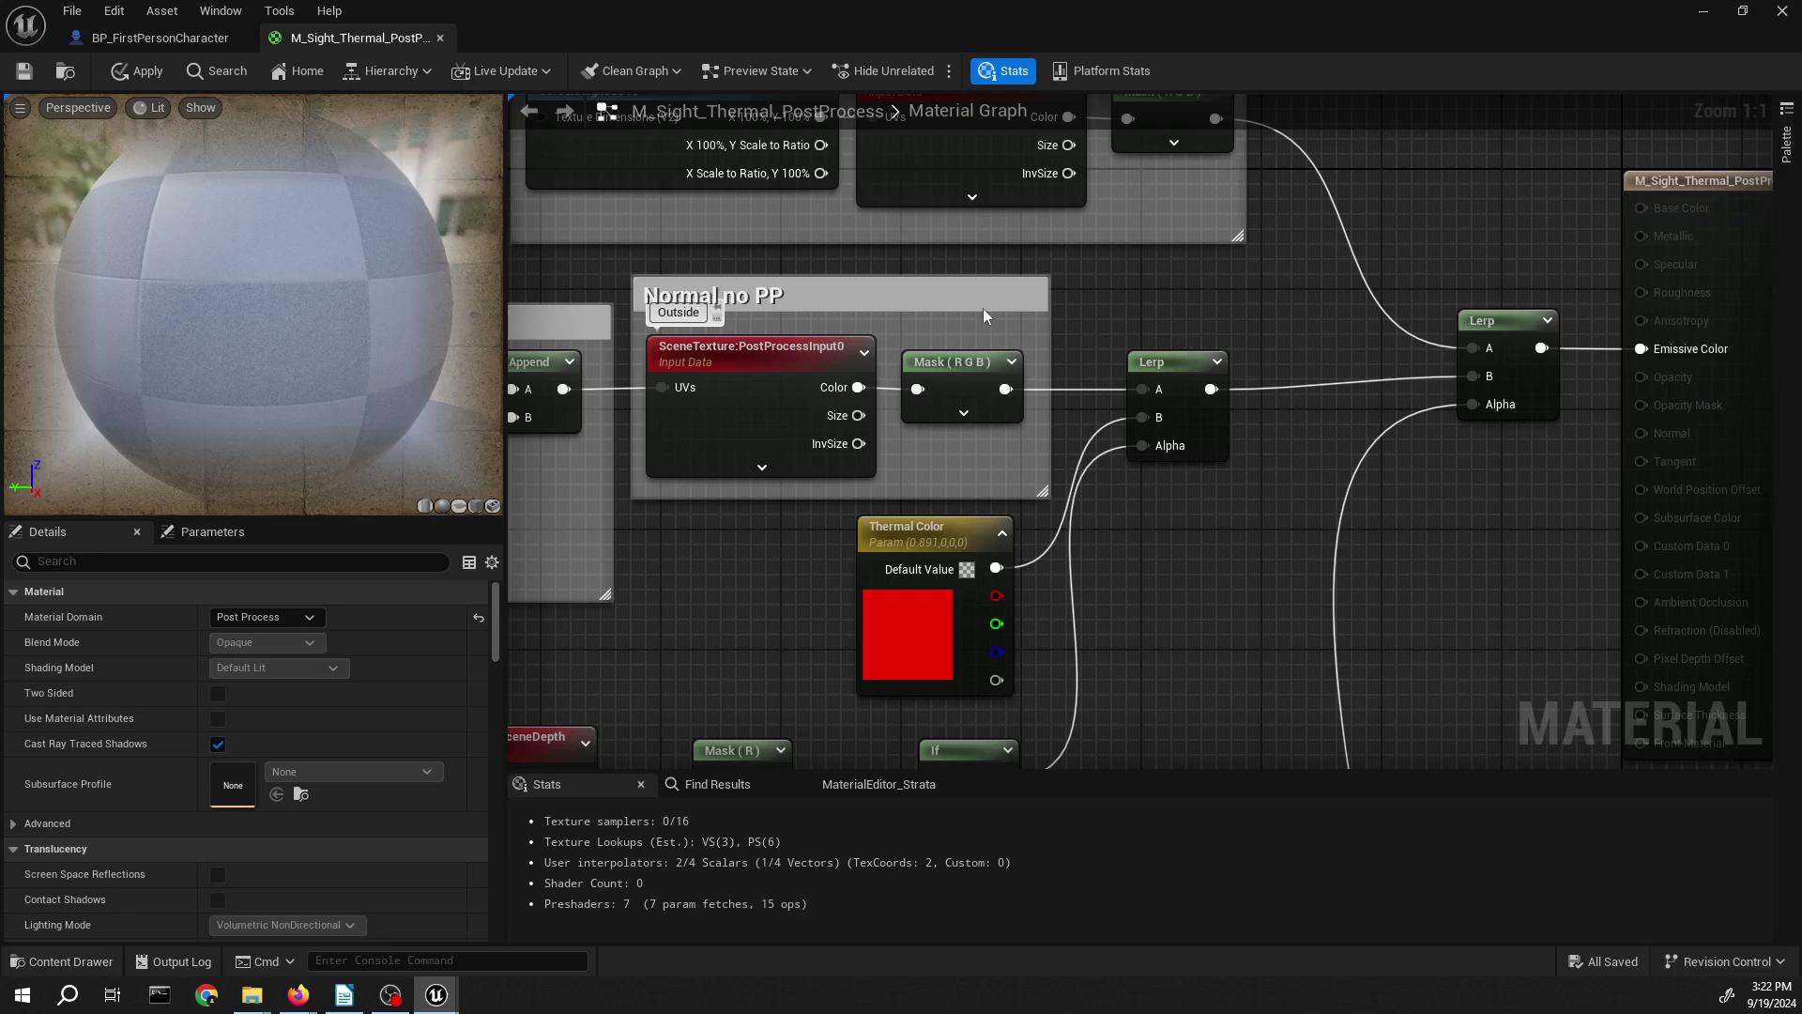
click(144, 72)
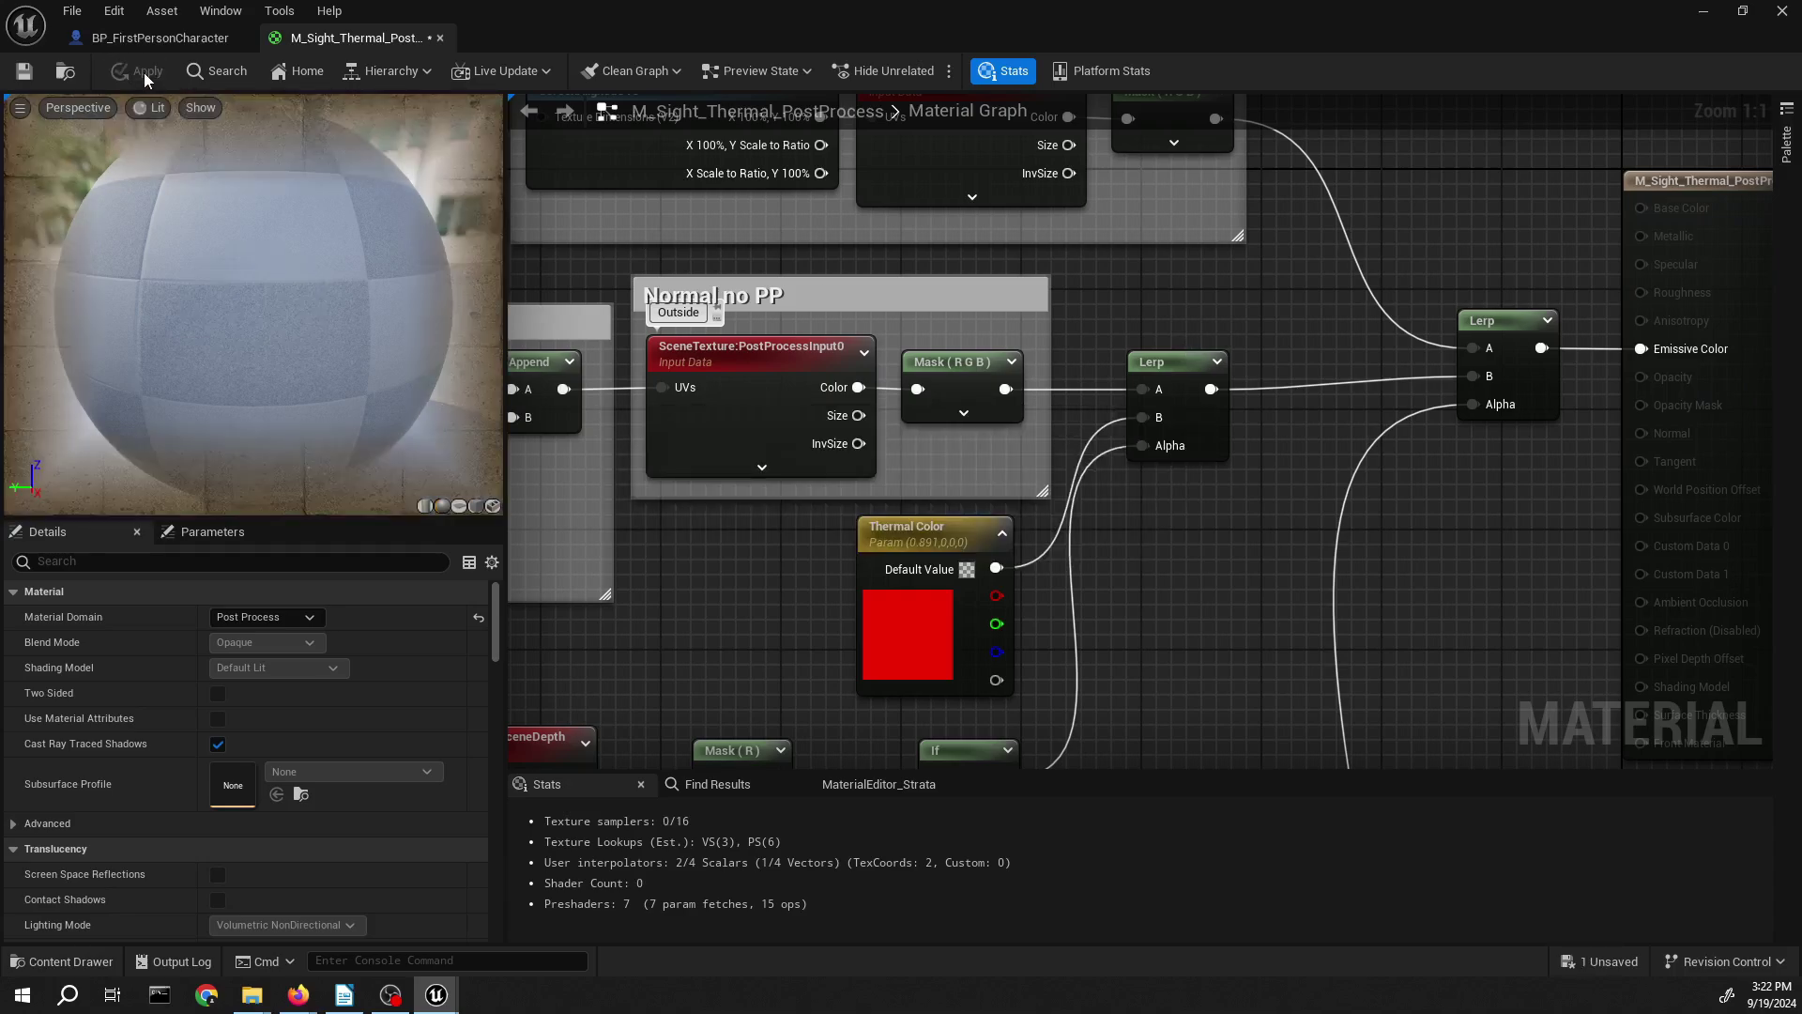
click(24, 70)
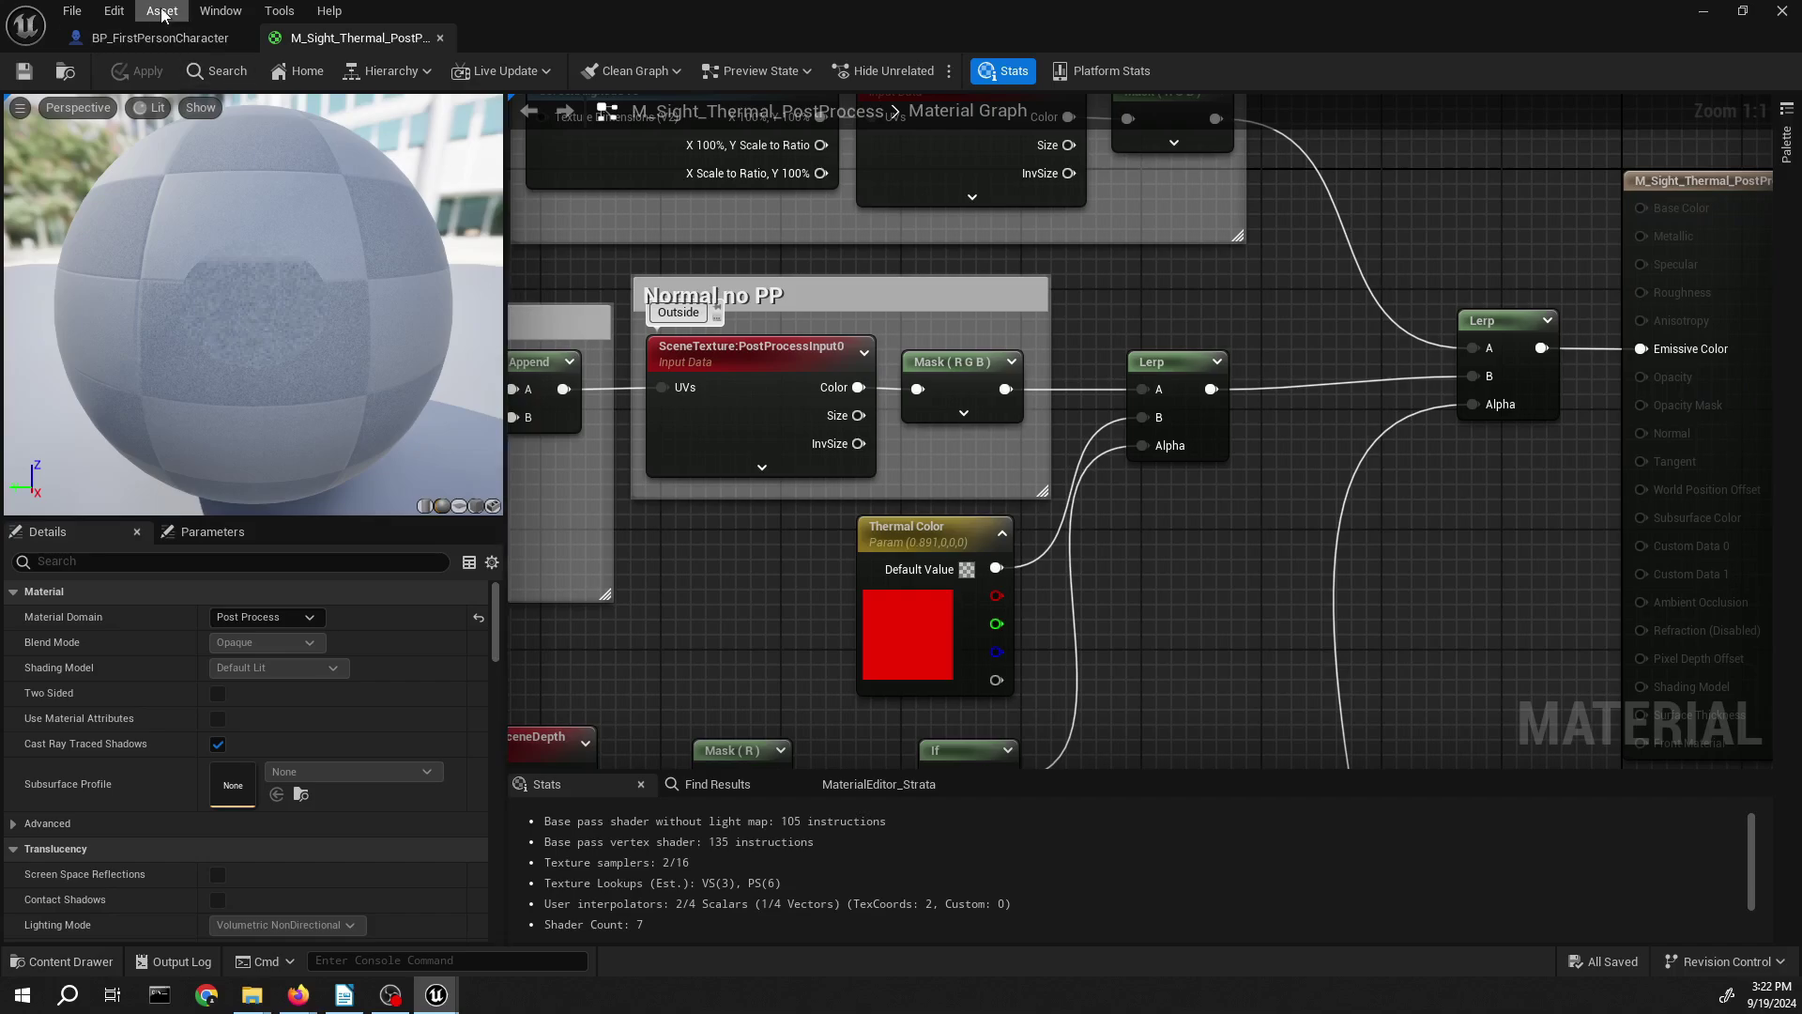
- In BP_FirstPersonCharacter, assign M_Sight_Thermal_PostProcess as the PostProcess component's post process material, then compile and save
click(155, 40)
click(110, 276)
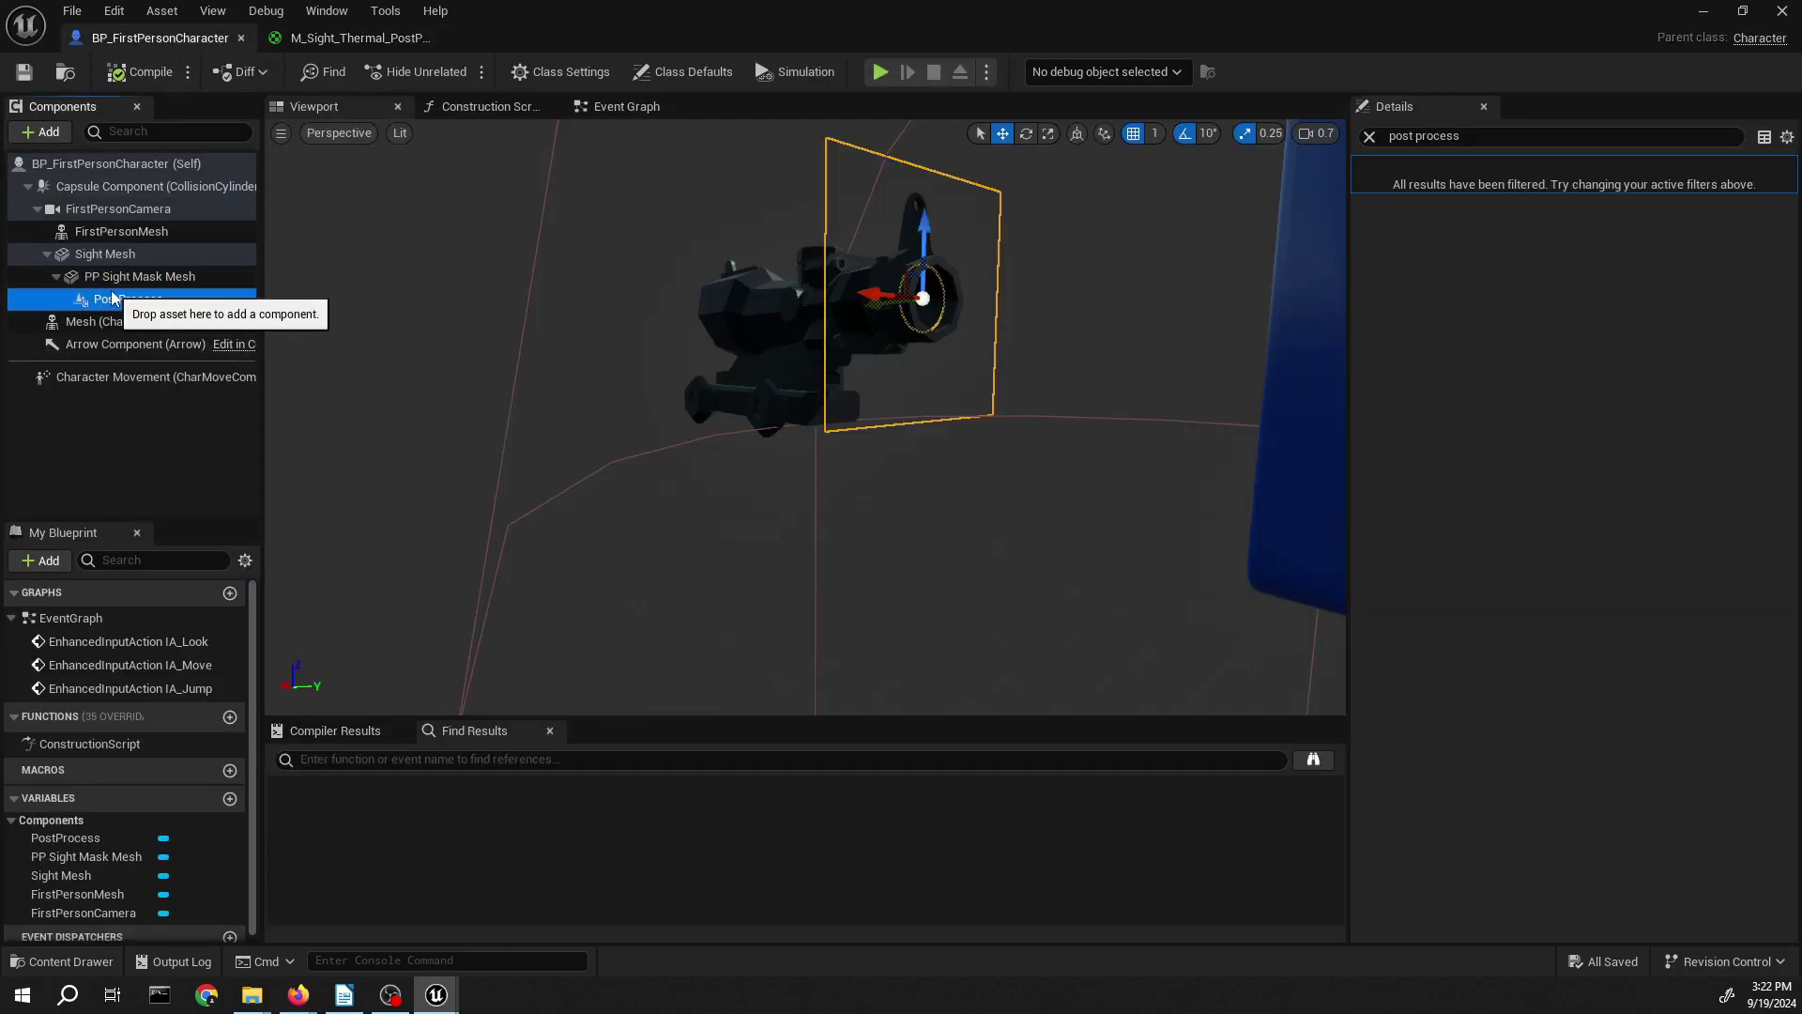
click(117, 299)
click(1586, 396)
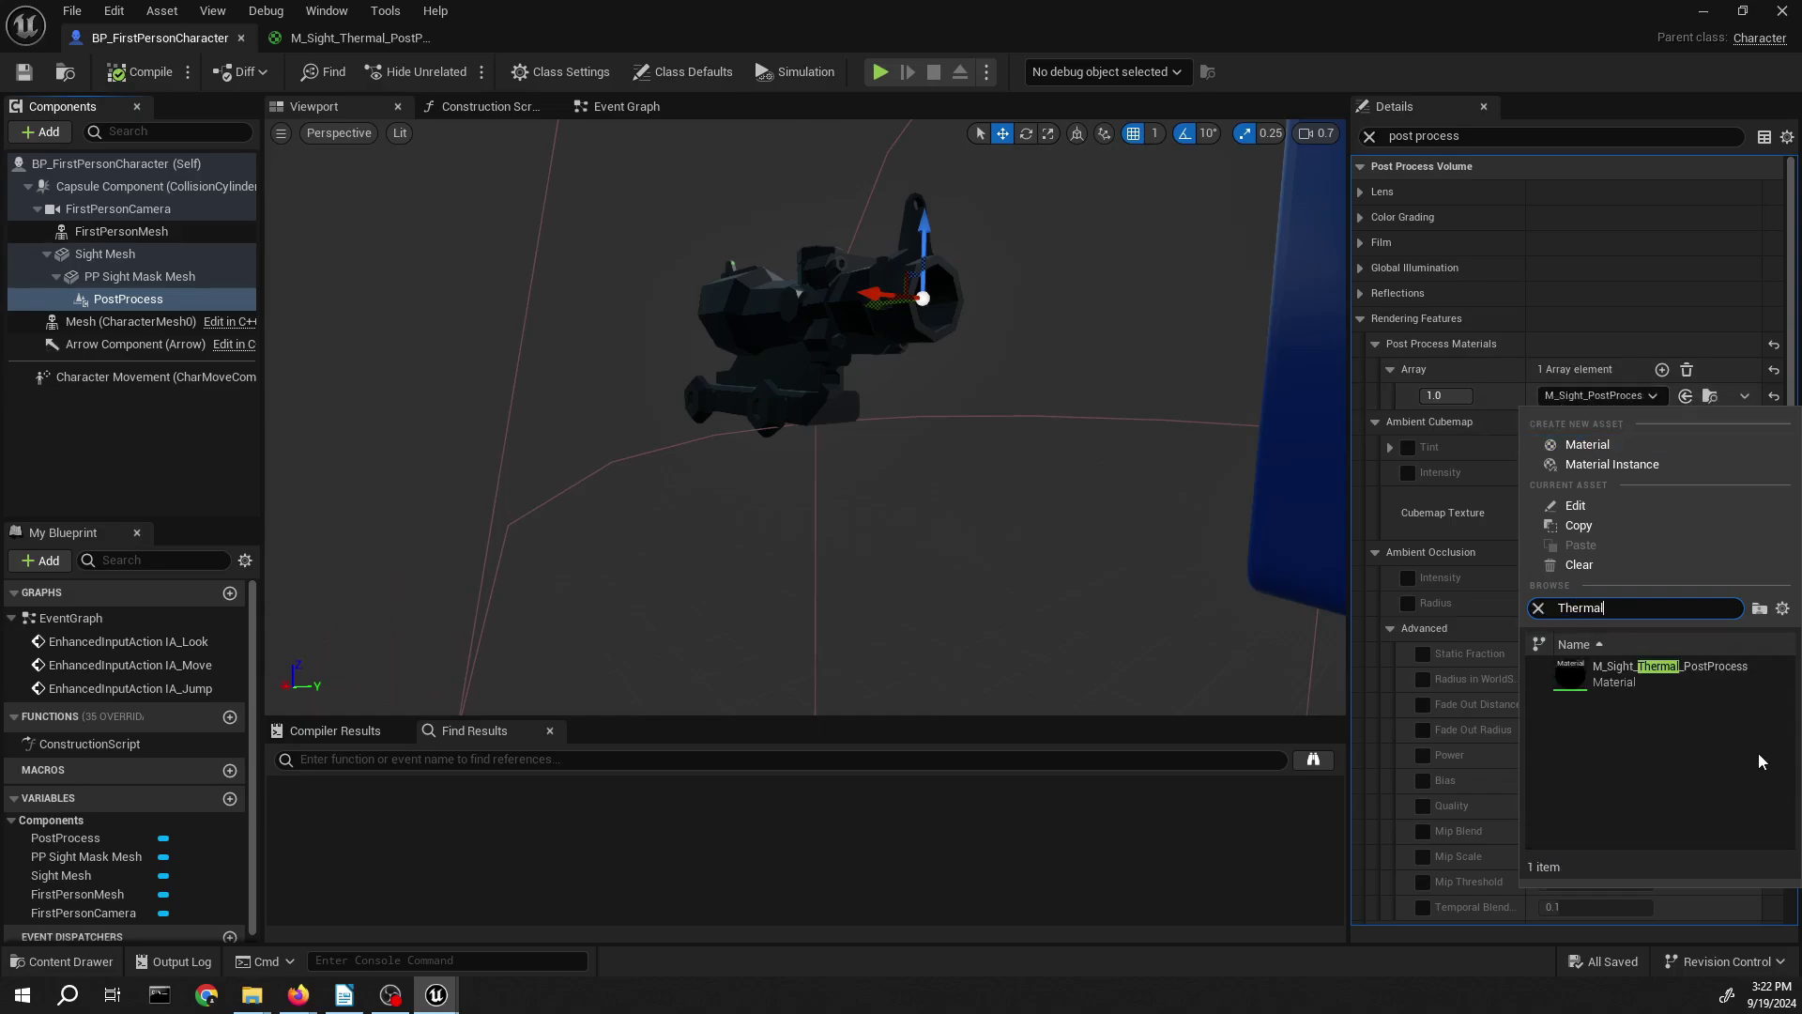
click(1689, 678)
click(143, 73)
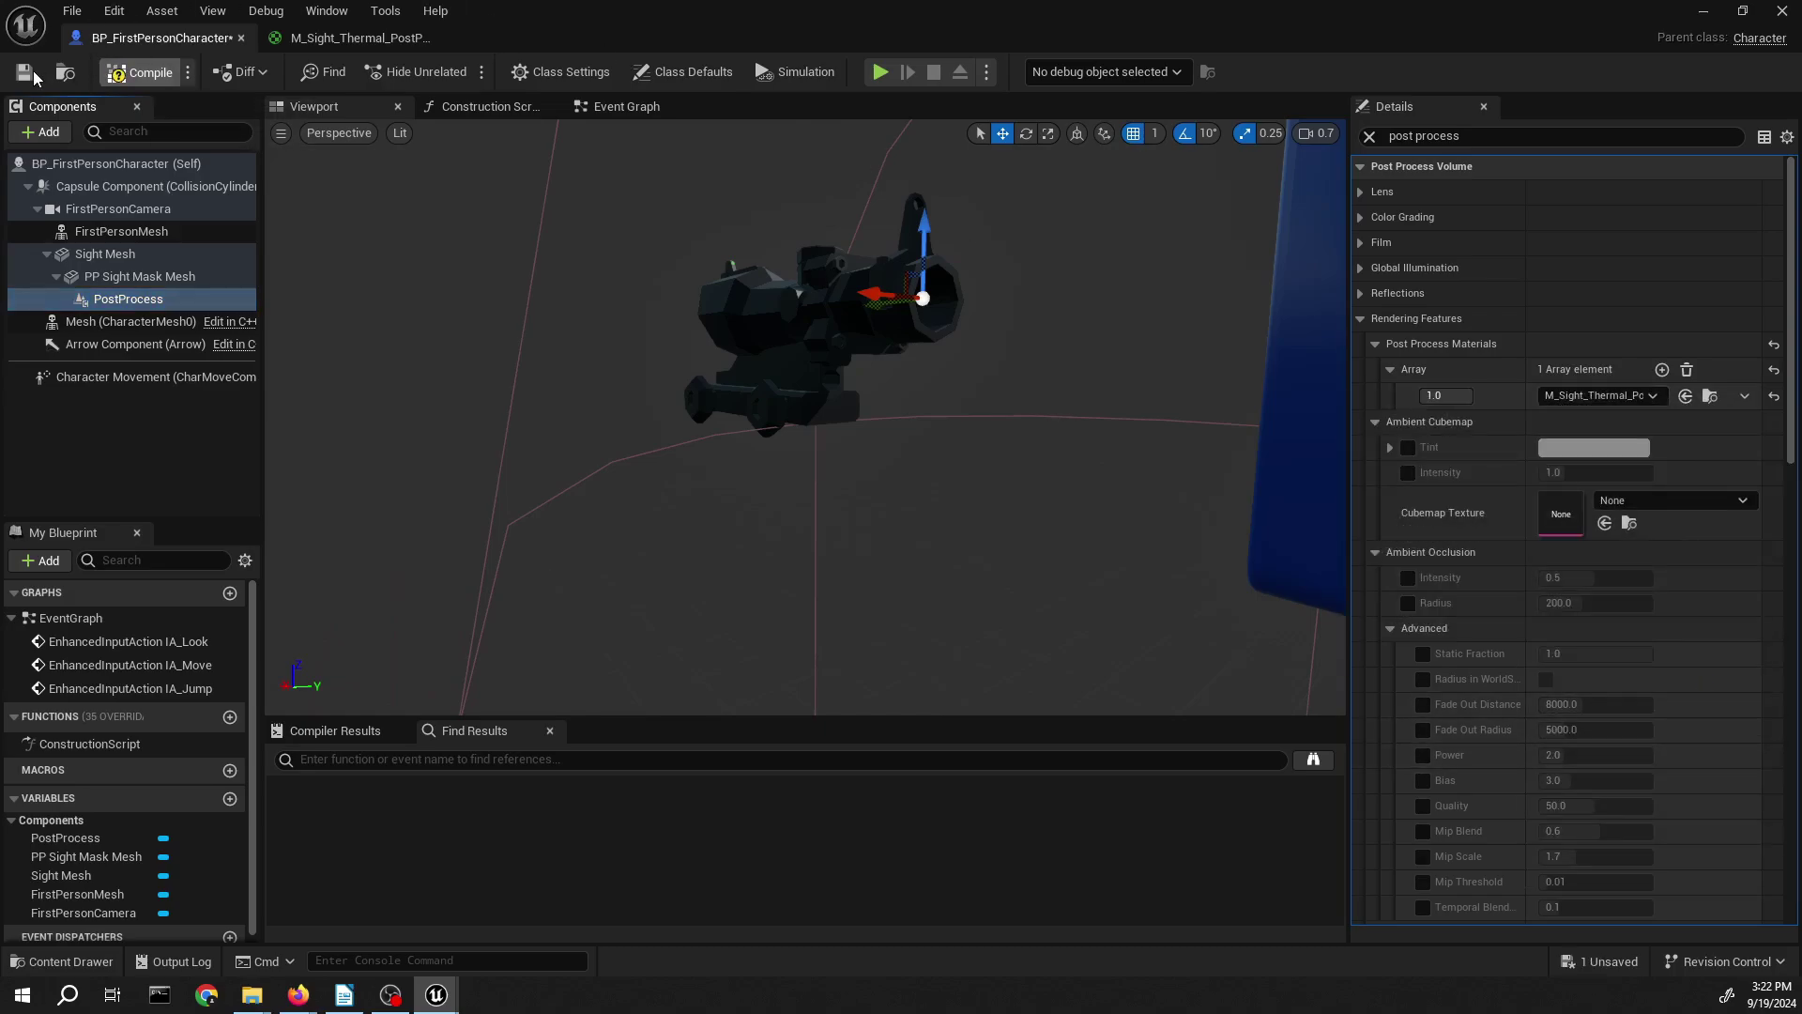
click(30, 72)
- Close the M_Sight_Thermal_PostProcess material and return to the FirstPersonMap level
click(412, 38)
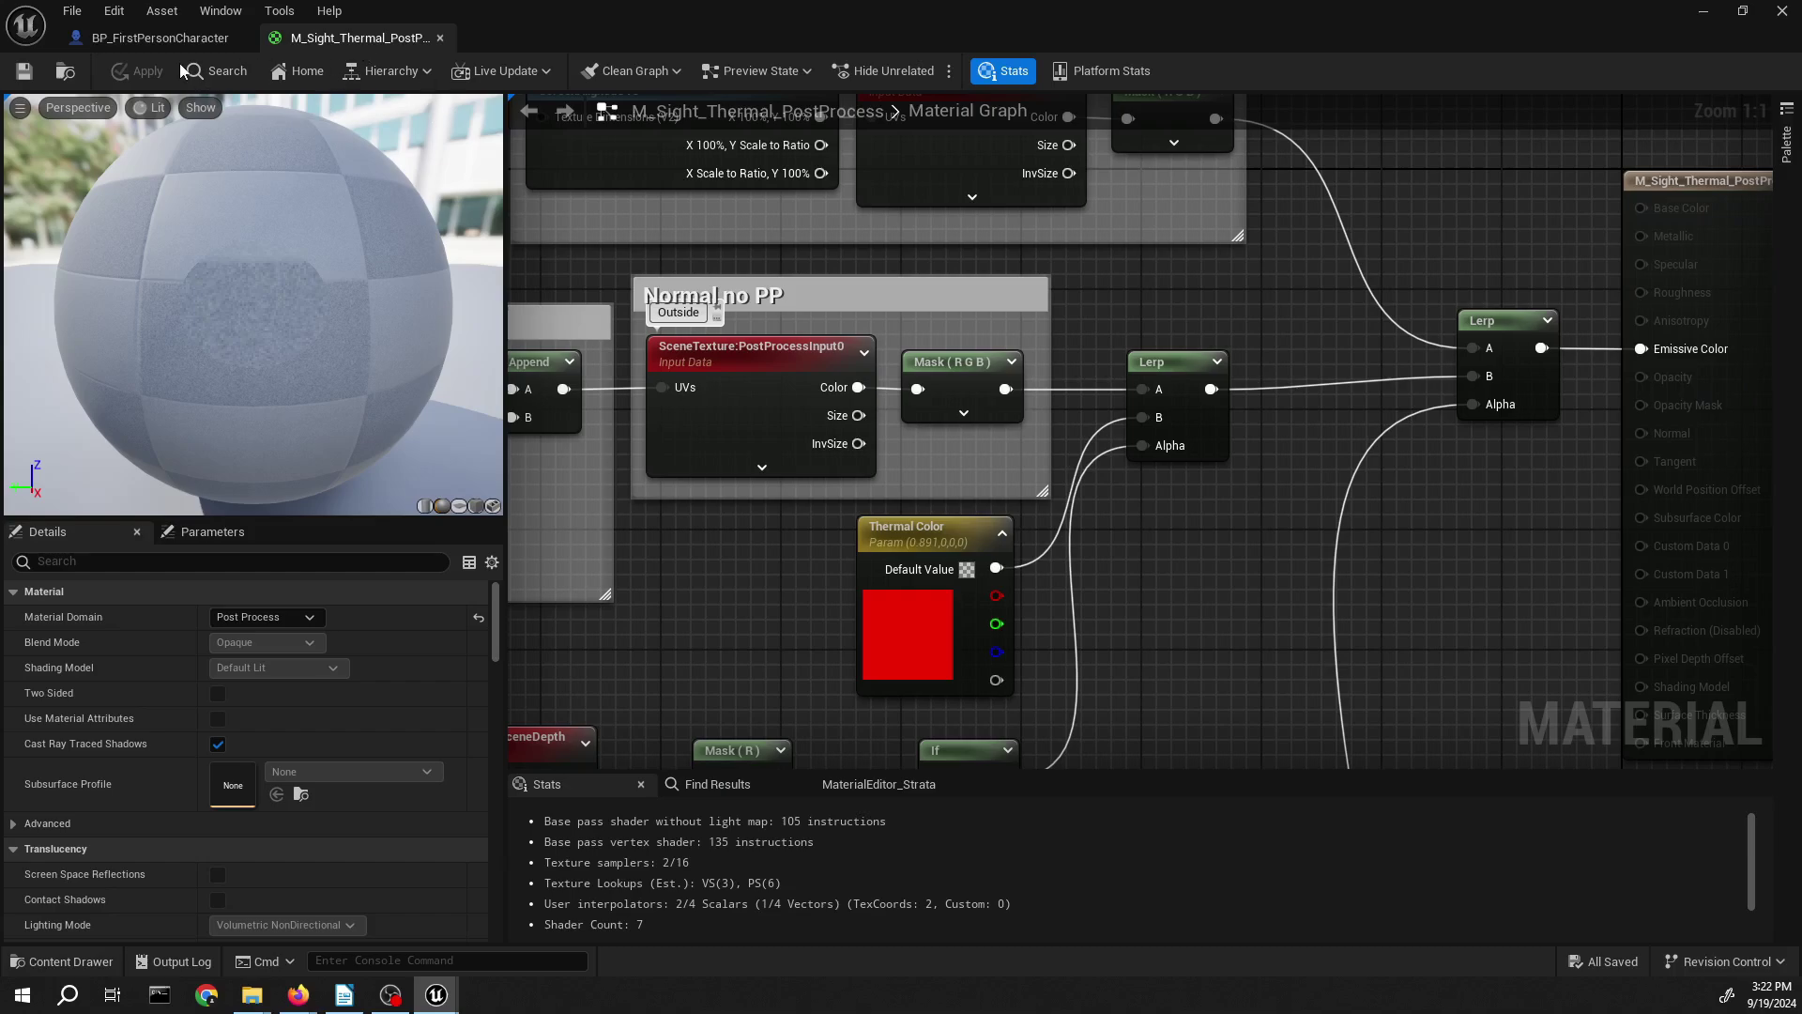
click(160, 38)
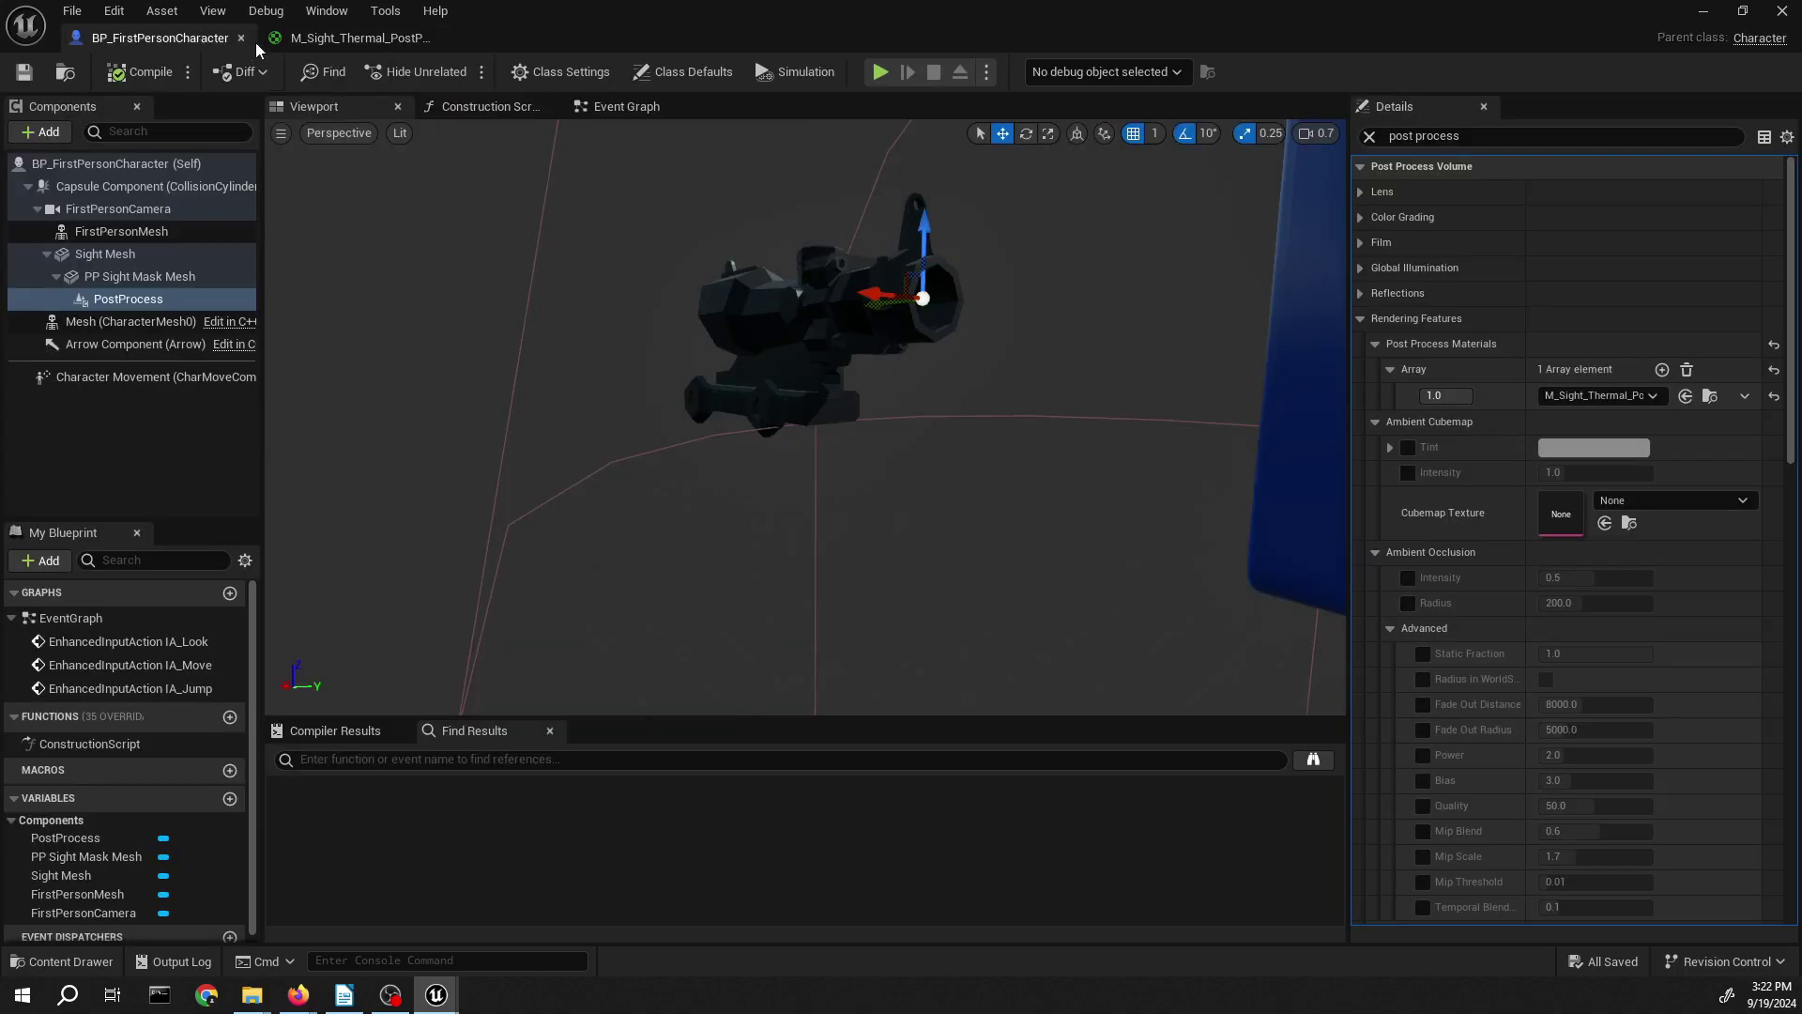
click(327, 41)
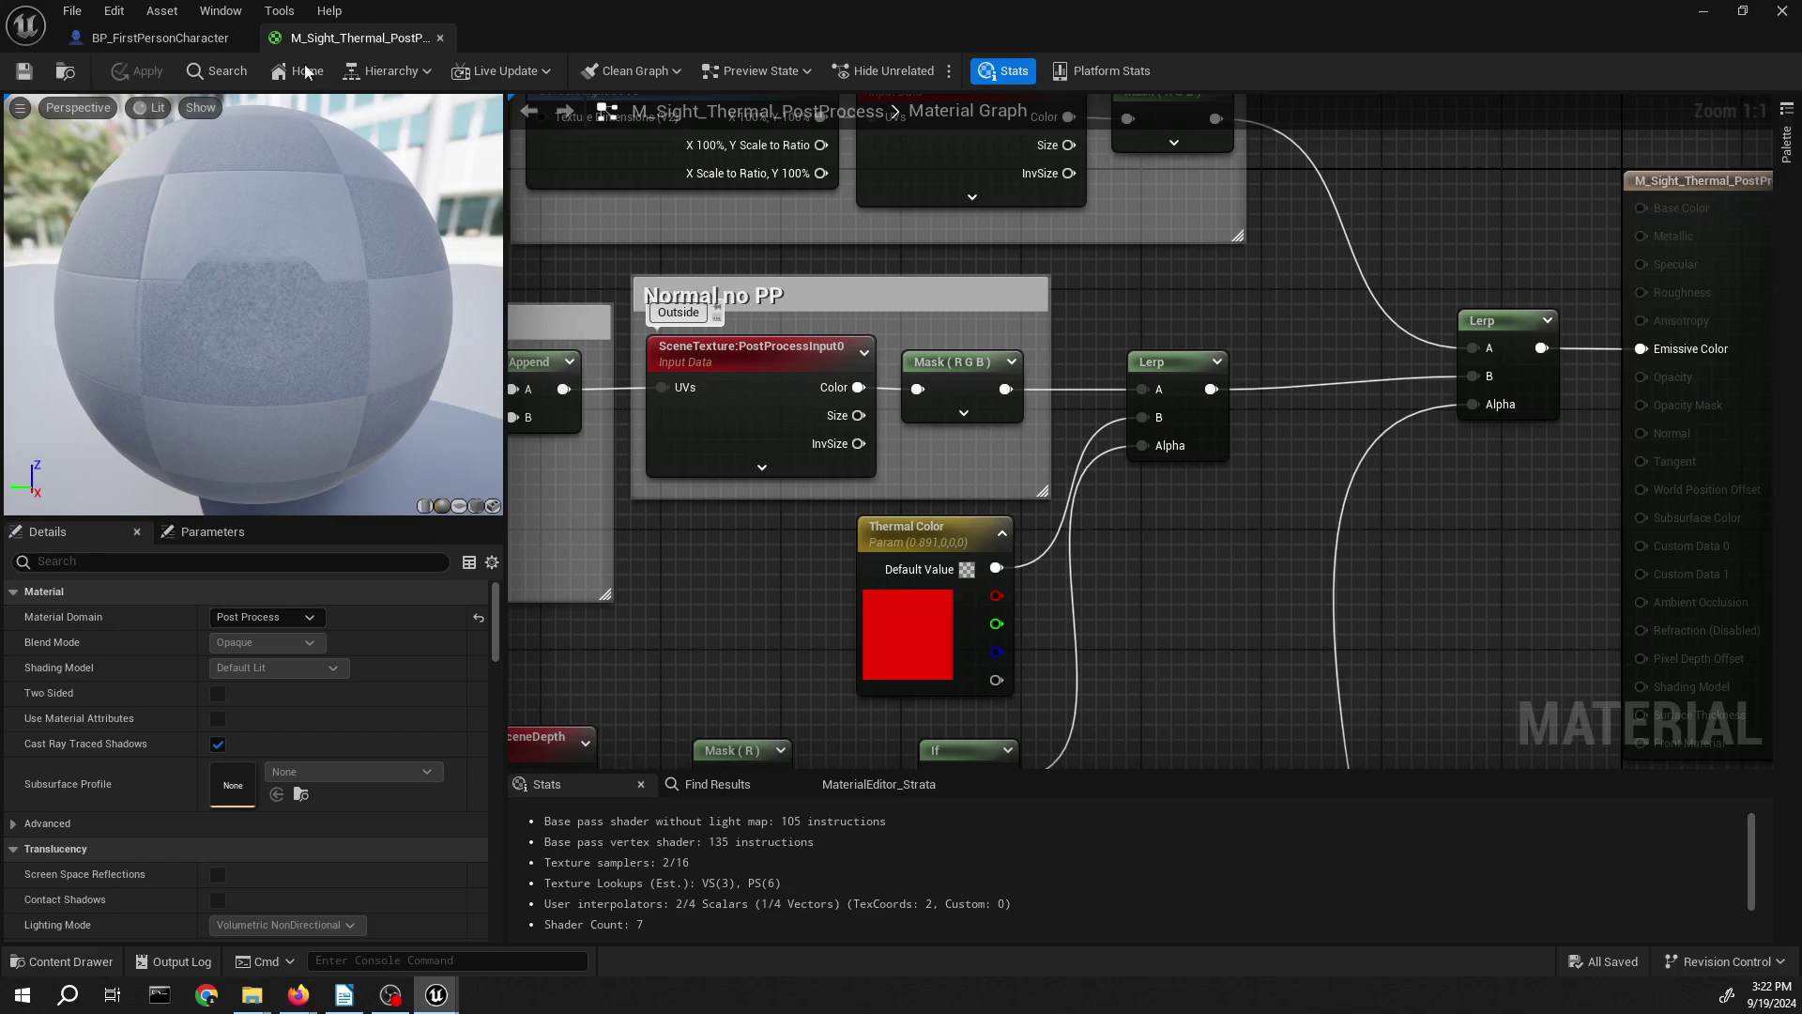
right_drag(1170, 541, 1327, 263)
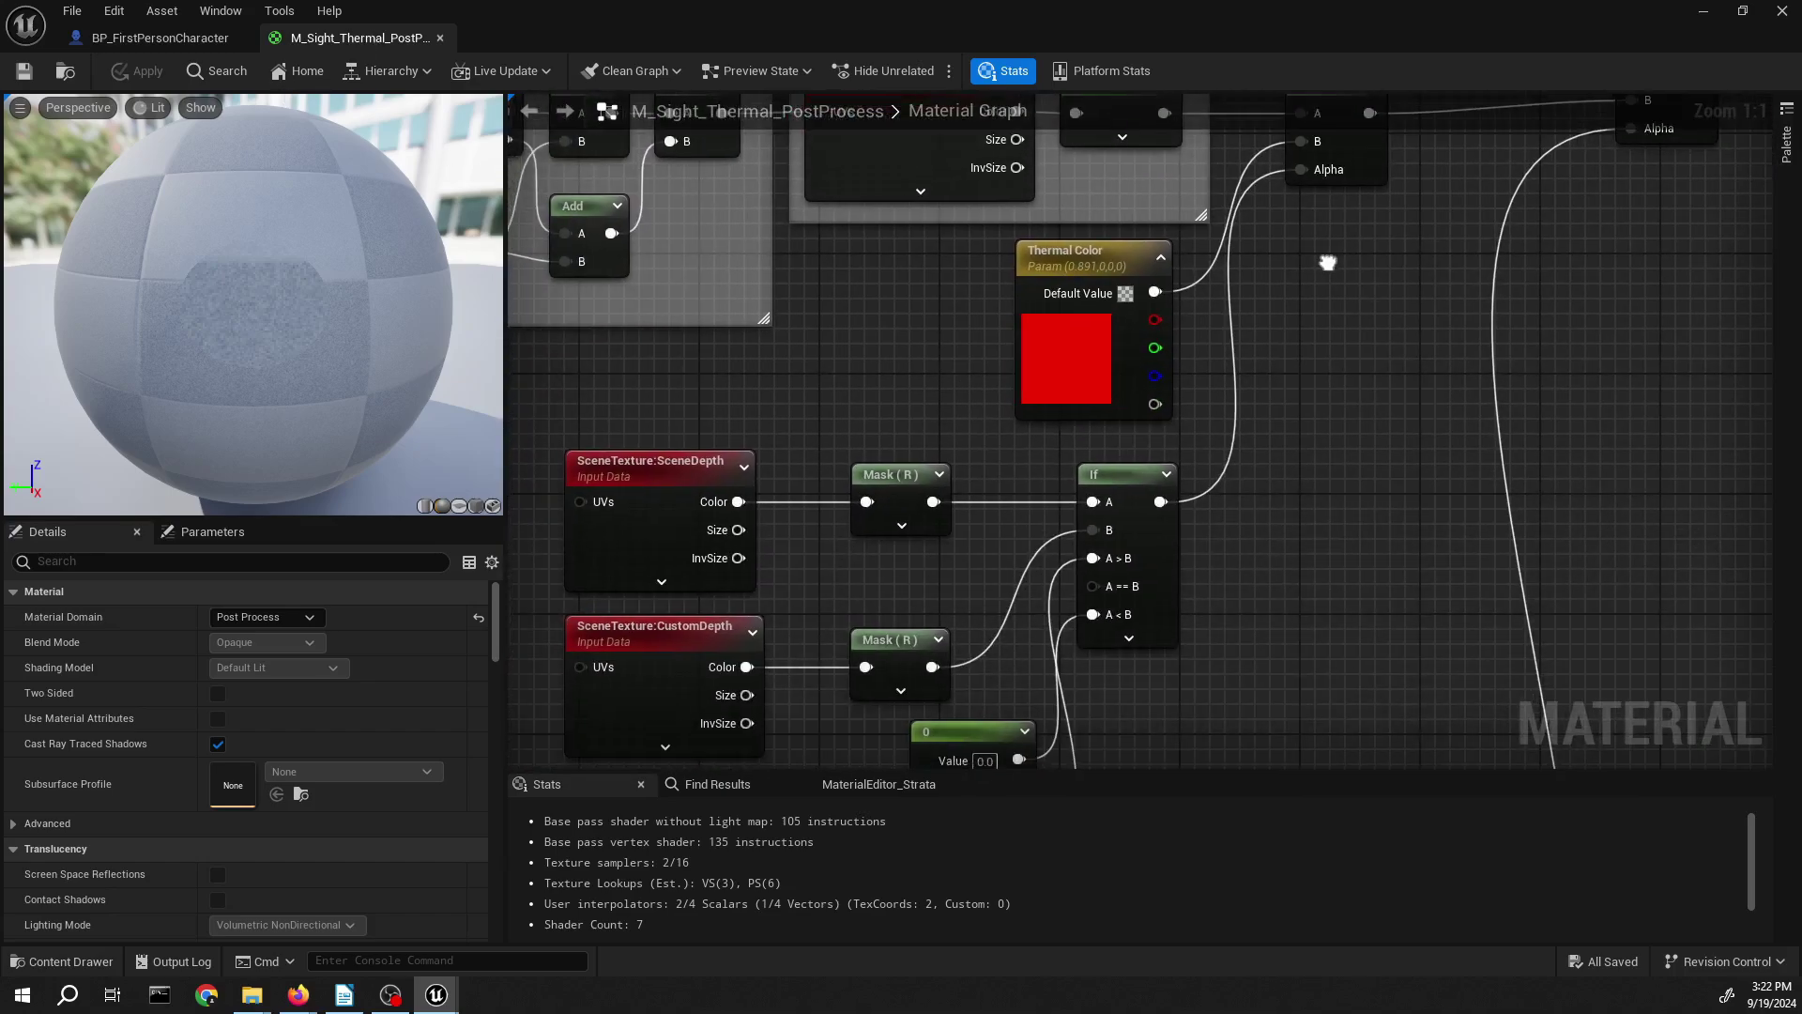
click(441, 37)
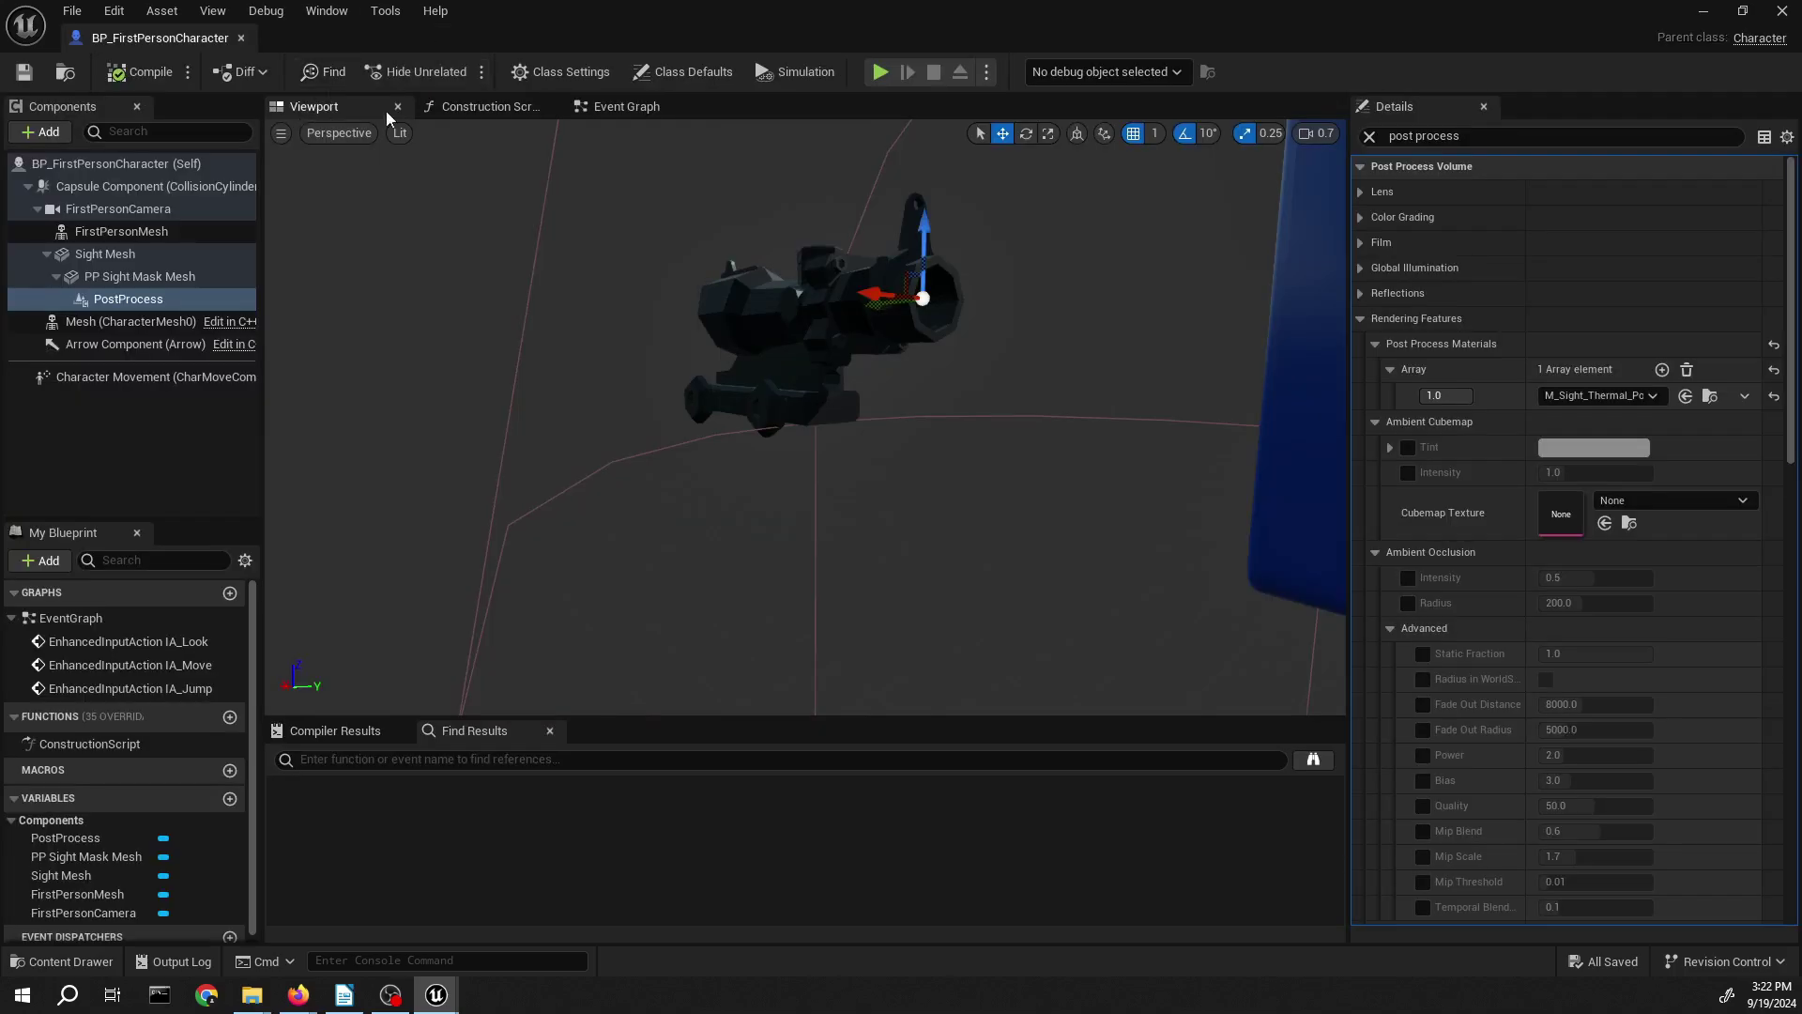
click(1704, 13)
- Enable Render CustomDepth Pass on the blue cube between the walls, set its CustomDepth Stencil Value to 4, and save the level
right_drag(822, 301, 582, 314)
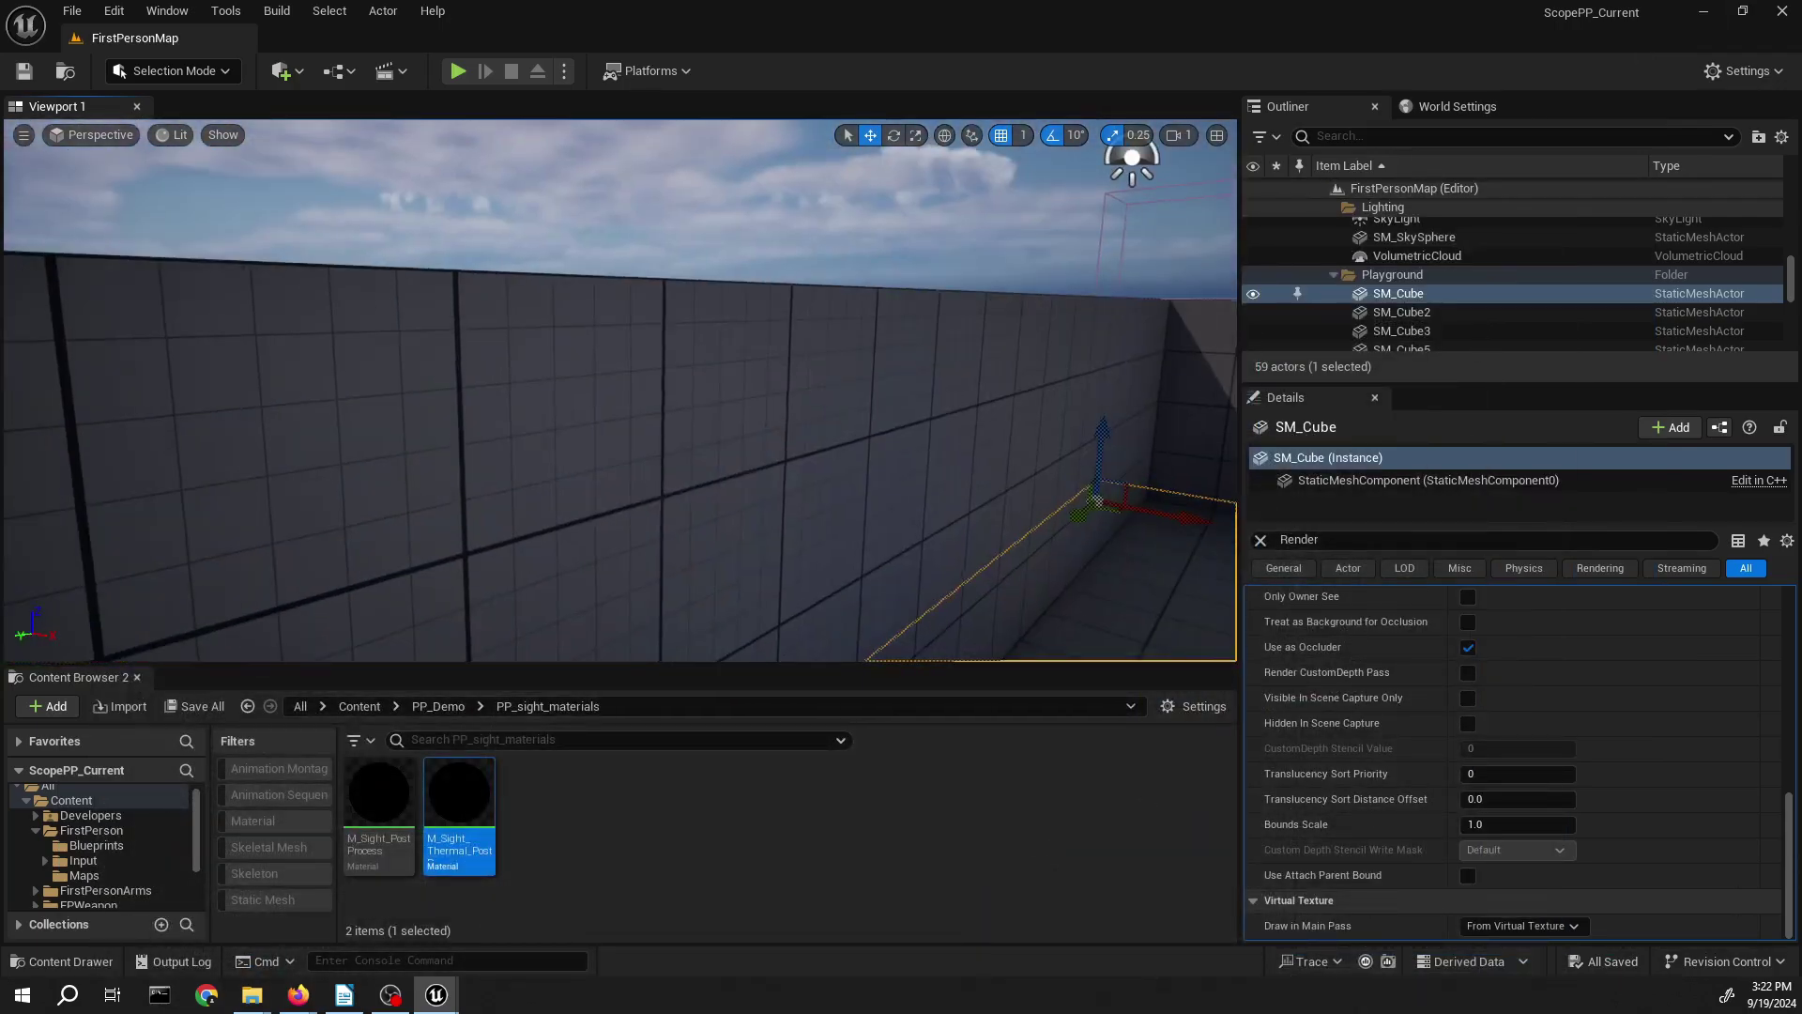
right_drag(620, 390, 619, 389)
key(w)
mouse_move(620, 390)
right_down()
mouse_move(714, 389)
mouse_move(657, 375)
mouse_move(667, 483)
mouse_move(901, 432)
mouse_move(657, 470)
mouse_move(648, 382)
right_up()
key(w)
click(648, 382)
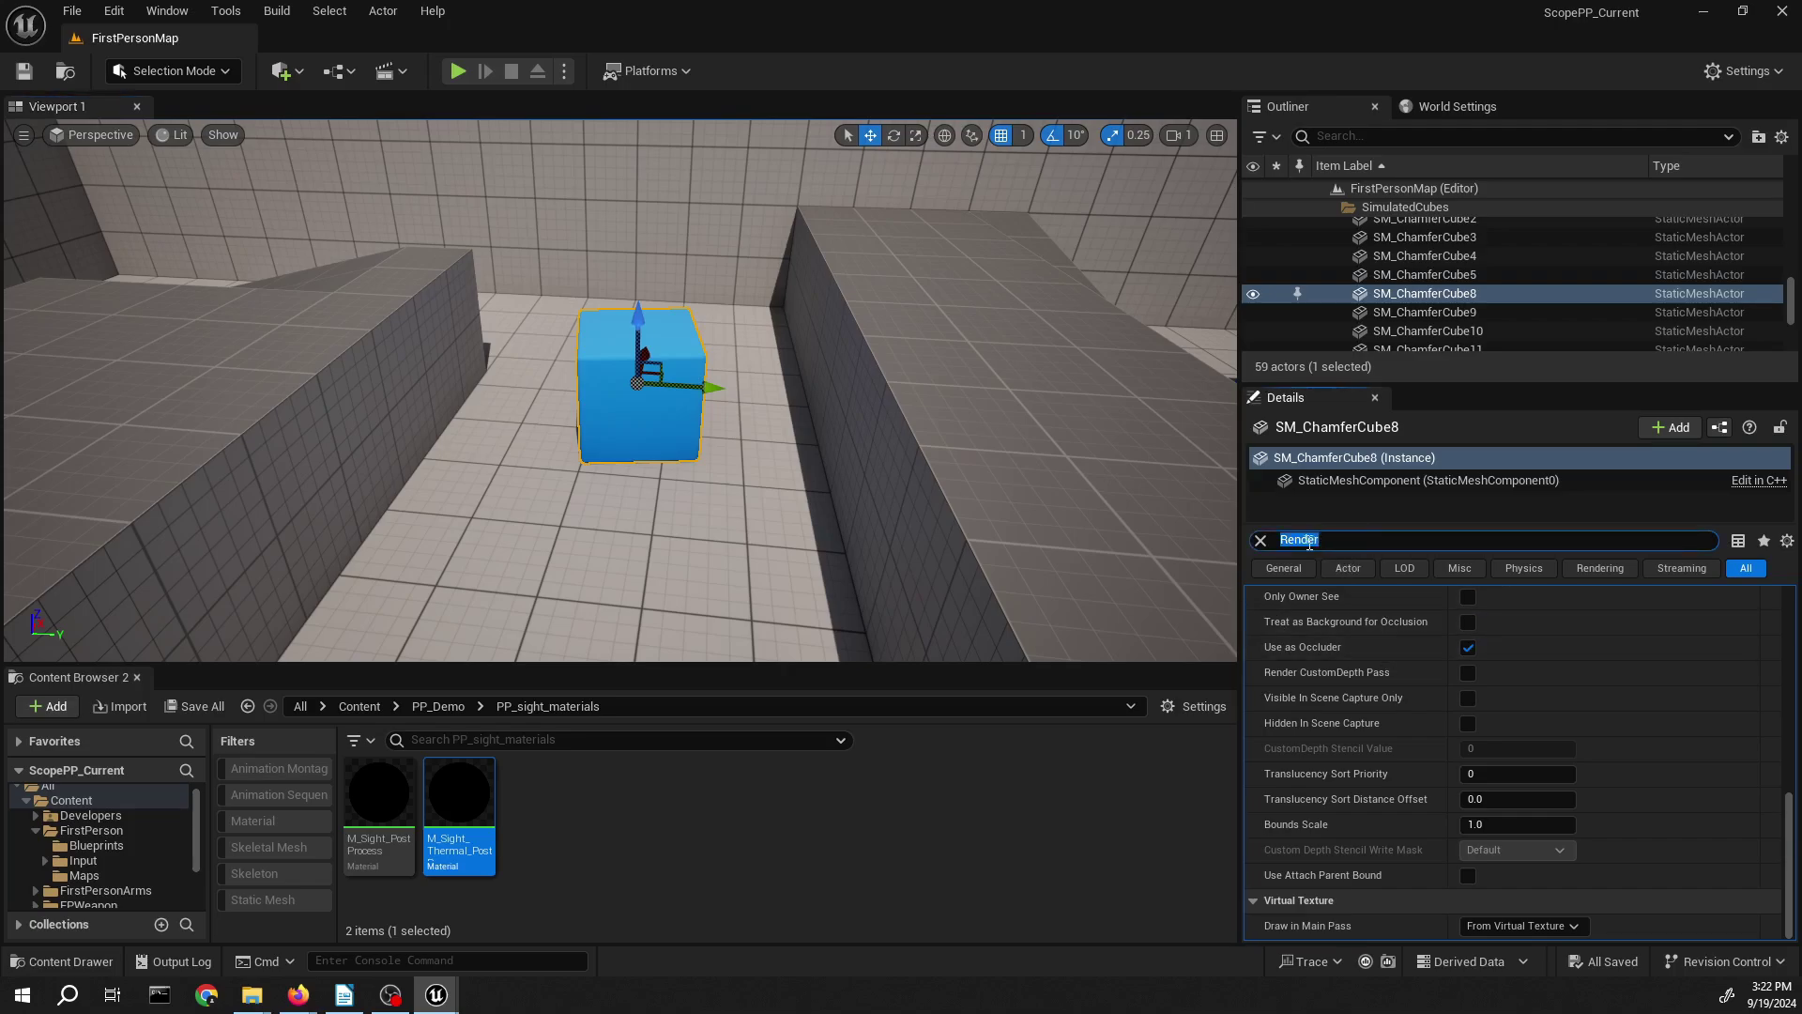
scroll(1400, 715, up, 2)
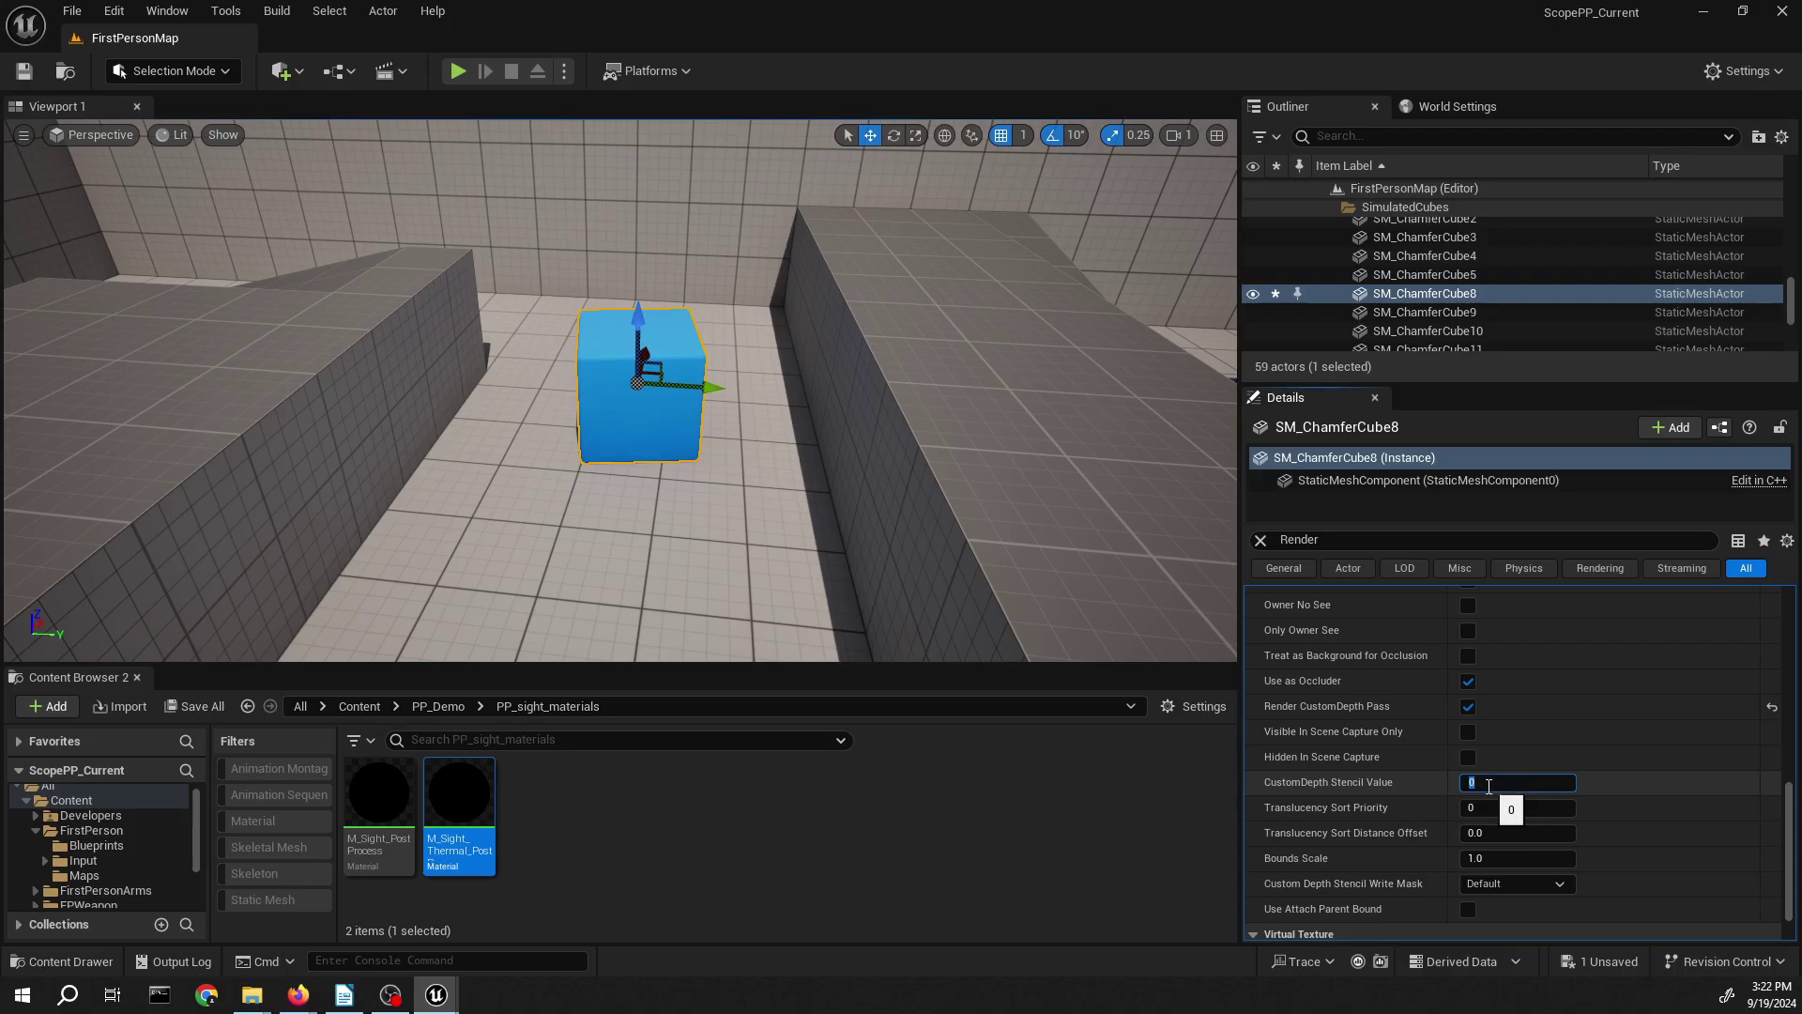
key(Return)
scroll(1387, 764, down, 1)
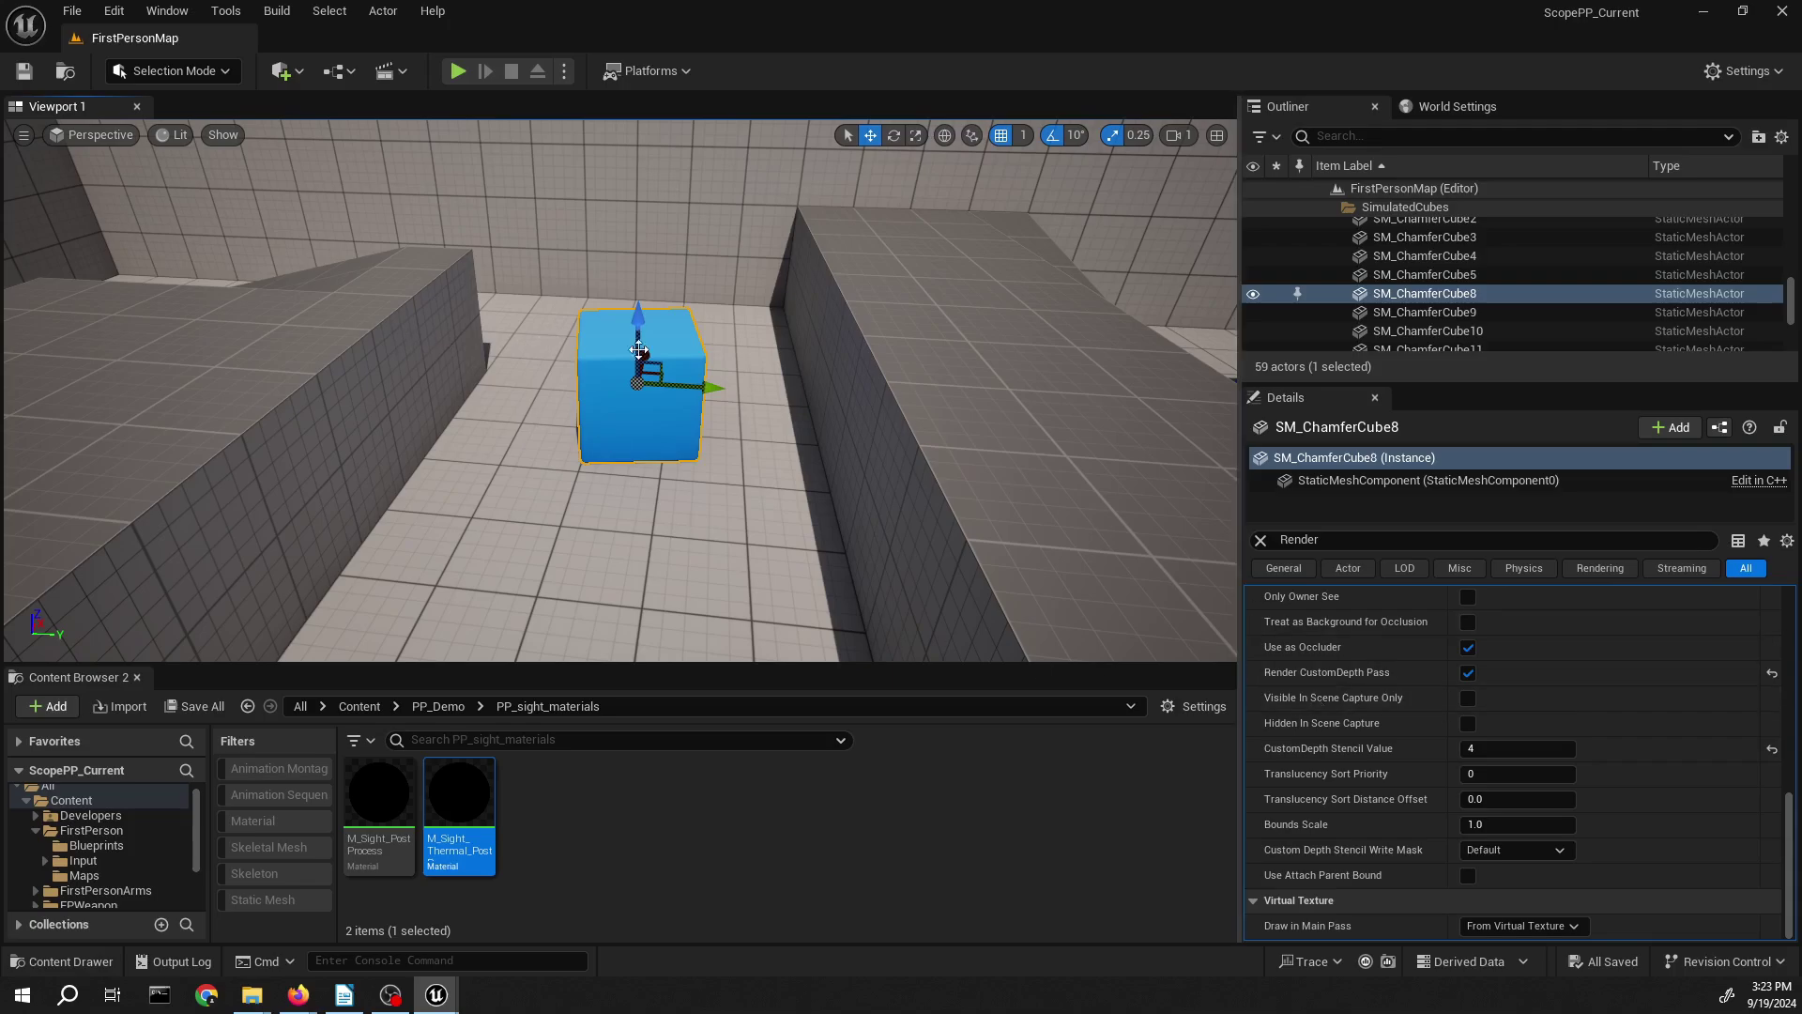
click(1261, 542)
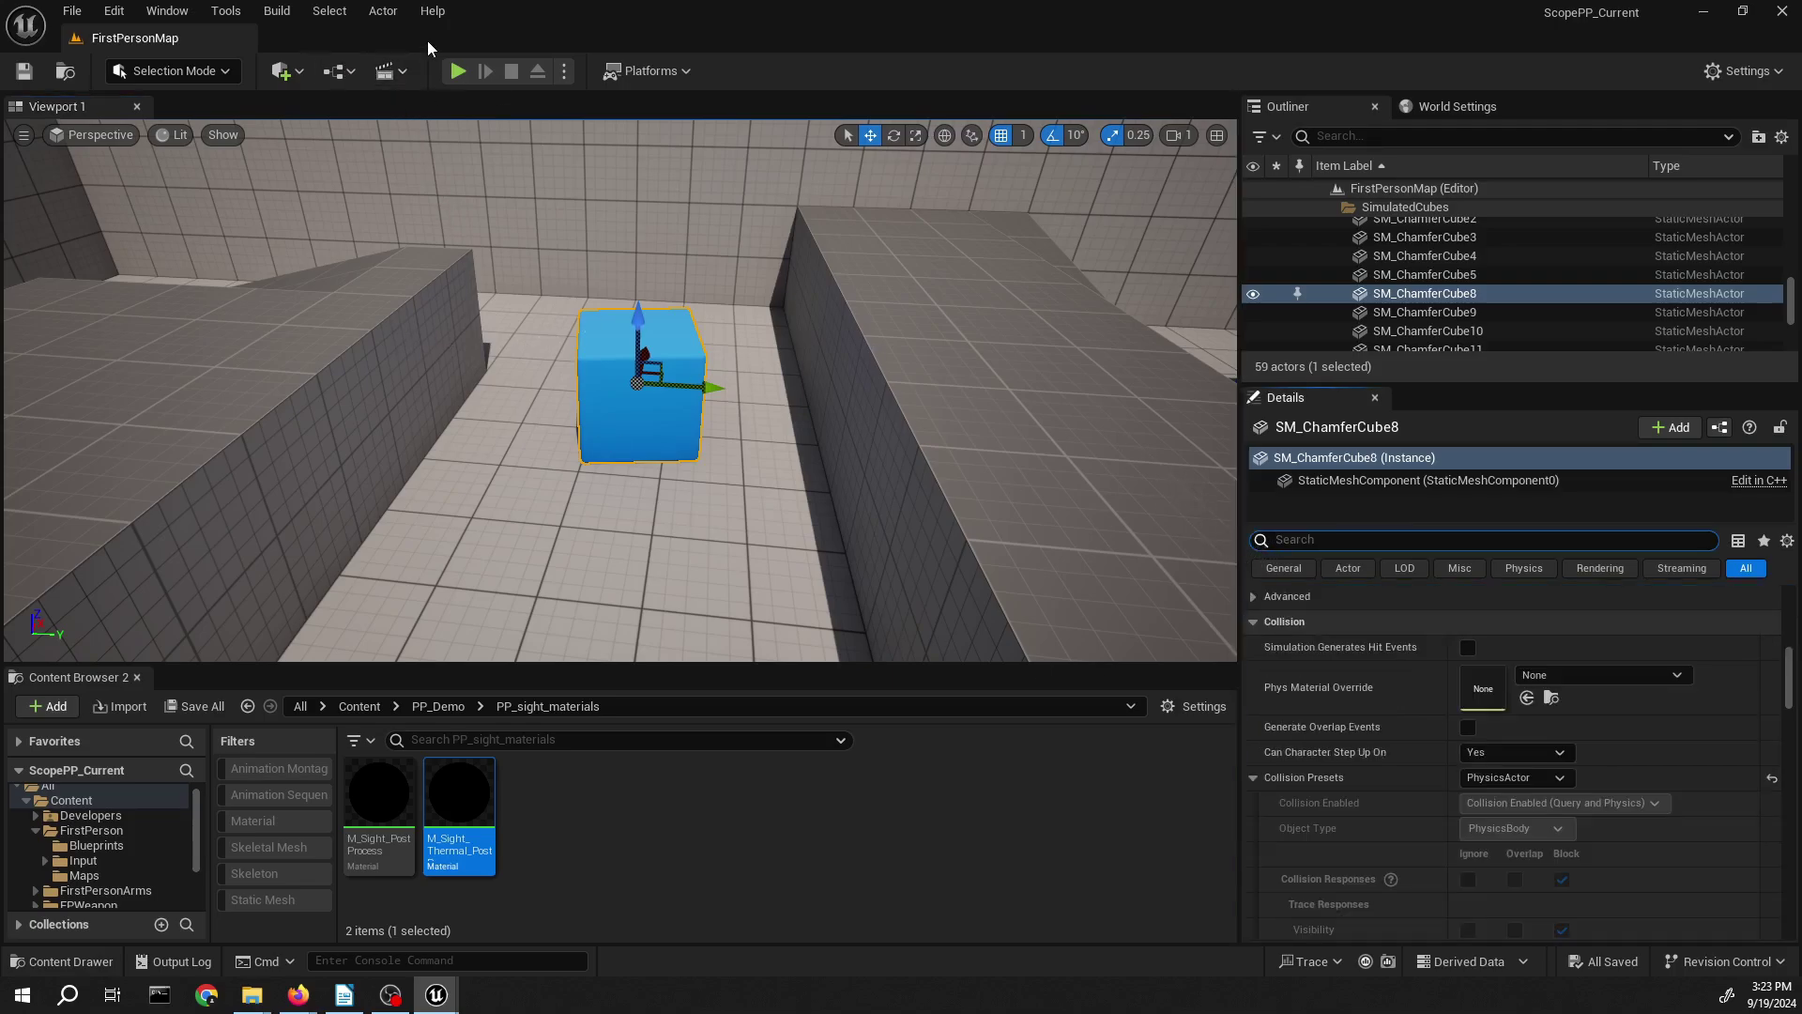
- Play the level and view the blue cube through the scope to test the thermal effect
click(457, 71)
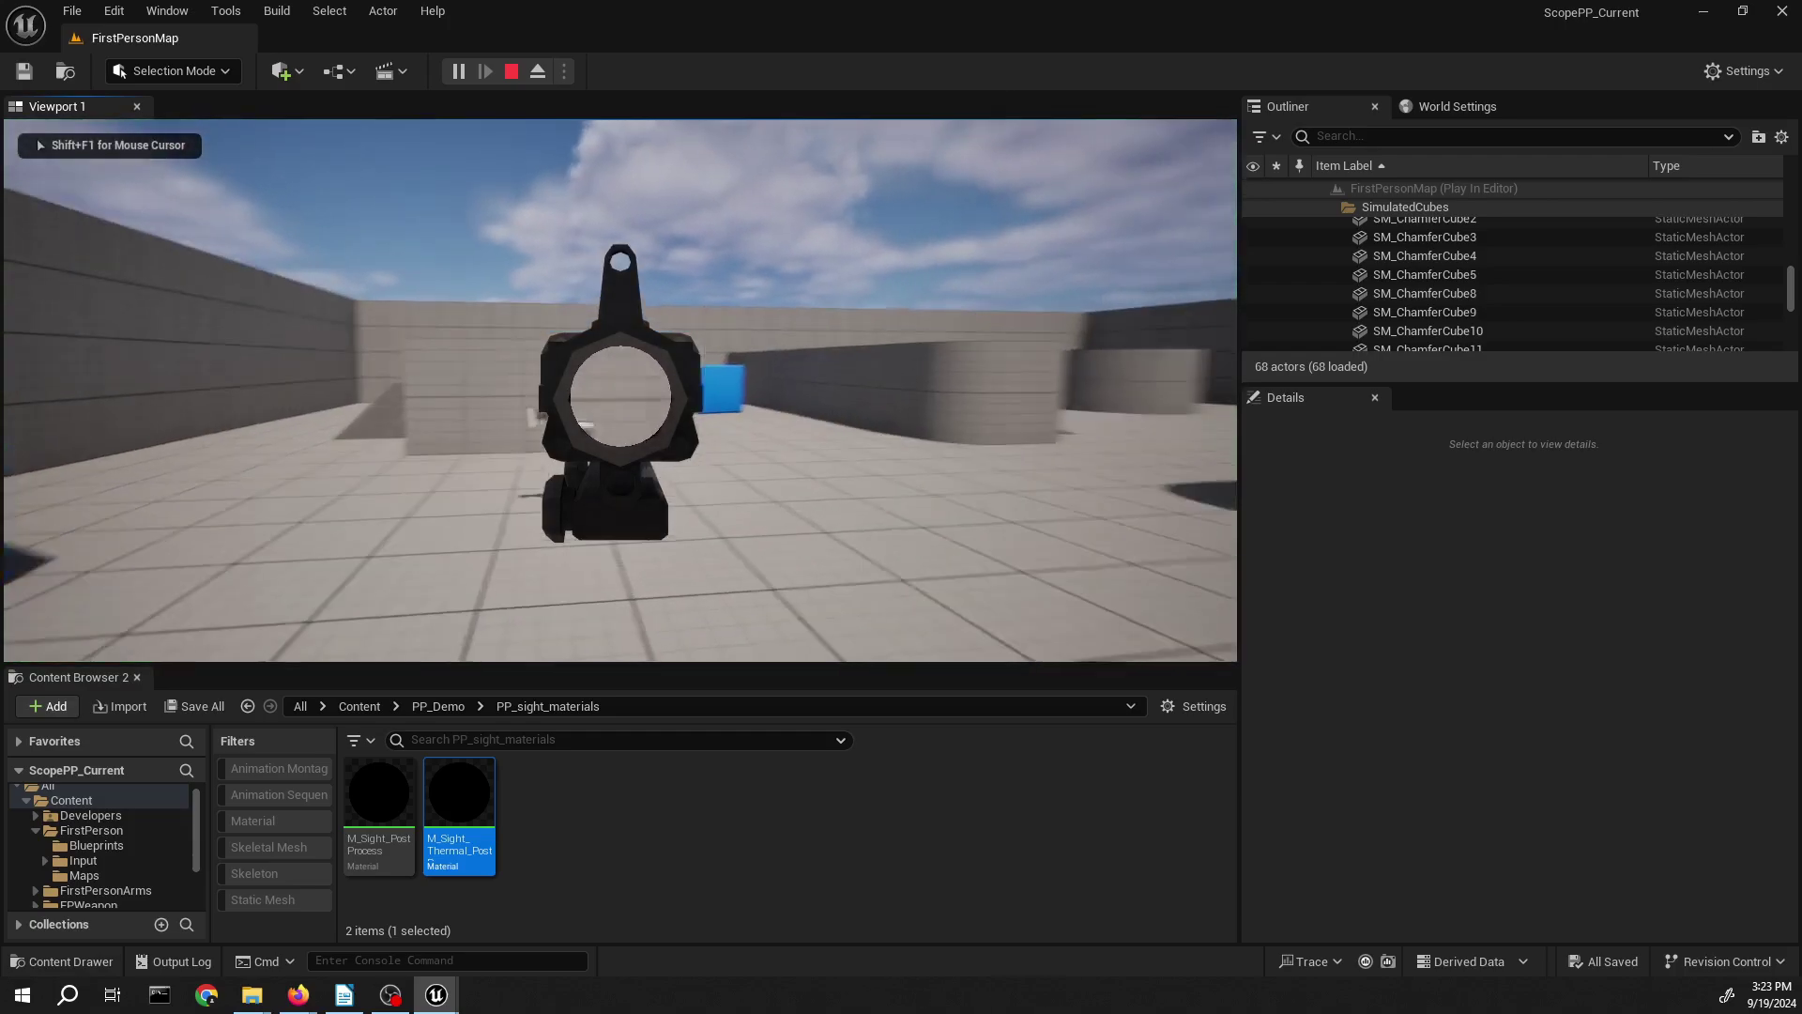
key(d)
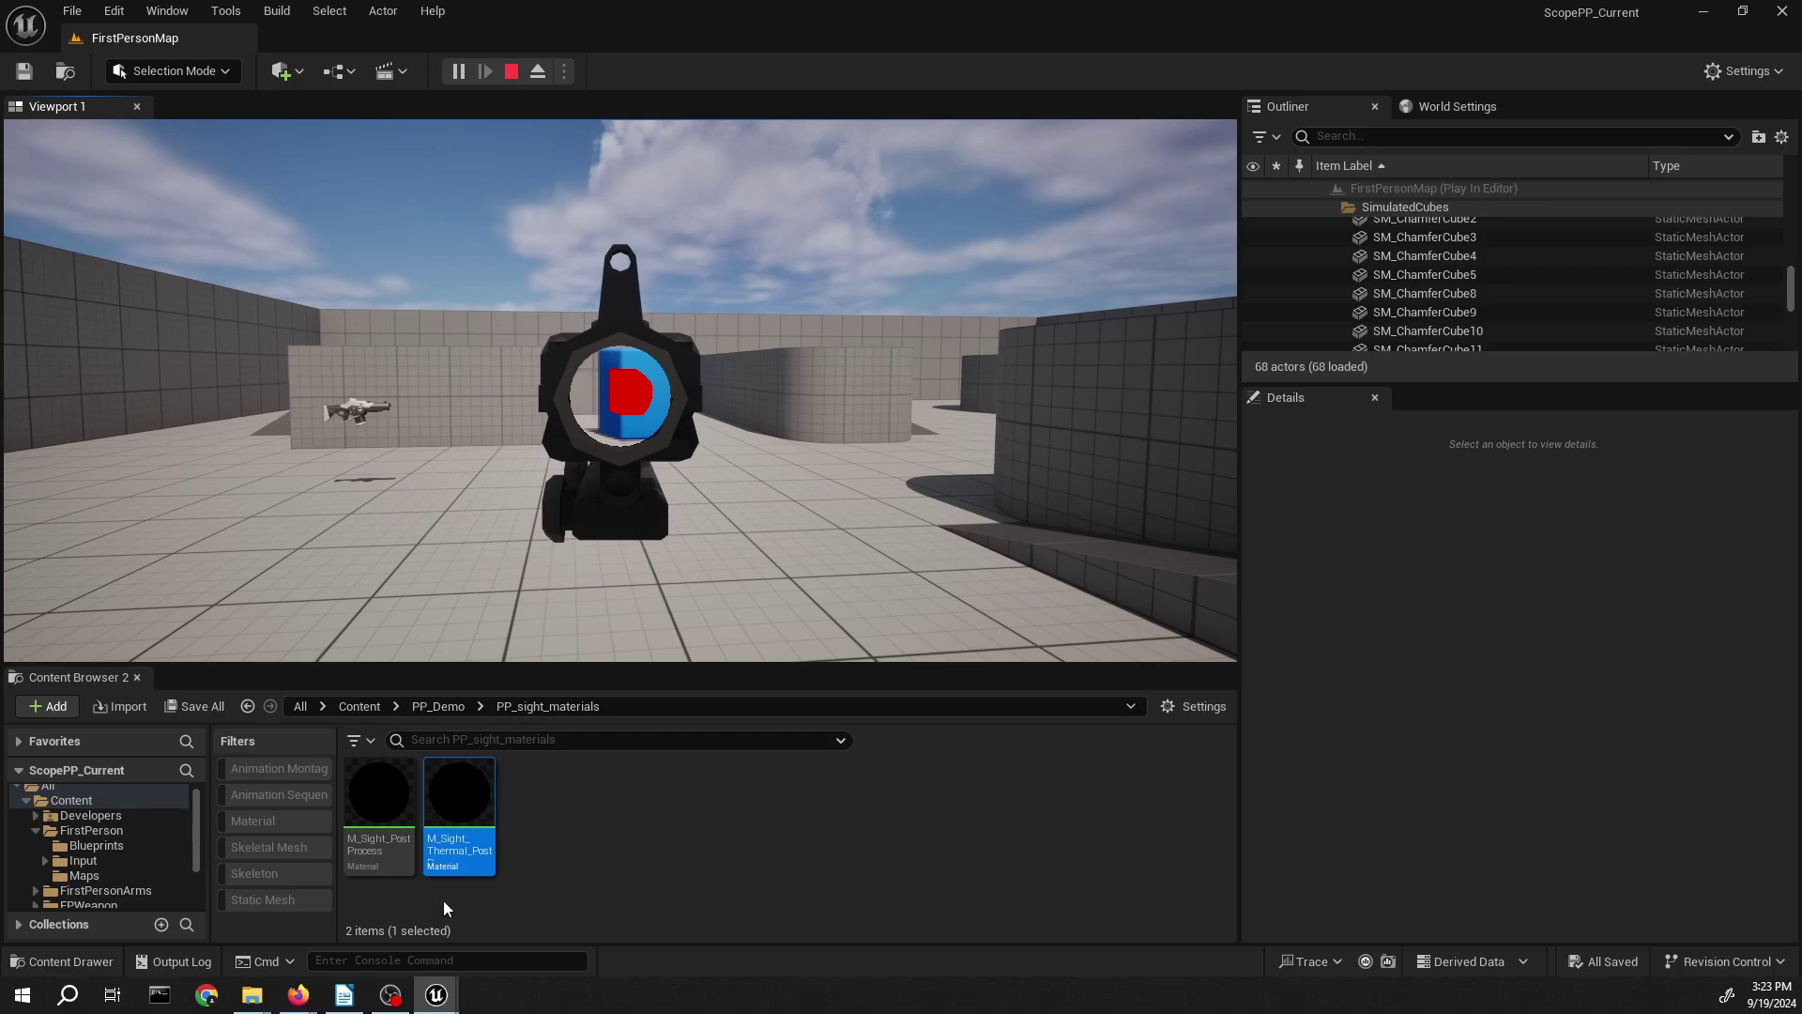
key(Escape)
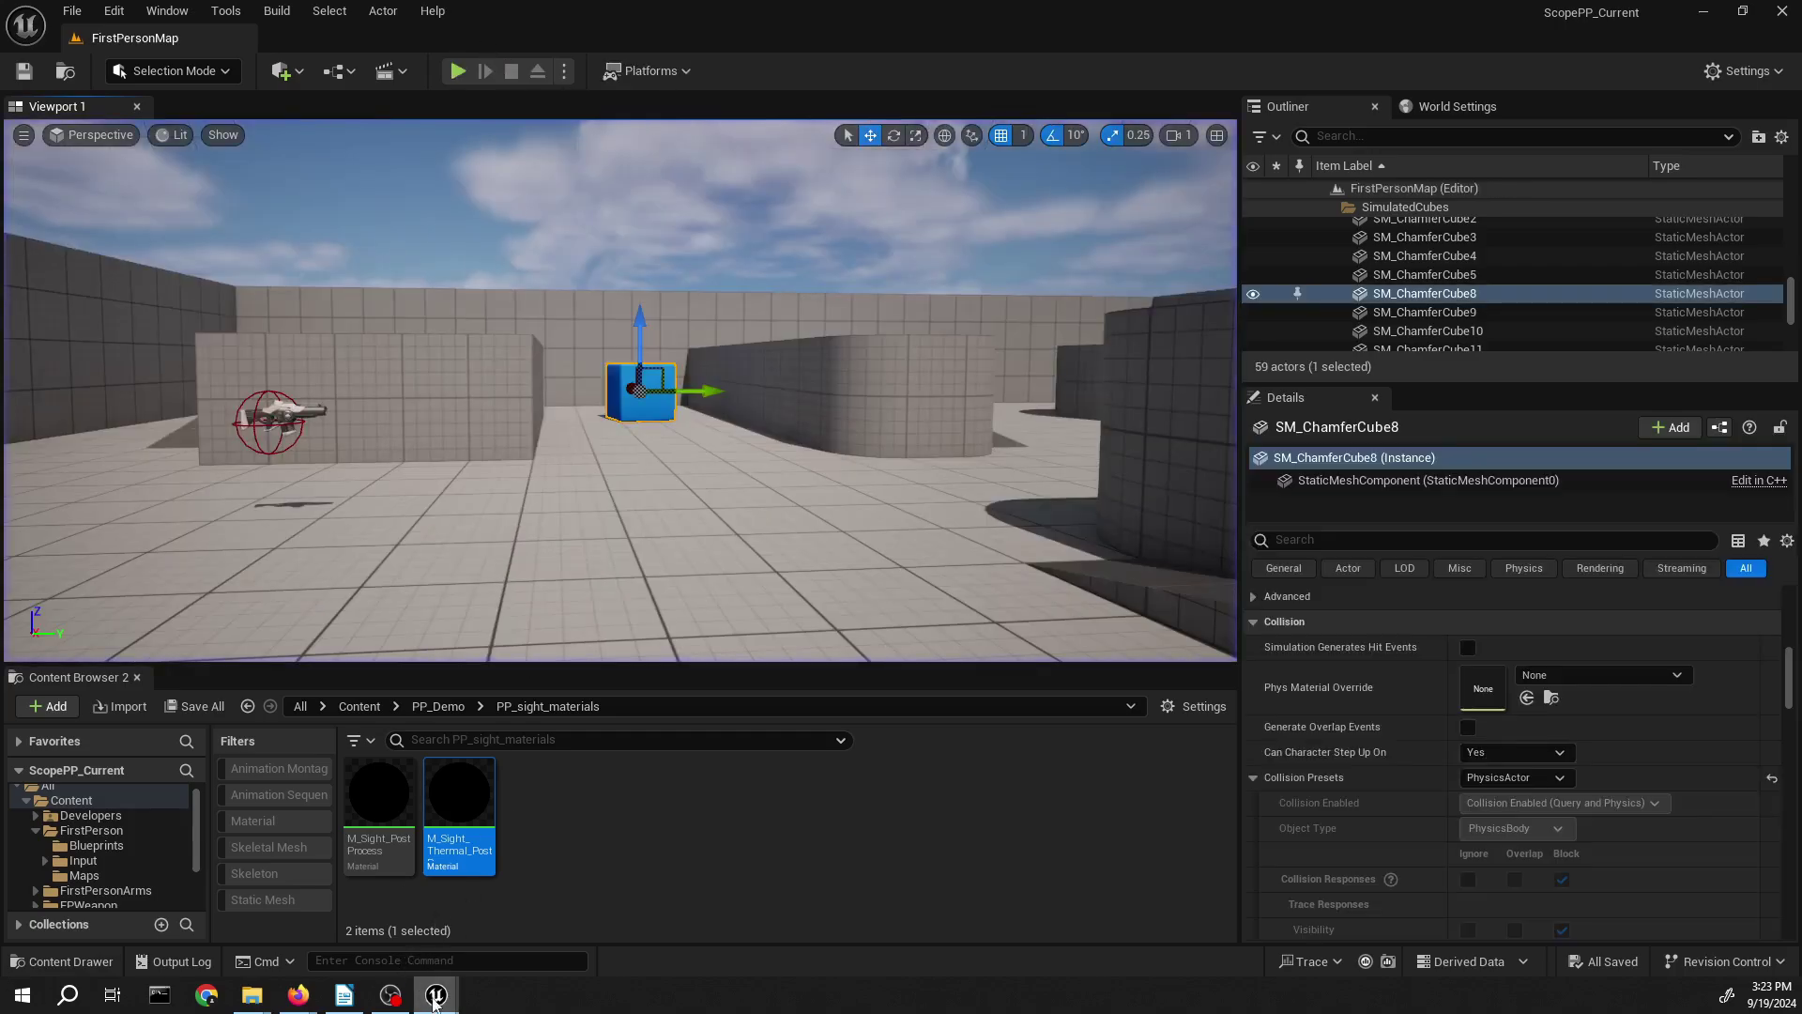
- Reopen the M_Sight_Thermal_PostProcess material and review the thermal target nodes and the zoom UV chain
mouse_move(434, 1000)
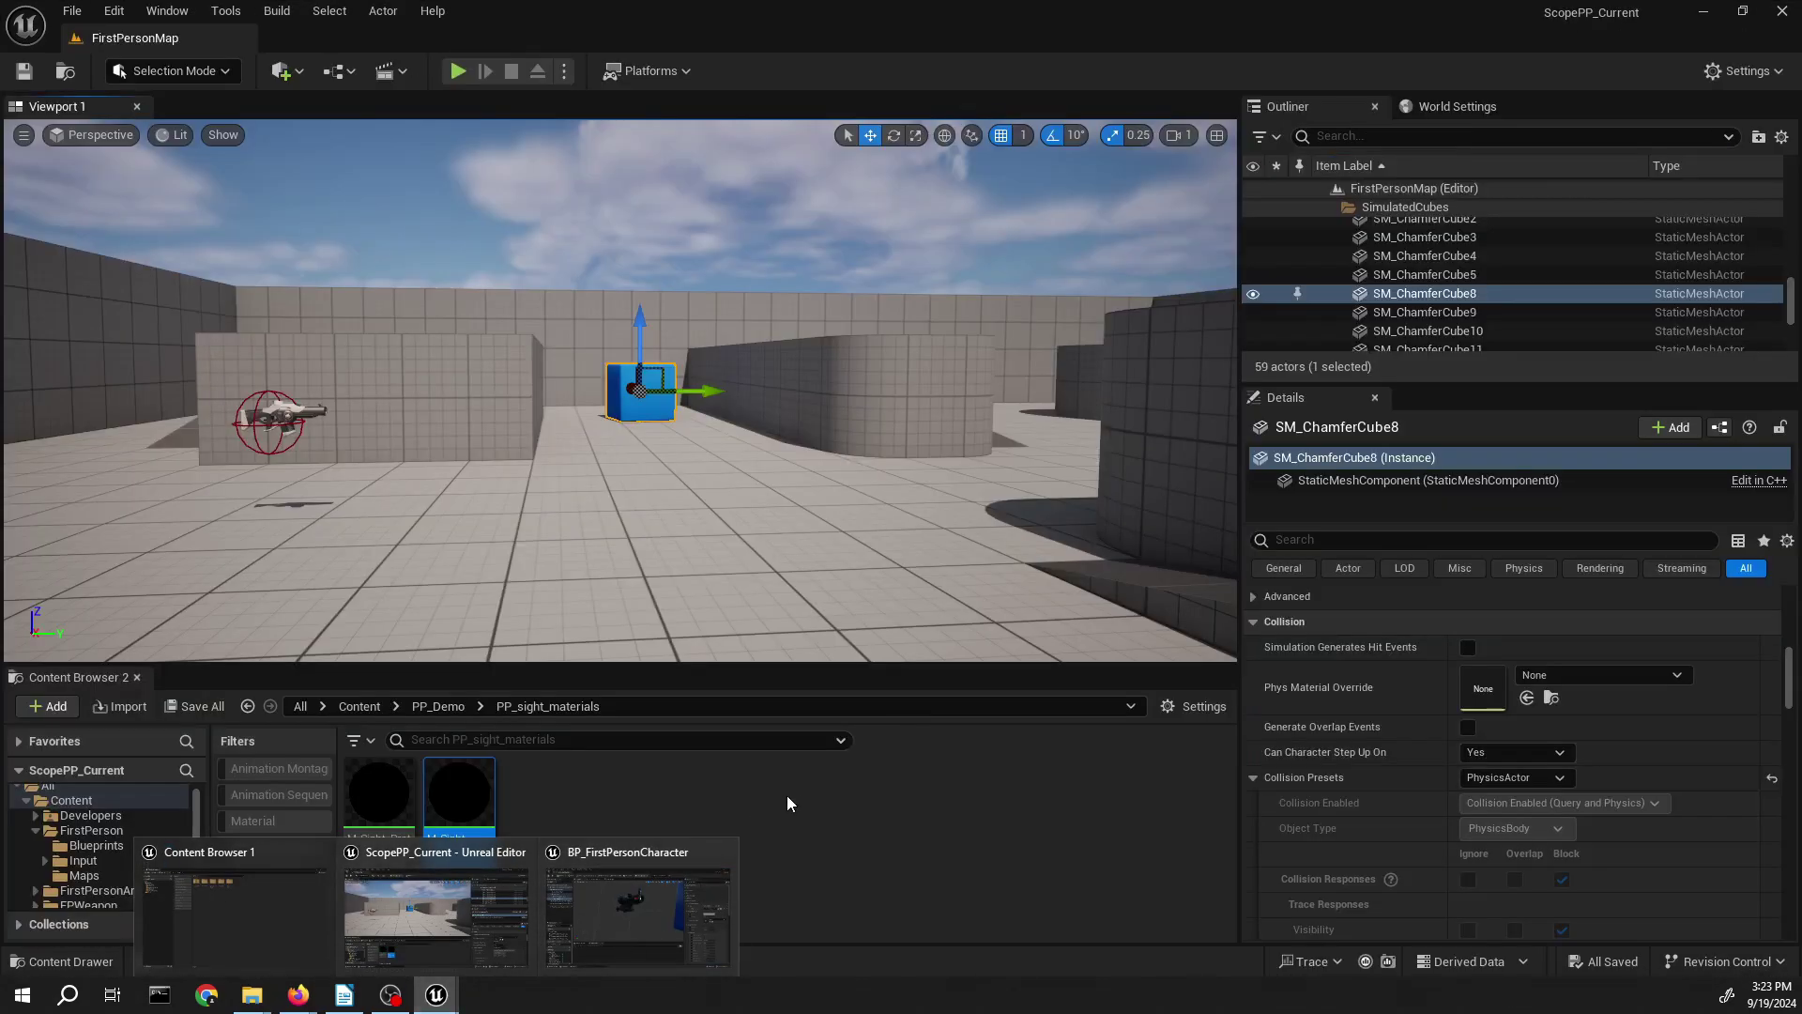
double_click(473, 817)
right_drag(599, 515, 1678, 63)
right_drag(1174, 302, 1233, 82)
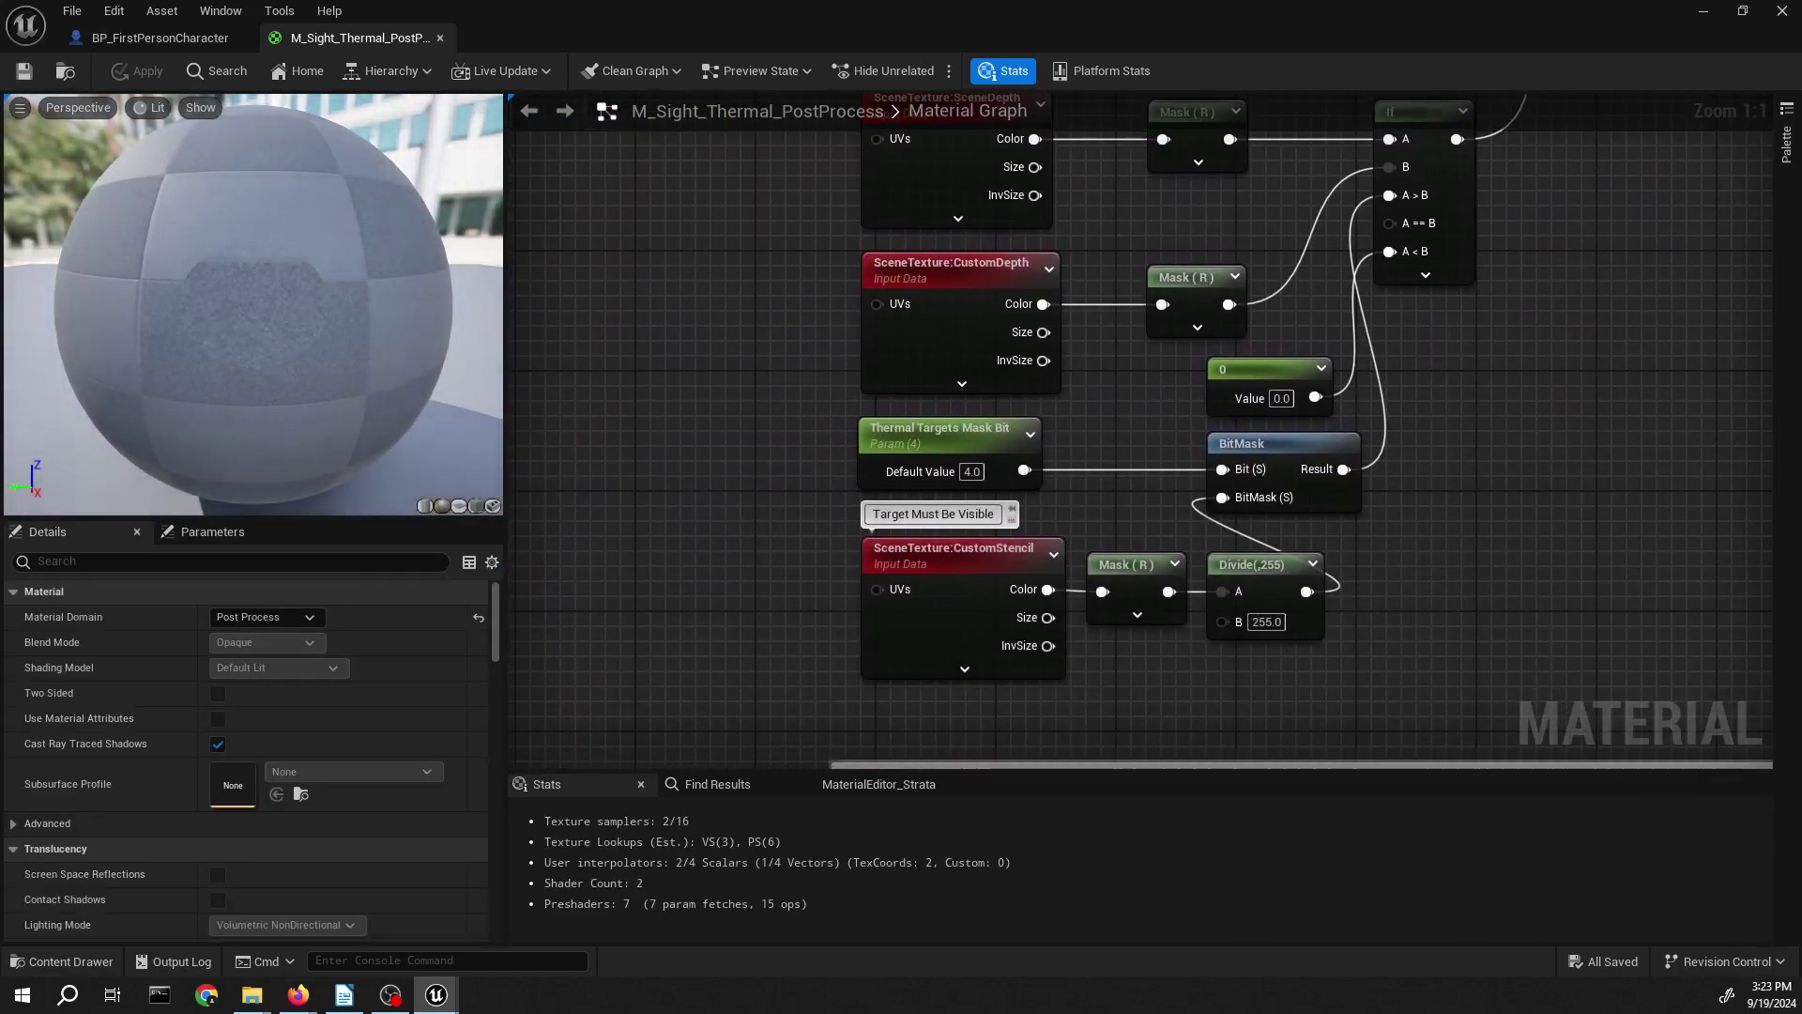
right_drag(892, 563, 636, 1012)
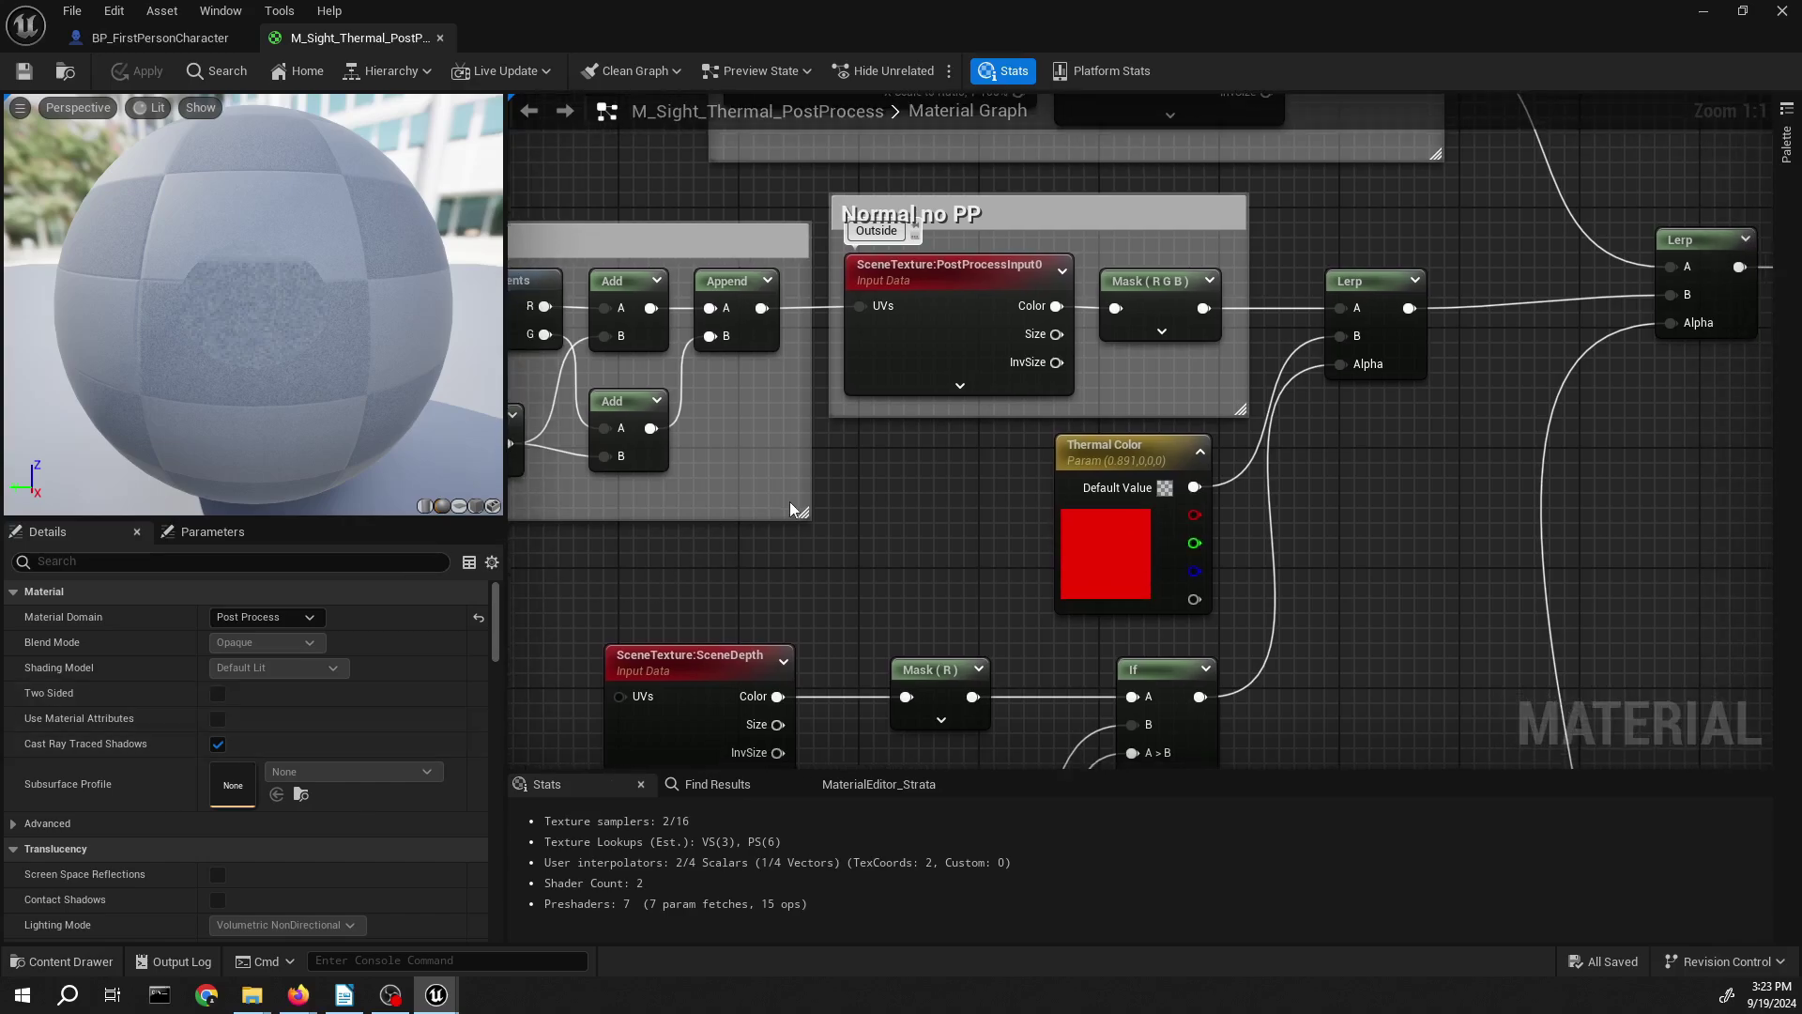
right_drag(791, 501, 1065, 477)
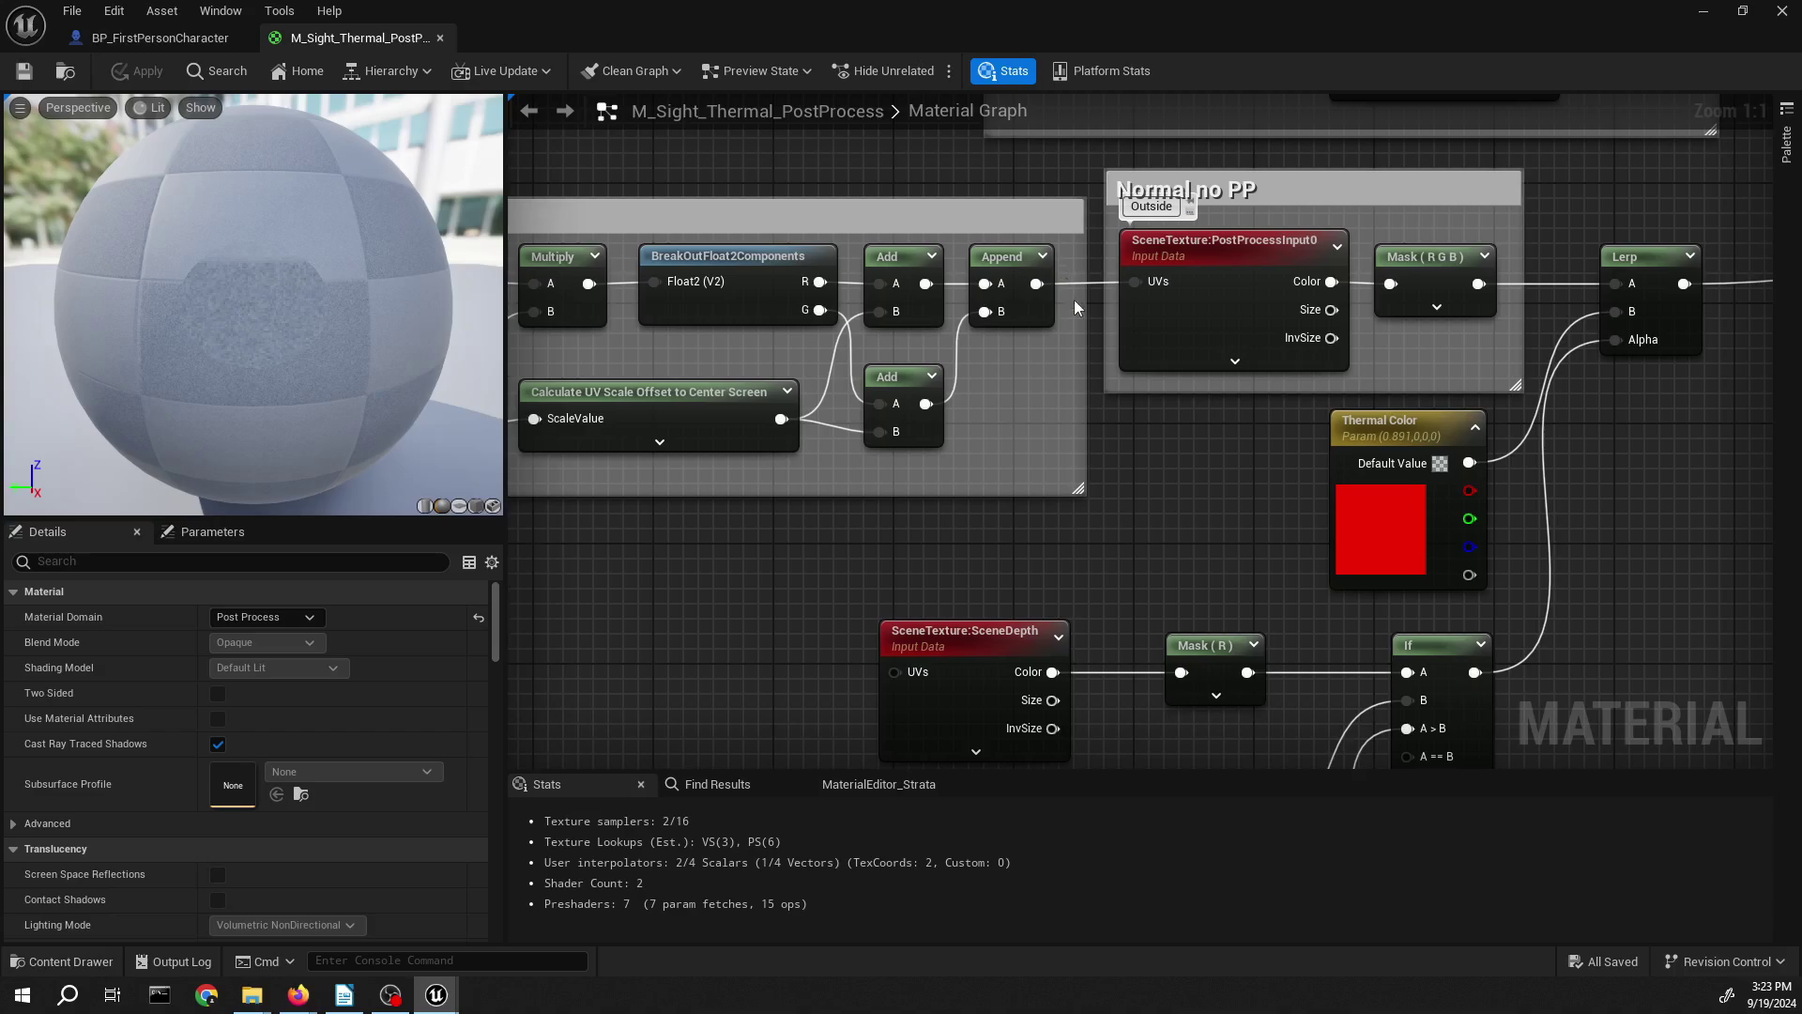
right_drag(1138, 281, 1164, 364)
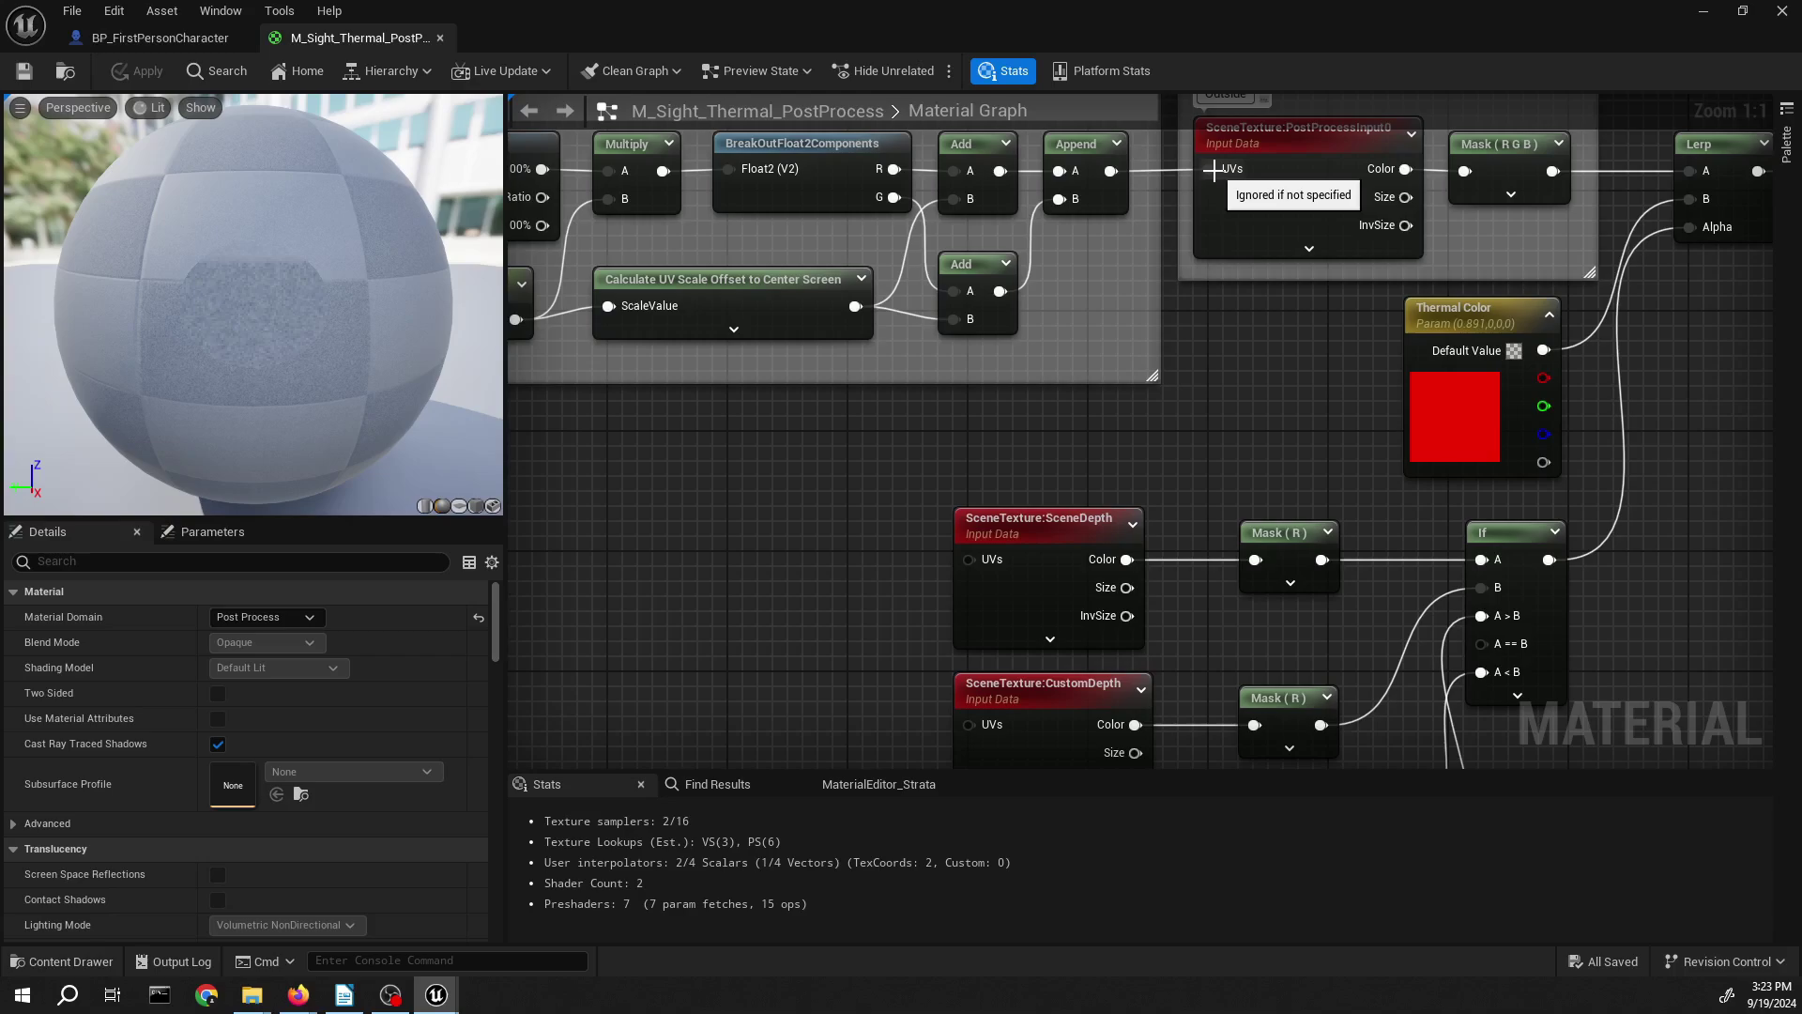
- Feed the Append node's zoomed UVs into the UVs inputs of SceneDepth, CustomDepth and CustomStencil, and save the material
ctrl+drag(1213, 169, 971, 499)
ctrl+drag(972, 570, 971, 566)
right_drag(950, 586, 1022, 317)
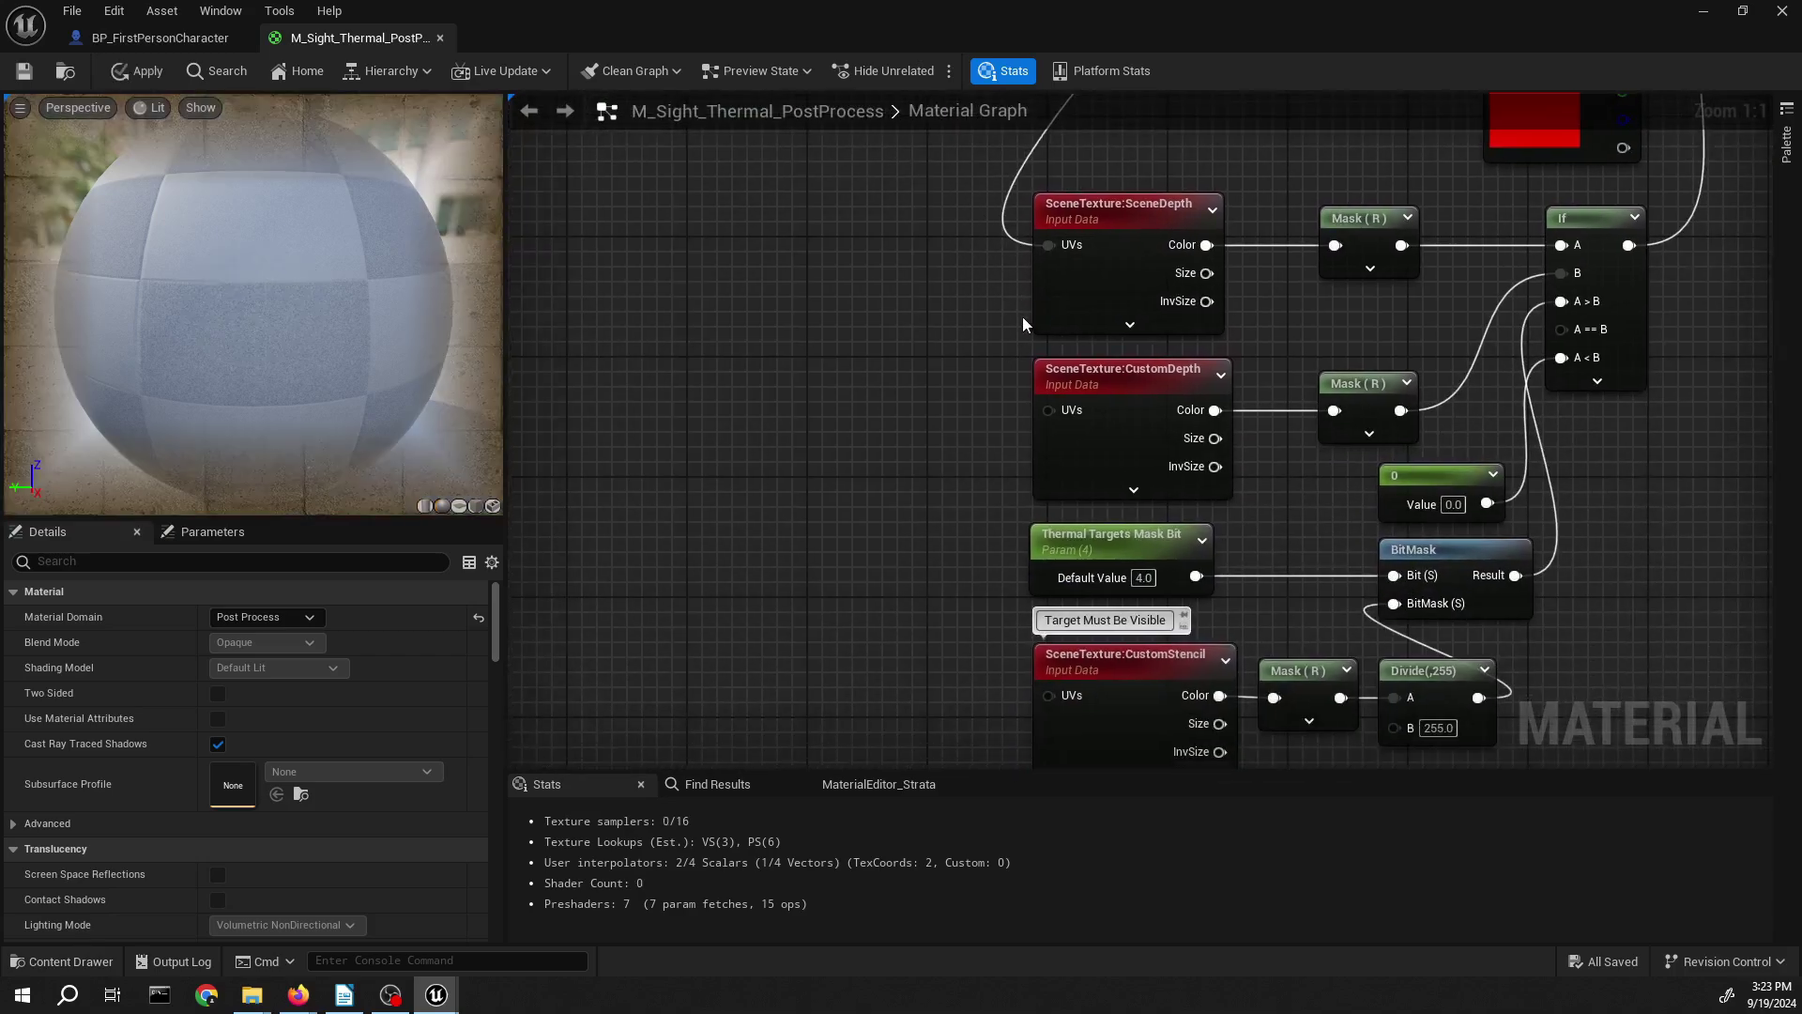
ctrl+drag(1048, 246, 1056, 410)
right_drag(1055, 410, 1078, 182)
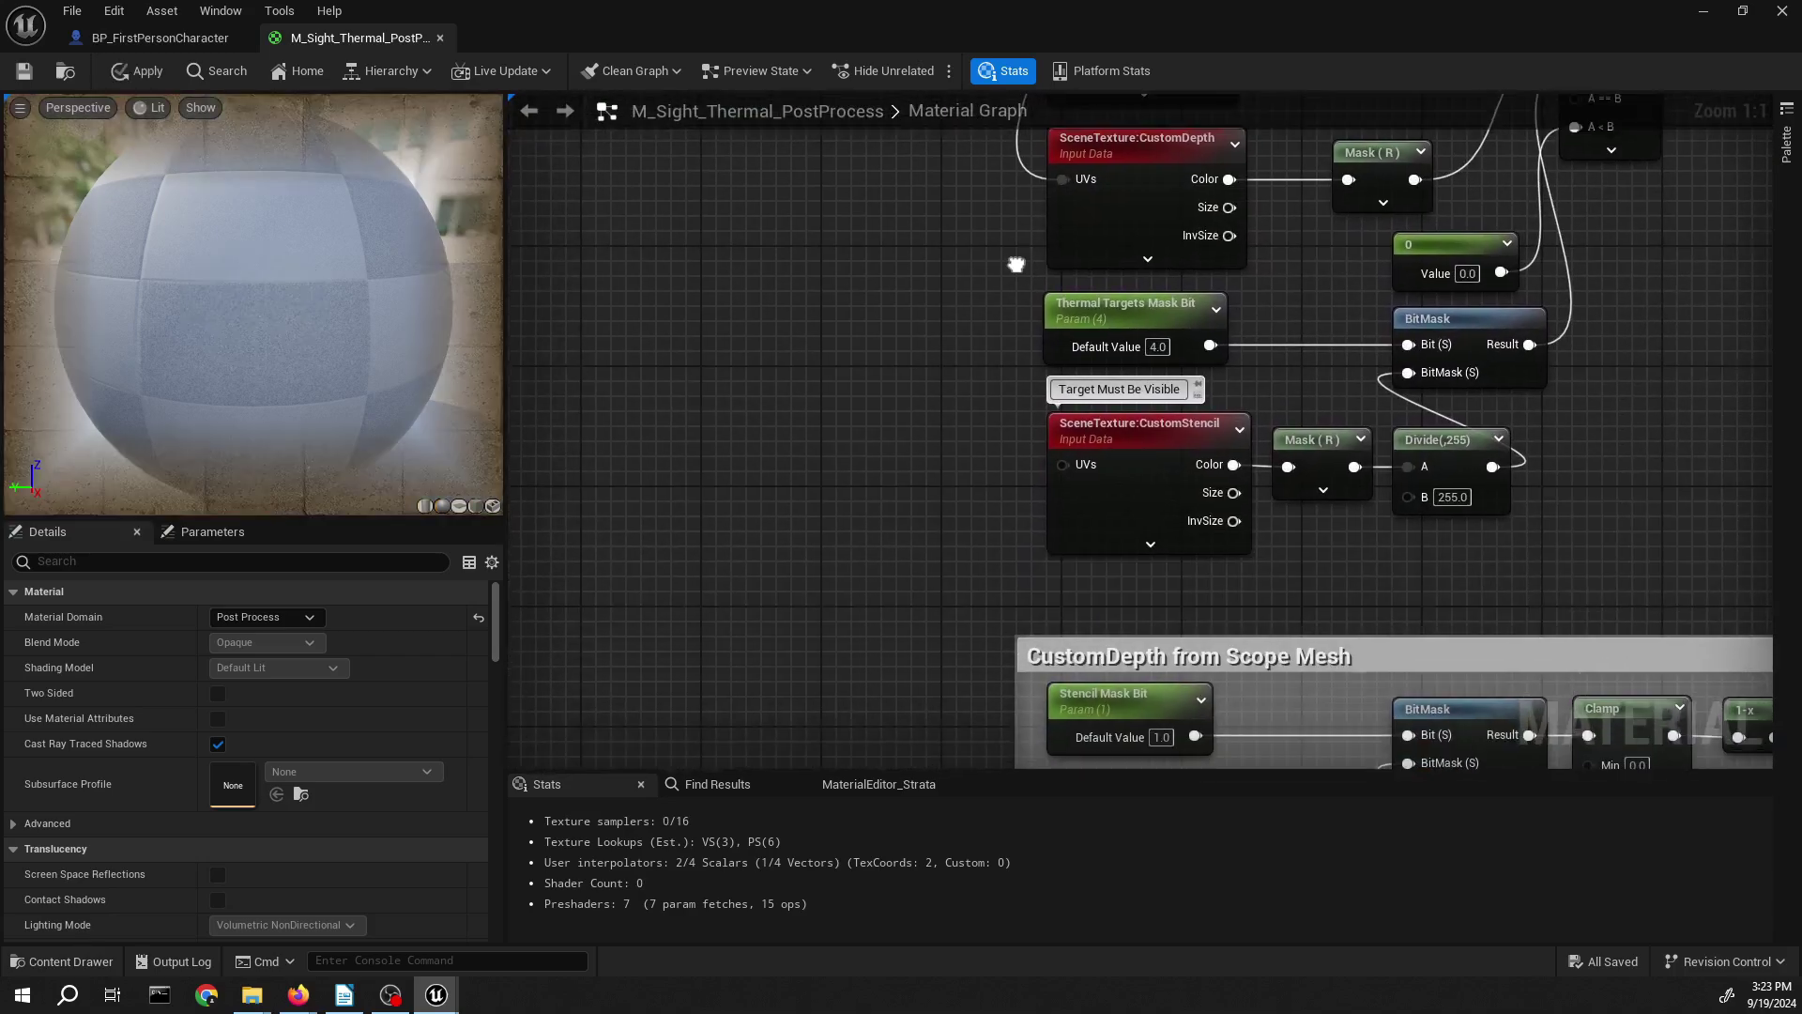
ctrl+drag(1050, 447, 1063, 462)
- Check the zoomed UV wiring into the thermal target nodes beside the Normal no PP group and save the material
scroll(925, 381, down, 4)
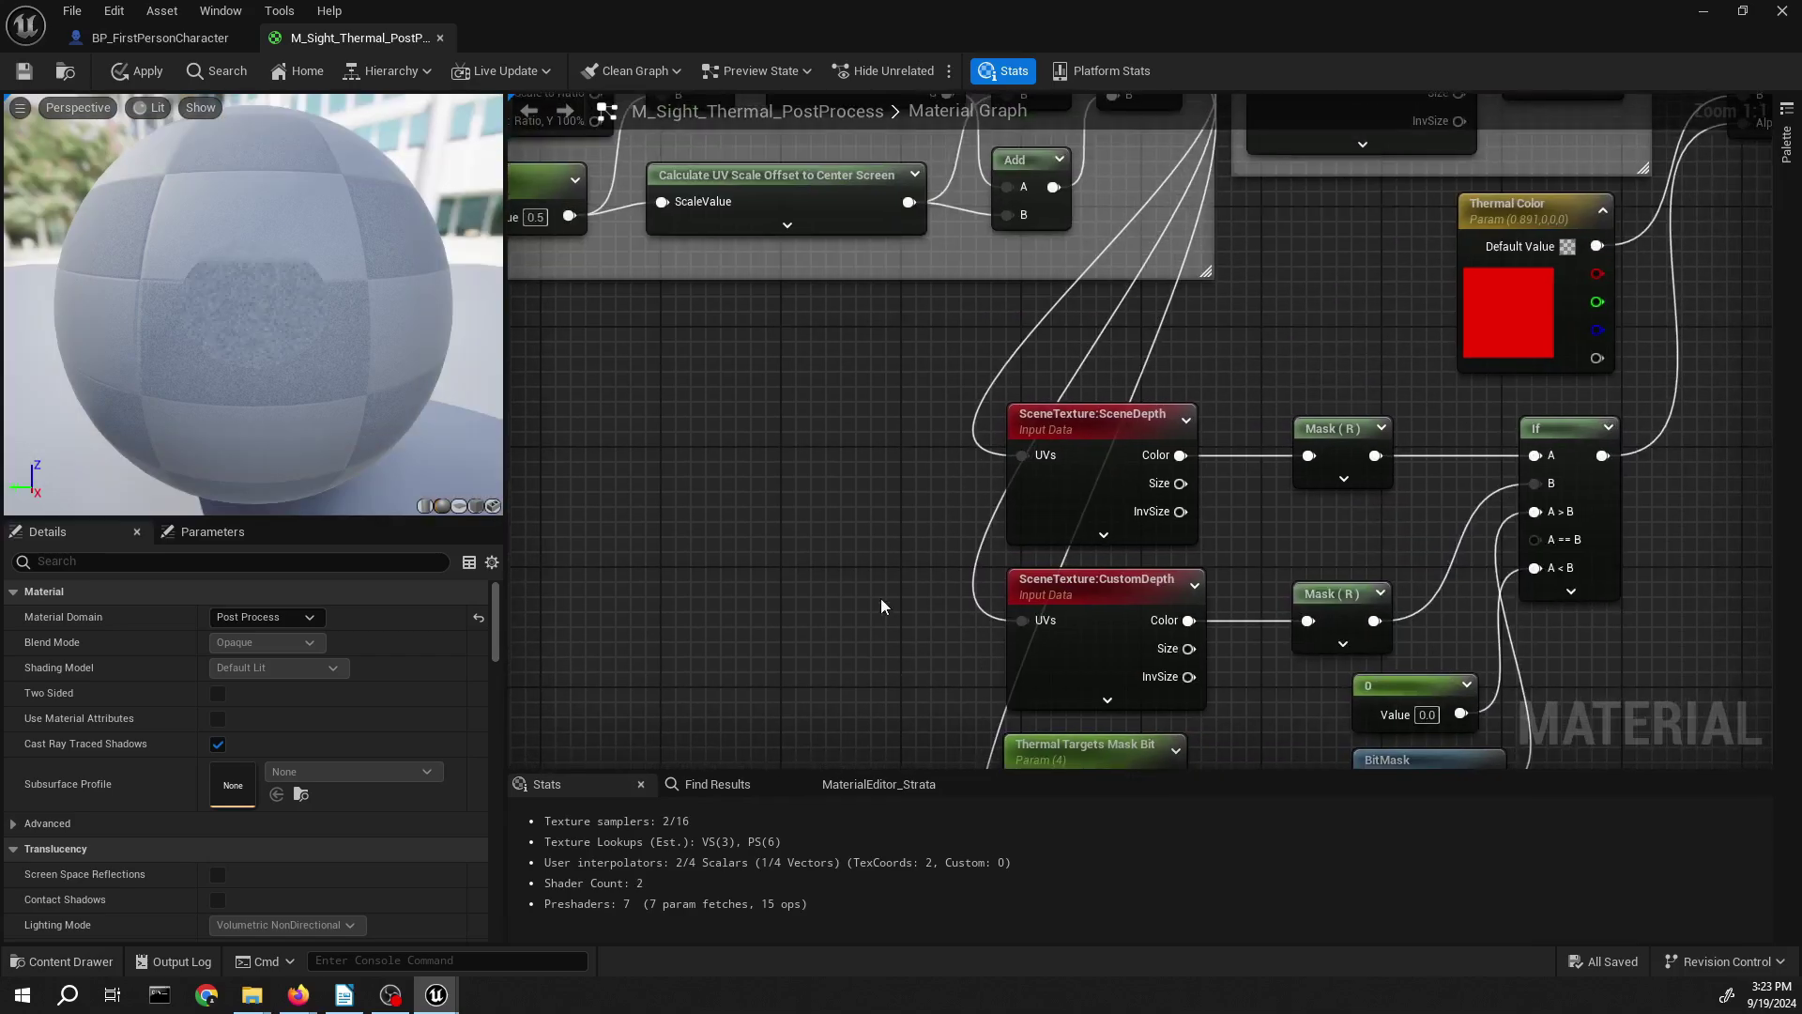
drag(1069, 697, 1134, 746)
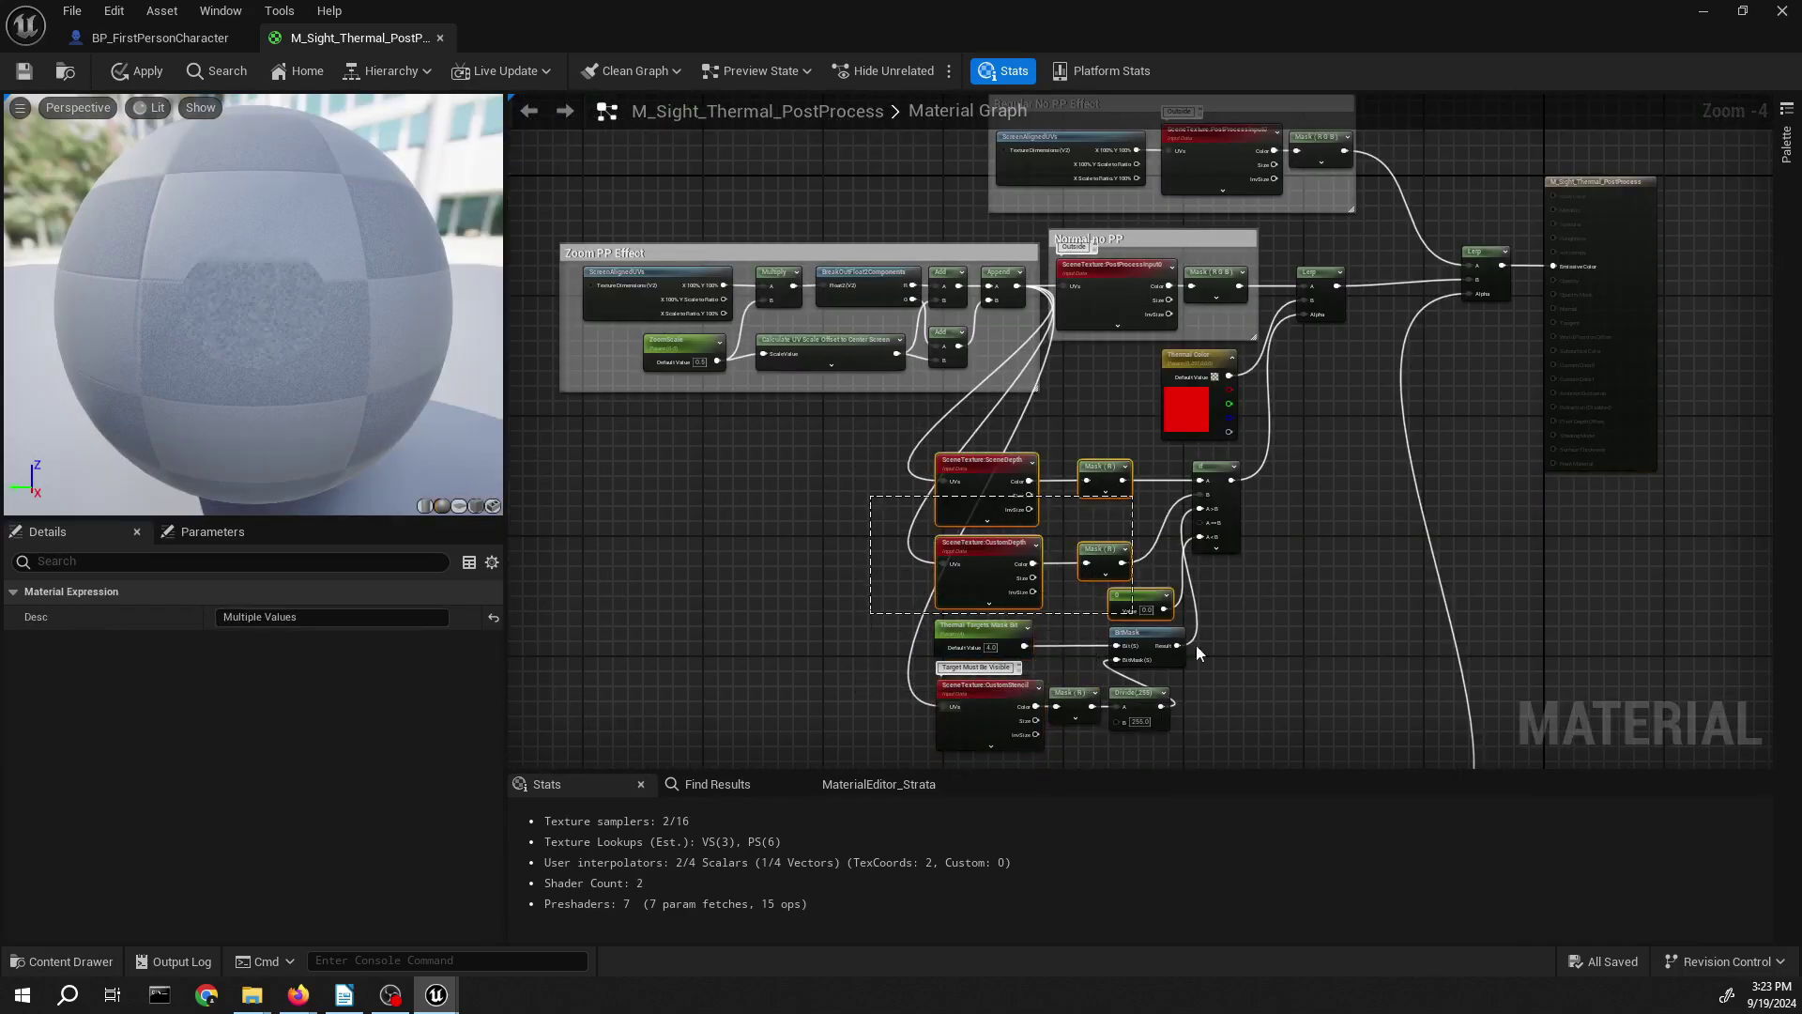
drag(1070, 358, 1174, 246)
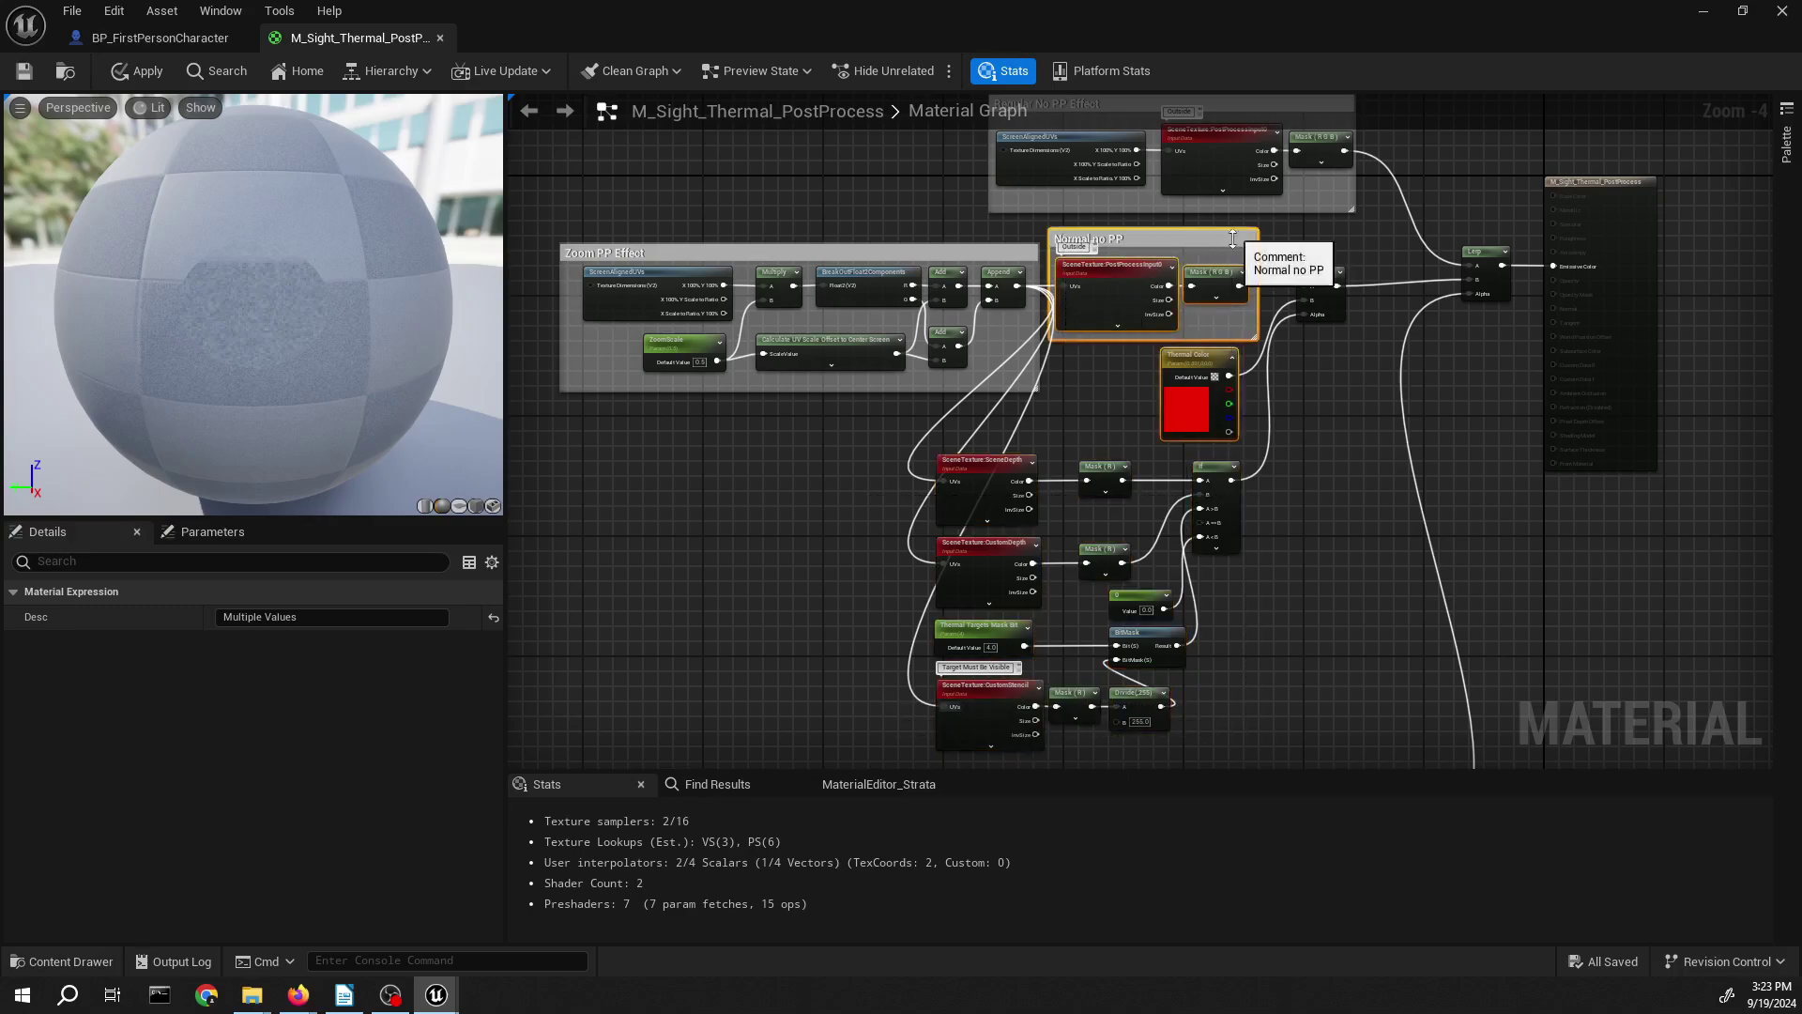
click(1406, 391)
right_drag(1406, 392, 1508, 407)
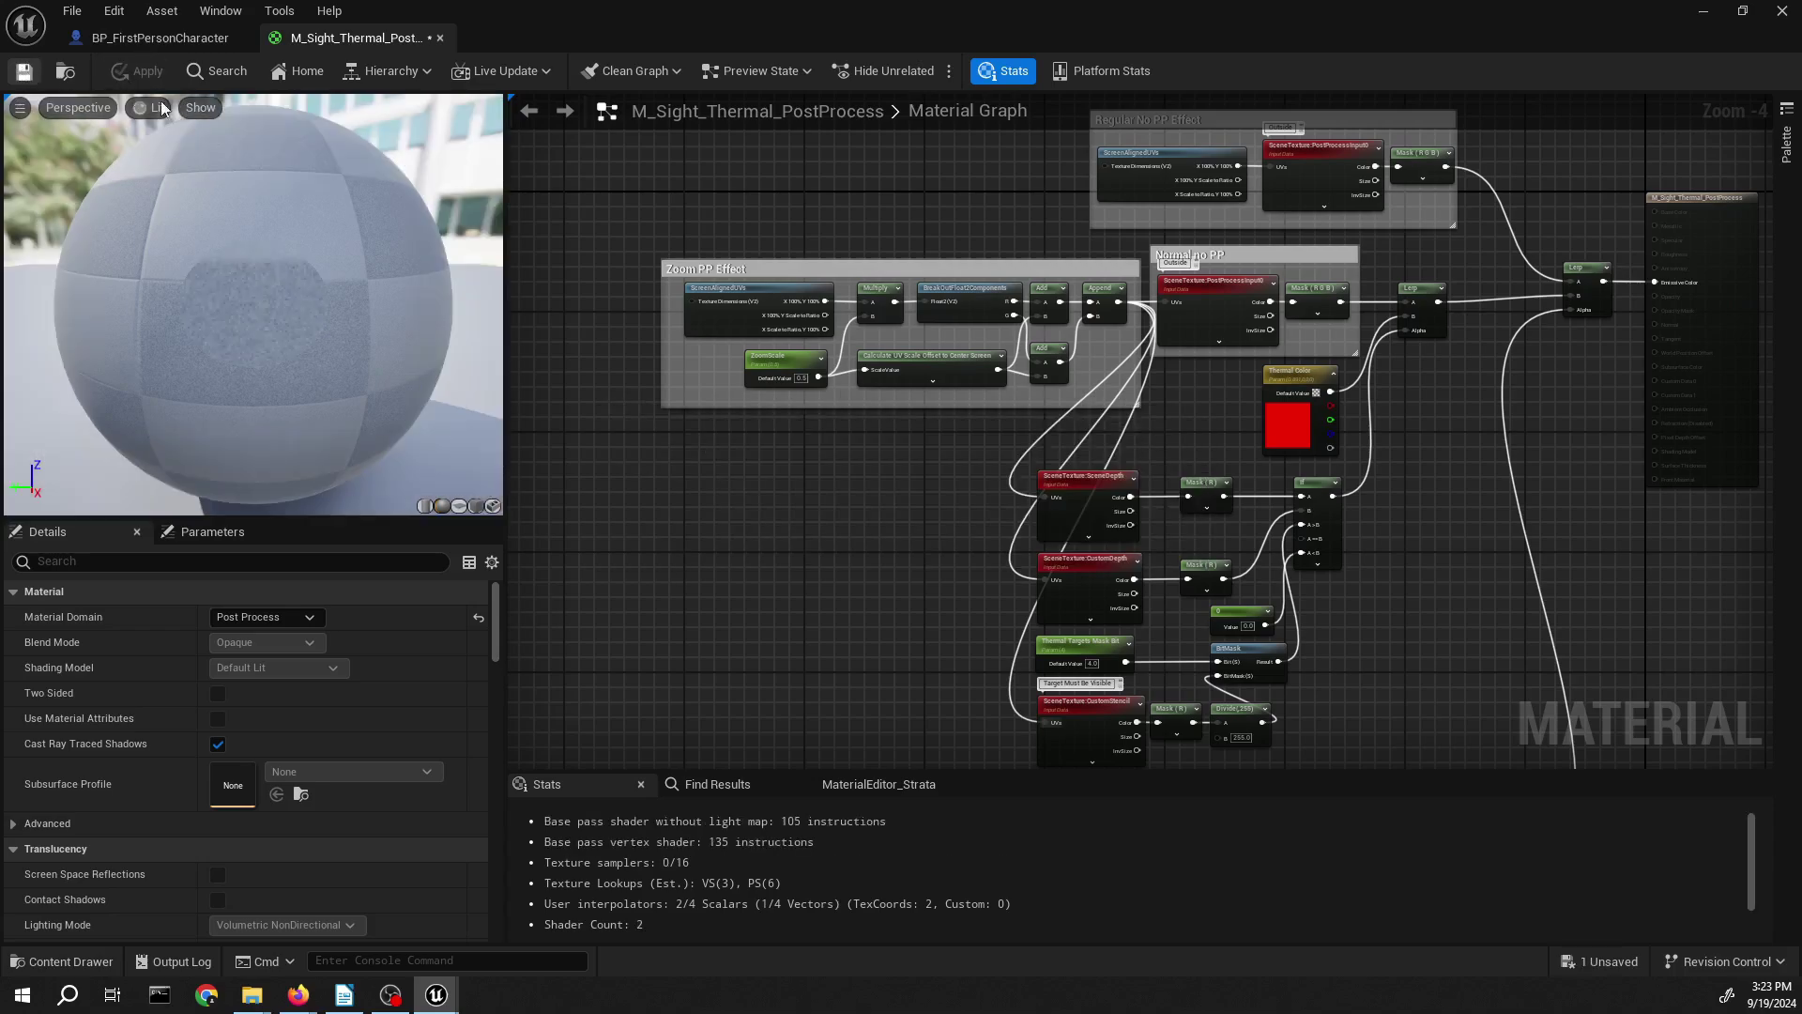
- Play the level and view the blue cube between the walls through the scope to check the thermal highlight's alignment with the zoom
click(1703, 10)
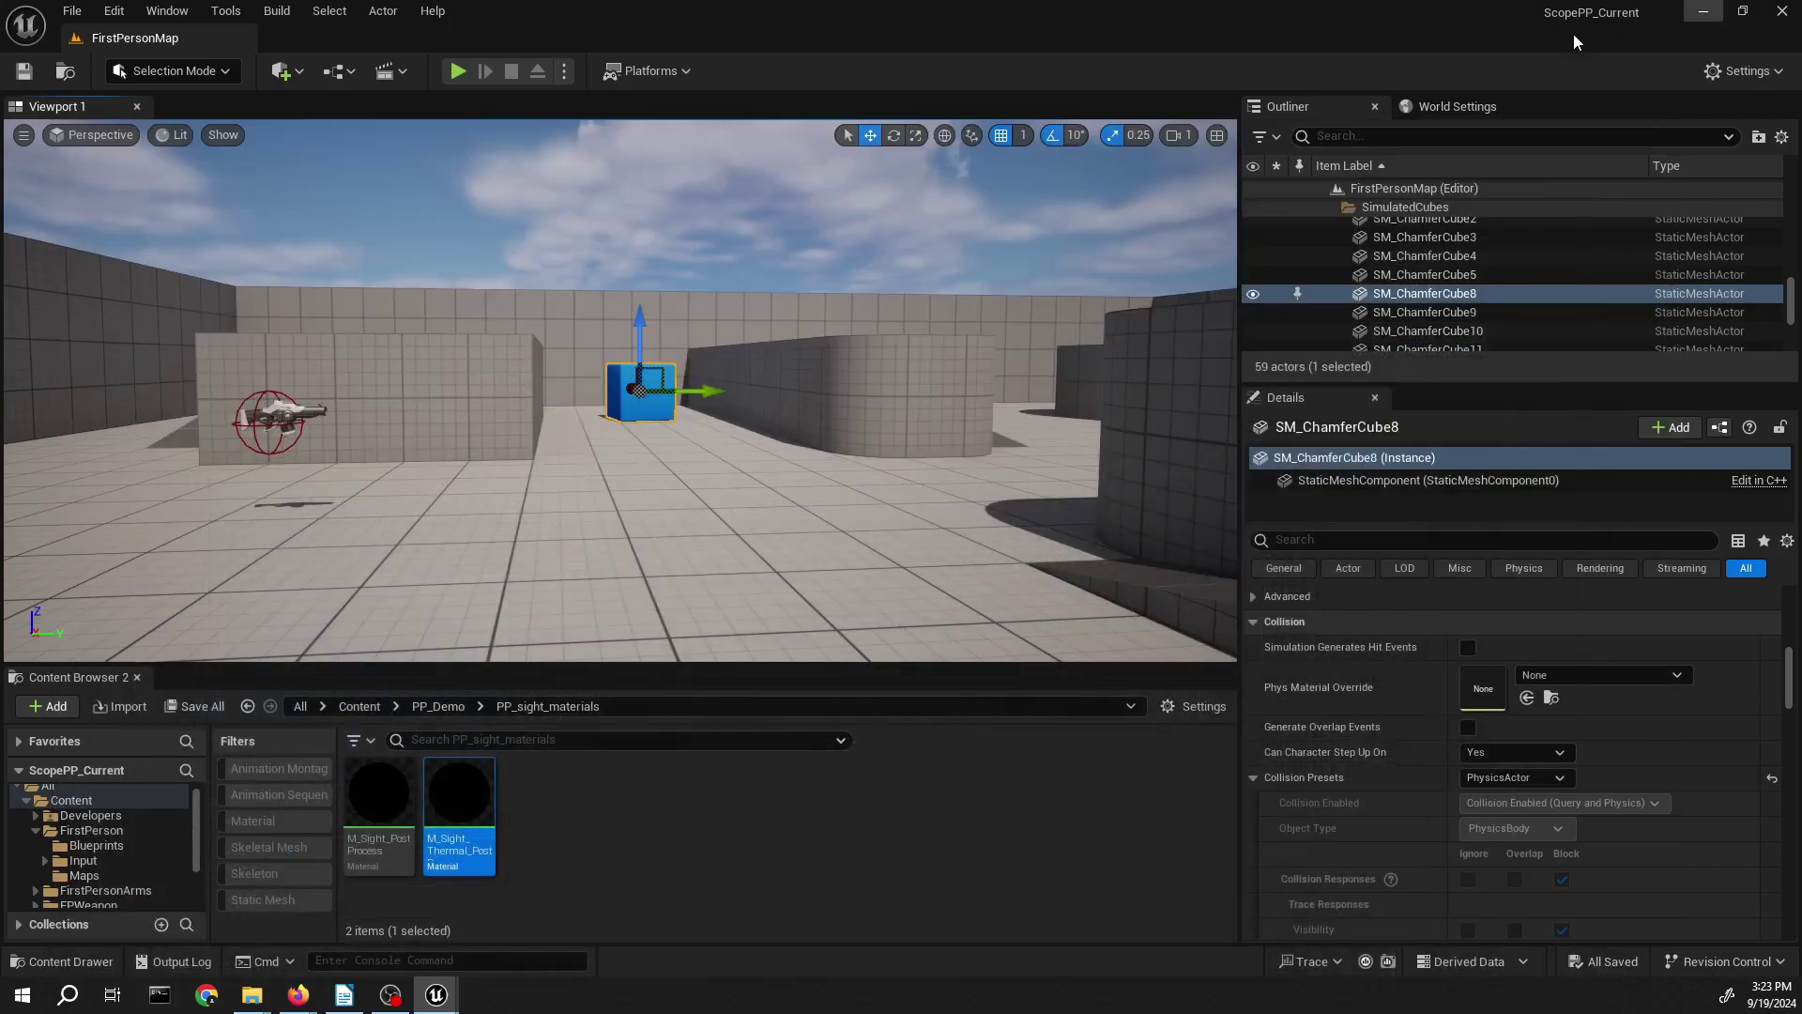
click(458, 73)
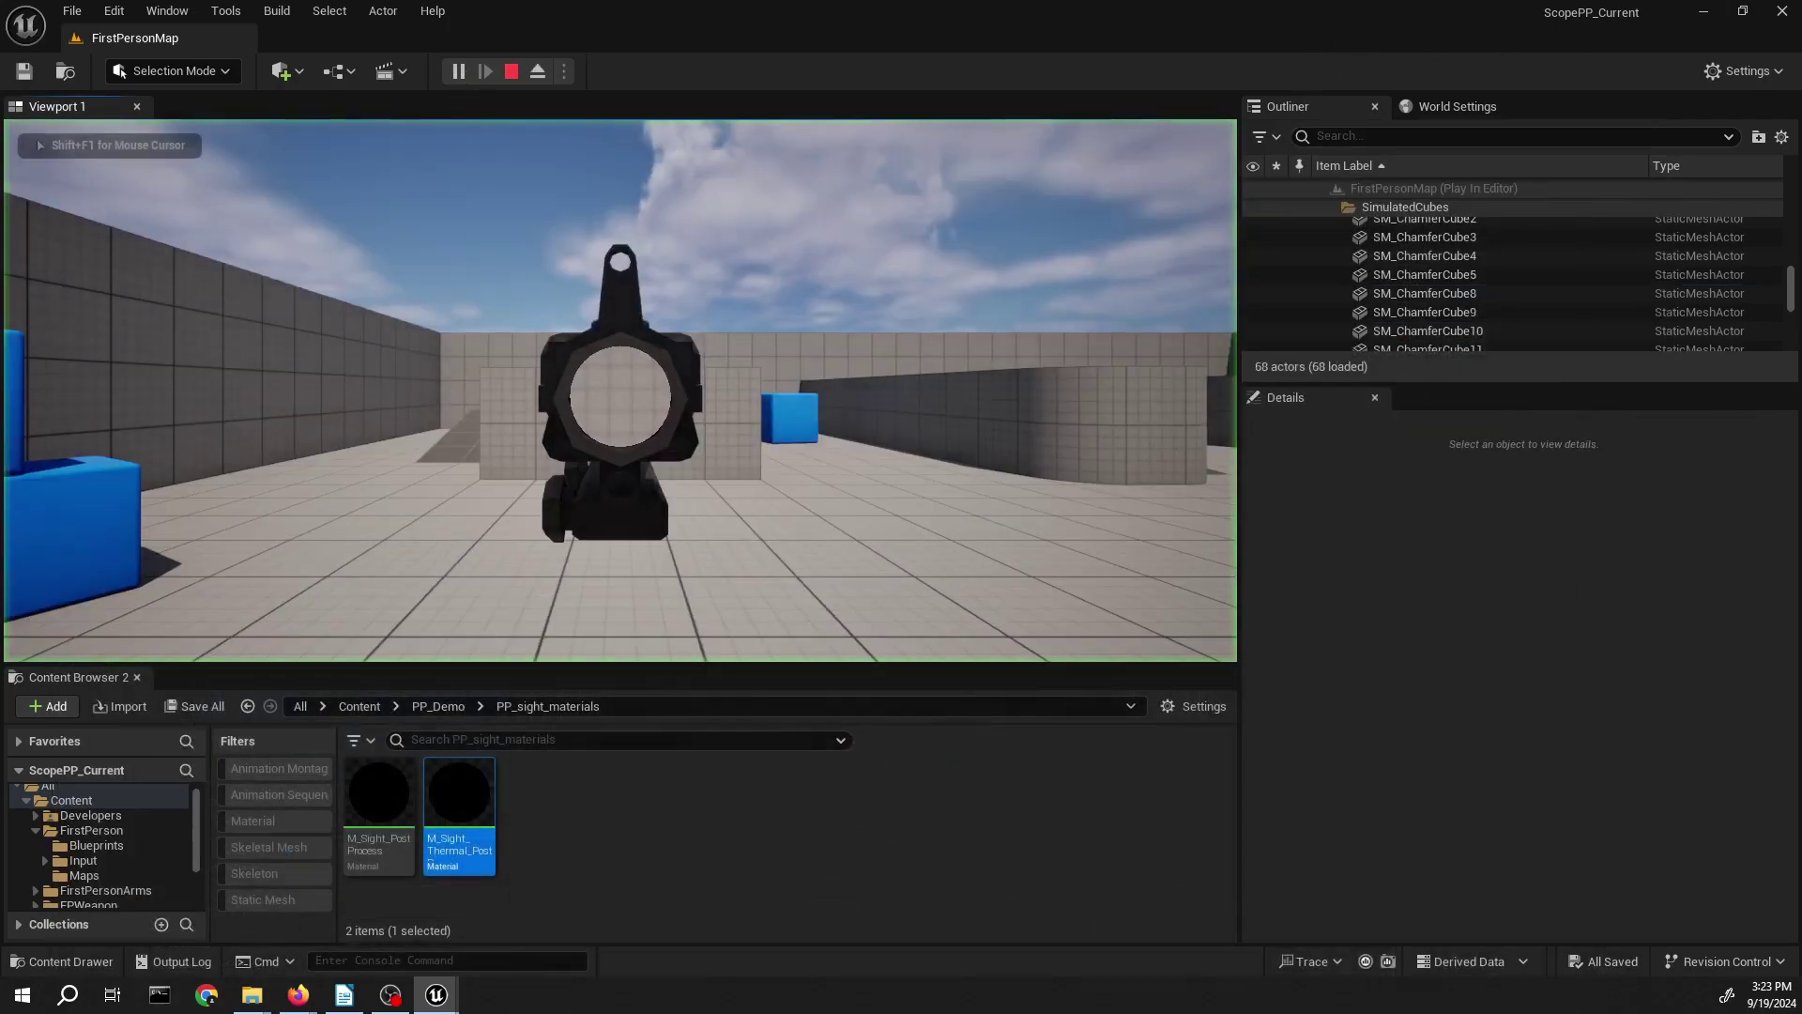
key(s)
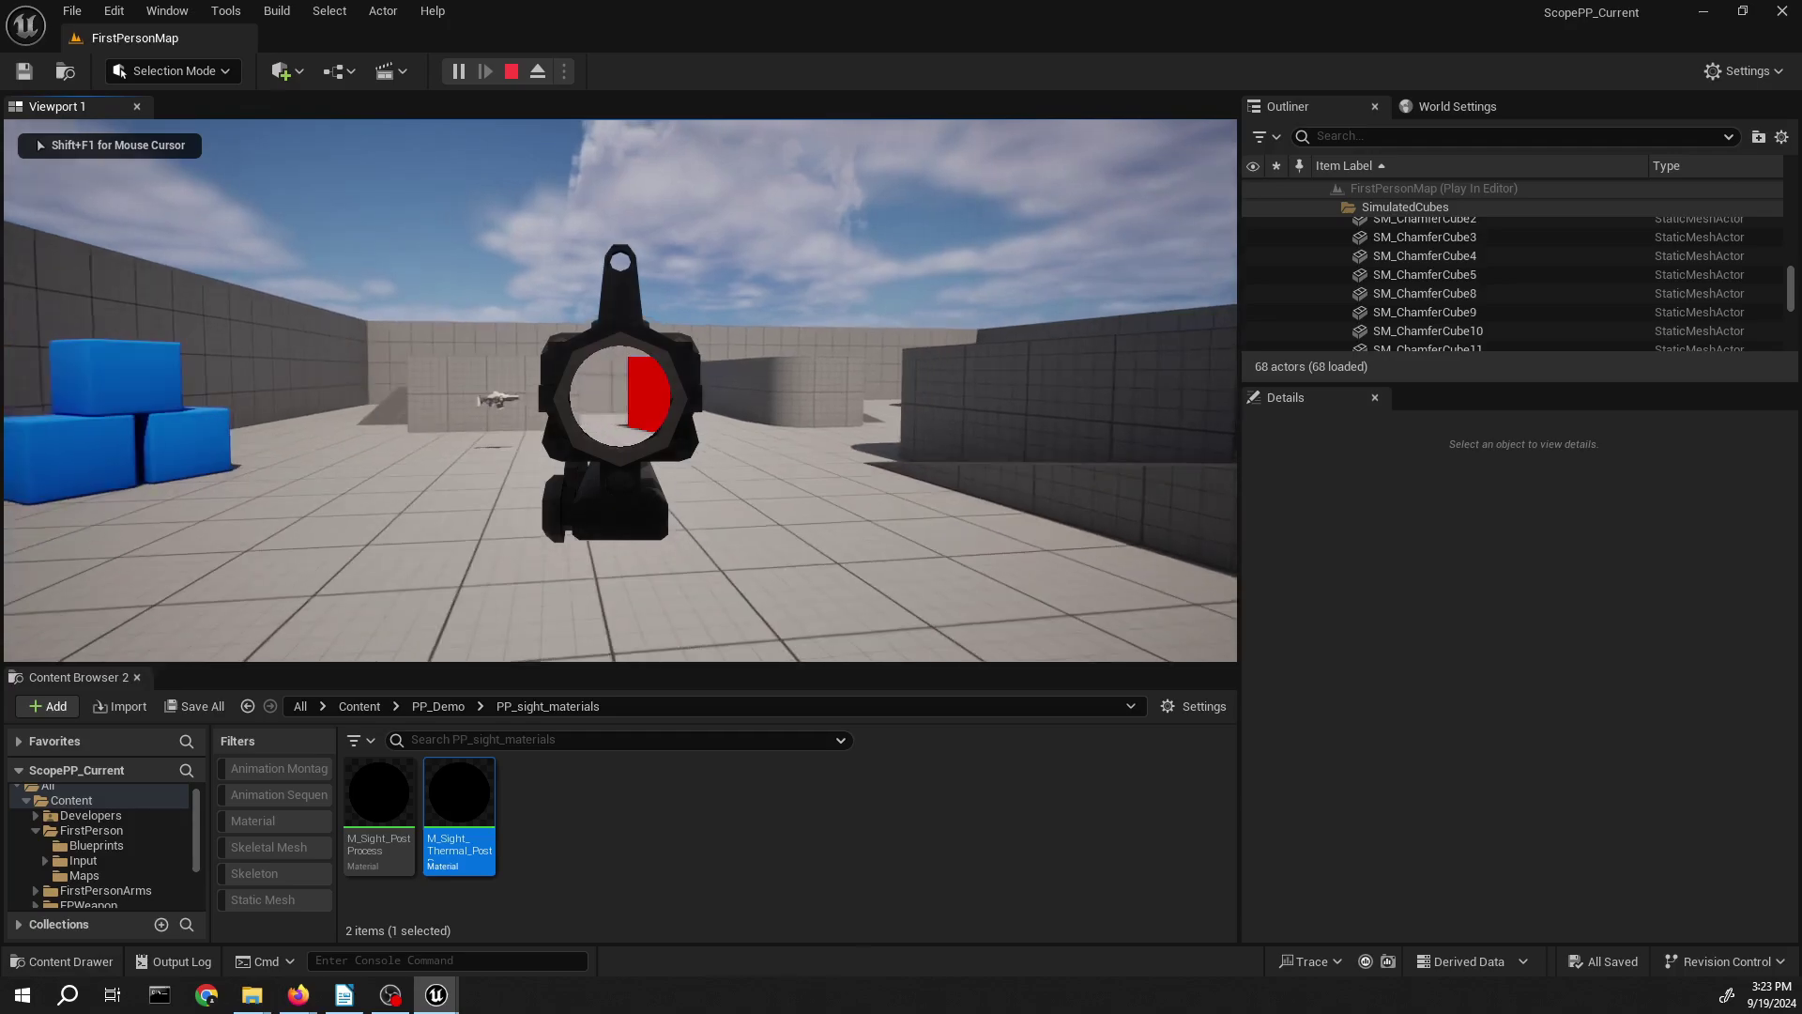
key(d)
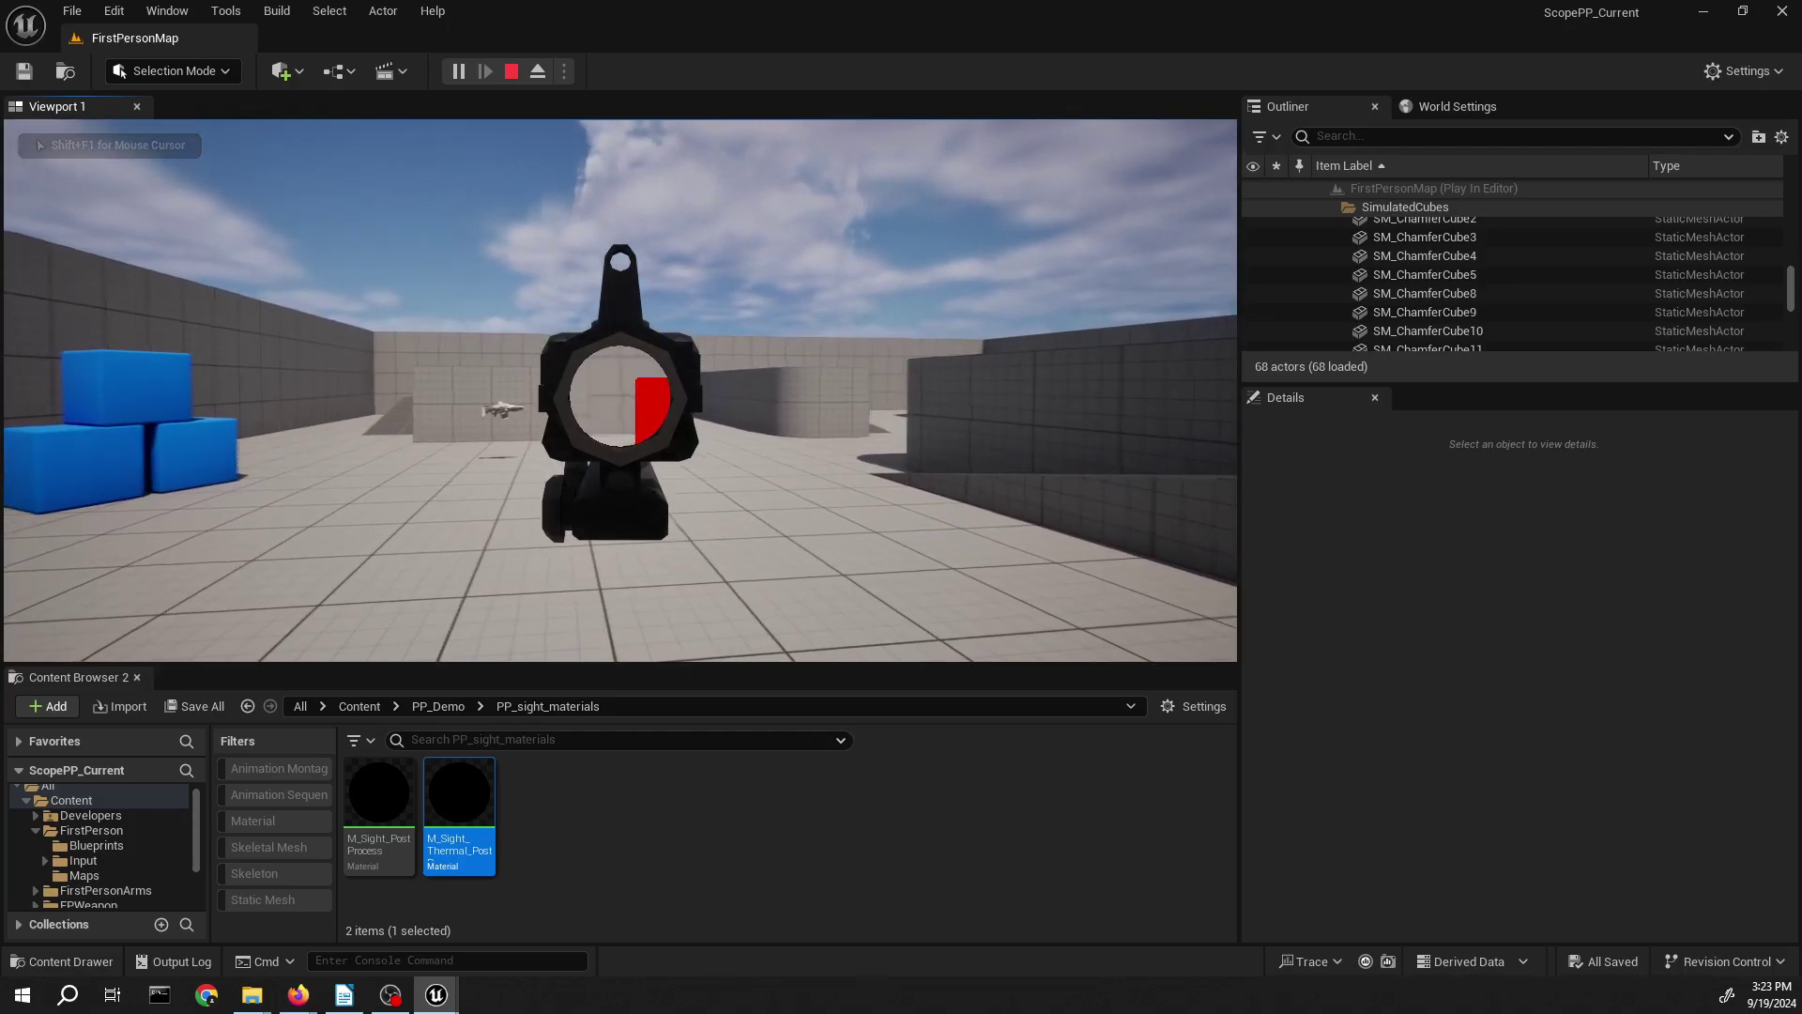
key(w)
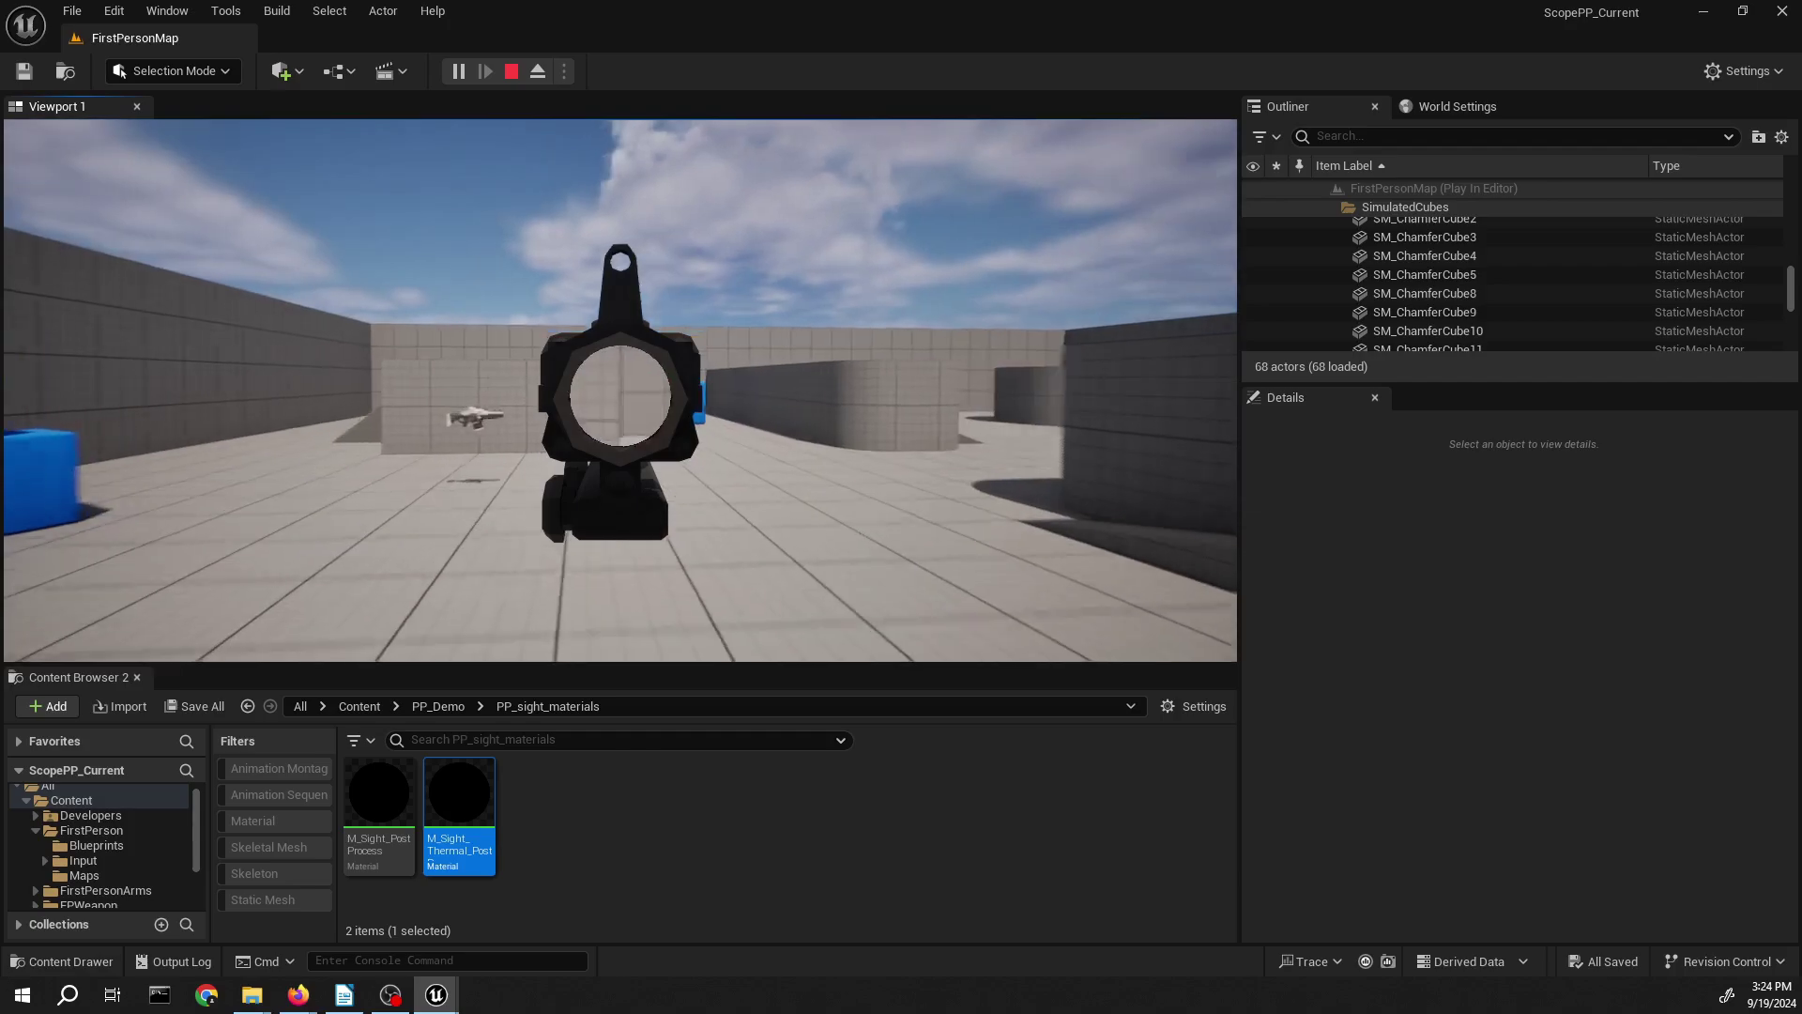
key(Escape)
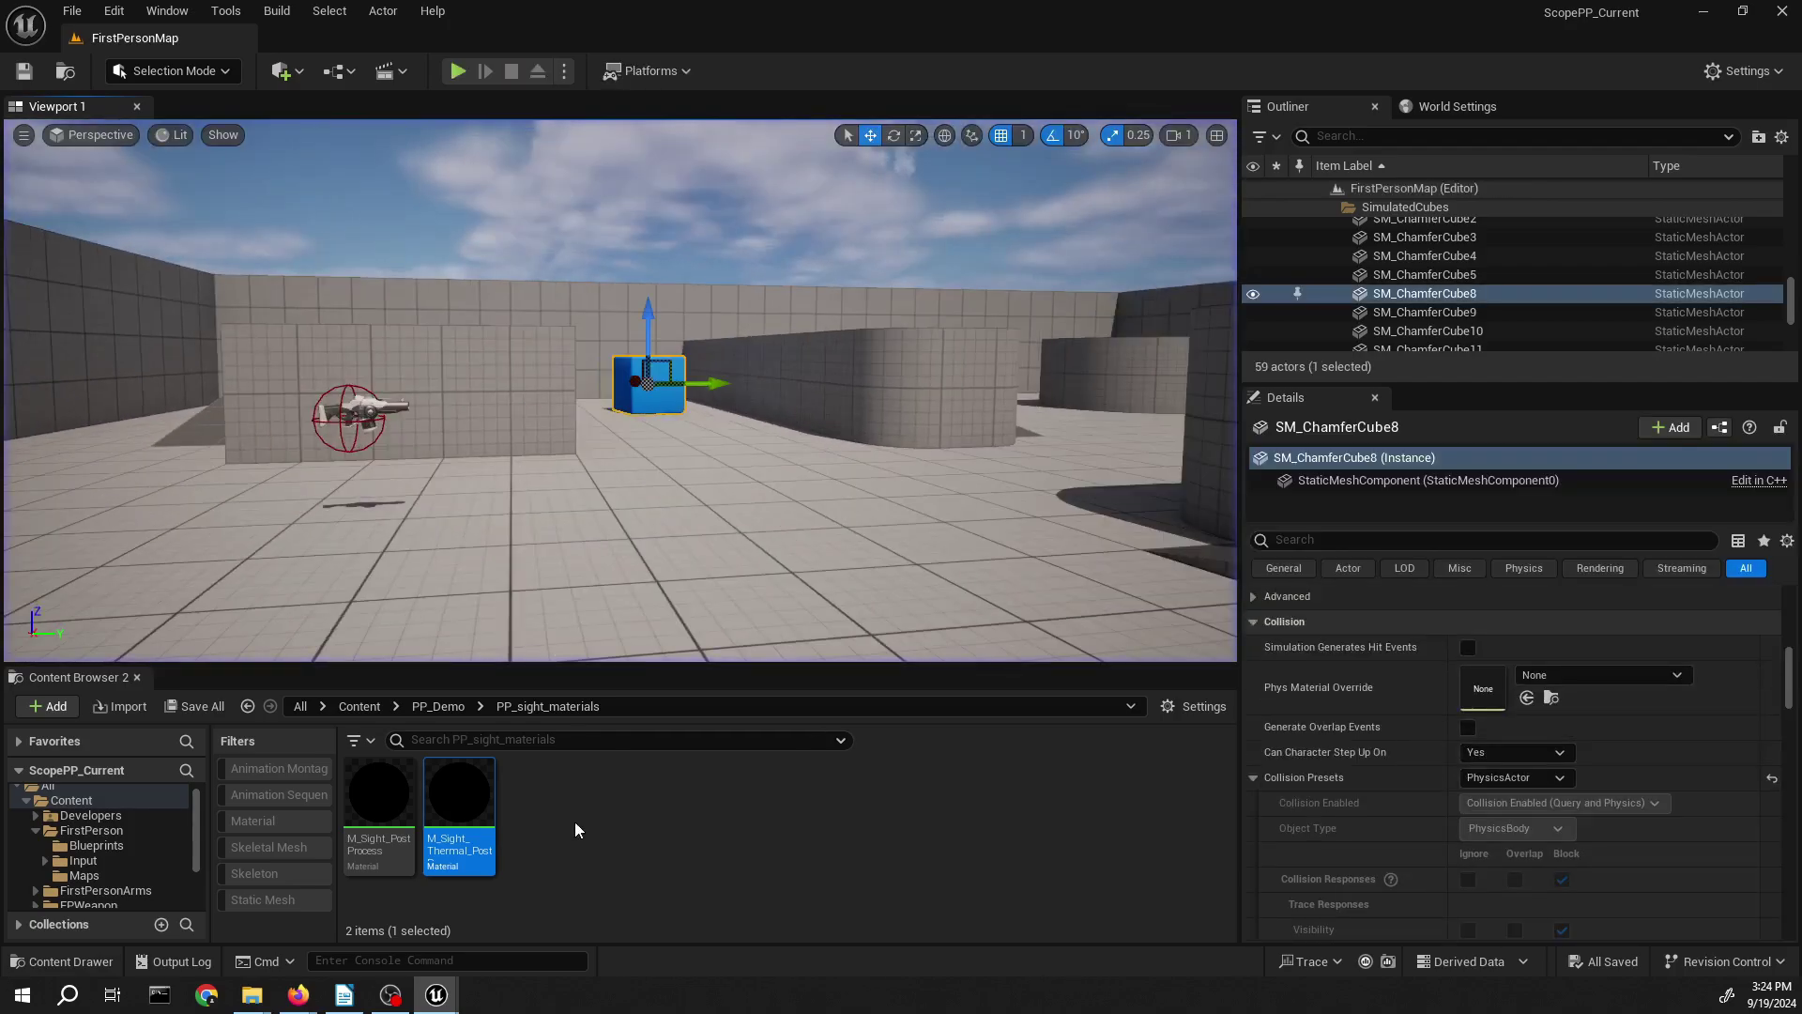
- Return to the M_Sight_Thermal_PostProcess graph and select the zoom effect and thermal target nodes, including the Lerp that blends in Thermal Color
mouse_move(434, 1001)
click(566, 934)
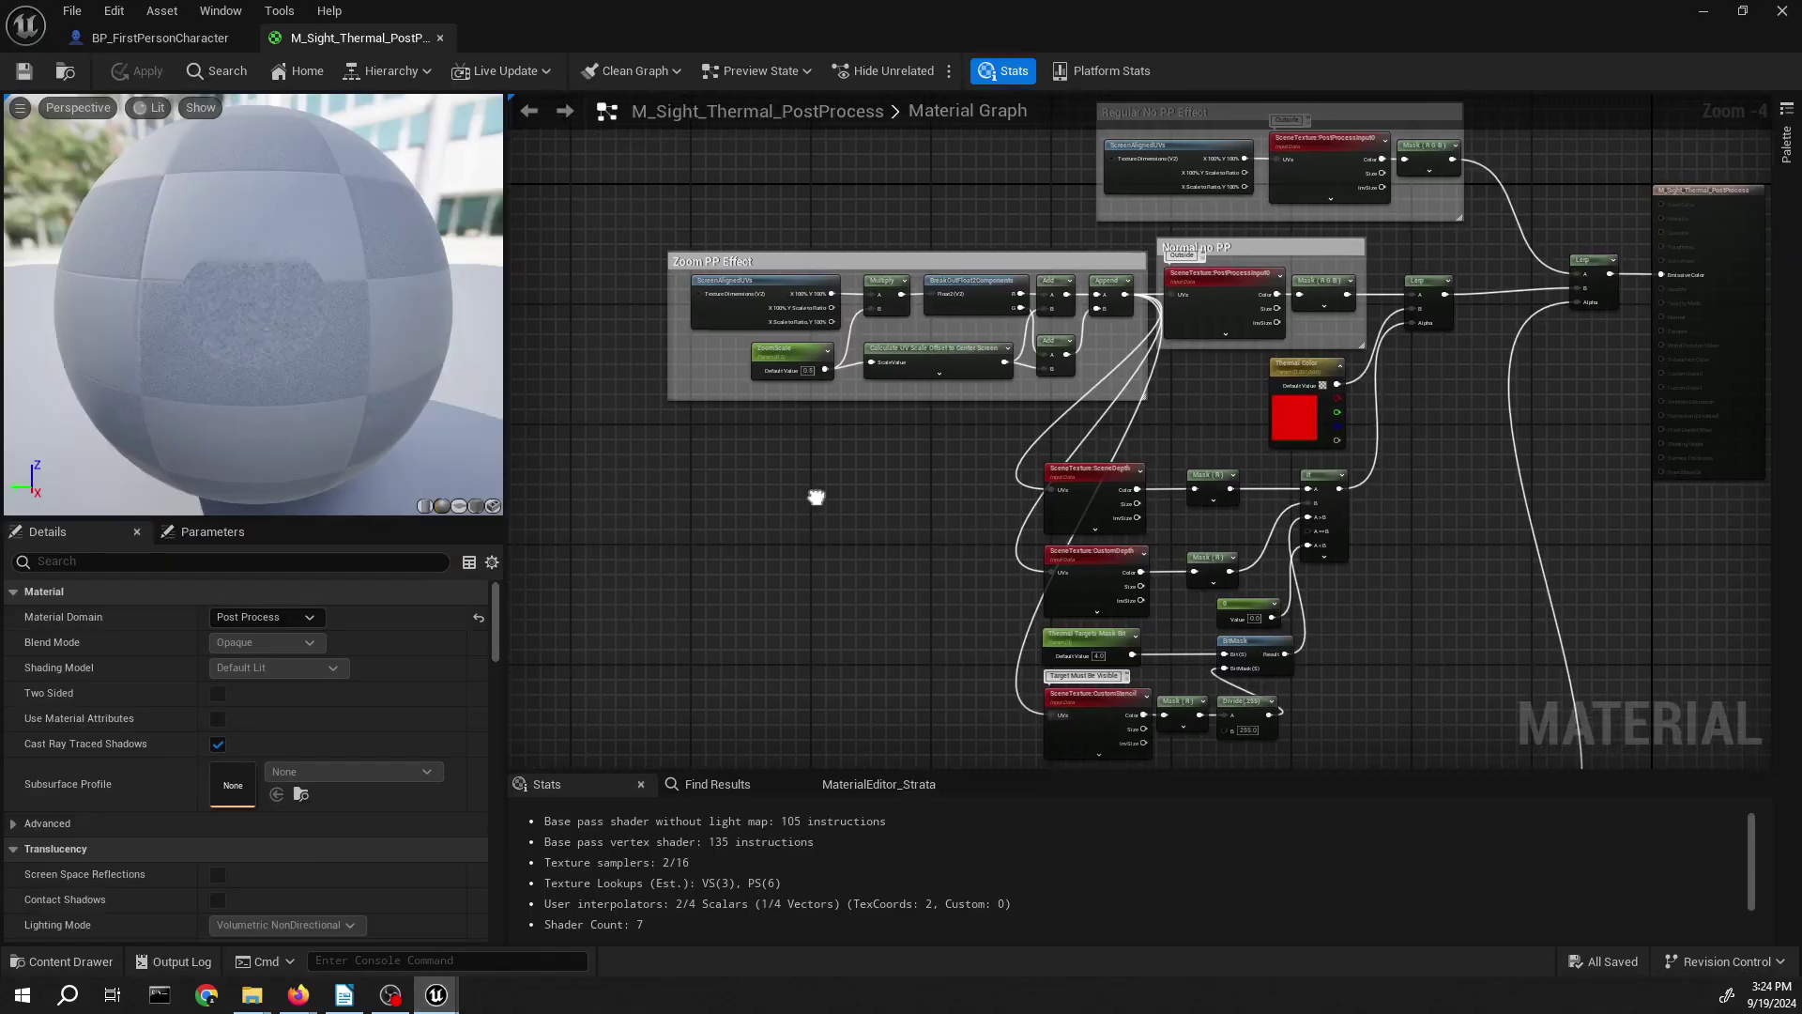
scroll(849, 465, down, 2)
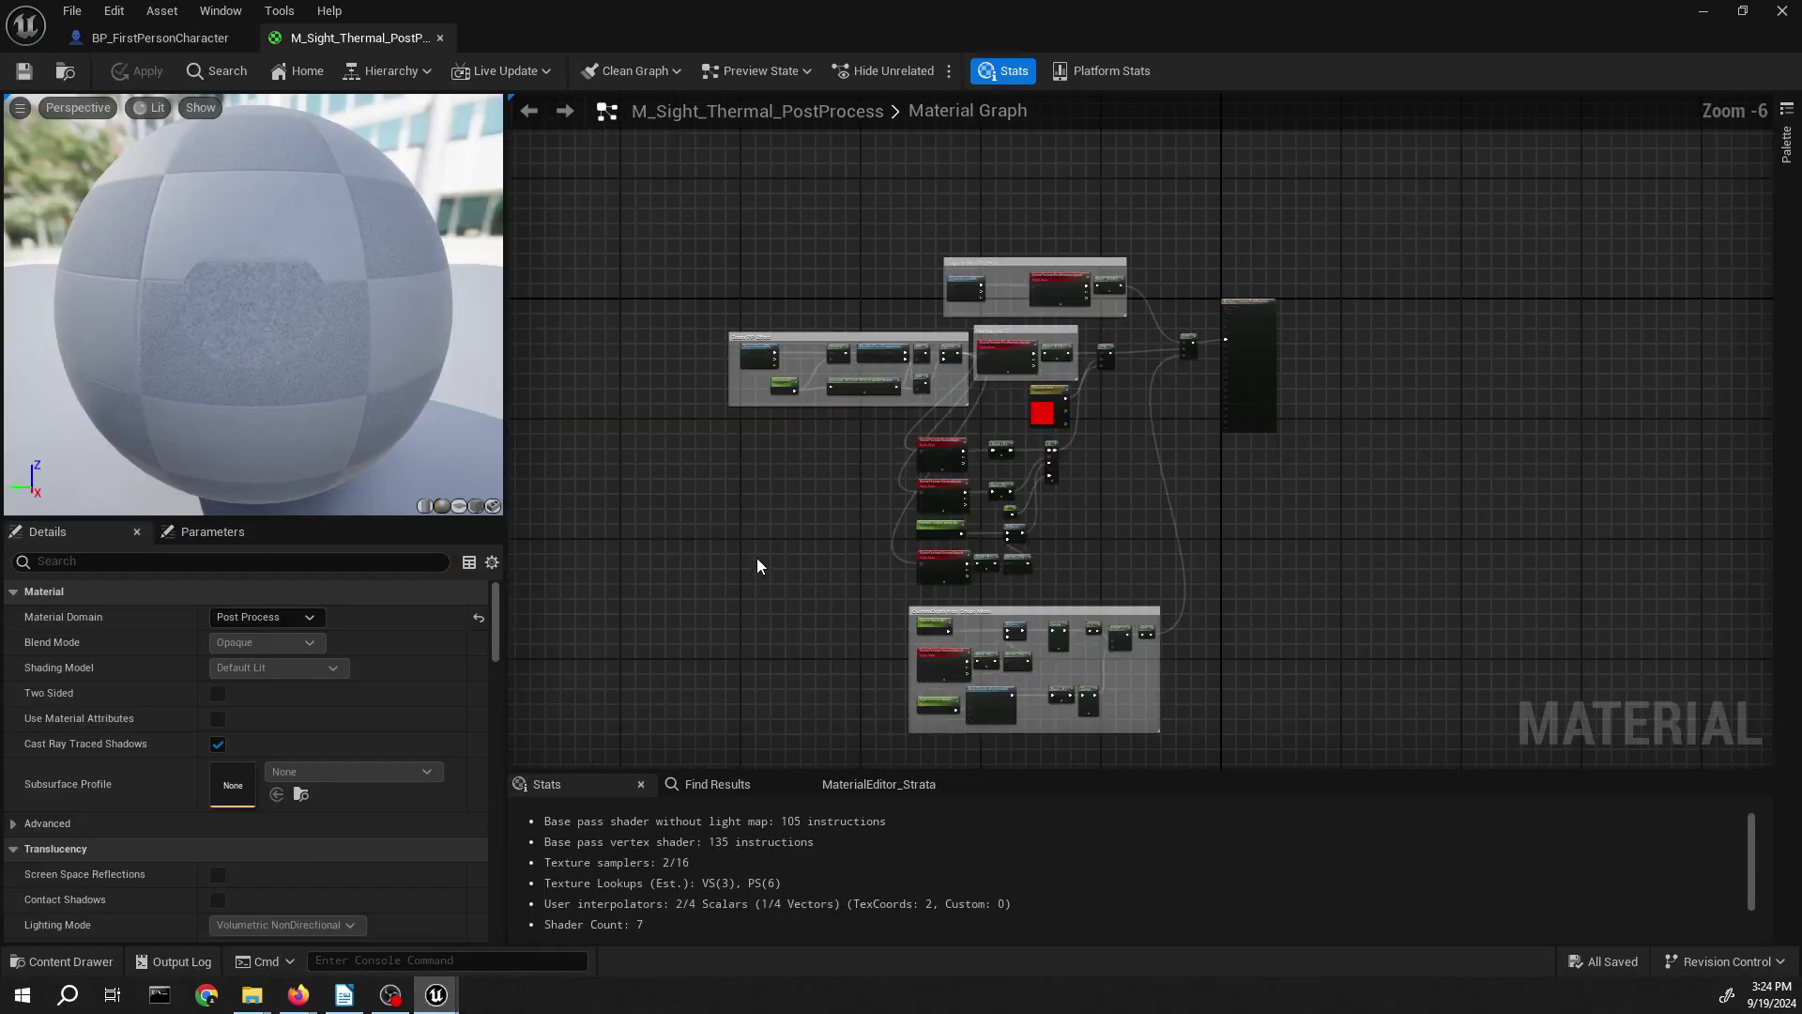
drag(1151, 346, 1147, 340)
scroll(1067, 440, up, 4)
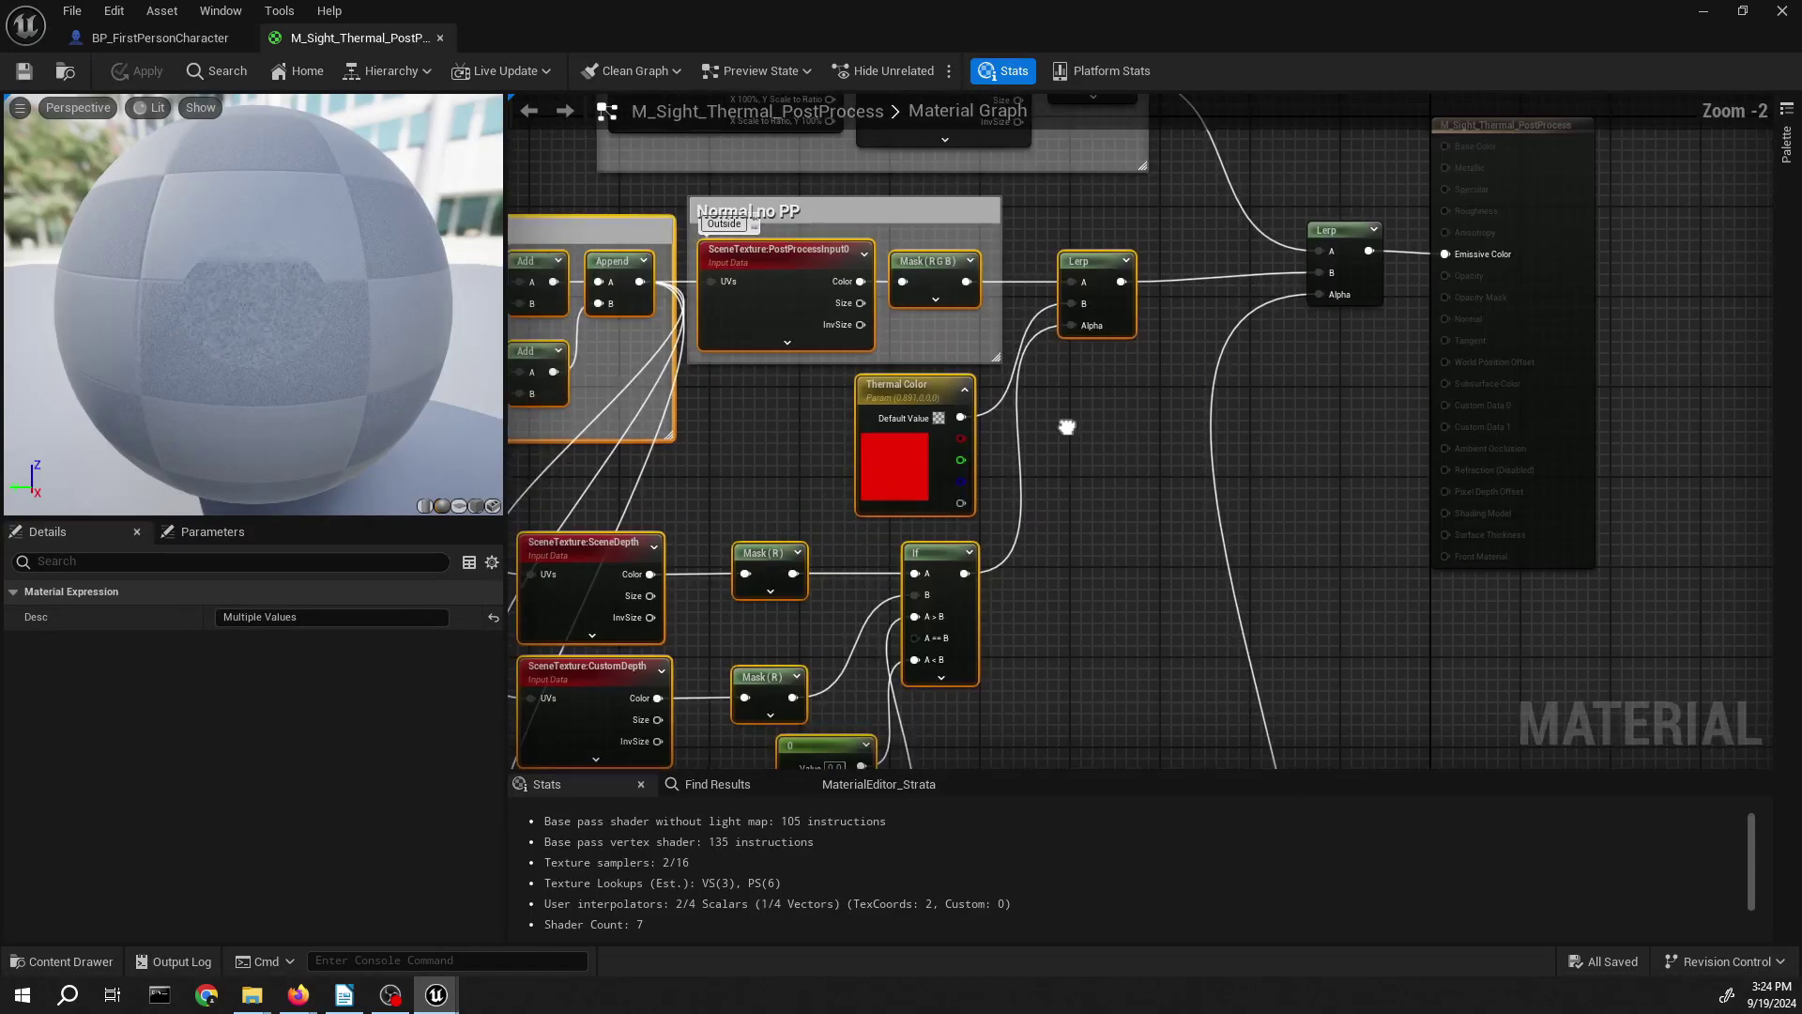